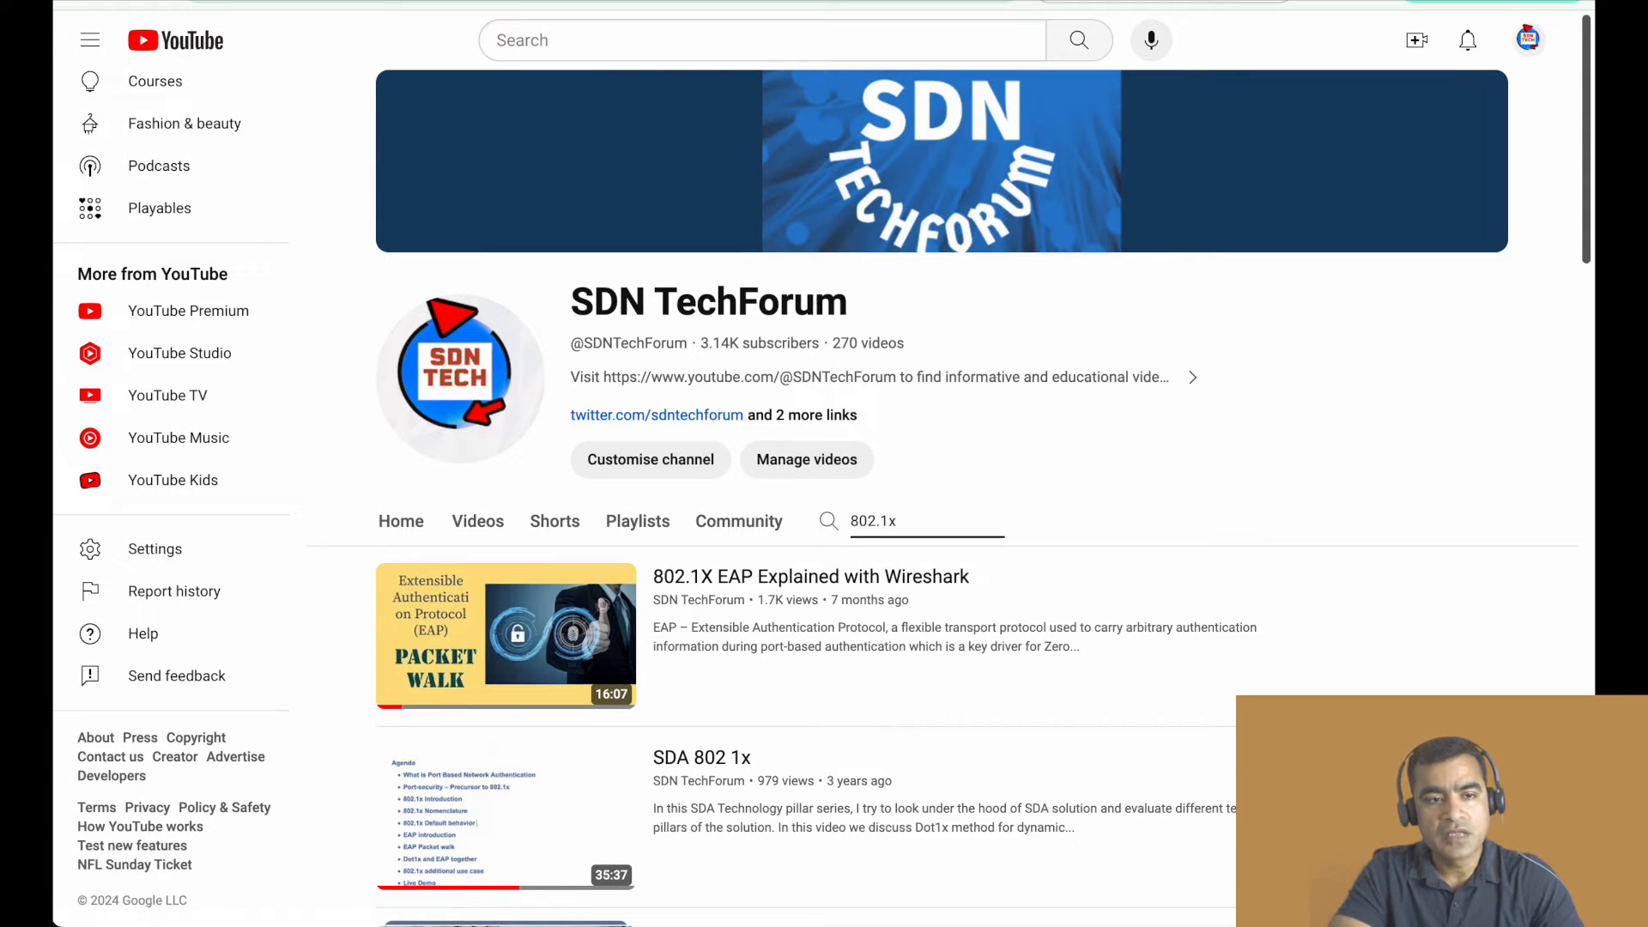
- Open the Meraki MS Switch Access Policies (802.1X) article and read the section on the authentication host modes
{"action": "left_click", "coordinate": [421, 2]}
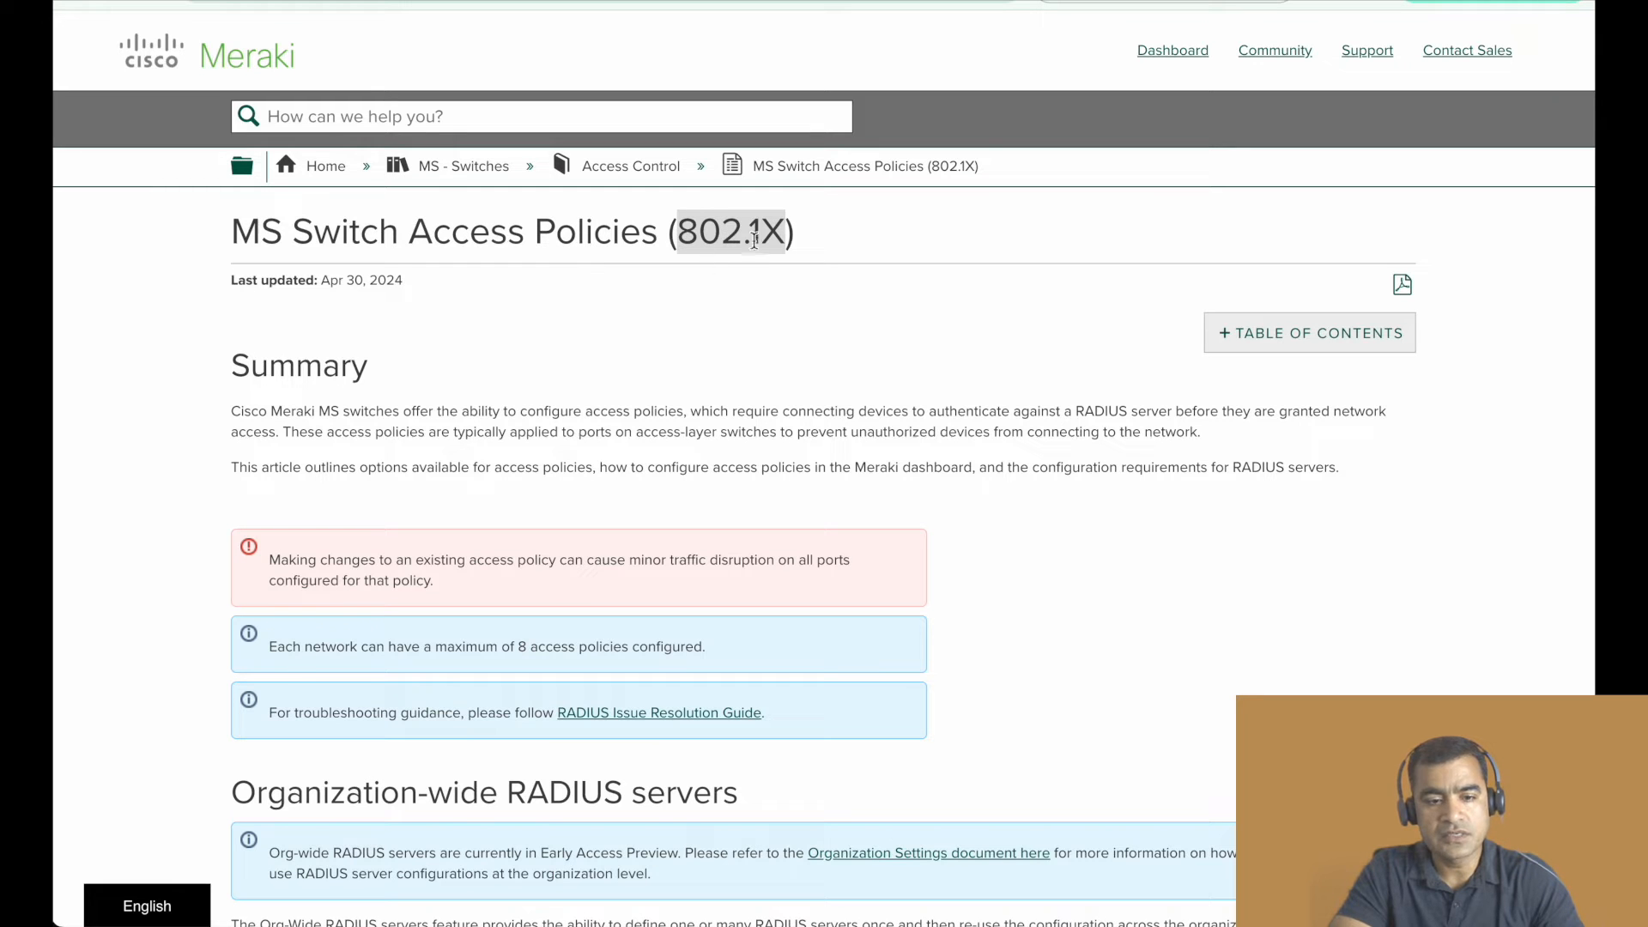
{"action": "scroll", "coordinate": [731, 265], "scroll_direction": "down", "scroll_amount": 5}
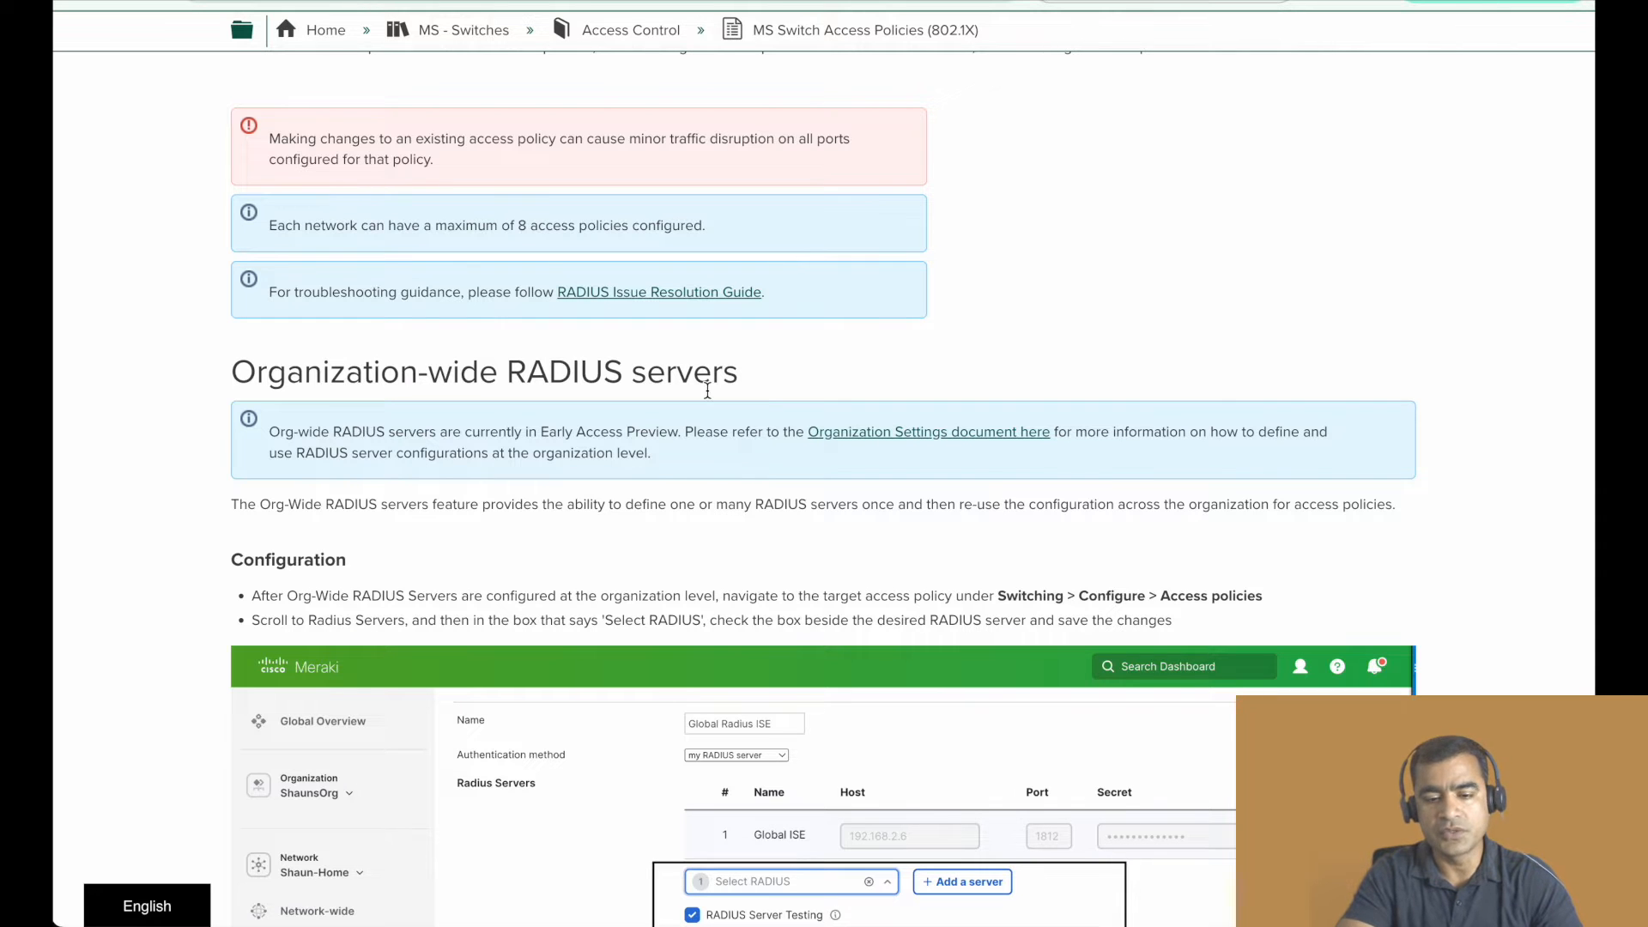
{"action": "scroll", "coordinate": [841, 528], "scroll_direction": "down", "scroll_amount": 15}
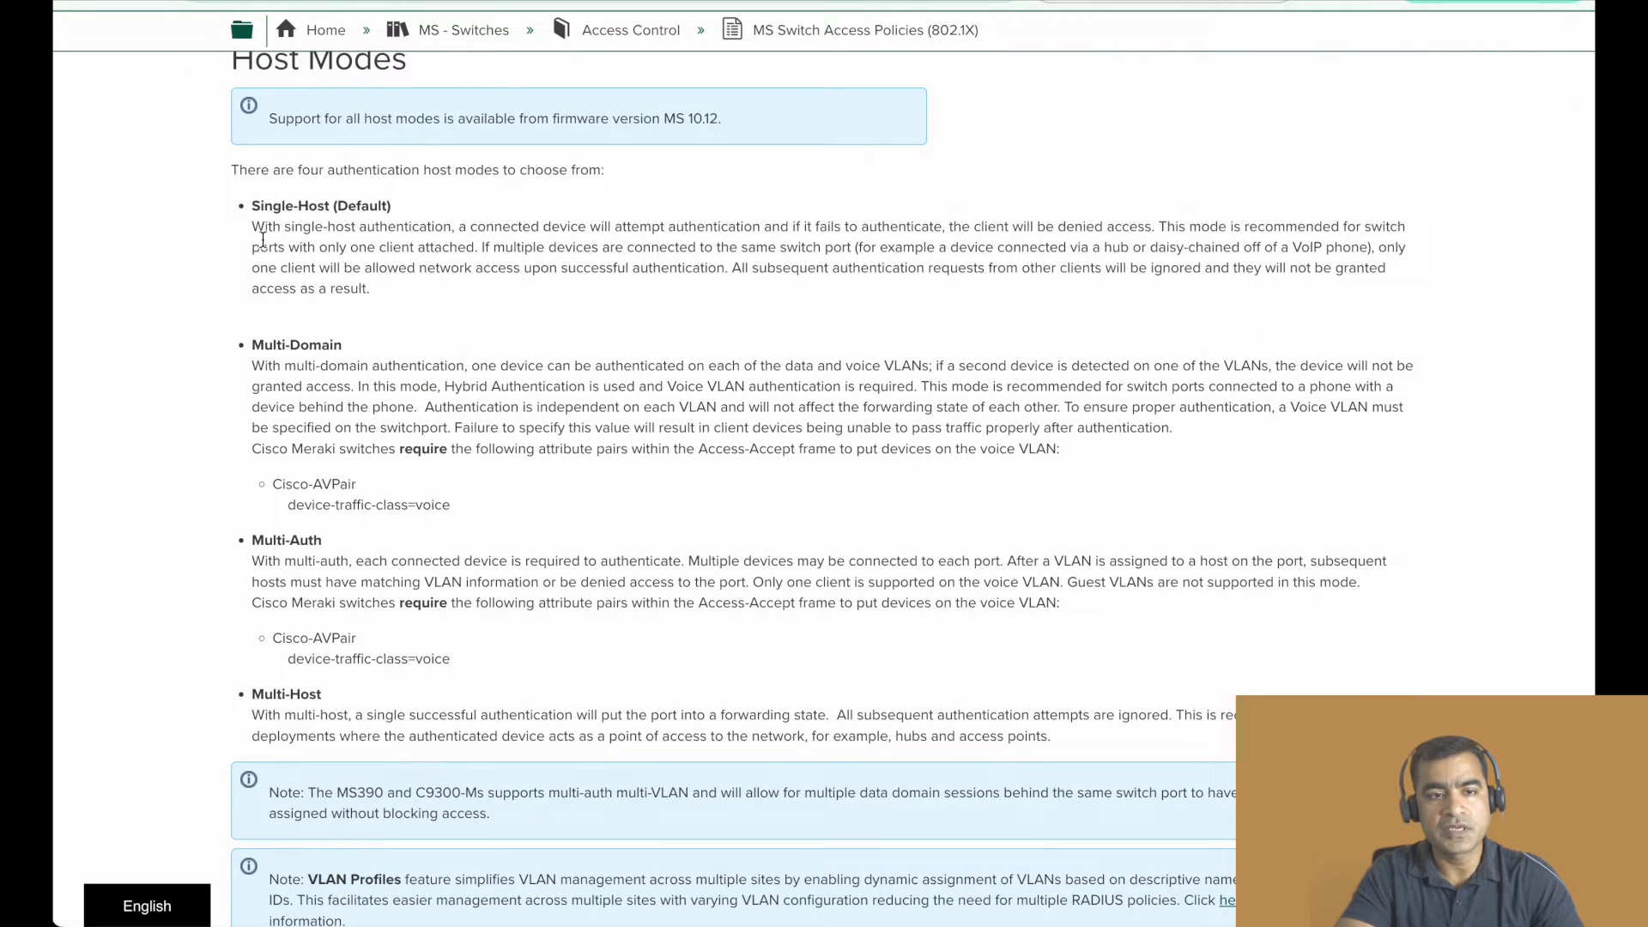
{"action": "left_click_drag", "start_coordinate": [485, 170], "coordinate": [381, 170]}
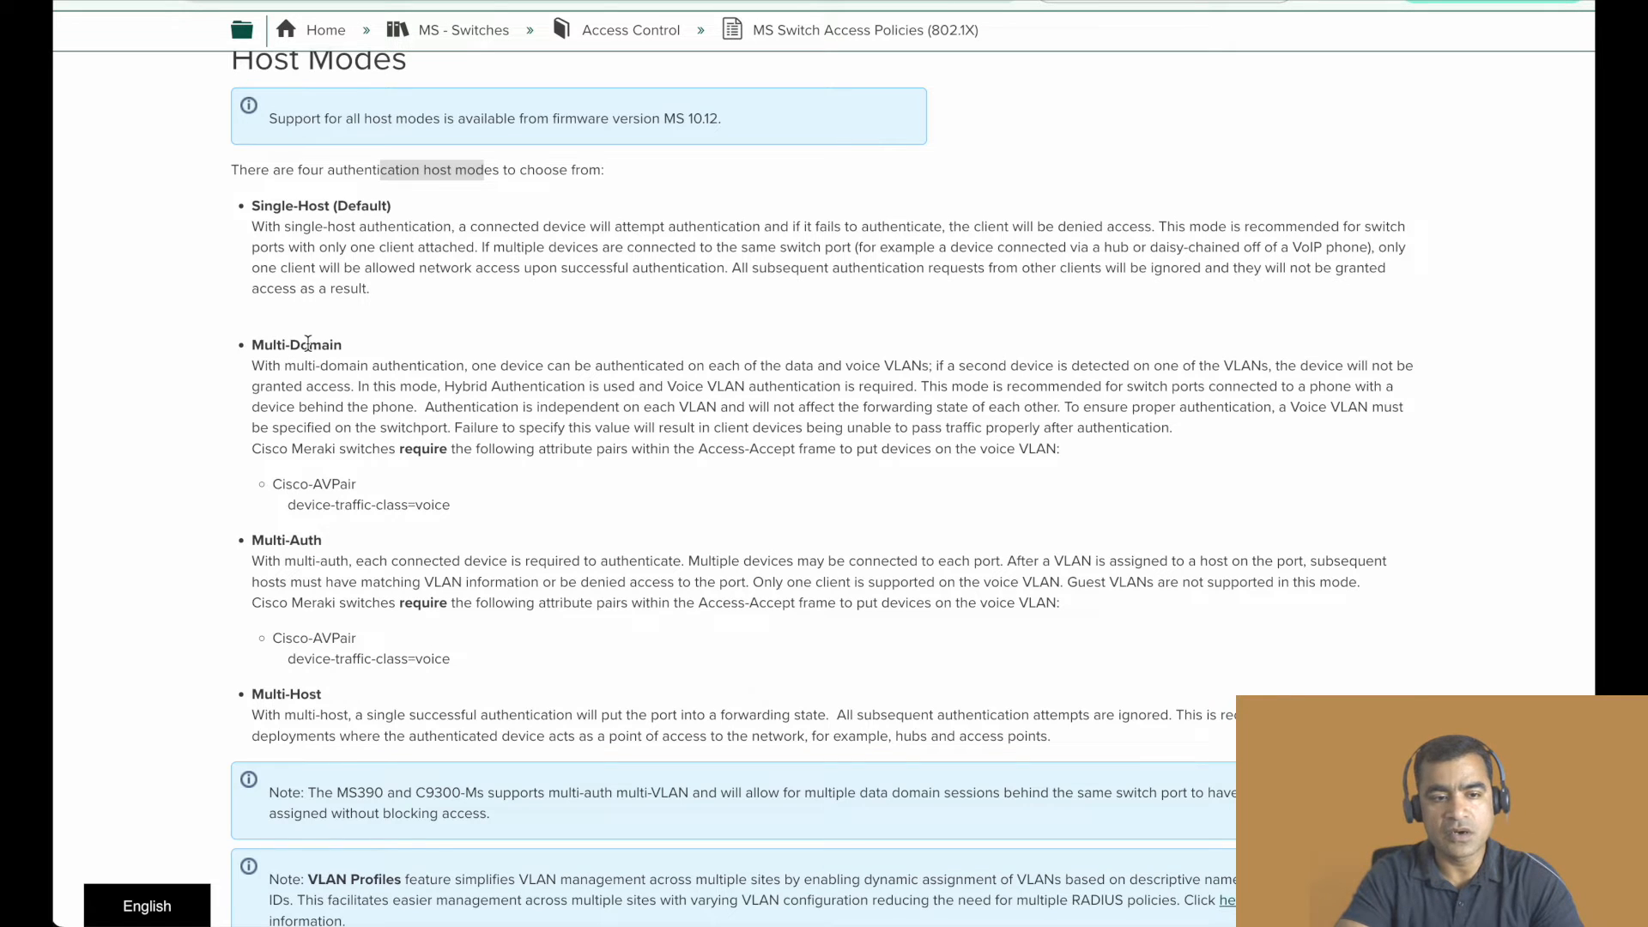
{"action": "scroll", "coordinate": [307, 345], "scroll_direction": "down", "scroll_amount": 3}
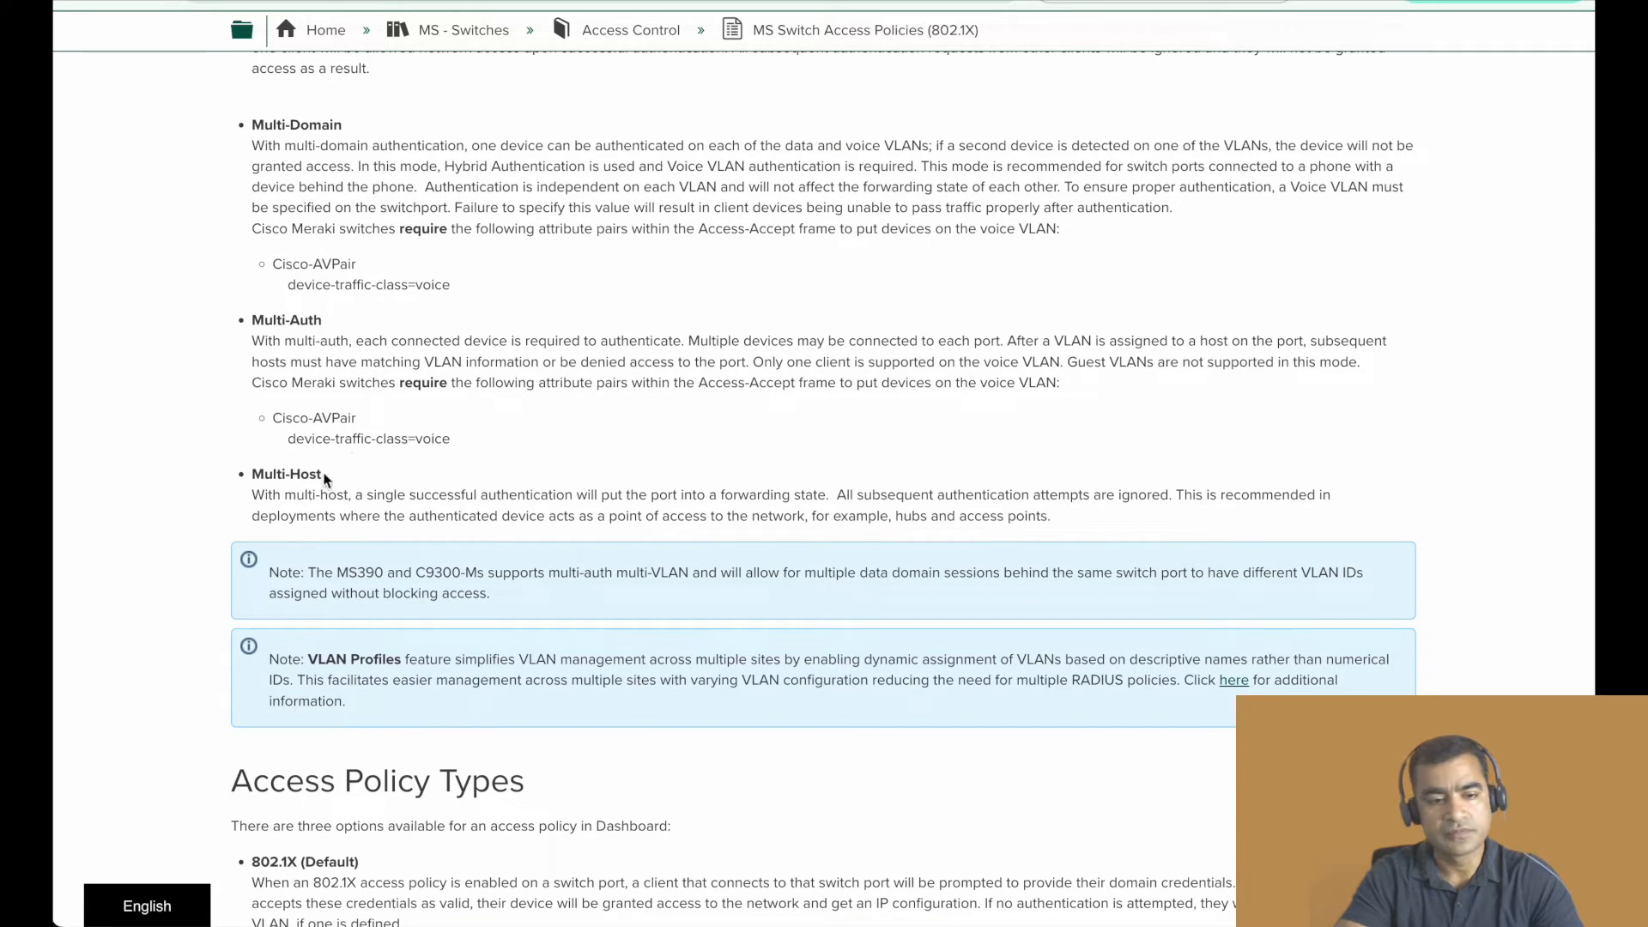
- Read the Access Policy Types section, covering 802.1X, MAB, Hybrid Authentication with its flowchart, and Increase Access Speed
{"action": "scroll", "coordinate": [575, 422], "scroll_direction": "down", "scroll_amount": 3}
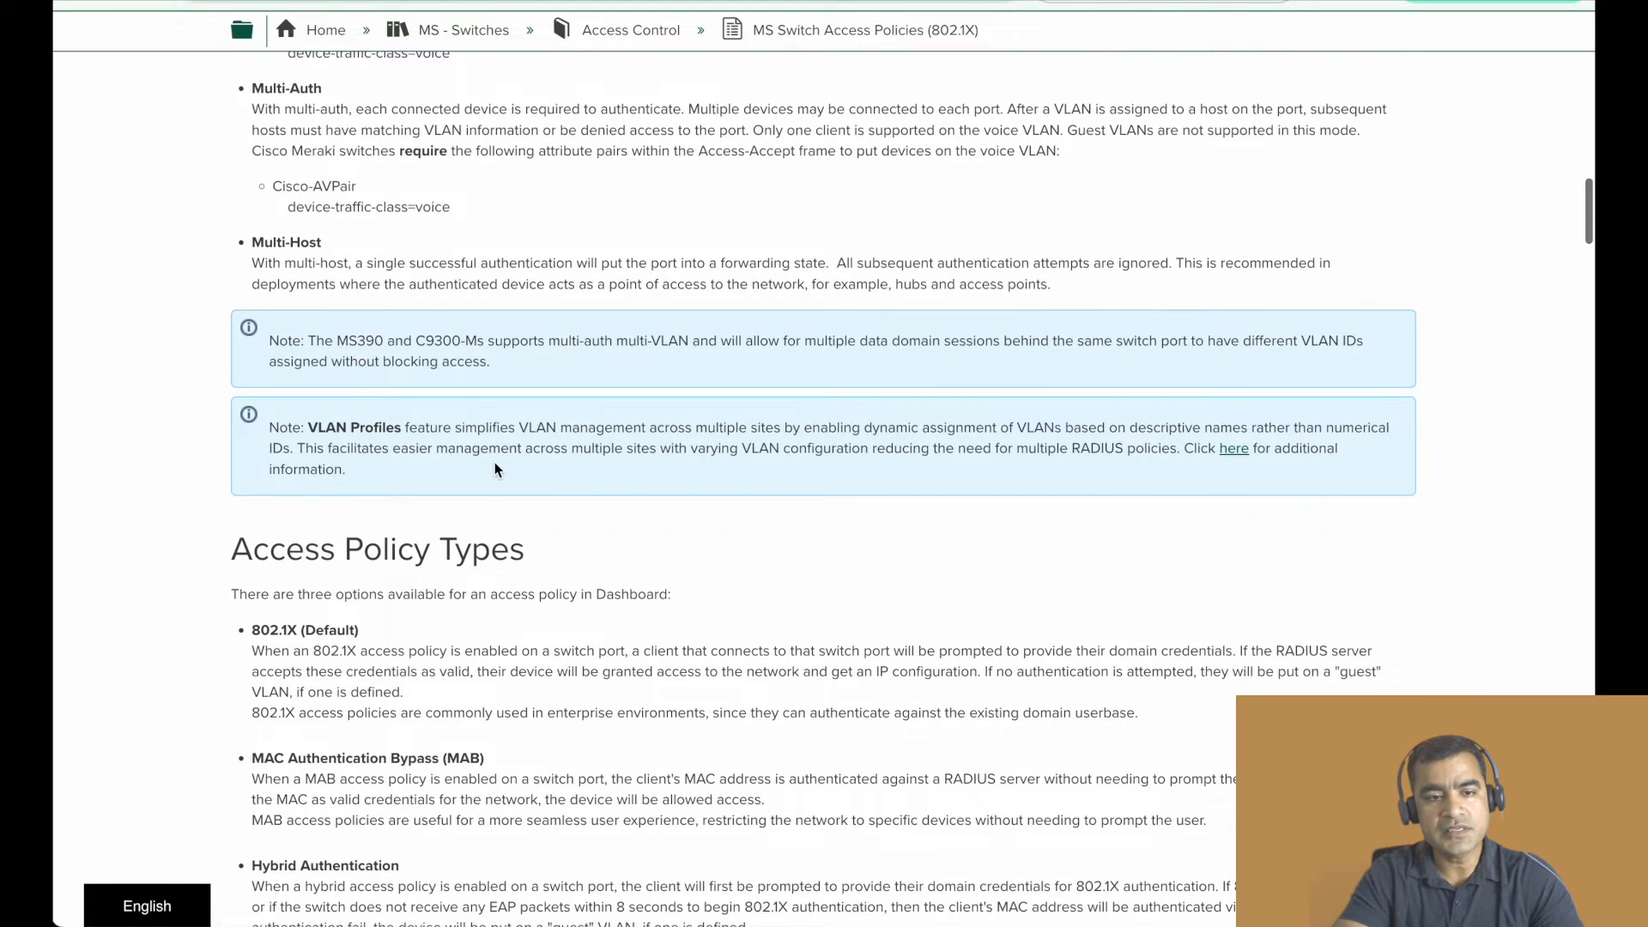
{"action": "scroll", "coordinate": [496, 462], "scroll_direction": "down", "scroll_amount": 3}
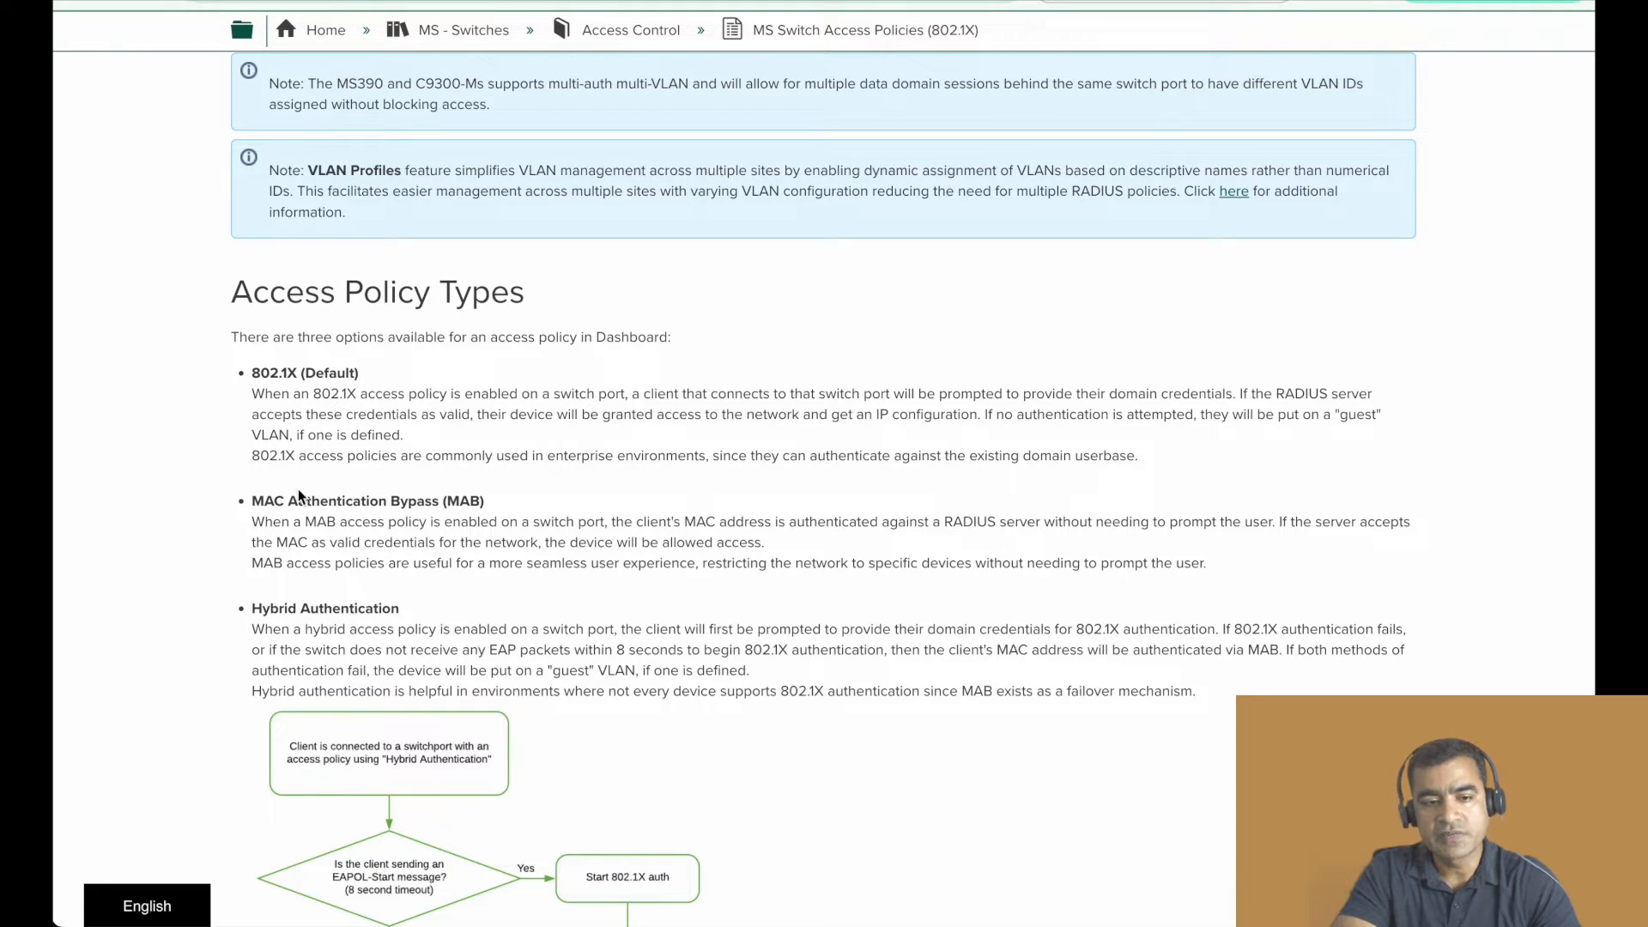
{"action": "scroll", "coordinate": [548, 498], "scroll_direction": "down", "scroll_amount": 3}
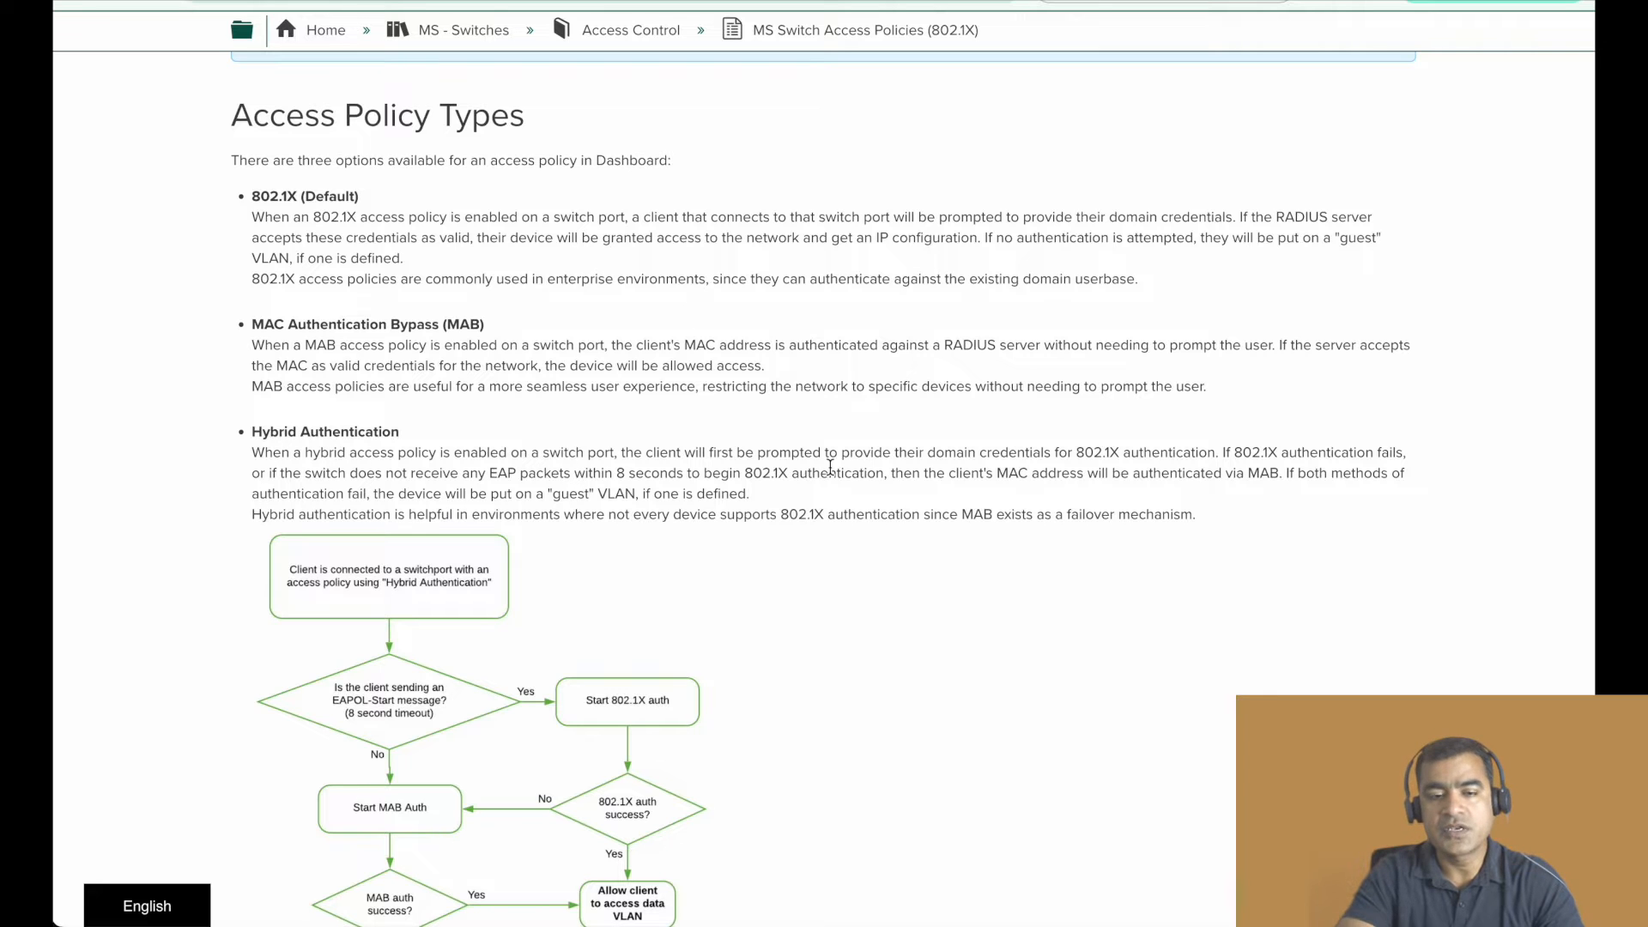
{"action": "scroll", "coordinate": [830, 466], "scroll_direction": "down", "scroll_amount": 2}
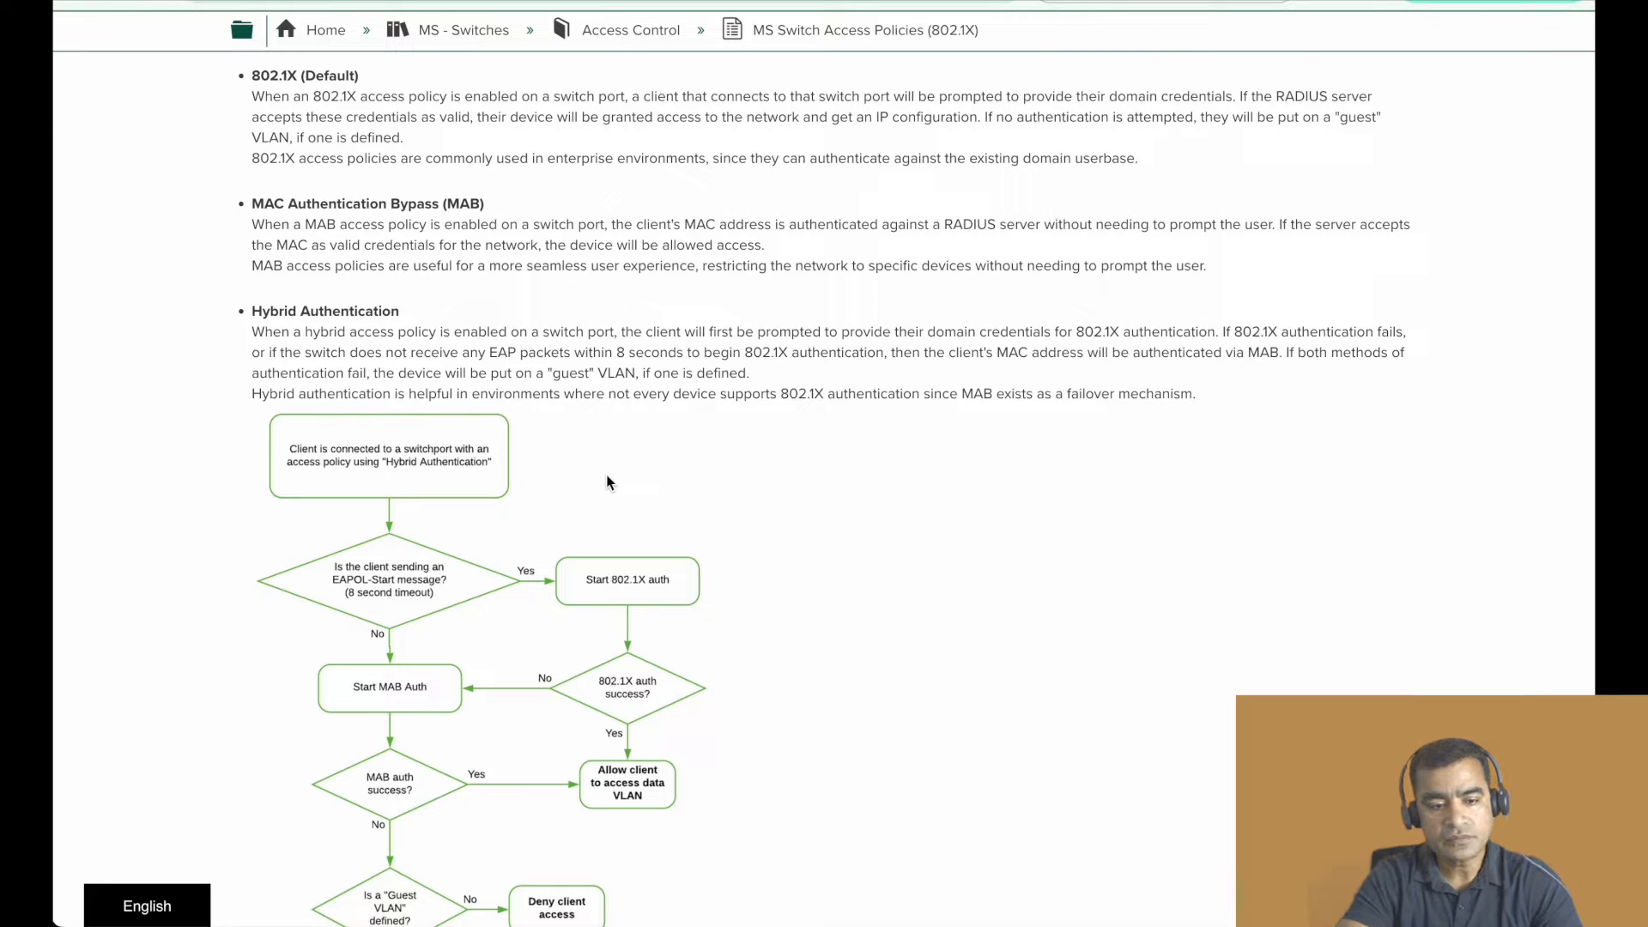
{"action": "scroll", "coordinate": [684, 505], "scroll_direction": "down", "scroll_amount": 5}
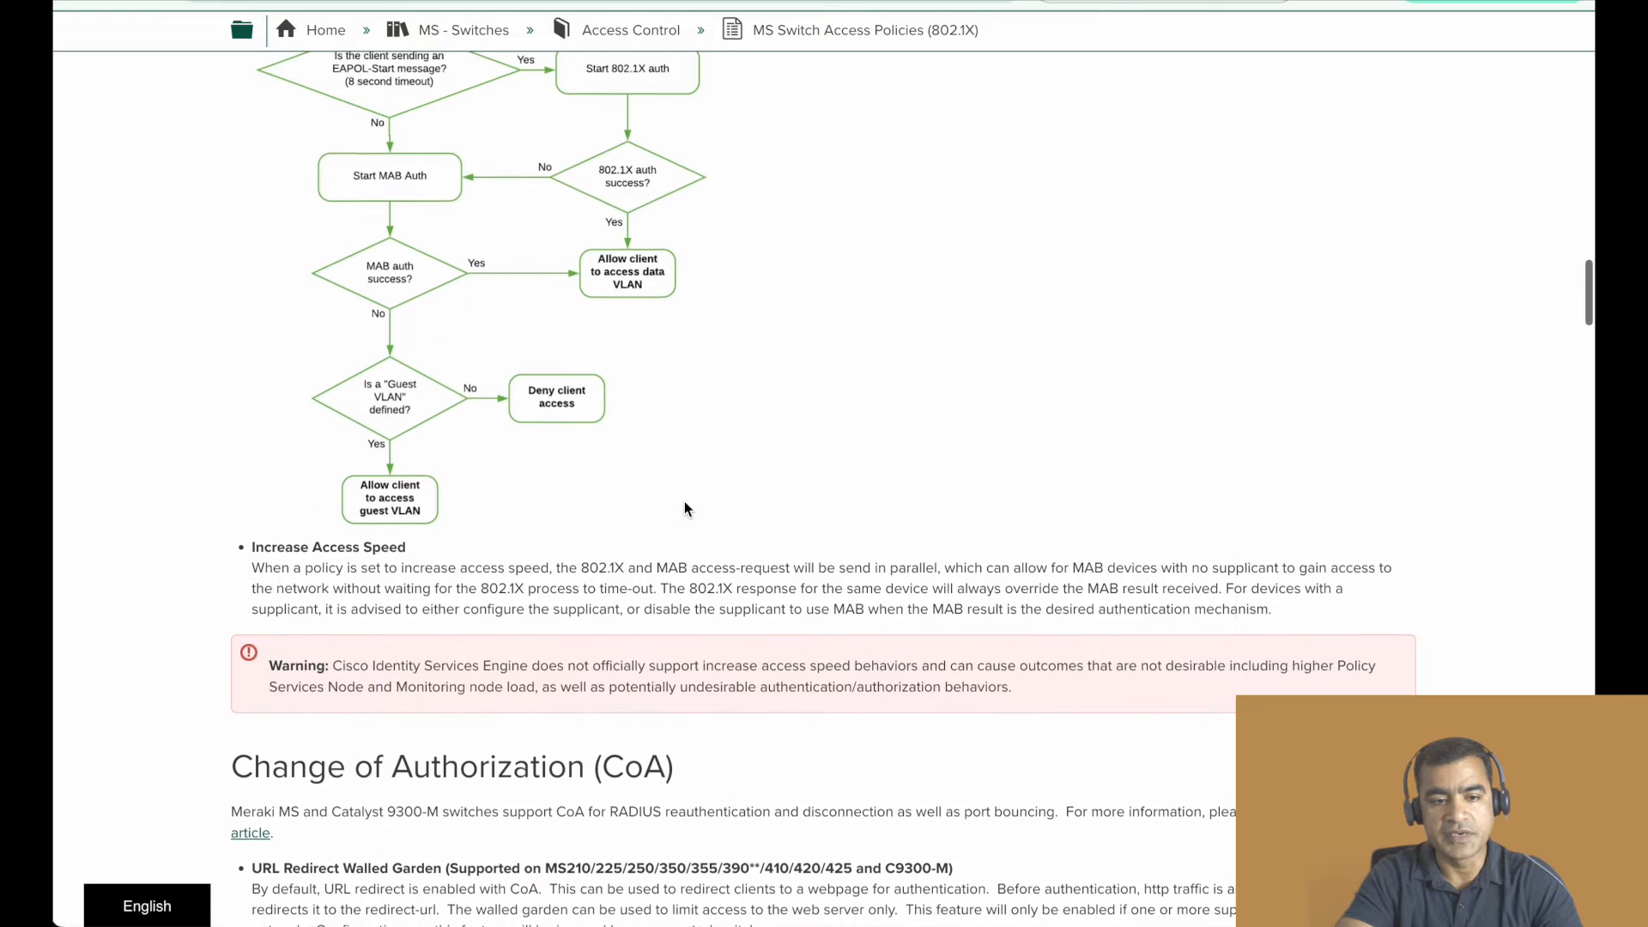
{"action": "left_click_drag", "start_coordinate": [406, 546], "coordinate": [253, 546]}
- Read the Change of Authorization (CoA) section and continue to Other RADIUS Features
{"action": "scroll", "coordinate": [684, 480], "scroll_direction": "down", "scroll_amount": 3}
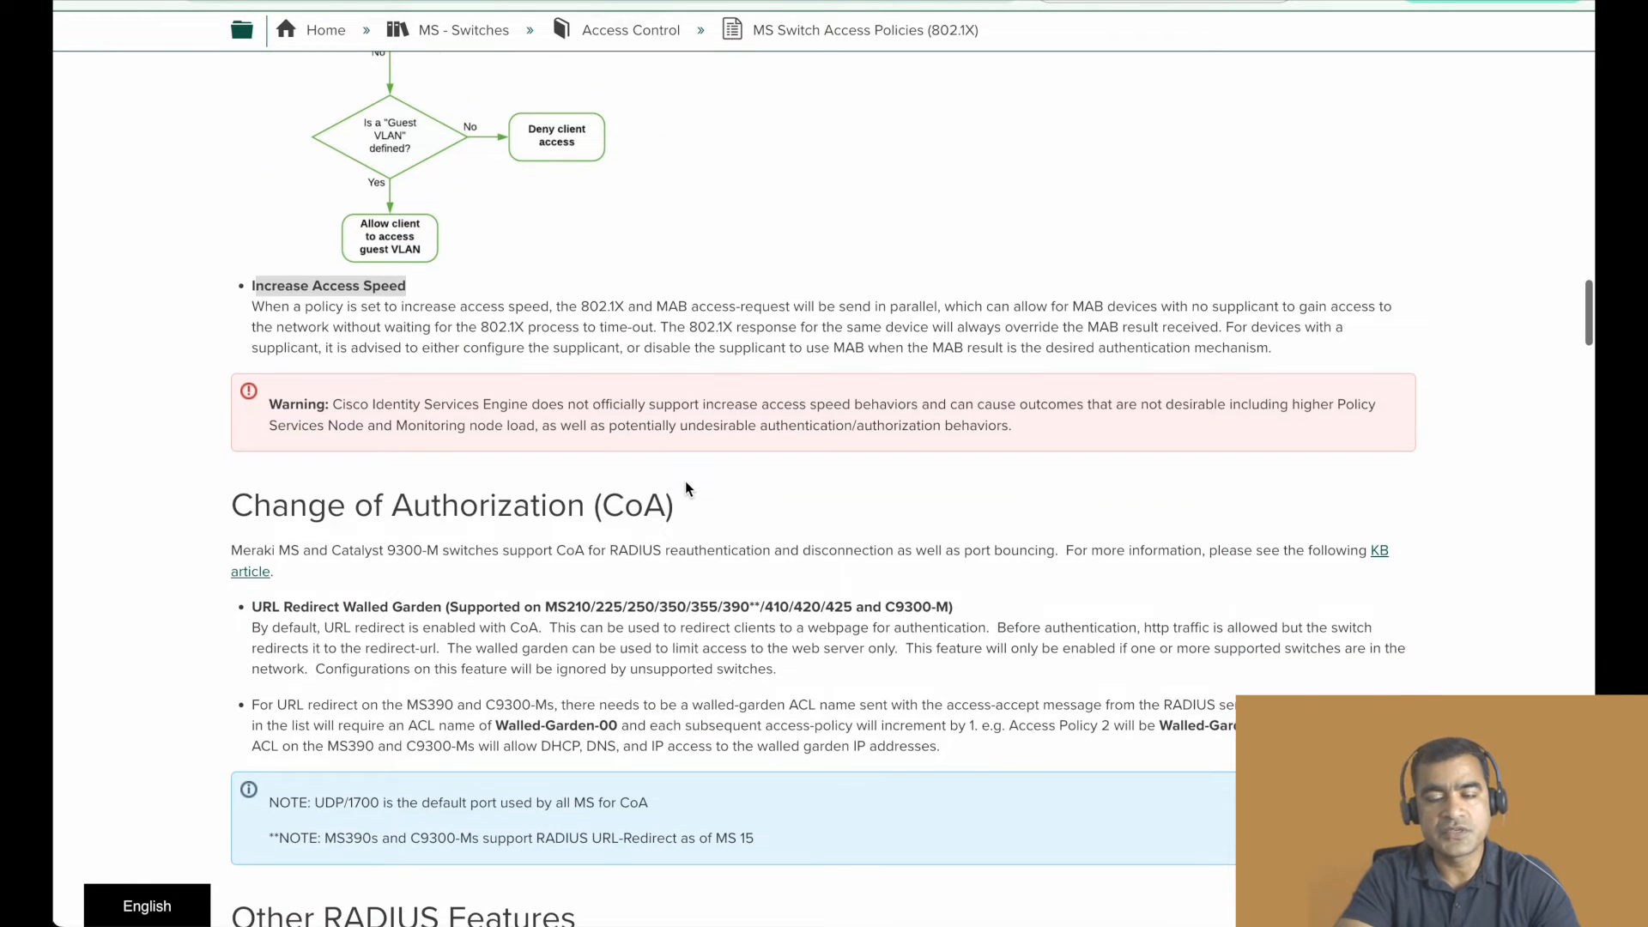
{"action": "scroll", "coordinate": [685, 488], "scroll_direction": "down", "scroll_amount": 3}
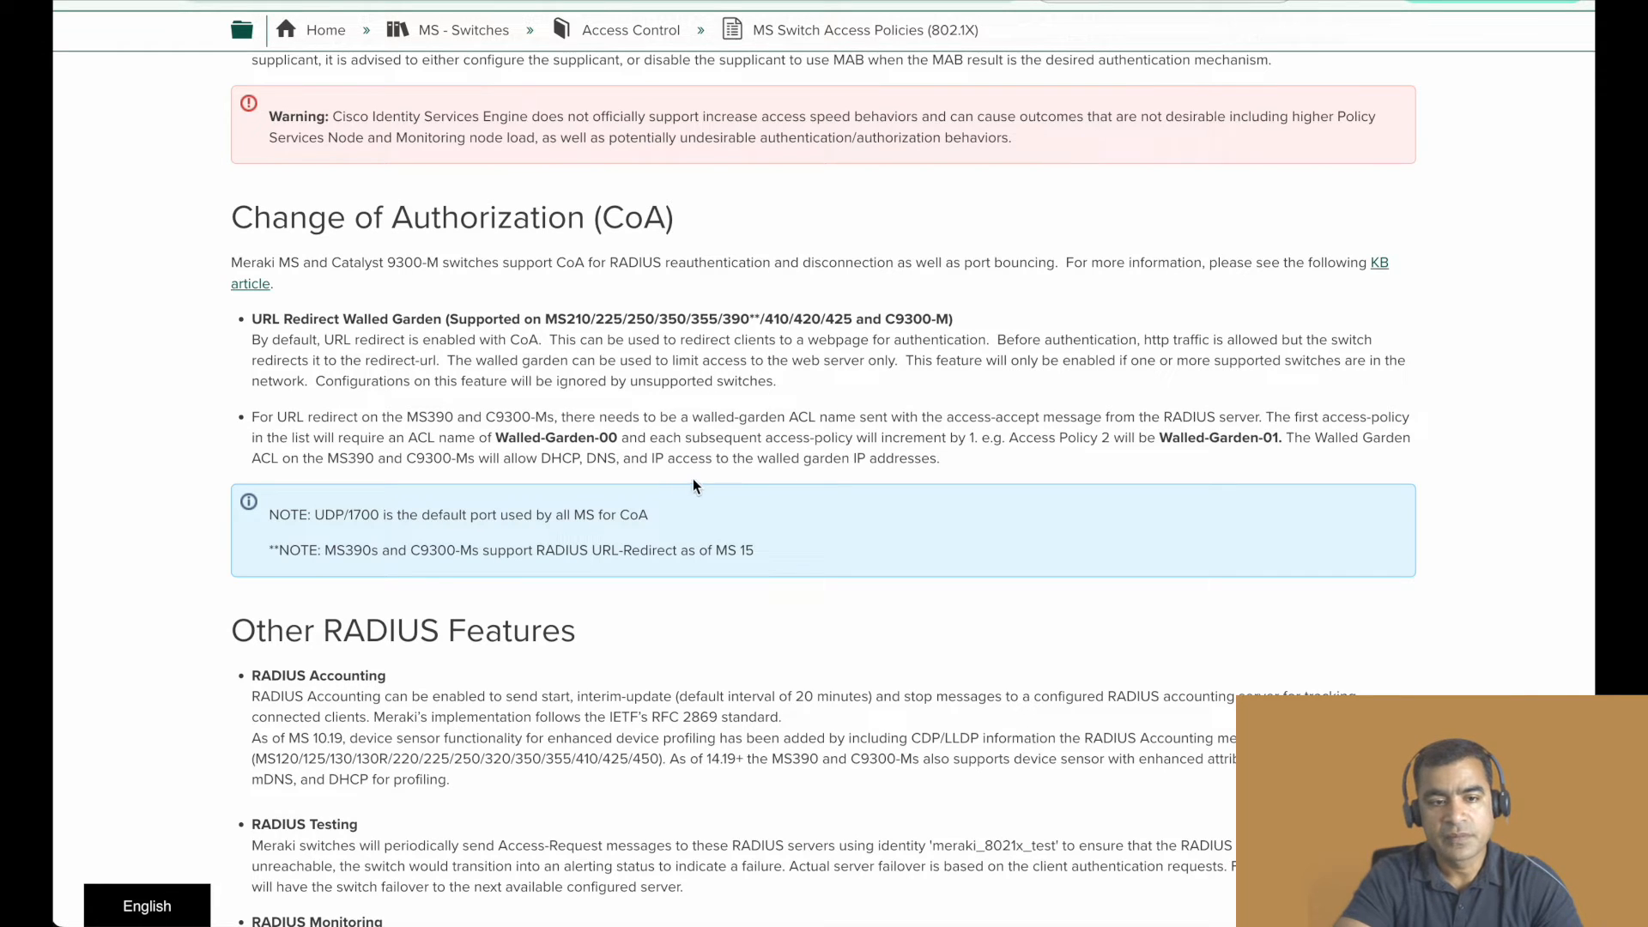
{"action": "scroll", "coordinate": [796, 442], "scroll_direction": "down", "scroll_amount": 3}
{"action": "scroll", "coordinate": [794, 445], "scroll_direction": "down", "scroll_amount": 3}
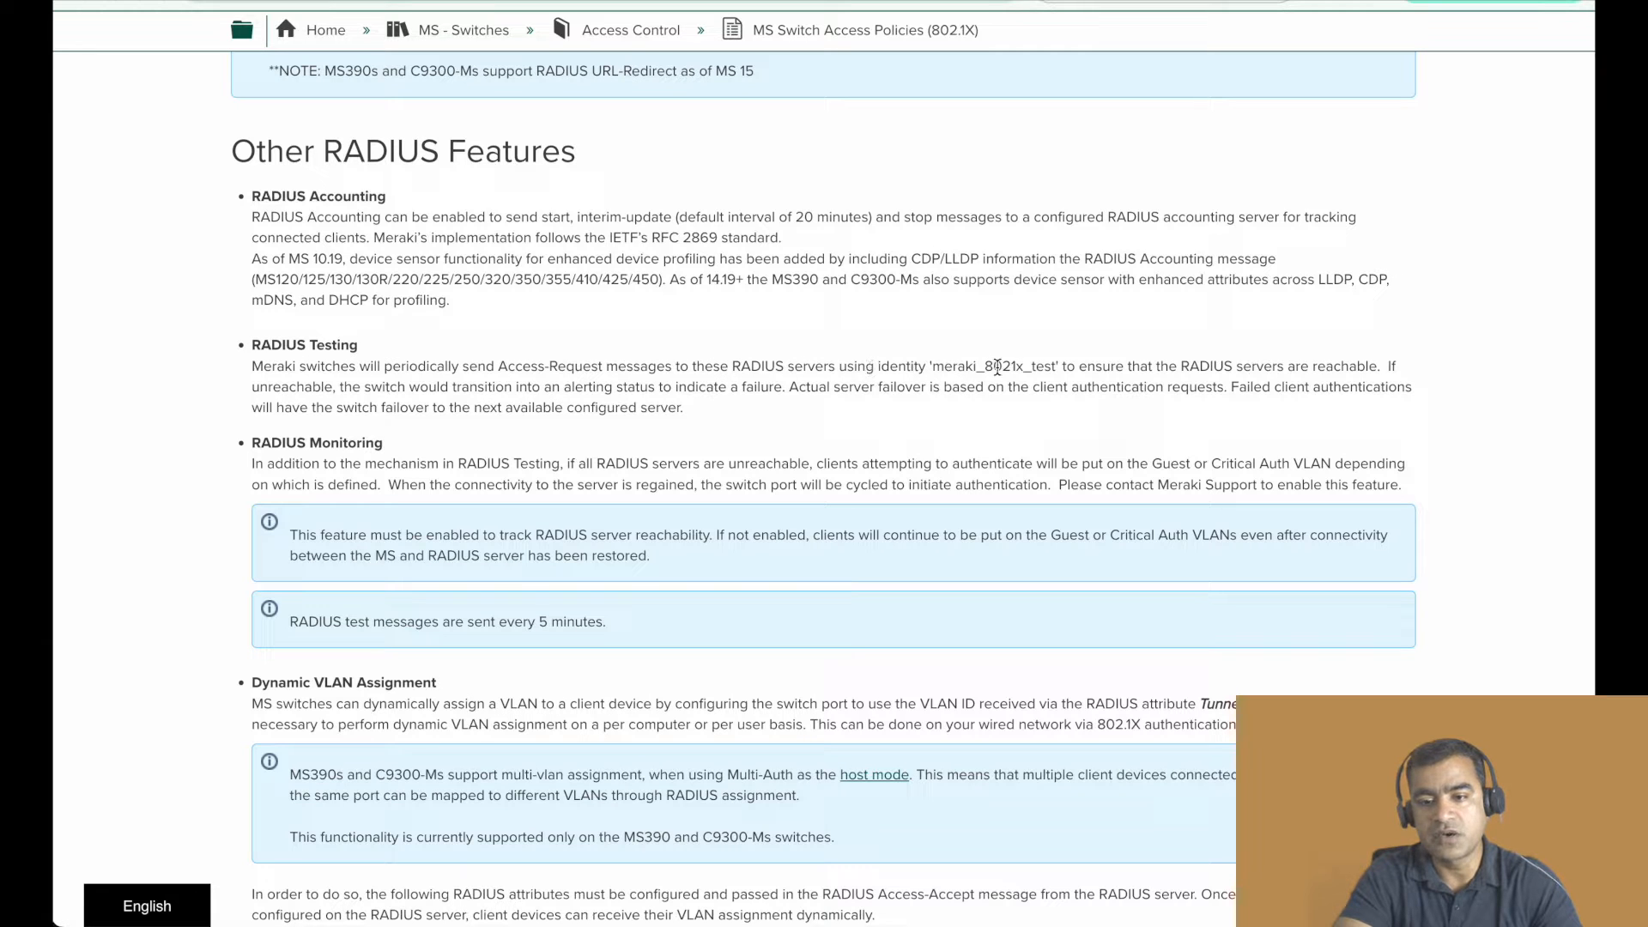
- Highlight the test identity in the RADIUS Testing entry and the description of unreachable servers under RADIUS Monitoring
{"action": "left_click_drag", "start_coordinate": [1061, 365], "coordinate": [930, 365]}
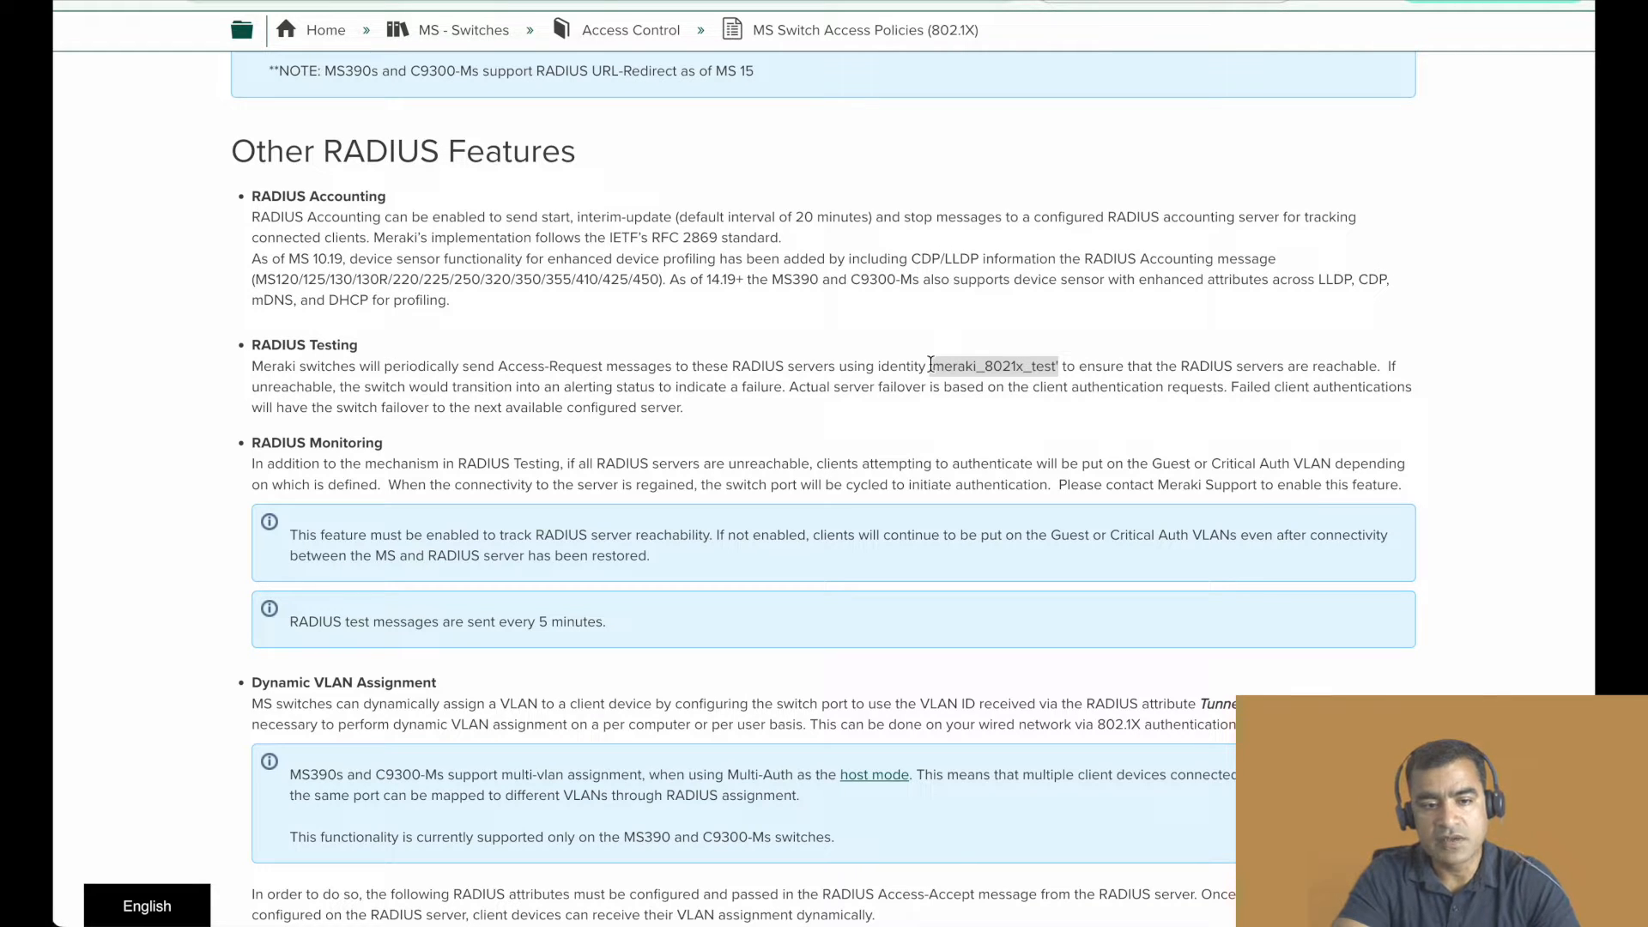
{"action": "left_click", "coordinate": [391, 443]}
{"action": "left_click_drag", "start_coordinate": [252, 443], "coordinate": [277, 446]}
{"action": "left_click_drag", "start_coordinate": [586, 464], "coordinate": [793, 466]}
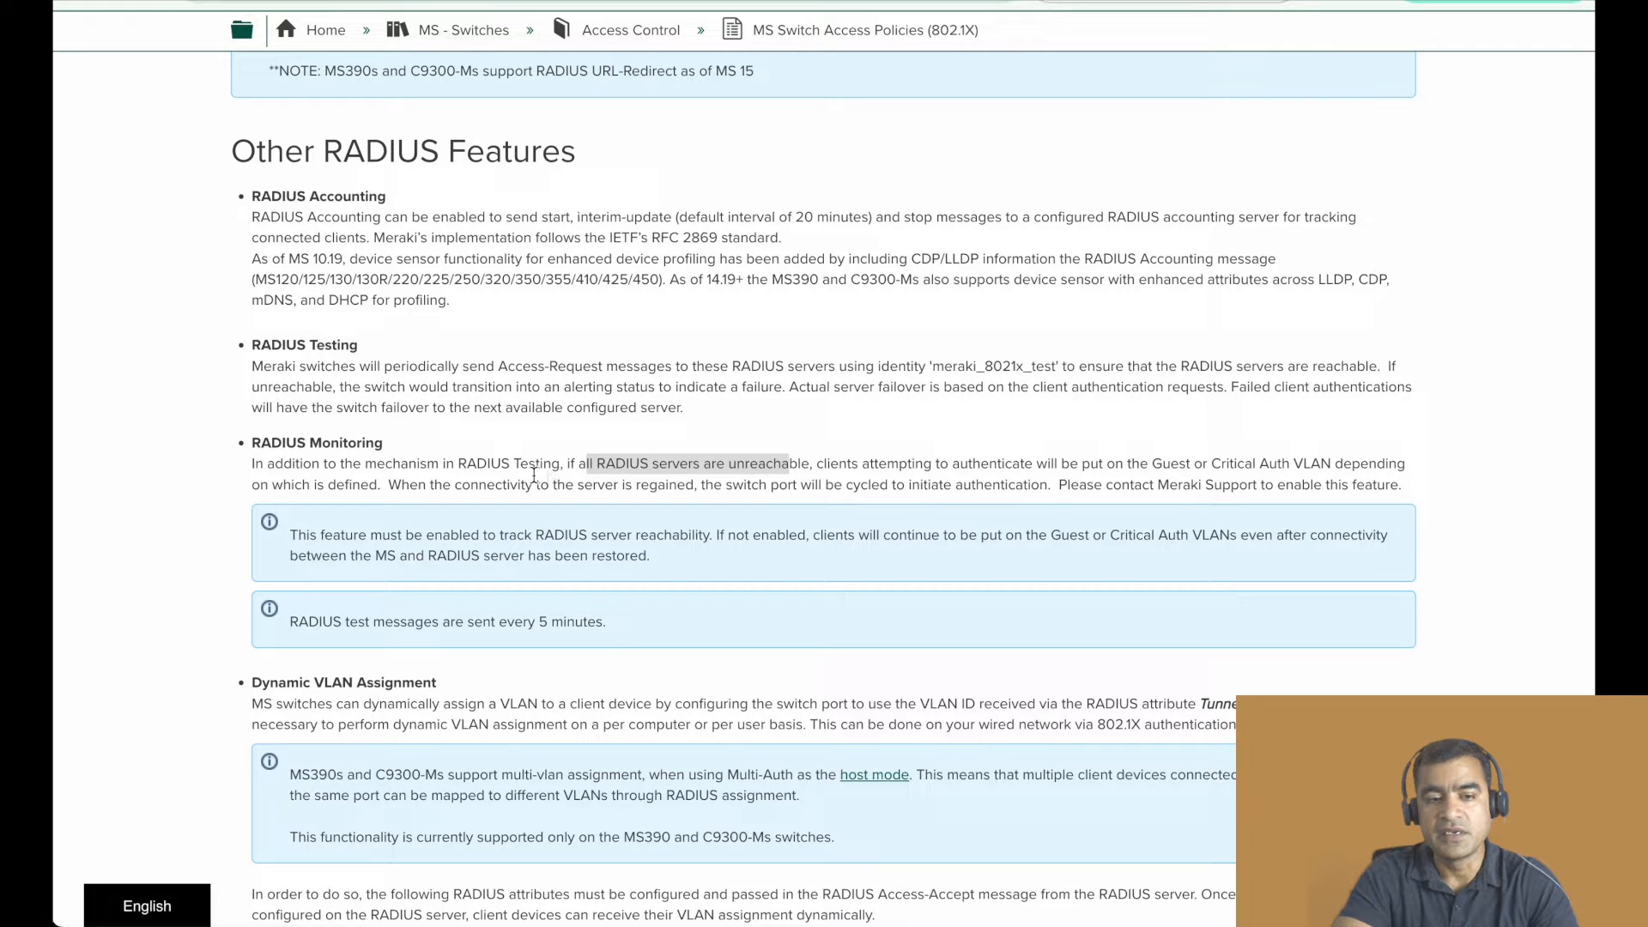
{"action": "left_click_drag", "start_coordinate": [378, 486], "coordinate": [258, 470]}
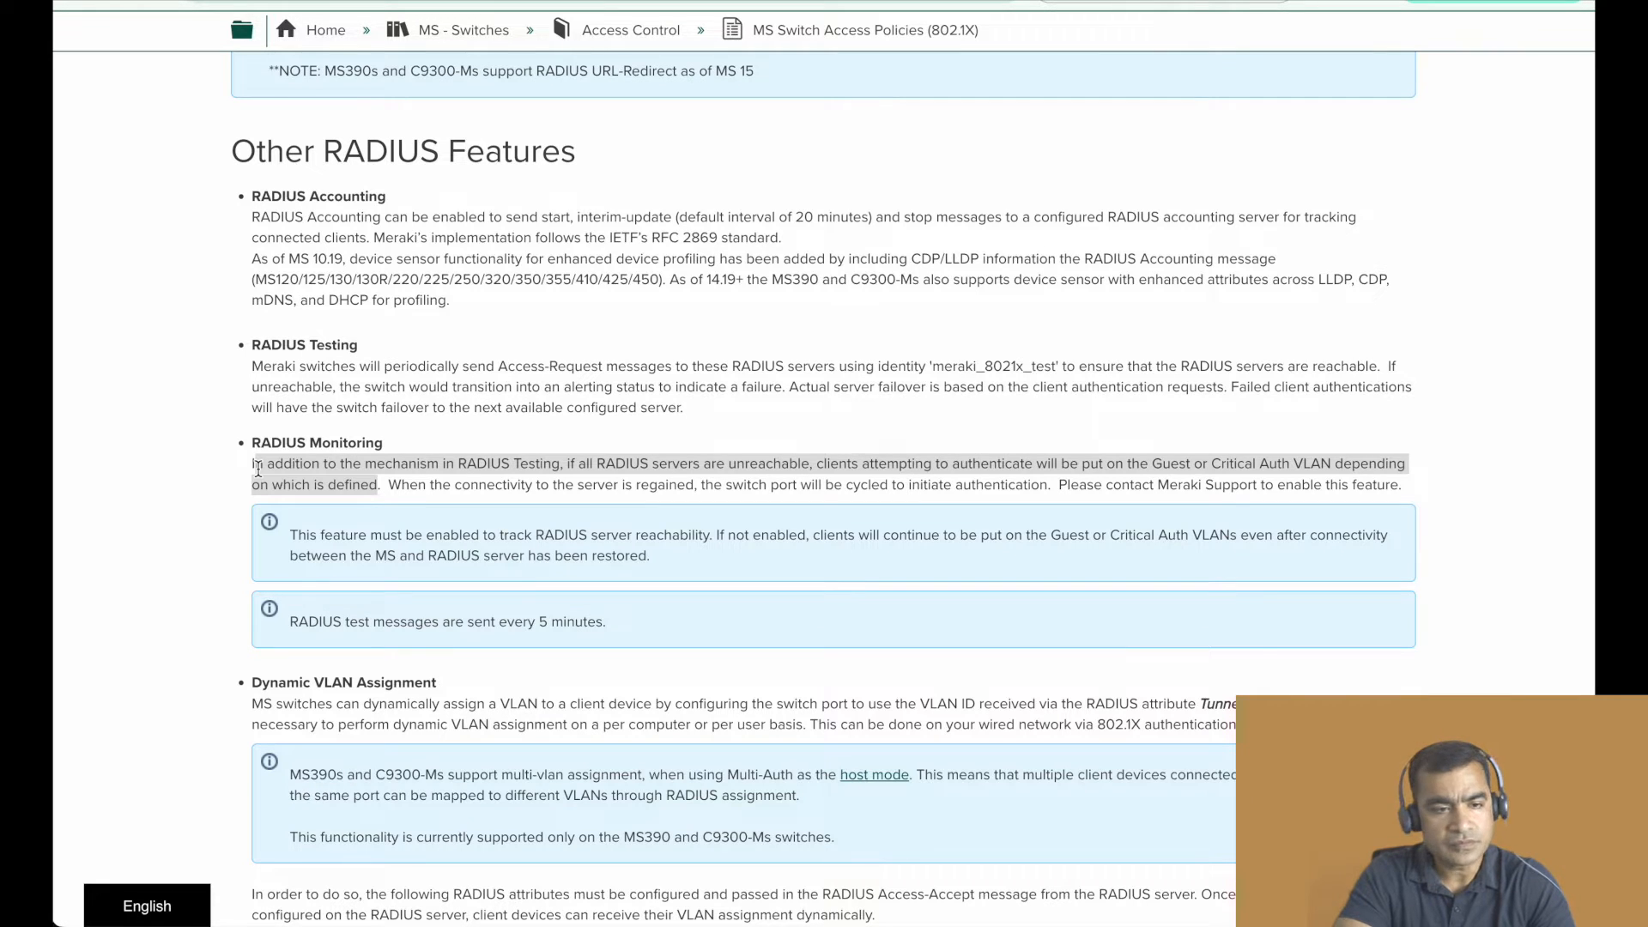
- Read the Dynamic VLAN Assignment, Guest VLAN, Failed Authentication VLAN and Re-authentication Interval entries
{"action": "scroll", "coordinate": [653, 469], "scroll_direction": "down", "scroll_amount": 3}
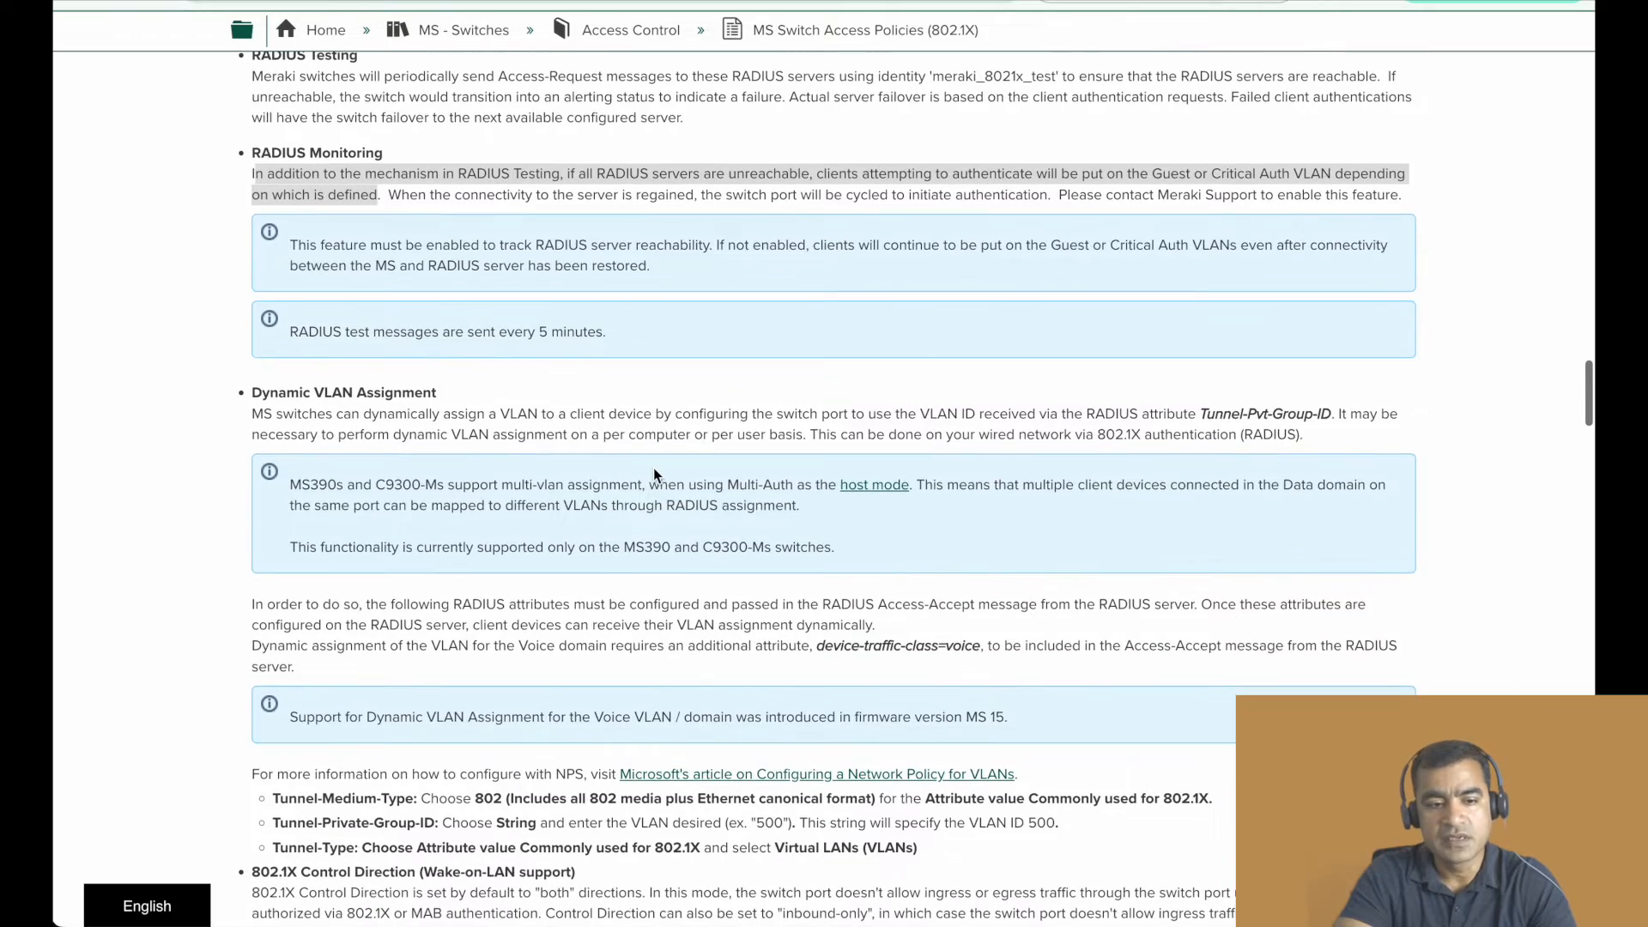
{"action": "scroll", "coordinate": [653, 475], "scroll_direction": "down", "scroll_amount": 2}
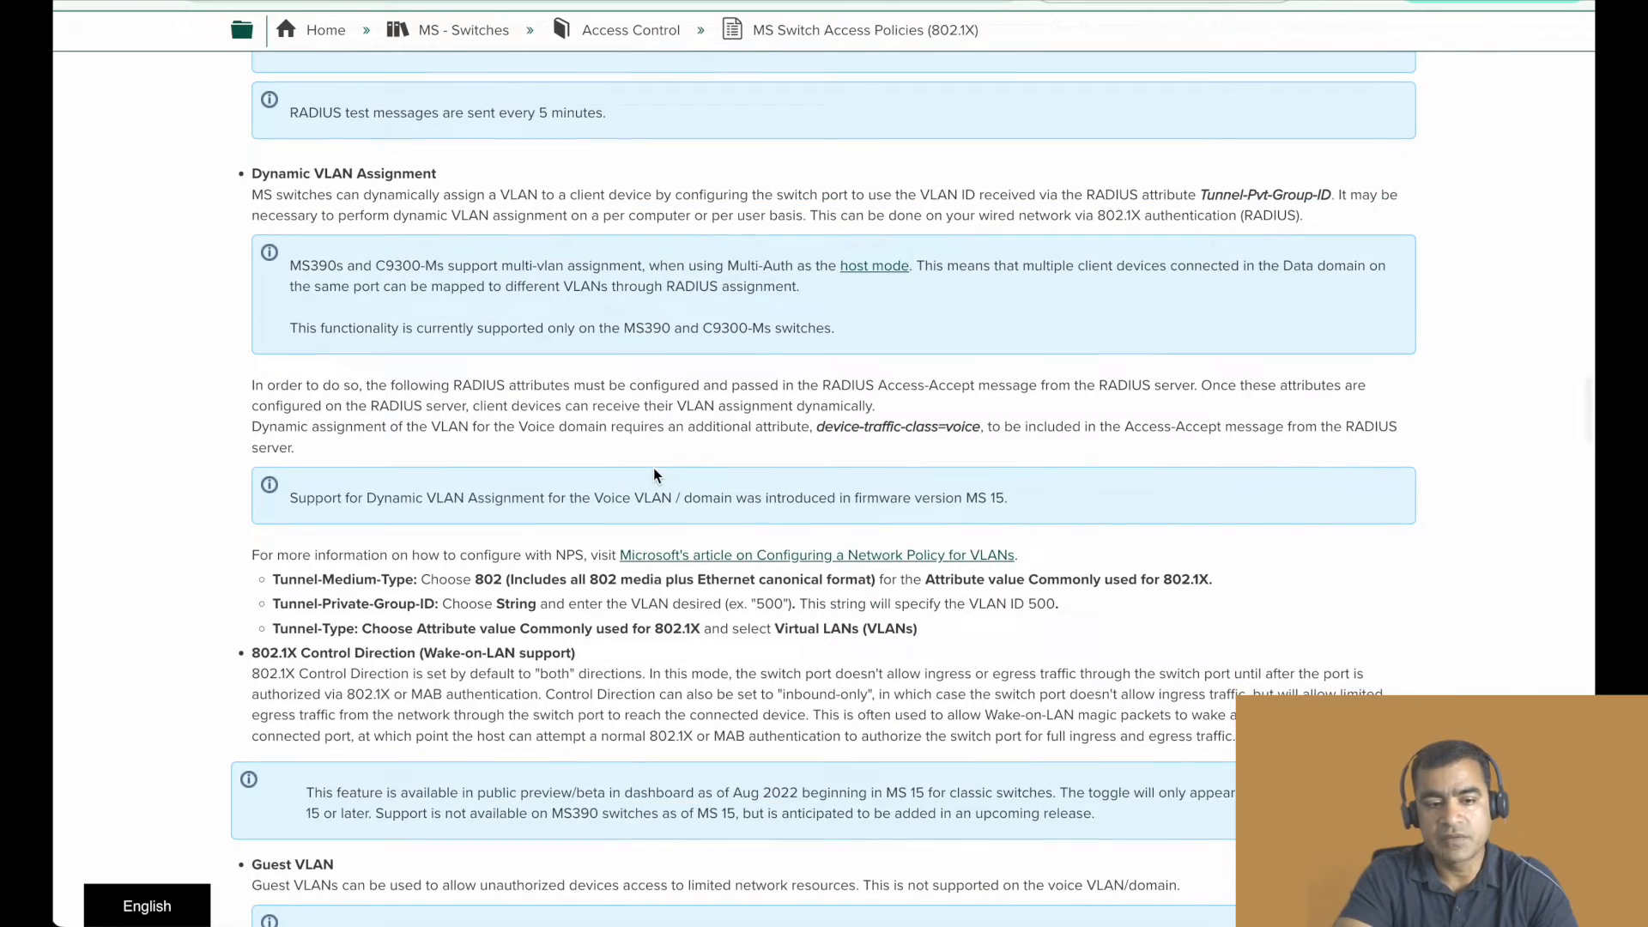
{"action": "scroll", "coordinate": [653, 475], "scroll_direction": "down", "scroll_amount": 6}
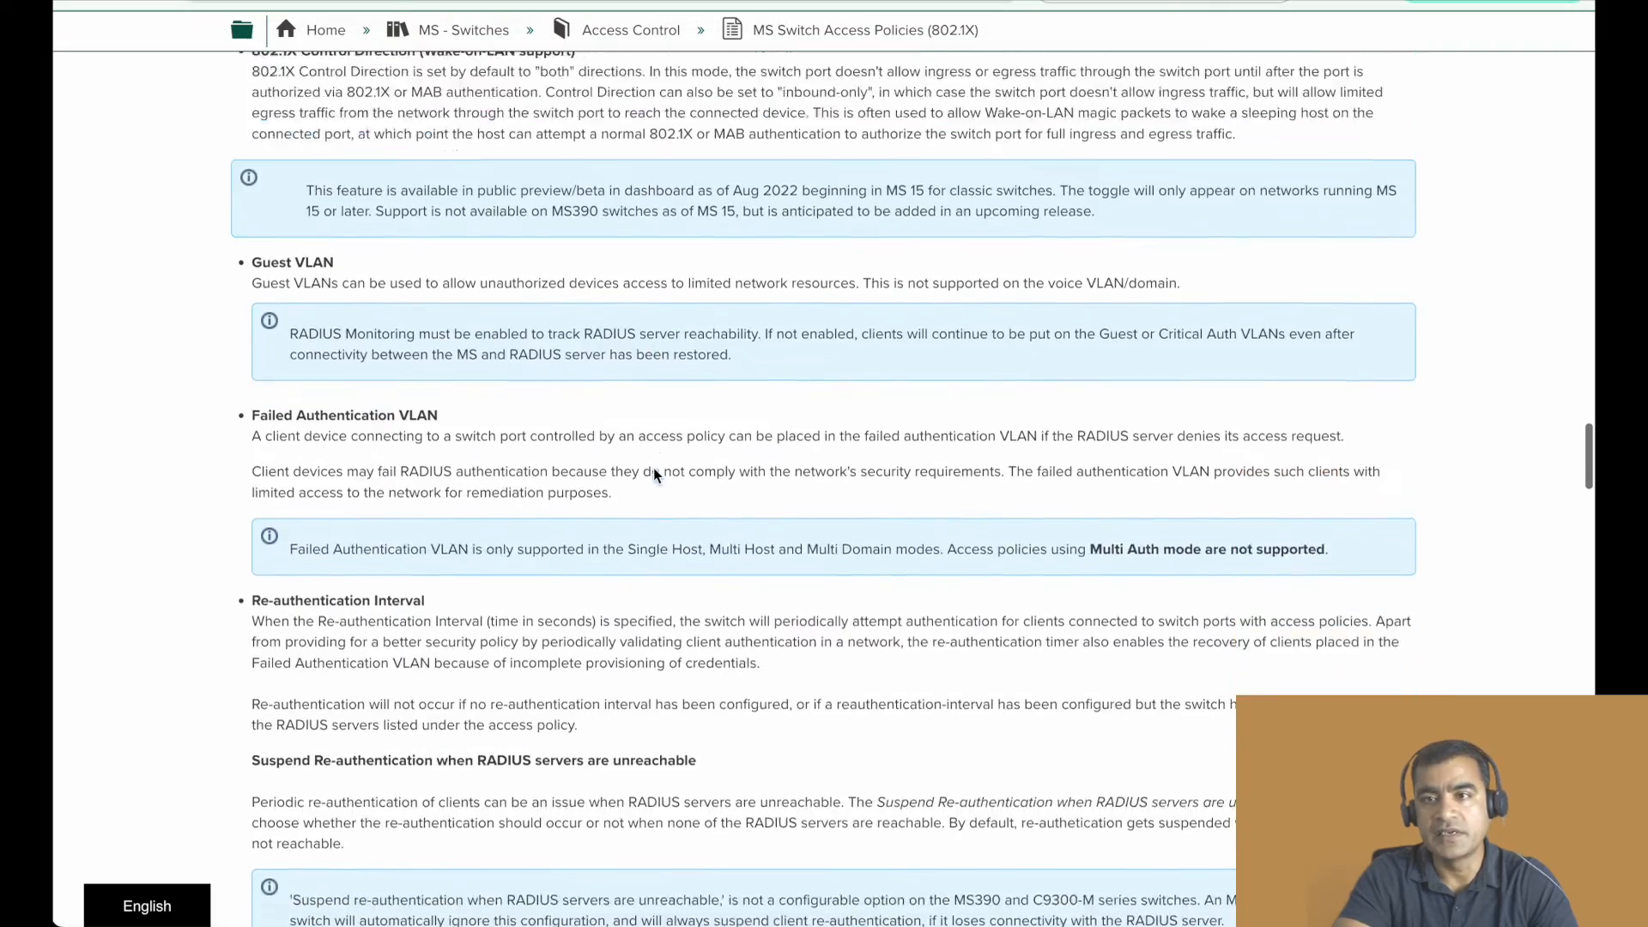
- Look through the SDN TechForum channel's videos matching the search term "ise" on YouTube
{"action": "scroll", "coordinate": [653, 471], "scroll_direction": "down", "scroll_amount": 2}
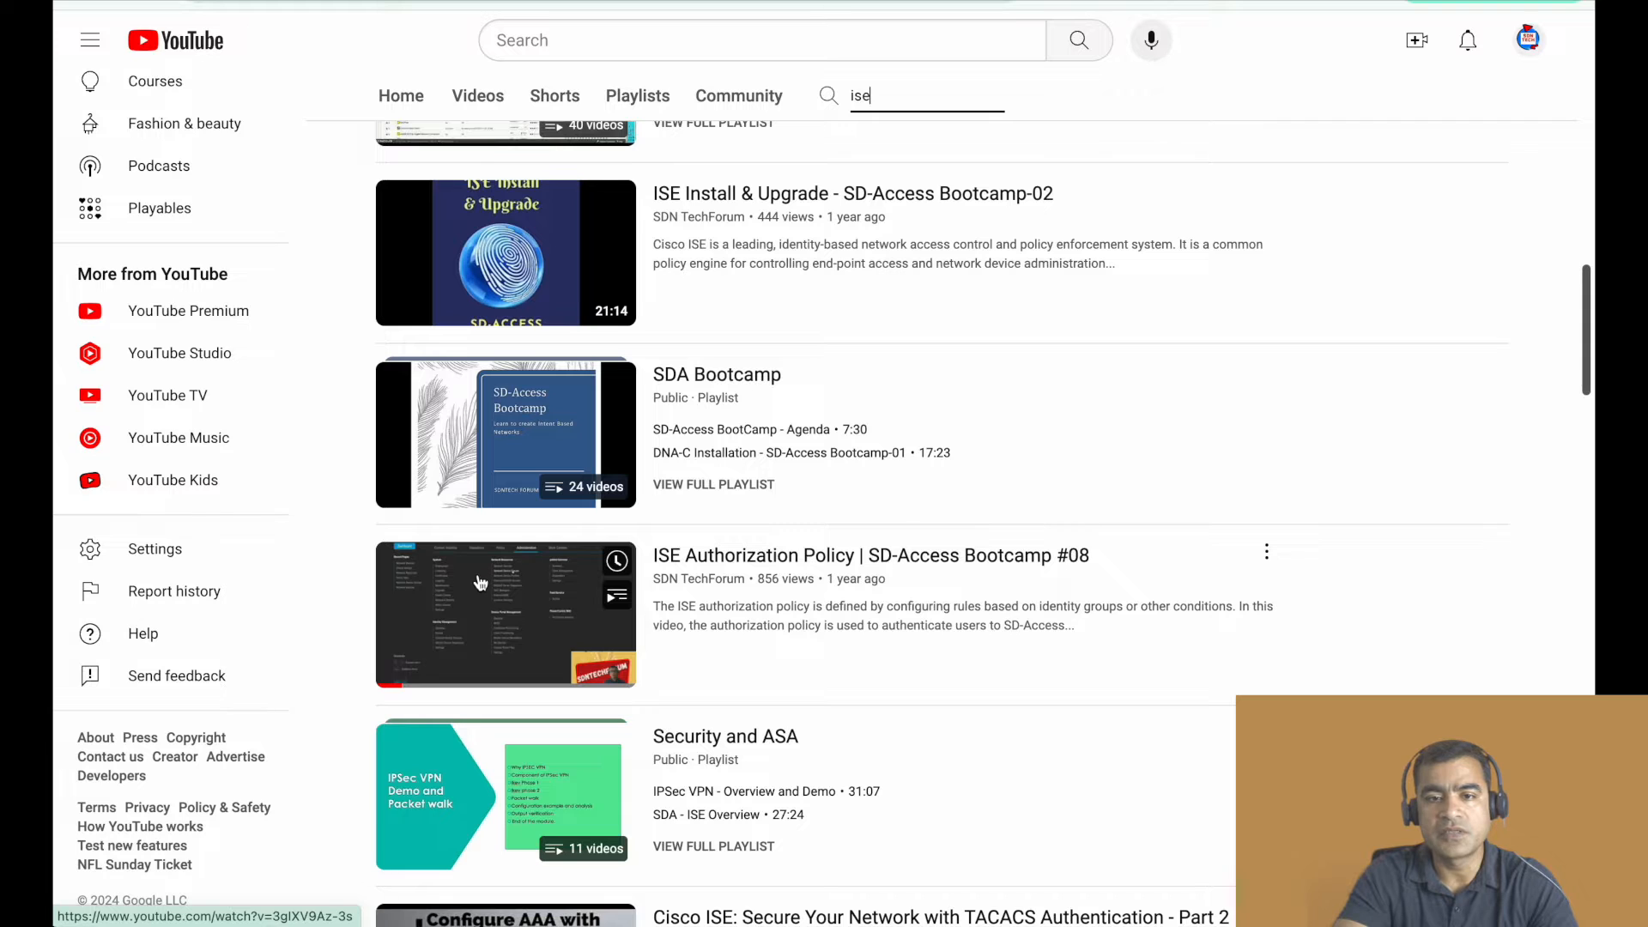
{"action": "scroll", "coordinate": [933, 290], "scroll_direction": "up", "scroll_amount": 5}
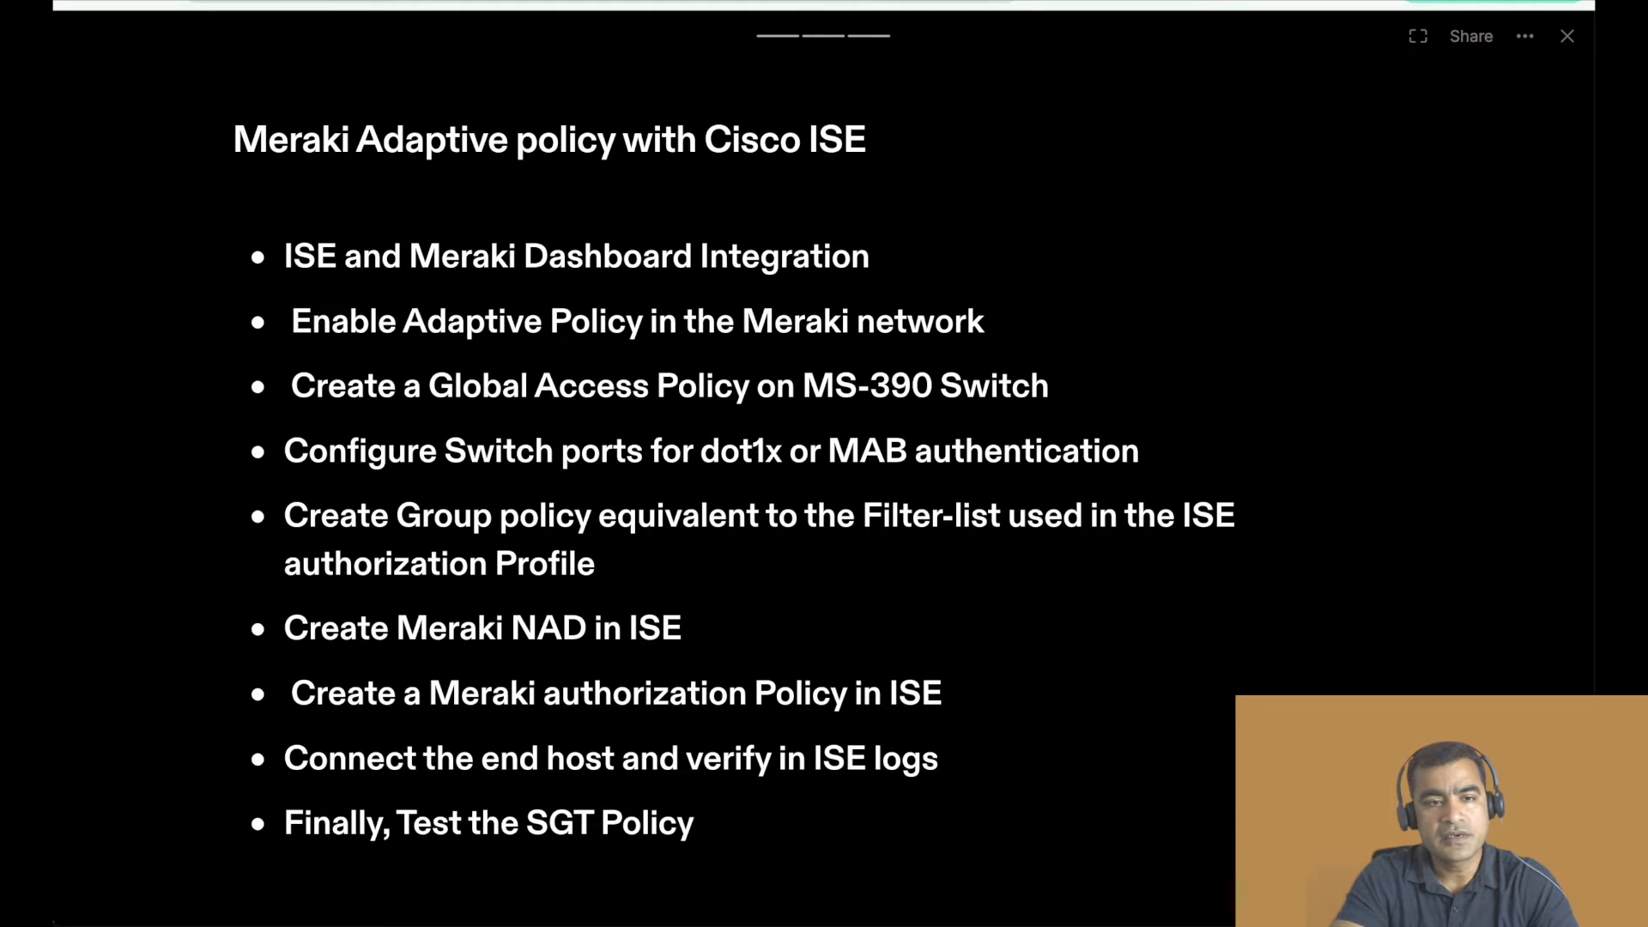
- Switch to Cisco ISE and review the Overview and Sync Status of the TrustSec Meraki integration
{"action": "left_click", "coordinate": [386, 2]}
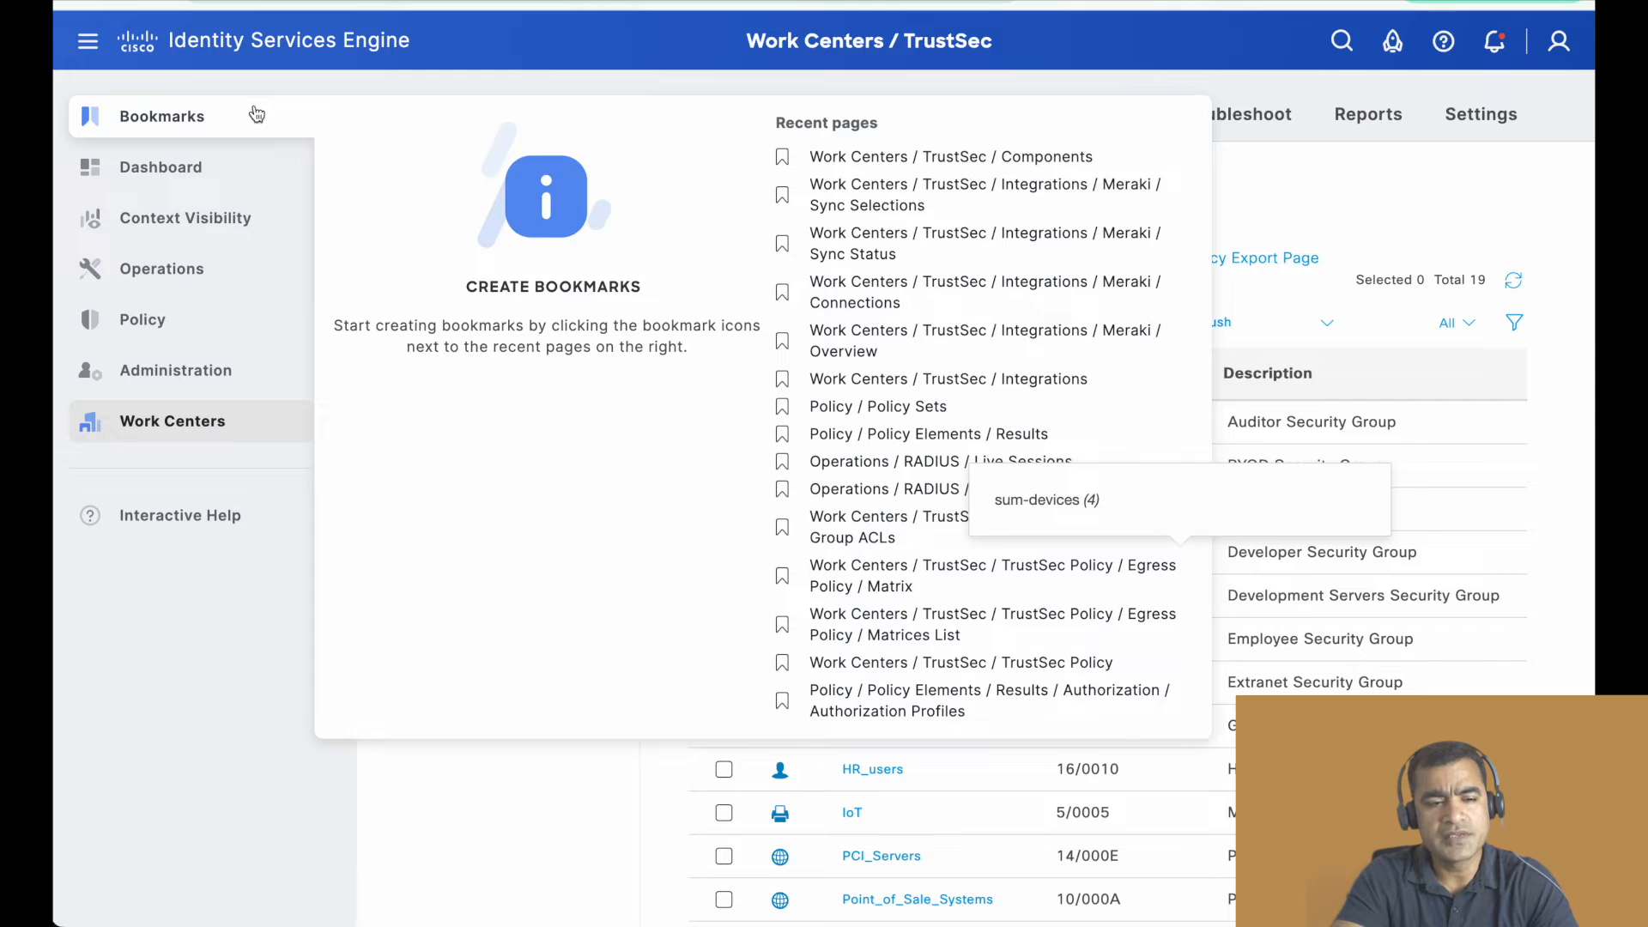
{"action": "mouse_move", "coordinate": [168, 426]}
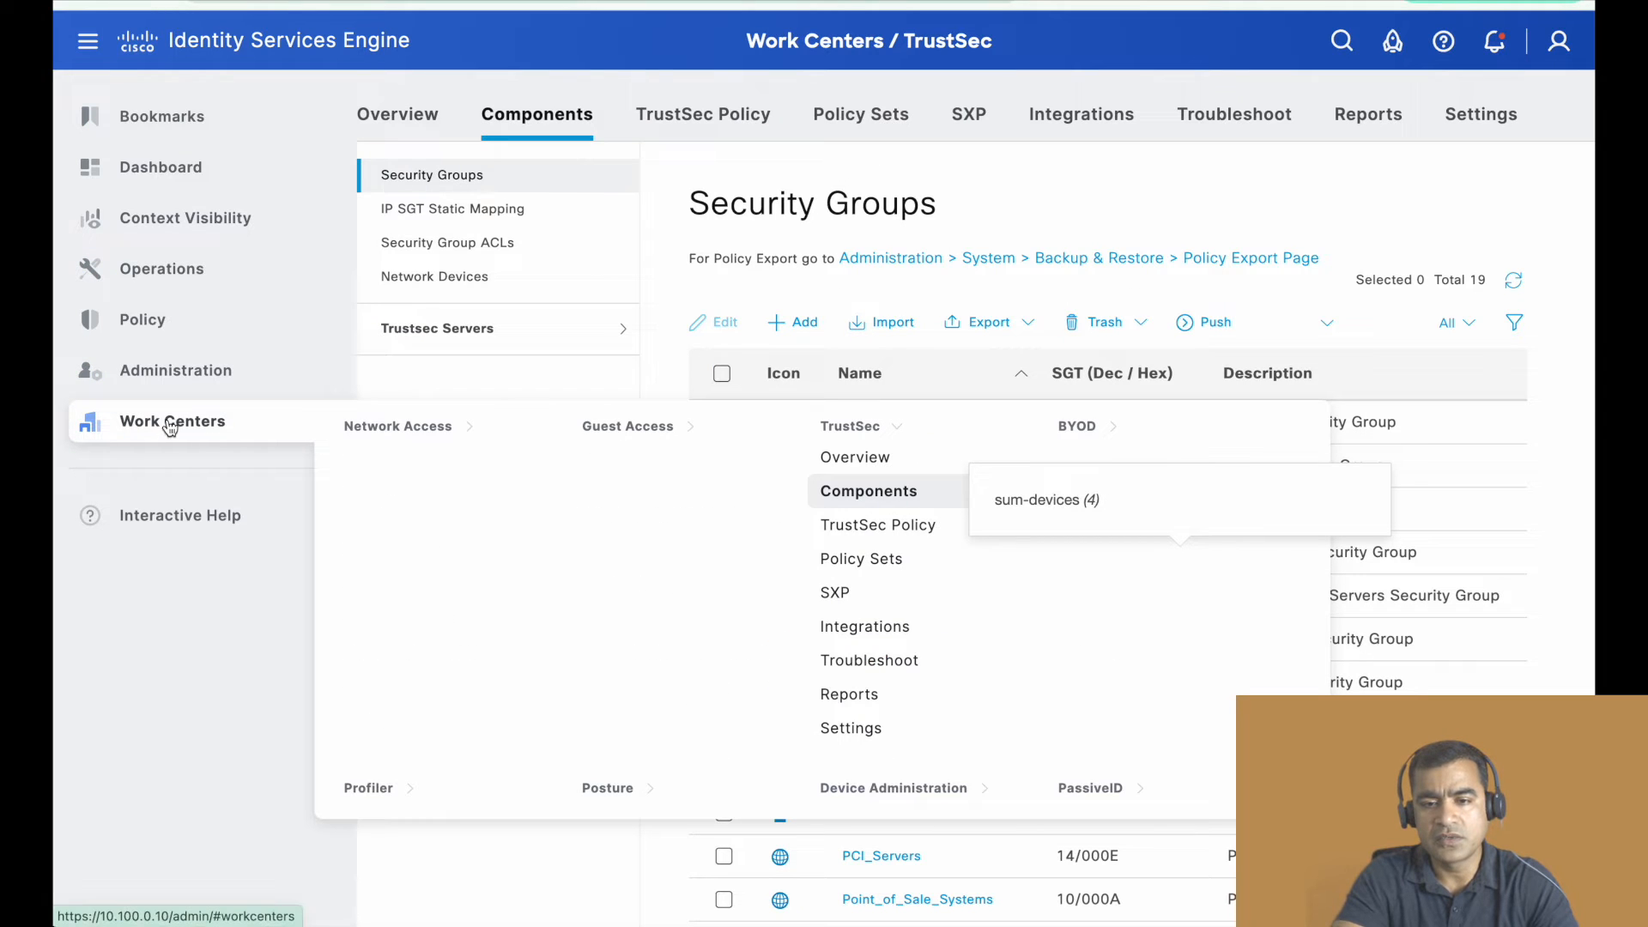
{"action": "left_click", "coordinate": [877, 637]}
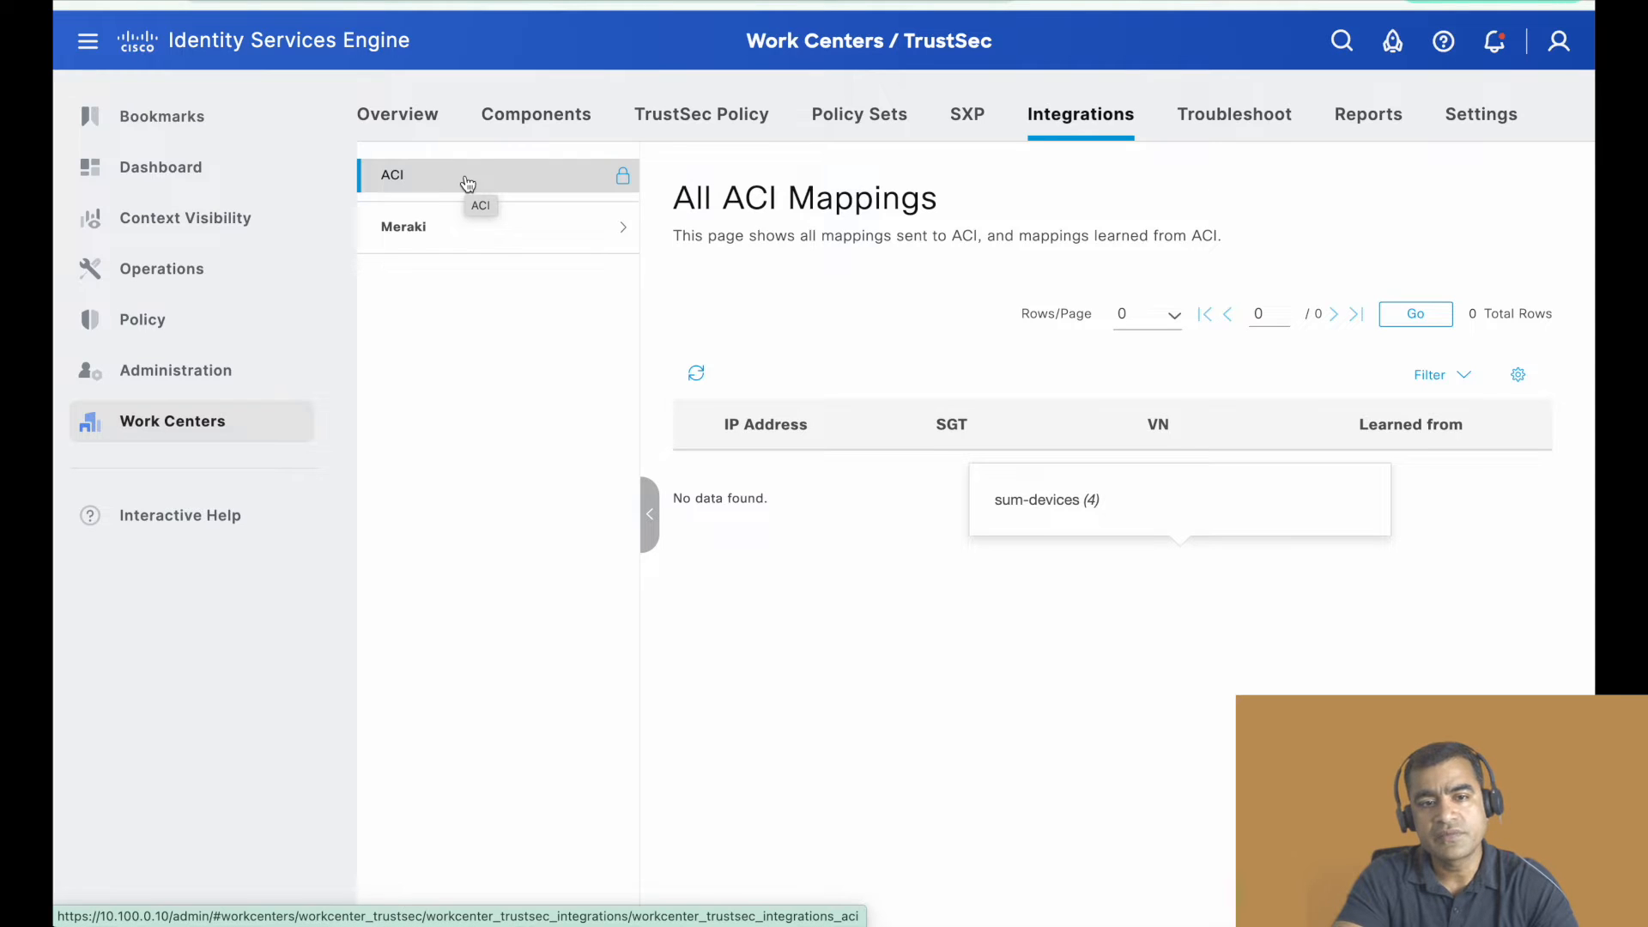
{"action": "left_click", "coordinate": [464, 241]}
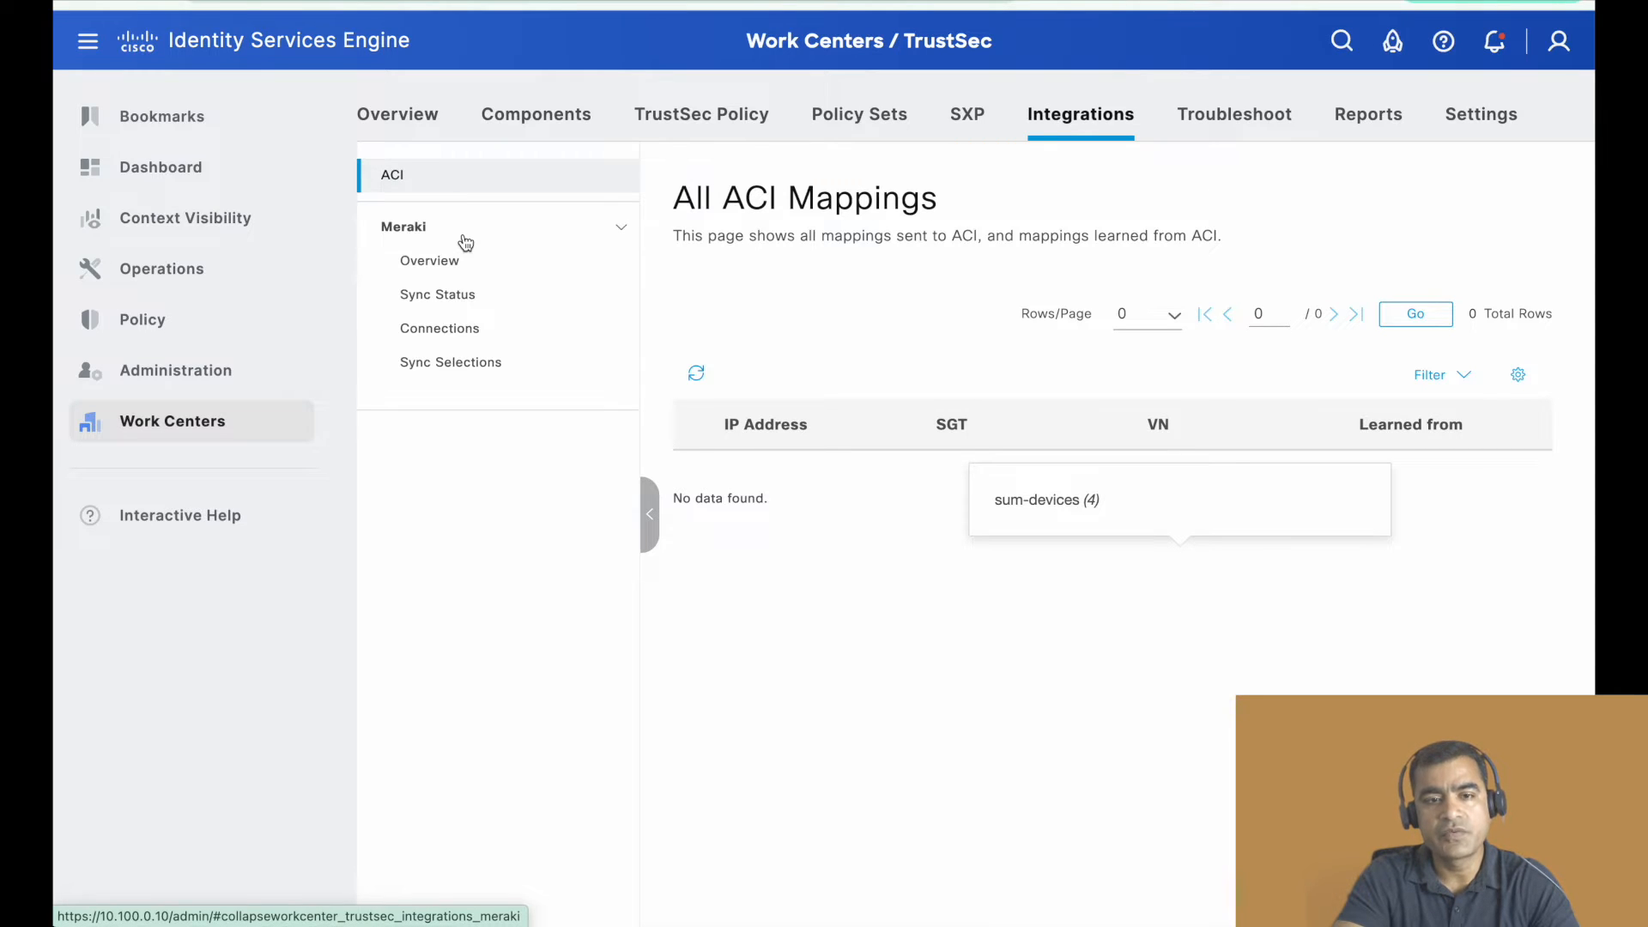
{"action": "left_click", "coordinate": [455, 270]}
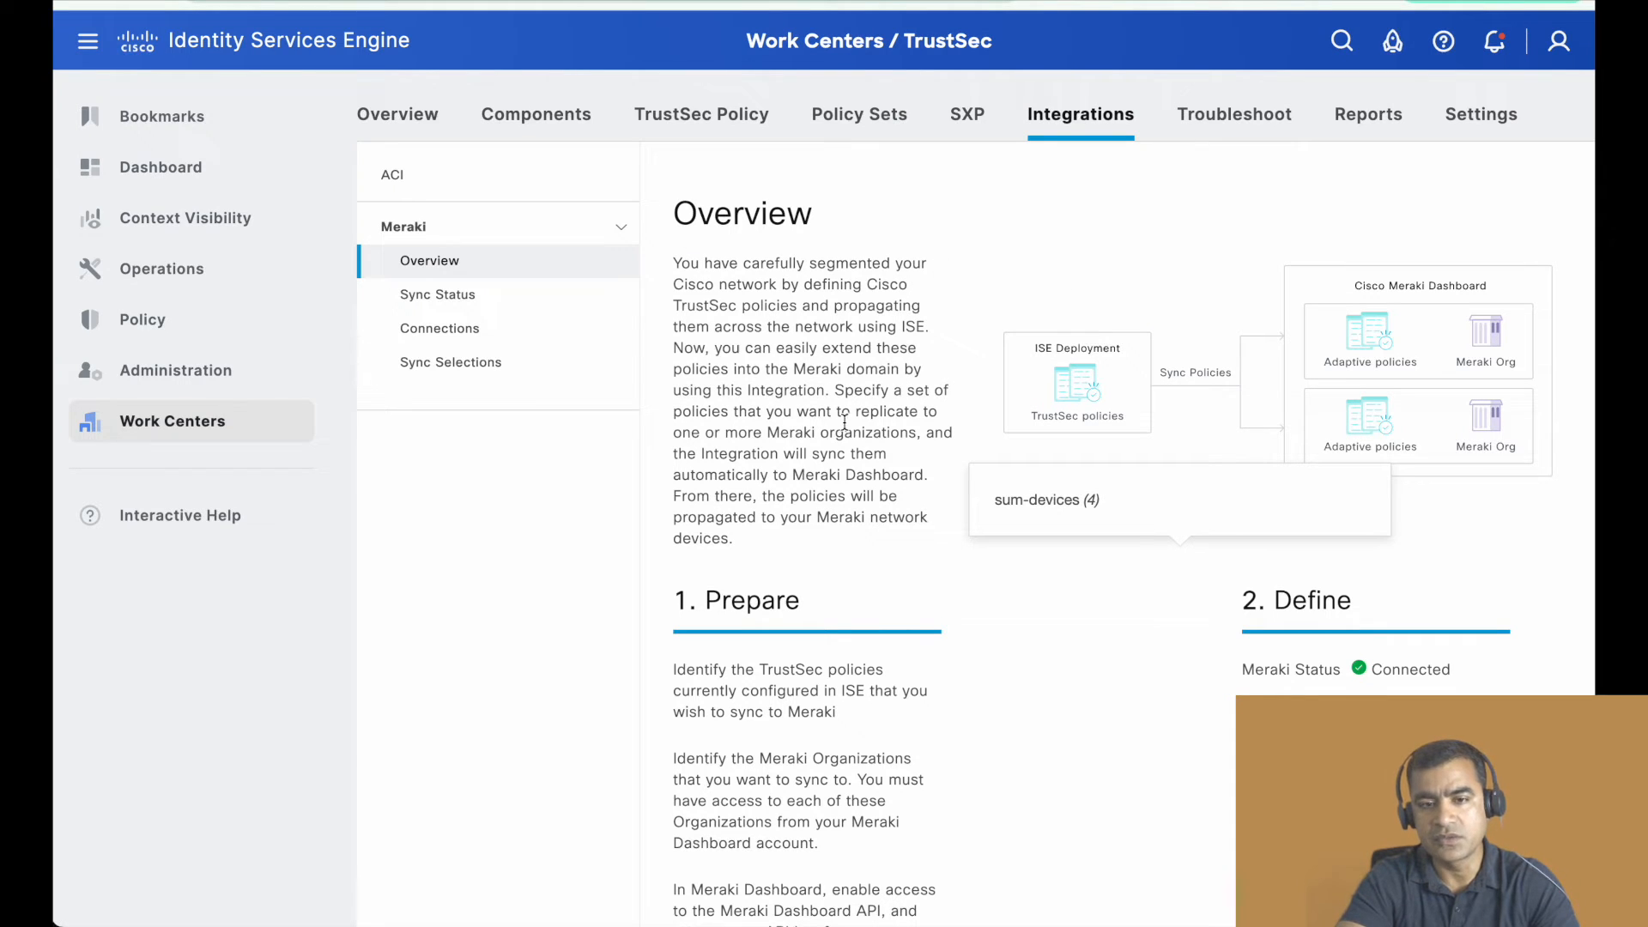
{"action": "scroll", "coordinate": [1085, 361], "scroll_direction": "down", "scroll_amount": 8}
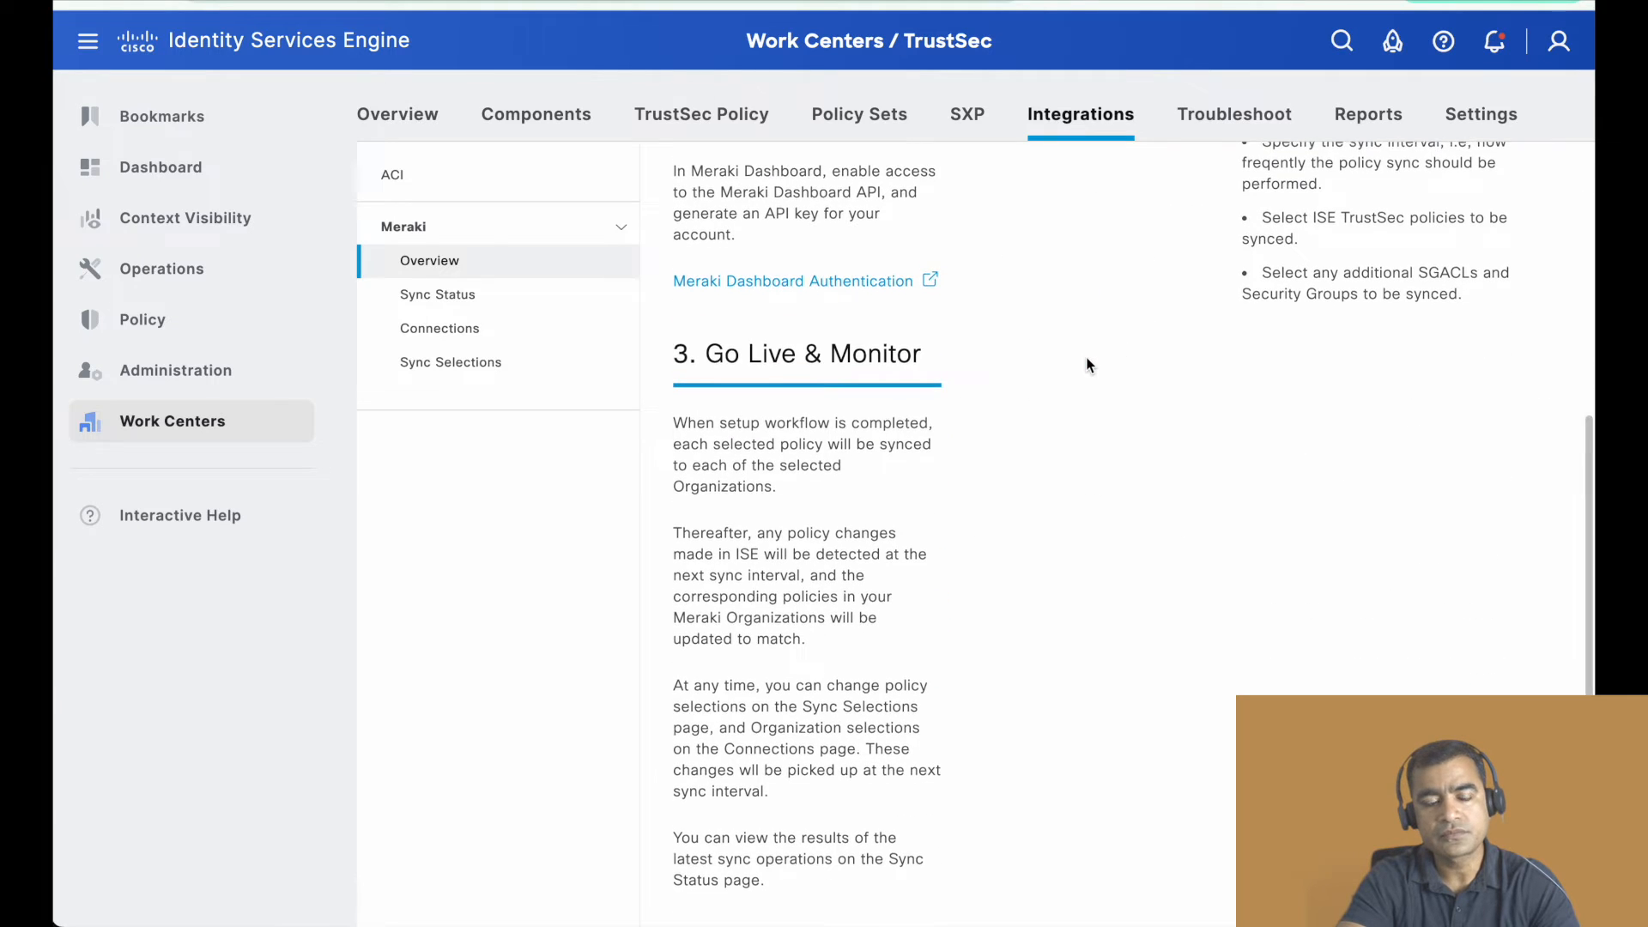
{"action": "left_click", "coordinate": [474, 308]}
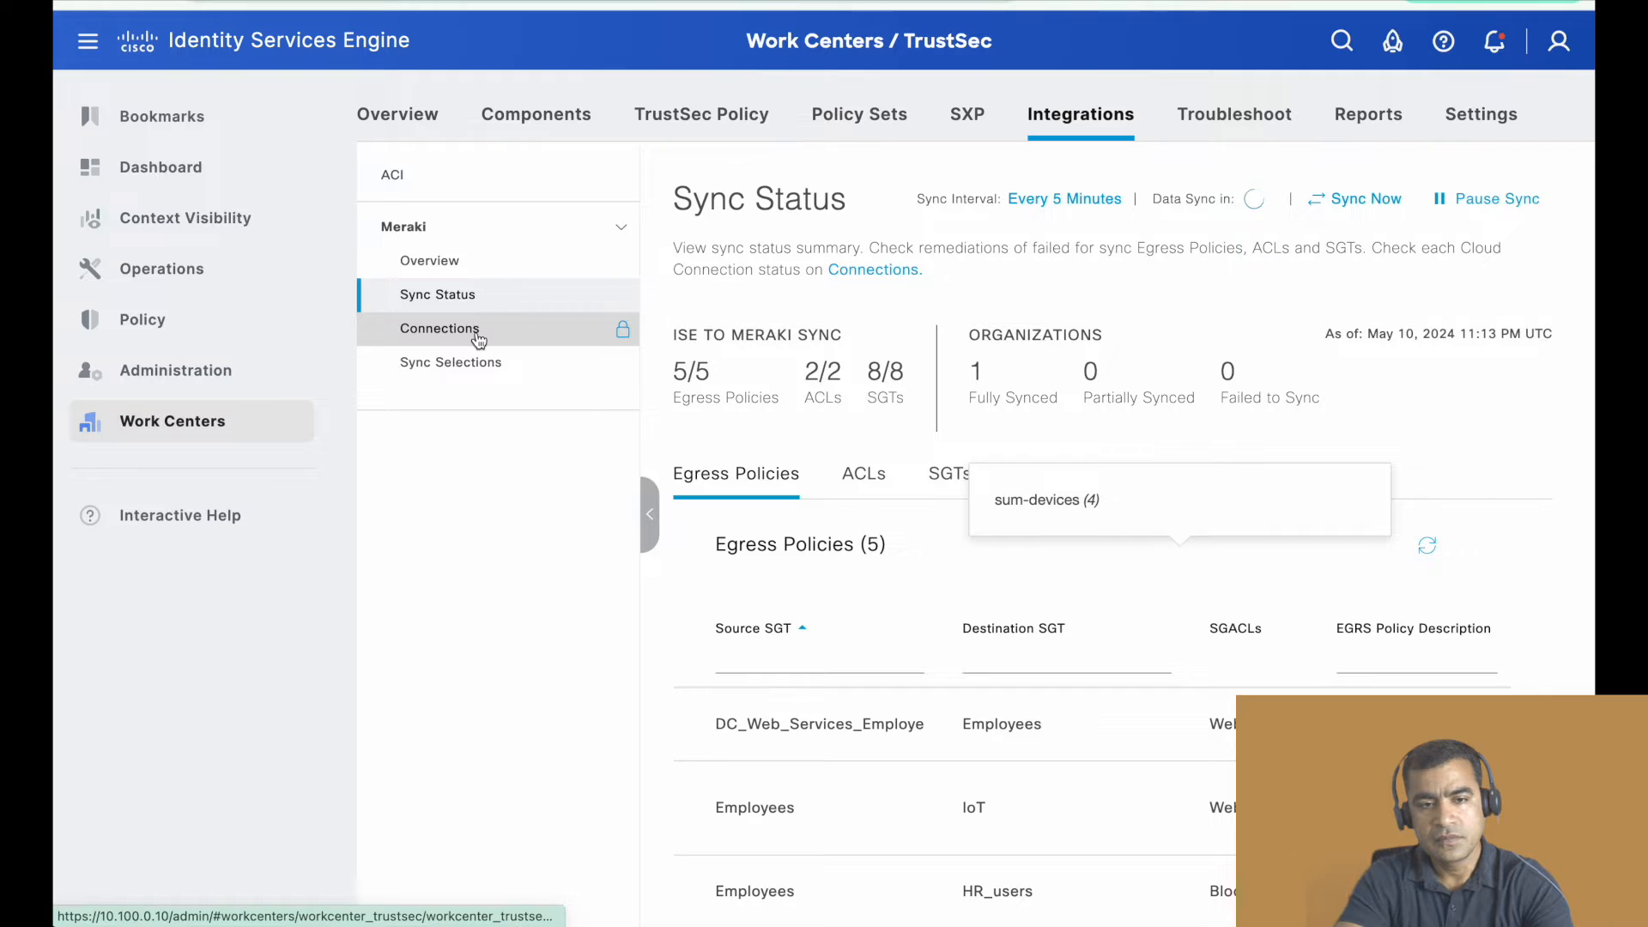
- Start a new Meraki dashboard connection from the integration's Connections page and make its connection name ready for entry
{"action": "left_click", "coordinate": [477, 335]}
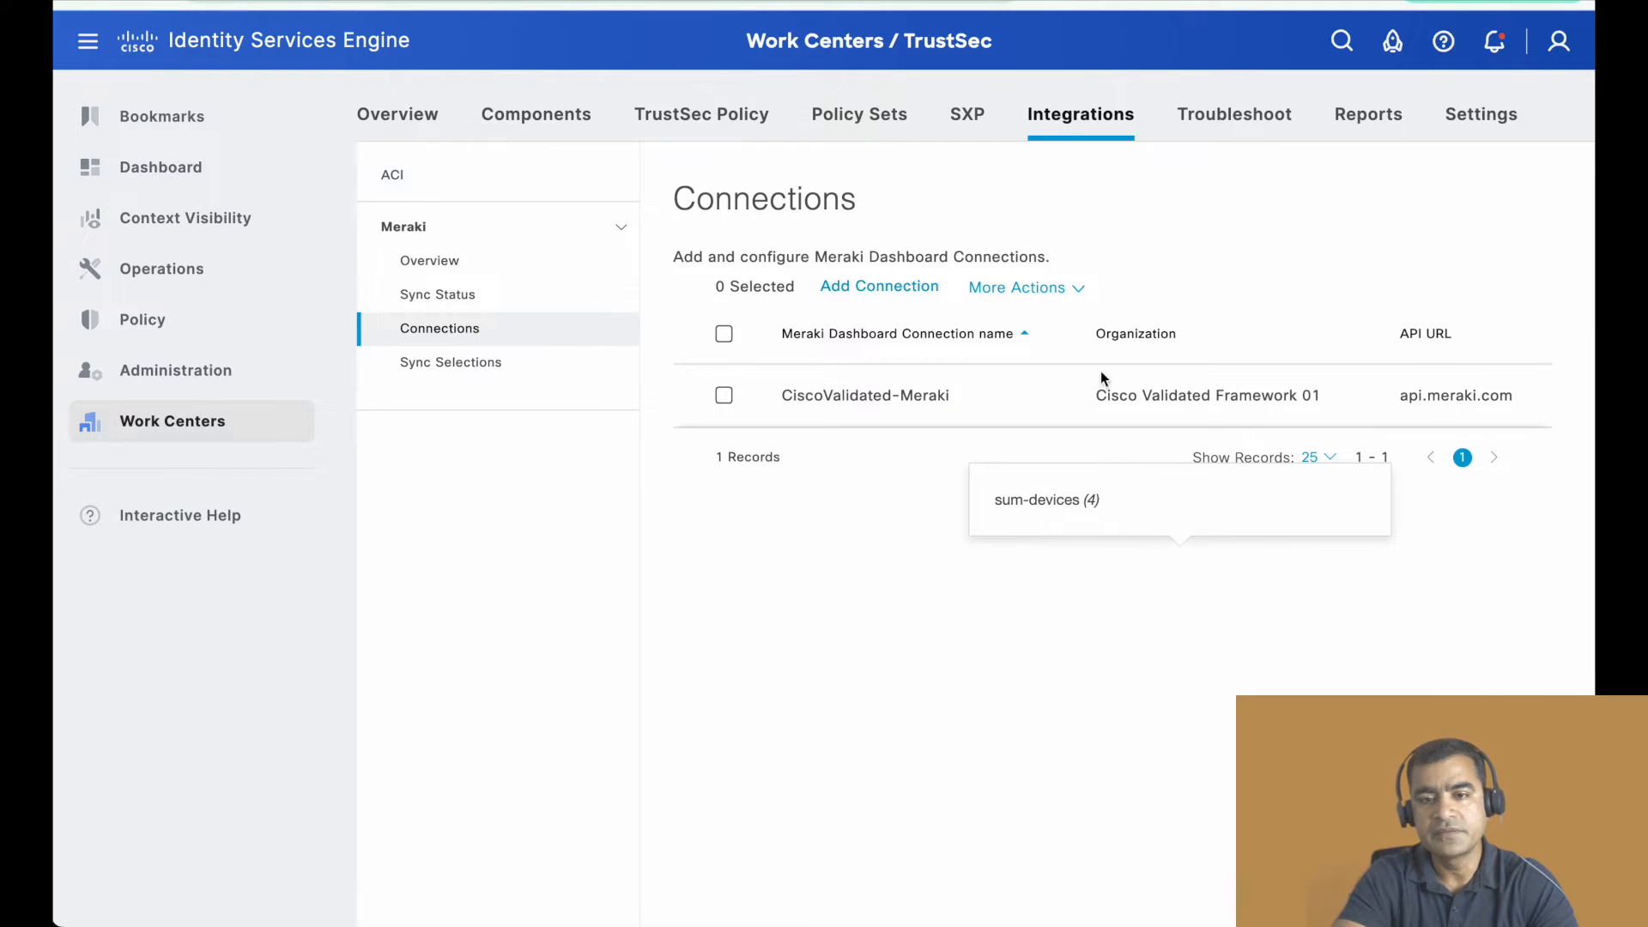
{"action": "left_click", "coordinate": [902, 289]}
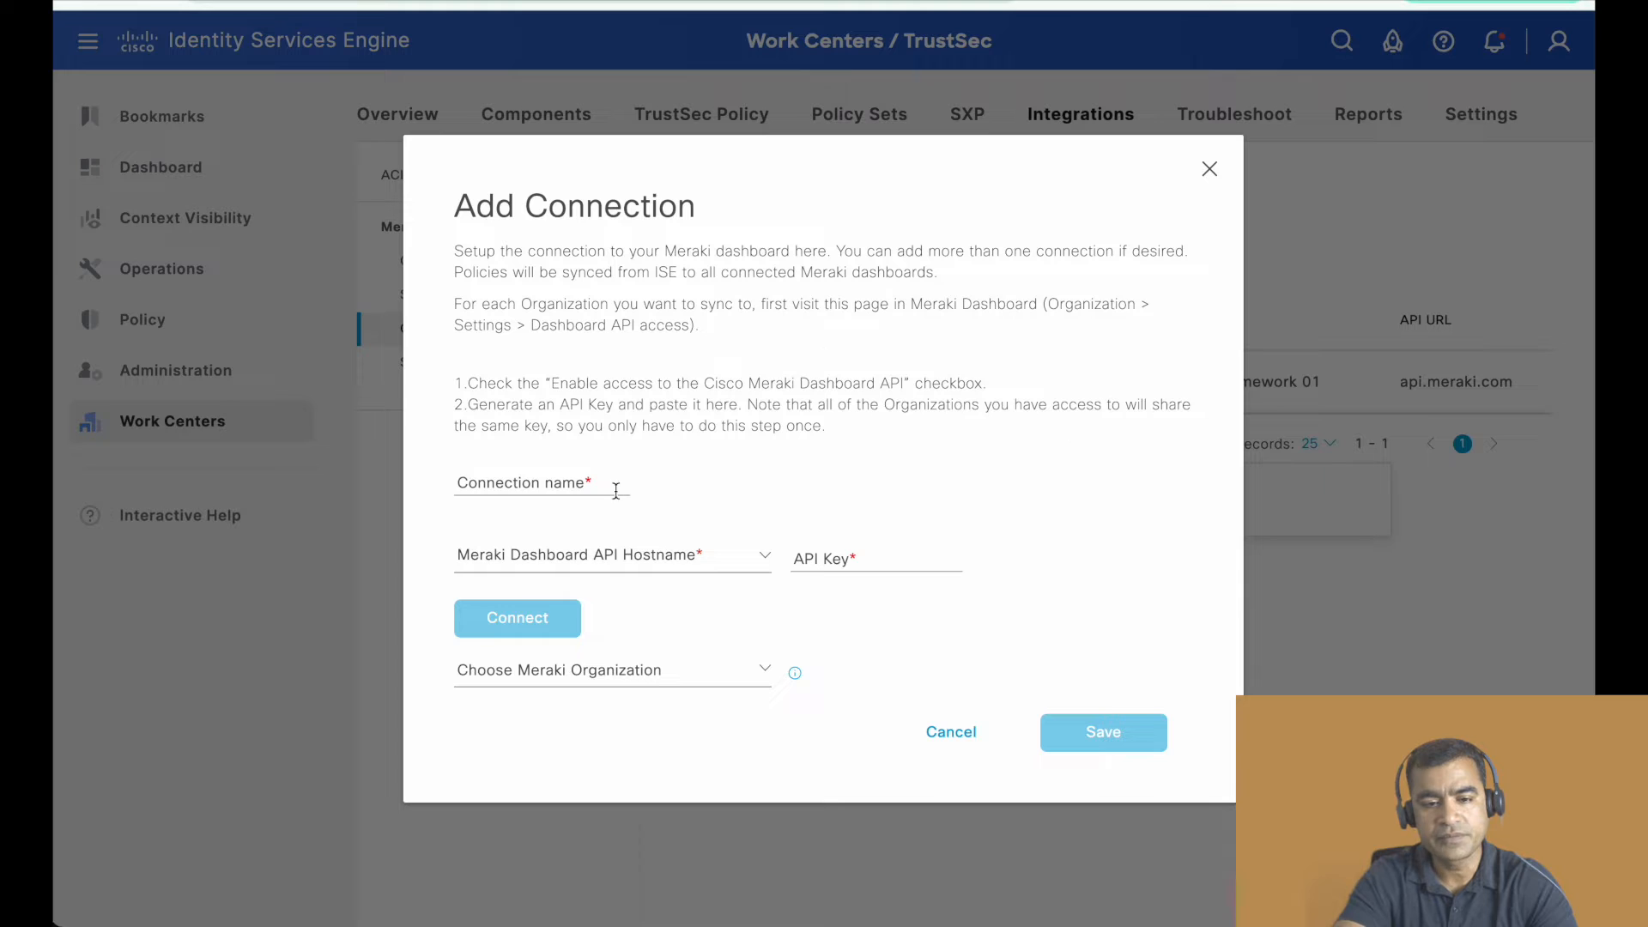
{"action": "left_click", "coordinate": [530, 485]}
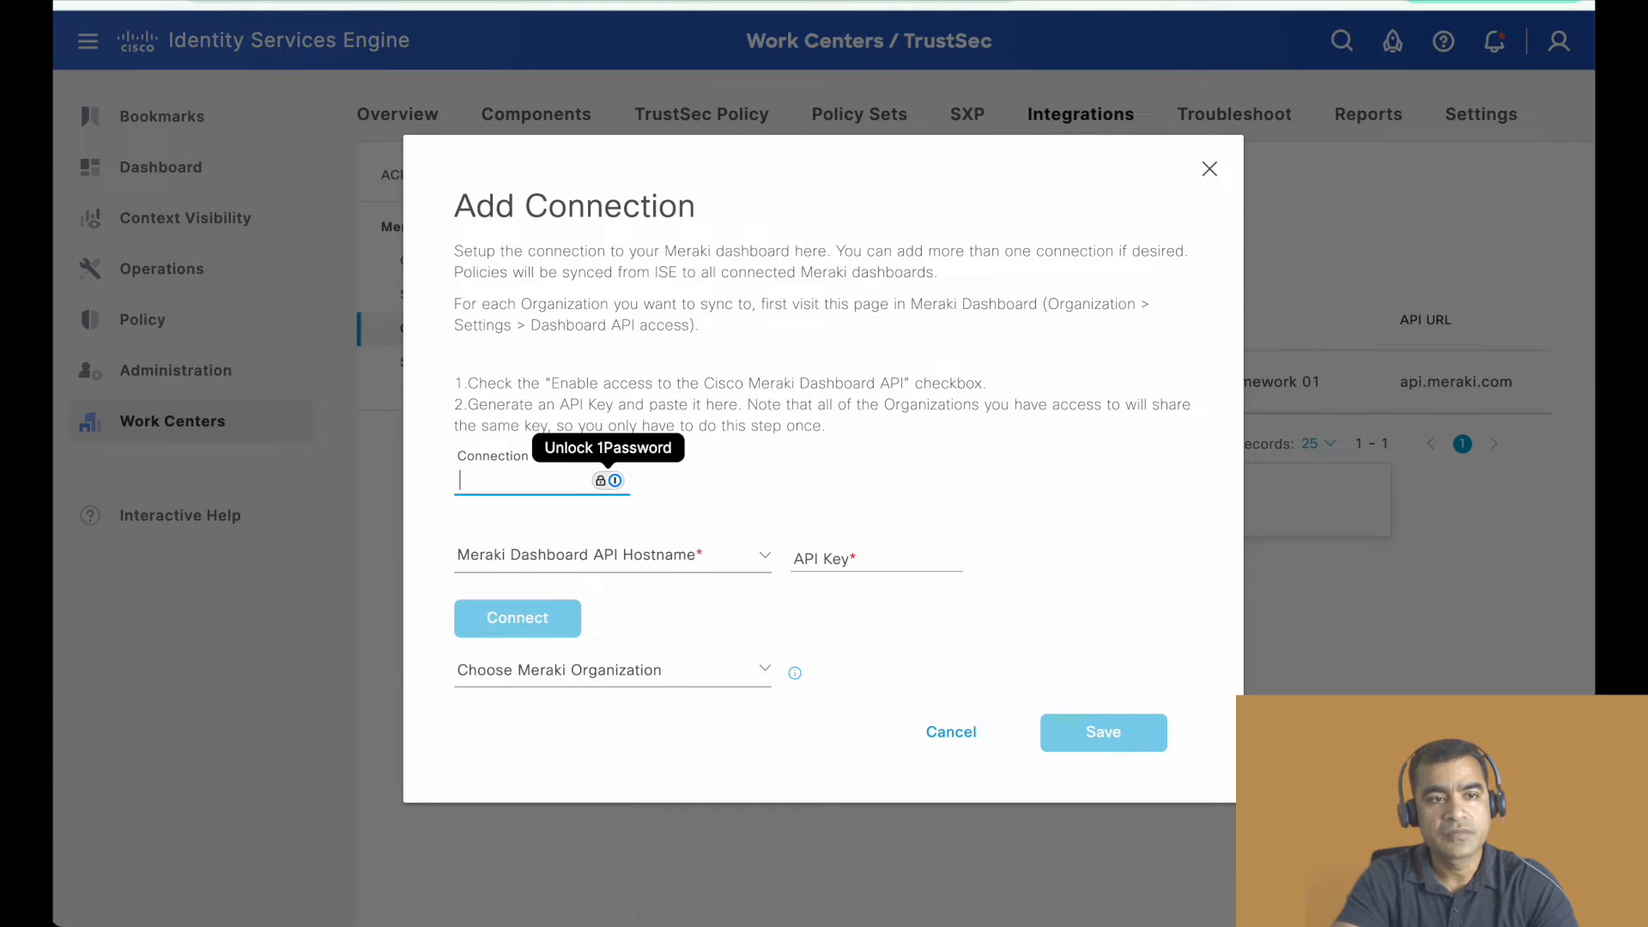
- Switch to the Meraki dashboard to view the organization's API & Webhooks page, and return to the ISE connection form
{"action": "left_click", "coordinate": [369, 1]}
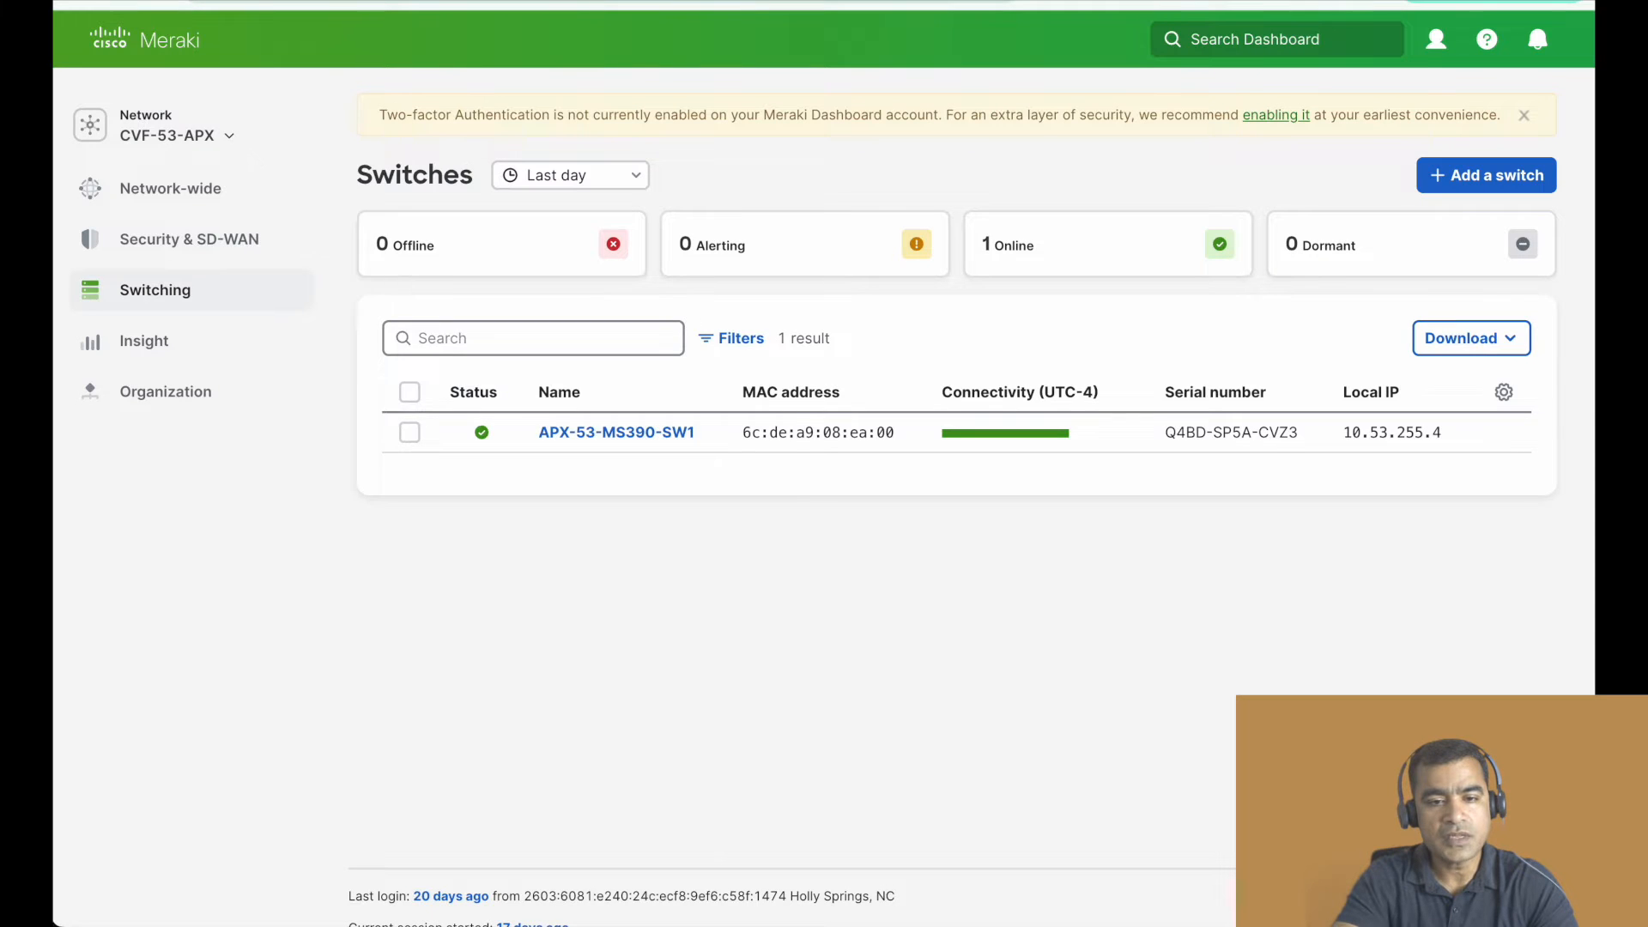
{"action": "mouse_move", "coordinate": [172, 390]}
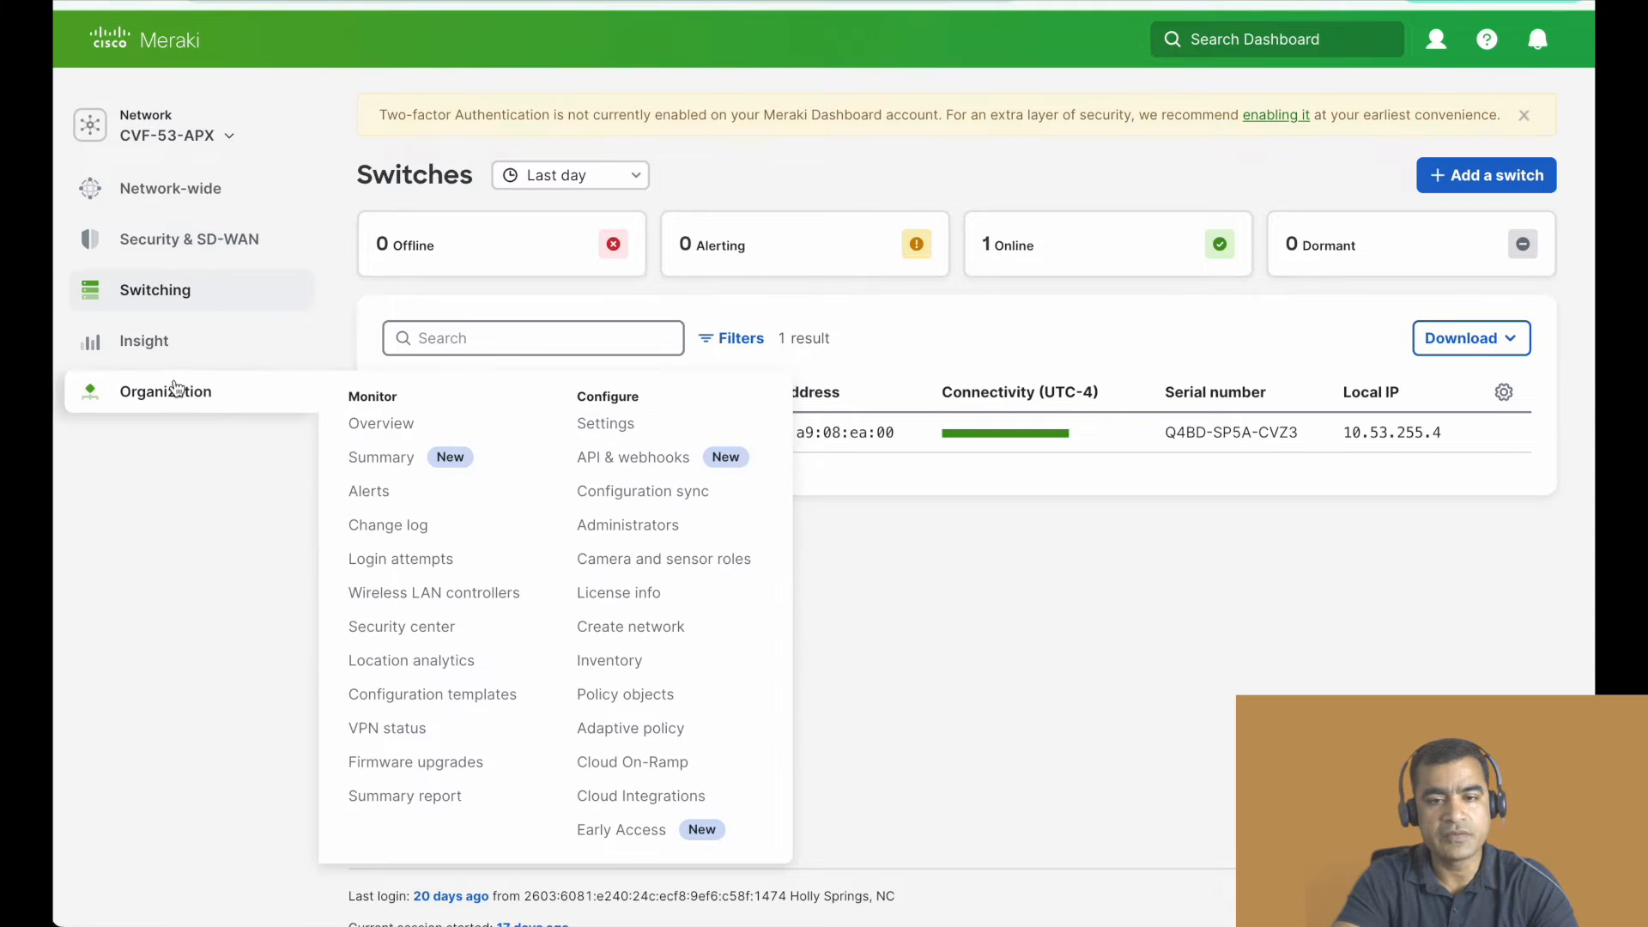
{"action": "left_click", "coordinate": [656, 468]}
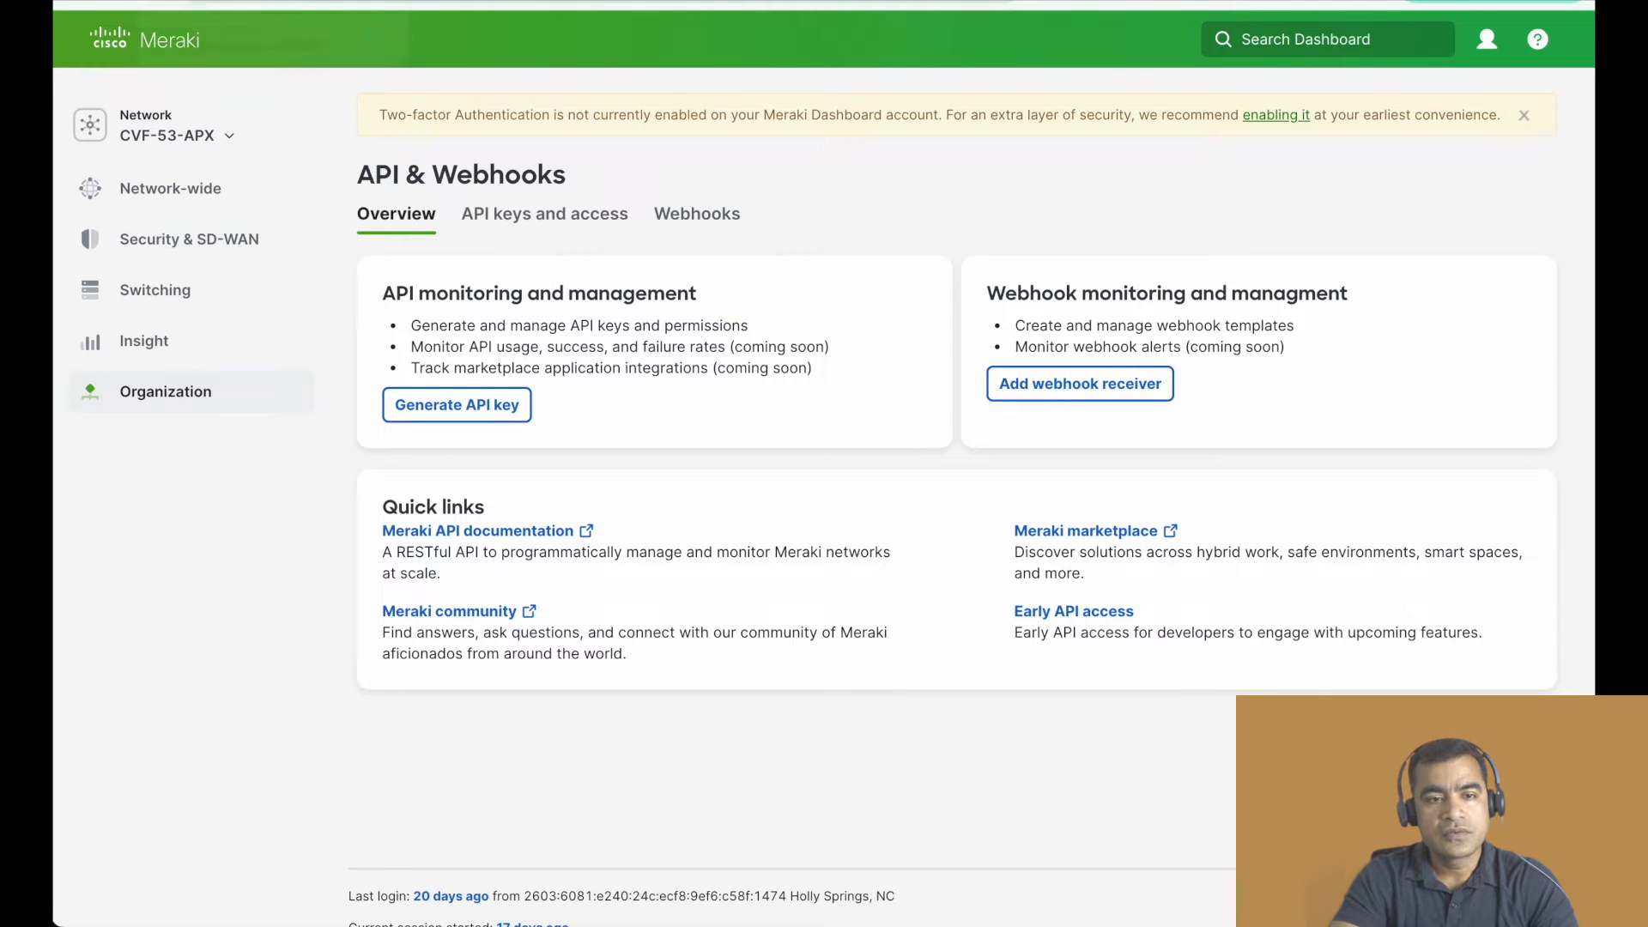
{"action": "left_click", "coordinate": [257, 2]}
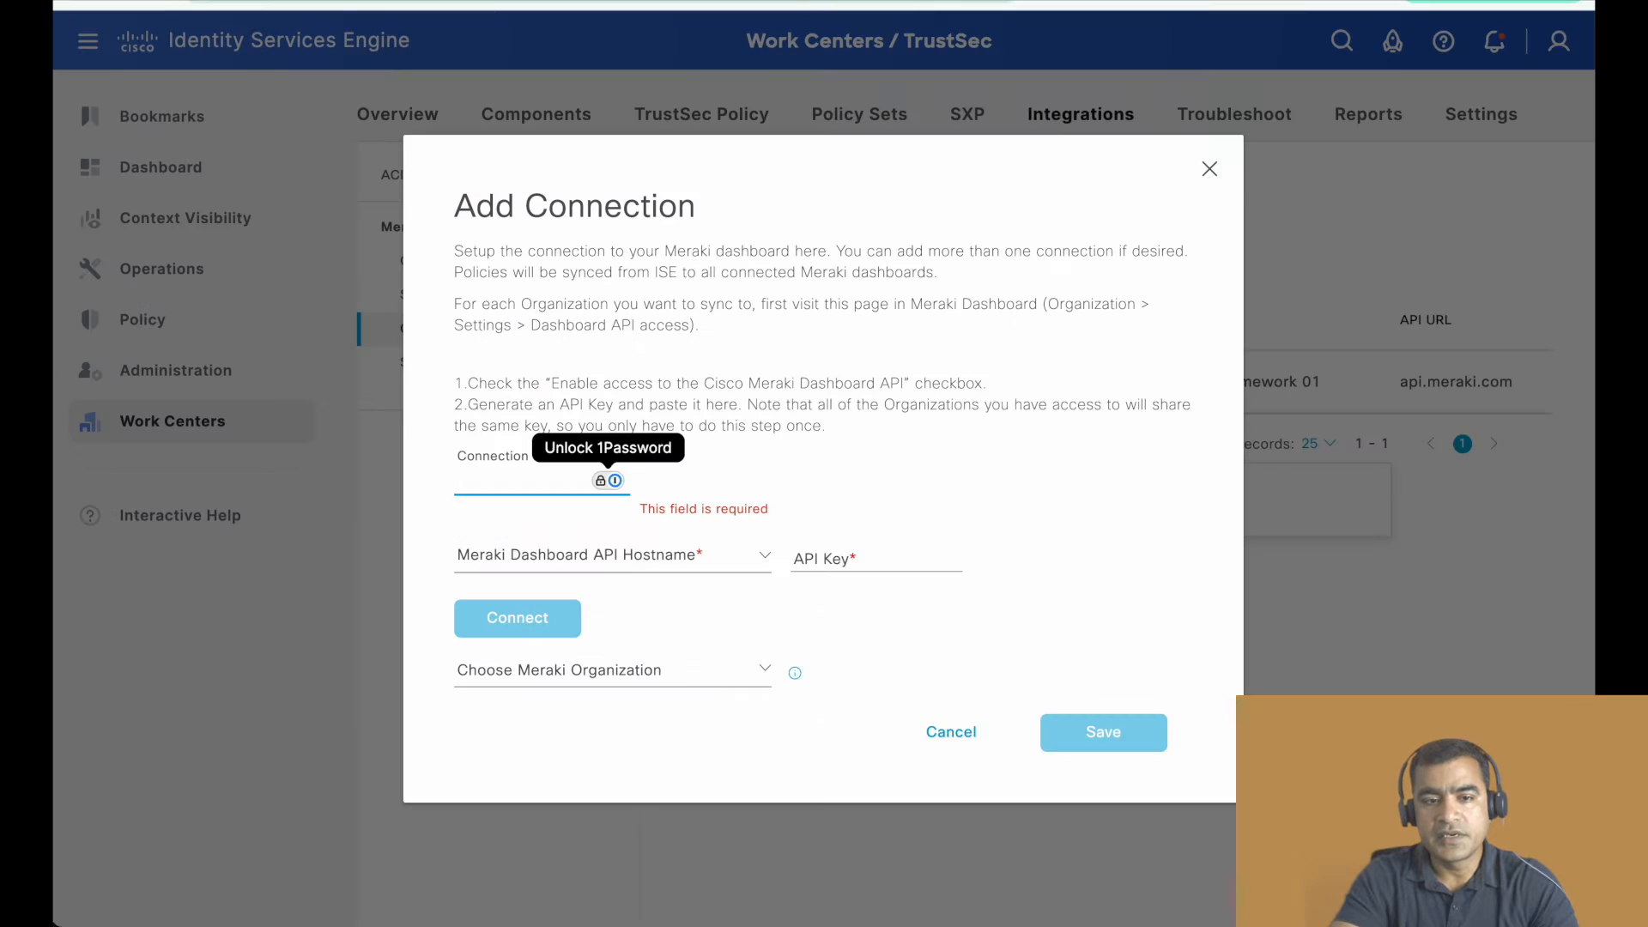
- Close the new connection form without saving and review the ISE-to-Meraki and organization summaries in Sync Status
{"action": "left_click", "coordinate": [1210, 169]}
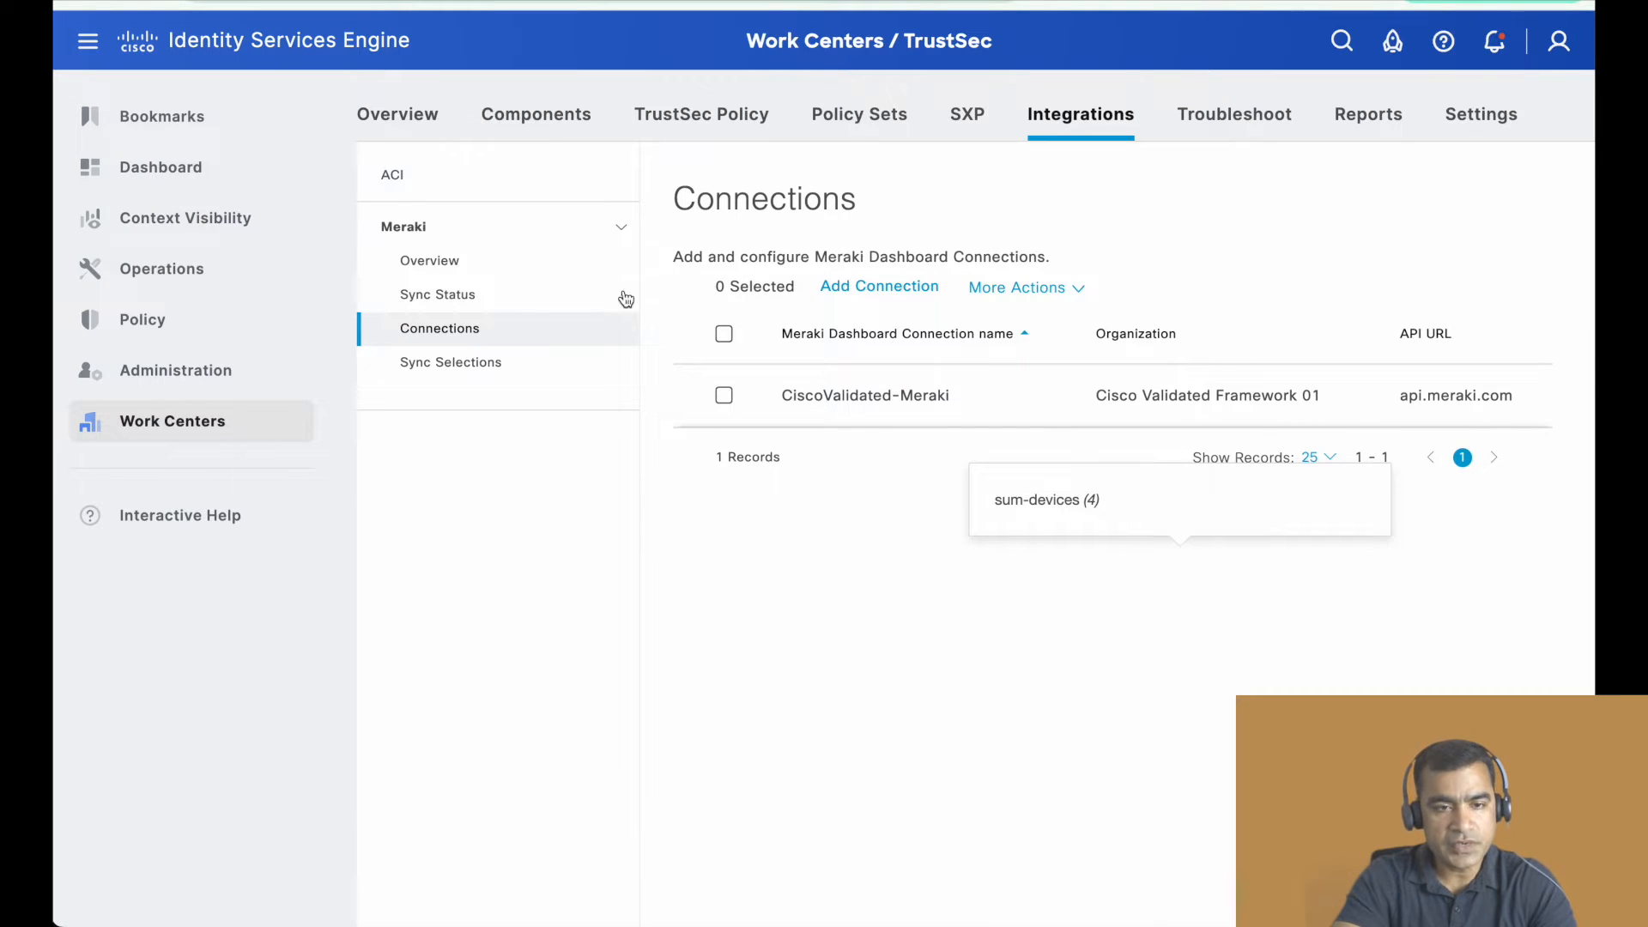
{"action": "left_click", "coordinate": [454, 305]}
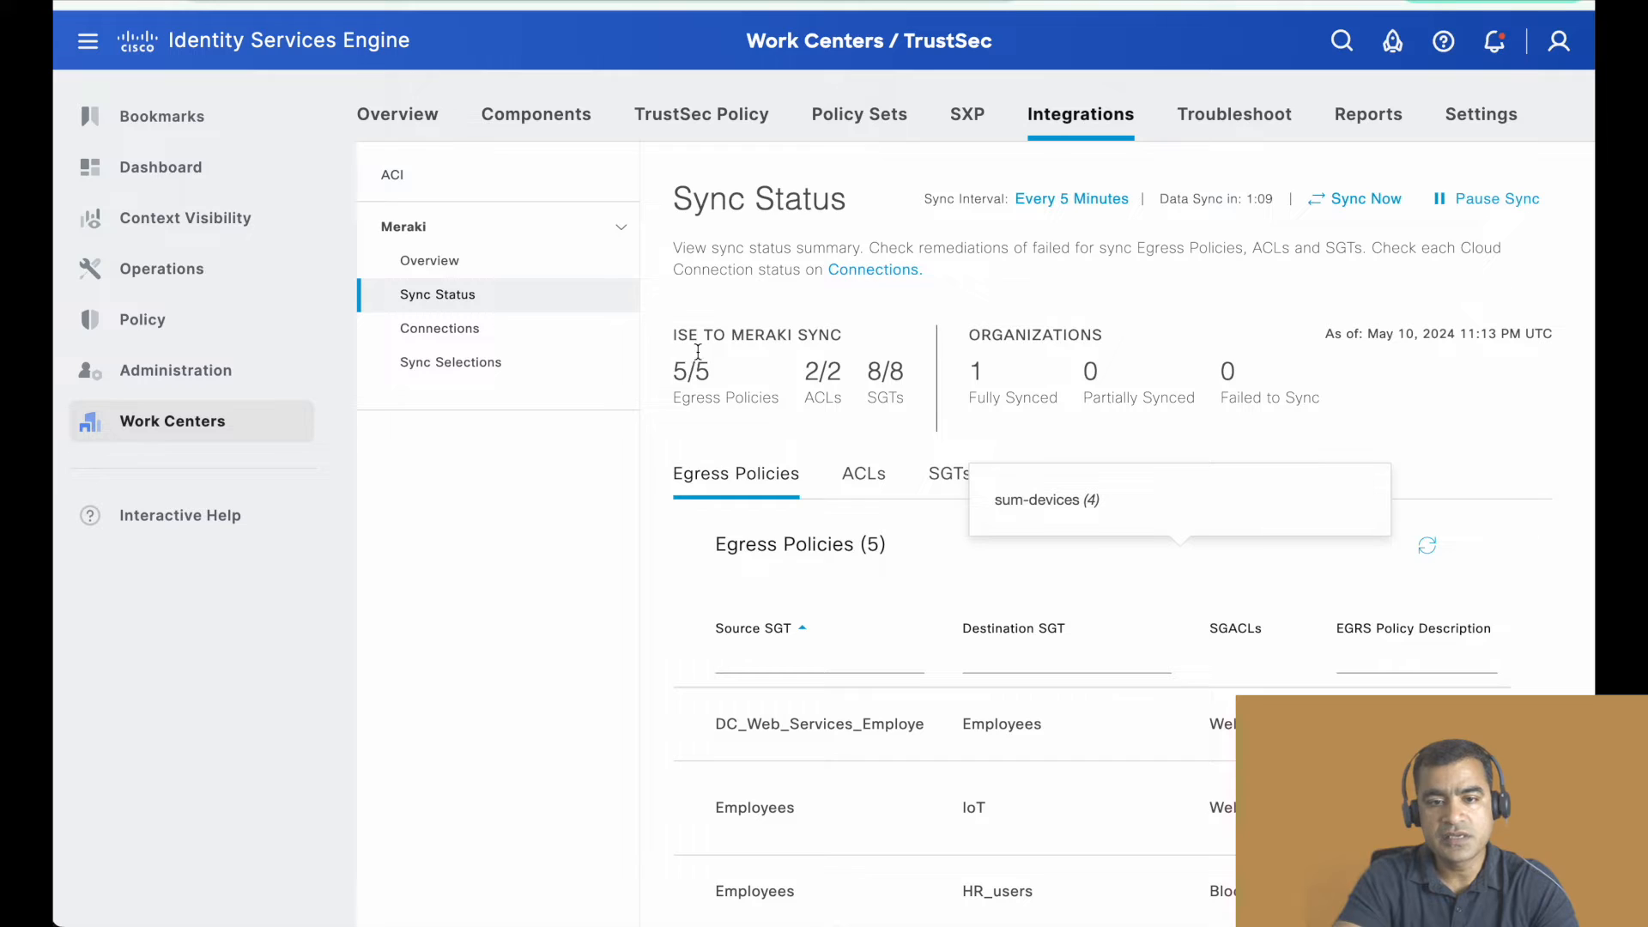
{"action": "left_click_drag", "start_coordinate": [789, 403], "coordinate": [701, 398]}
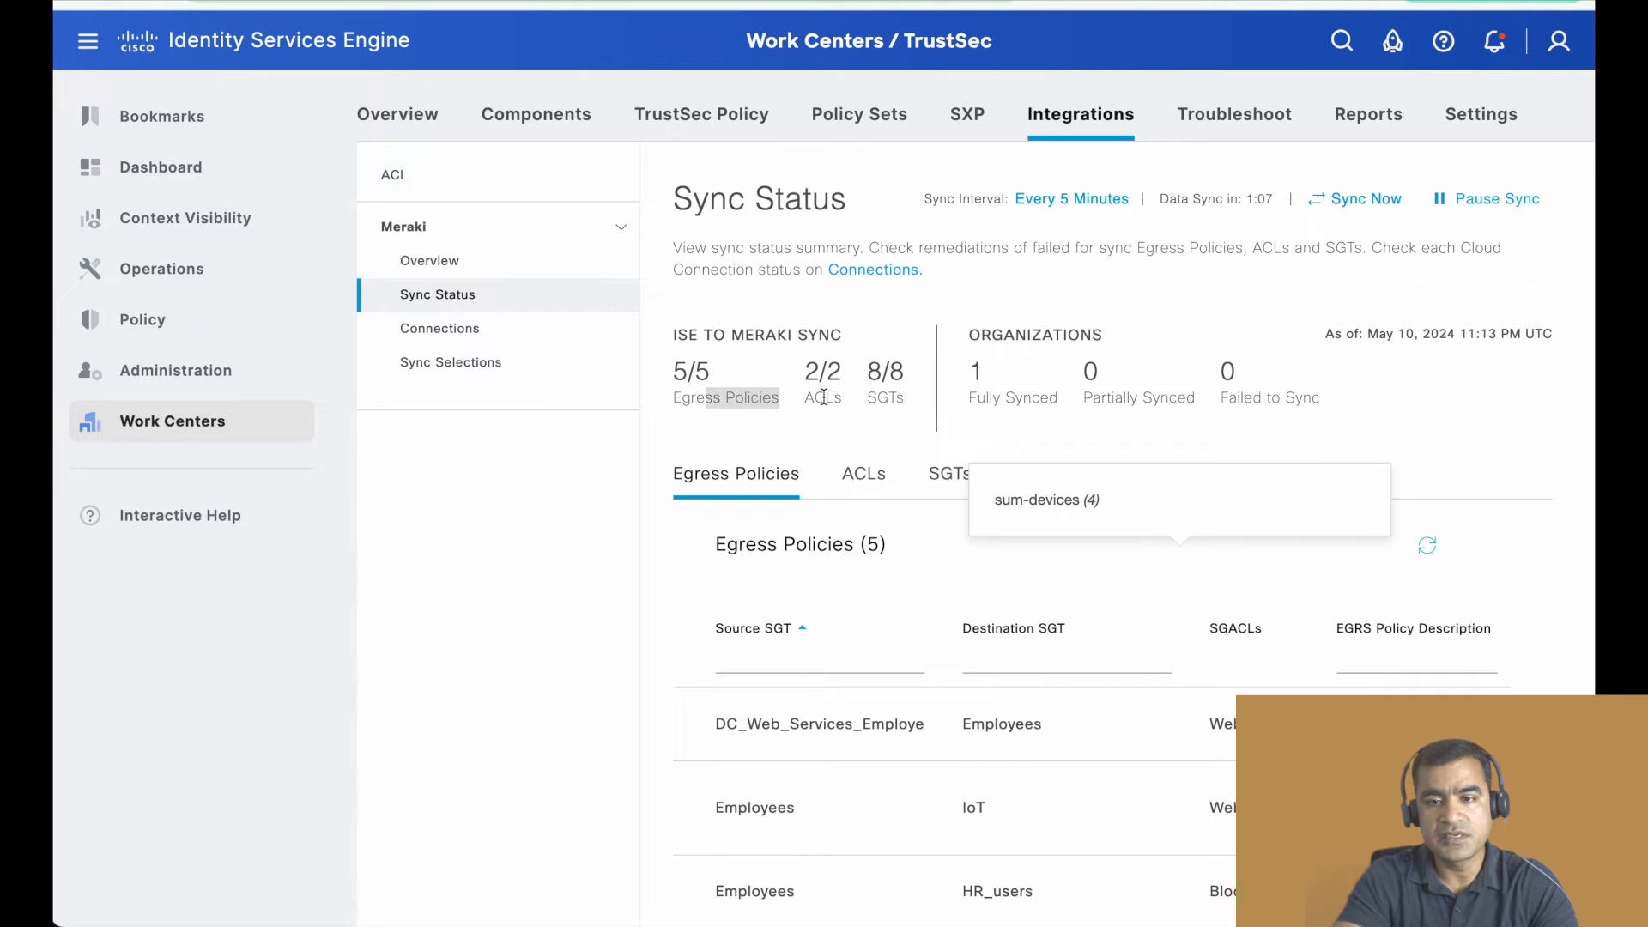
{"action": "left_click_drag", "start_coordinate": [824, 397], "coordinate": [771, 398]}
{"action": "left_click", "coordinate": [888, 399]}
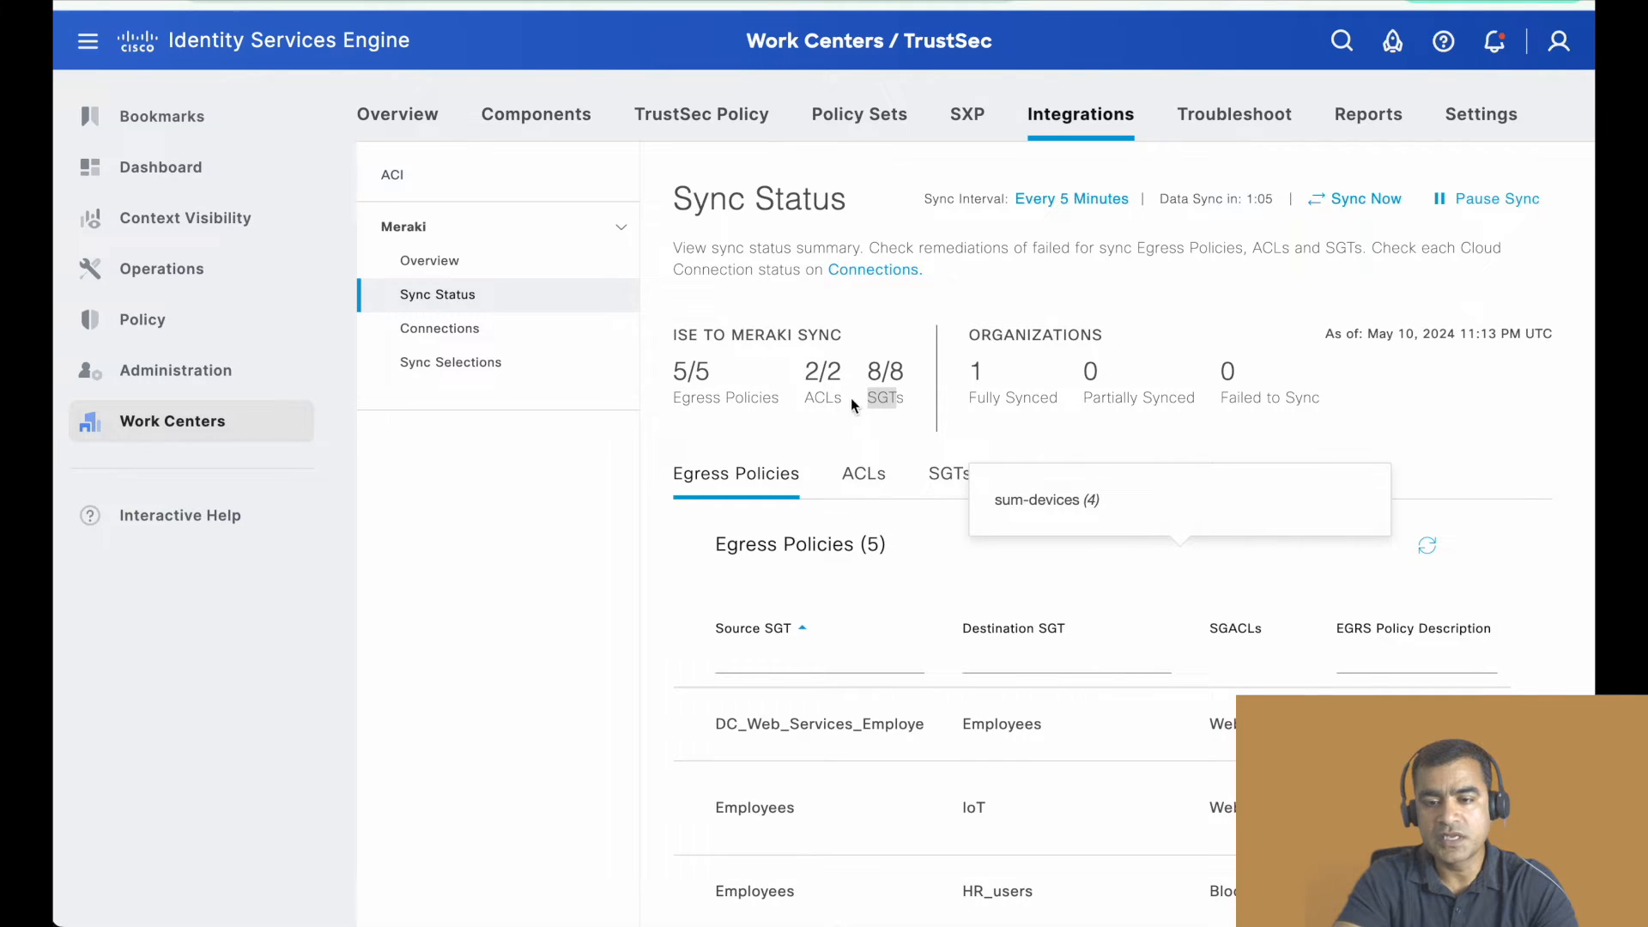
{"action": "left_click_drag", "start_coordinate": [1056, 400], "coordinate": [964, 336]}
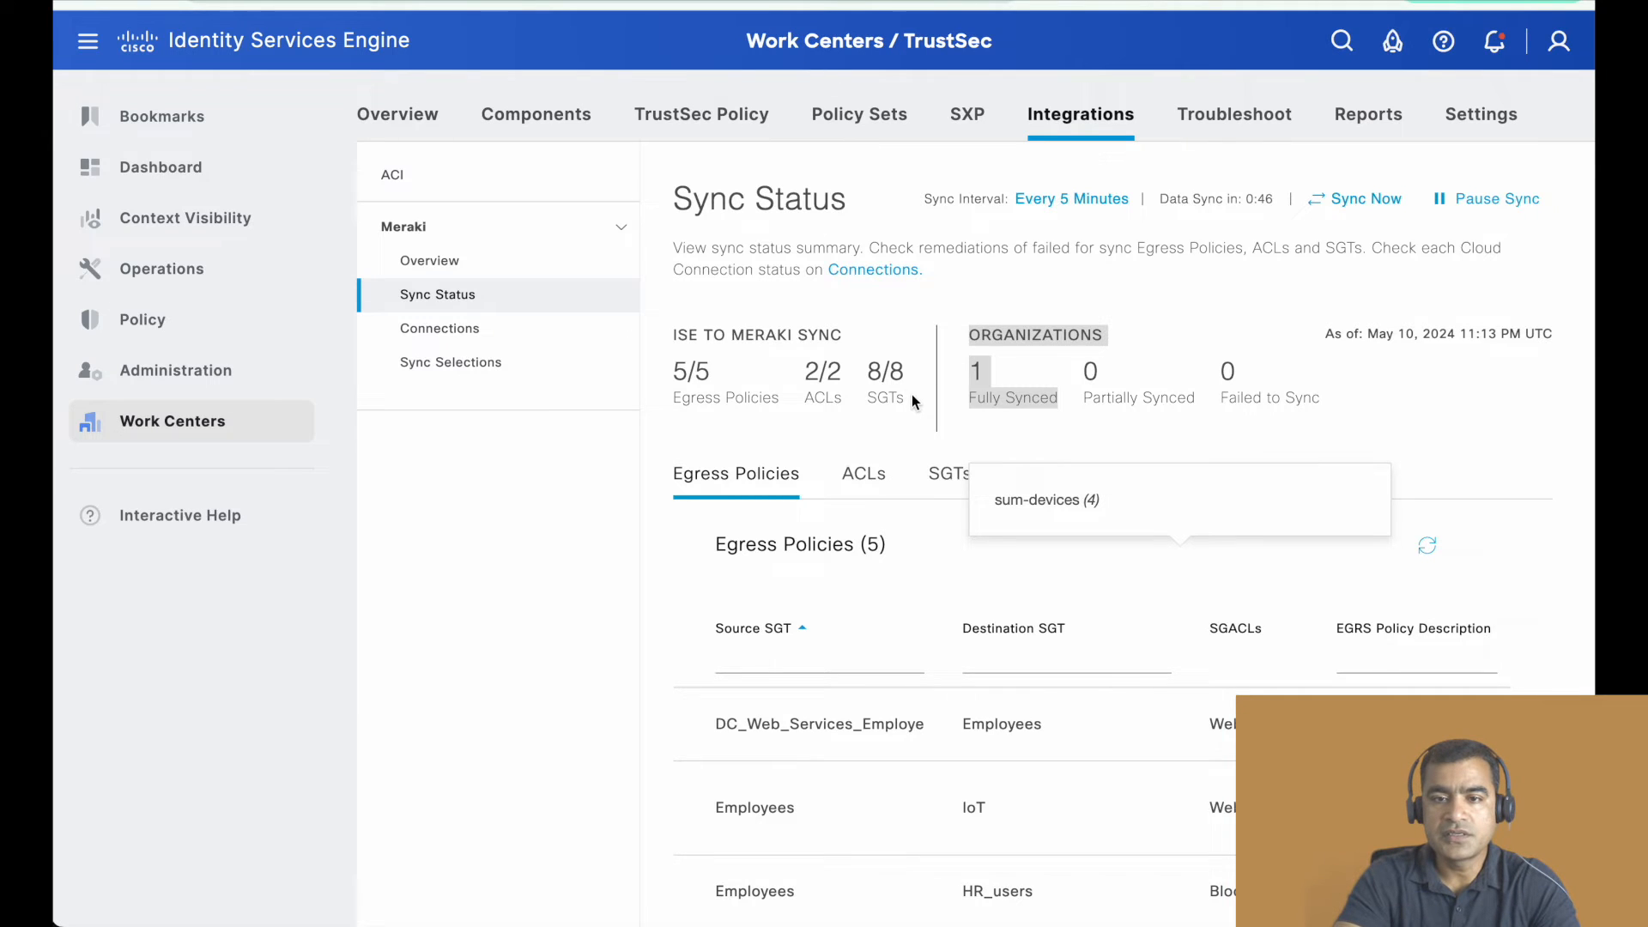
- Review the synced egress policies, ACLs and SGTs in Sync Status, highlighting the tag numbers of Employees and IoT
{"action": "scroll", "coordinate": [911, 394], "scroll_direction": "down", "scroll_amount": 3}
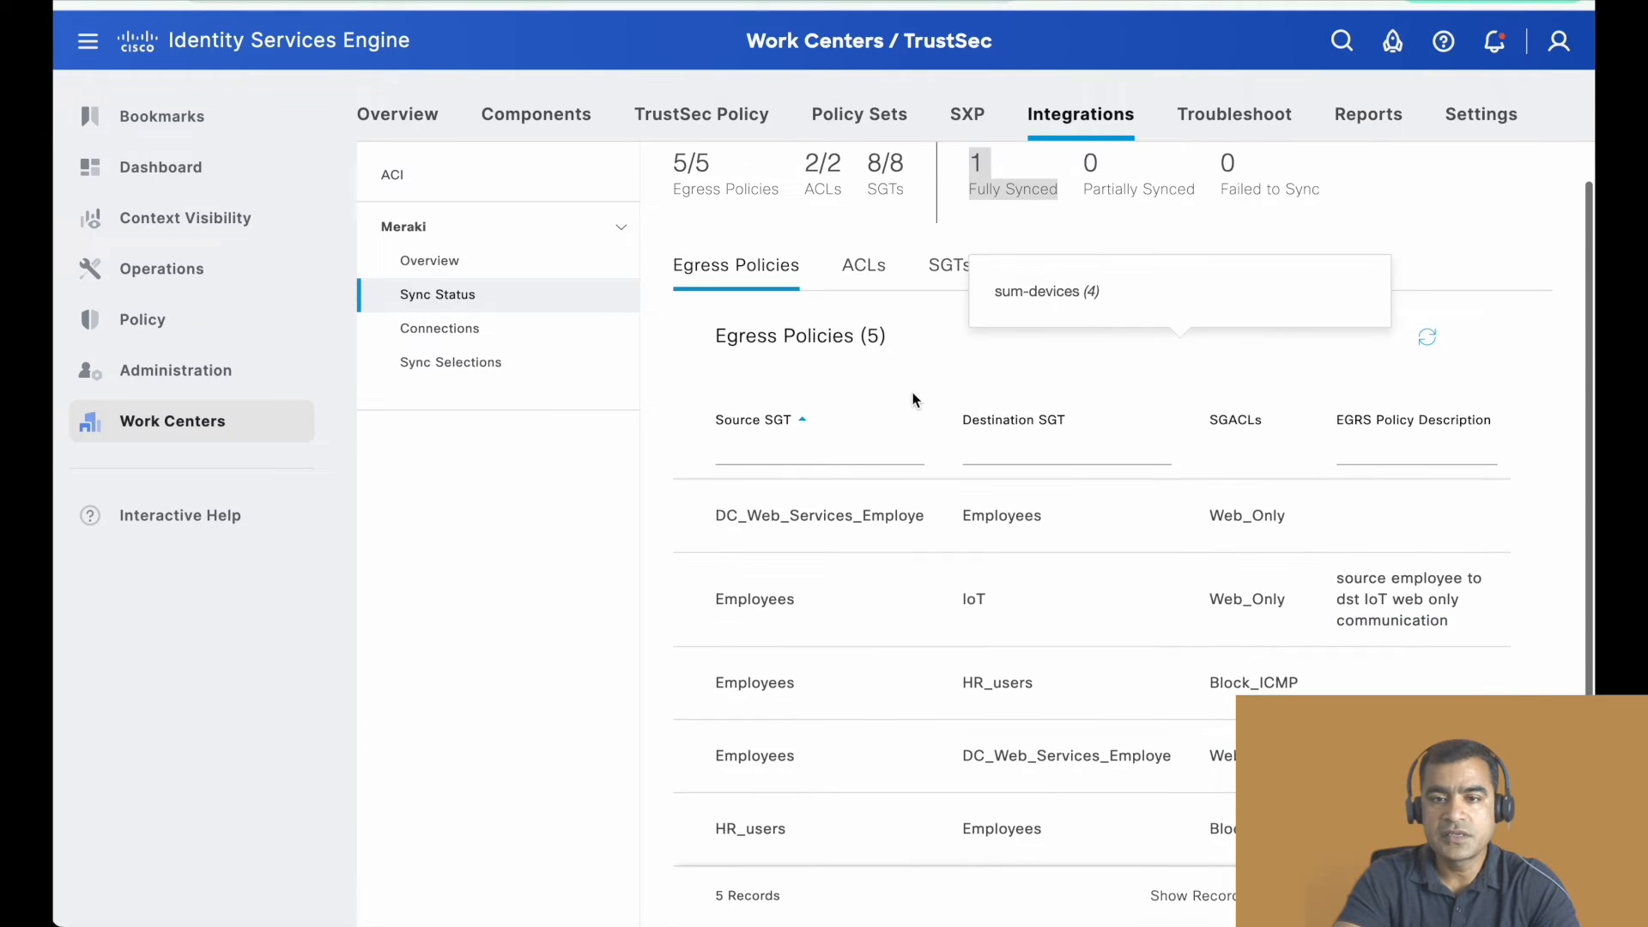
{"action": "left_click", "coordinate": [865, 272]}
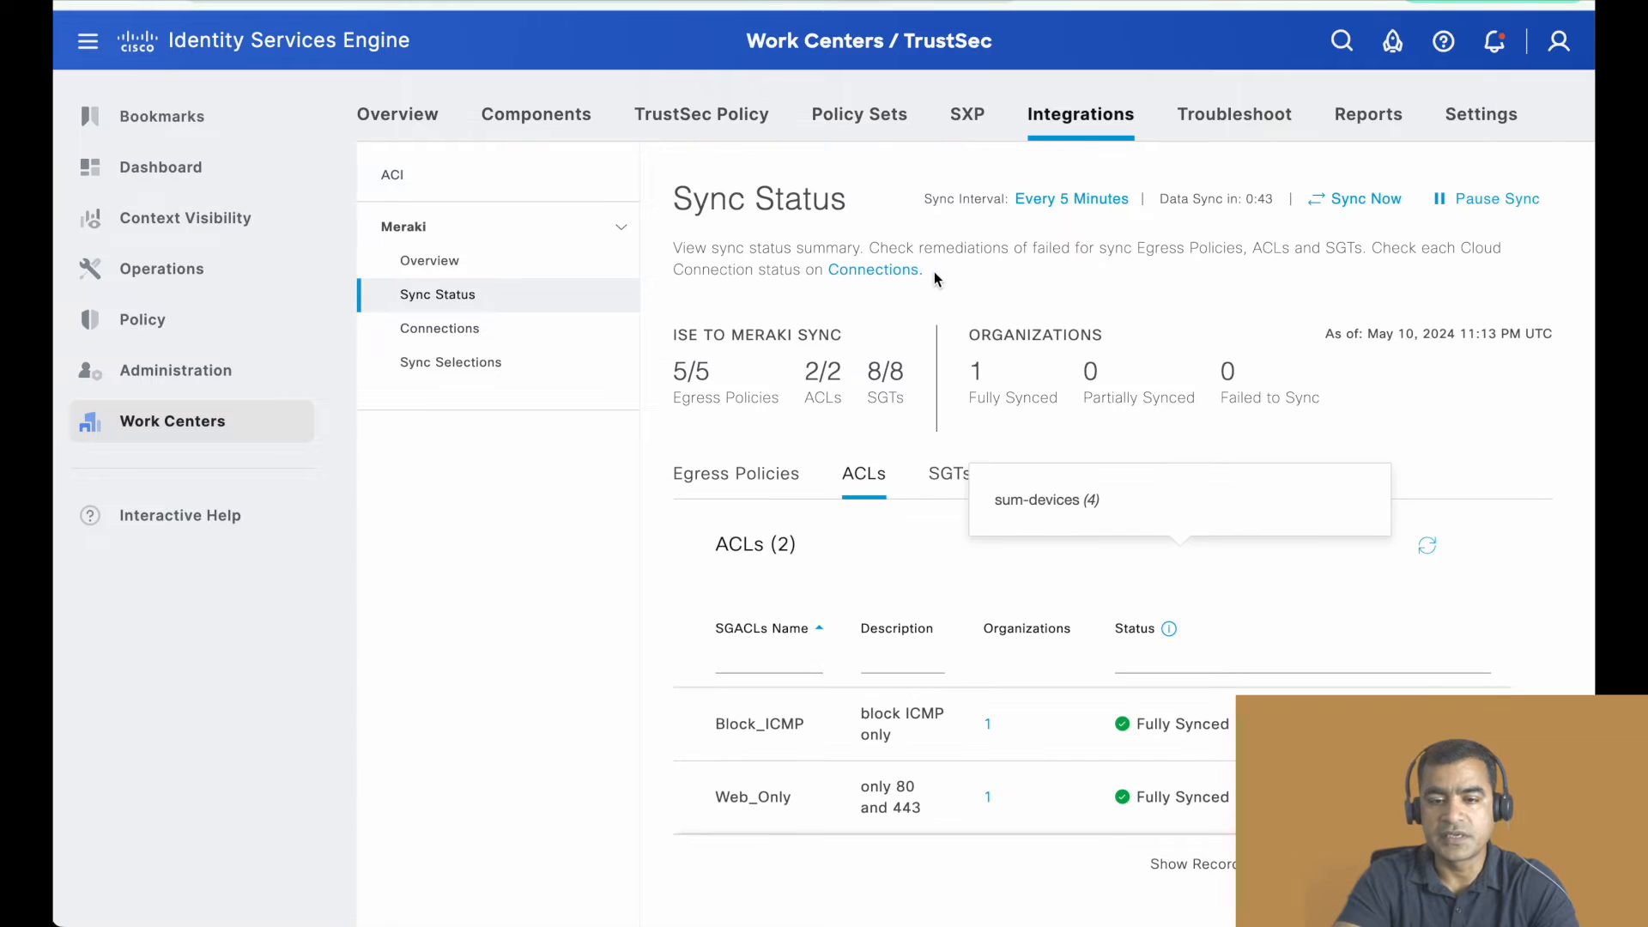
{"action": "left_click", "coordinate": [946, 473]}
{"action": "scroll", "coordinate": [919, 225], "scroll_direction": "down", "scroll_amount": 5}
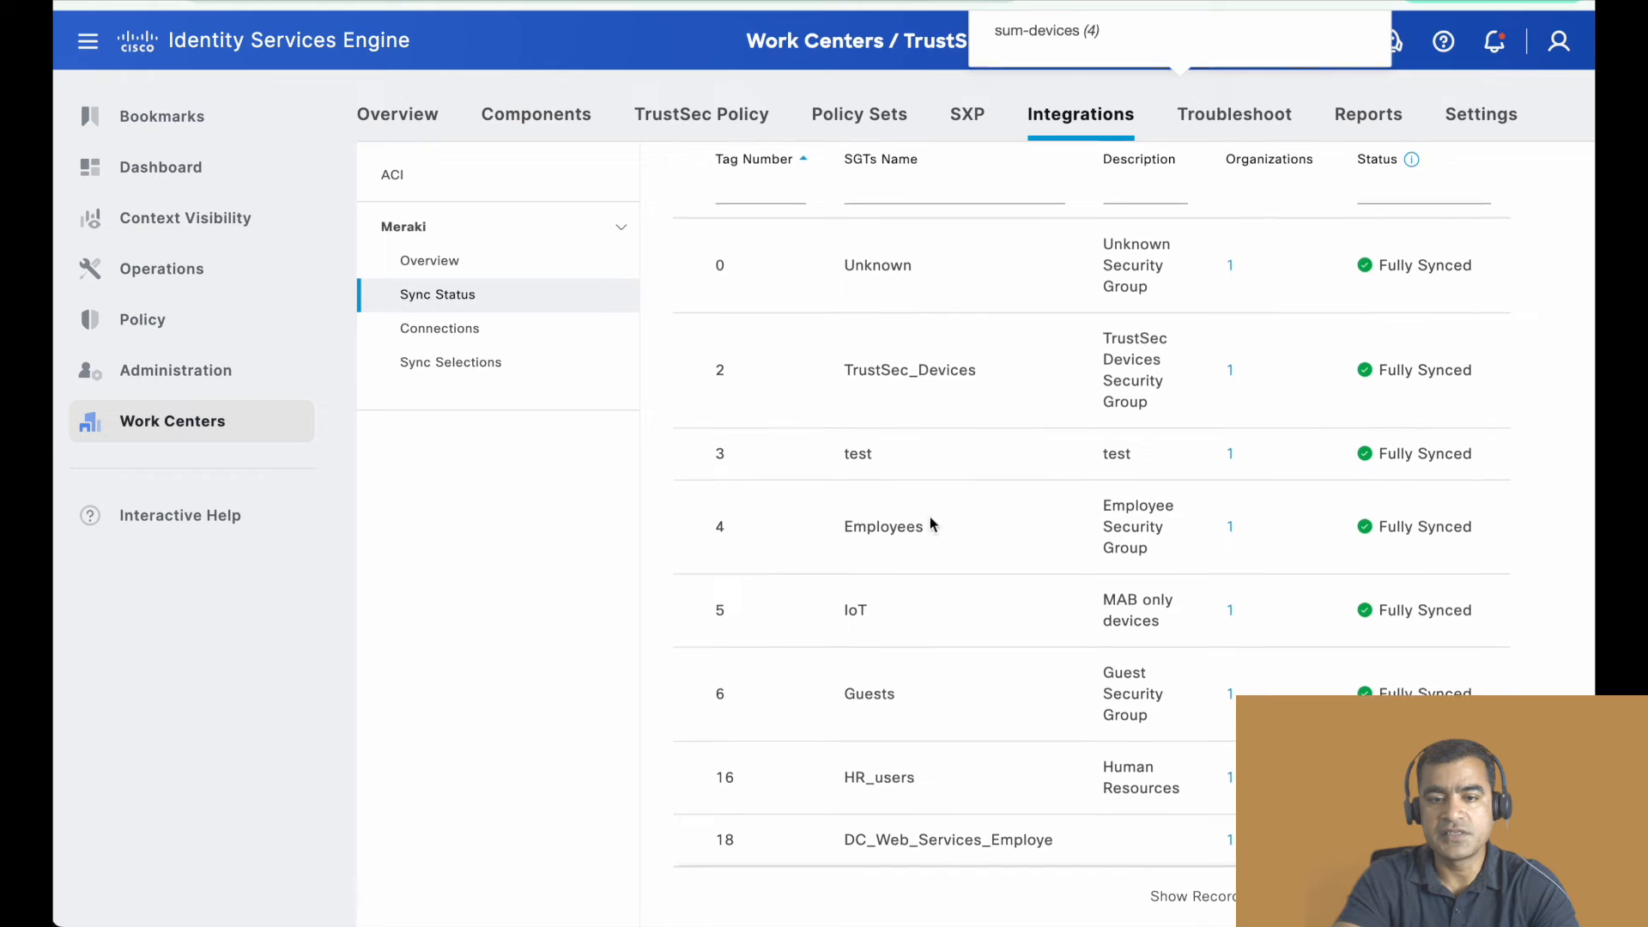
{"action": "left_click_drag", "start_coordinate": [728, 531], "coordinate": [695, 532]}
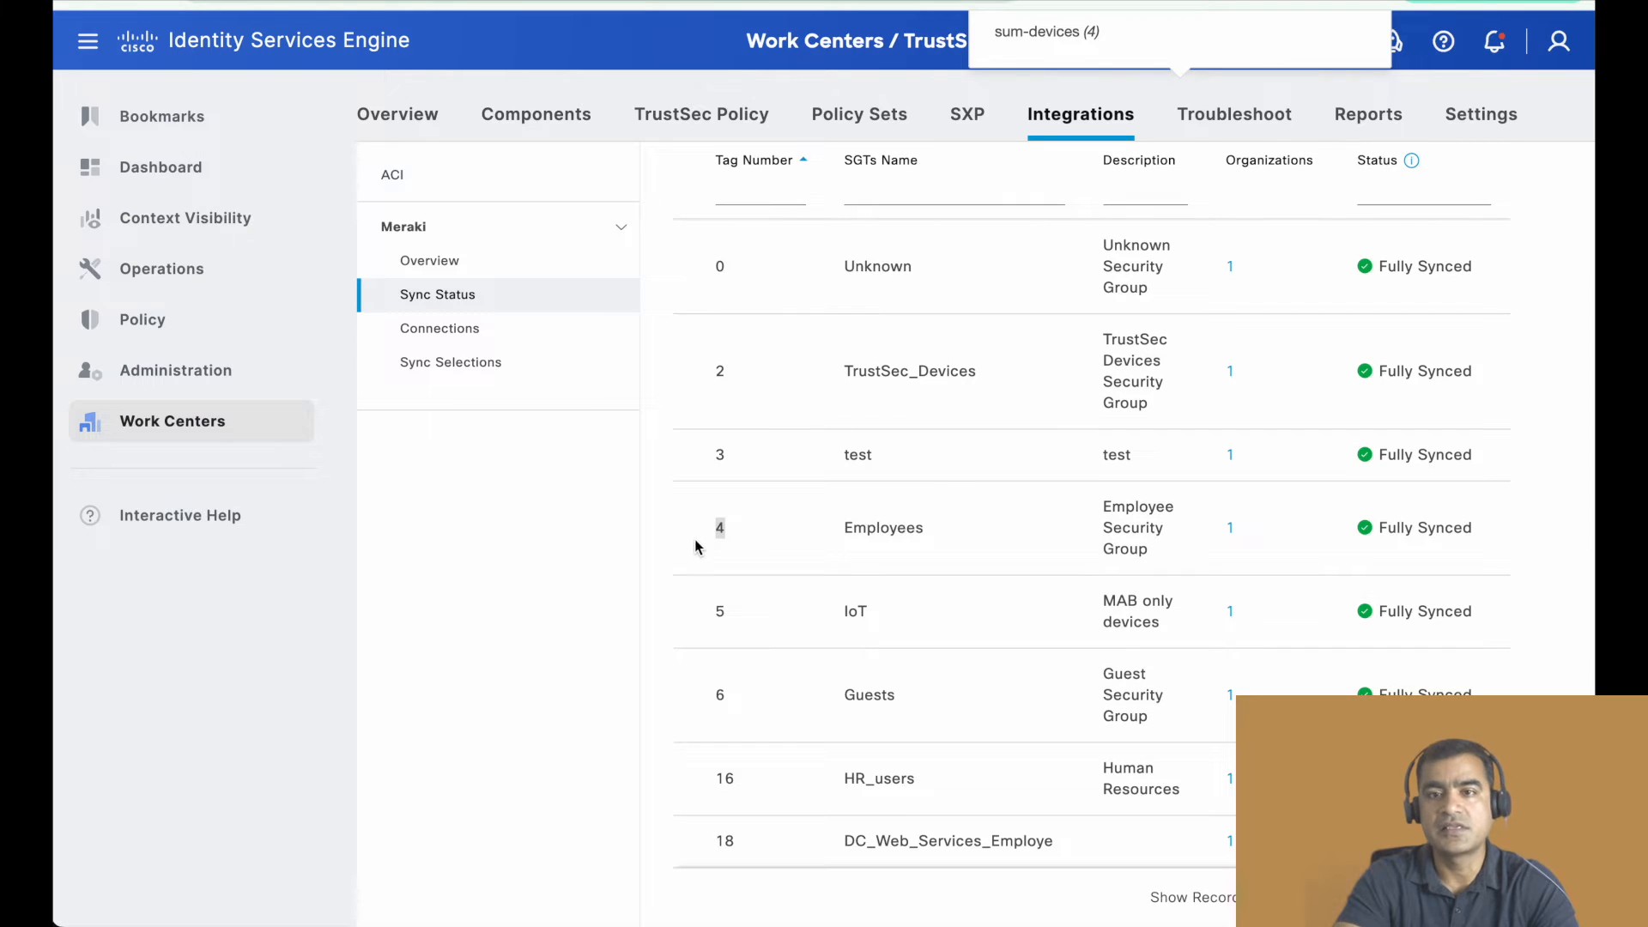
{"action": "left_click_drag", "start_coordinate": [727, 617], "coordinate": [681, 617]}
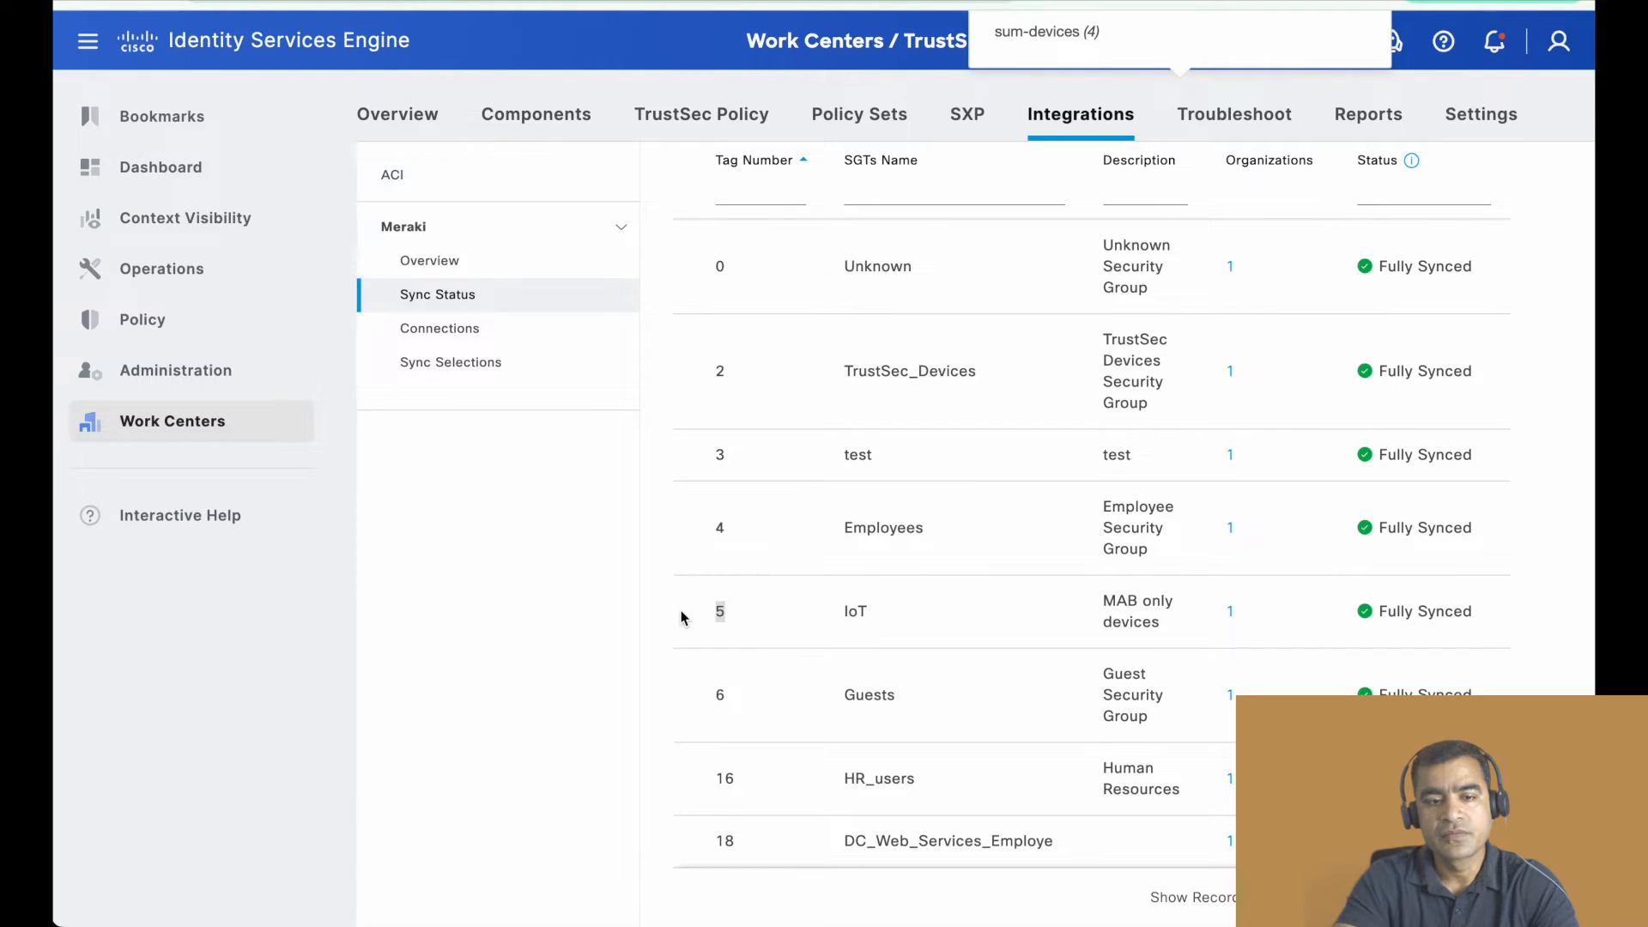
{"action": "scroll", "coordinate": [827, 481], "scroll_direction": "up", "scroll_amount": 5}
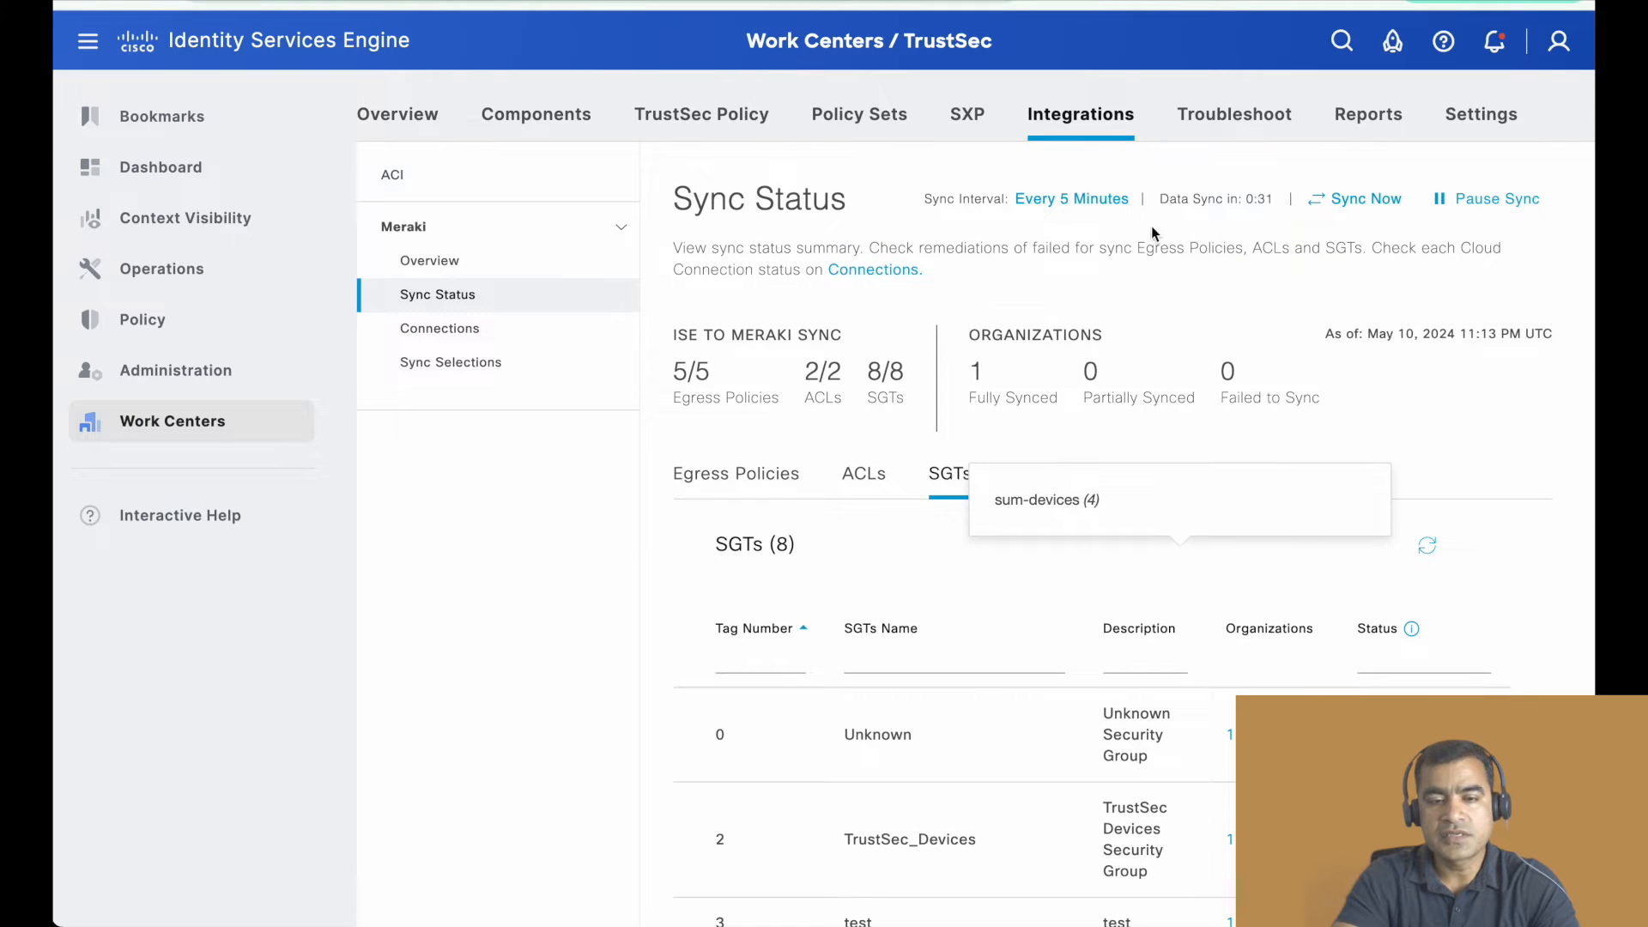
- Open the Meraki integration's Sync Selections and review the egress policies chosen for syncing
{"action": "left_click", "coordinate": [481, 367]}
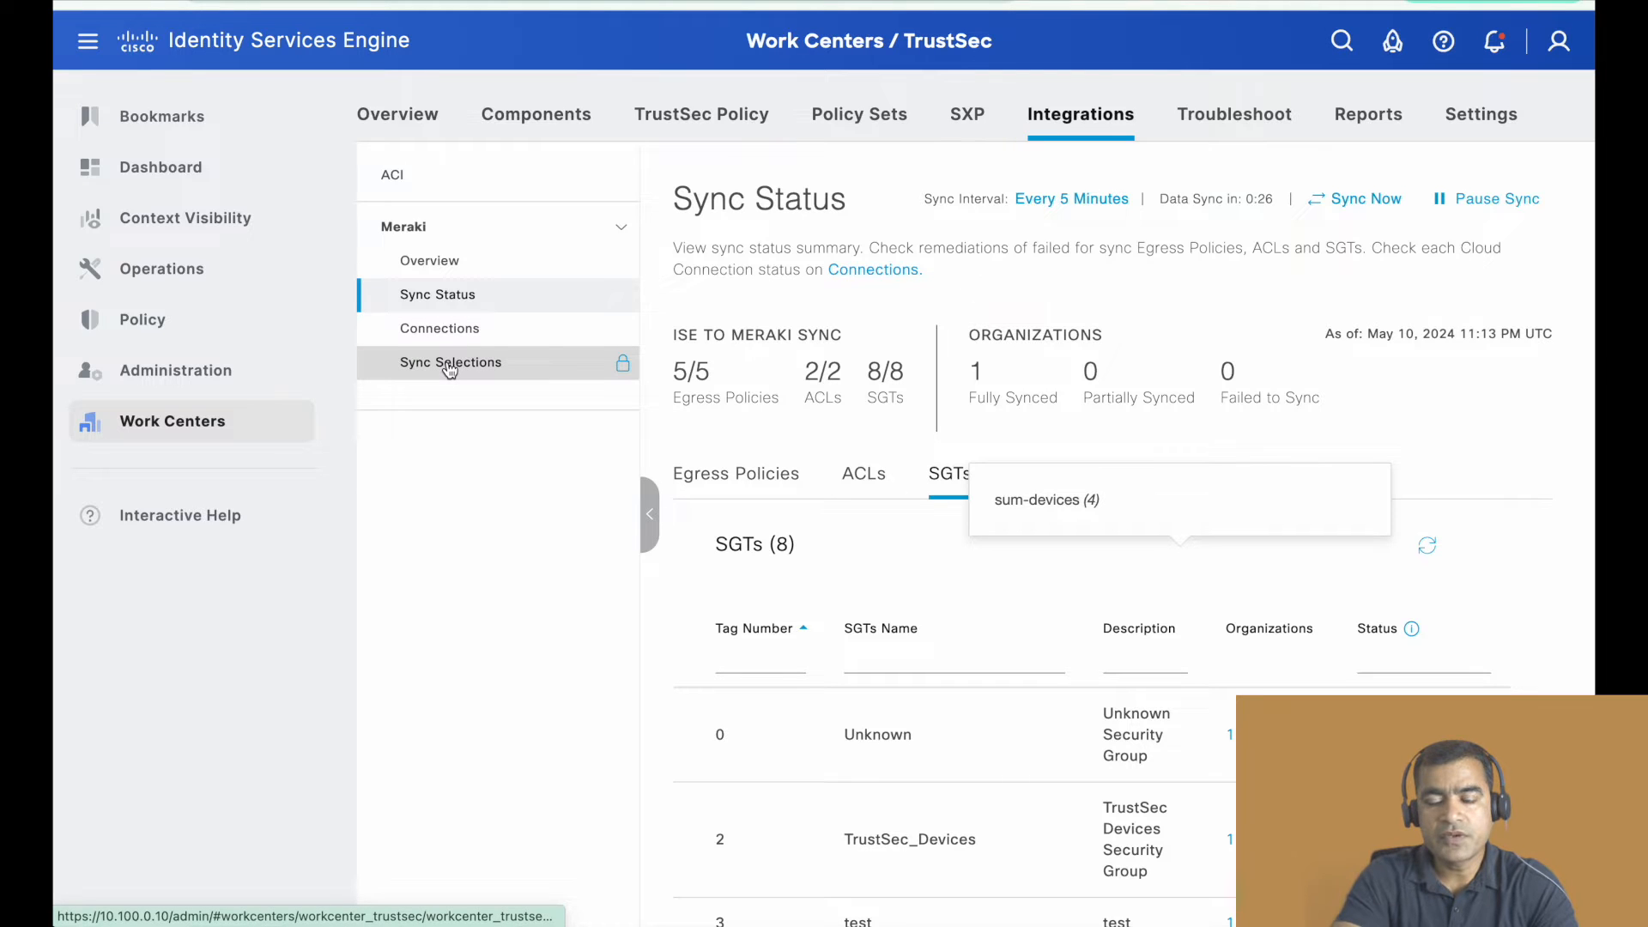
{"action": "left_click", "coordinate": [448, 365]}
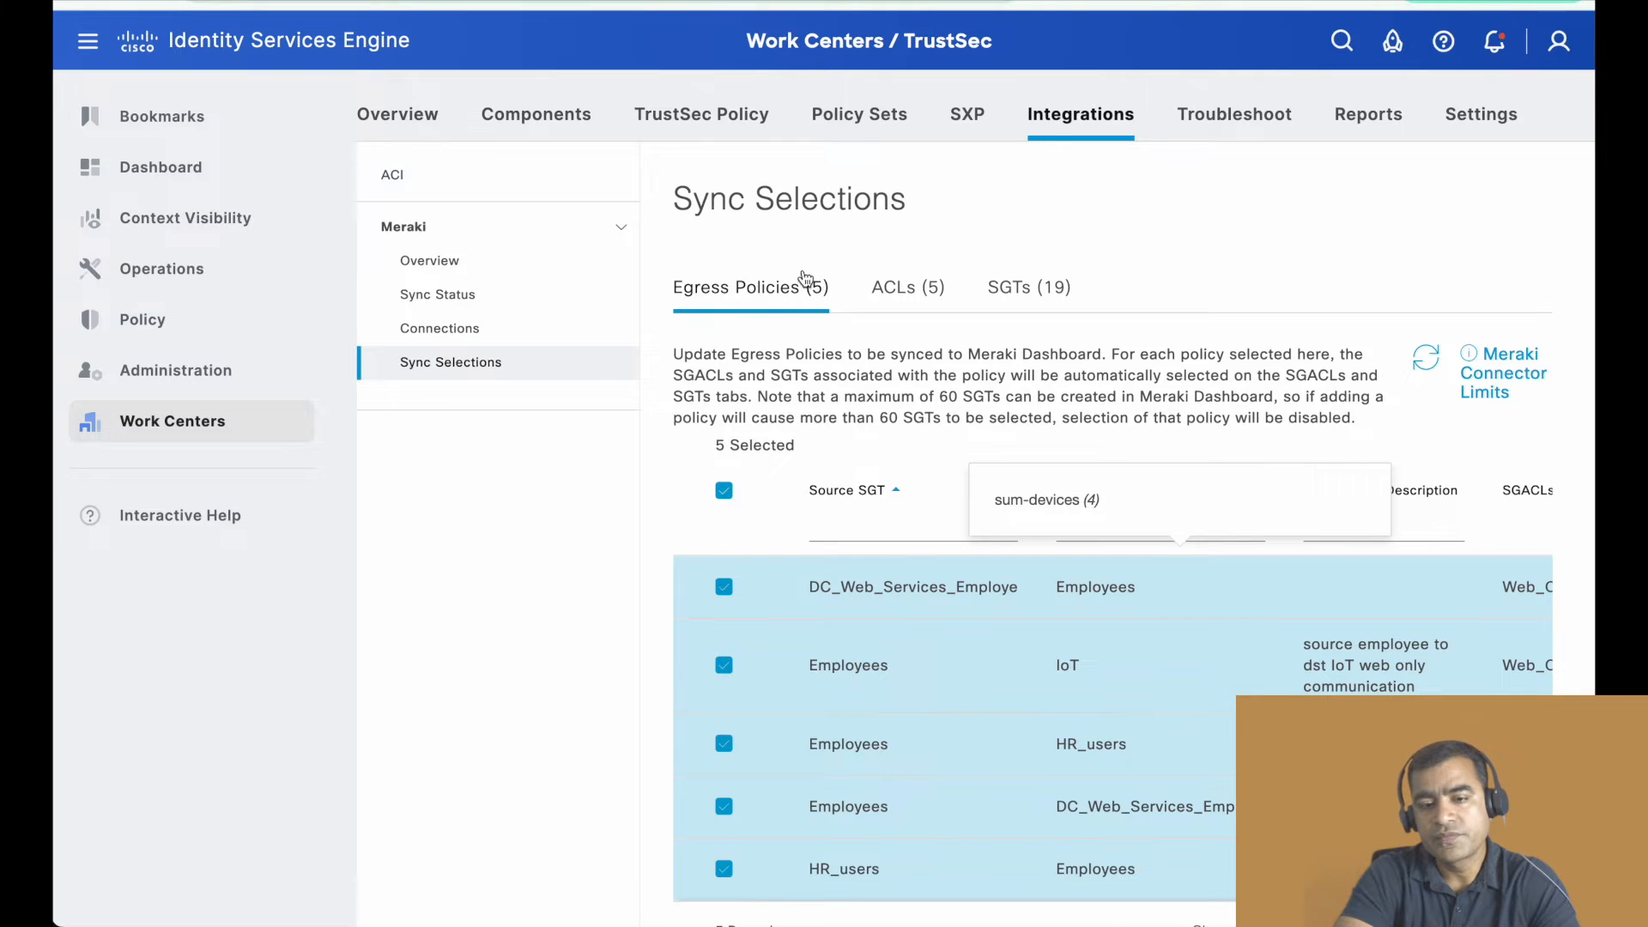
{"action": "scroll", "coordinate": [977, 317], "scroll_direction": "down", "scroll_amount": 2}
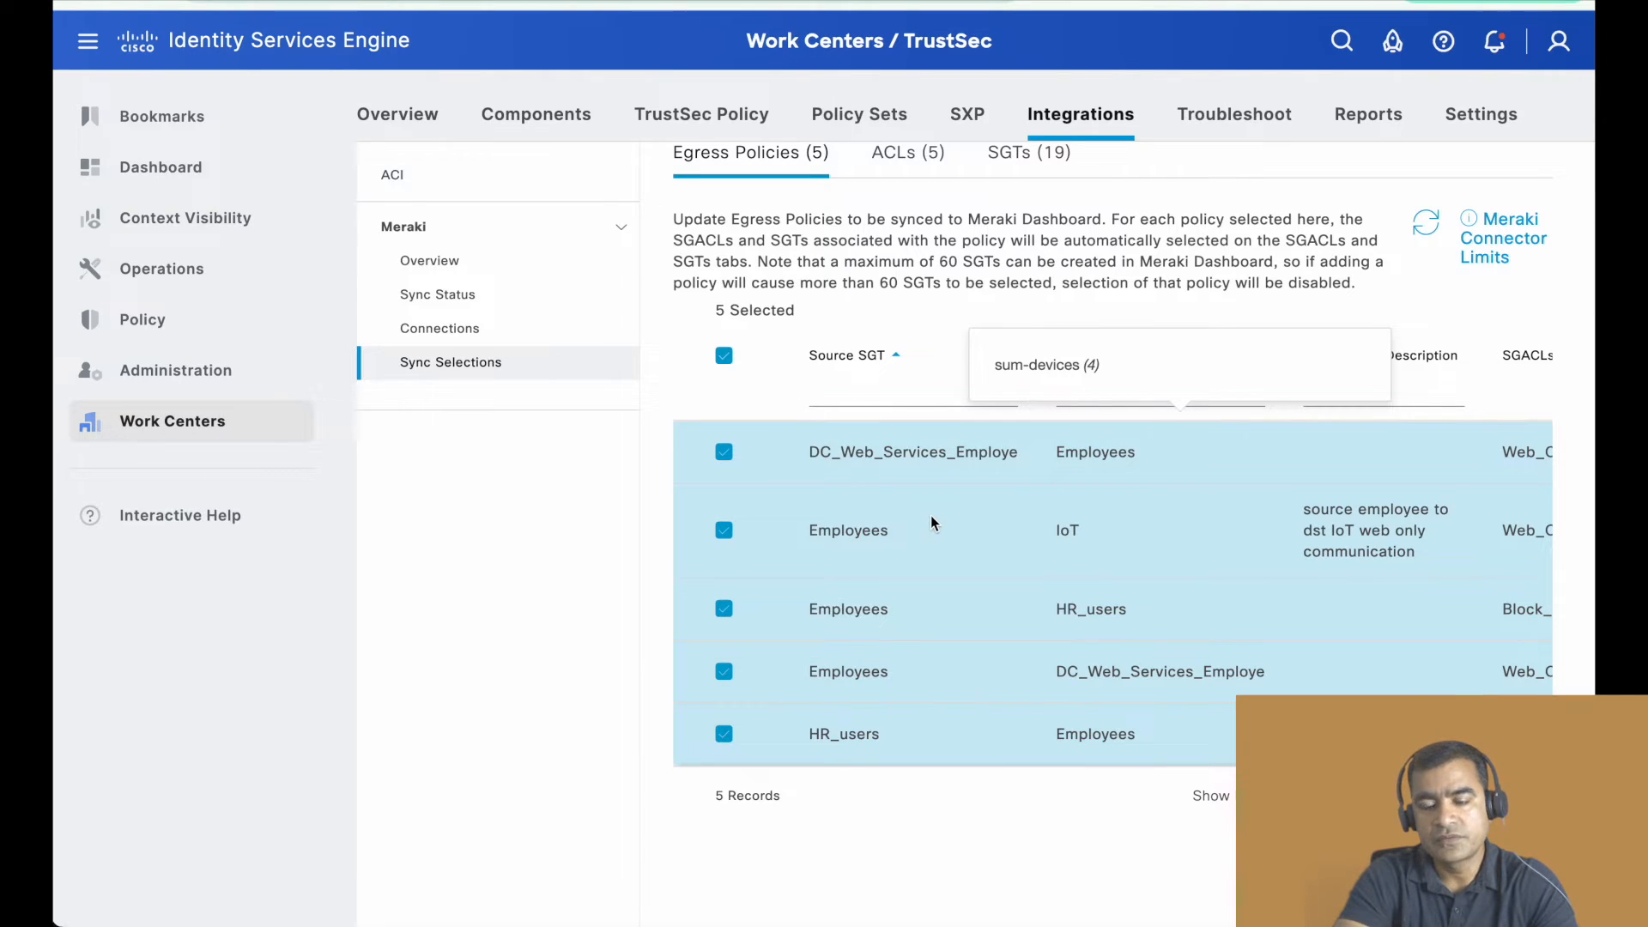
{"action": "scroll", "coordinate": [923, 519], "scroll_direction": "up", "scroll_amount": 2}
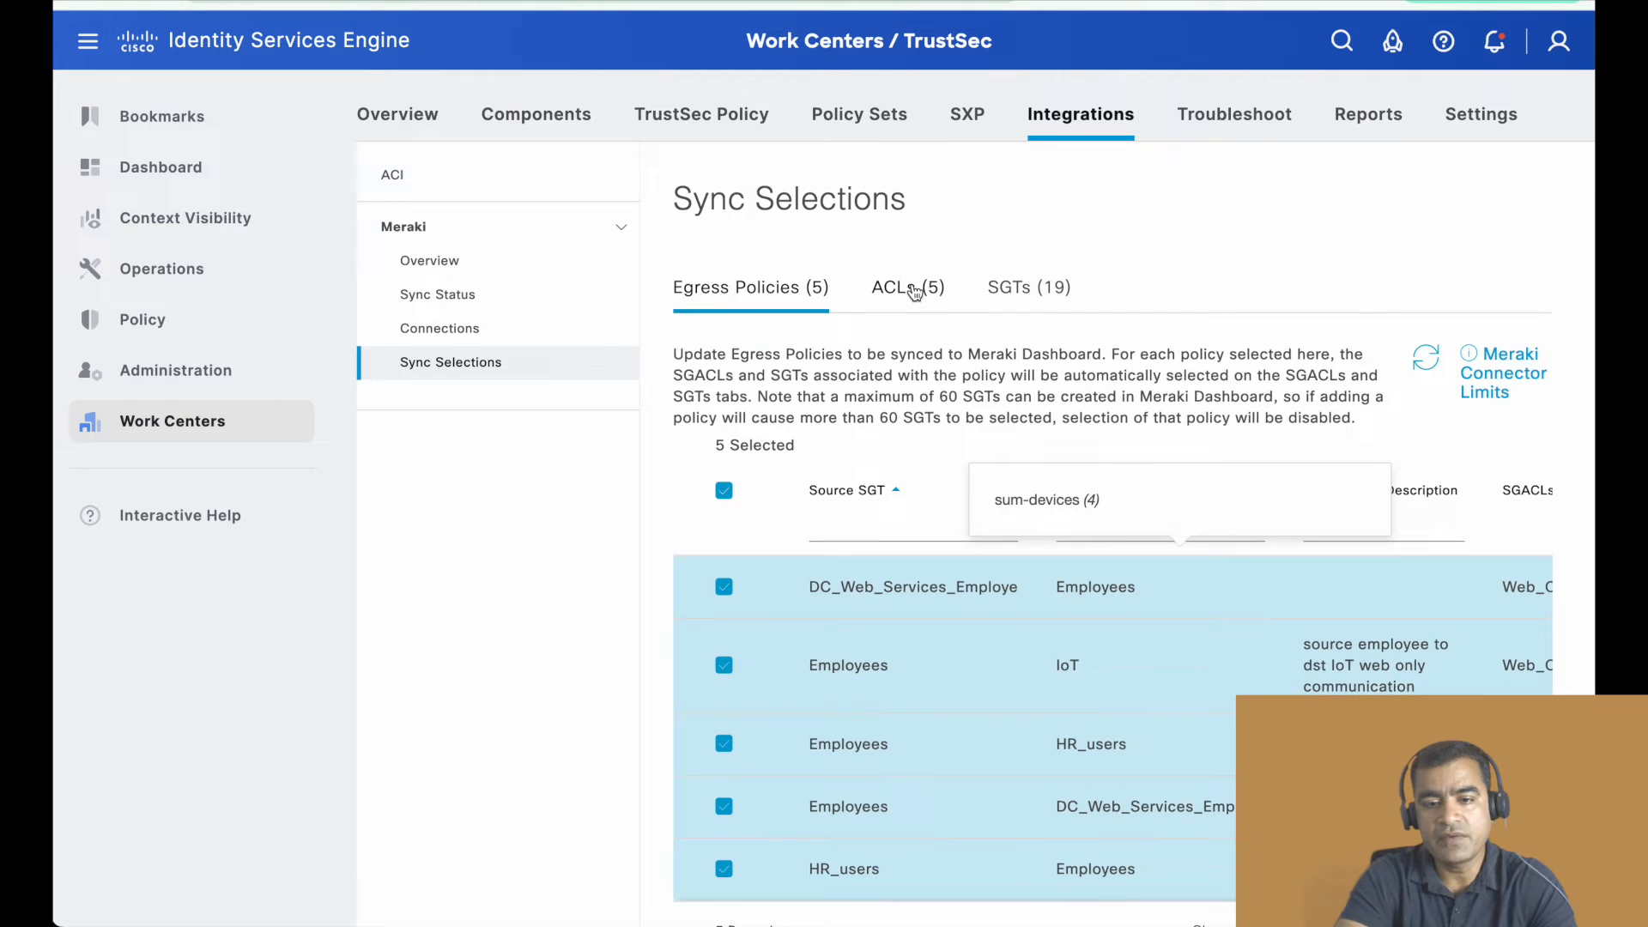
- Review the ACLs and SGTs chosen in Sync Selections and highlight the note on how many SGTs can be synced
{"action": "left_click", "coordinate": [914, 290]}
{"action": "scroll", "coordinate": [948, 528], "scroll_direction": "down", "scroll_amount": 5}
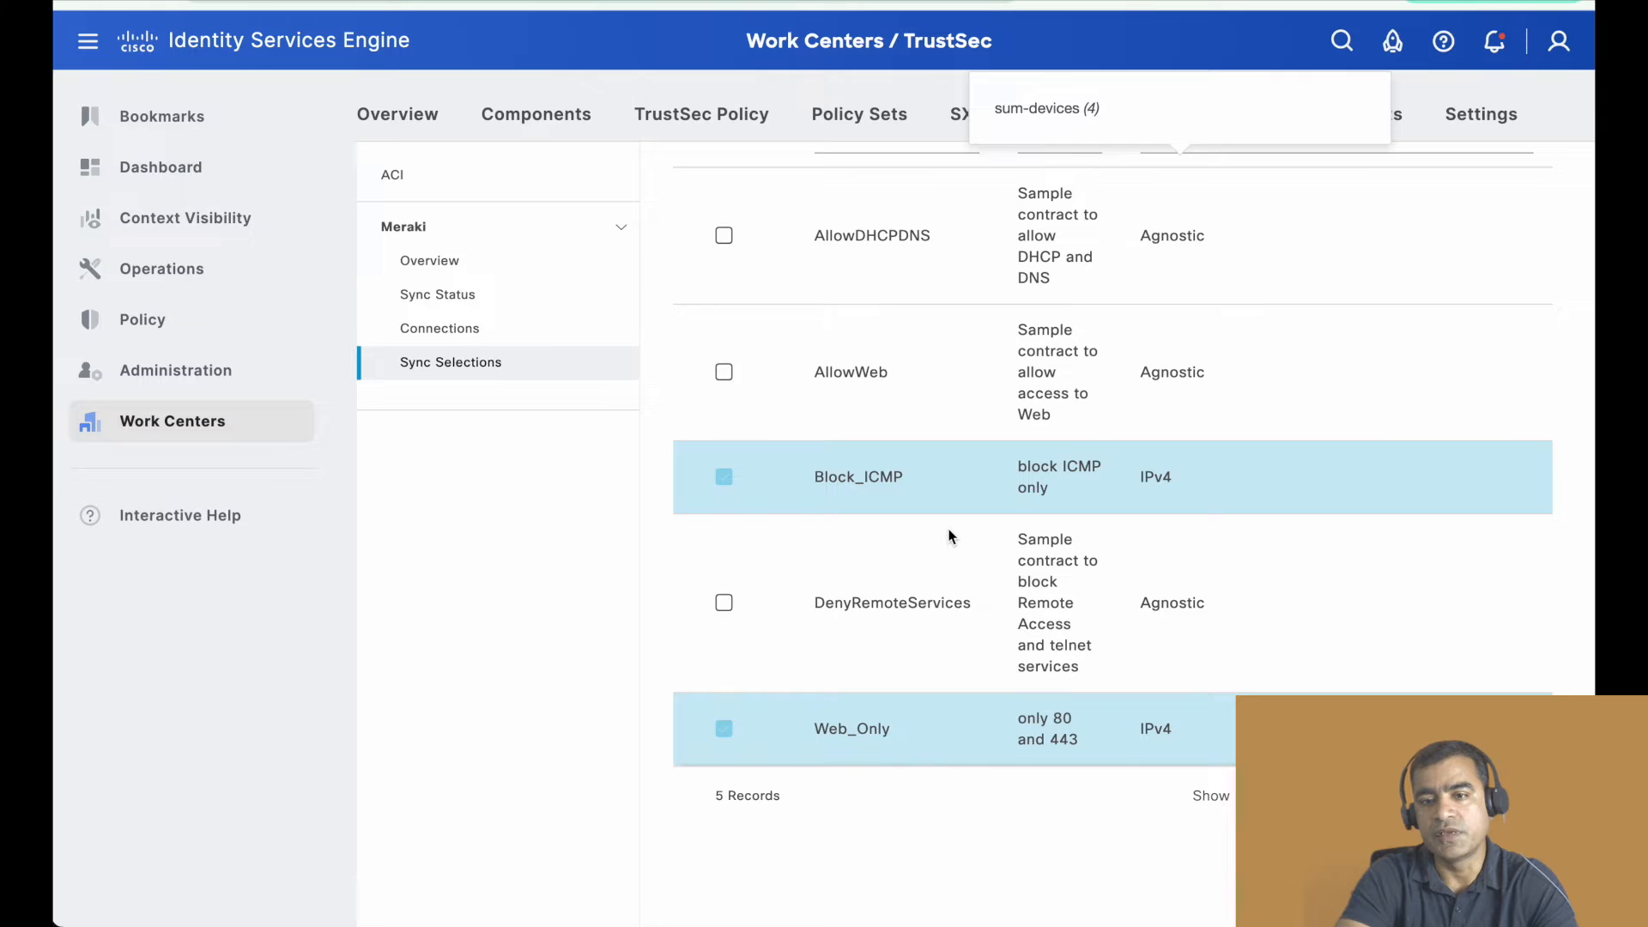
{"action": "scroll", "coordinate": [948, 536], "scroll_direction": "up", "scroll_amount": 5}
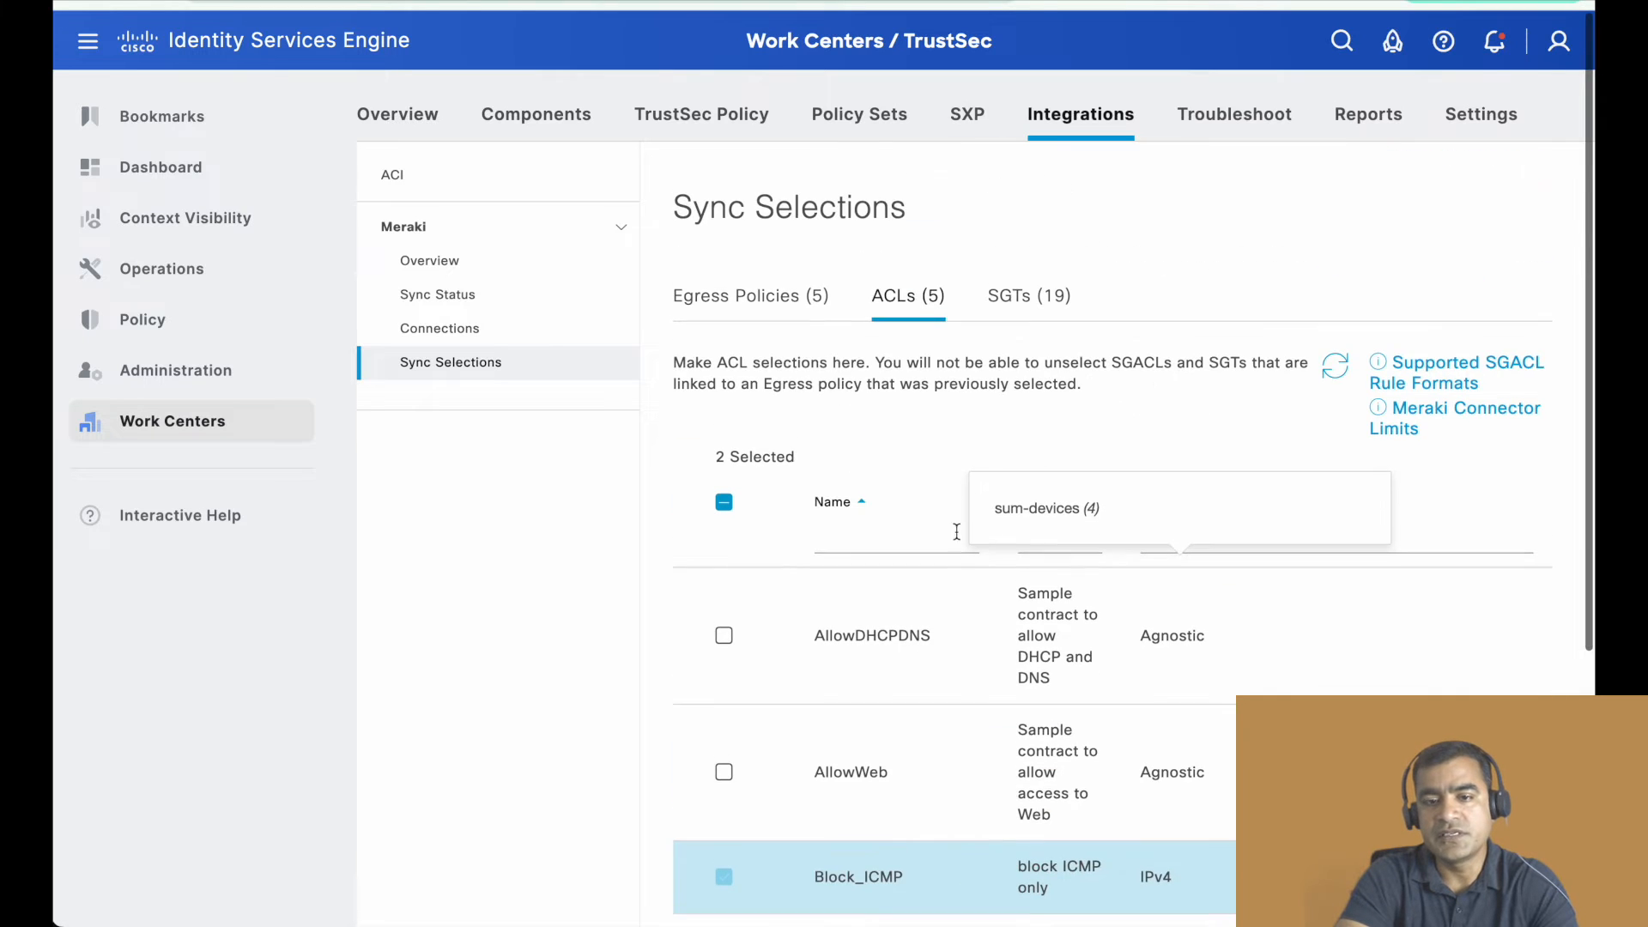
{"action": "left_click", "coordinate": [1032, 290]}
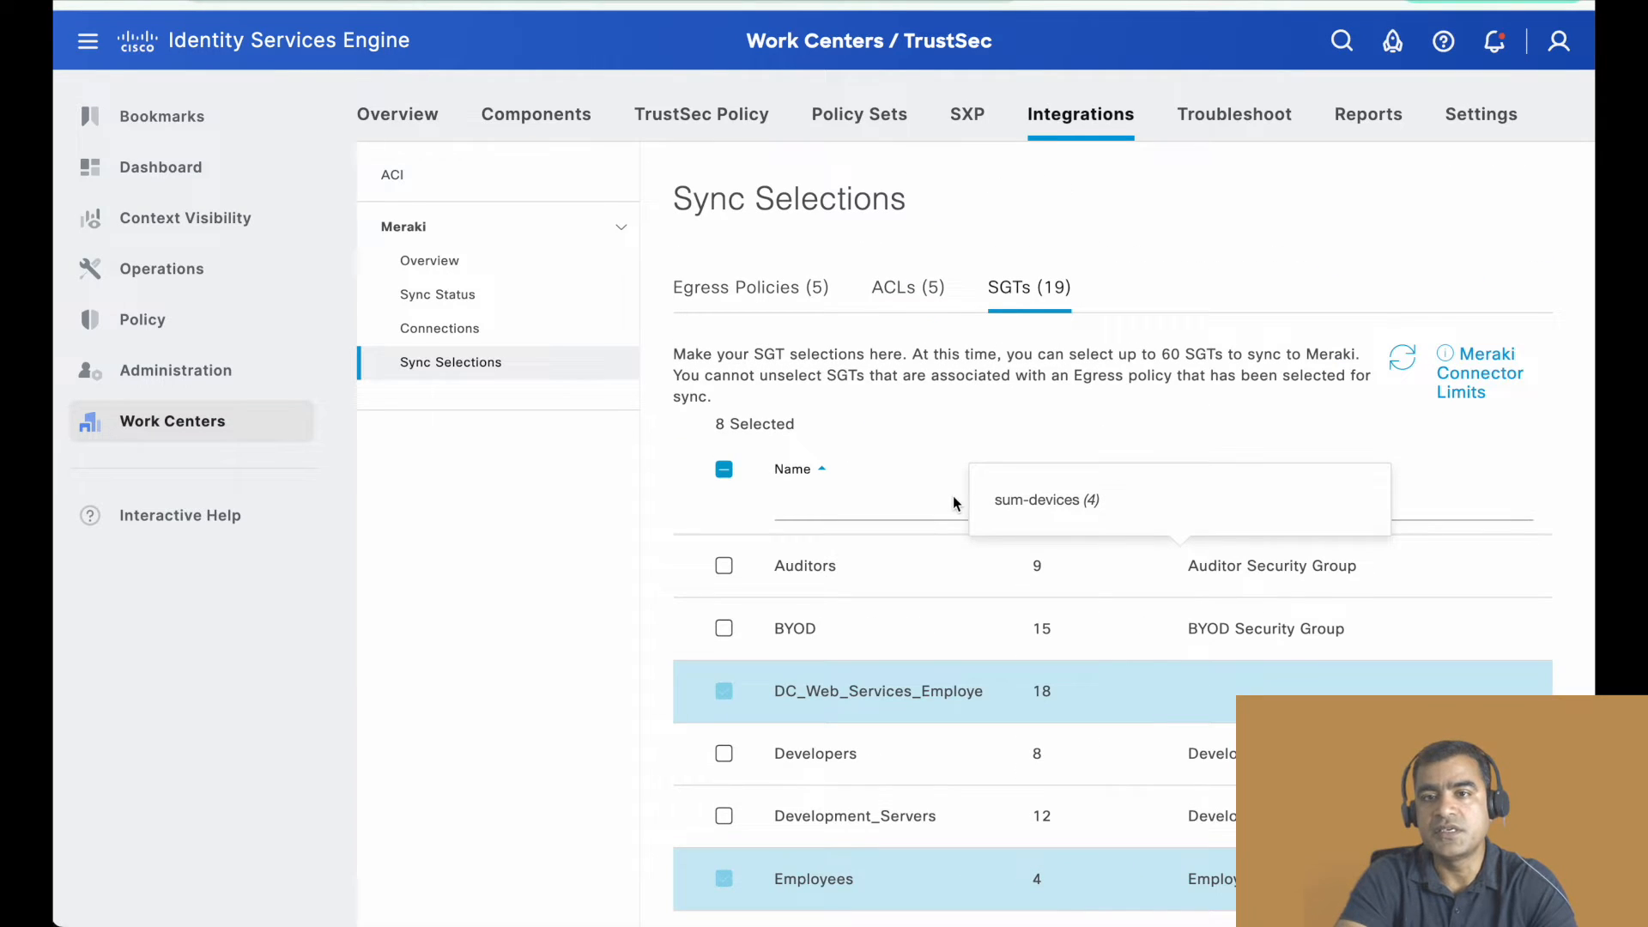
{"action": "scroll", "coordinate": [955, 500], "scroll_direction": "down", "scroll_amount": 2}
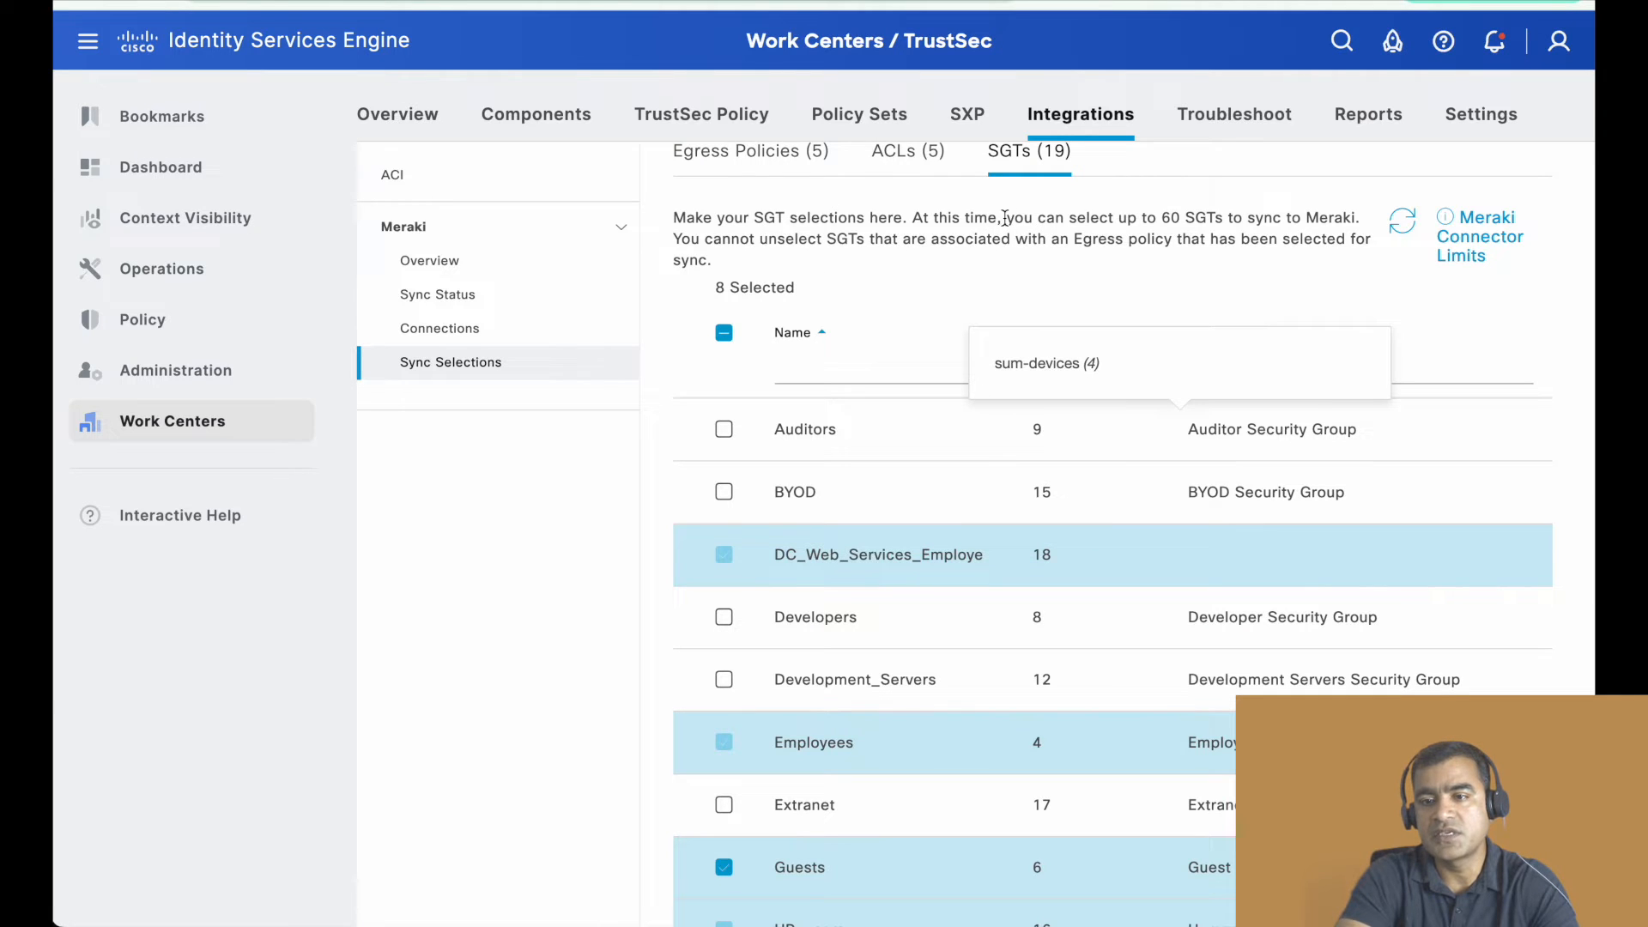
{"action": "left_click_drag", "start_coordinate": [1008, 221], "coordinate": [1263, 222]}
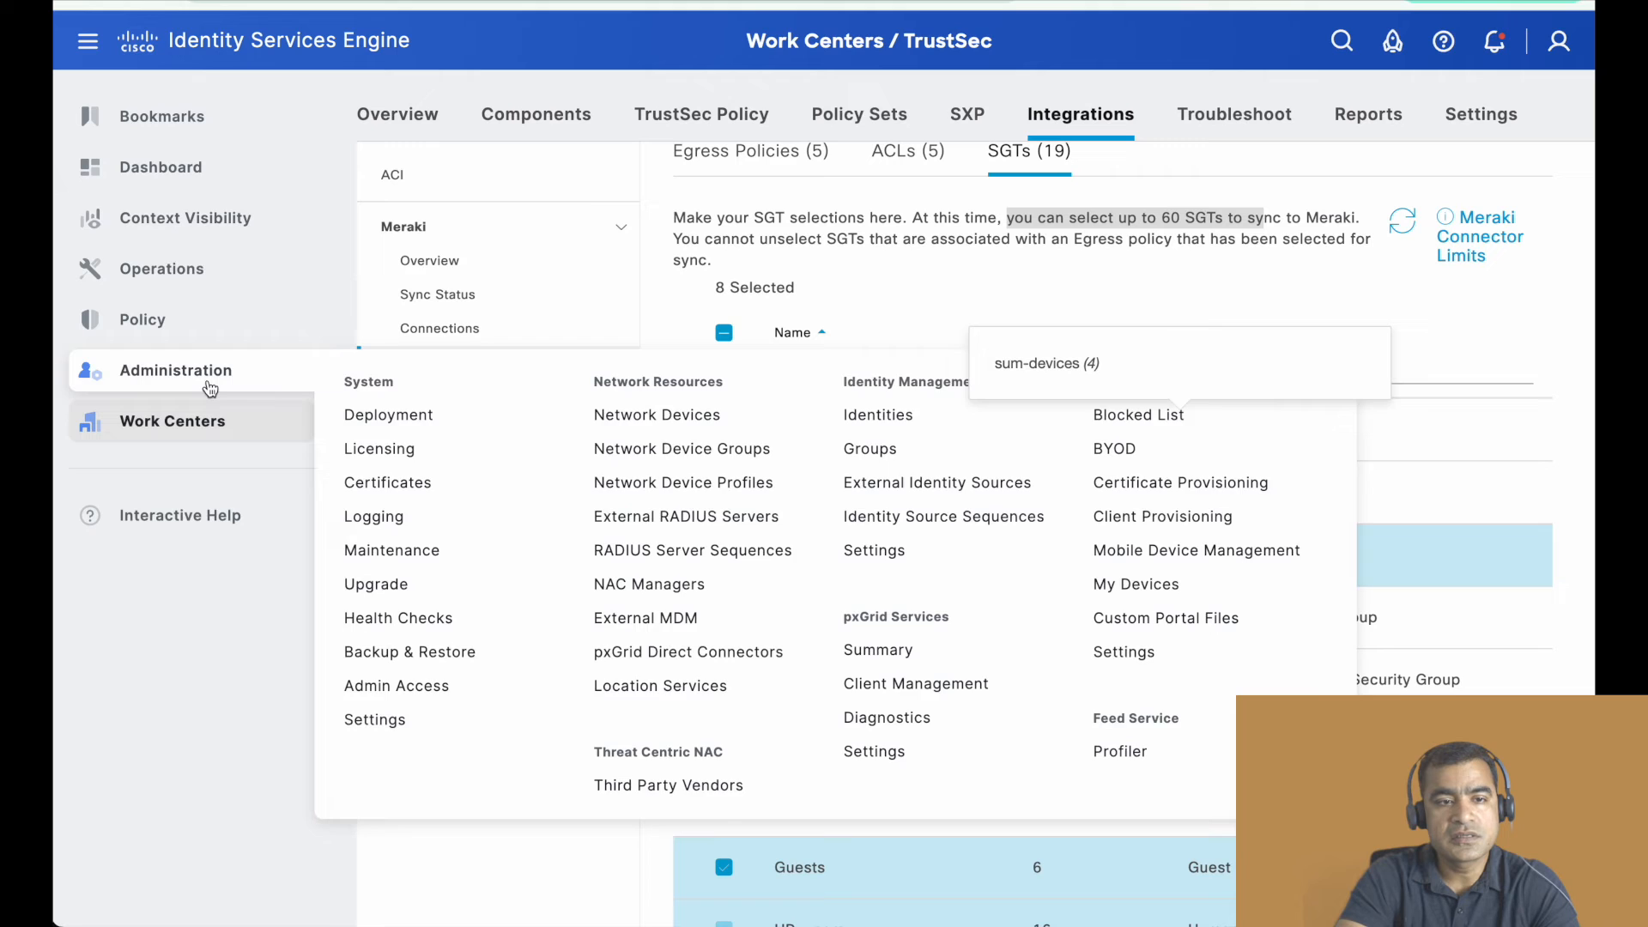
- Check the Adaptive Policy outline slide and switch to the Meraki dashboard to open the organization's Adaptive policy page
{"action": "mouse_move", "coordinate": [232, 205]}
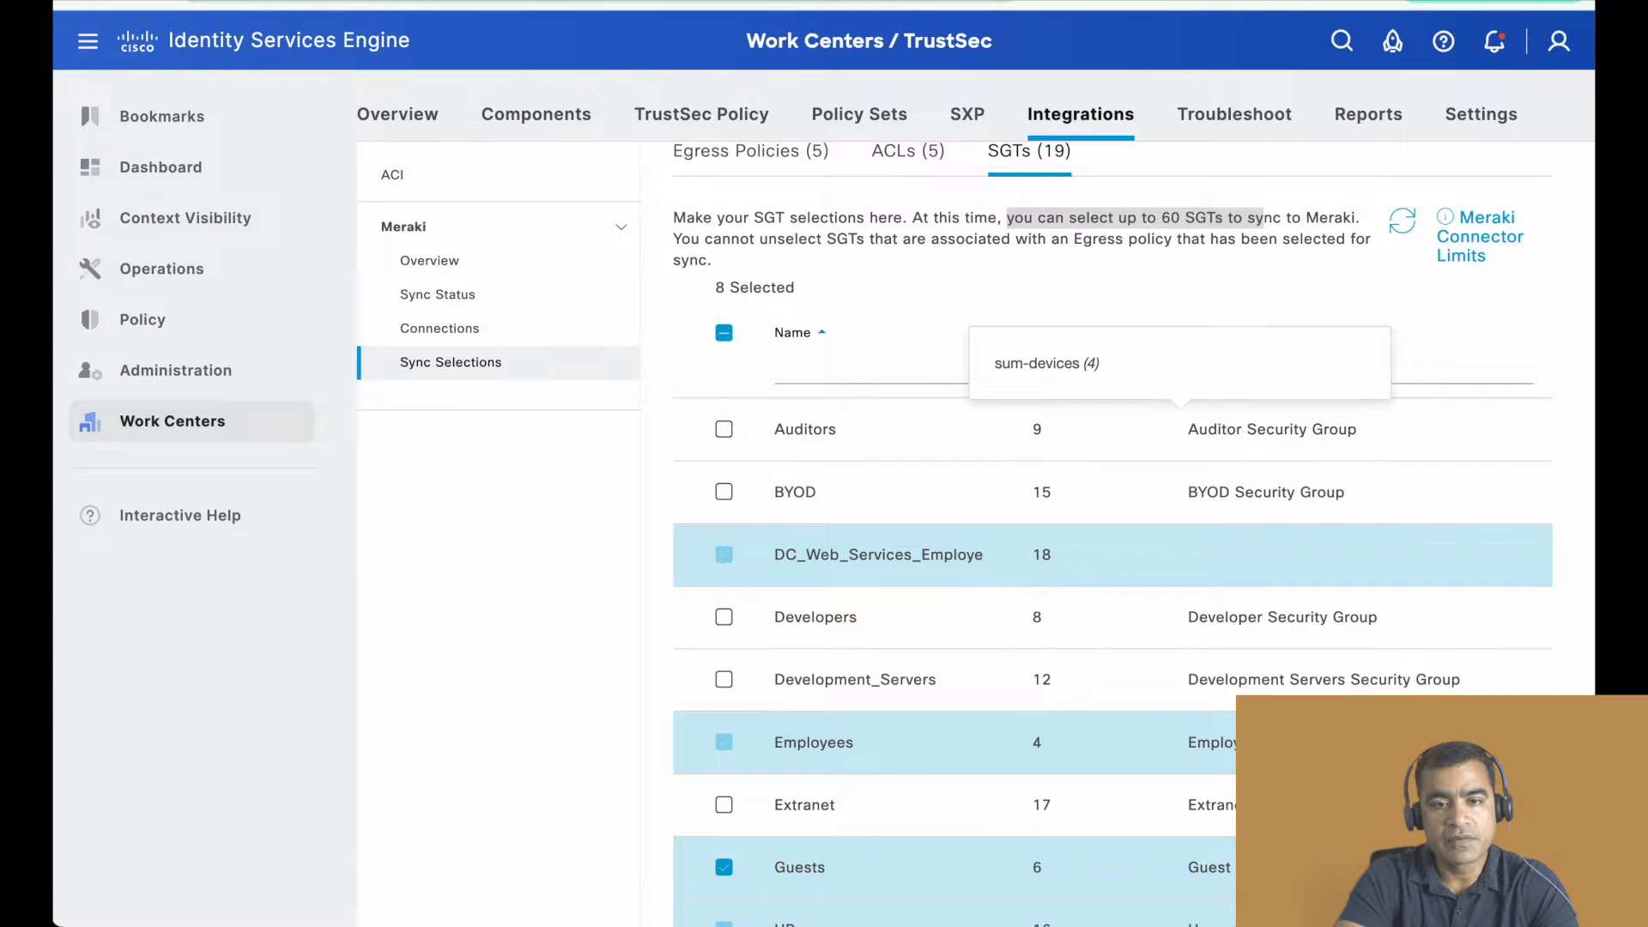
{"action": "left_click", "coordinate": [515, 1]}
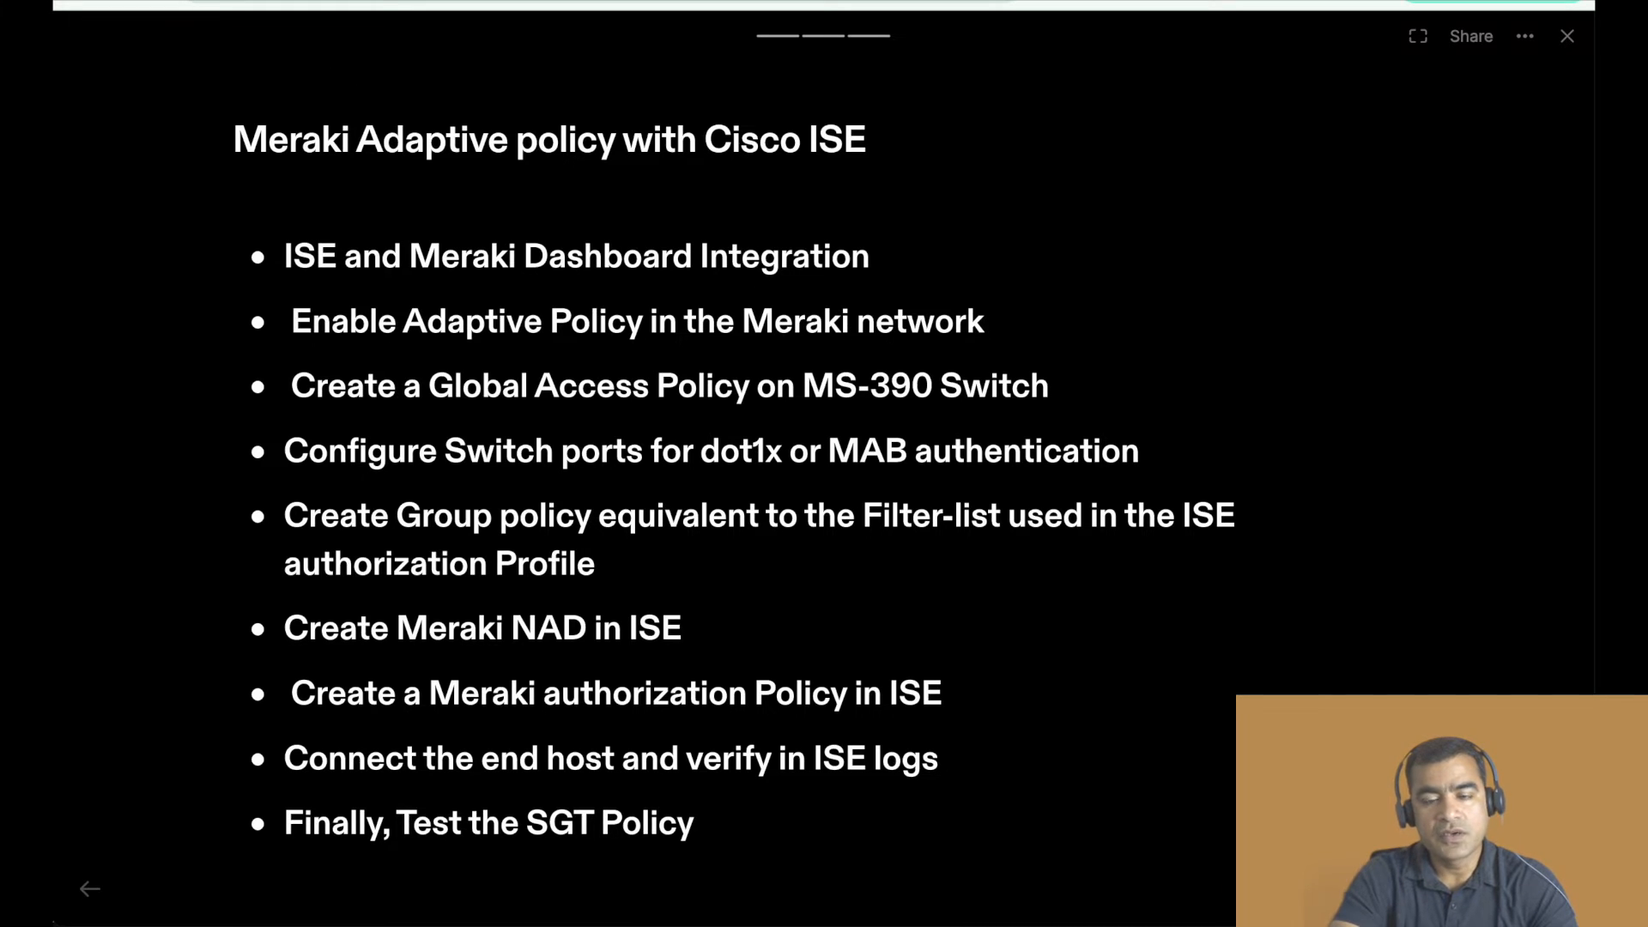
{"action": "left_click", "coordinate": [356, 2]}
{"action": "mouse_move", "coordinate": [206, 294]}
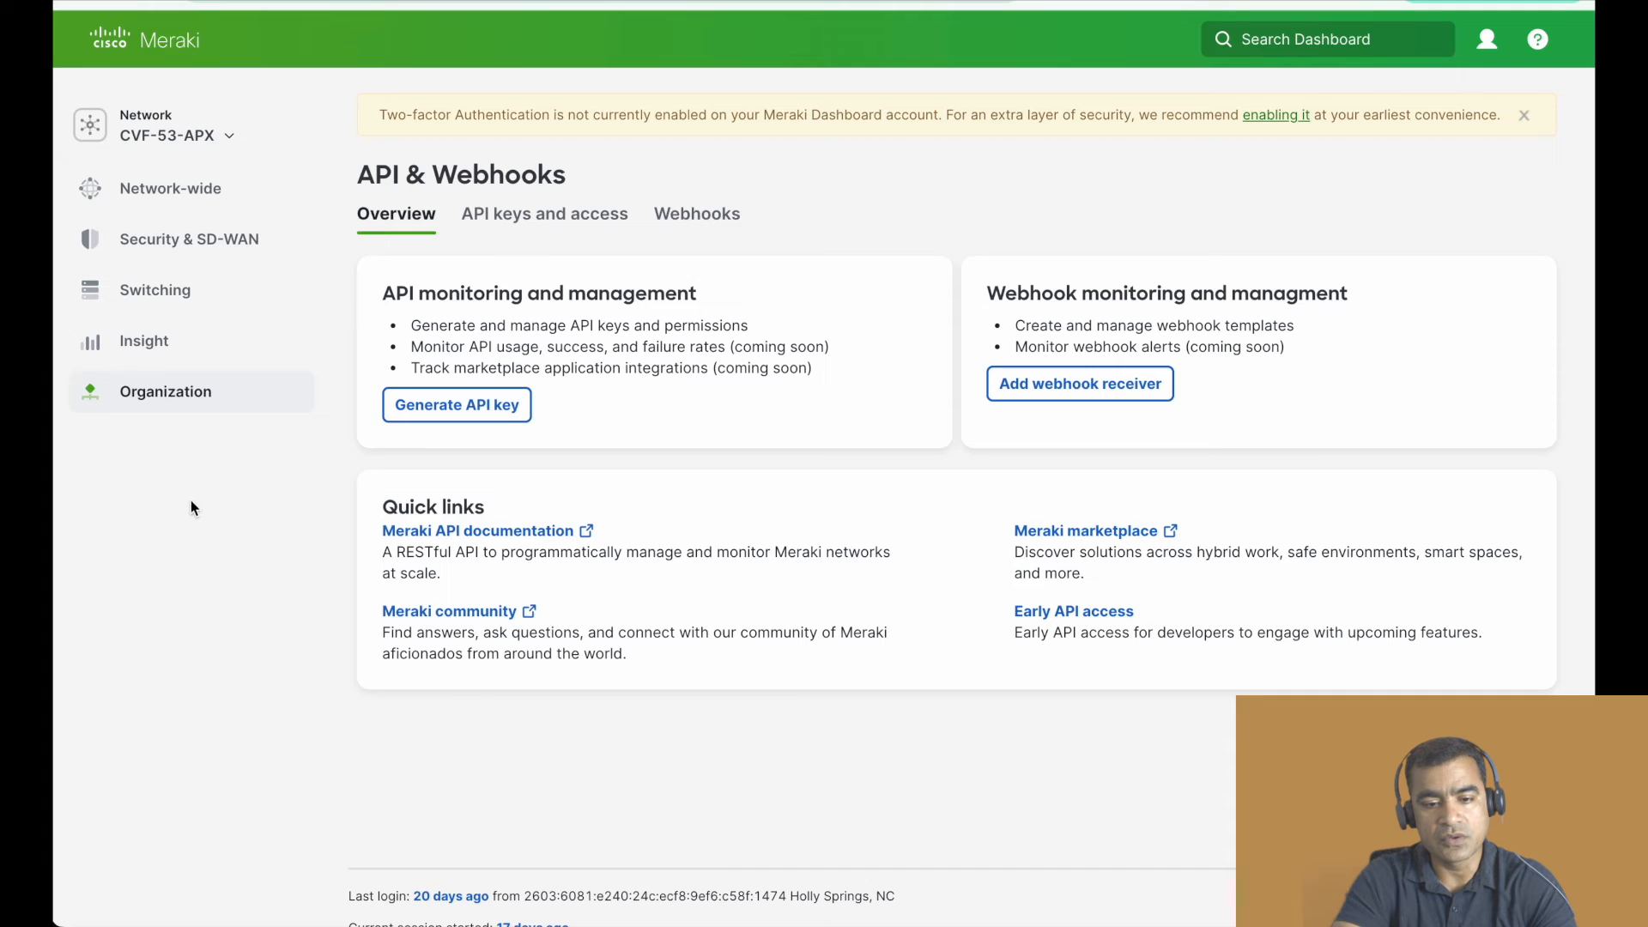
{"action": "mouse_move", "coordinate": [191, 395]}
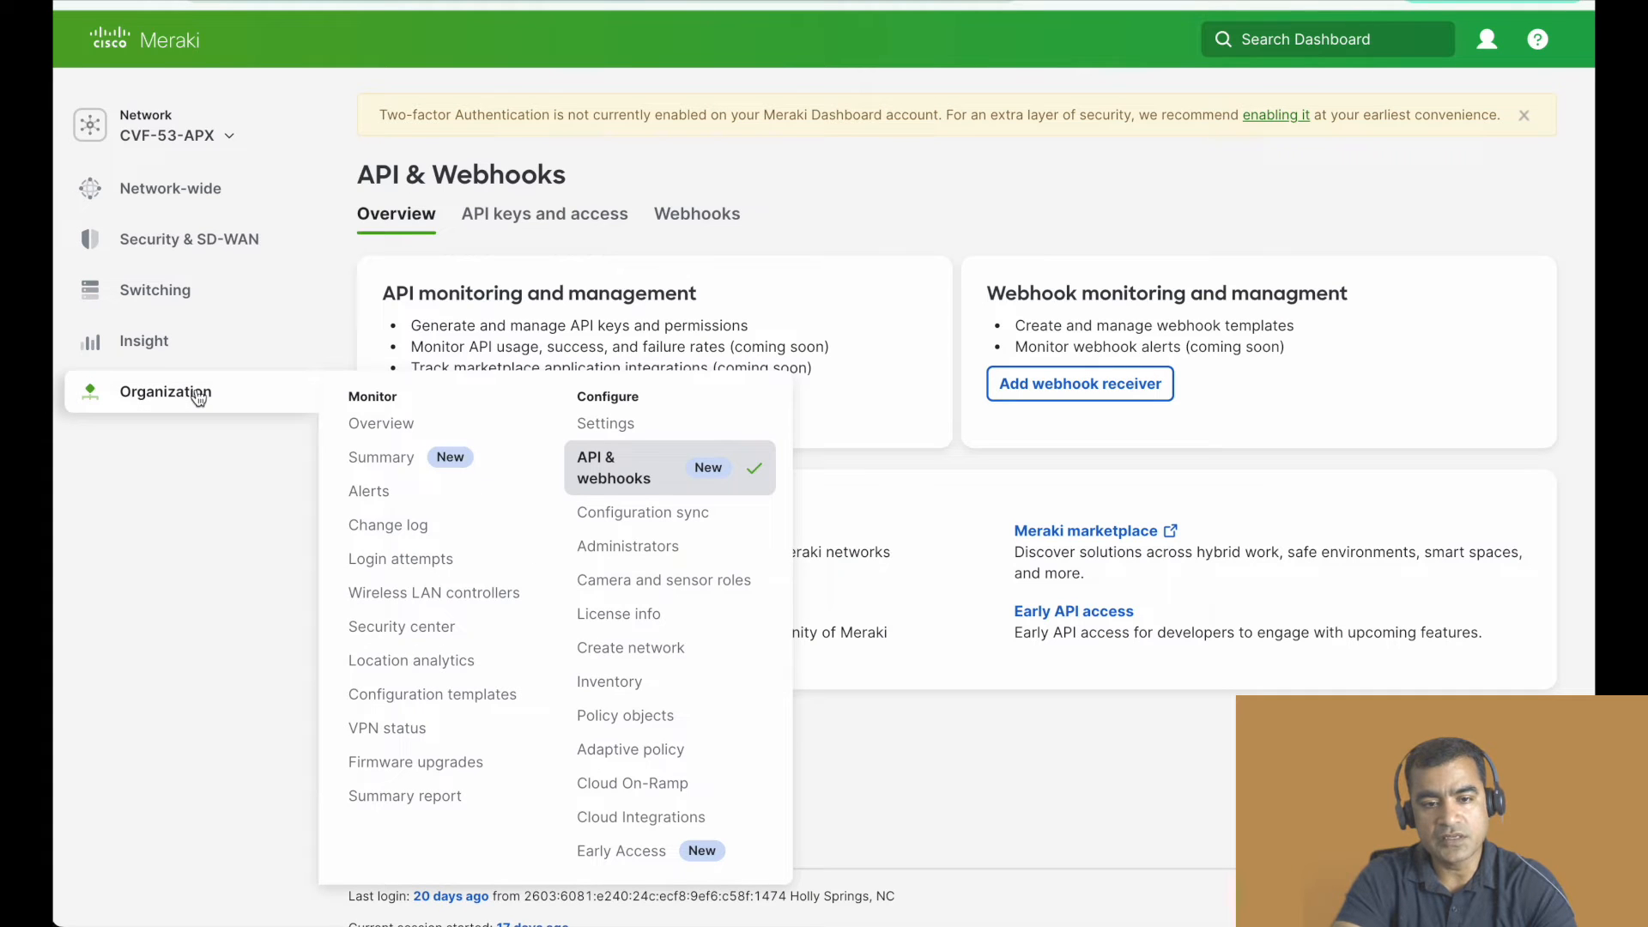
{"action": "left_click", "coordinate": [652, 754]}
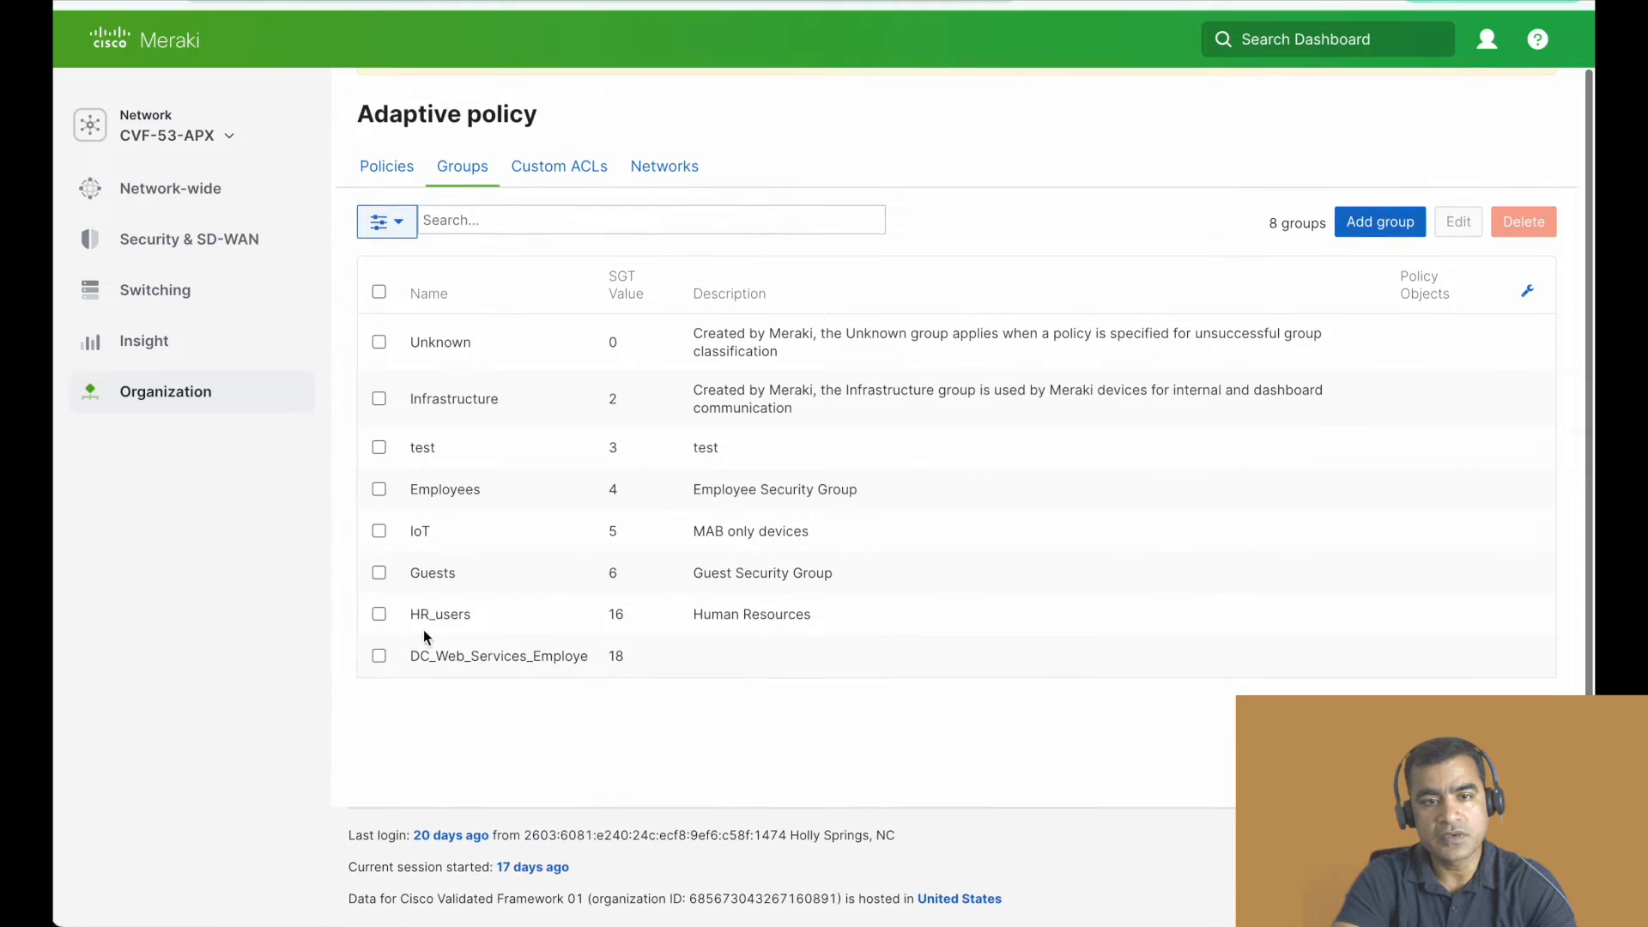
- Select the CVF-53-APX network in the Adaptive policy networks list and check the option for enabling it
{"action": "left_click", "coordinate": [675, 168]}
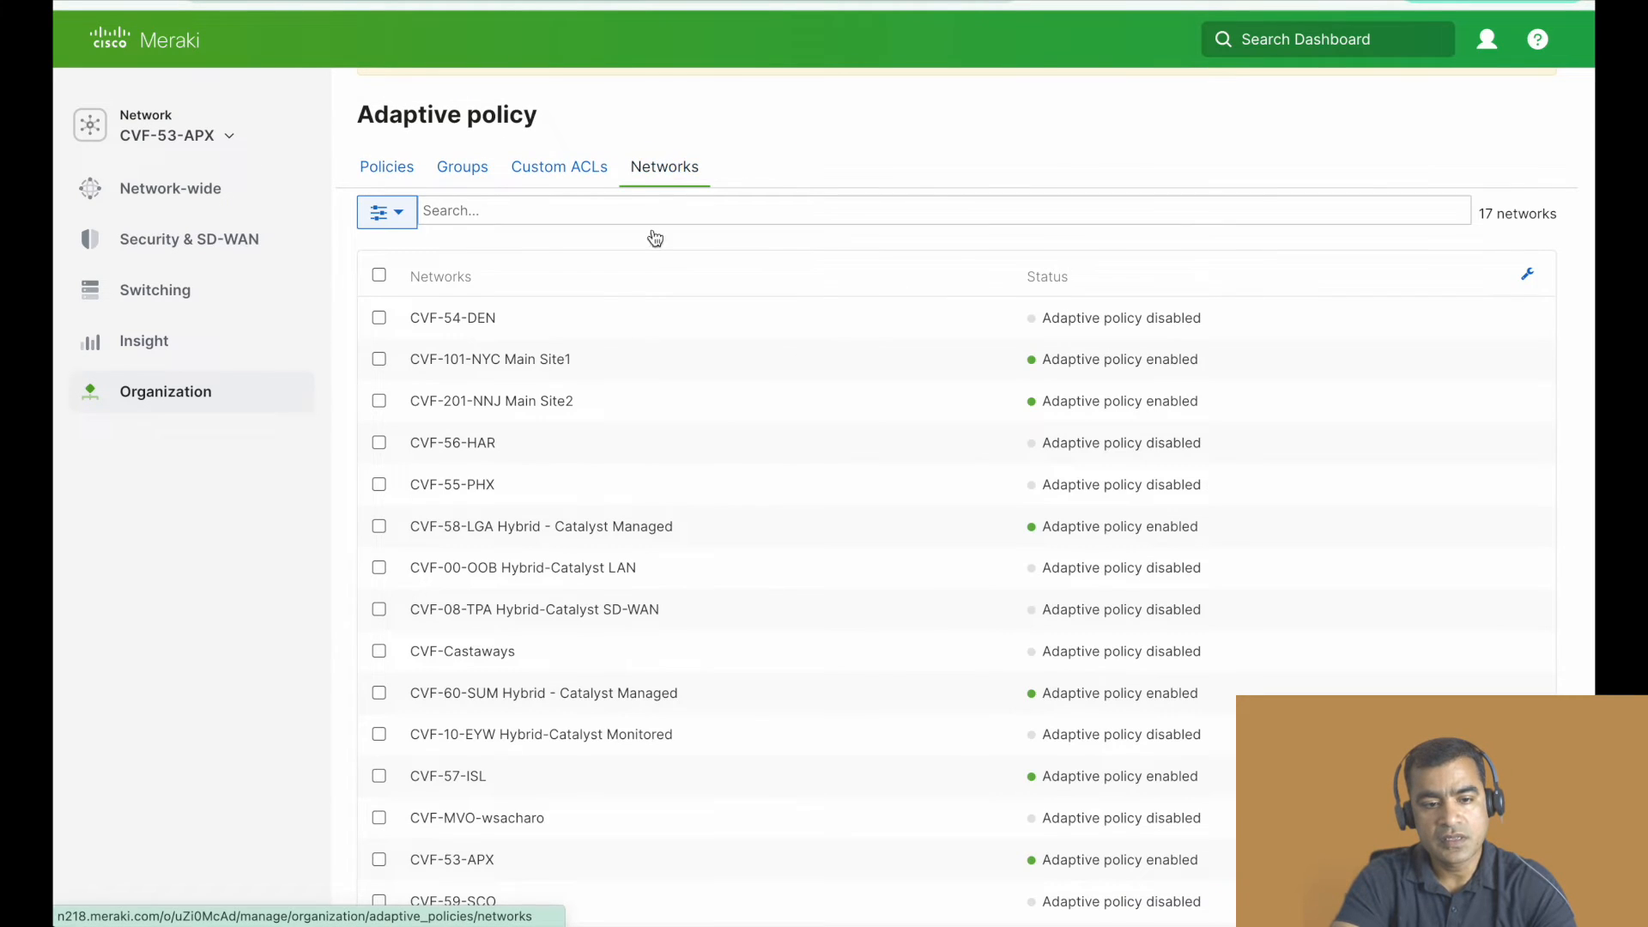
{"action": "scroll", "coordinate": [560, 643], "scroll_direction": "down", "scroll_amount": 5}
{"action": "left_click", "coordinate": [379, 612]}
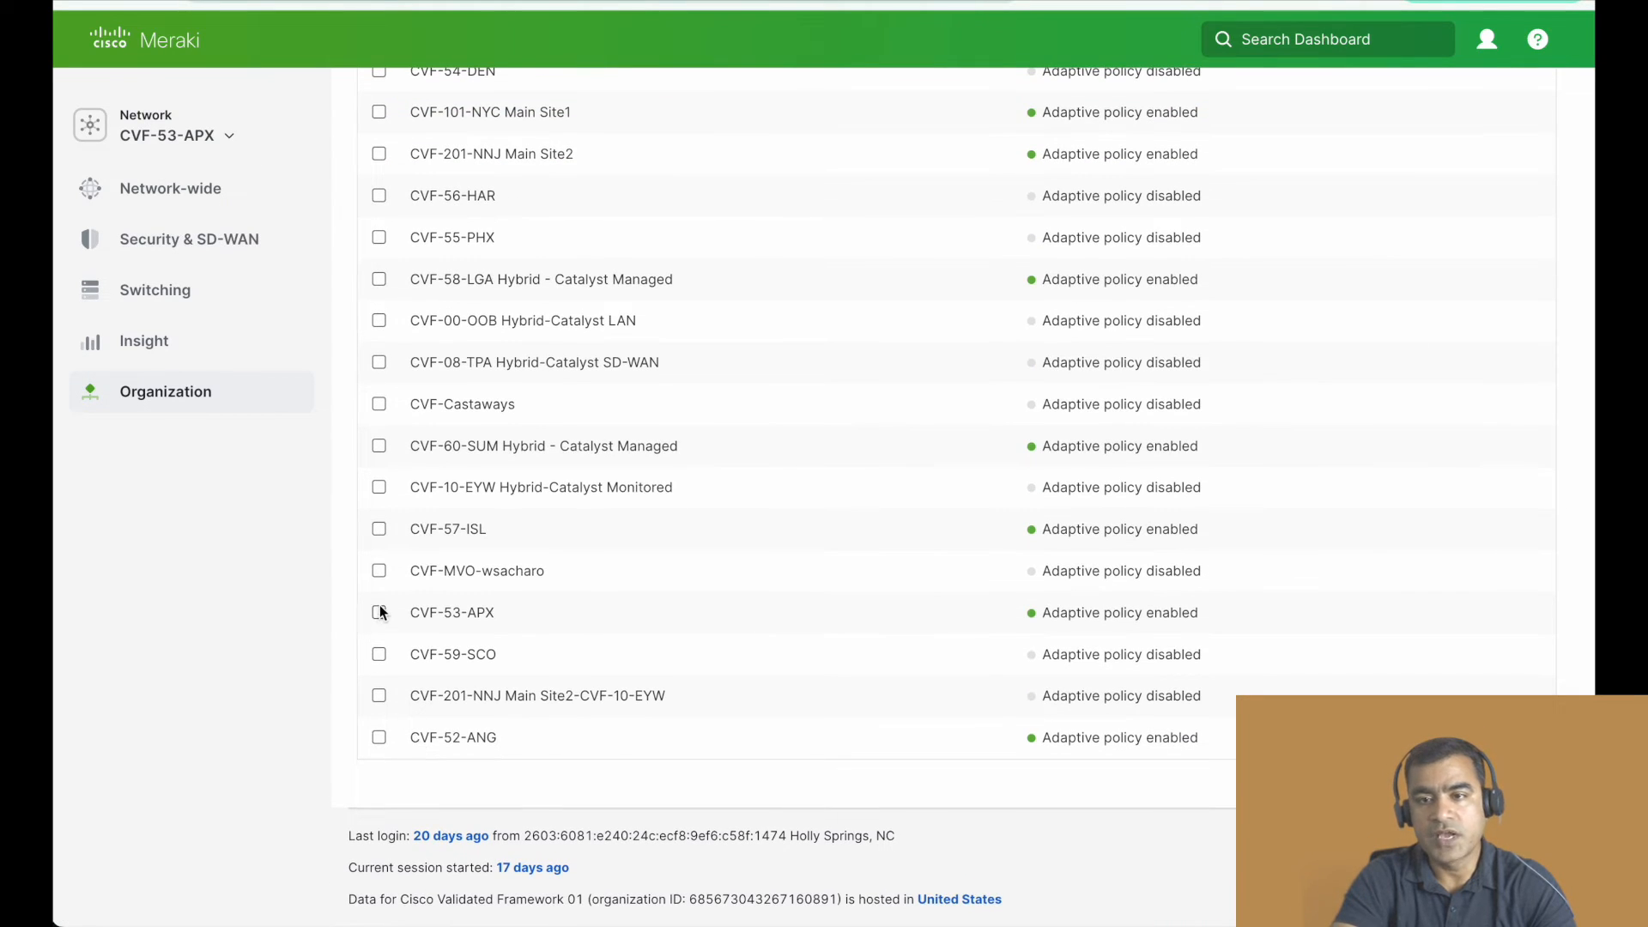
{"action": "scroll", "coordinate": [910, 552], "scroll_direction": "up", "scroll_amount": 4}
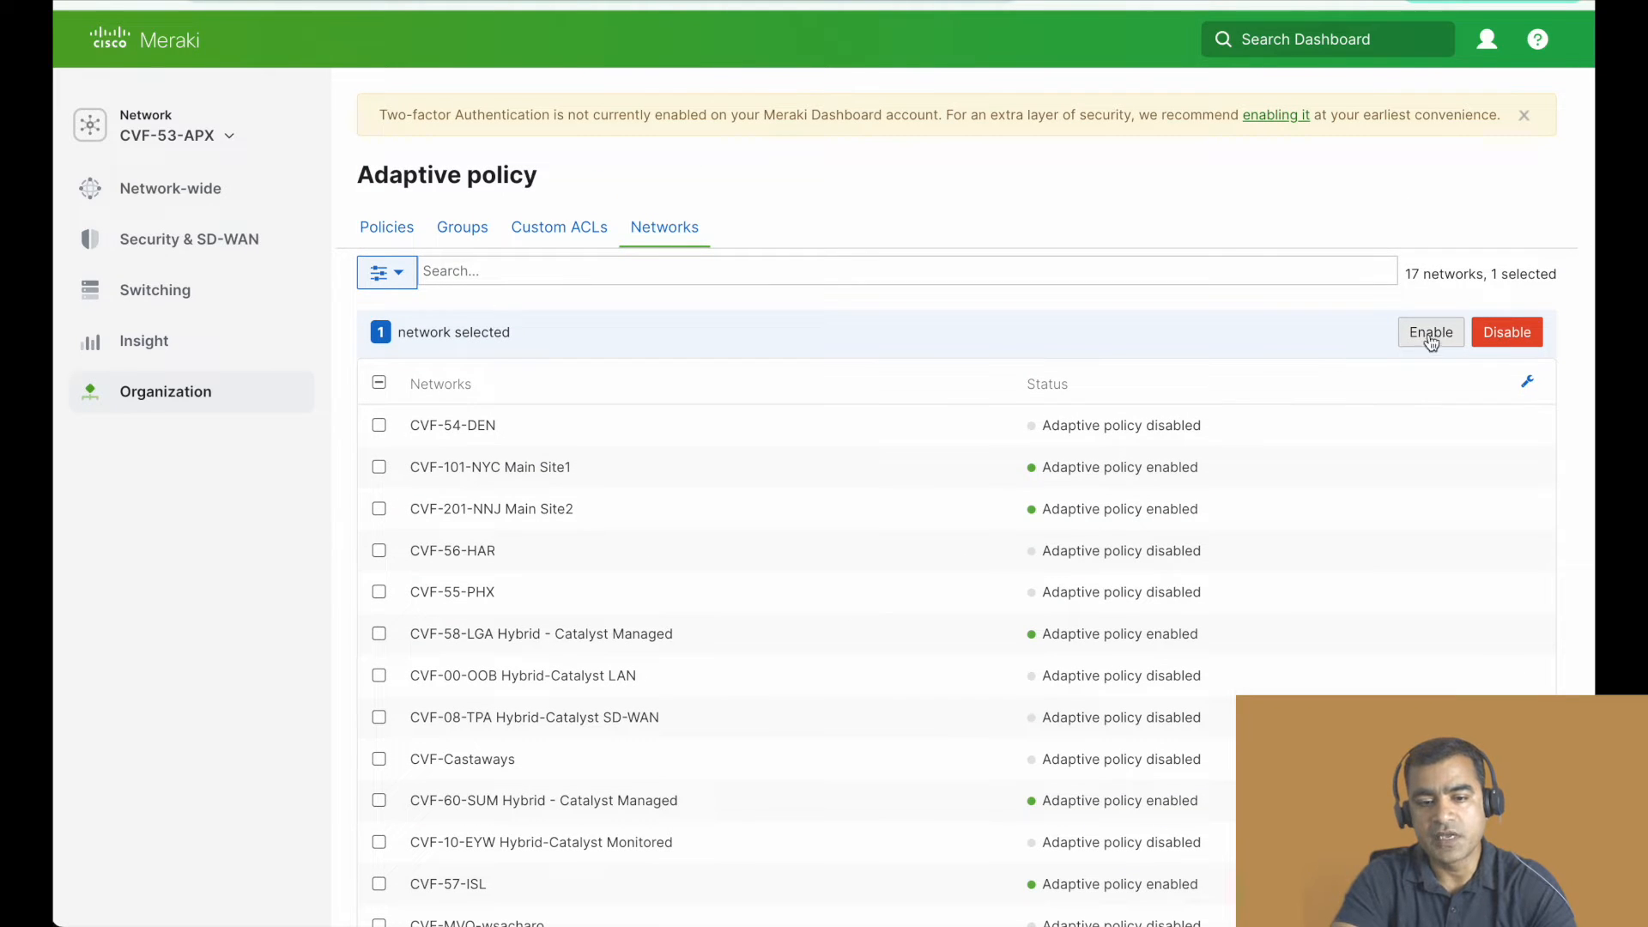
{"action": "scroll", "coordinate": [1365, 356], "scroll_direction": "down", "scroll_amount": 5}
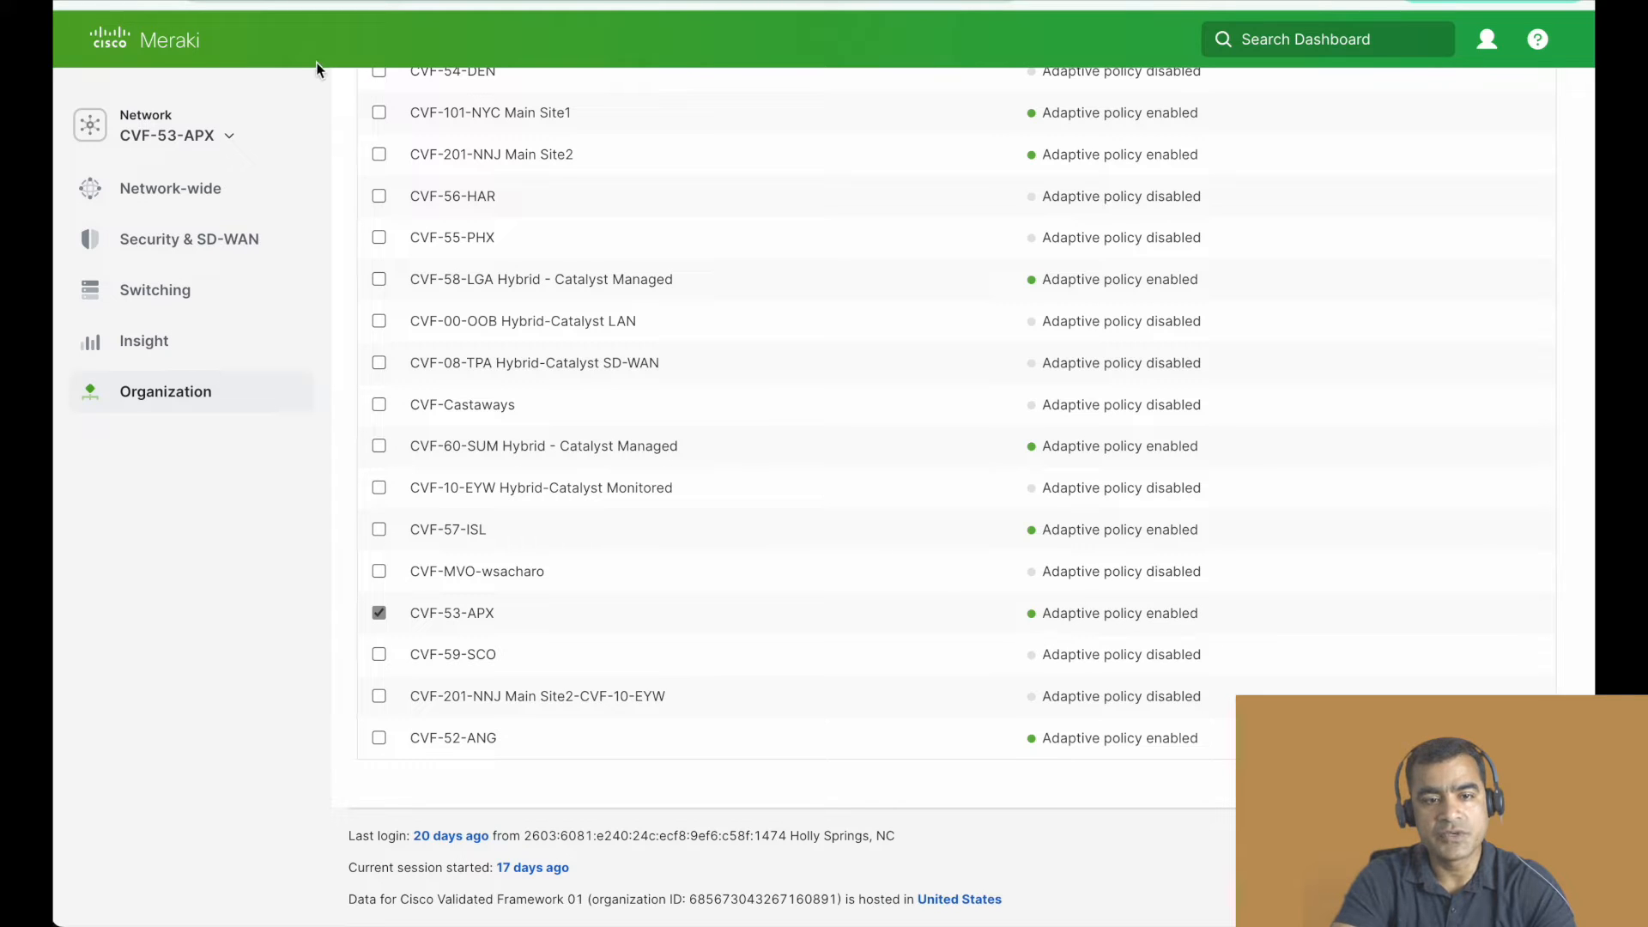
- Highlight the global access policy item in the outline slide, and return to Meraki to view the RADIUS servers in Organization settings
{"action": "left_click", "coordinate": [301, 2]}
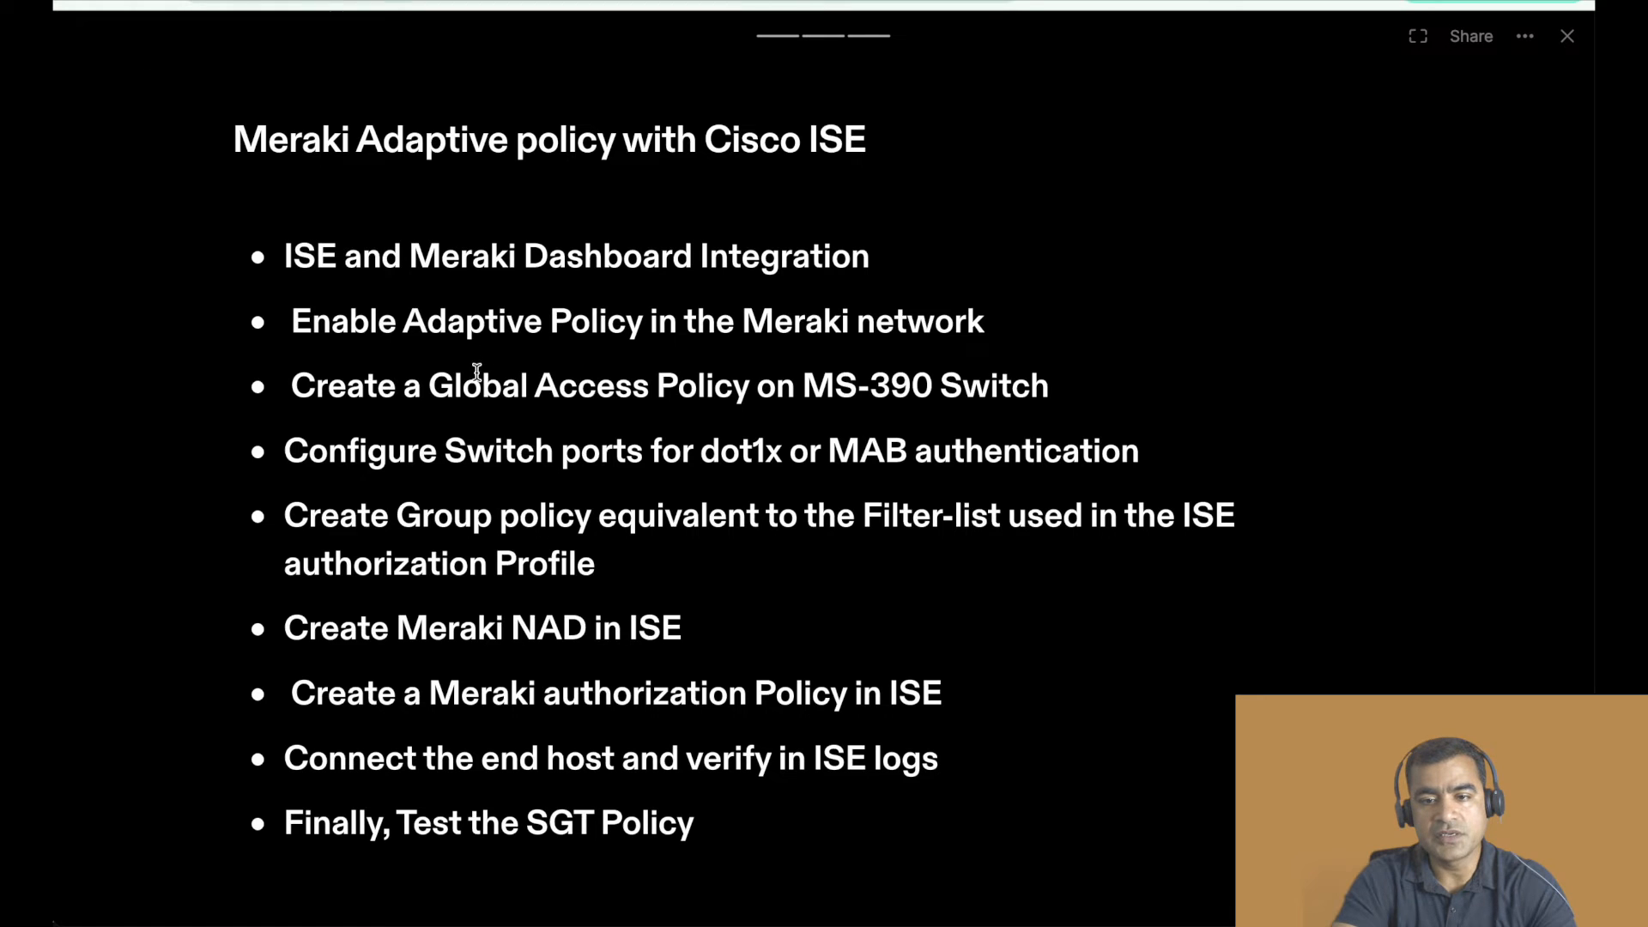
{"action": "left_click_drag", "start_coordinate": [1058, 394], "coordinate": [483, 388]}
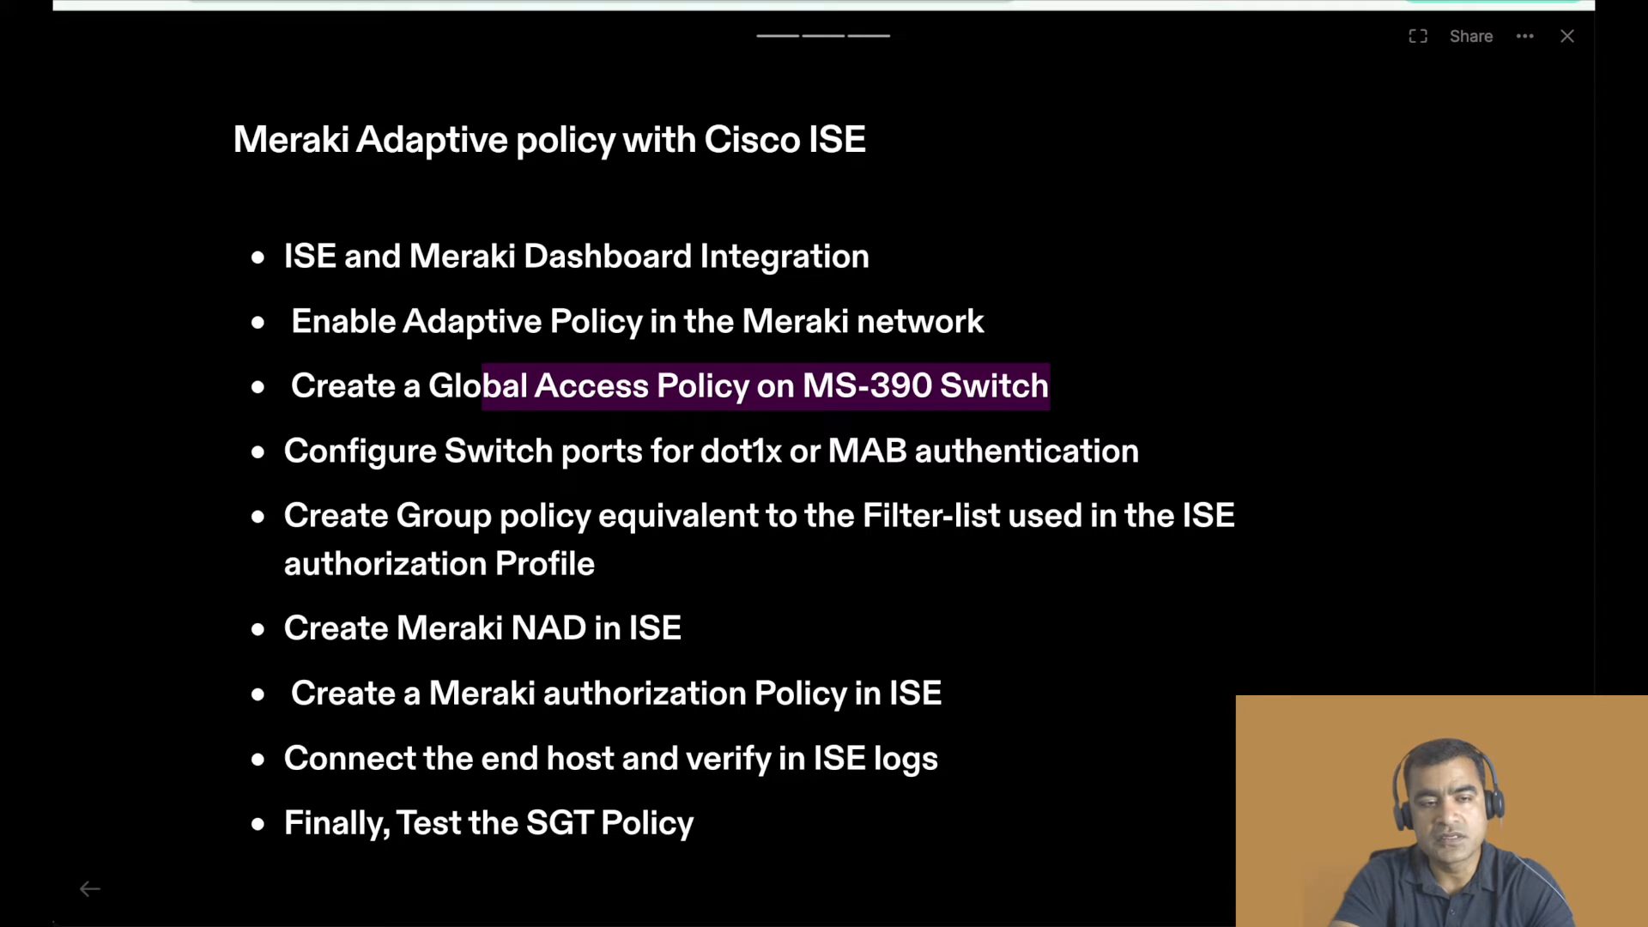
{"action": "left_click", "coordinate": [369, 0]}
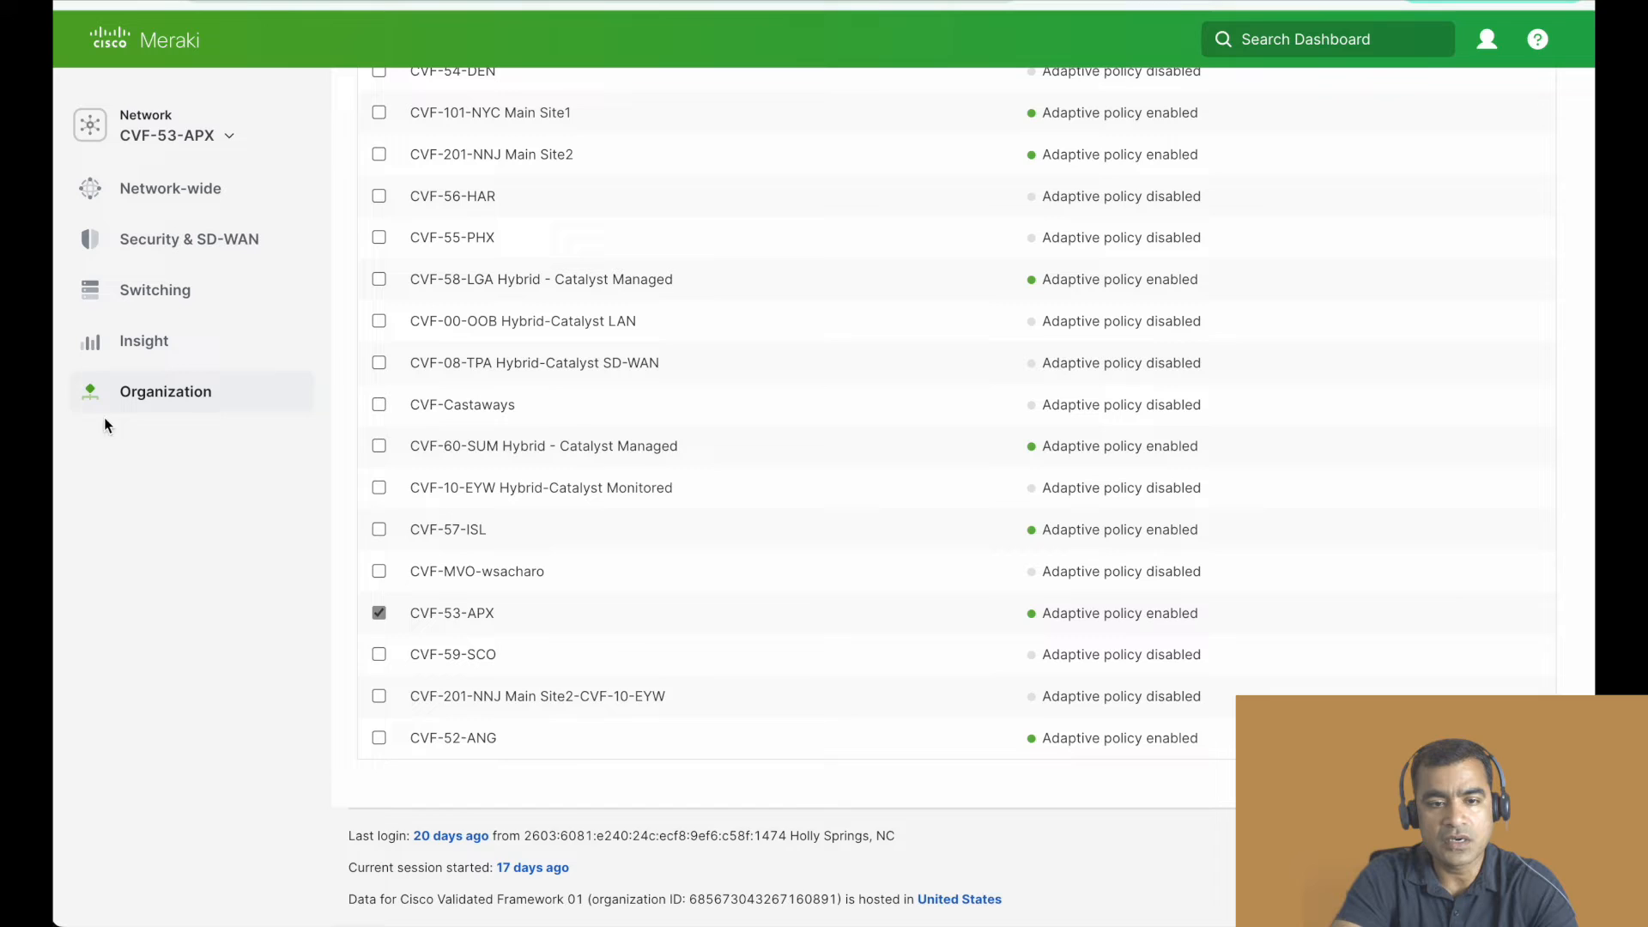
{"action": "mouse_move", "coordinate": [194, 403]}
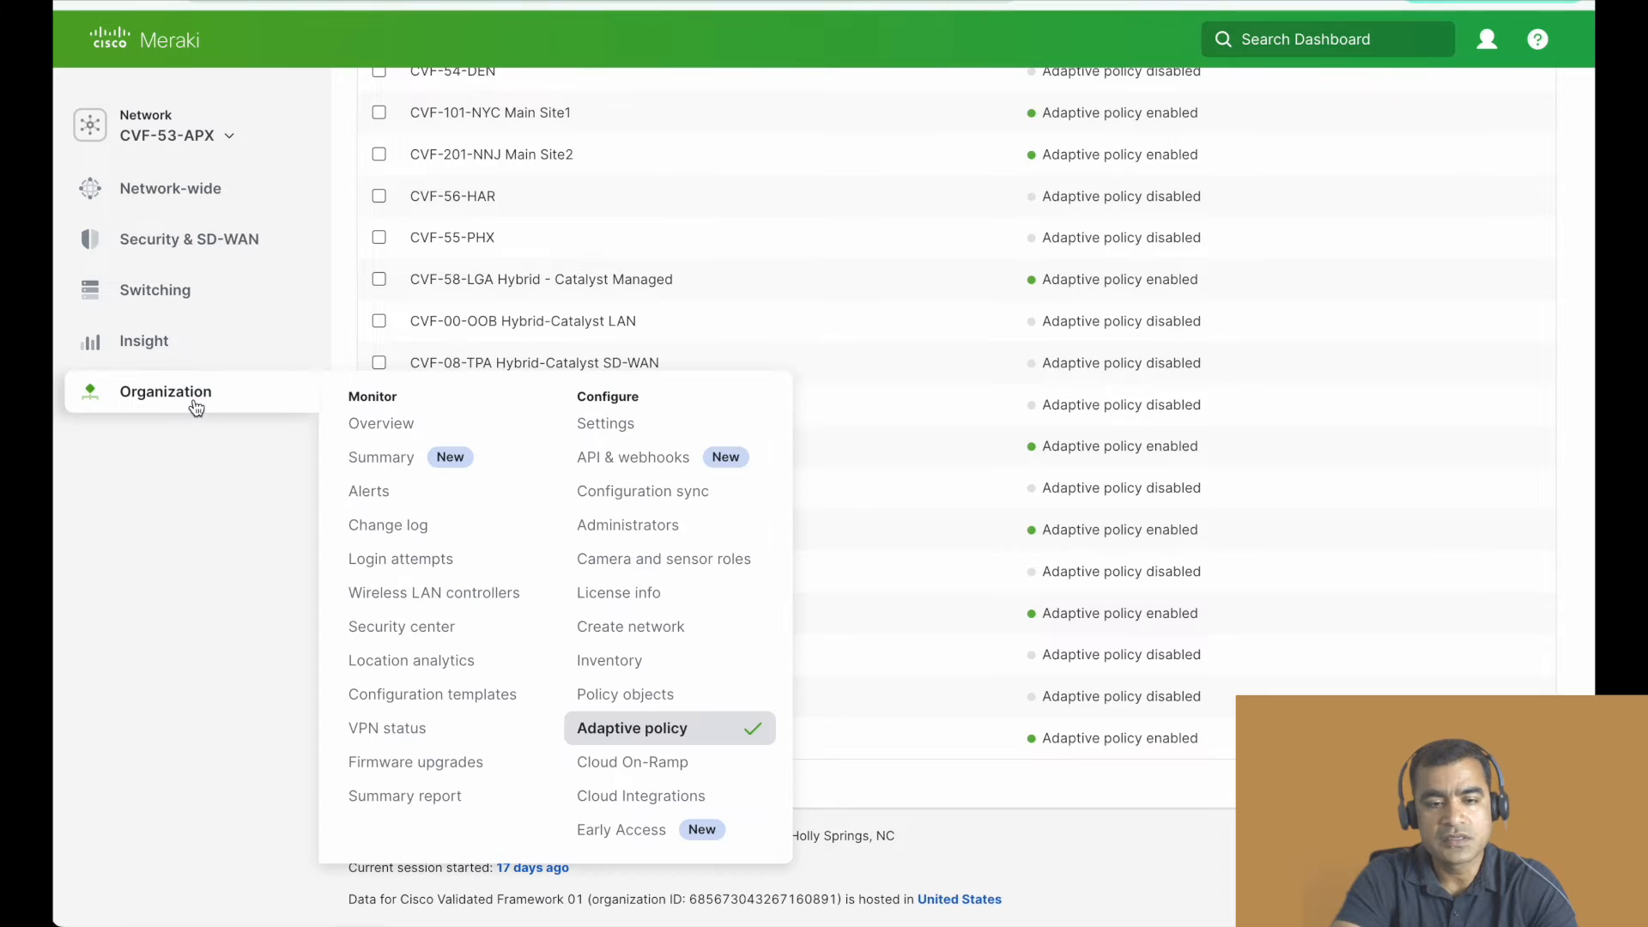
{"action": "left_click", "coordinate": [639, 434]}
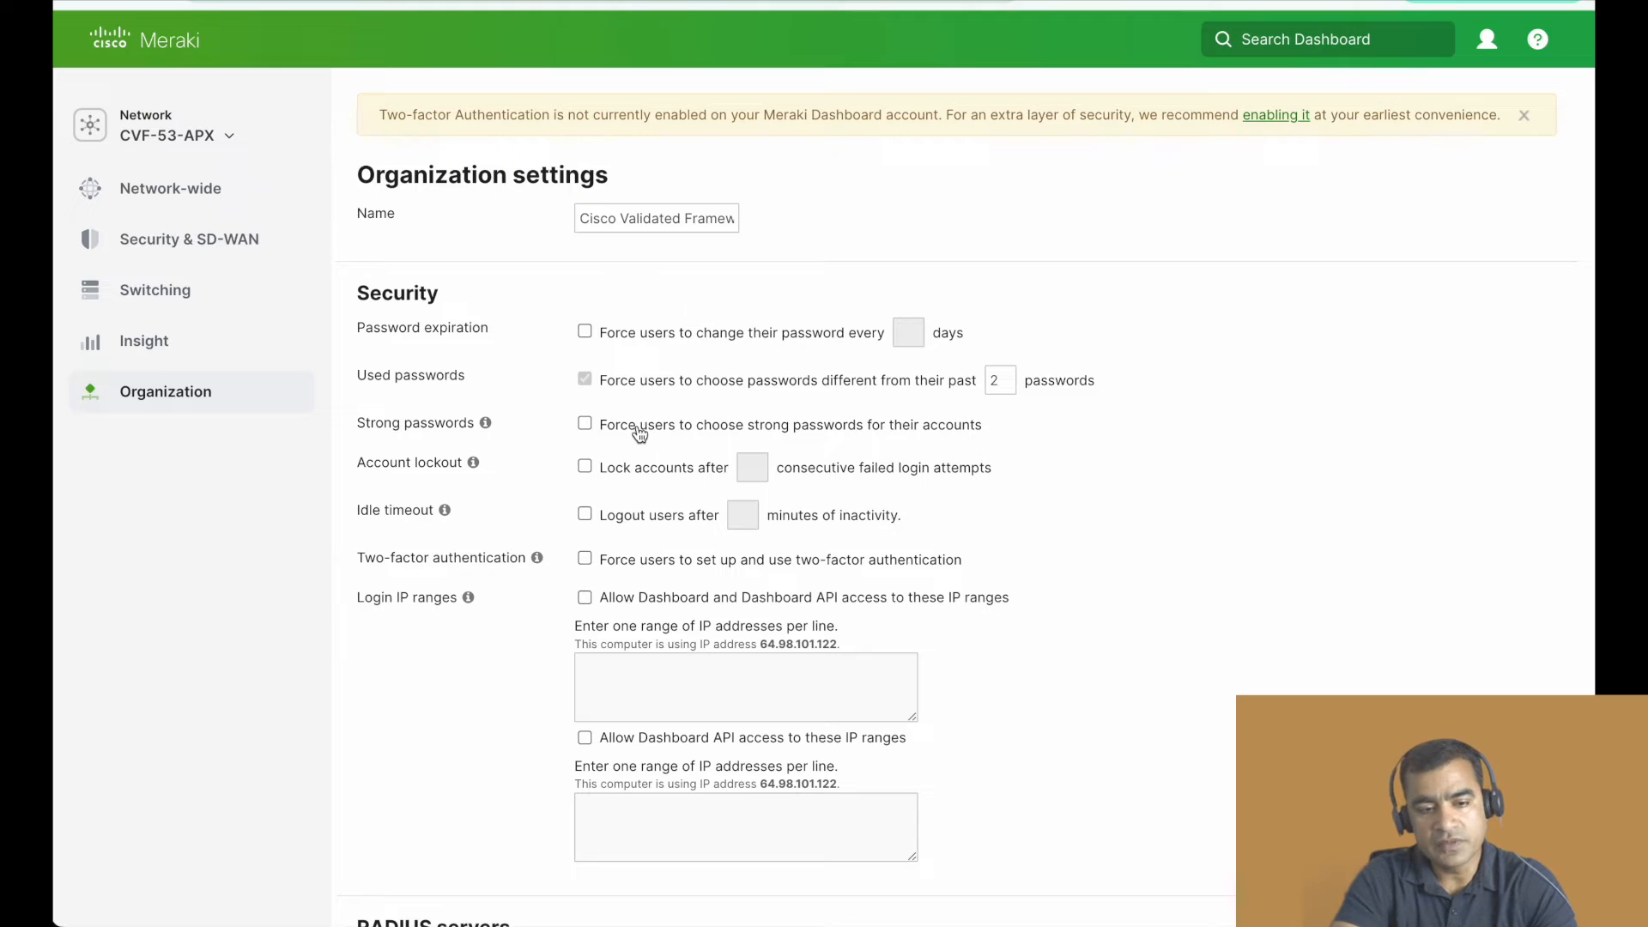
{"action": "scroll", "coordinate": [639, 434], "scroll_direction": "down", "scroll_amount": 10}
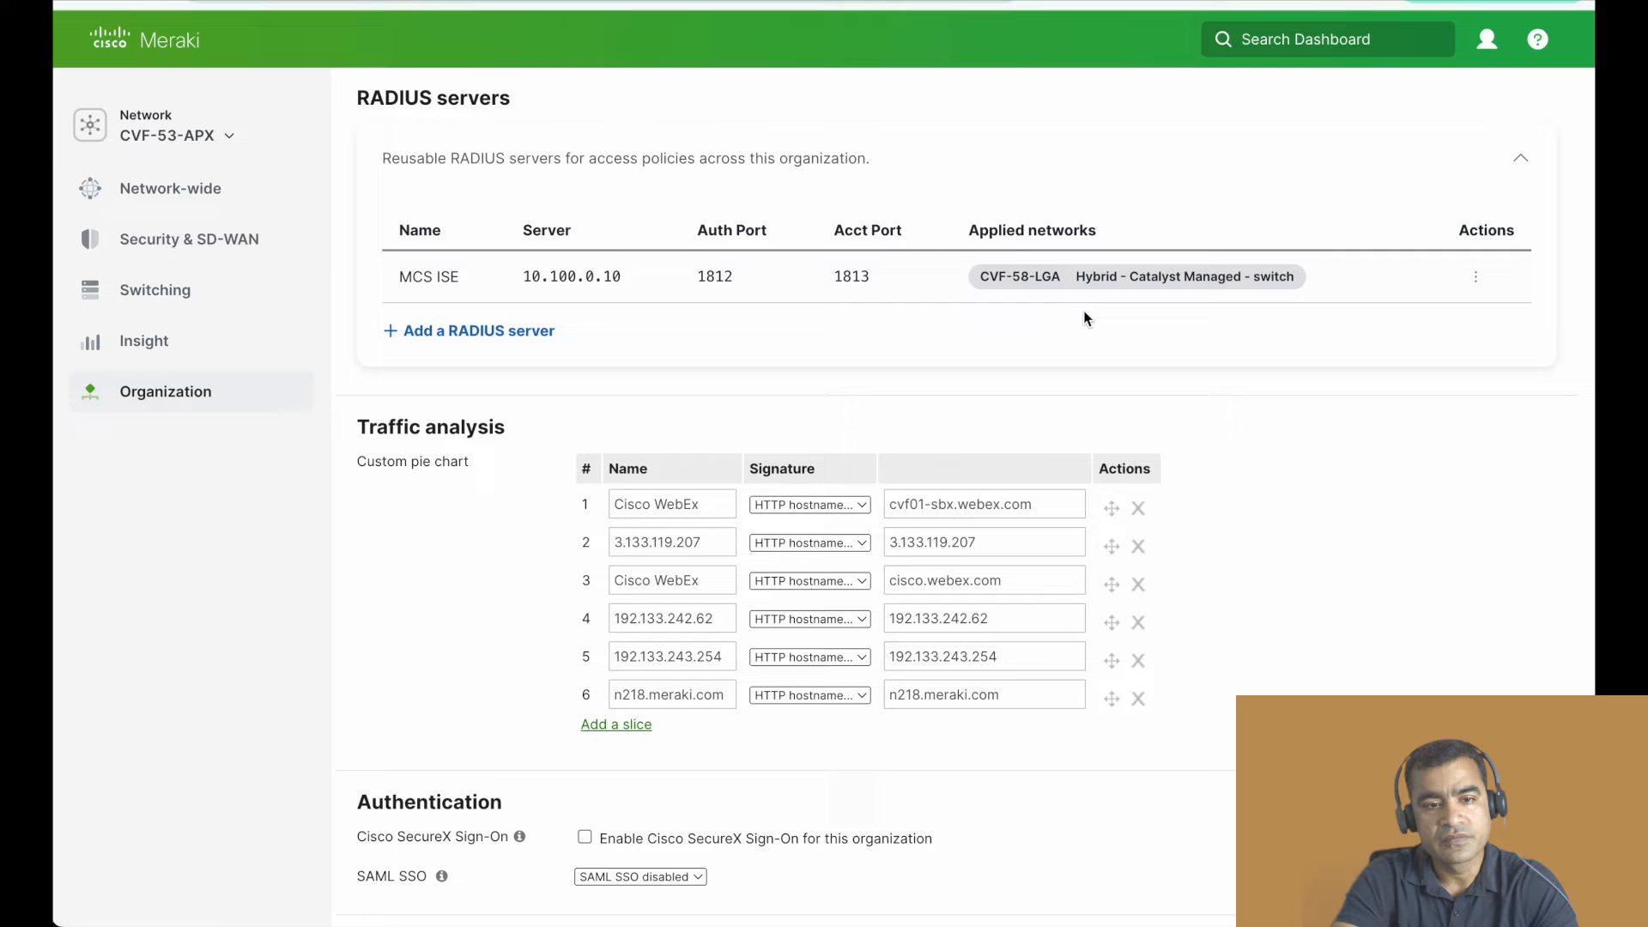
- Open the switching Access policies page for CVF-53-APX and check which RADIUS servers can be chosen for Radius_Auth
{"action": "scroll", "coordinate": [1074, 310], "scroll_direction": "down", "scroll_amount": 6}
{"action": "scroll", "coordinate": [1075, 311], "scroll_direction": "up", "scroll_amount": 9}
{"action": "mouse_move", "coordinate": [134, 309]}
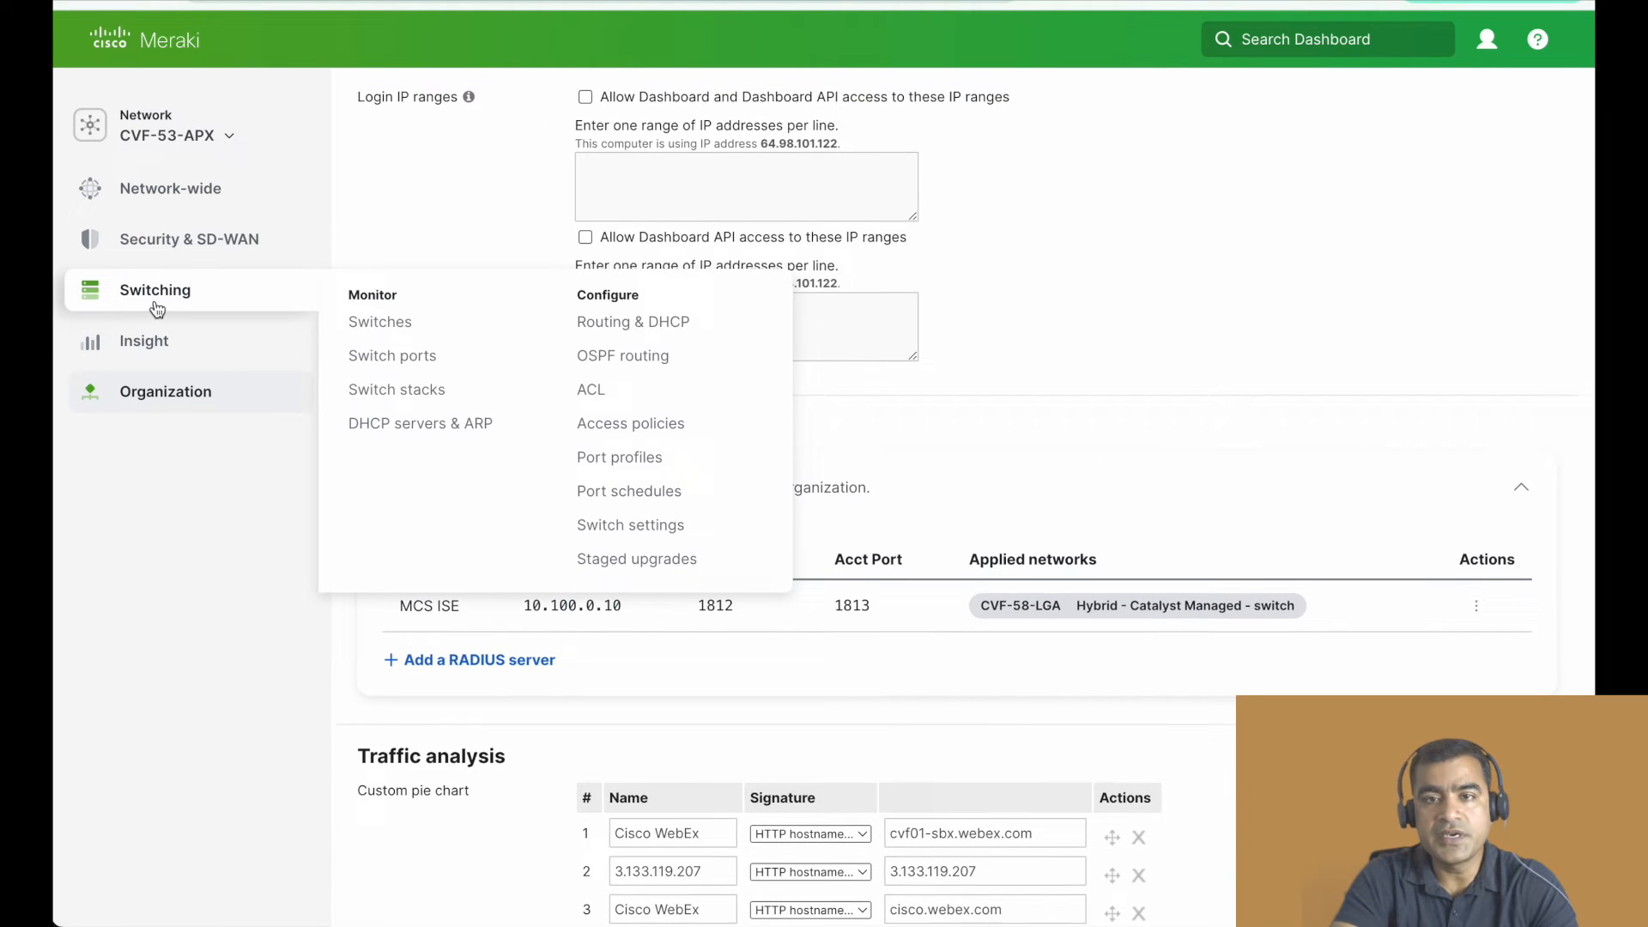
{"action": "left_click", "coordinate": [635, 423]}
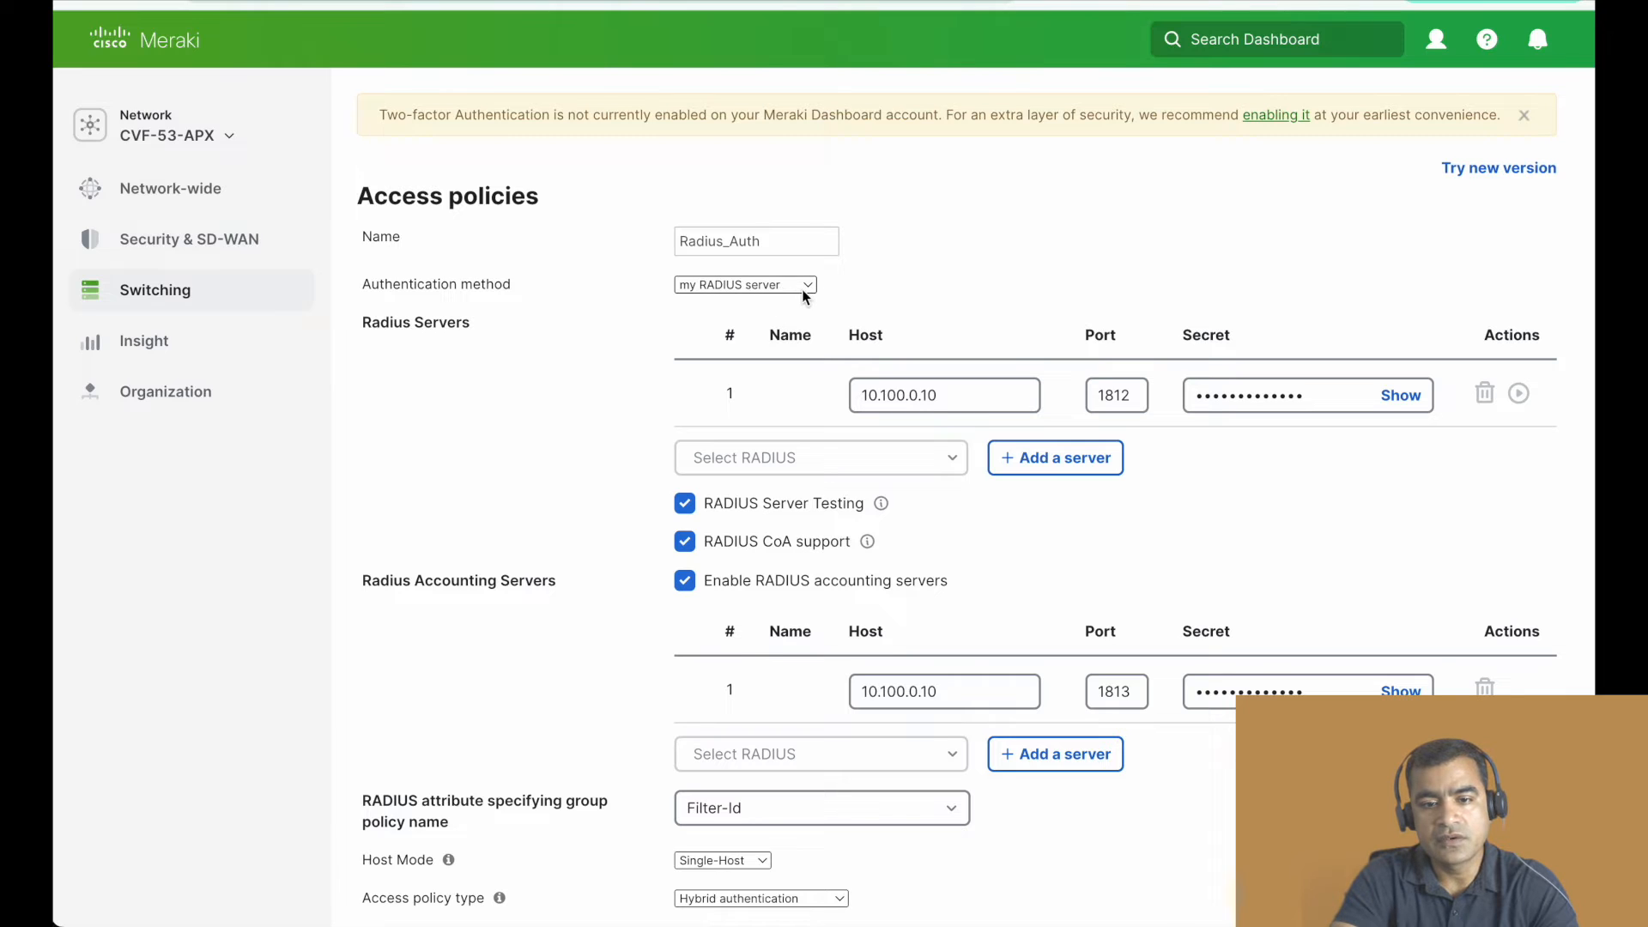
{"action": "left_click", "coordinate": [915, 460]}
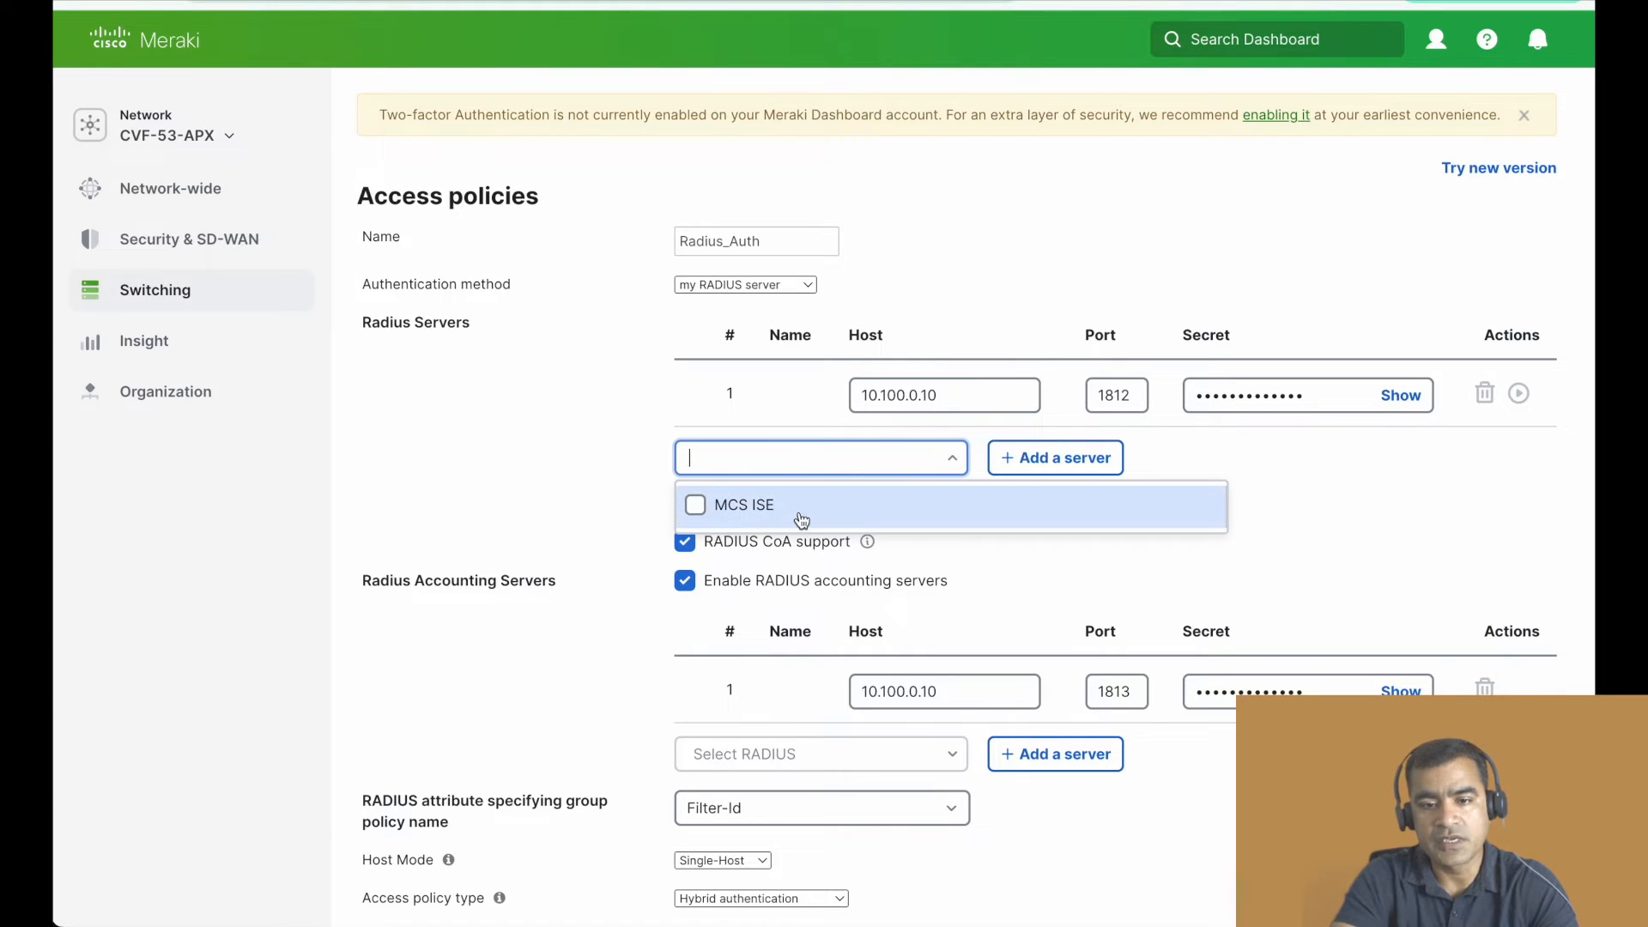
{"action": "left_click", "coordinate": [1017, 248]}
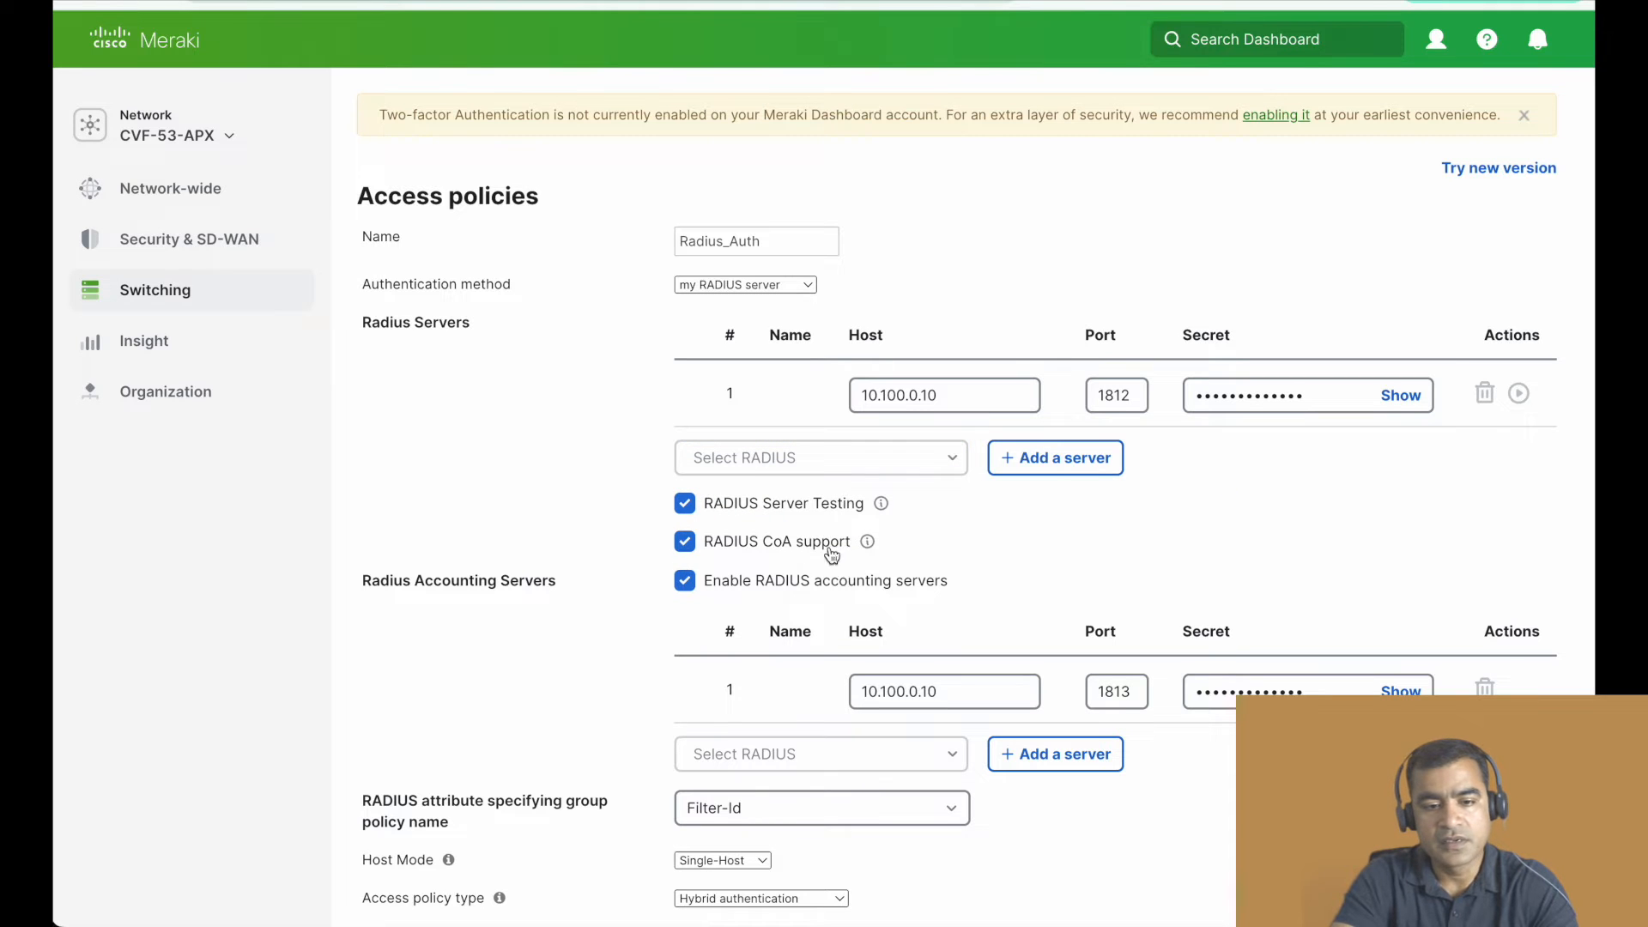
- Add another access policy below Radius_Auth and look over its default settings
{"action": "scroll", "coordinate": [753, 611], "scroll_direction": "down", "scroll_amount": 10}
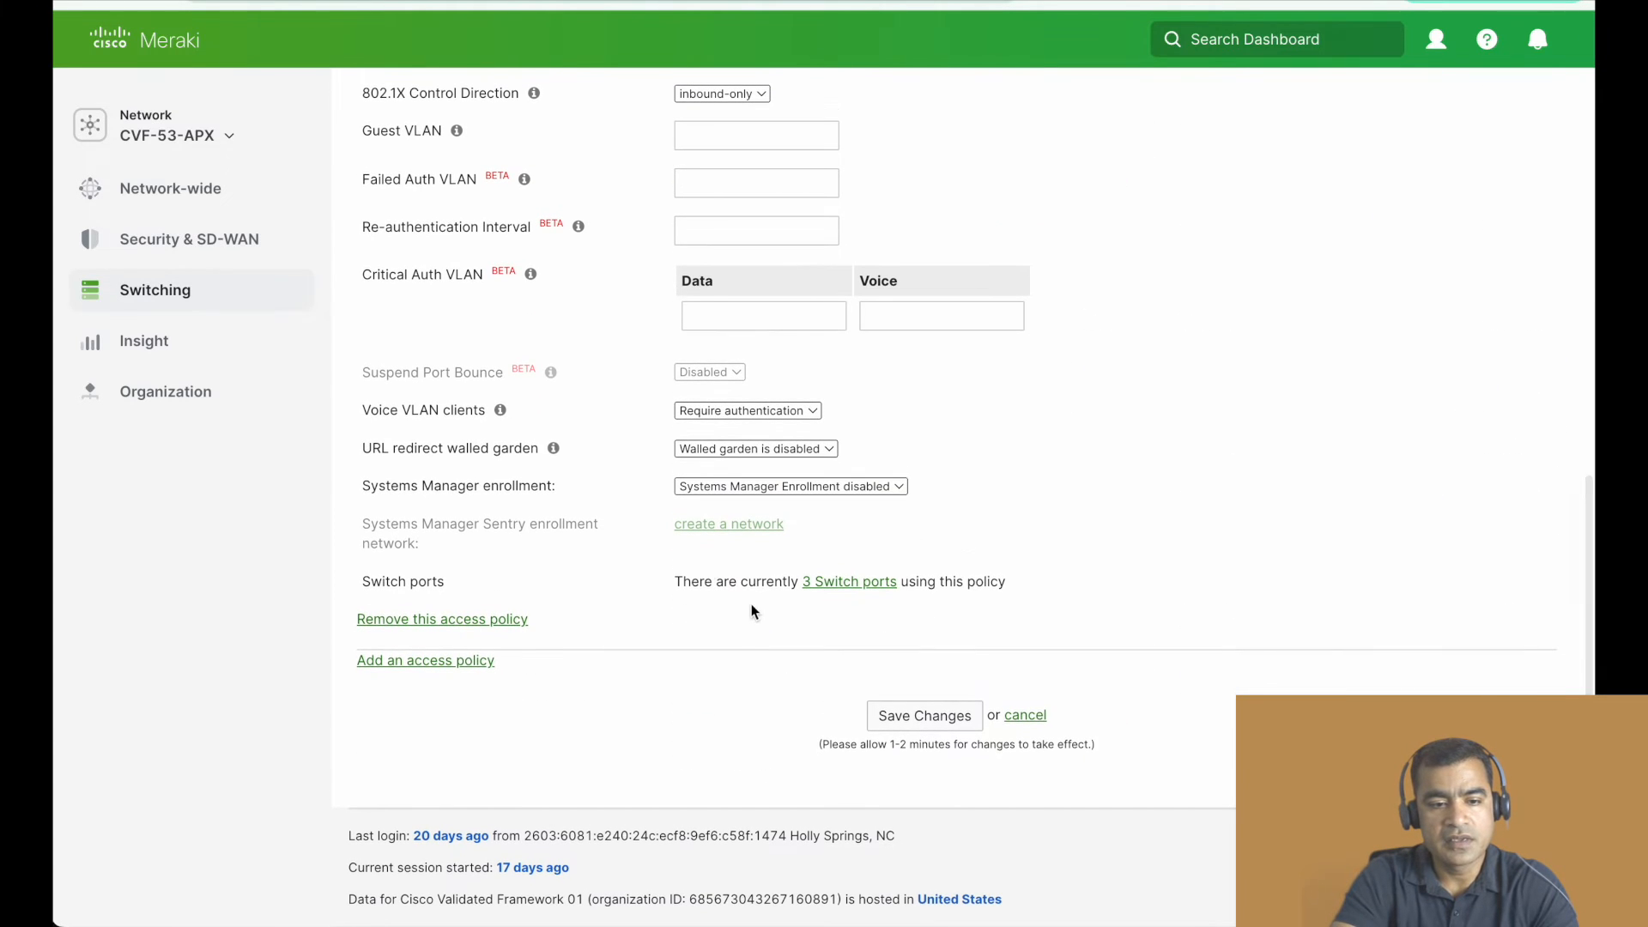
{"action": "left_click", "coordinate": [464, 662]}
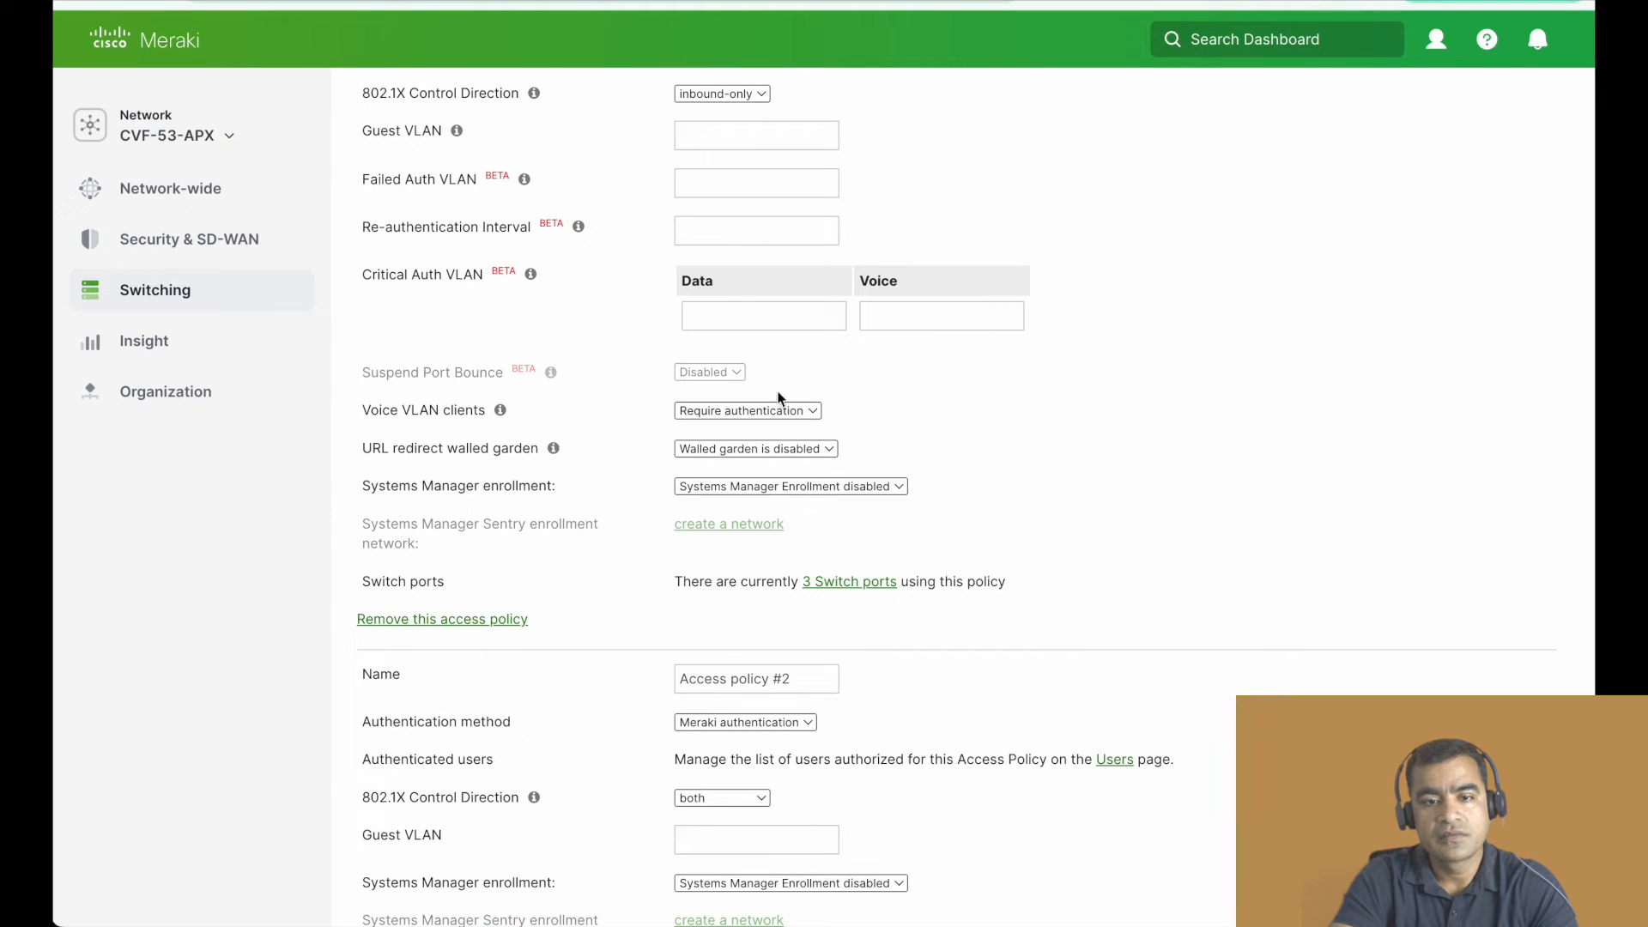
{"action": "scroll", "coordinate": [740, 215], "scroll_direction": "up", "scroll_amount": 10}
{"action": "scroll", "coordinate": [743, 215], "scroll_direction": "down", "scroll_amount": 4}
{"action": "scroll", "coordinate": [743, 215], "scroll_direction": "down", "scroll_amount": 7}
{"action": "scroll", "coordinate": [743, 215], "scroll_direction": "up", "scroll_amount": 2}
{"action": "scroll", "coordinate": [743, 216], "scroll_direction": "up", "scroll_amount": 3}
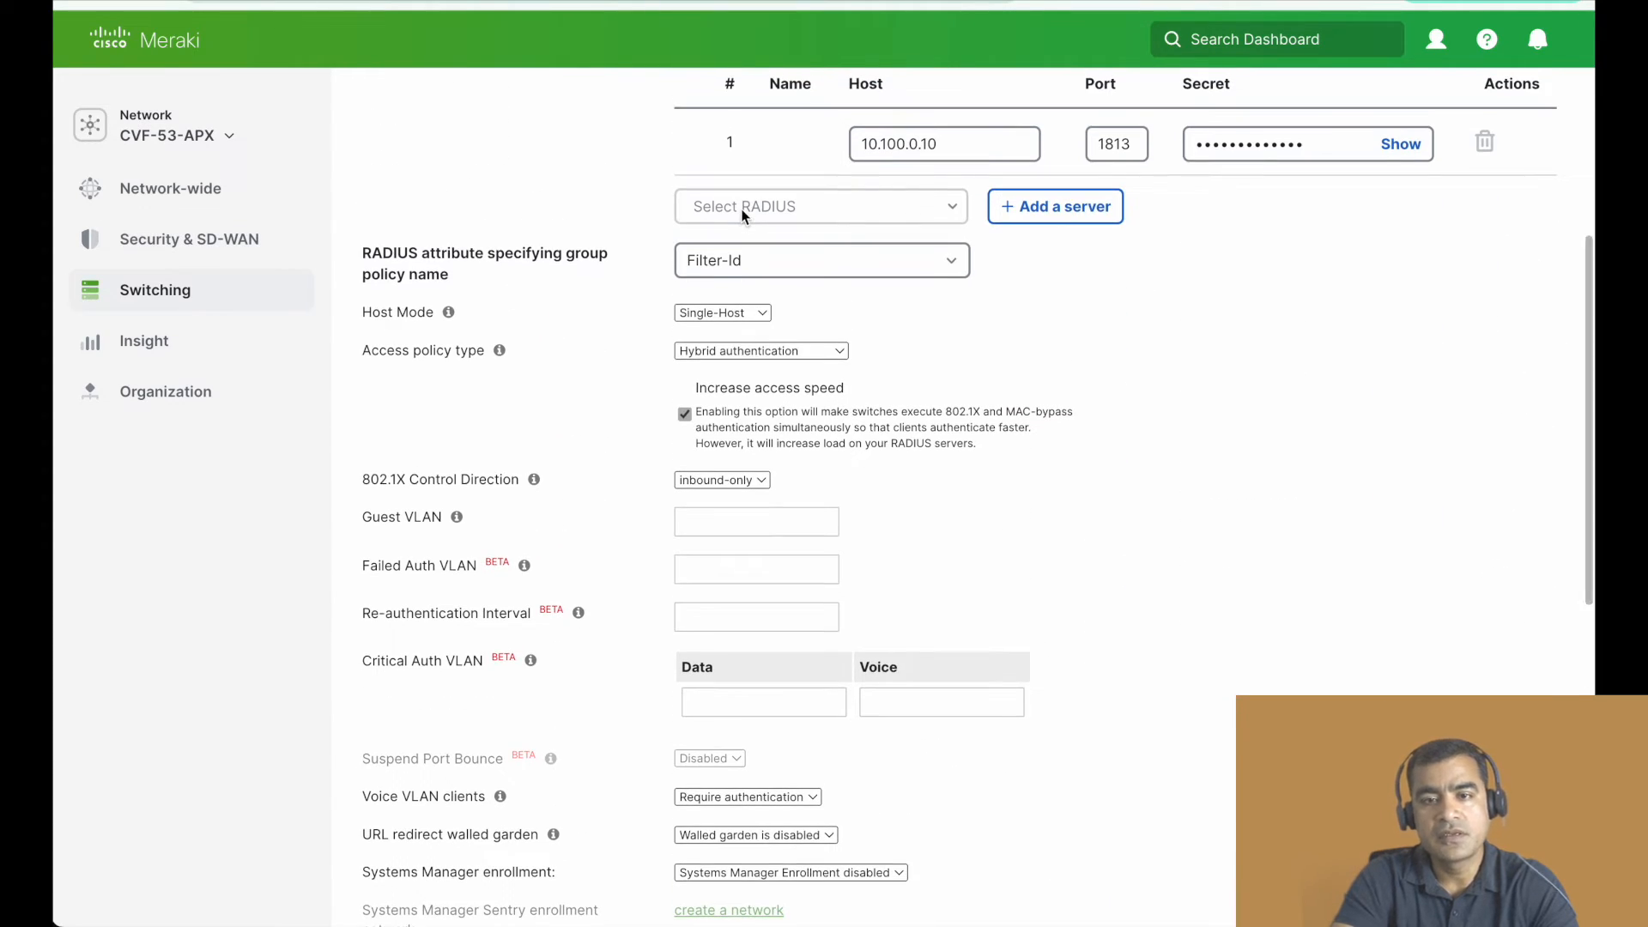
- Check which servers can be chosen under Radius Accounting Servers in the Radius_Auth policy
{"action": "scroll", "coordinate": [743, 216], "scroll_direction": "up", "scroll_amount": 1}
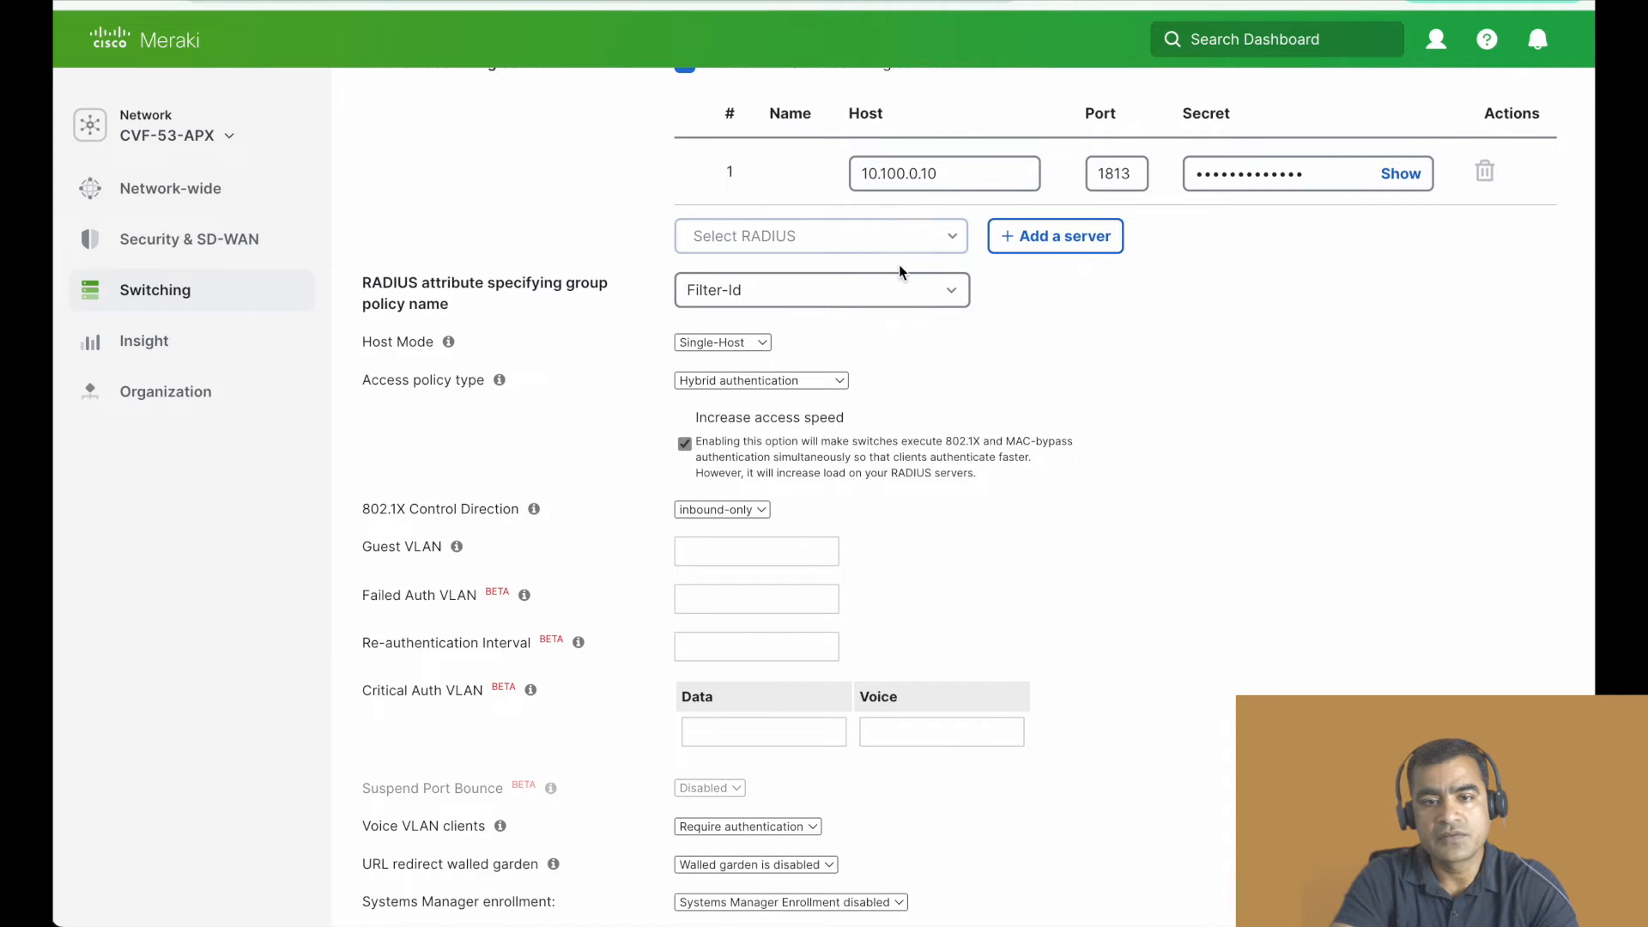
{"action": "left_click", "coordinate": [945, 239]}
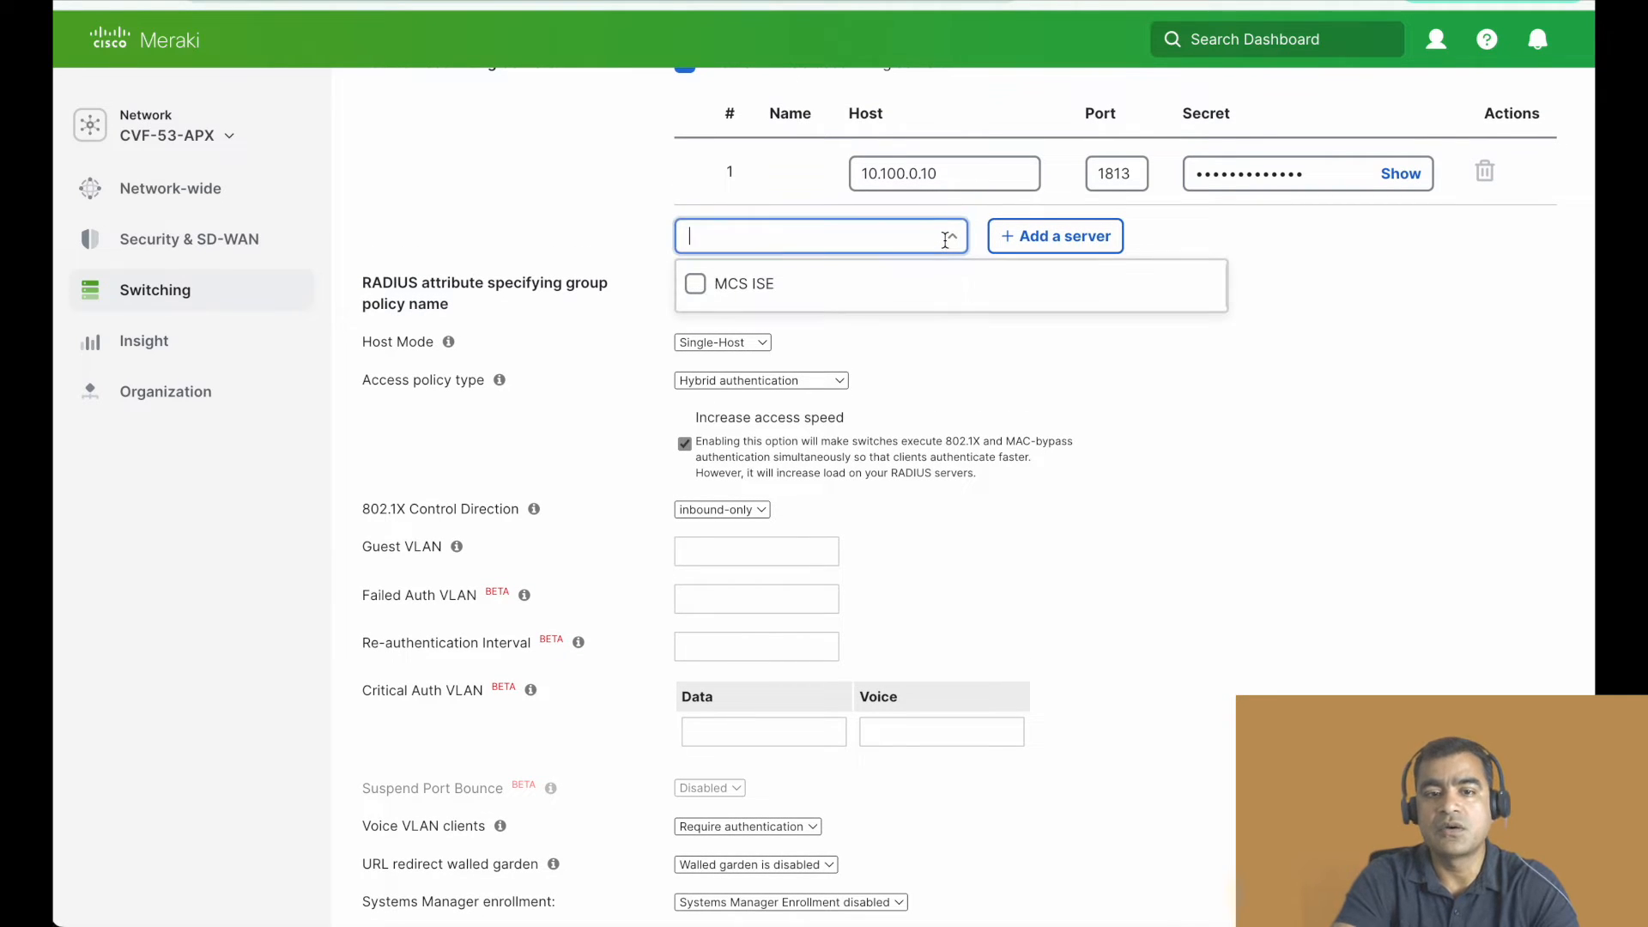
{"action": "left_click", "coordinate": [1071, 385]}
- Check the available choices for Access policy type and 802.1X Control Direction in the Radius_Auth policy
{"action": "scroll", "coordinate": [1069, 379], "scroll_direction": "down", "scroll_amount": 3}
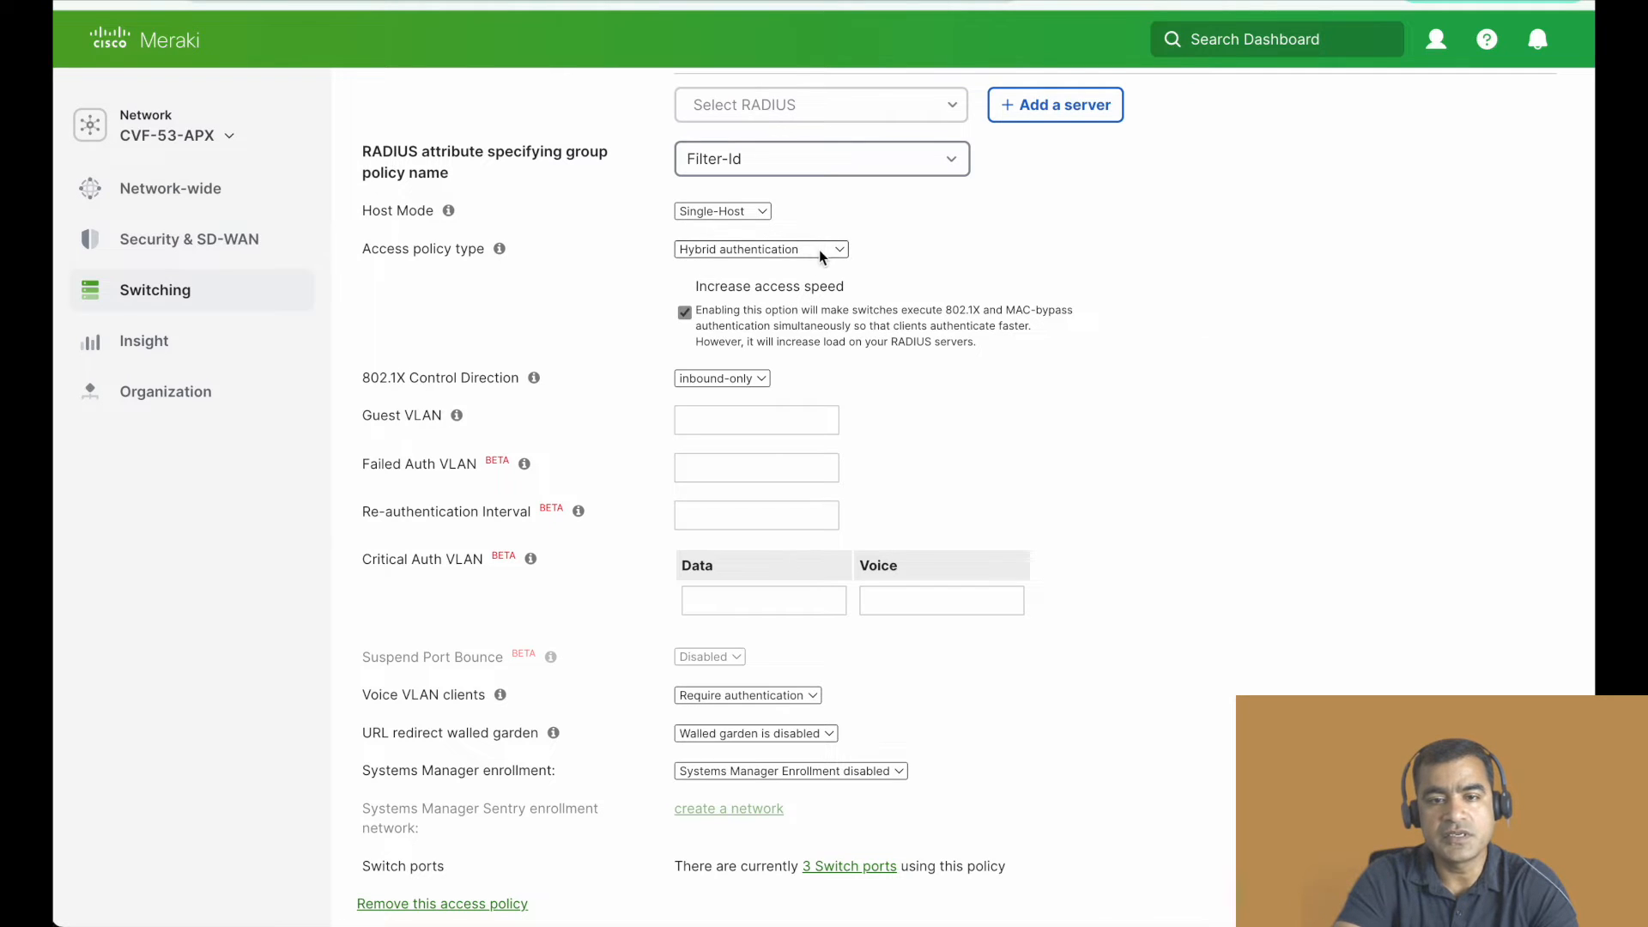
{"action": "left_click", "coordinate": [746, 251]}
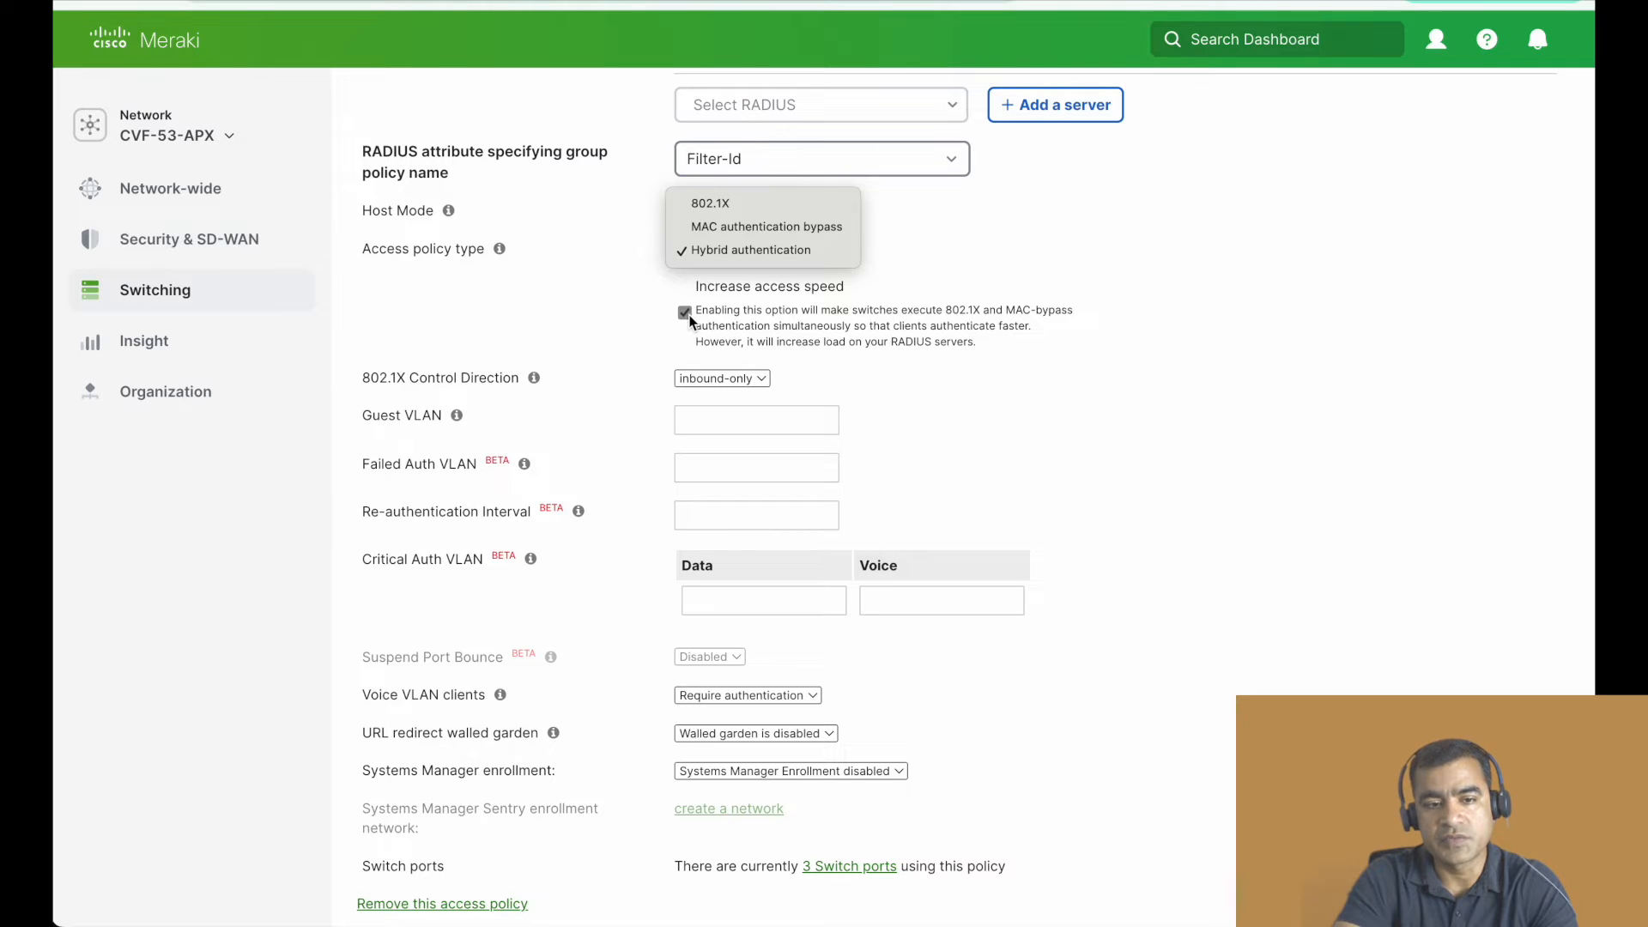
{"action": "left_click", "coordinate": [998, 300]}
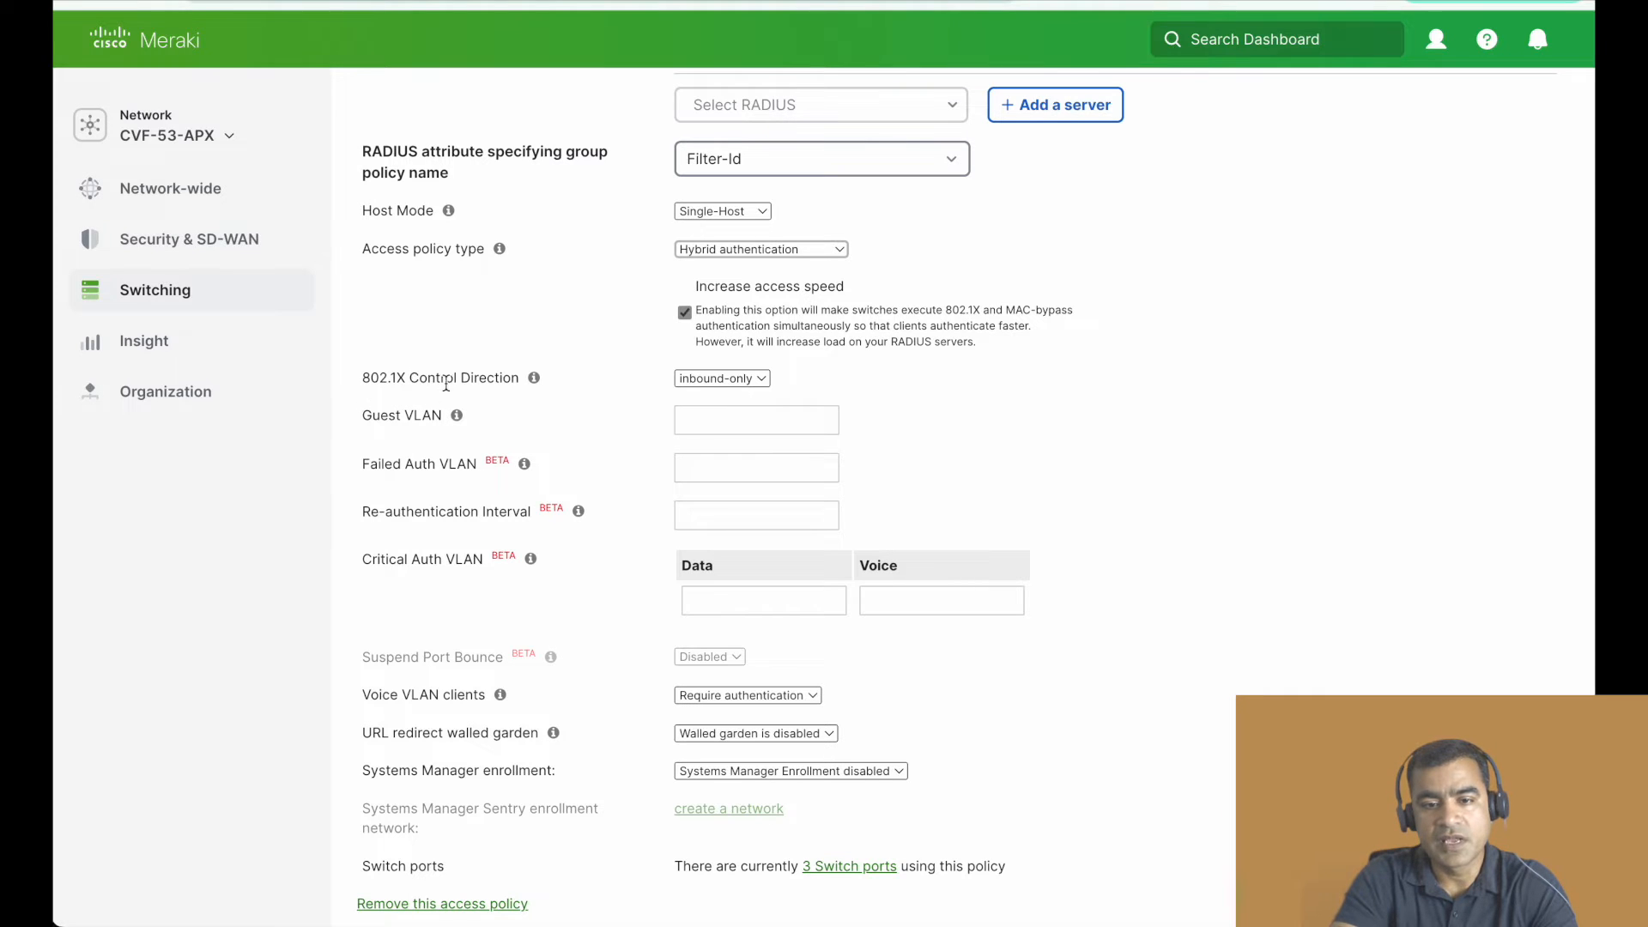
{"action": "left_click", "coordinate": [750, 381]}
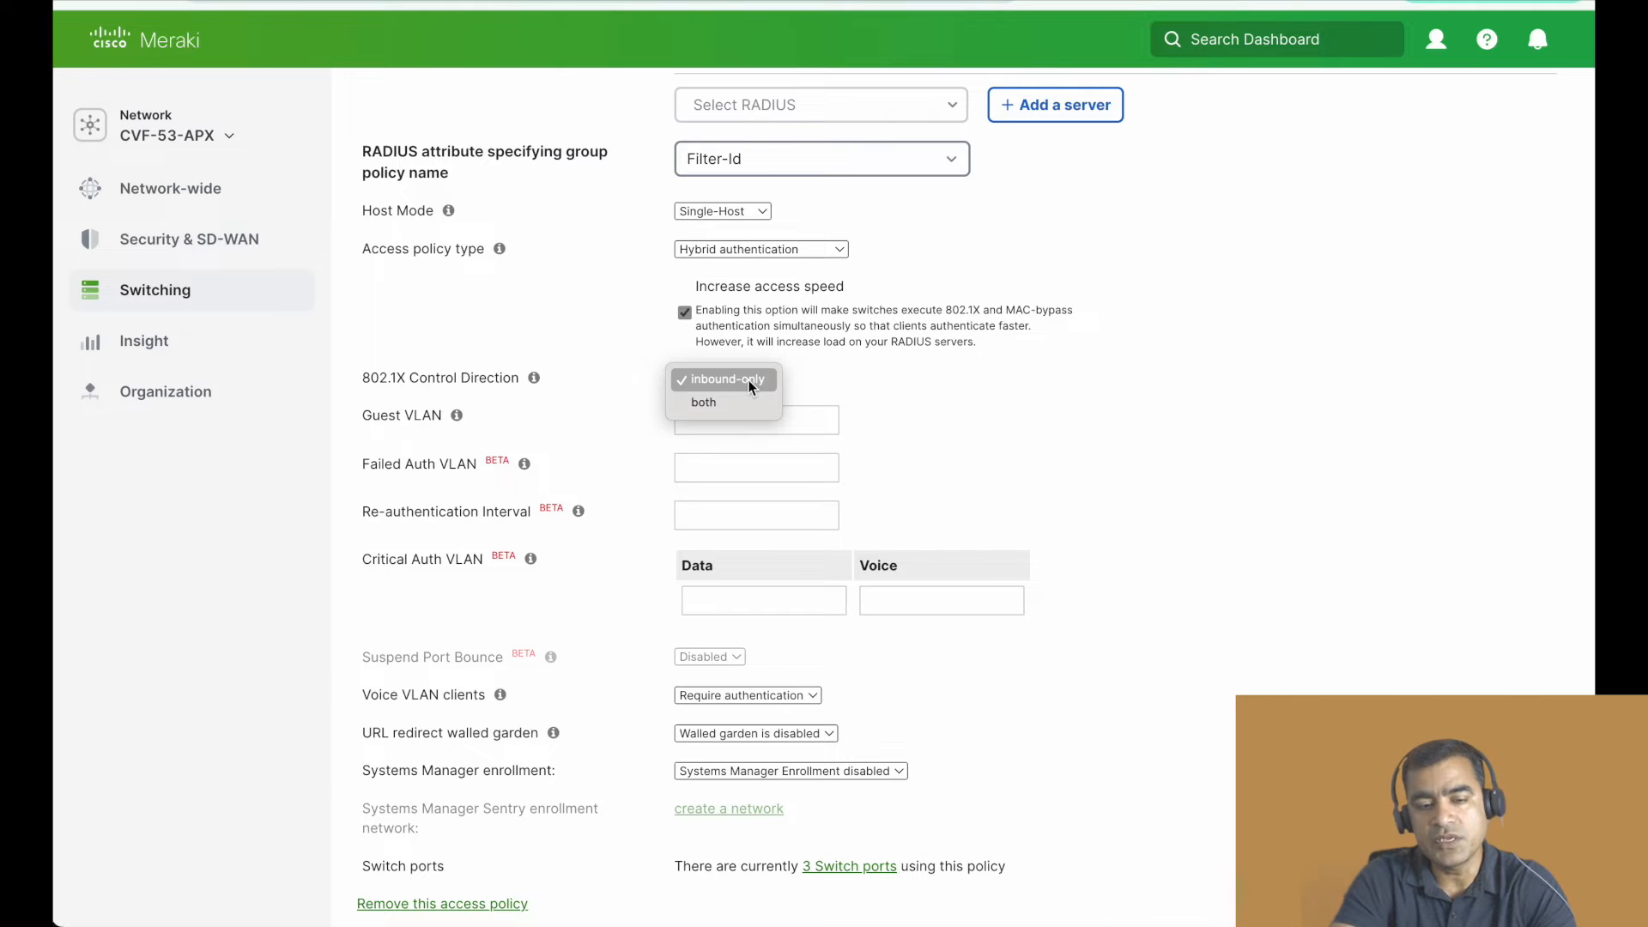
{"action": "left_click", "coordinate": [532, 330]}
{"action": "mouse_move", "coordinate": [535, 383]}
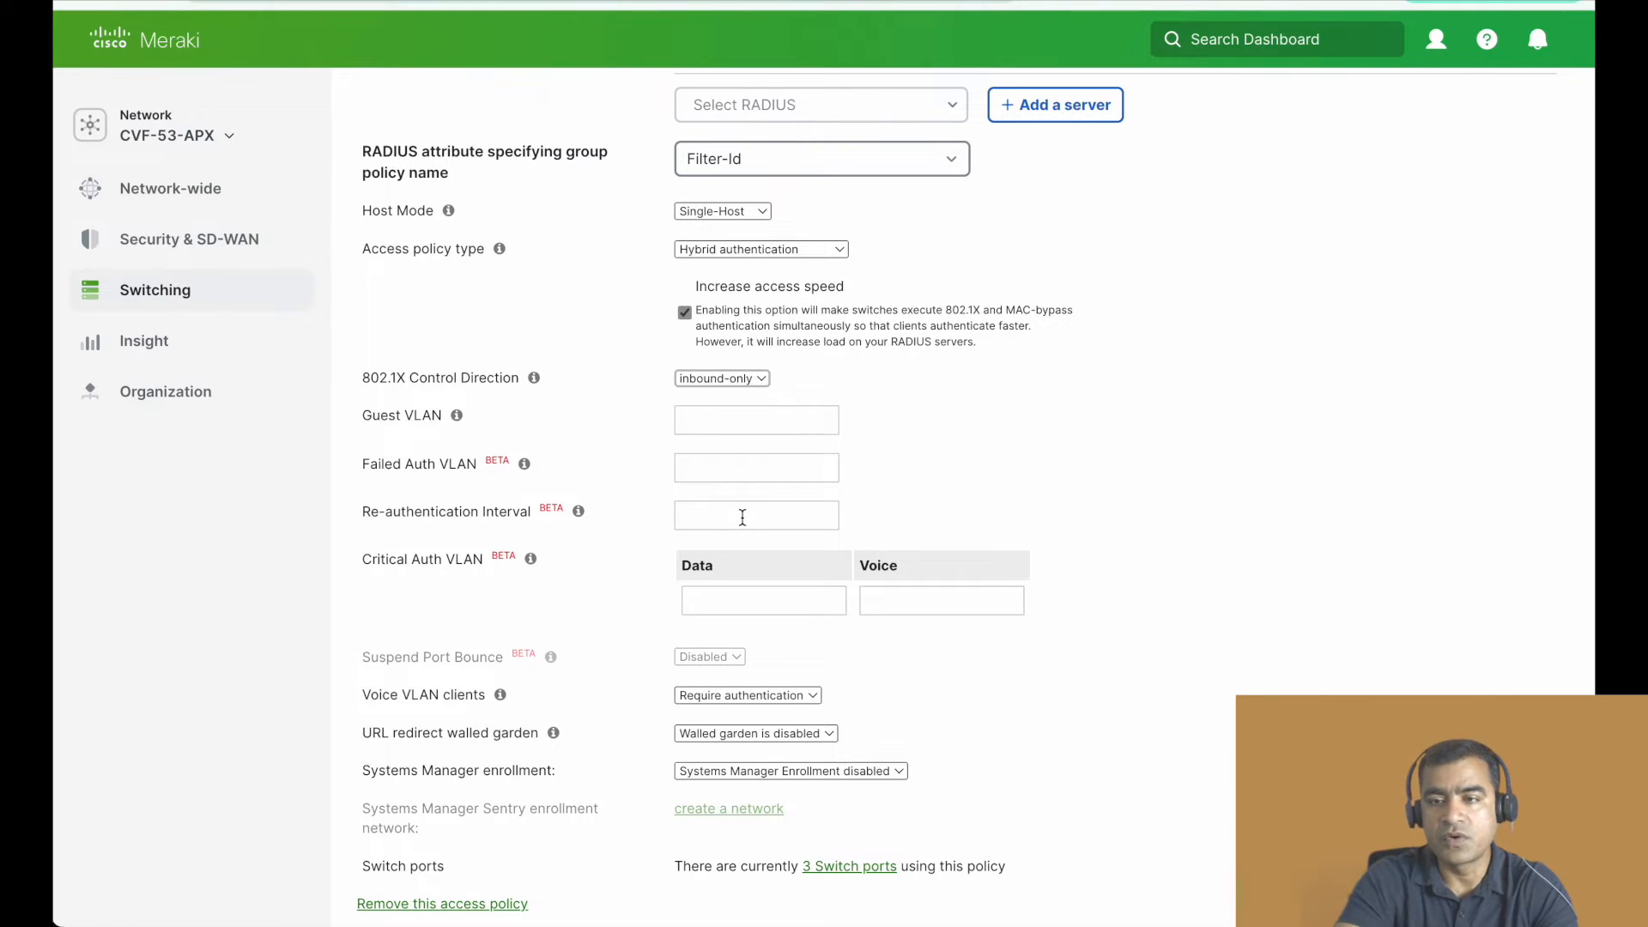
- Review the Radius_Auth policy's VLAN, re-authentication, voice client and walled garden settings, and return to its RADIUS server settings
{"action": "scroll", "coordinate": [742, 516], "scroll_direction": "down", "scroll_amount": 2}
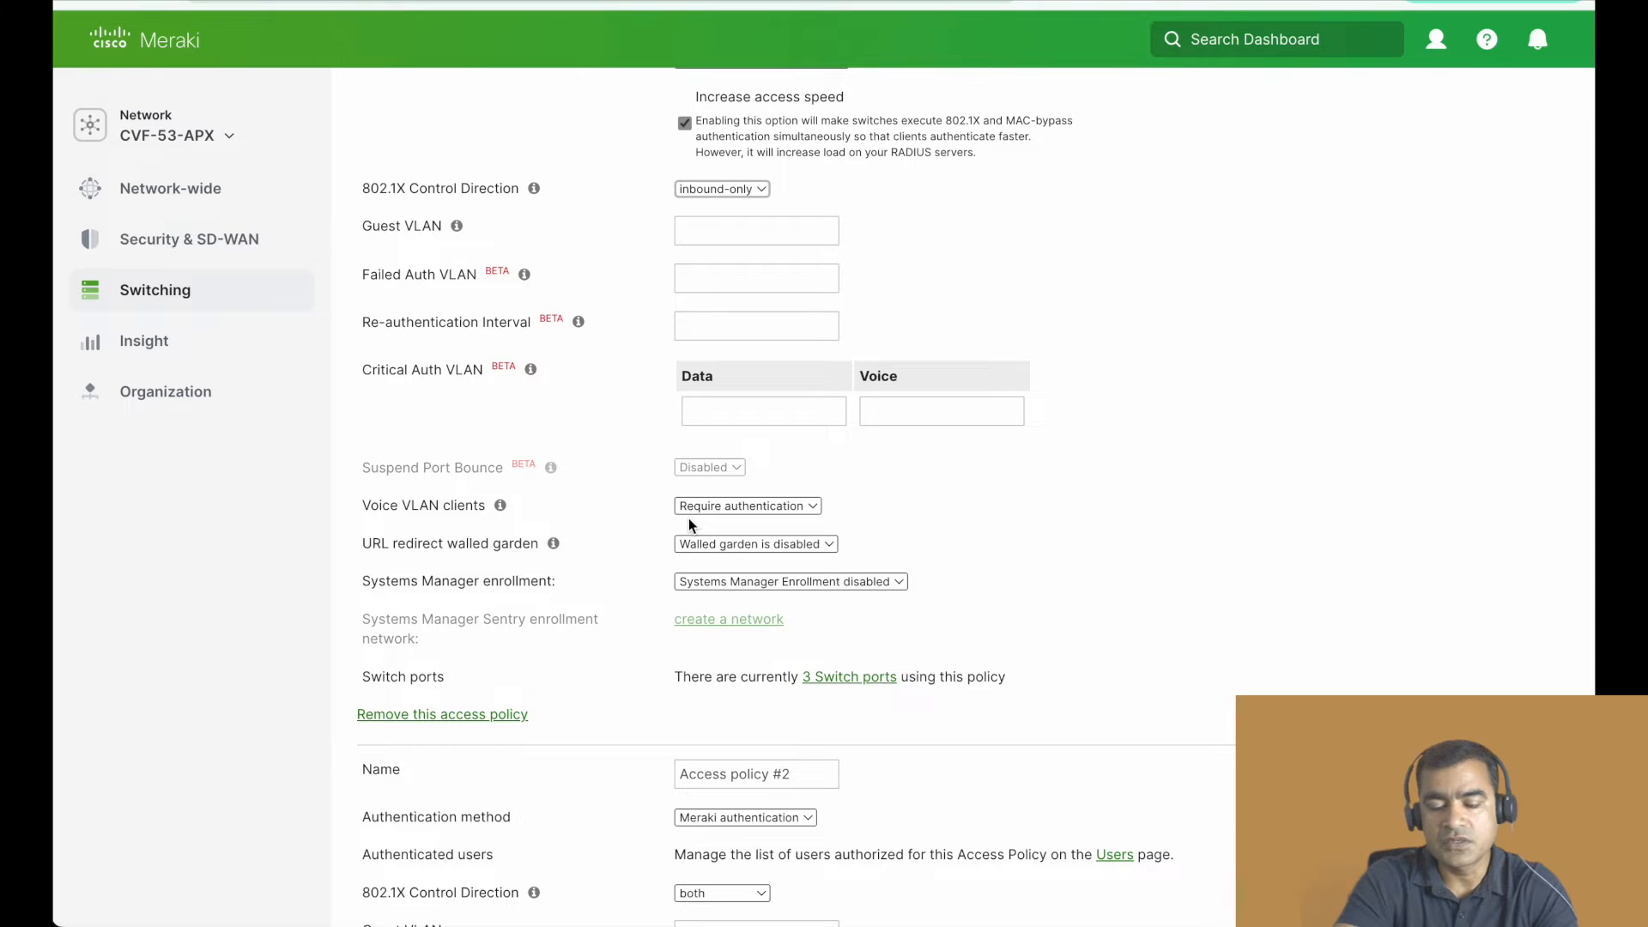
{"action": "scroll", "coordinate": [781, 523], "scroll_direction": "down", "scroll_amount": 2}
{"action": "scroll", "coordinate": [781, 523], "scroll_direction": "up", "scroll_amount": 1}
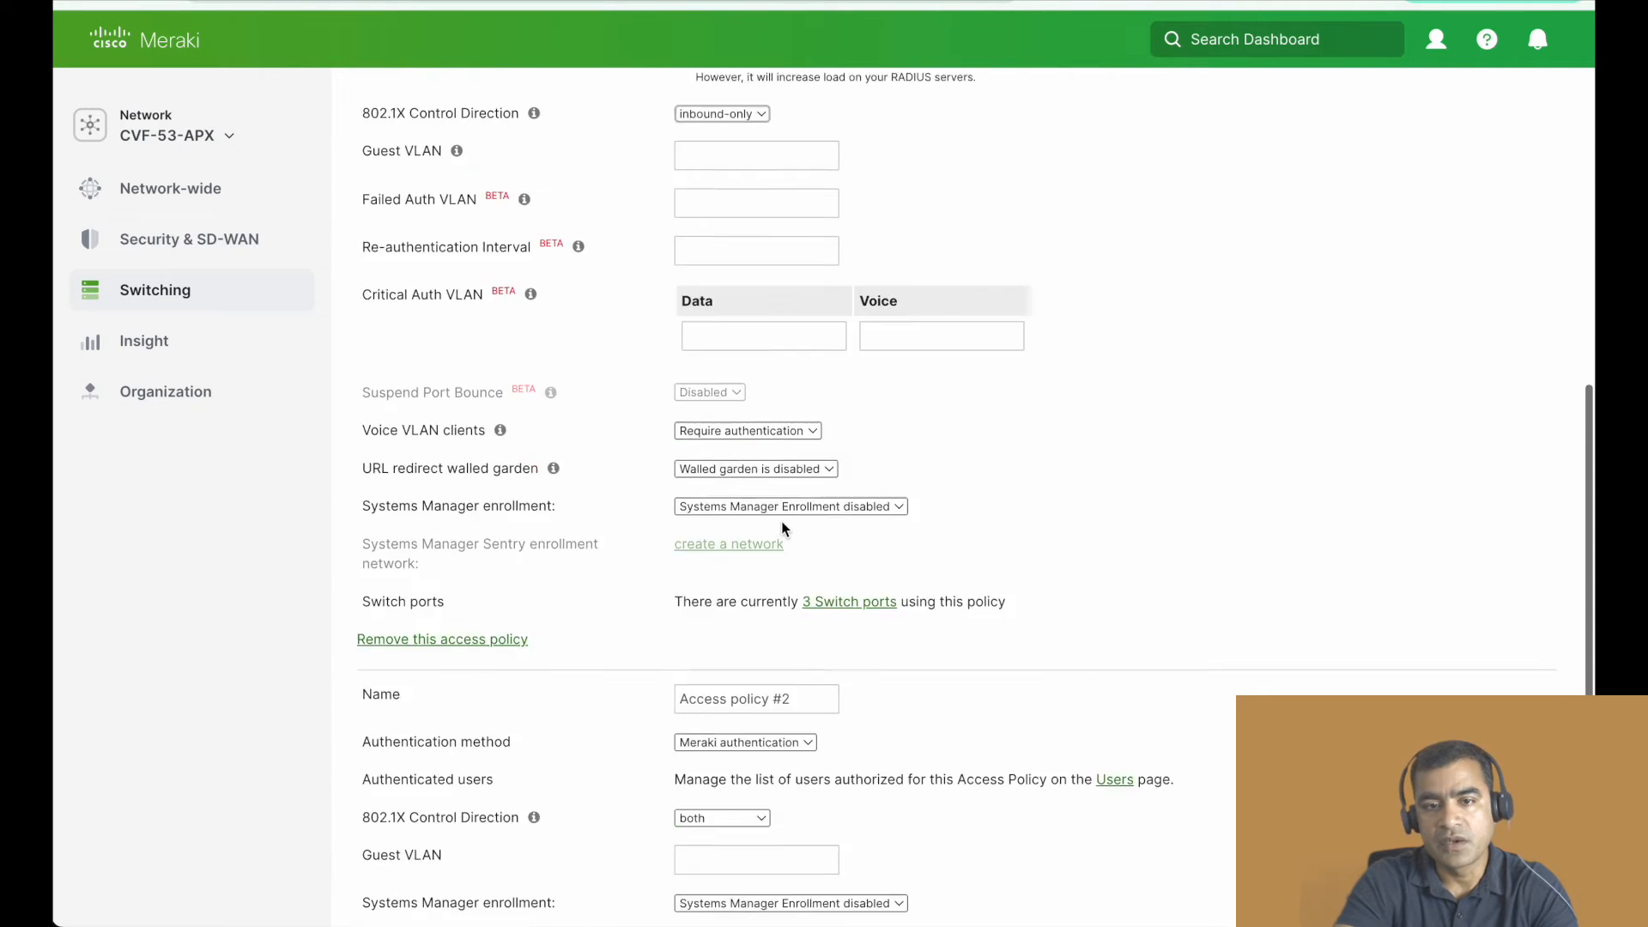
{"action": "scroll", "coordinate": [781, 522], "scroll_direction": "up", "scroll_amount": 10}
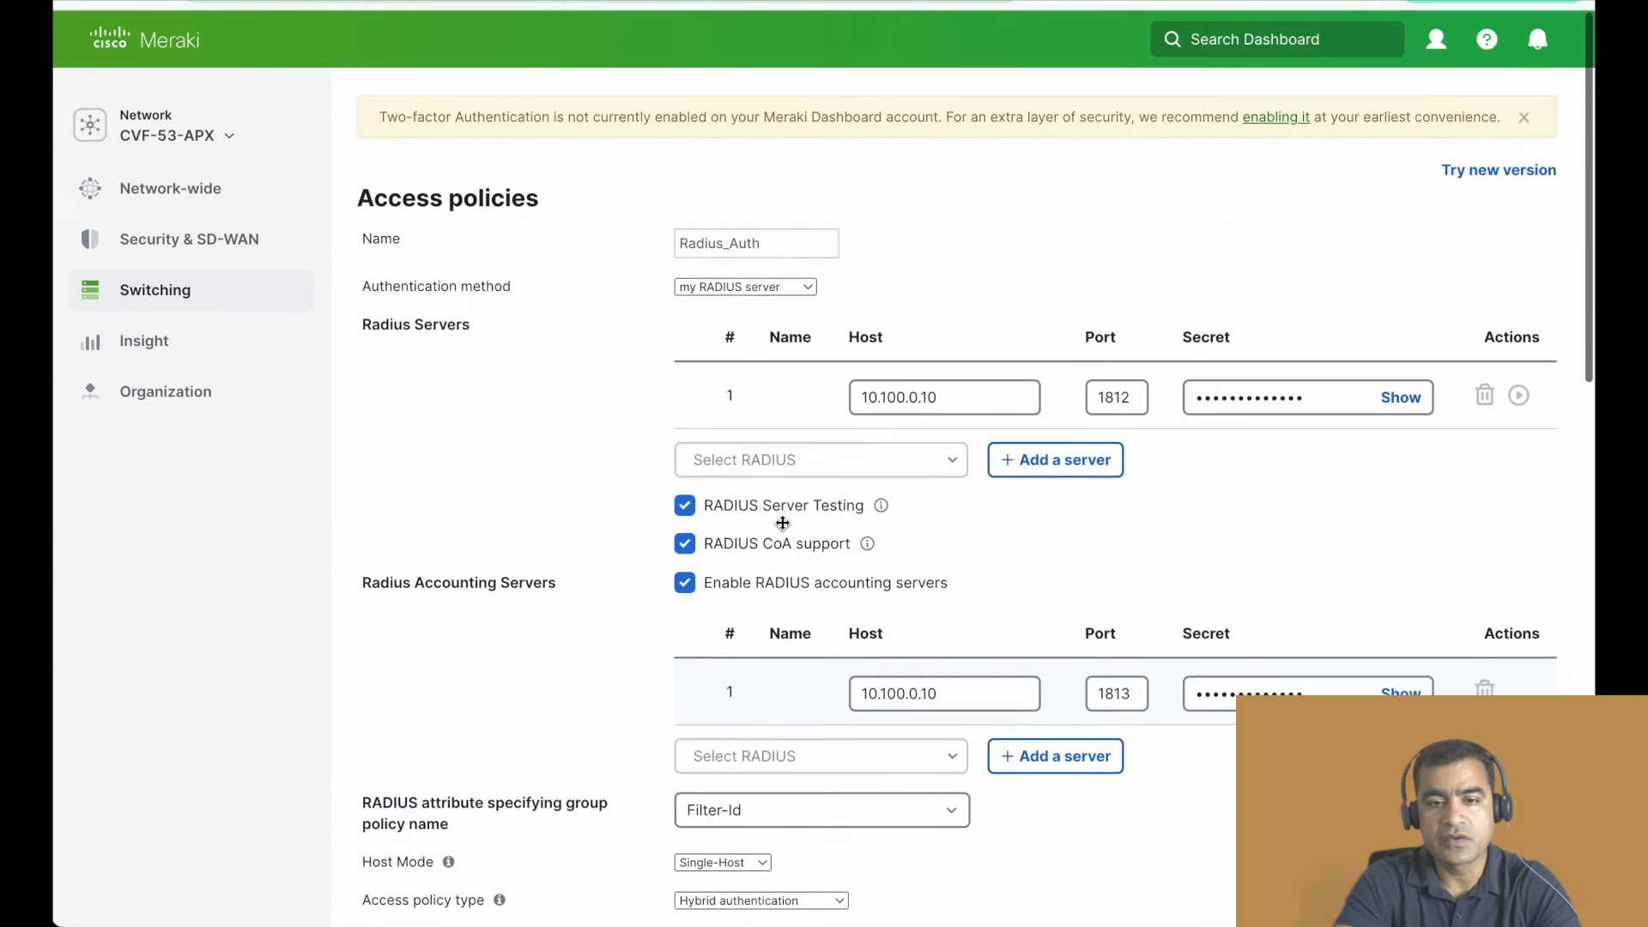
- Highlight the setting for the RADIUS attribute specifying group policy name and check its available choices
{"action": "scroll", "coordinate": [781, 522], "scroll_direction": "down", "scroll_amount": 3}
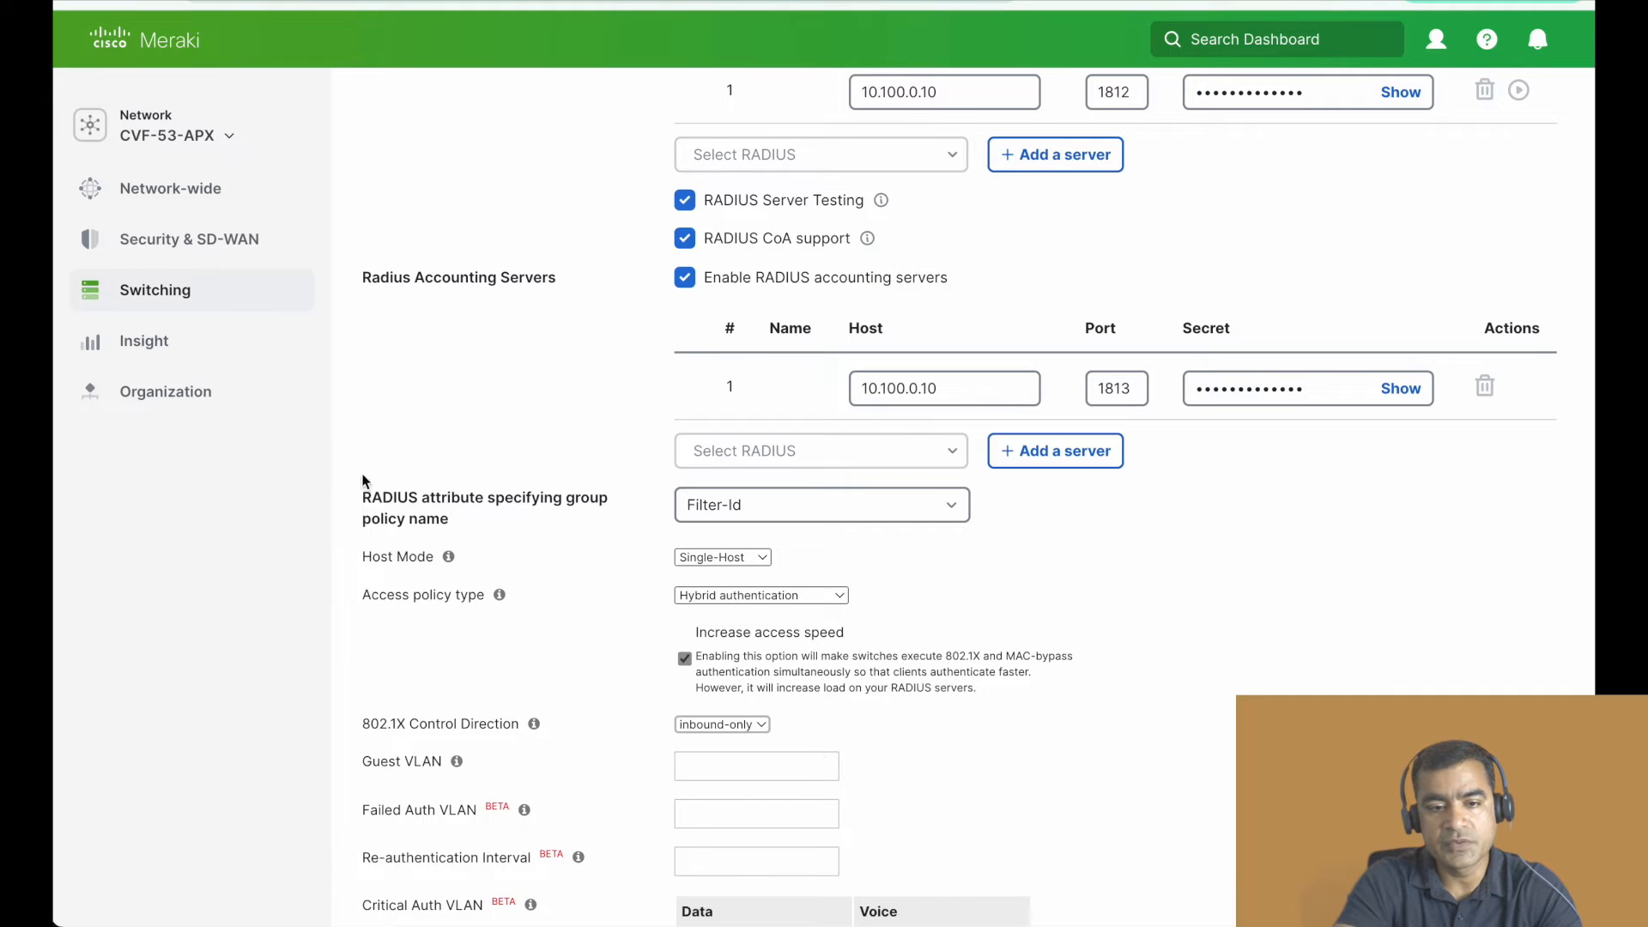
{"action": "left_click_drag", "start_coordinate": [371, 496], "coordinate": [501, 517]}
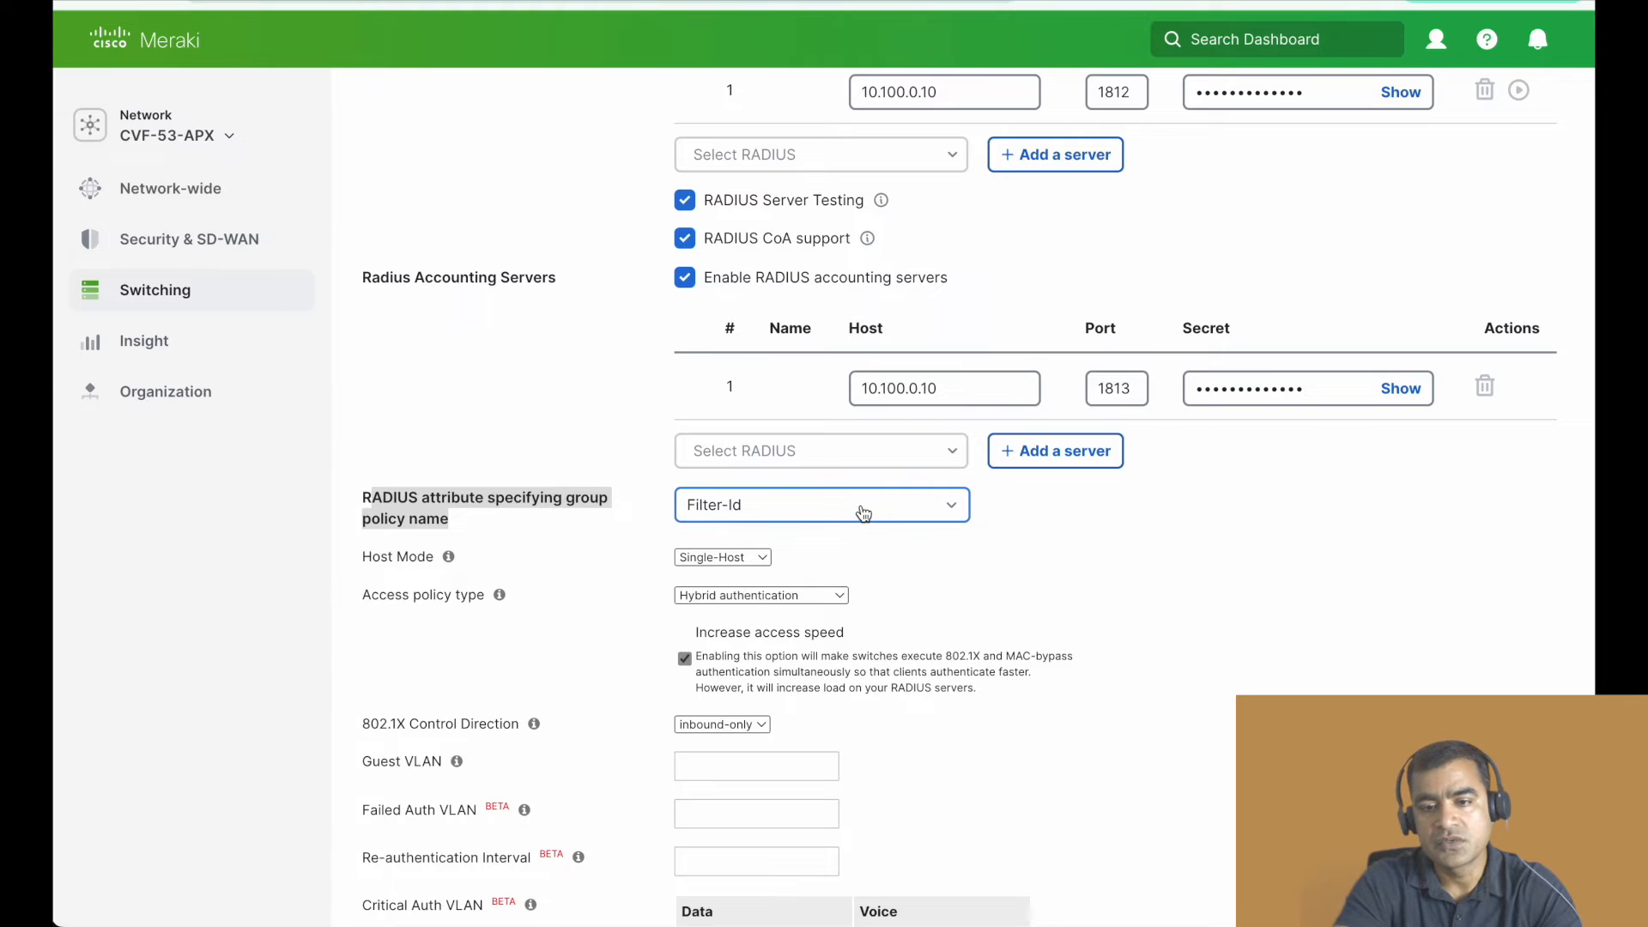
{"action": "left_click", "coordinate": [861, 510]}
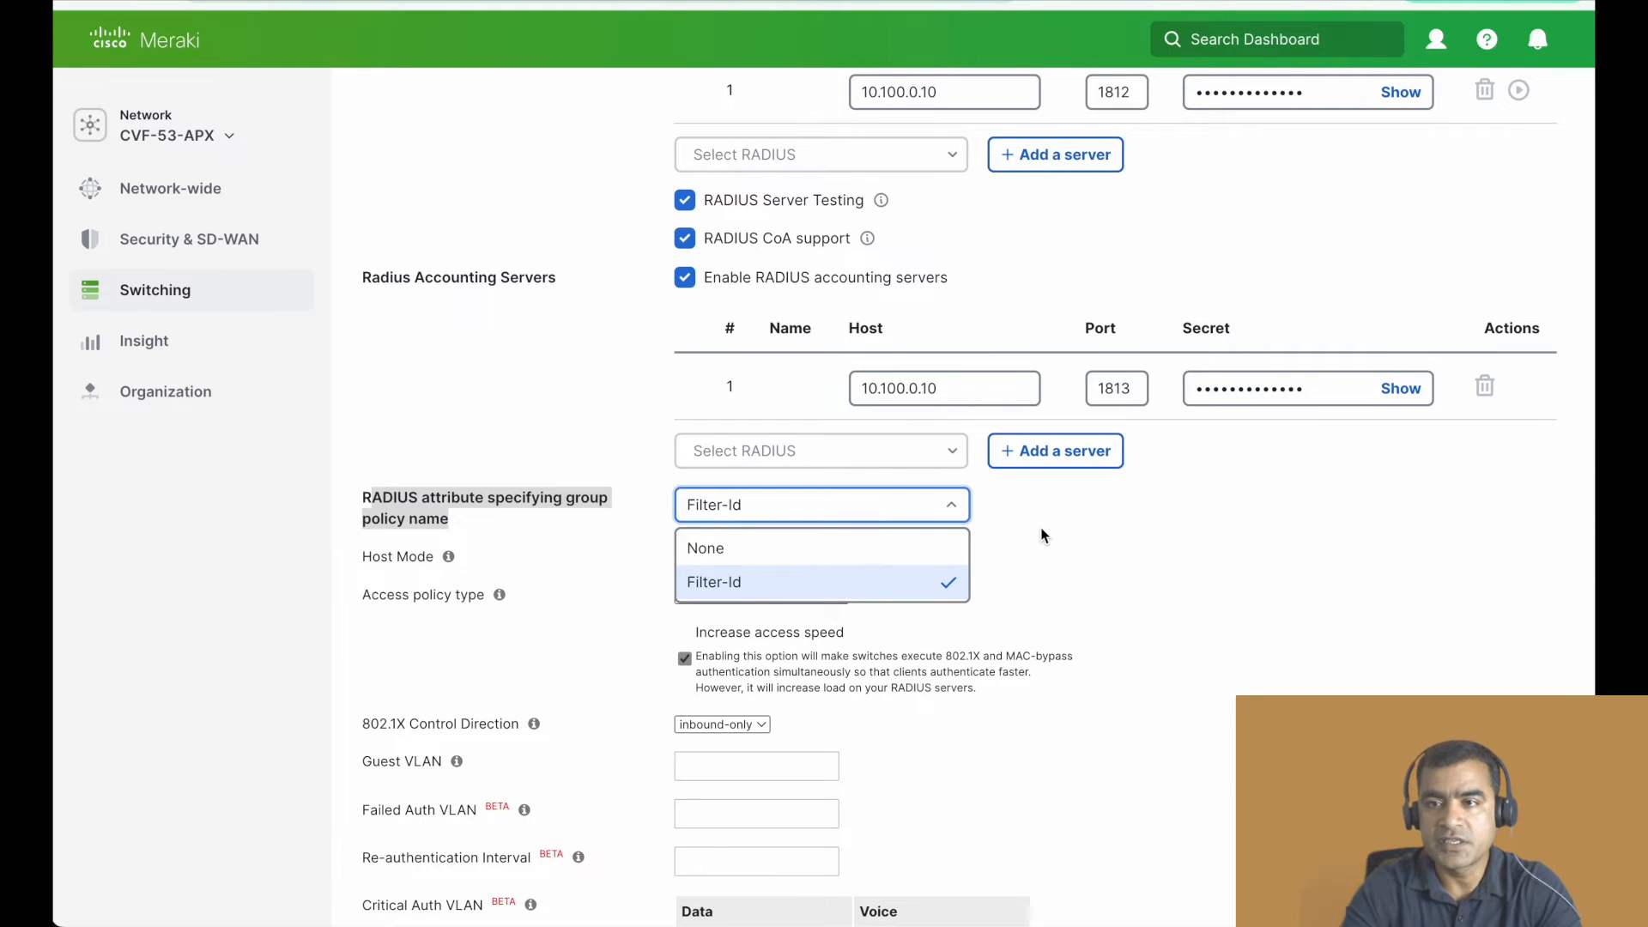
{"action": "left_click", "coordinate": [1086, 537]}
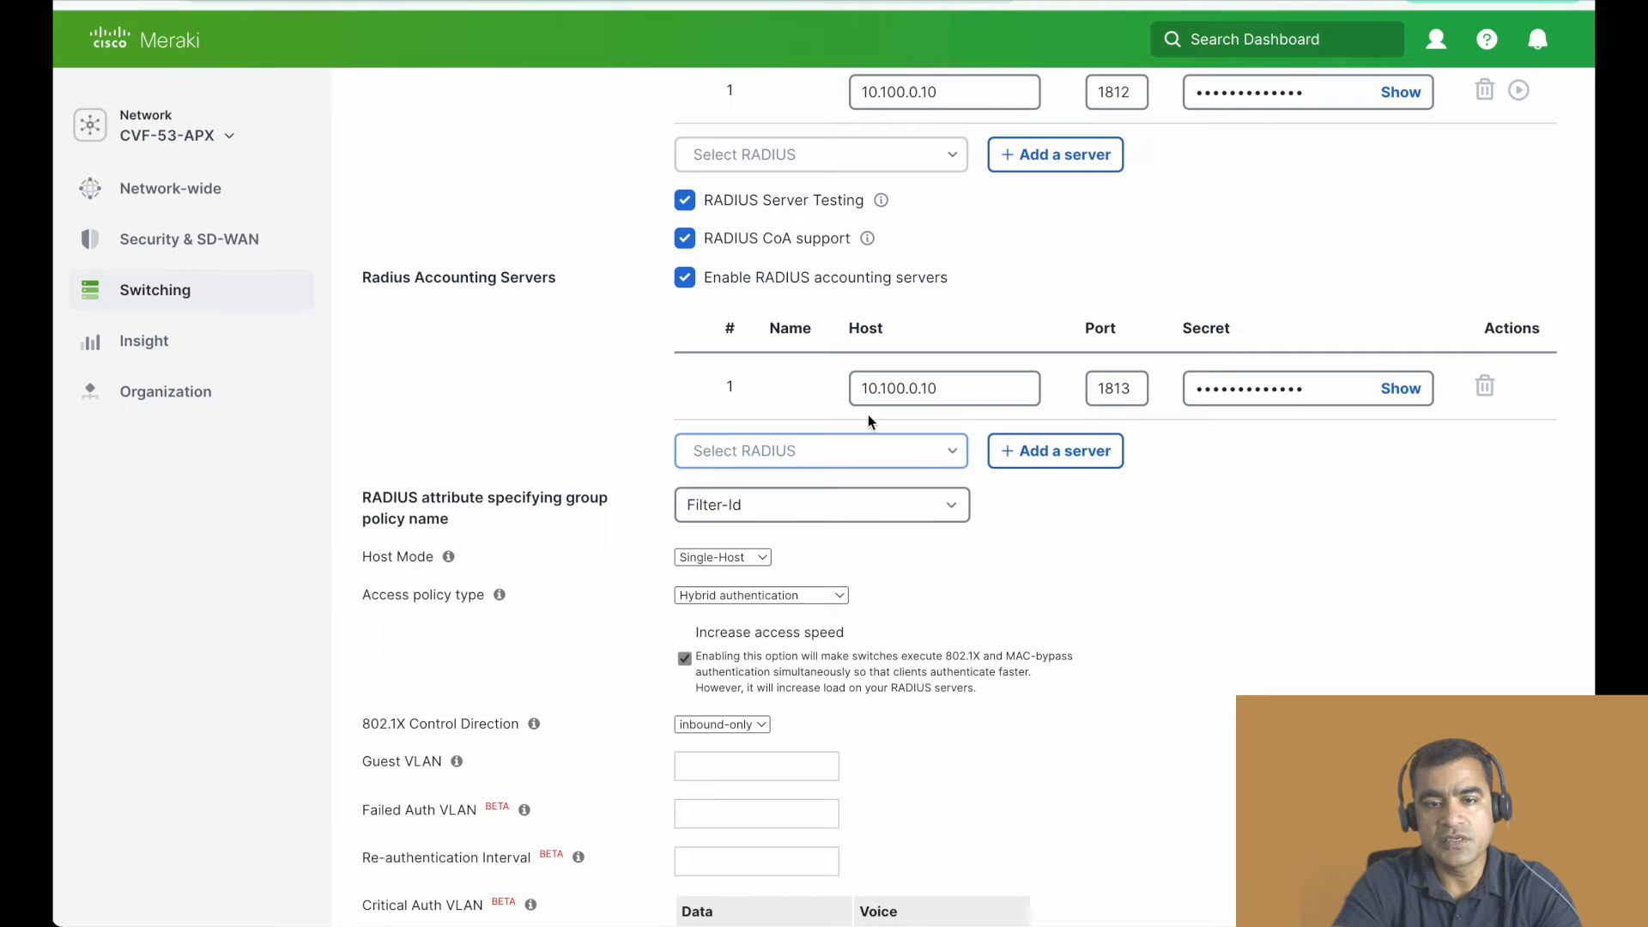
- Open the Switch ports page for the network, leaving the access policies without saving
{"action": "scroll", "coordinate": [836, 442], "scroll_direction": "up", "scroll_amount": 4}
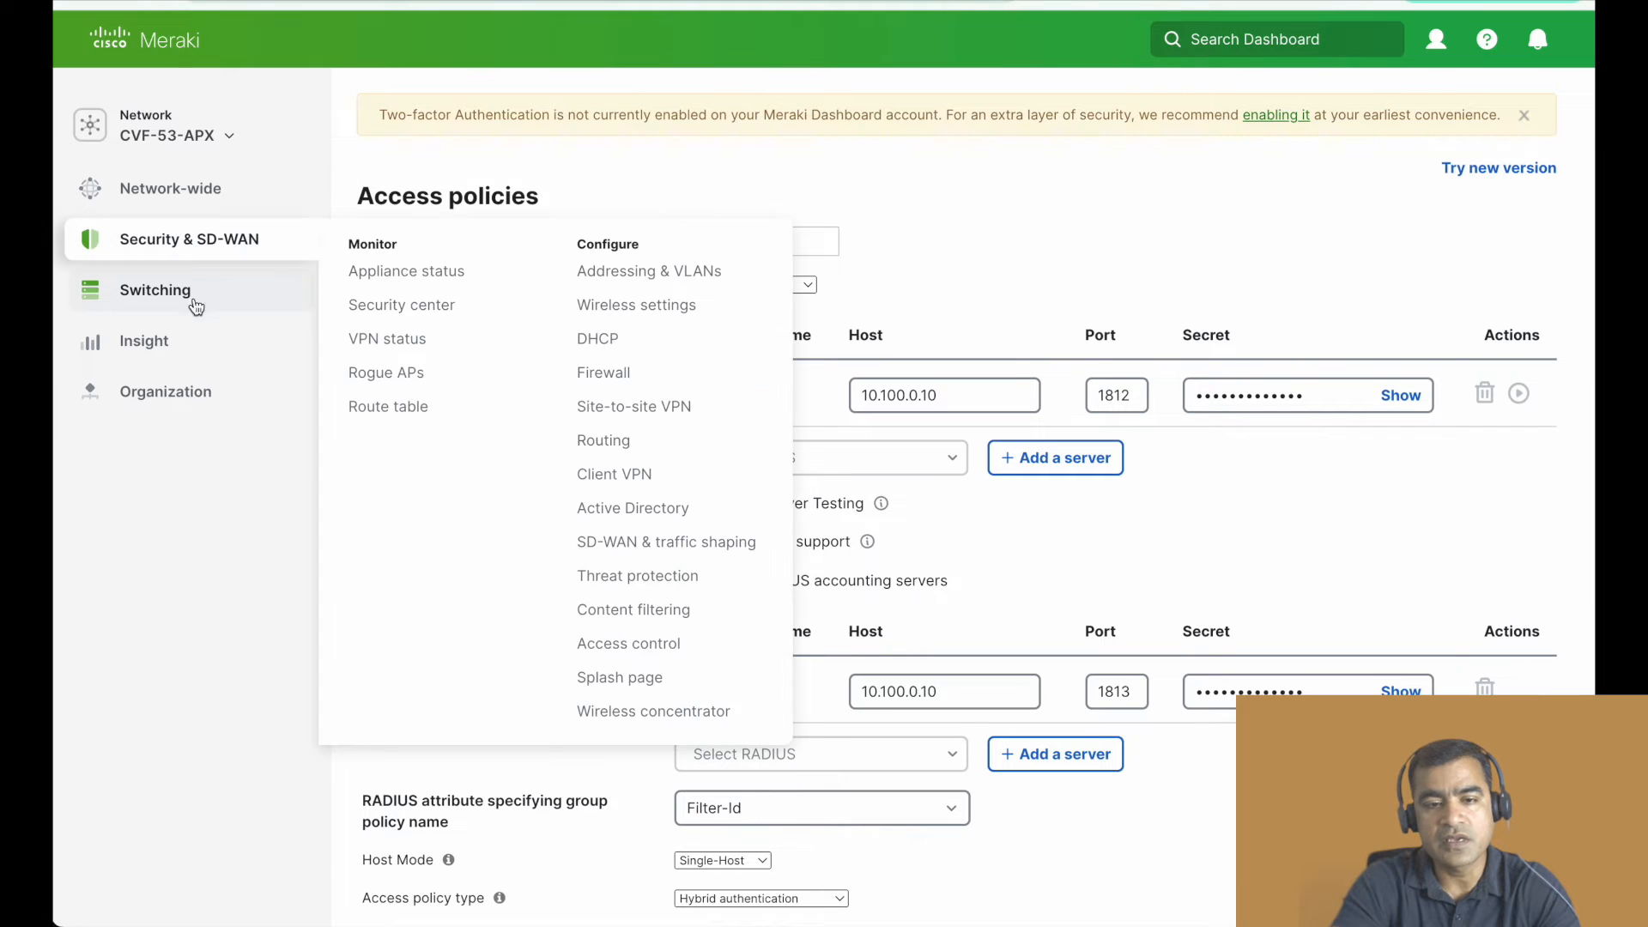
{"action": "mouse_move", "coordinate": [198, 309]}
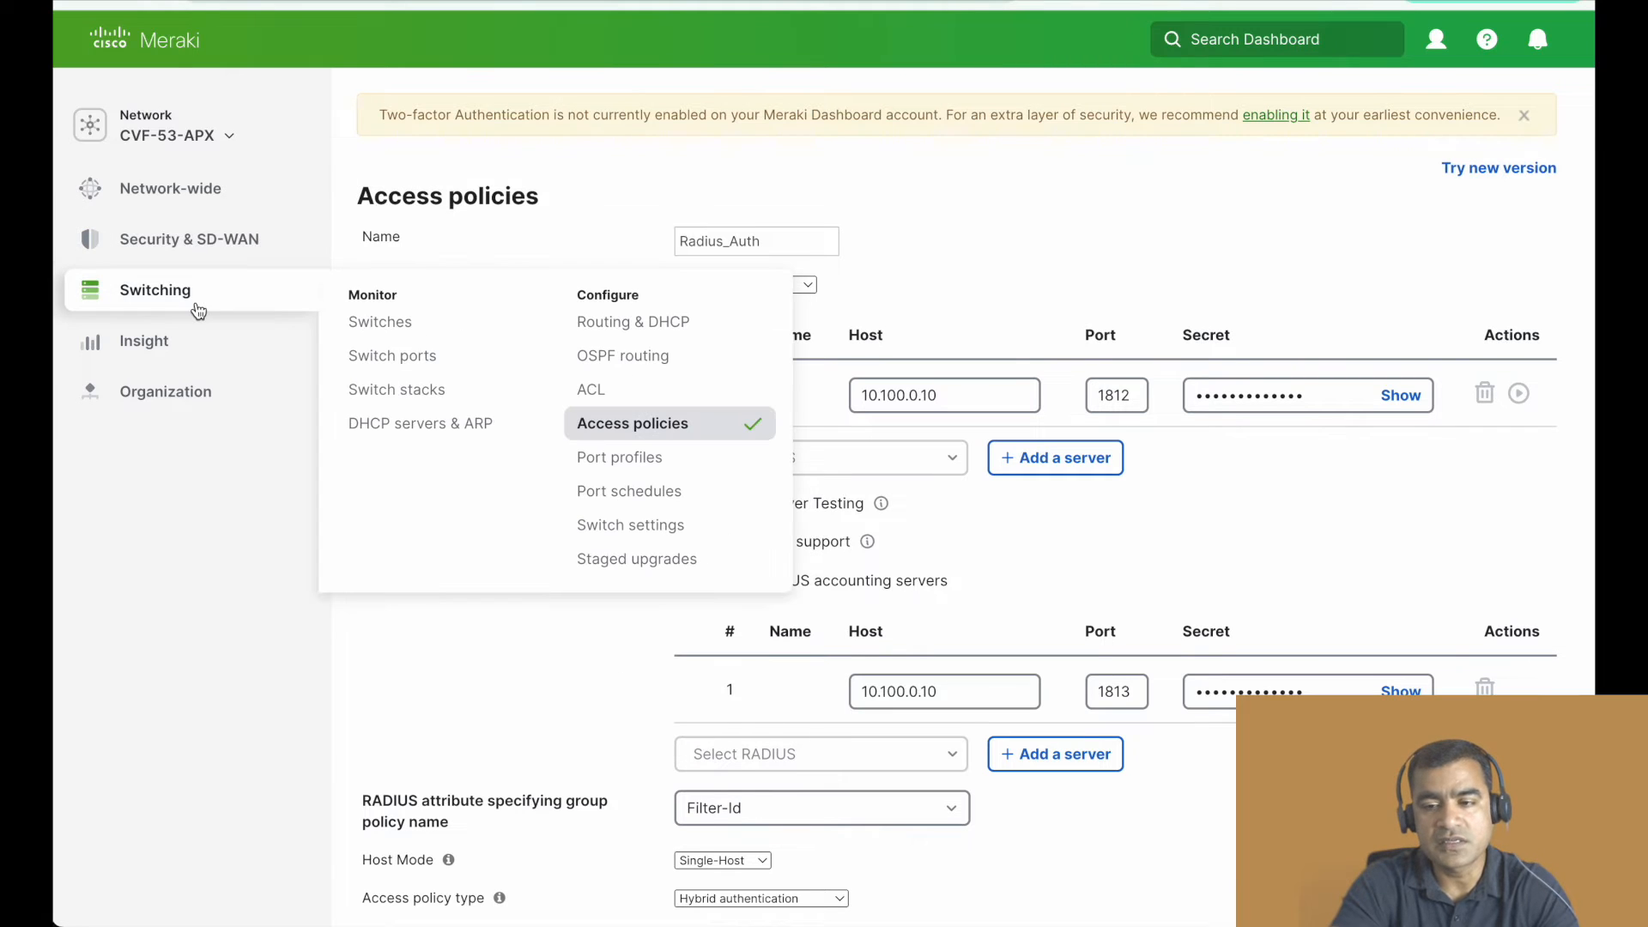
{"action": "left_click", "coordinate": [434, 371]}
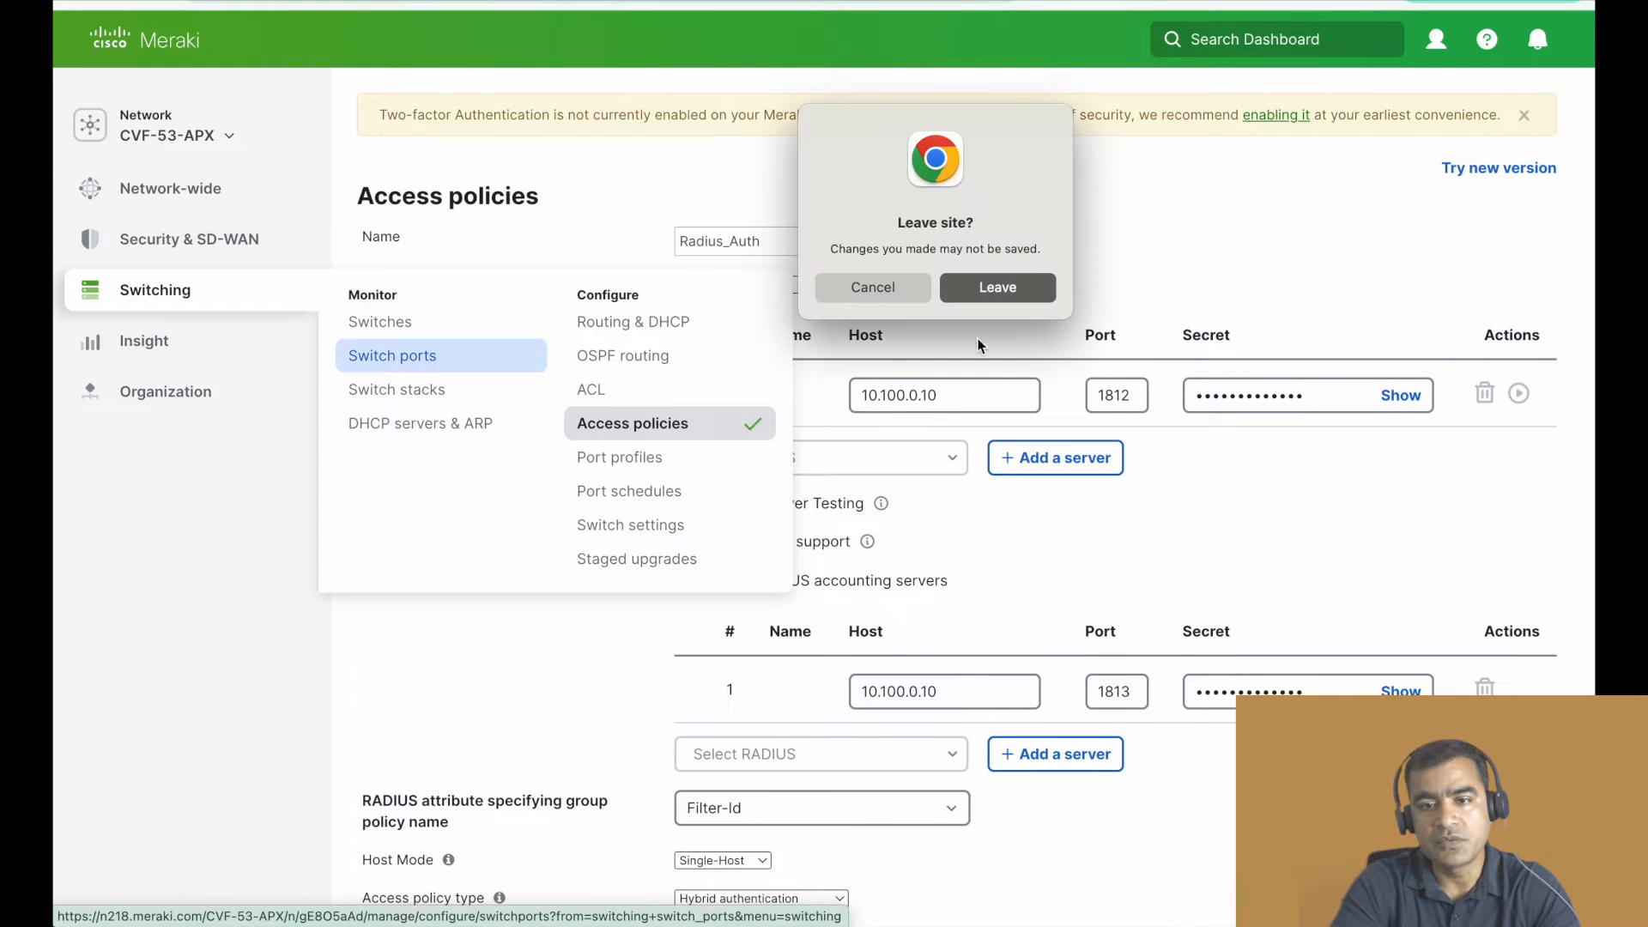
{"action": "left_click", "coordinate": [998, 288]}
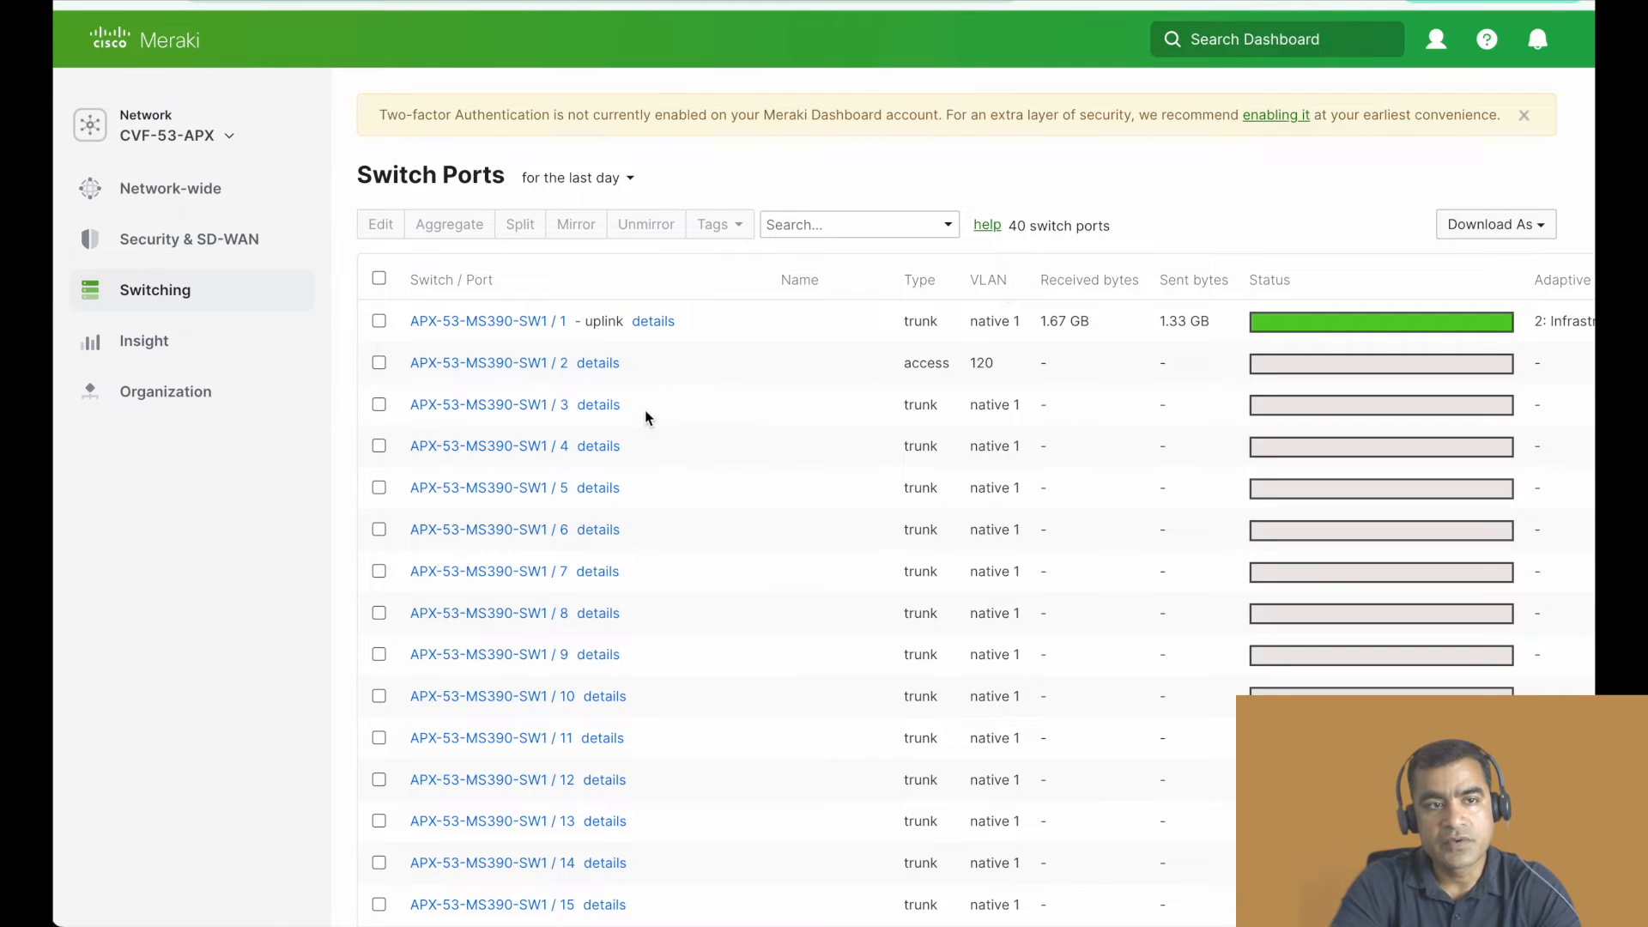
- Check the outline slide, and return to the Meraki switch ports list to find the ports used for MAB and dot1x
{"action": "scroll", "coordinate": [745, 438], "scroll_direction": "down", "scroll_amount": 5}
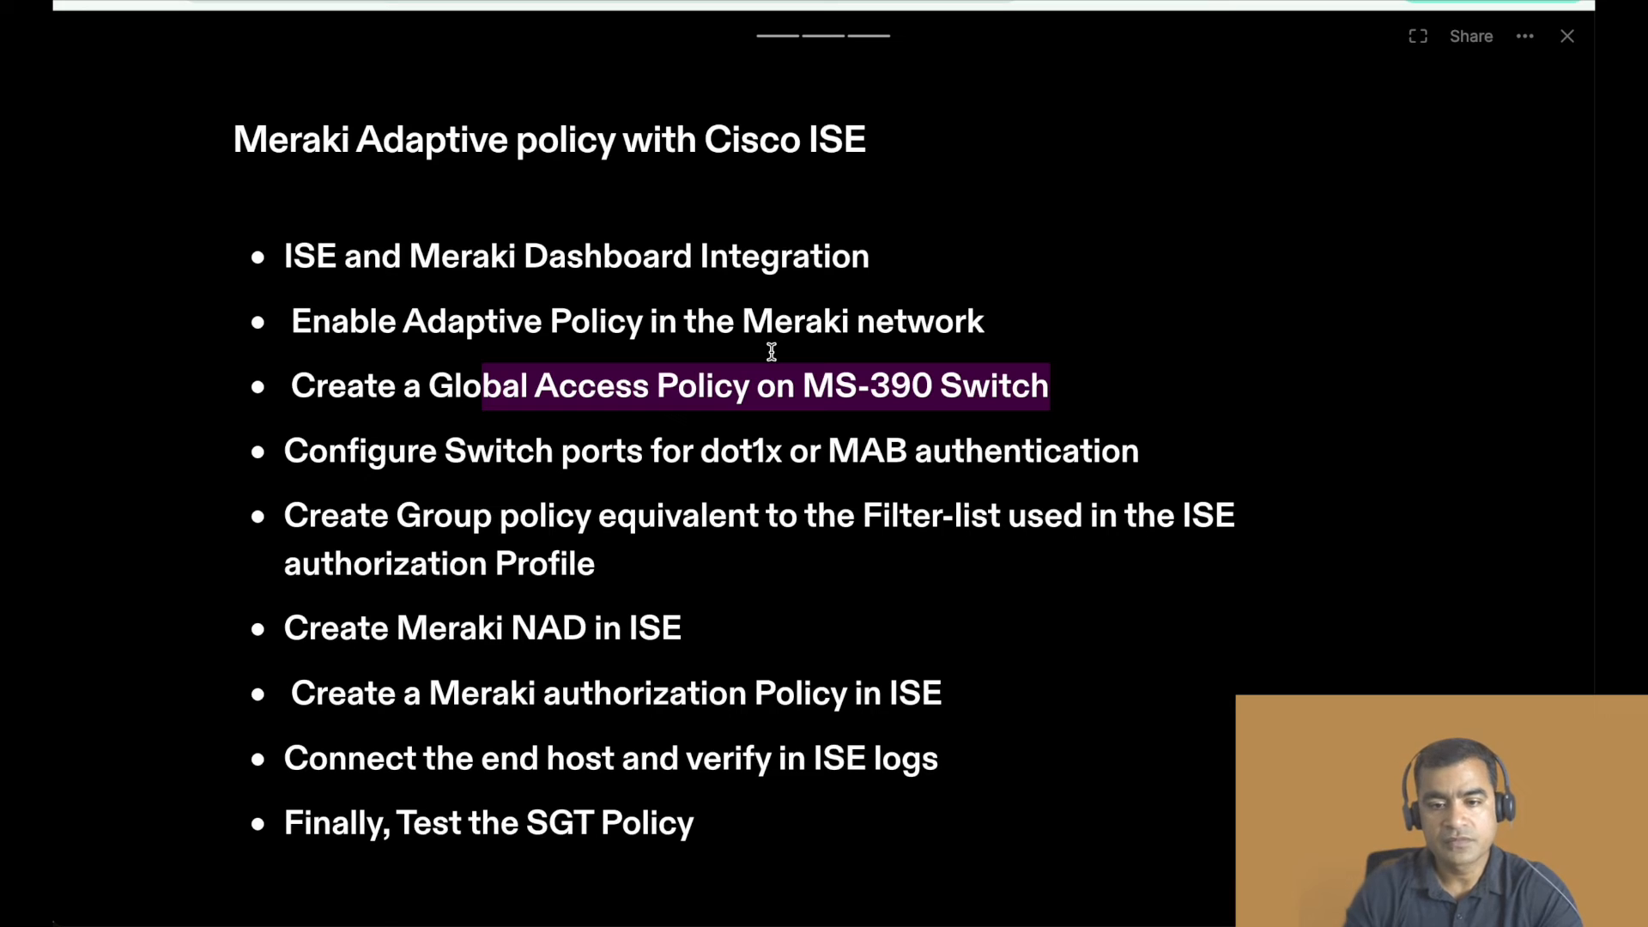
{"action": "key", "text": "Left"}
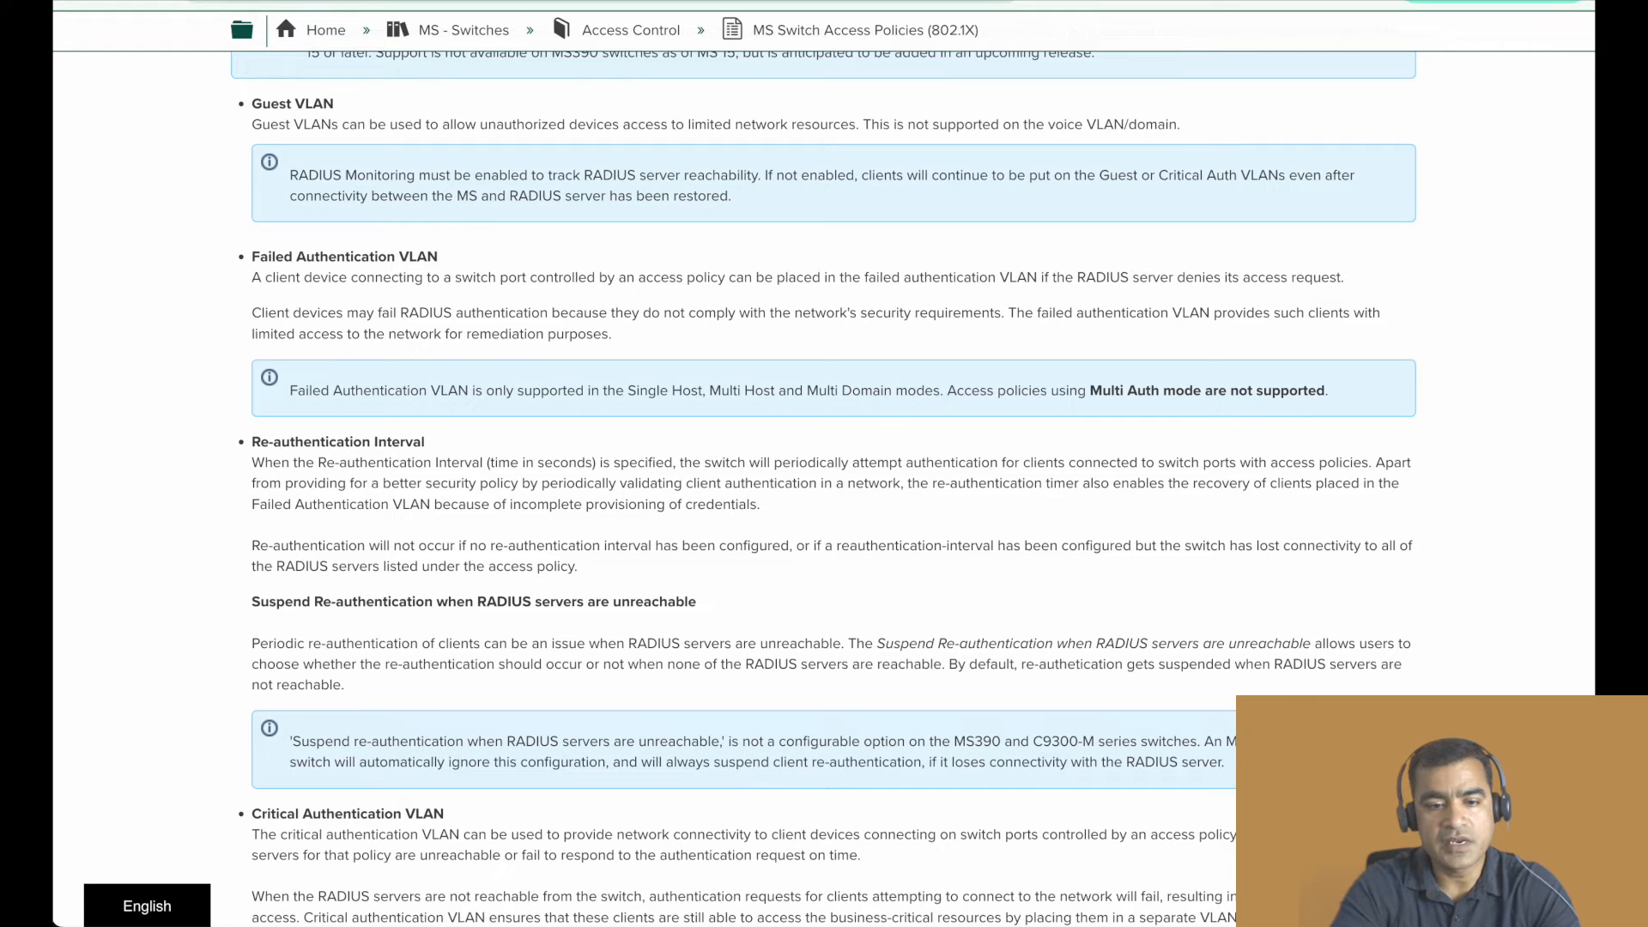
{"action": "left_click", "coordinate": [378, 2]}
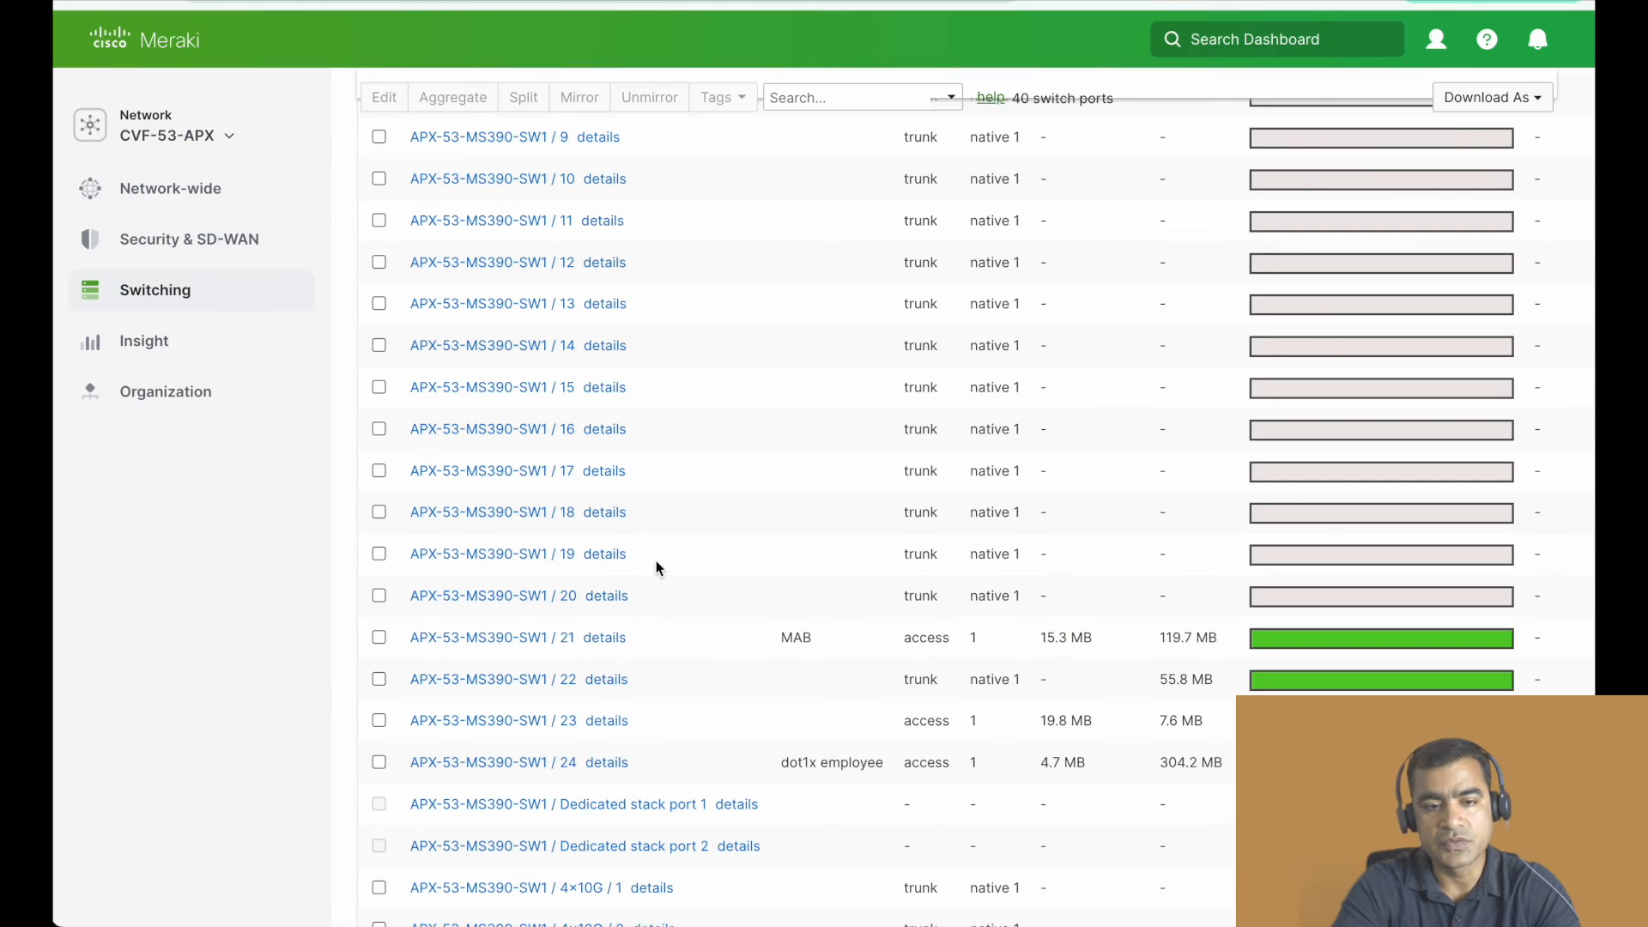
{"action": "scroll", "coordinate": [656, 568], "scroll_direction": "down", "scroll_amount": 3}
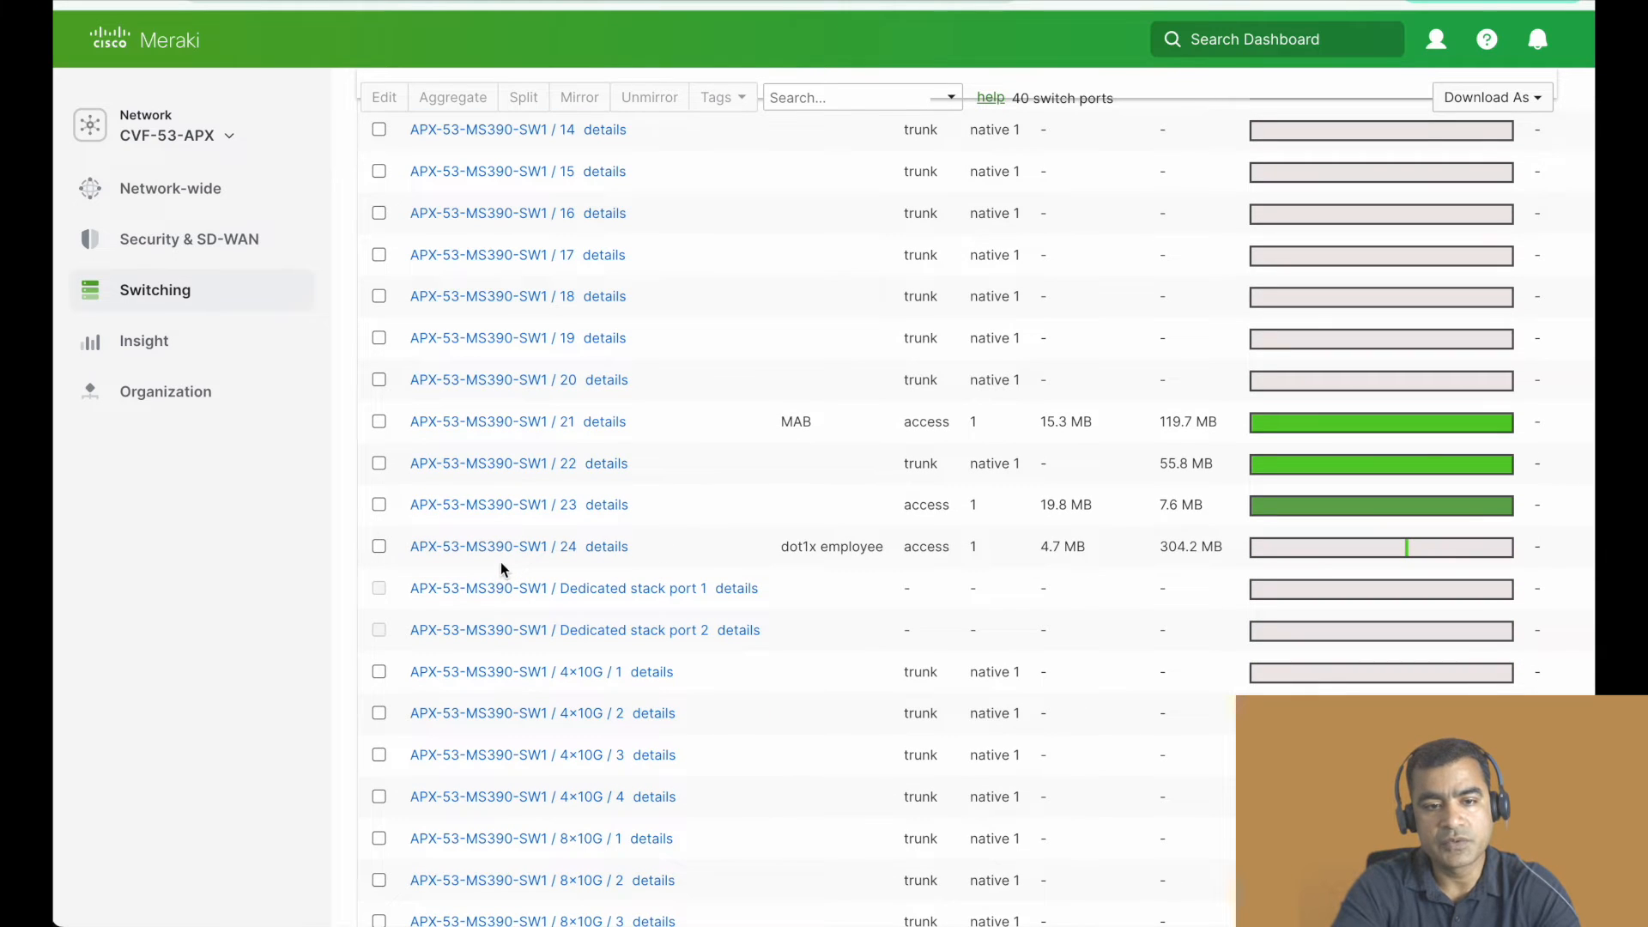
- Open the settings of port APX-53-MS390-SW1 / 21 and review its name, access policy choices, VLAN and adaptive policy group
{"action": "left_click", "coordinate": [533, 423]}
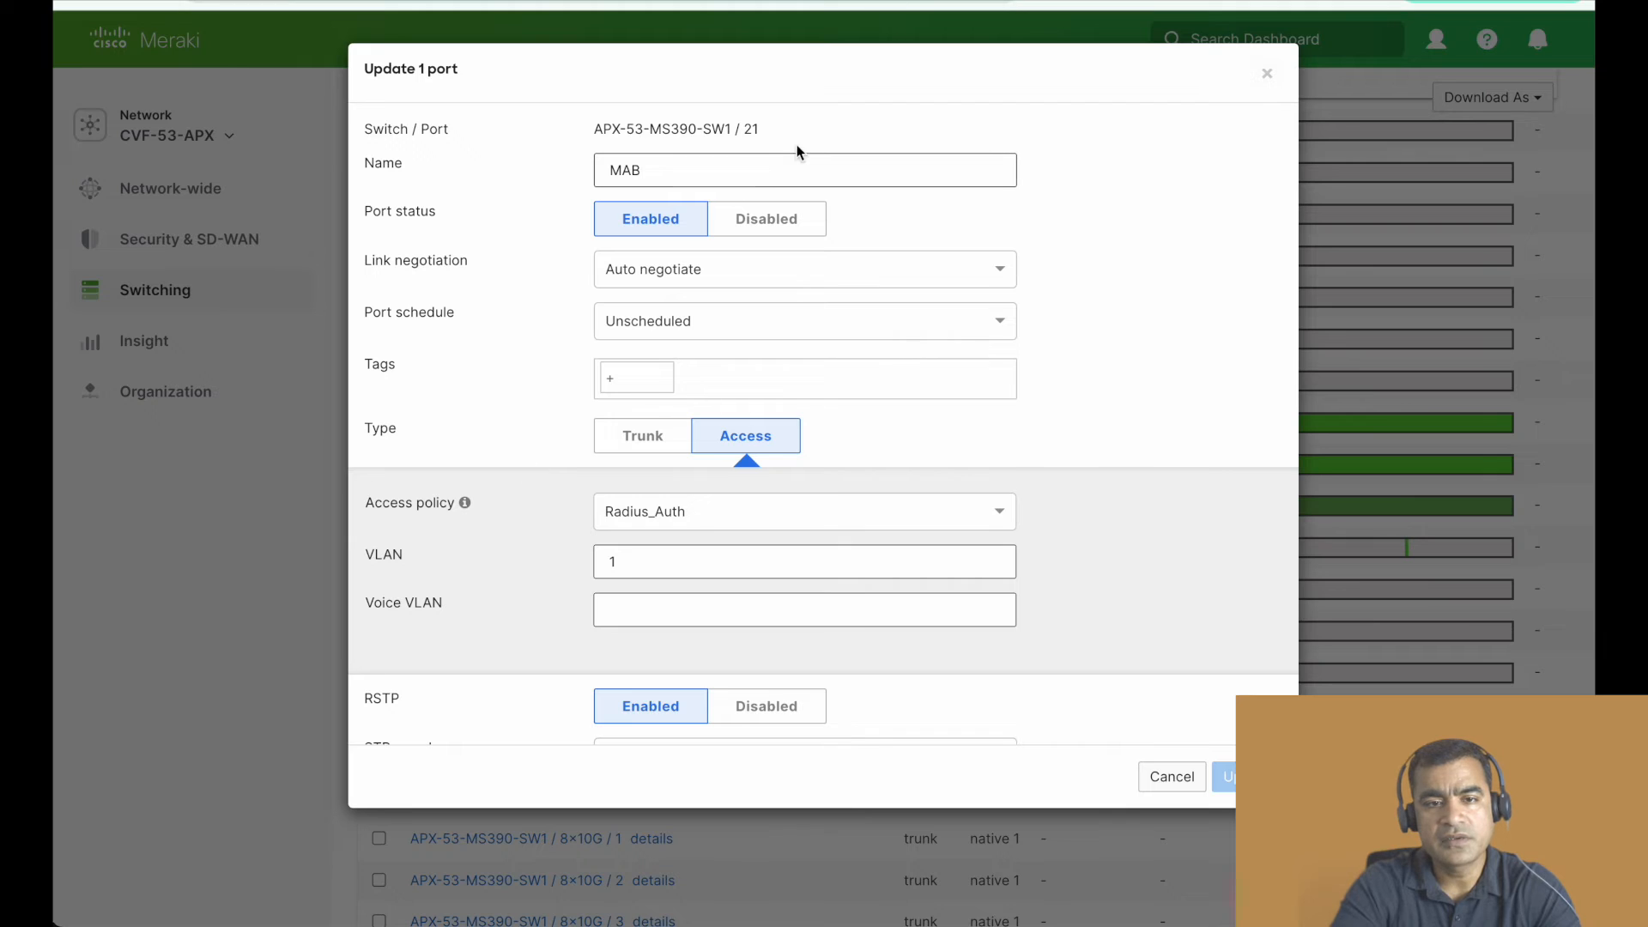
{"action": "double_click", "coordinate": [672, 172]}
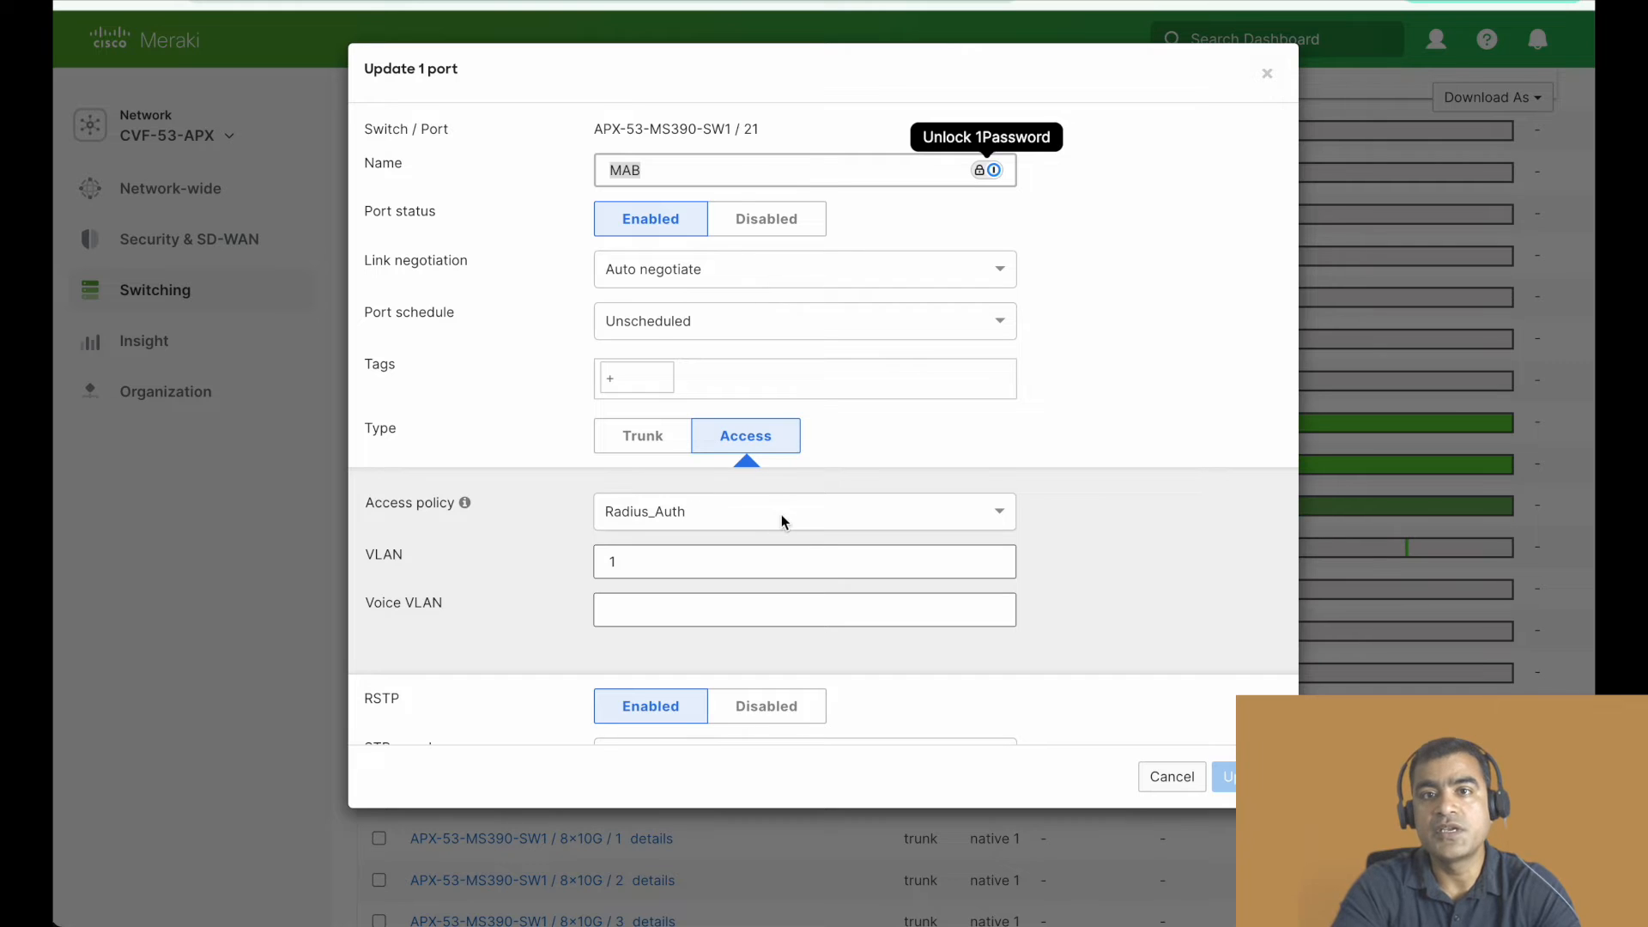
{"action": "left_click", "coordinate": [848, 512]}
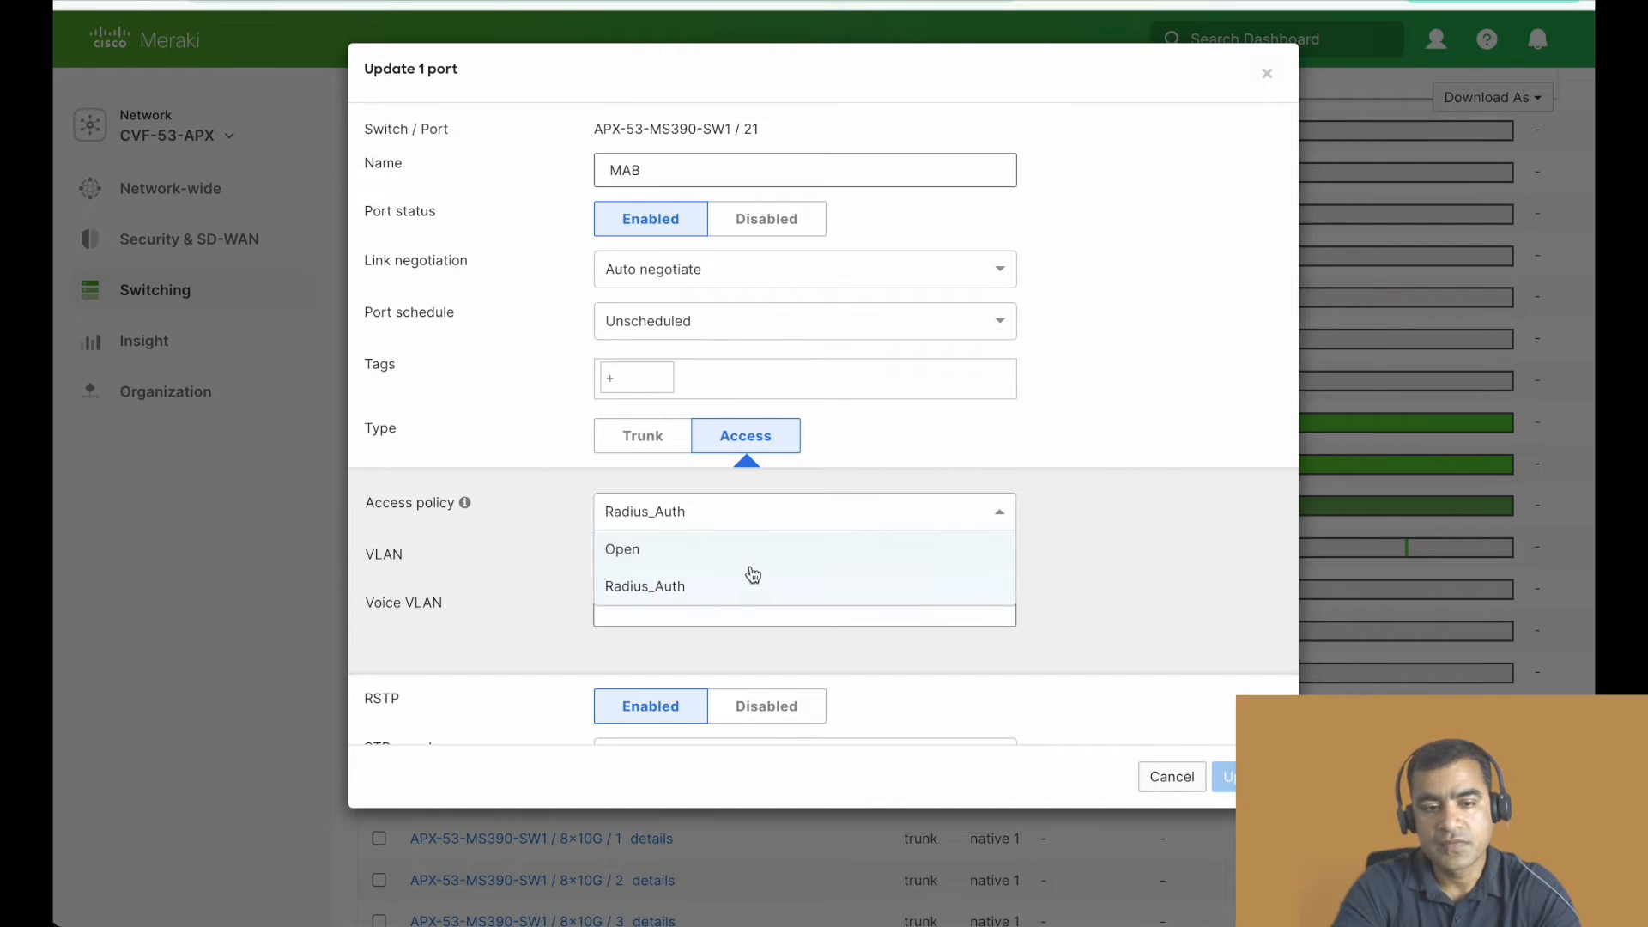
{"action": "left_click", "coordinate": [1177, 455]}
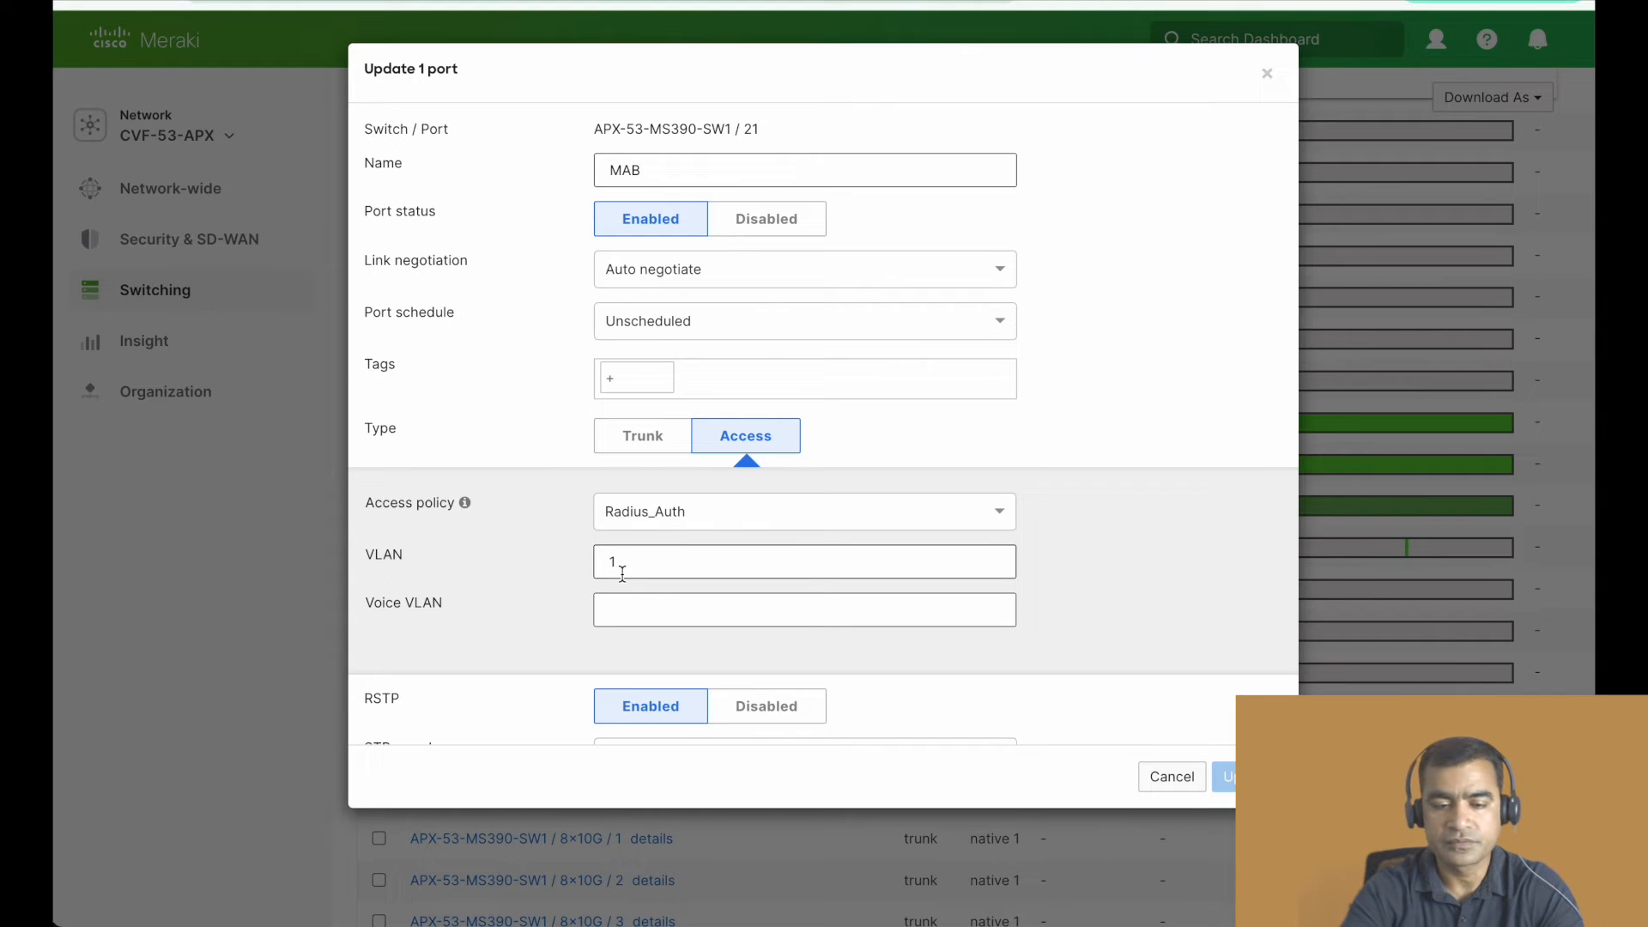
{"action": "scroll", "coordinate": [618, 569], "scroll_direction": "down", "scroll_amount": 3}
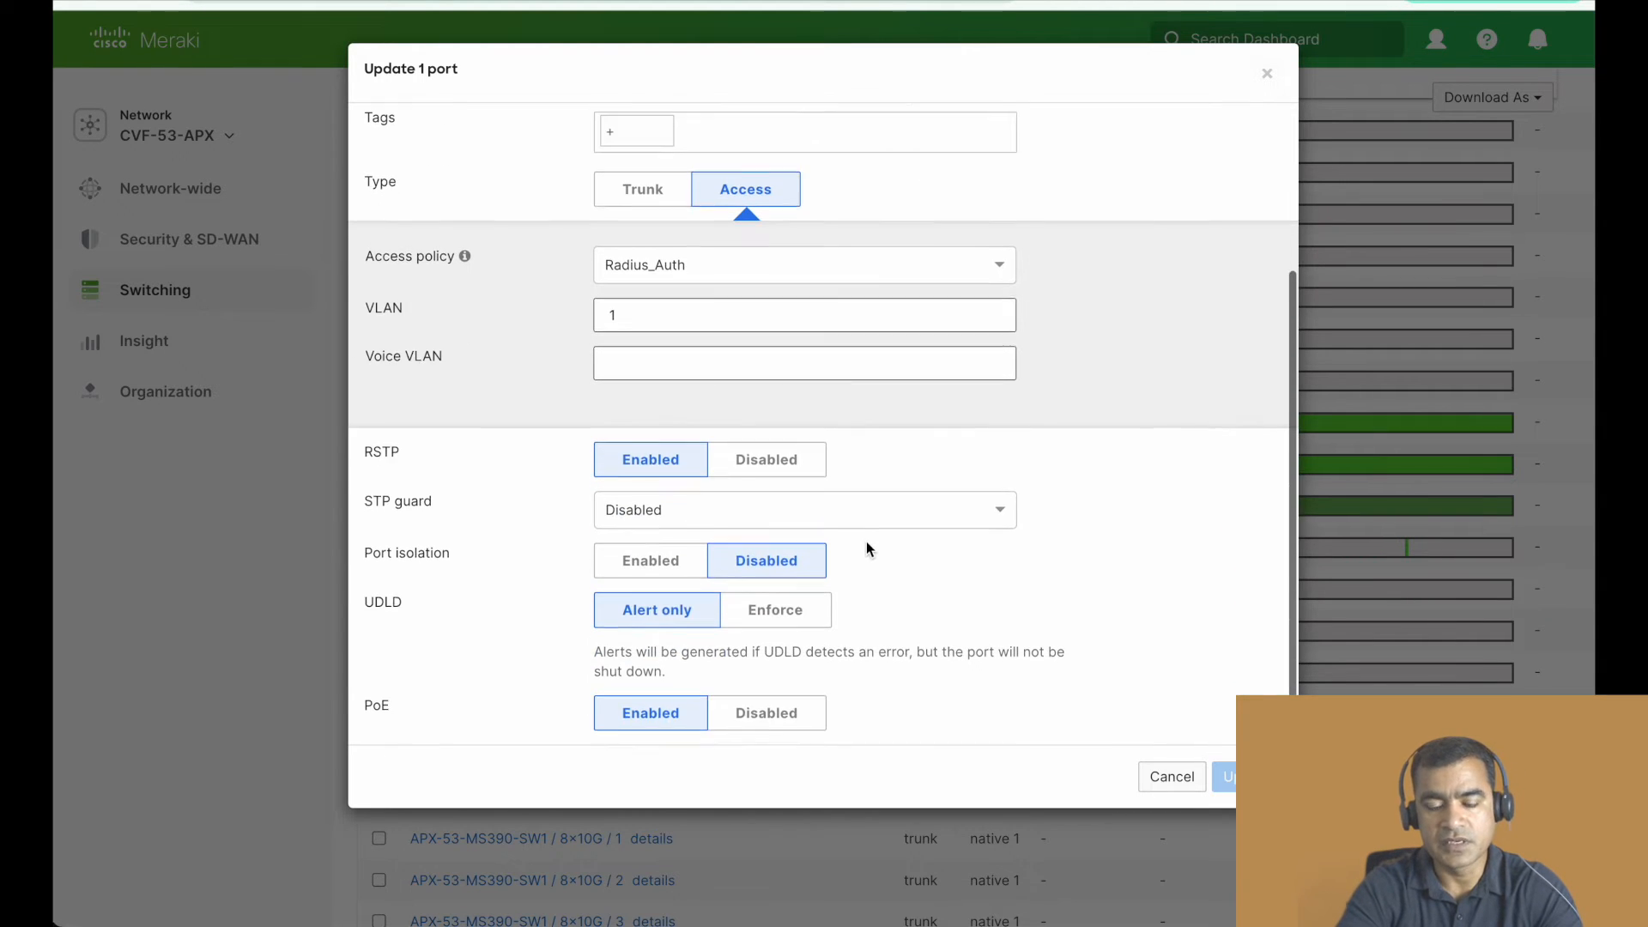
{"action": "scroll", "coordinate": [867, 542], "scroll_direction": "down", "scroll_amount": 1}
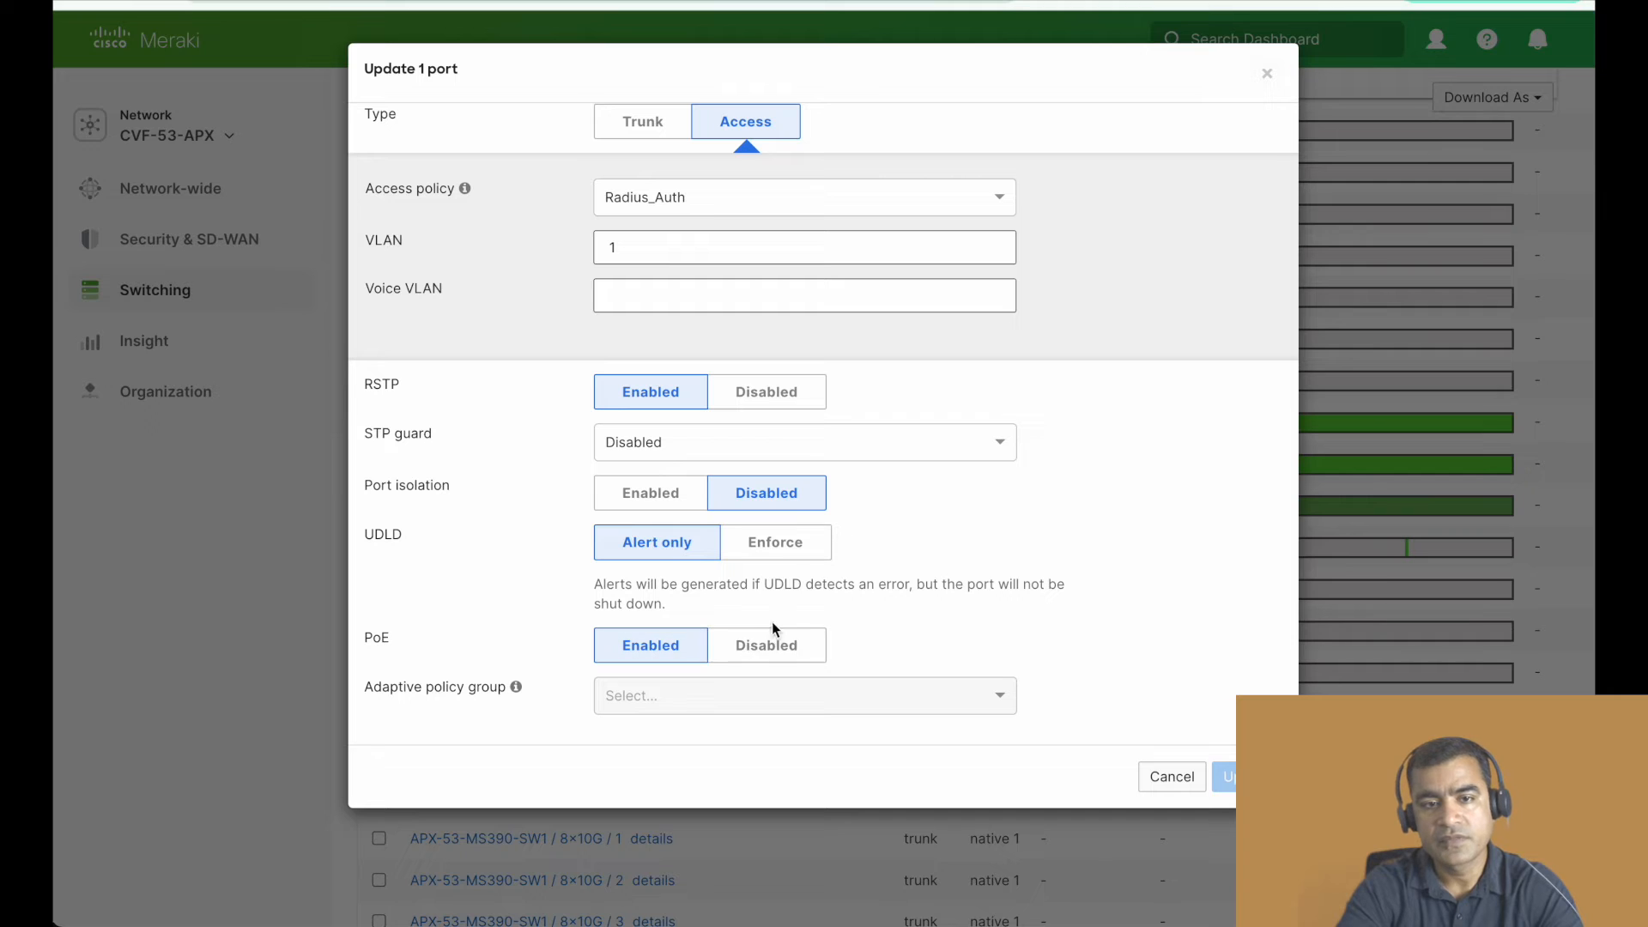
- Cancel the port update without saving, and switch to the presentation's Meraki Adaptive policy outline slide
{"action": "left_click", "coordinate": [1158, 783]}
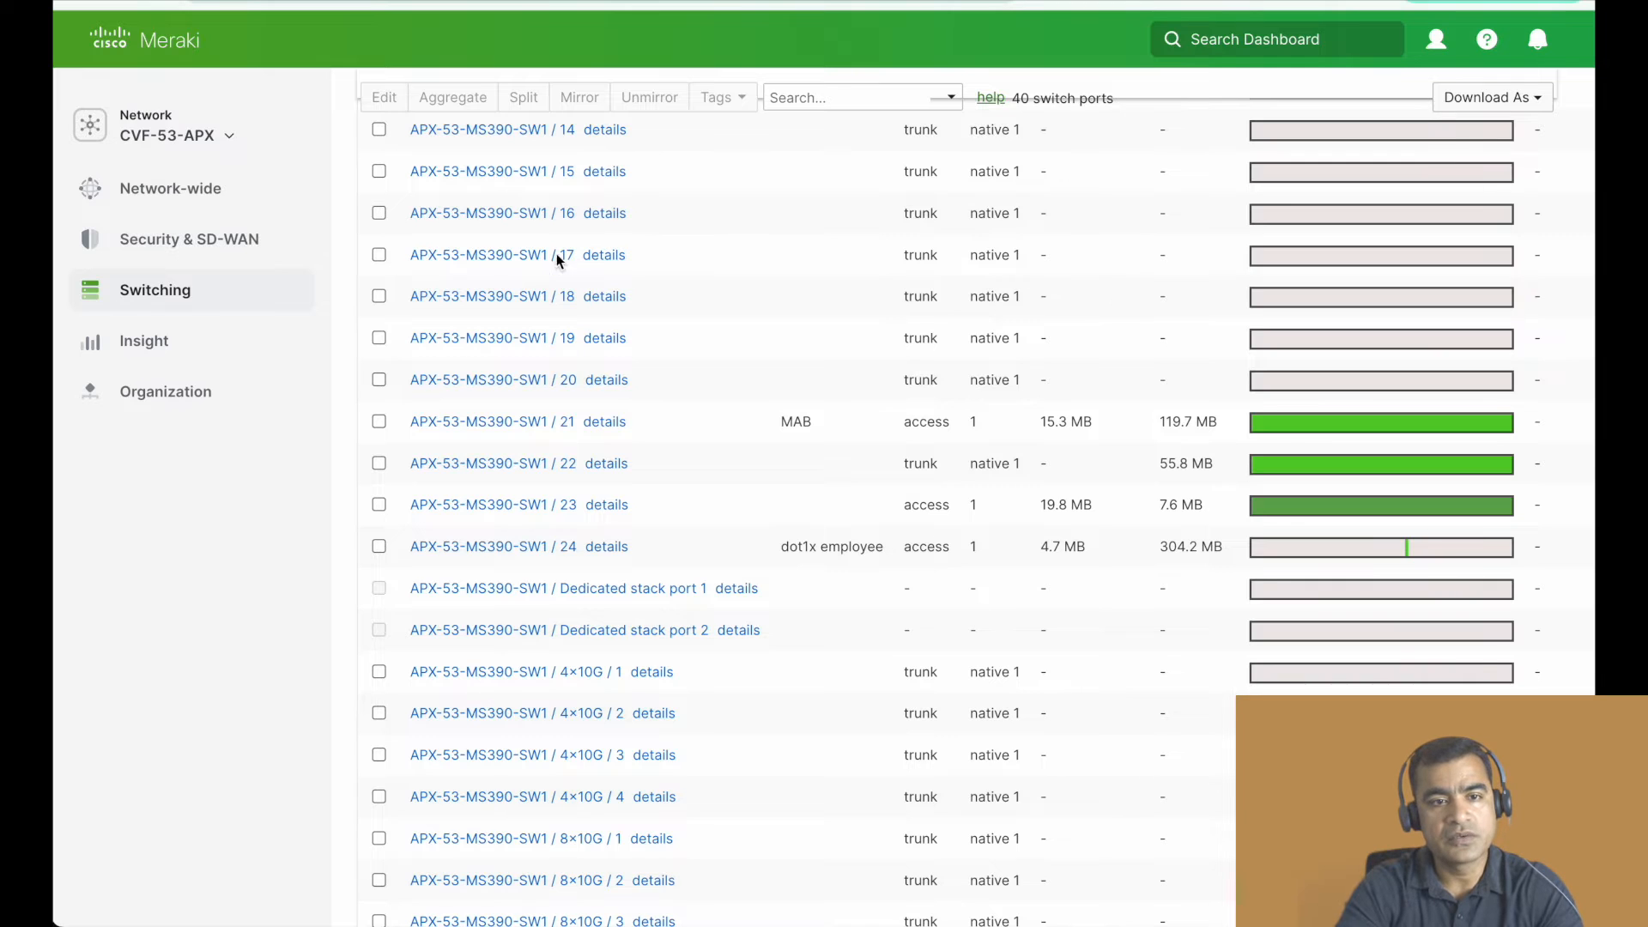
{"action": "left_click", "coordinate": [257, 1]}
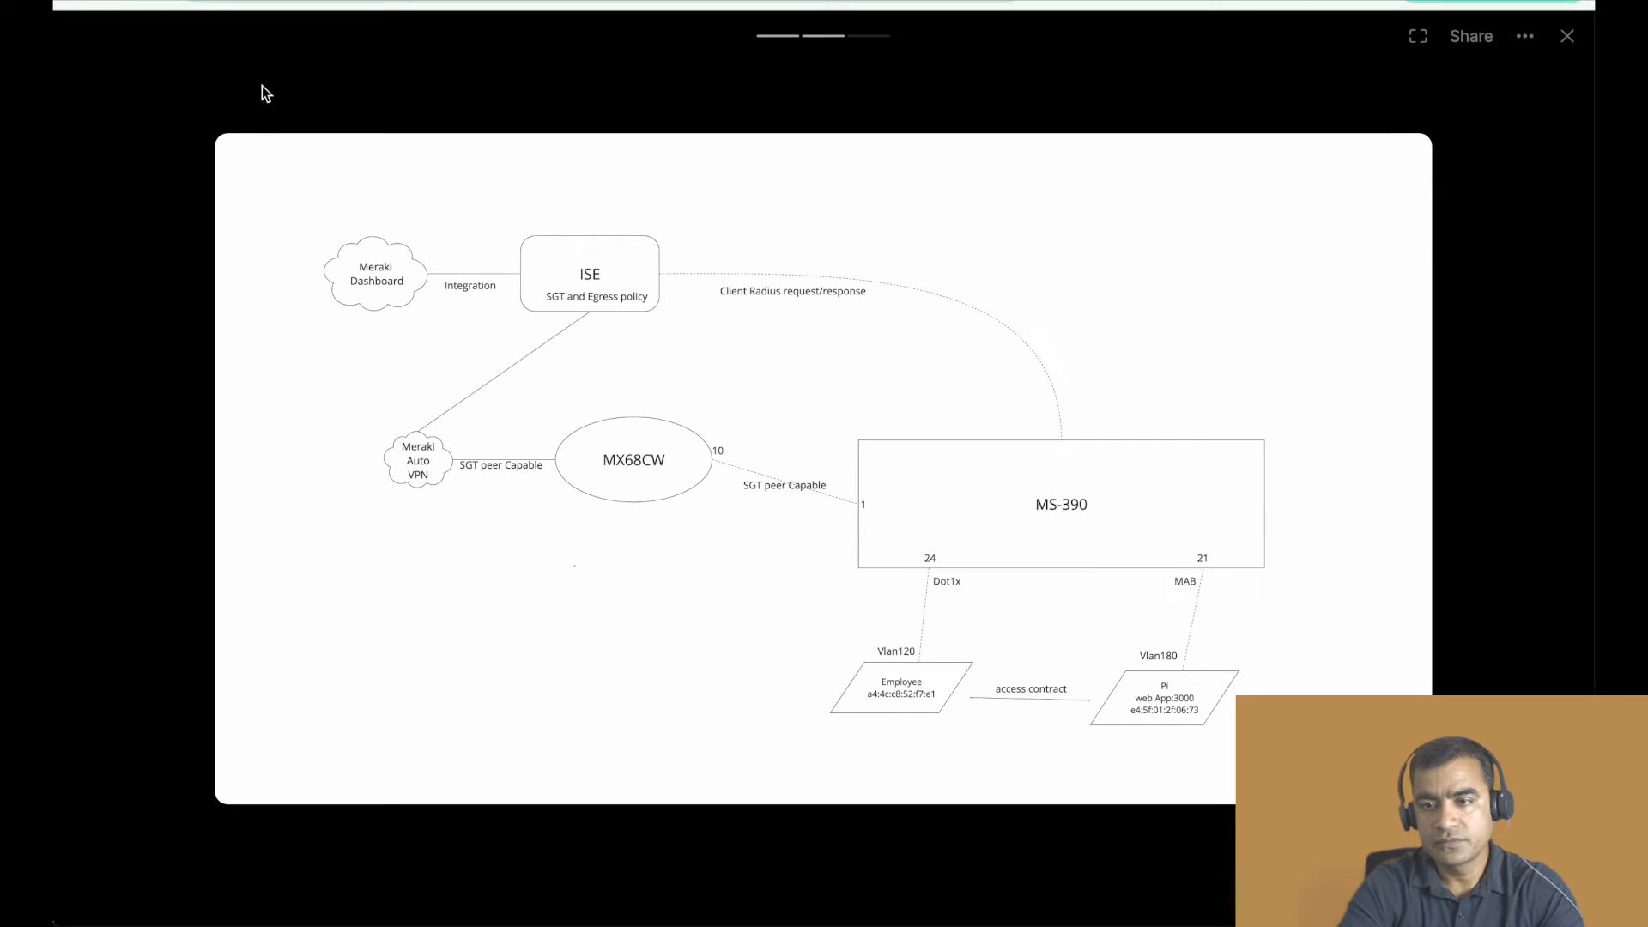
{"action": "left_click", "coordinate": [1466, 213]}
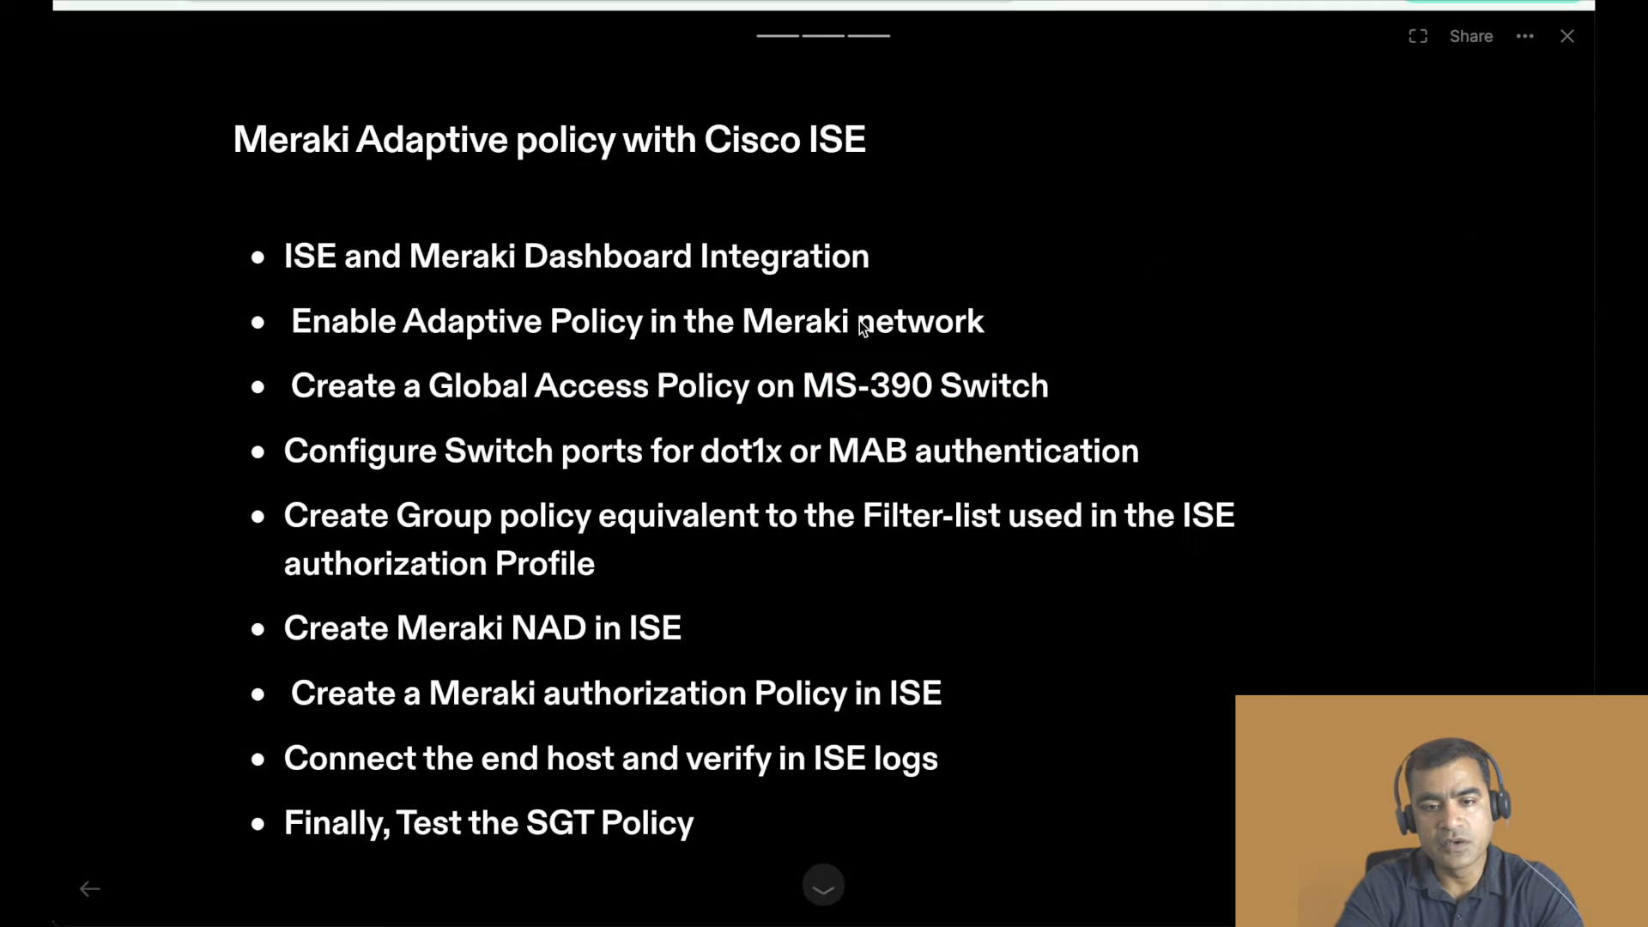
- Highlight the outline items on the global access policy, the switch ports for dot1x or MAB, and the group policy matching the filter-list
{"action": "left_click_drag", "start_coordinate": [836, 393], "coordinate": [482, 392]}
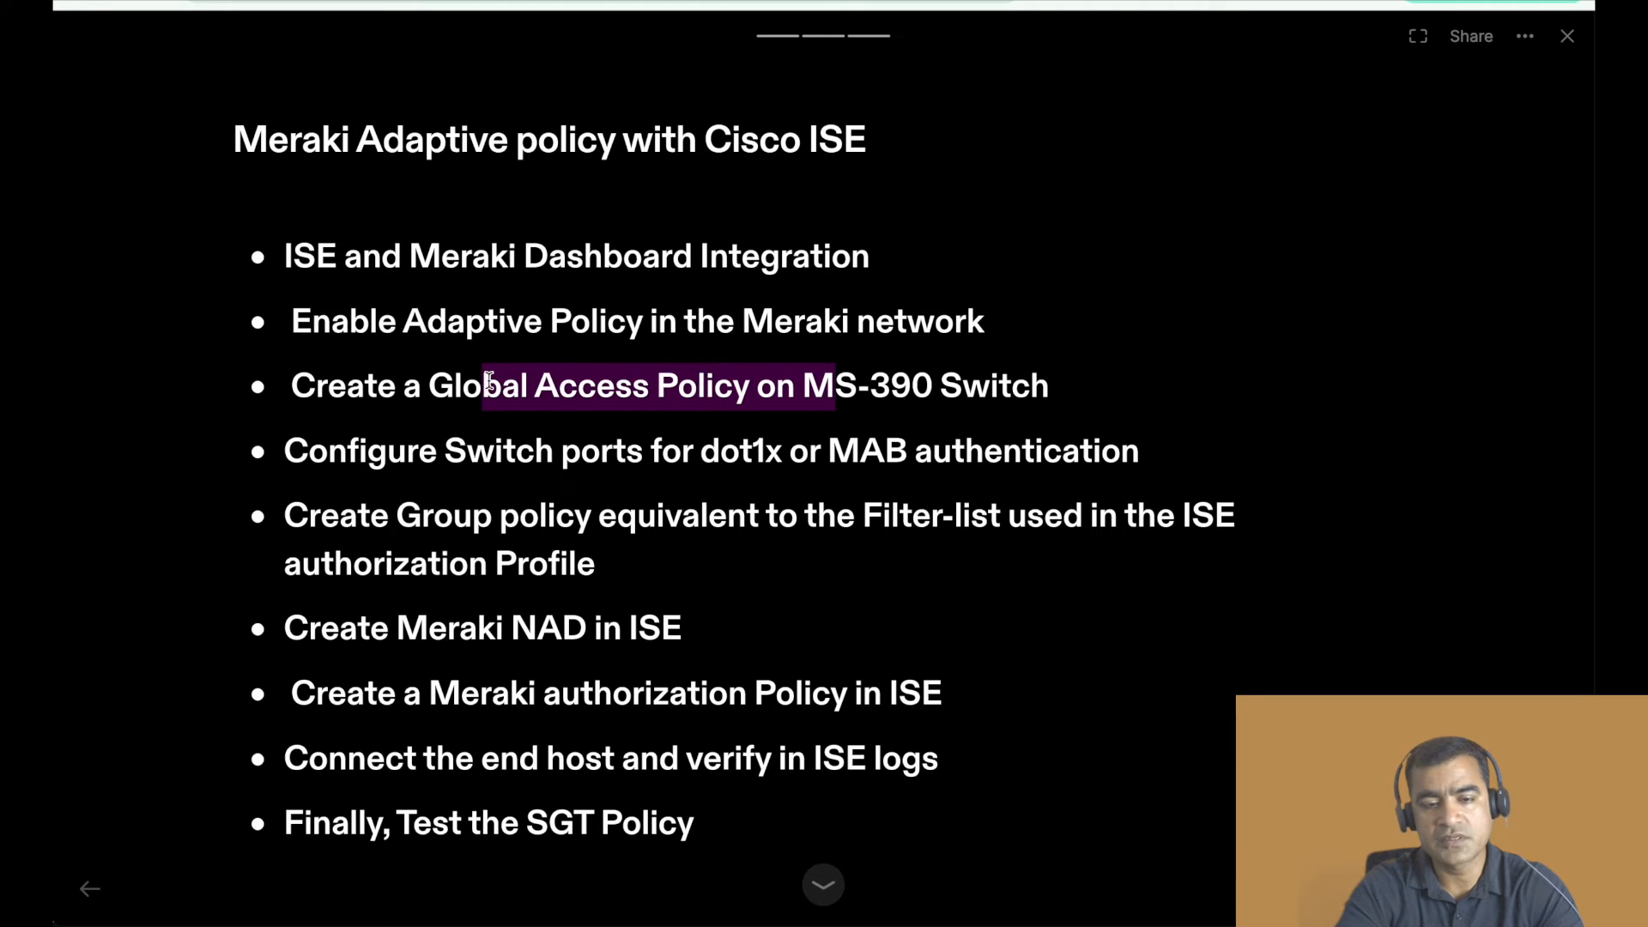
{"action": "left_click_drag", "start_coordinate": [858, 453], "coordinate": [469, 453]}
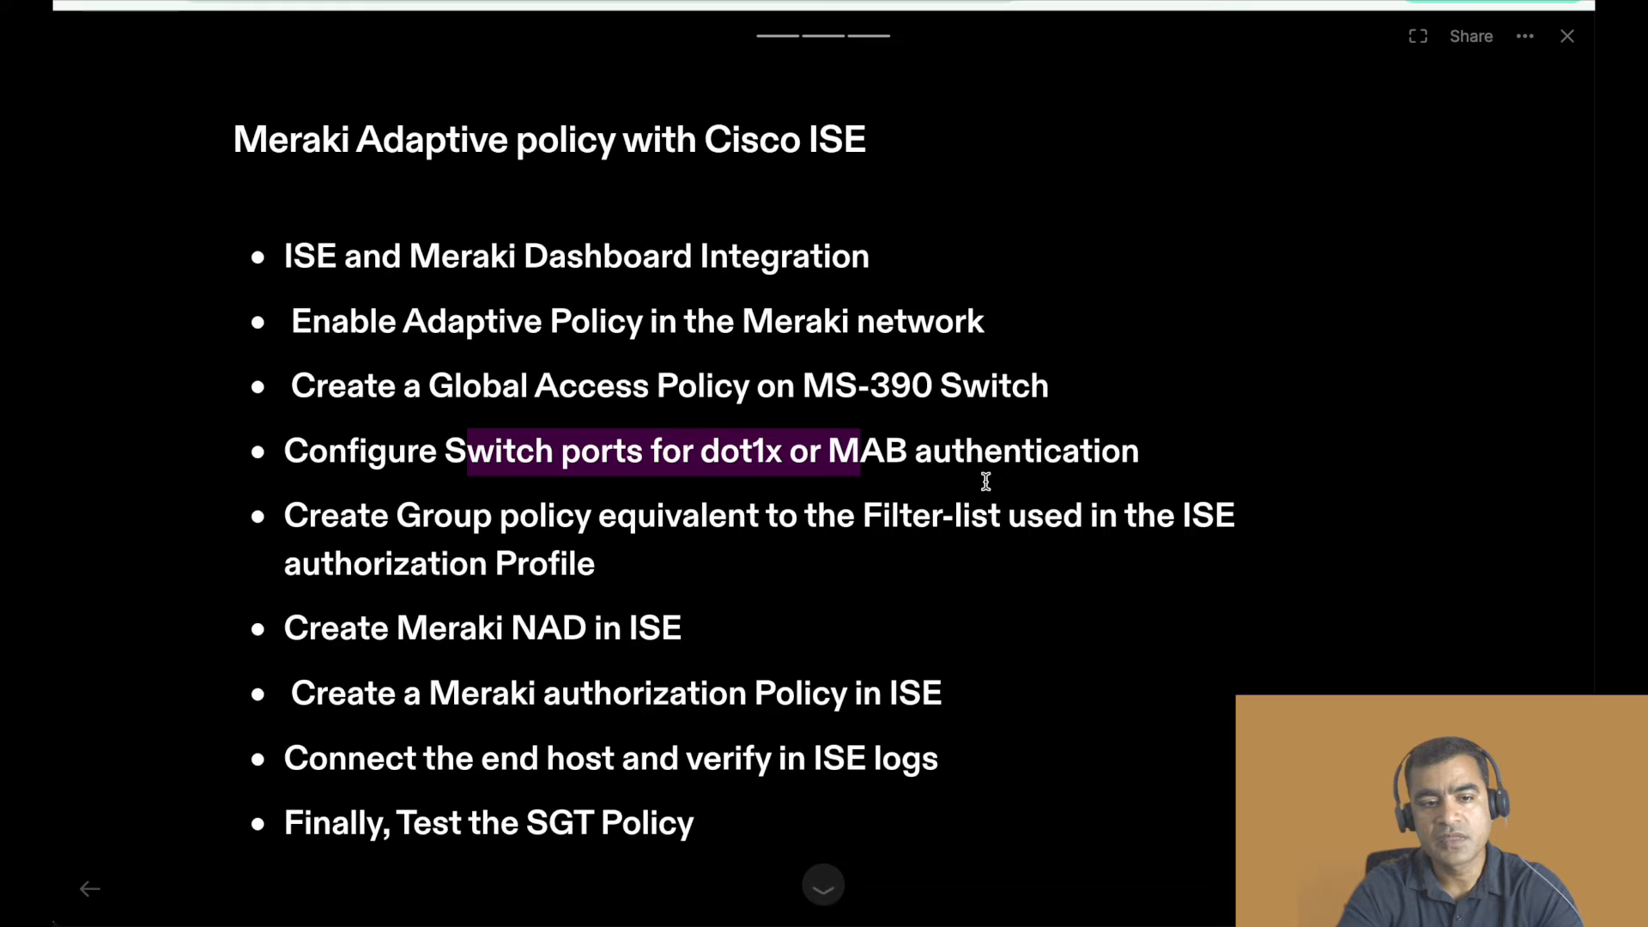
{"action": "scroll", "coordinate": [1076, 455], "scroll_direction": "down", "scroll_amount": 1}
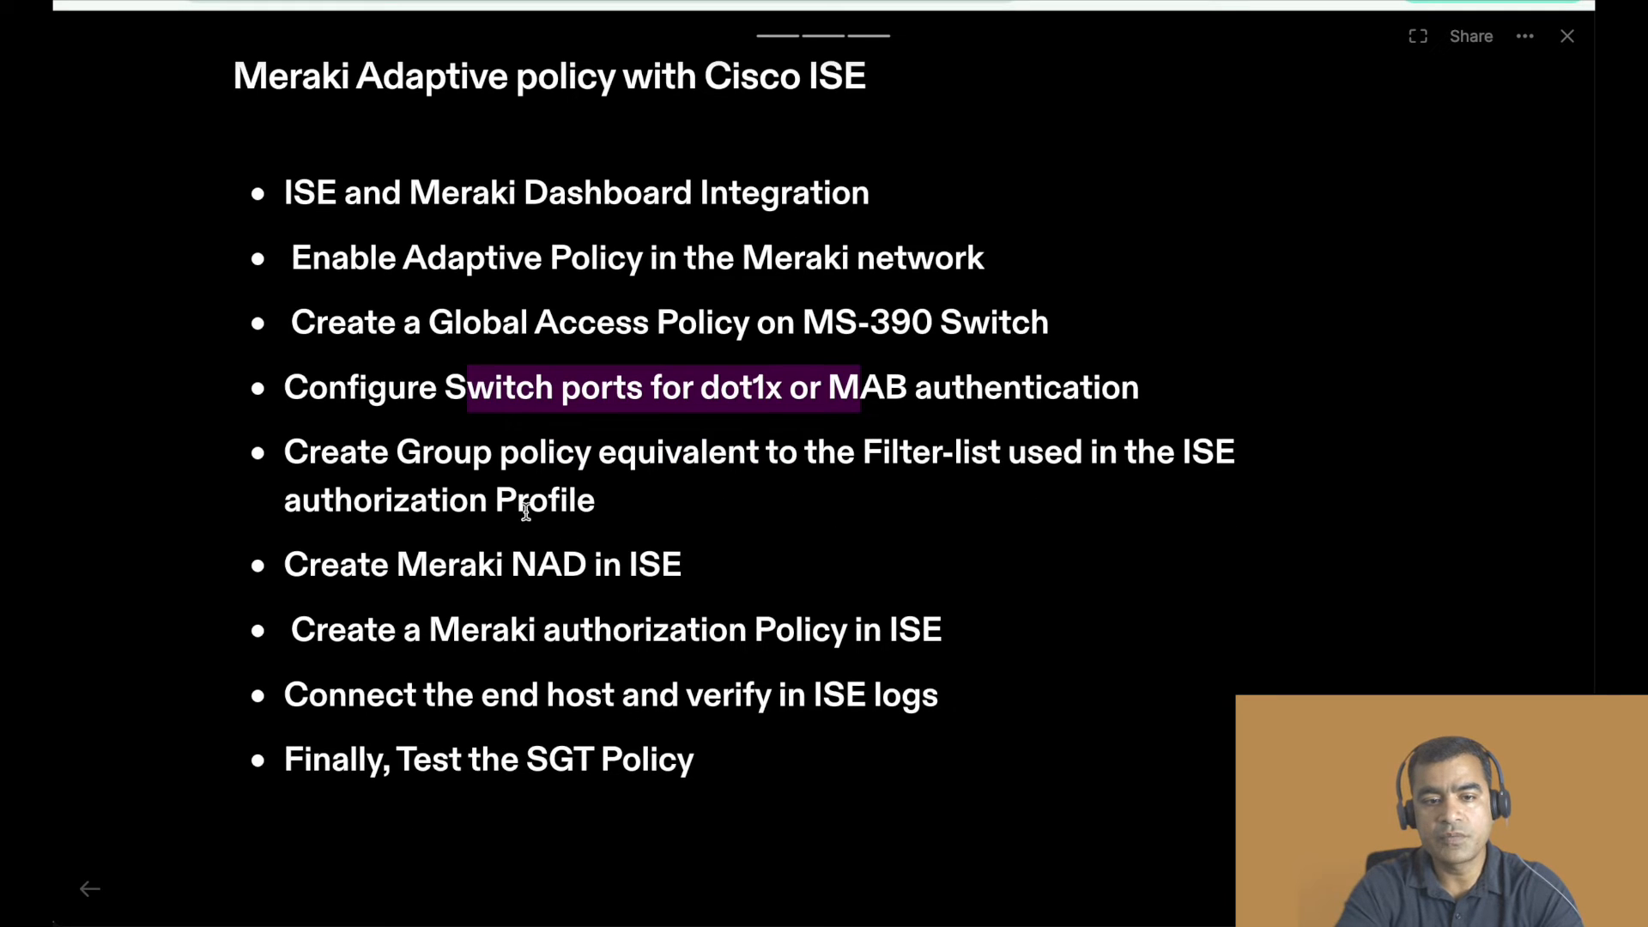
{"action": "left_click_drag", "start_coordinate": [404, 453], "coordinate": [728, 504]}
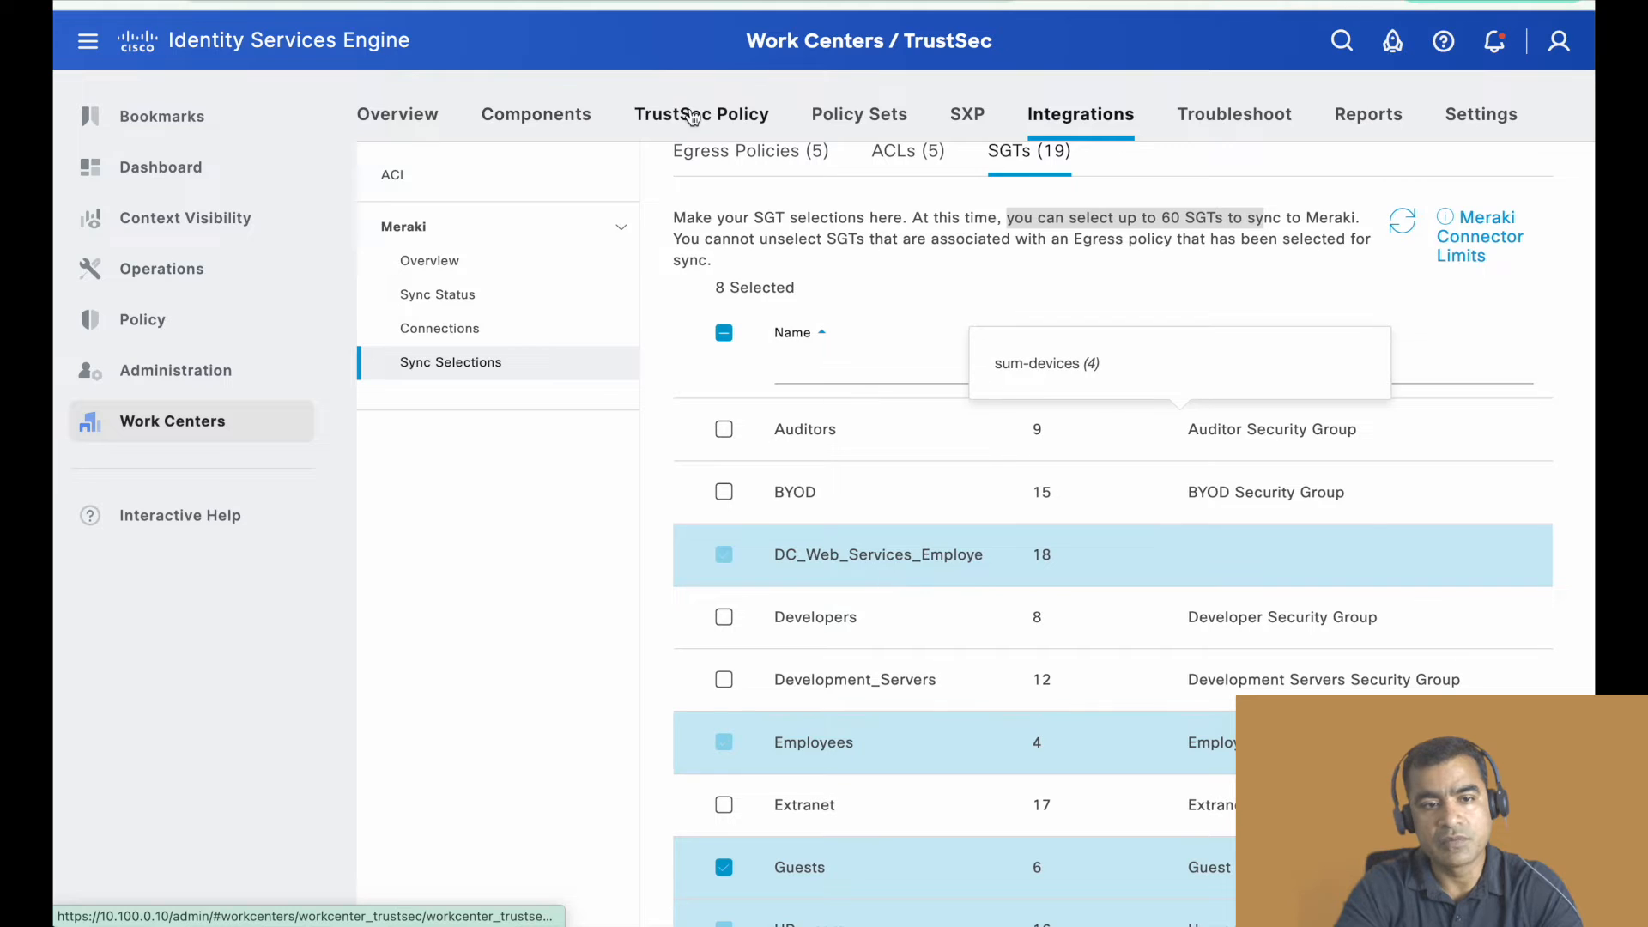
- Switch to Identity Services Engine and open the network device APX53-SW1 from the TrustSec components
{"action": "left_click", "coordinate": [544, 120]}
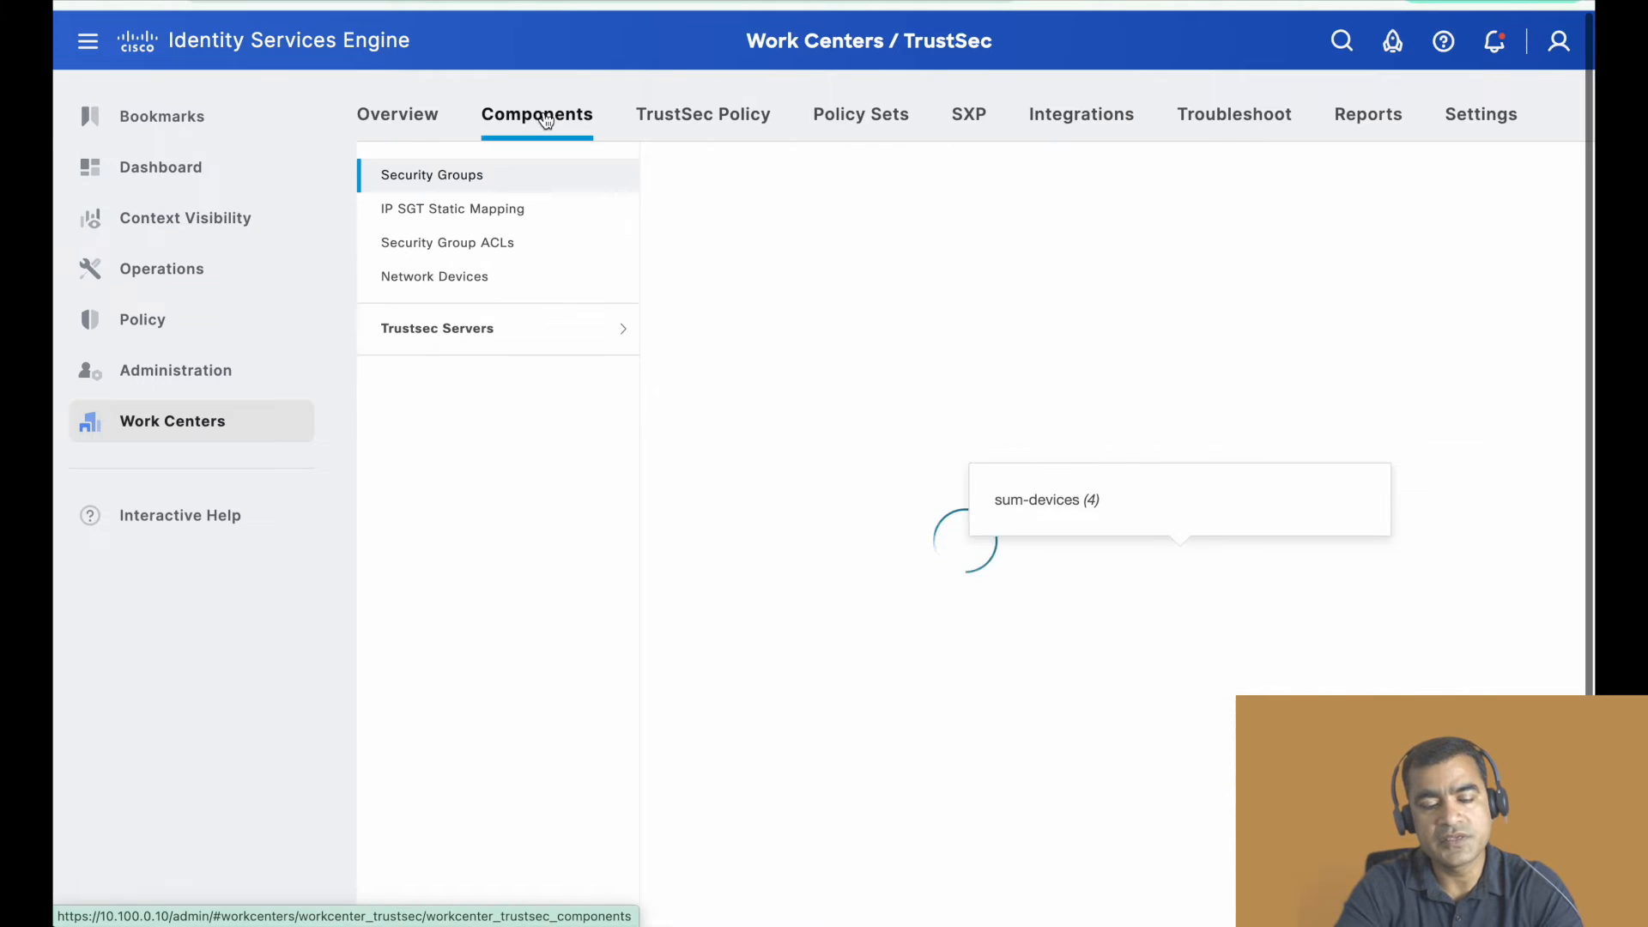
{"action": "left_click", "coordinate": [455, 291]}
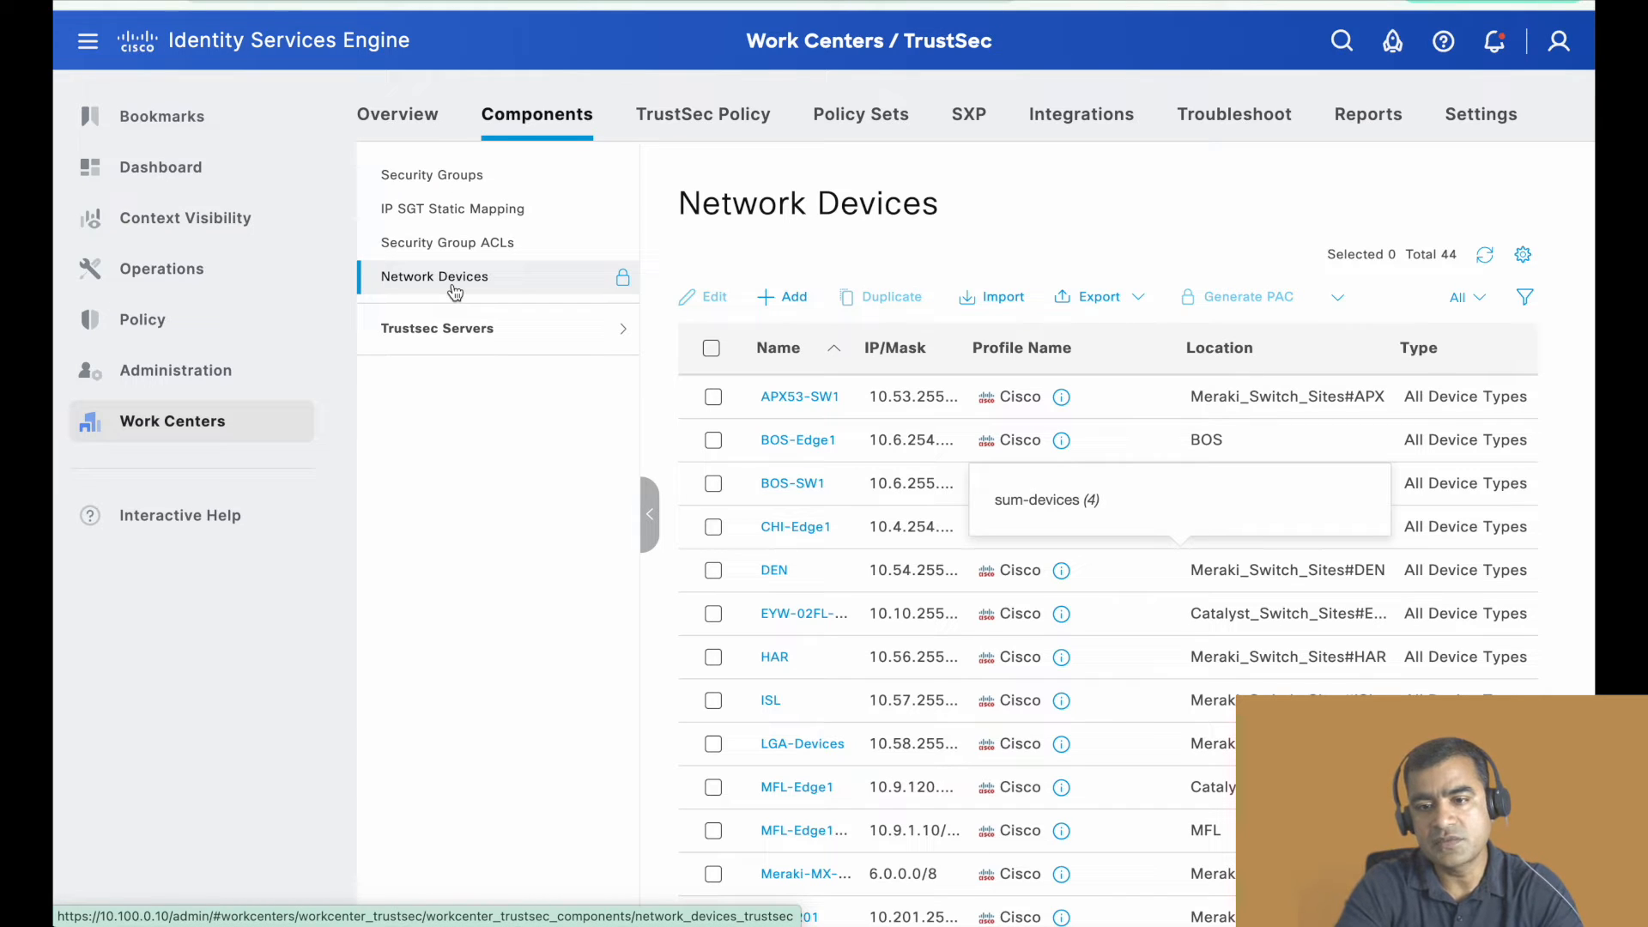
{"action": "left_click", "coordinate": [802, 400]}
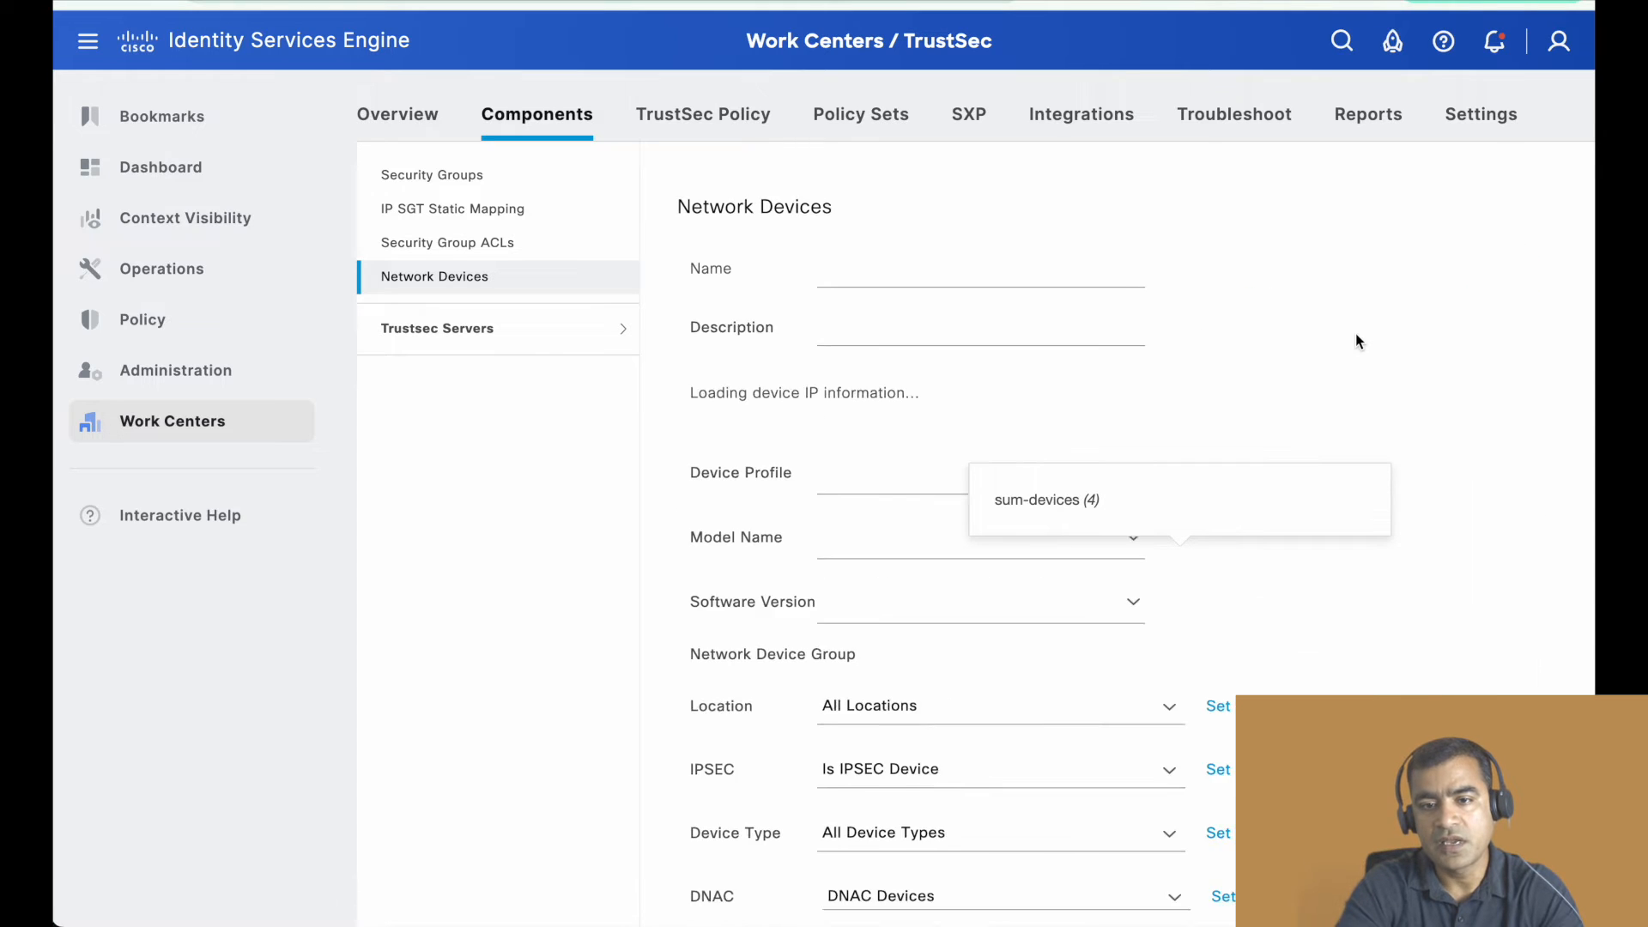
- Review the APX53-SW1 device's name, IP address, device profile, location group and RADIUS authentication settings
{"action": "scroll", "coordinate": [1351, 329], "scroll_direction": "down", "scroll_amount": 2}
{"action": "scroll", "coordinate": [1351, 330], "scroll_direction": "up", "scroll_amount": 1}
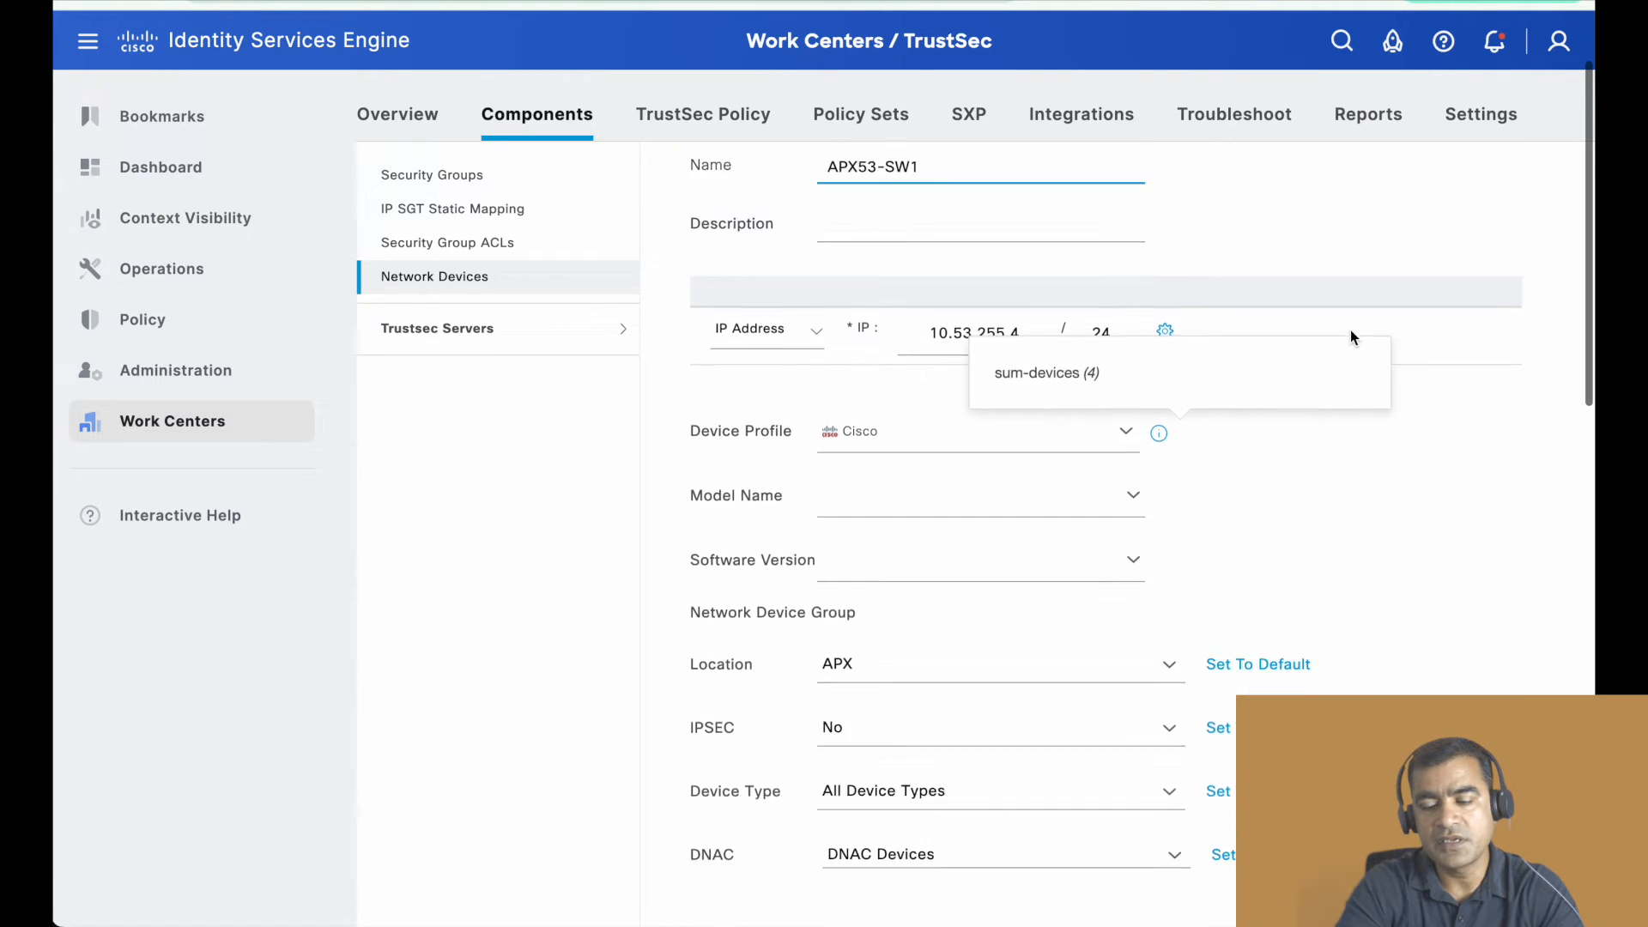
{"action": "scroll", "coordinate": [1351, 329], "scroll_direction": "up", "scroll_amount": 1}
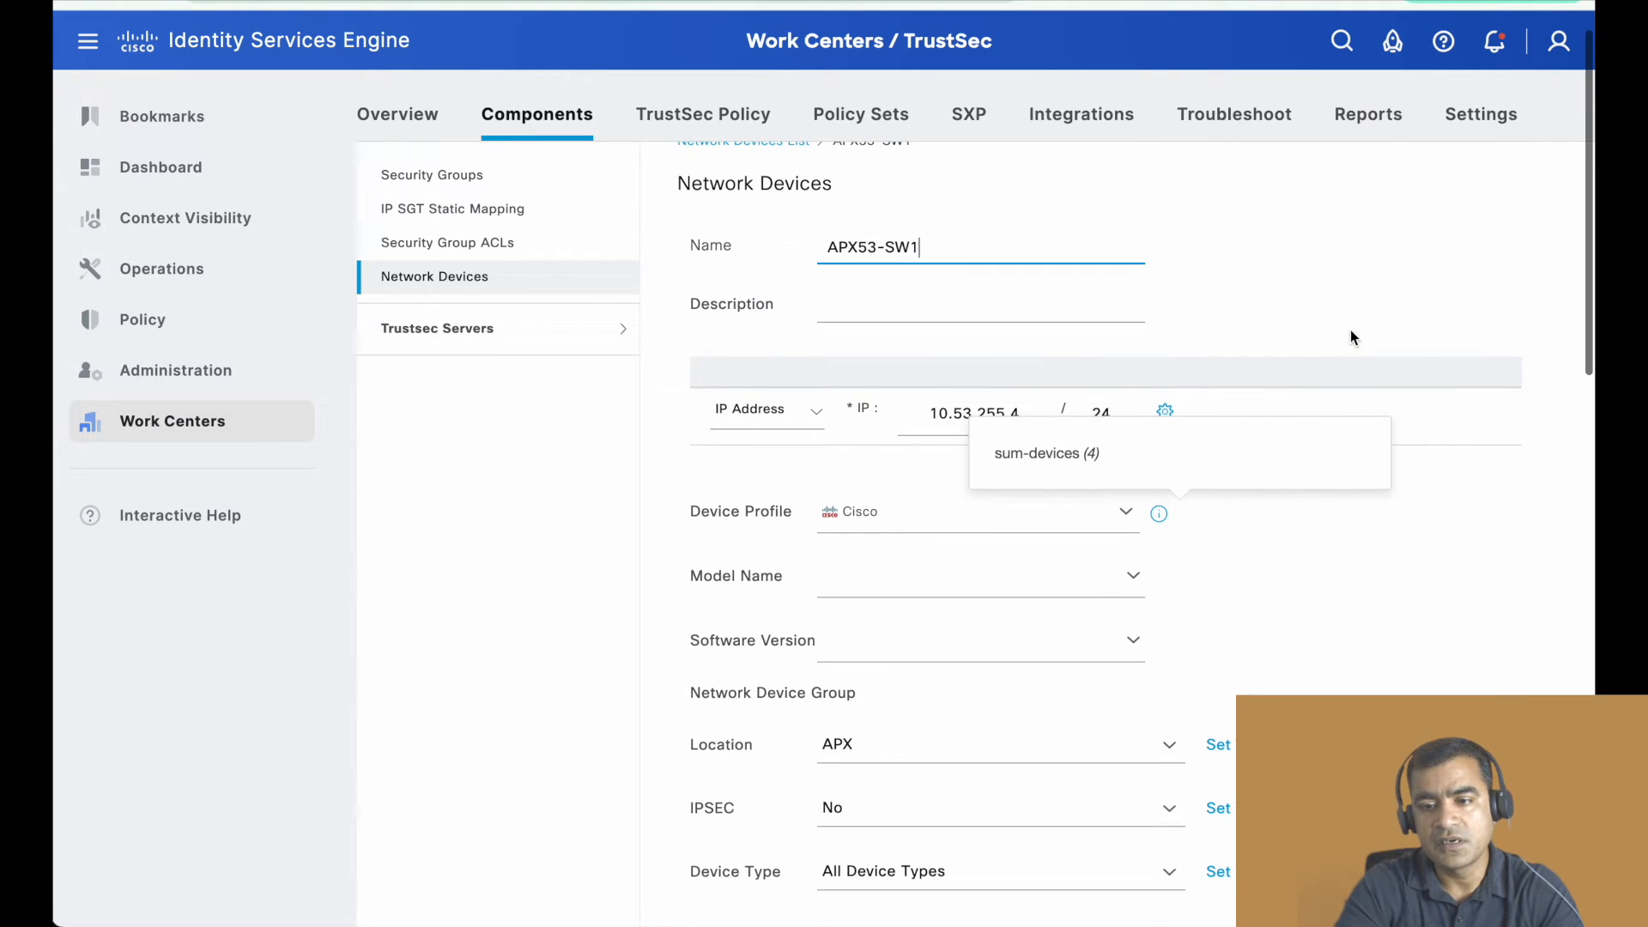
{"action": "left_click", "coordinate": [1272, 516]}
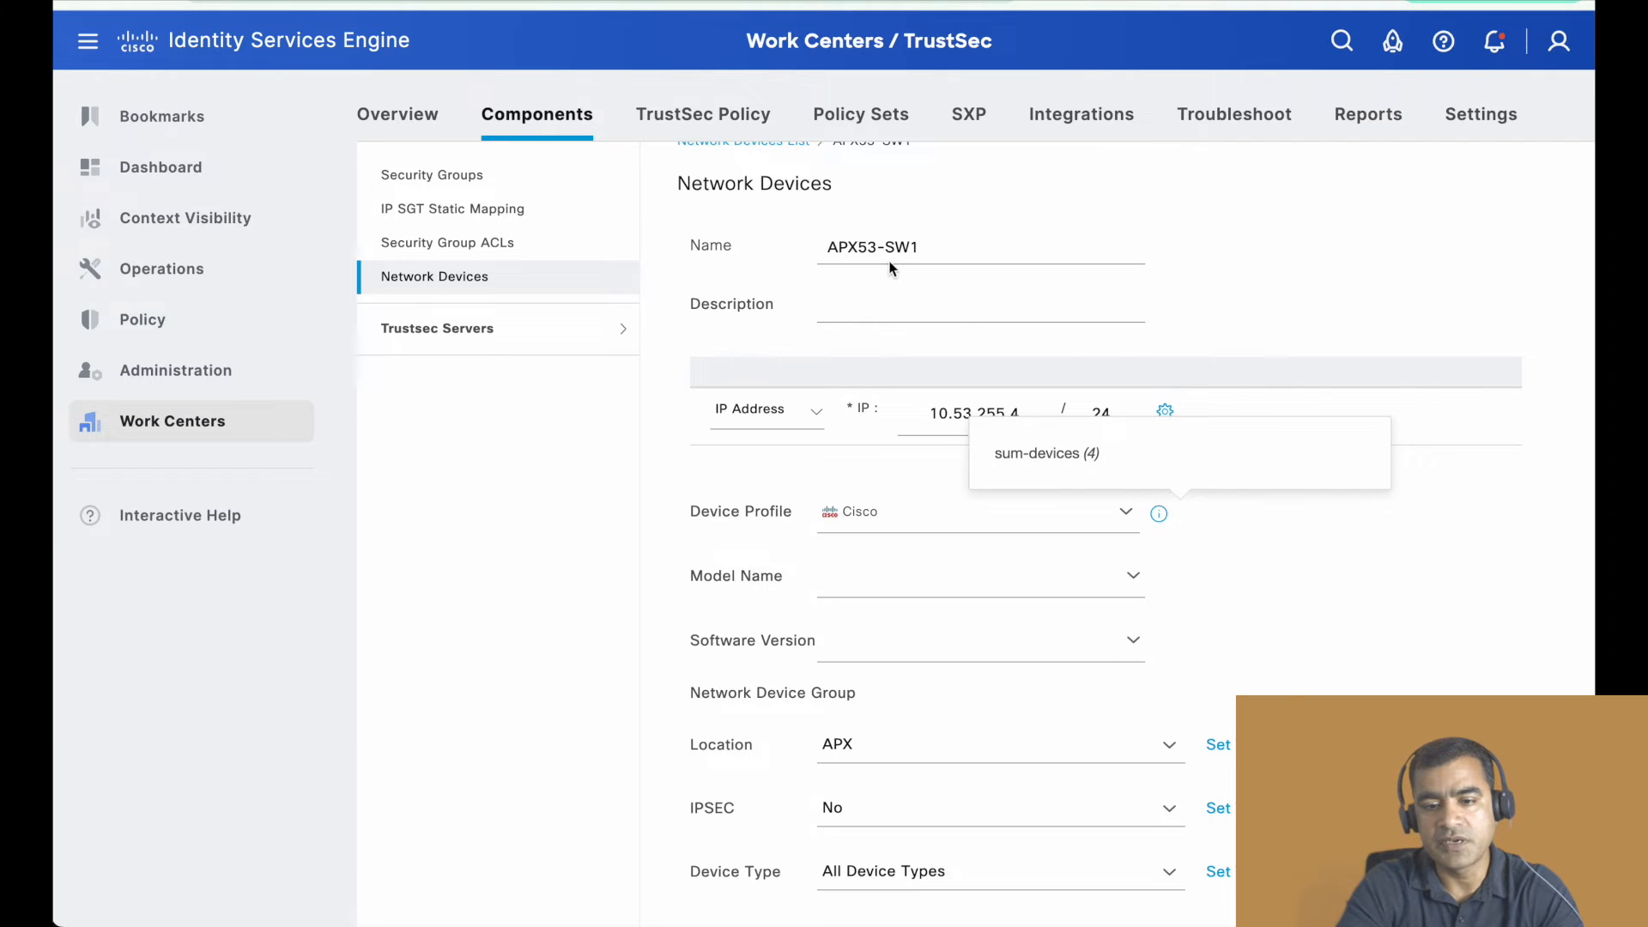
{"action": "scroll", "coordinate": [1171, 290], "scroll_direction": "down", "scroll_amount": 1}
{"action": "scroll", "coordinate": [1171, 290], "scroll_direction": "down", "scroll_amount": 5}
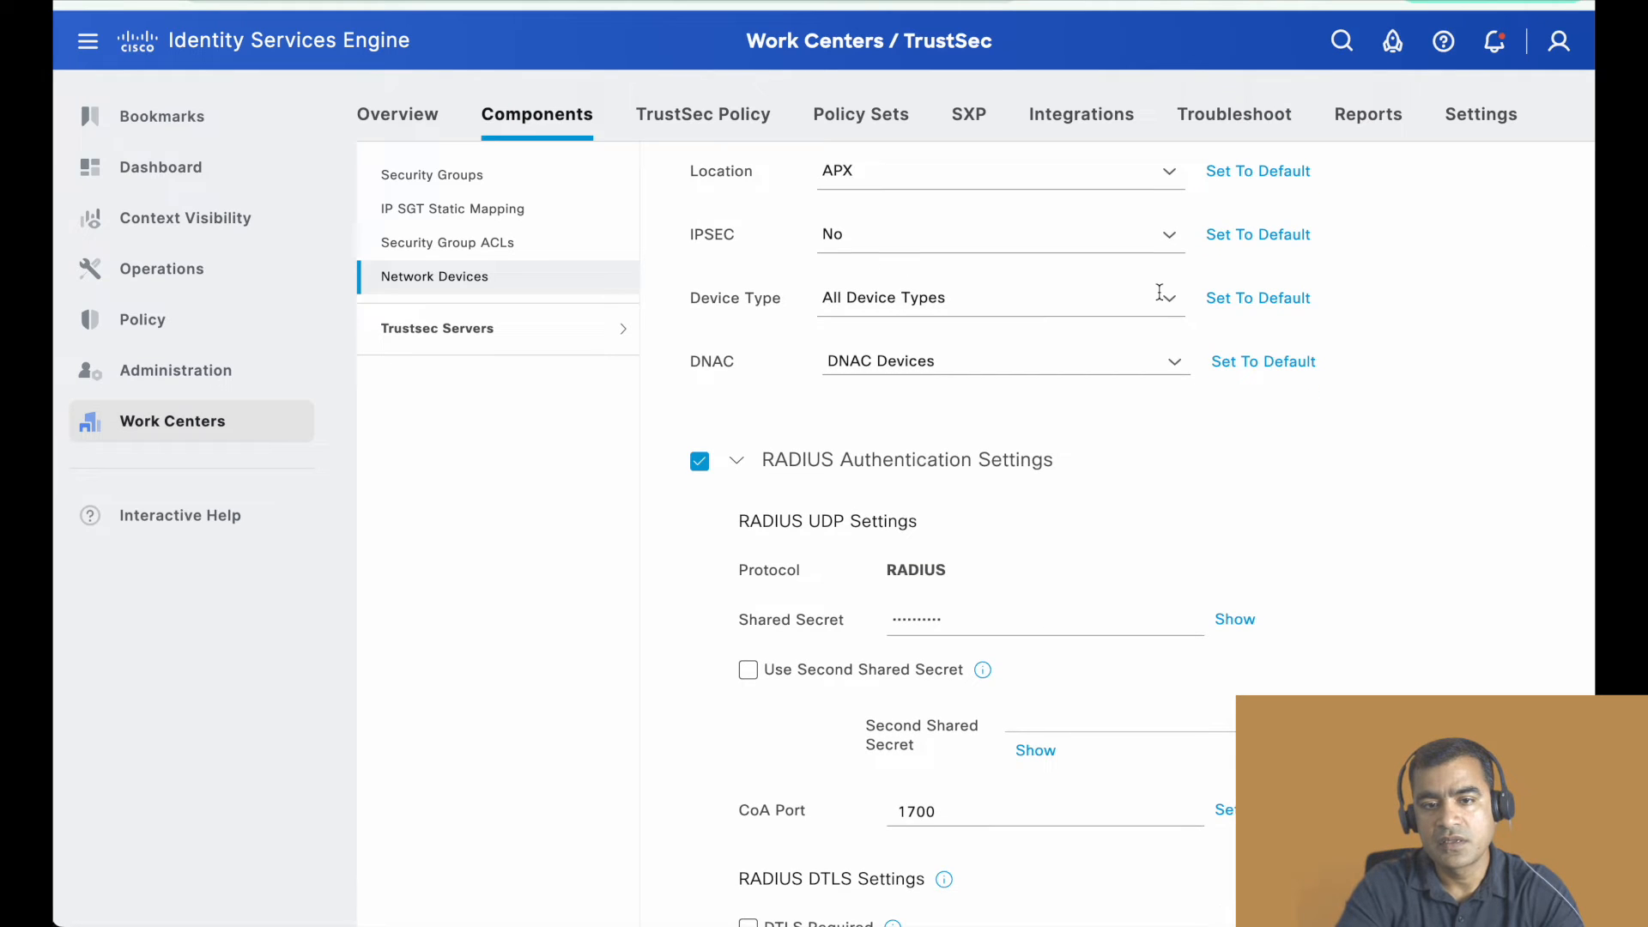
{"action": "scroll", "coordinate": [1158, 292], "scroll_direction": "down", "scroll_amount": 2}
{"action": "scroll", "coordinate": [1356, 341], "scroll_direction": "down", "scroll_amount": 2}
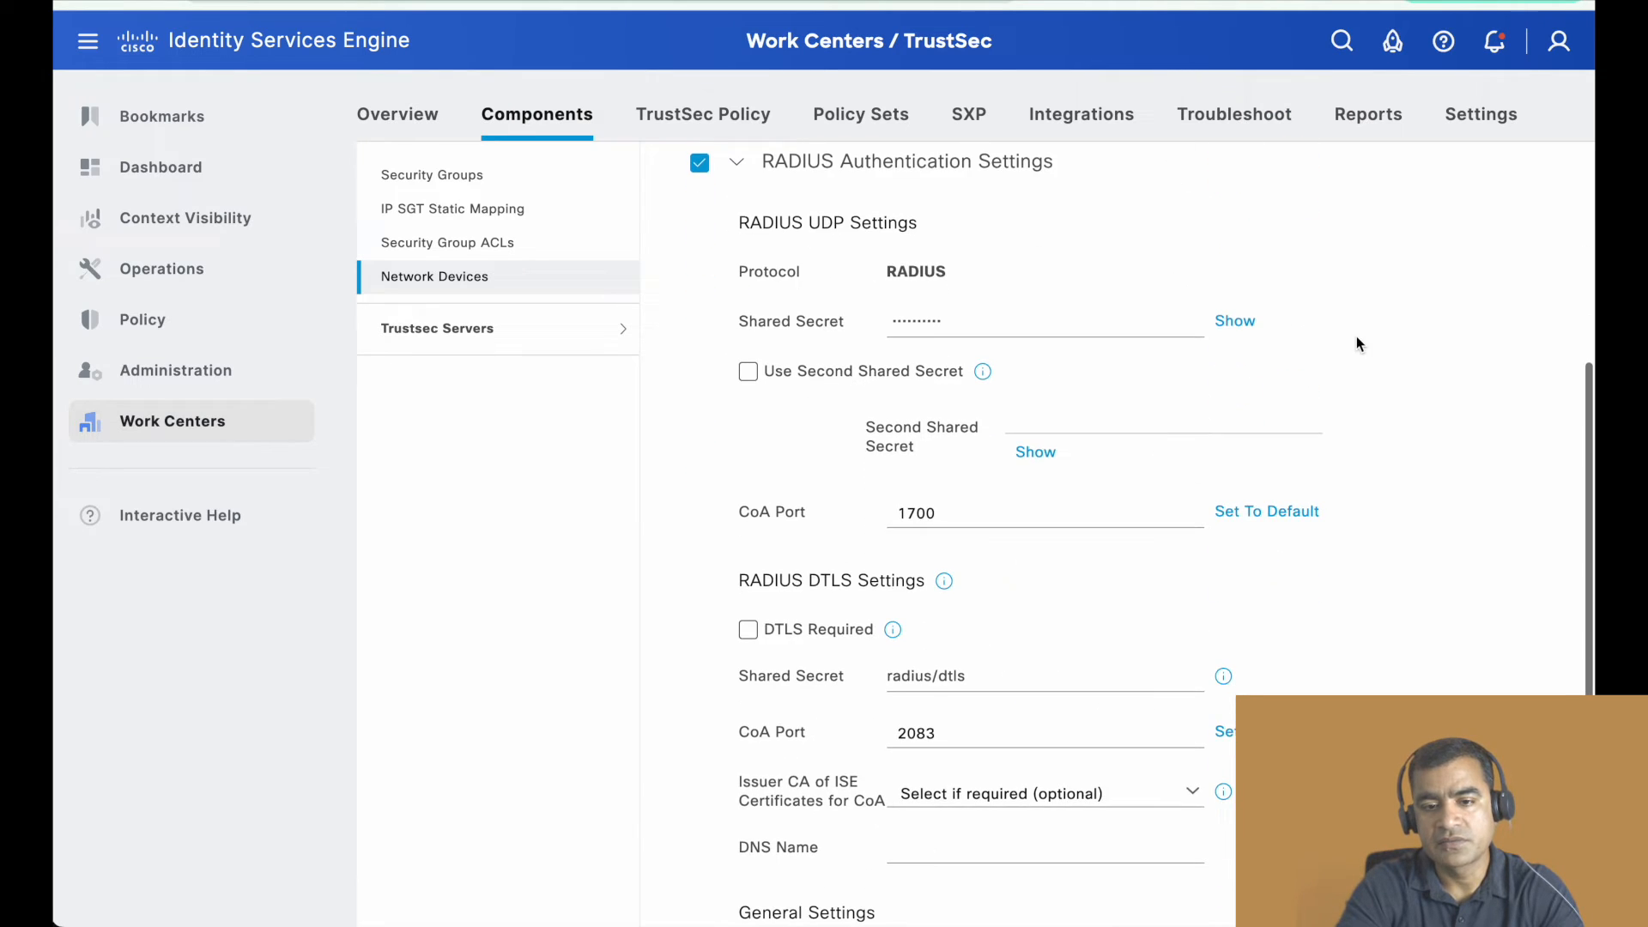
{"action": "scroll", "coordinate": [1263, 364], "scroll_direction": "down", "scroll_amount": 6}
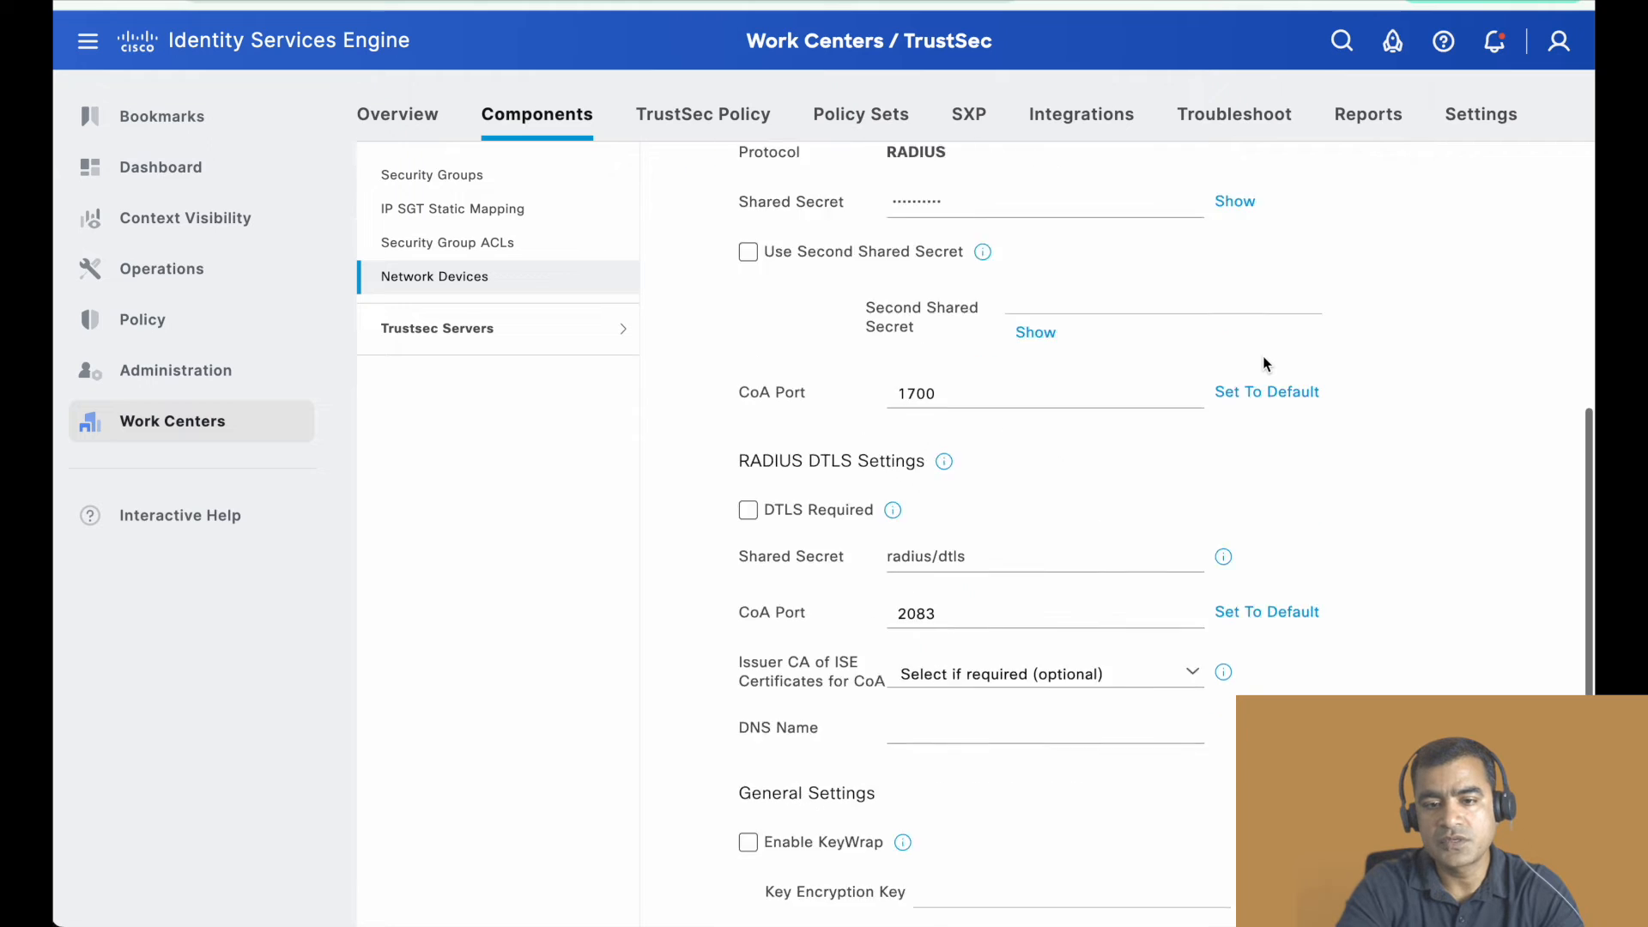
{"action": "scroll", "coordinate": [1263, 363], "scroll_direction": "up", "scroll_amount": 10}
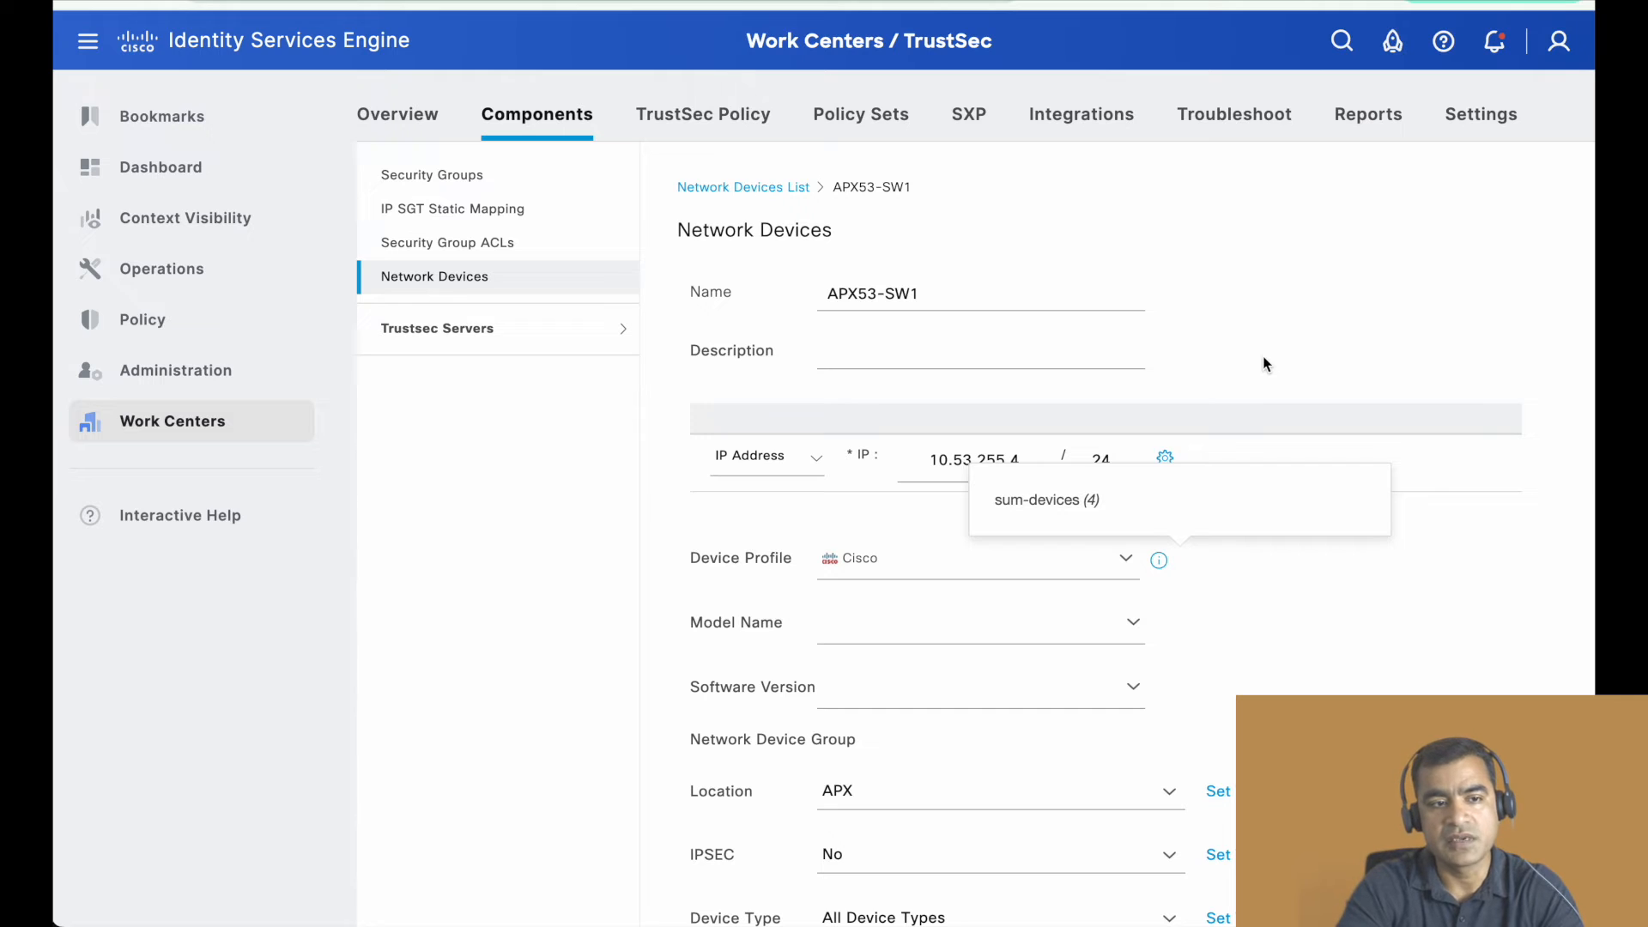
- Open the list of standard authorization profiles in the policy element results
{"action": "mouse_move", "coordinate": [163, 332]}
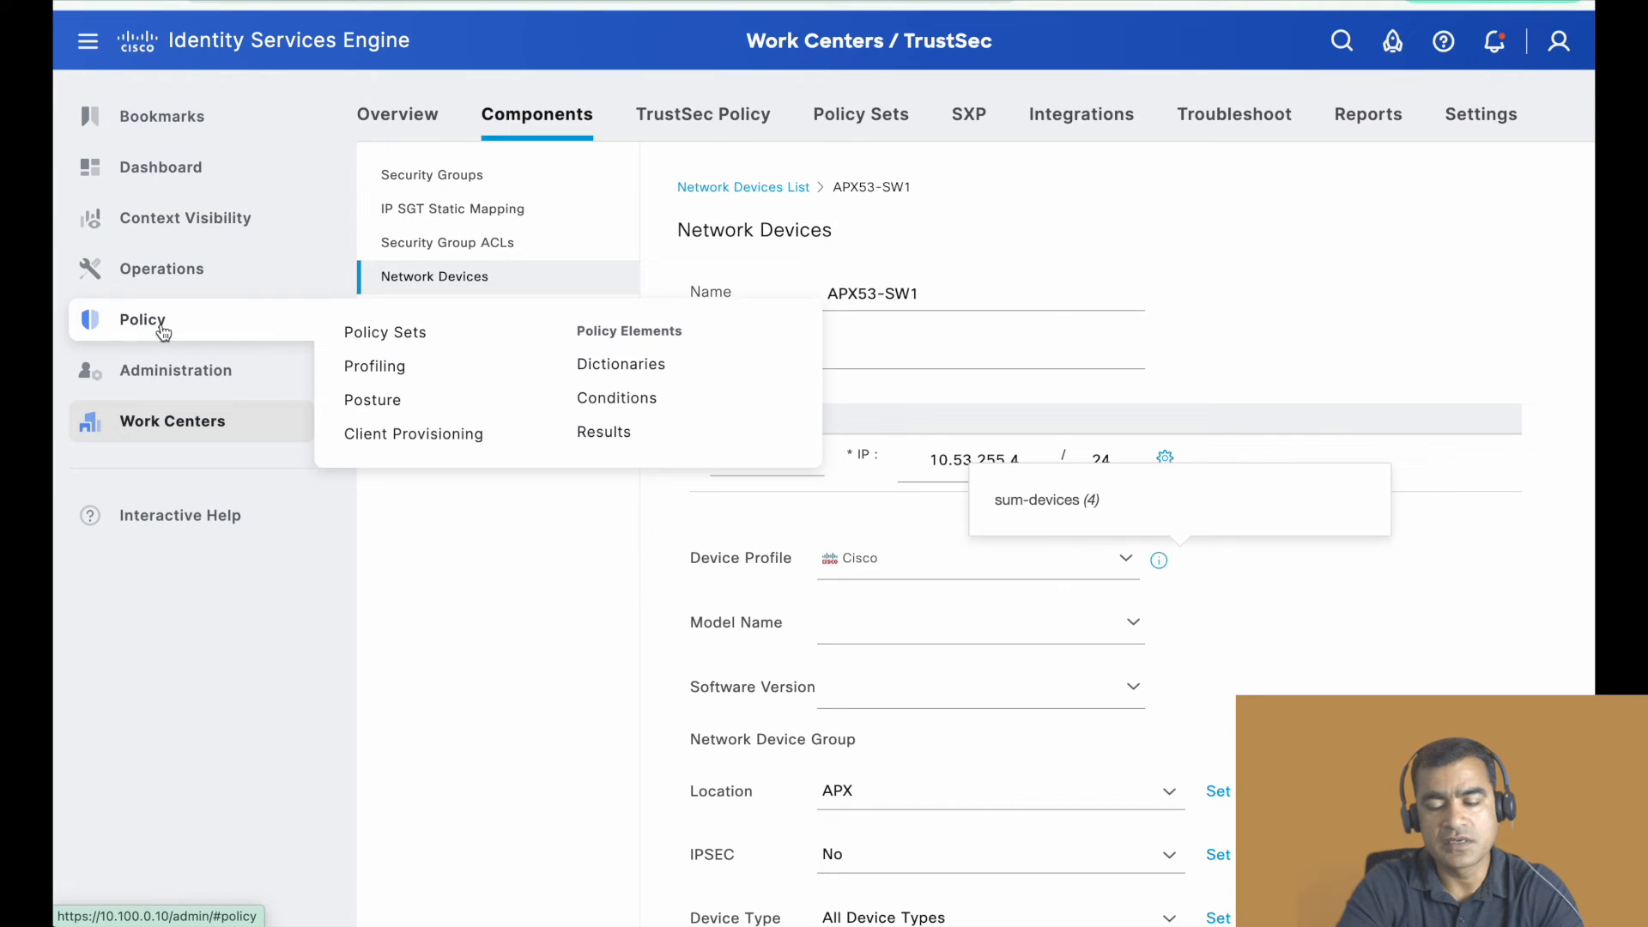
{"action": "left_click", "coordinate": [407, 341]}
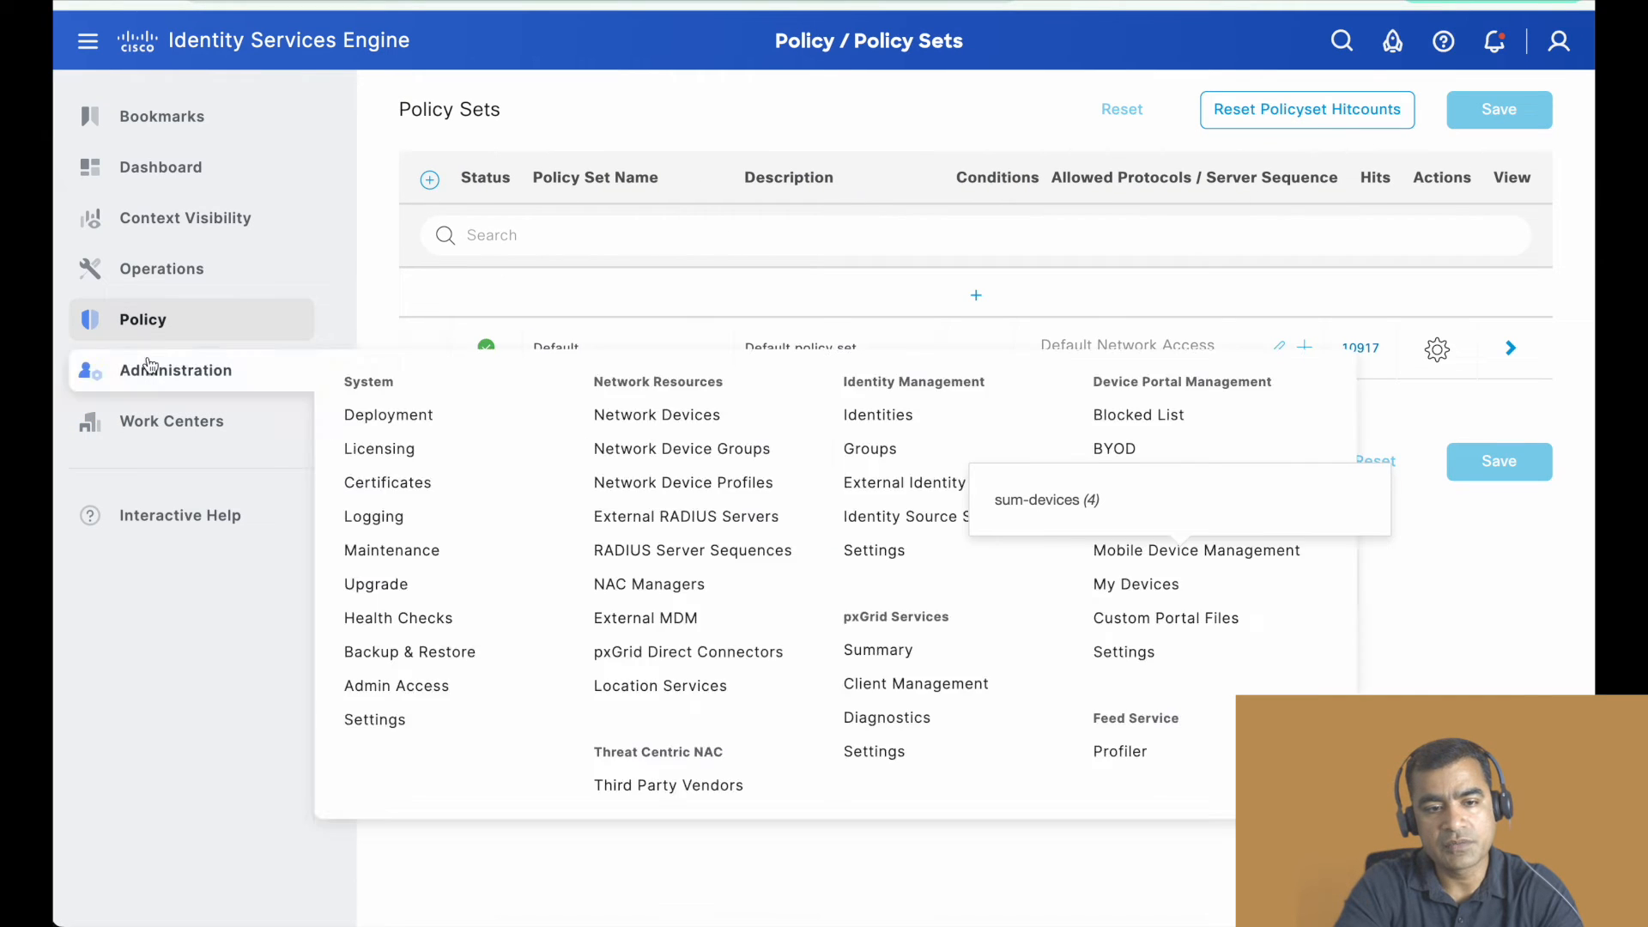
{"action": "mouse_move", "coordinate": [165, 331]}
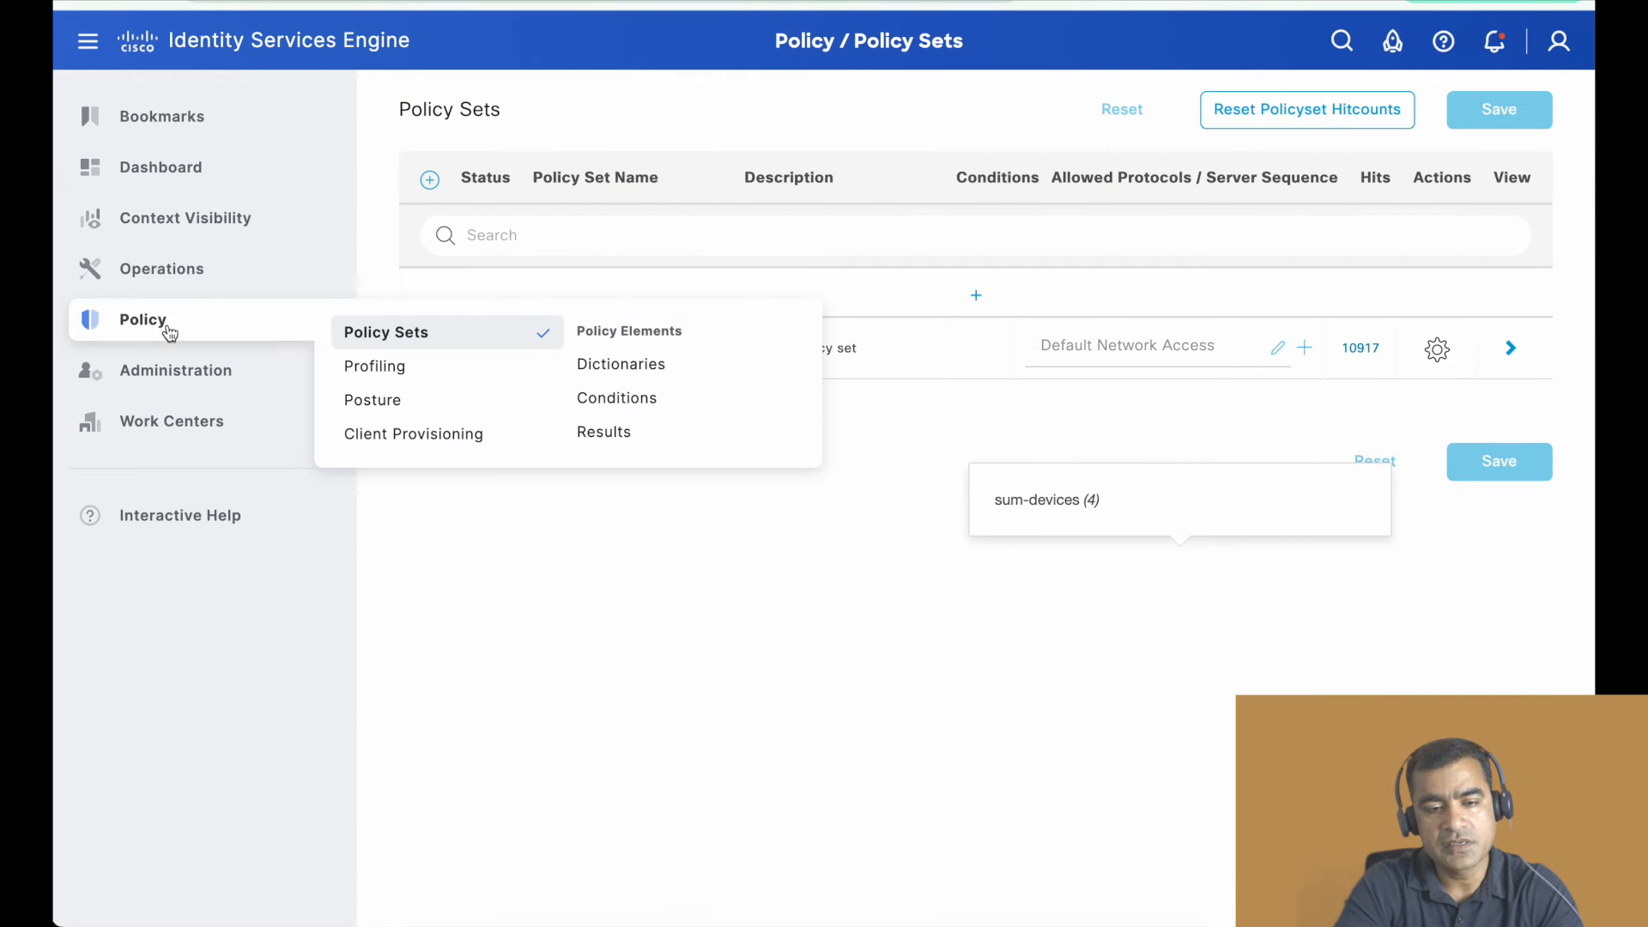
{"action": "left_click", "coordinate": [612, 440]}
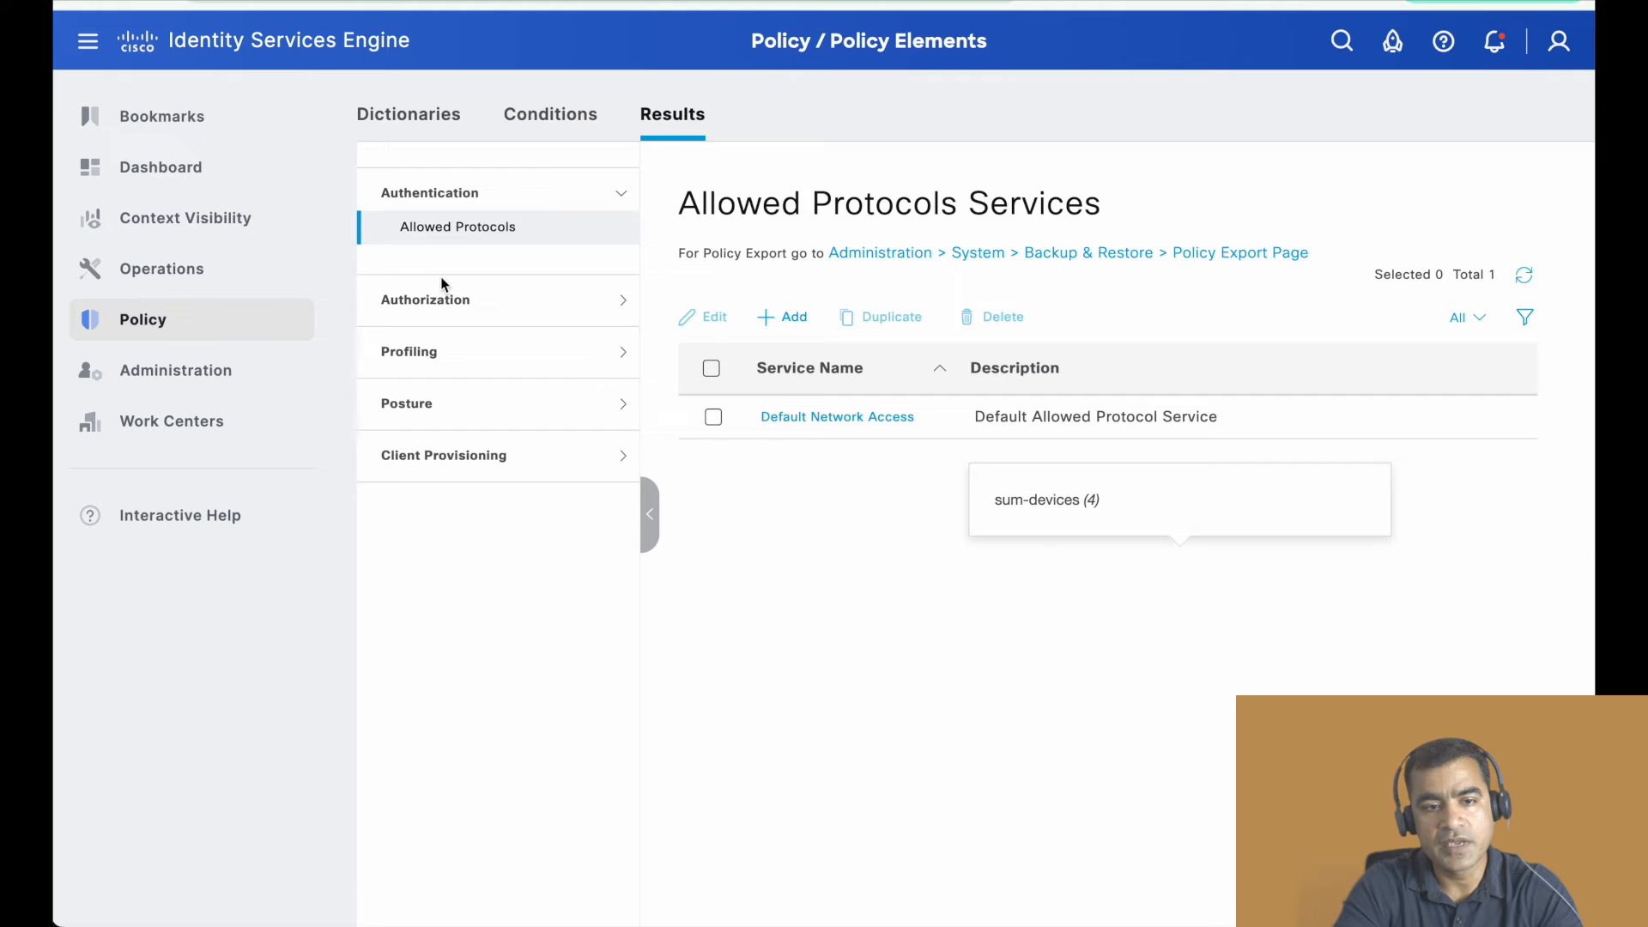
{"action": "left_click", "coordinate": [458, 303]}
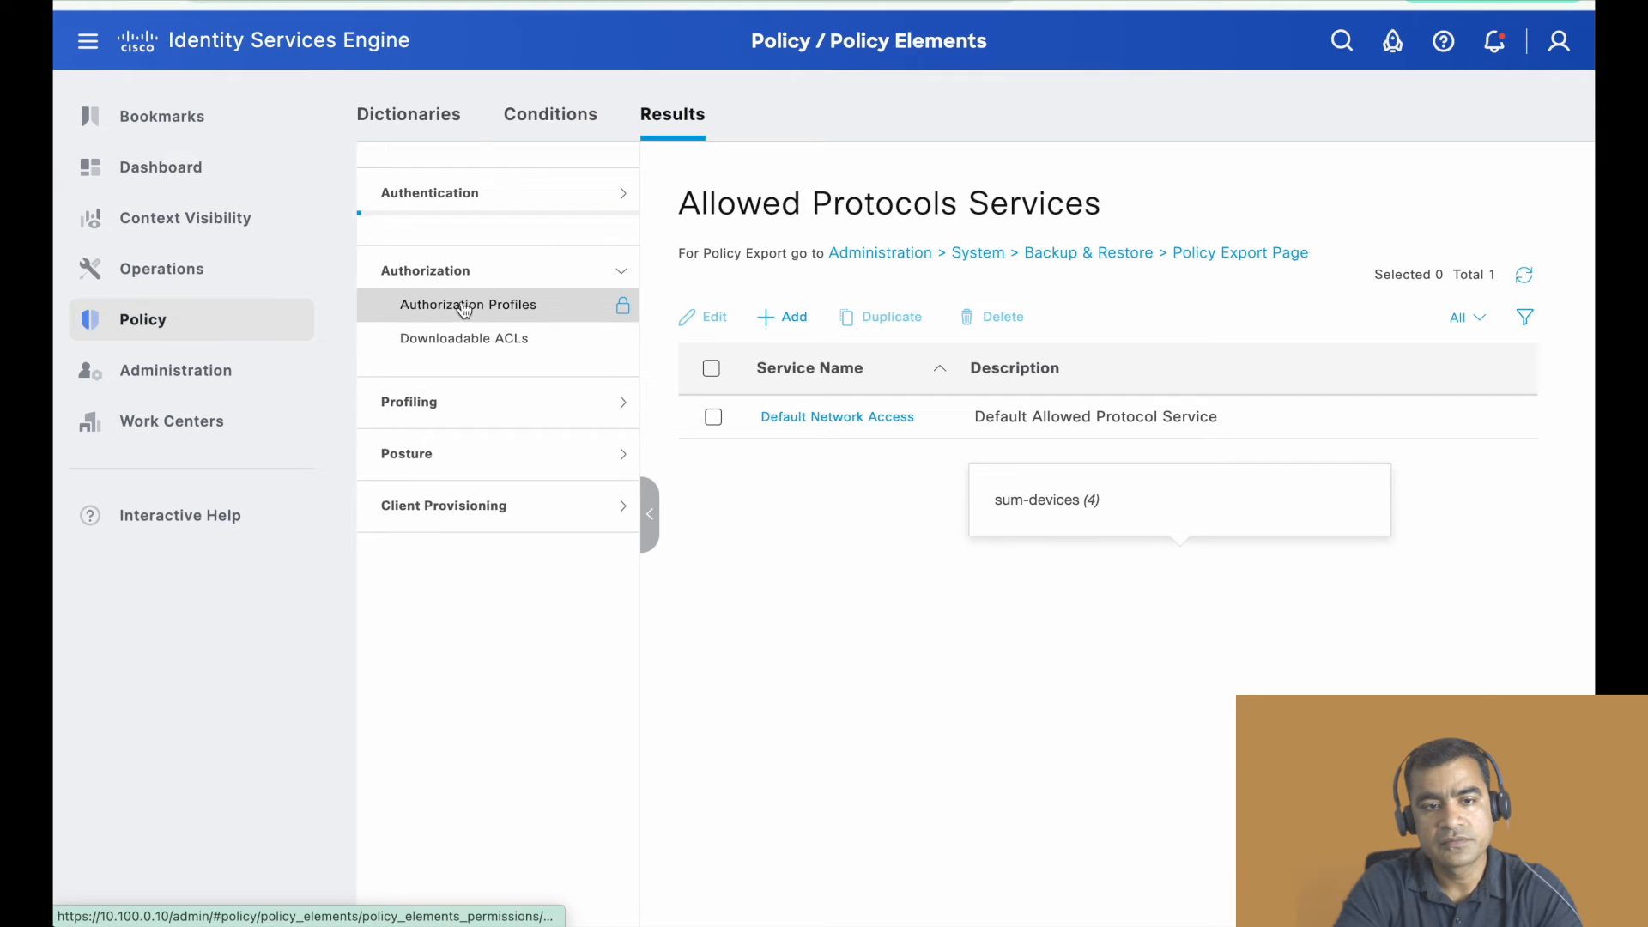
{"action": "left_click", "coordinate": [560, 295]}
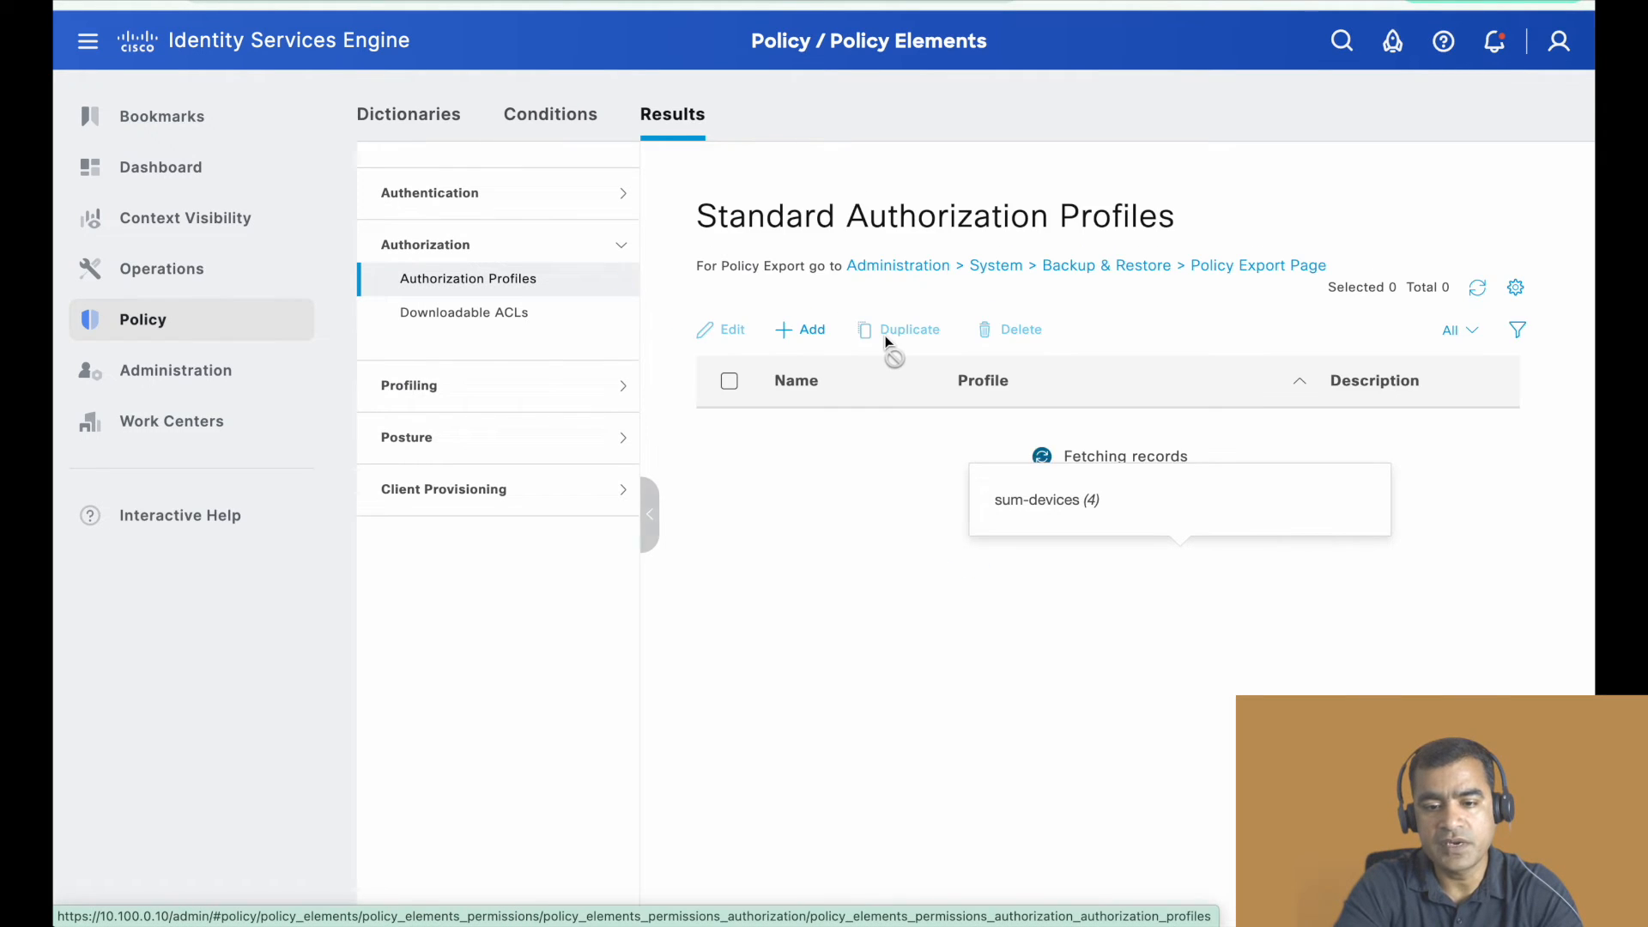
- Look through the standard authorization profiles for the Meraki wired MAB and dot1x entries
{"action": "scroll", "coordinate": [876, 440], "scroll_direction": "down", "scroll_amount": 5}
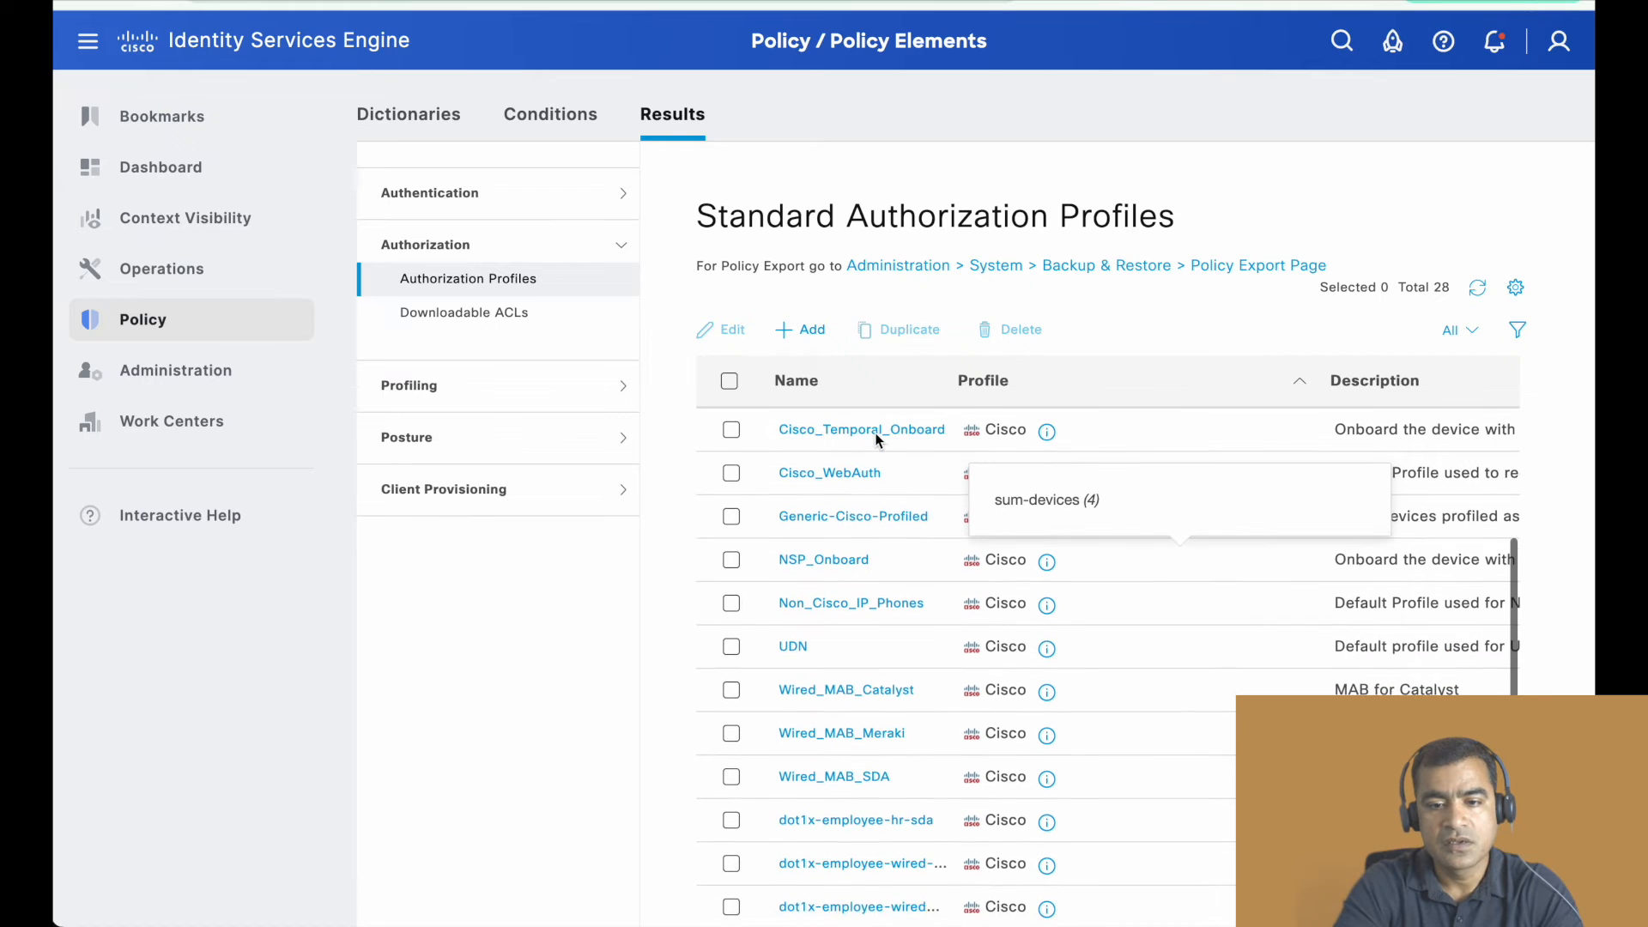
{"action": "scroll", "coordinate": [876, 439], "scroll_direction": "down", "scroll_amount": 3}
{"action": "scroll", "coordinate": [876, 439], "scroll_direction": "down", "scroll_amount": 1}
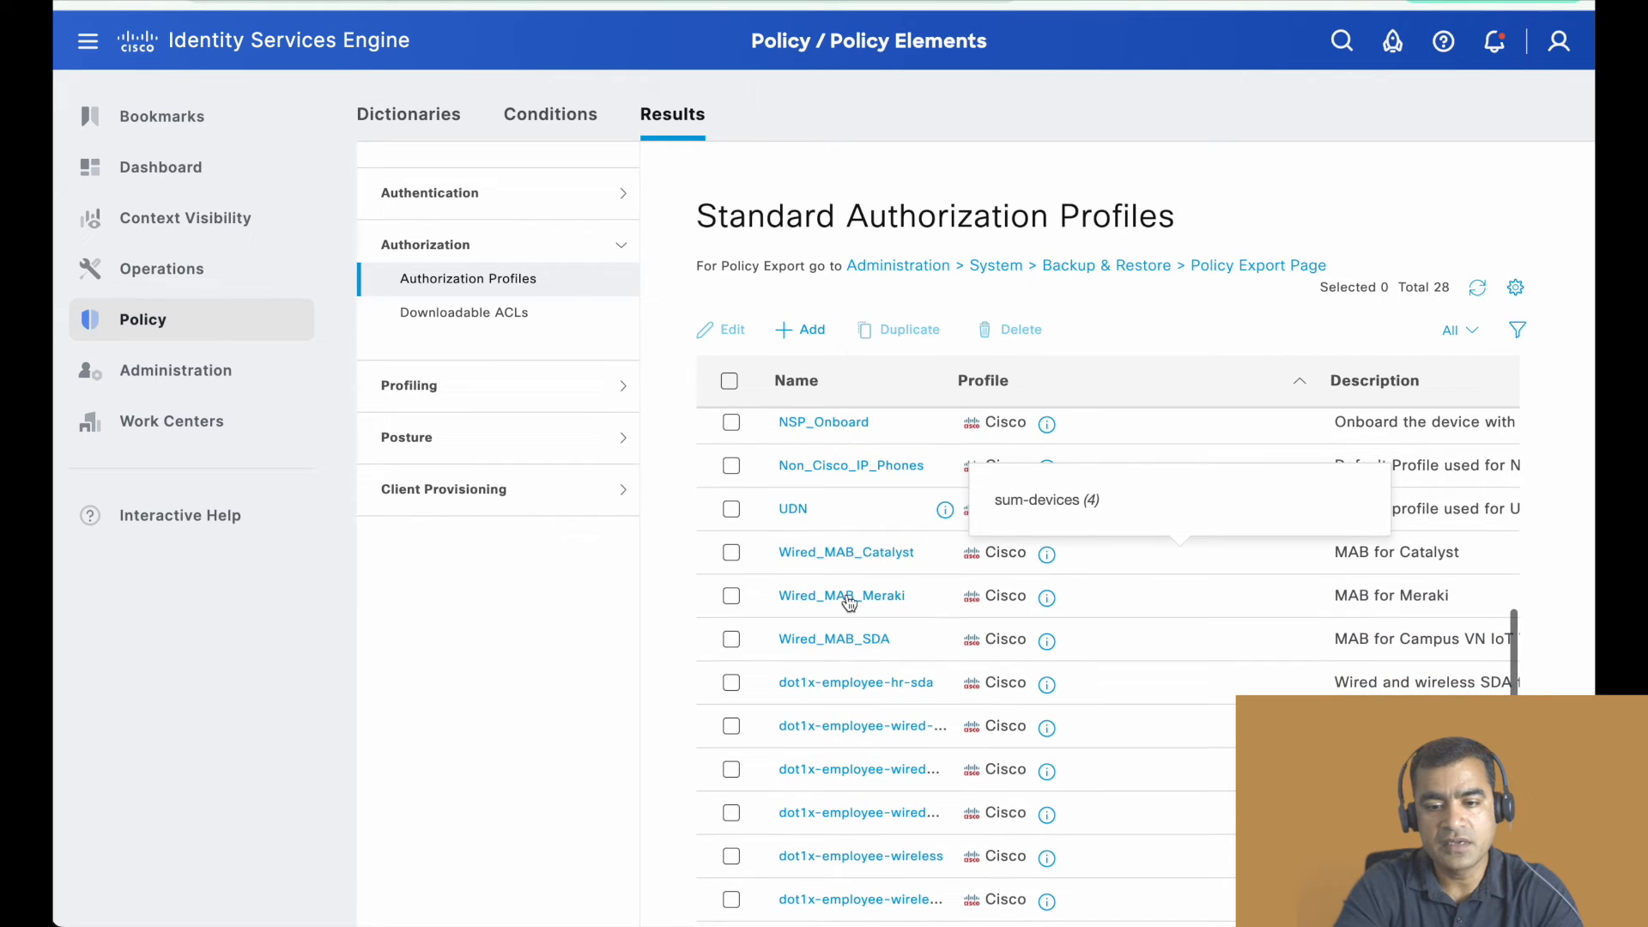
{"action": "scroll", "coordinate": [882, 604], "scroll_direction": "down", "scroll_amount": 4}
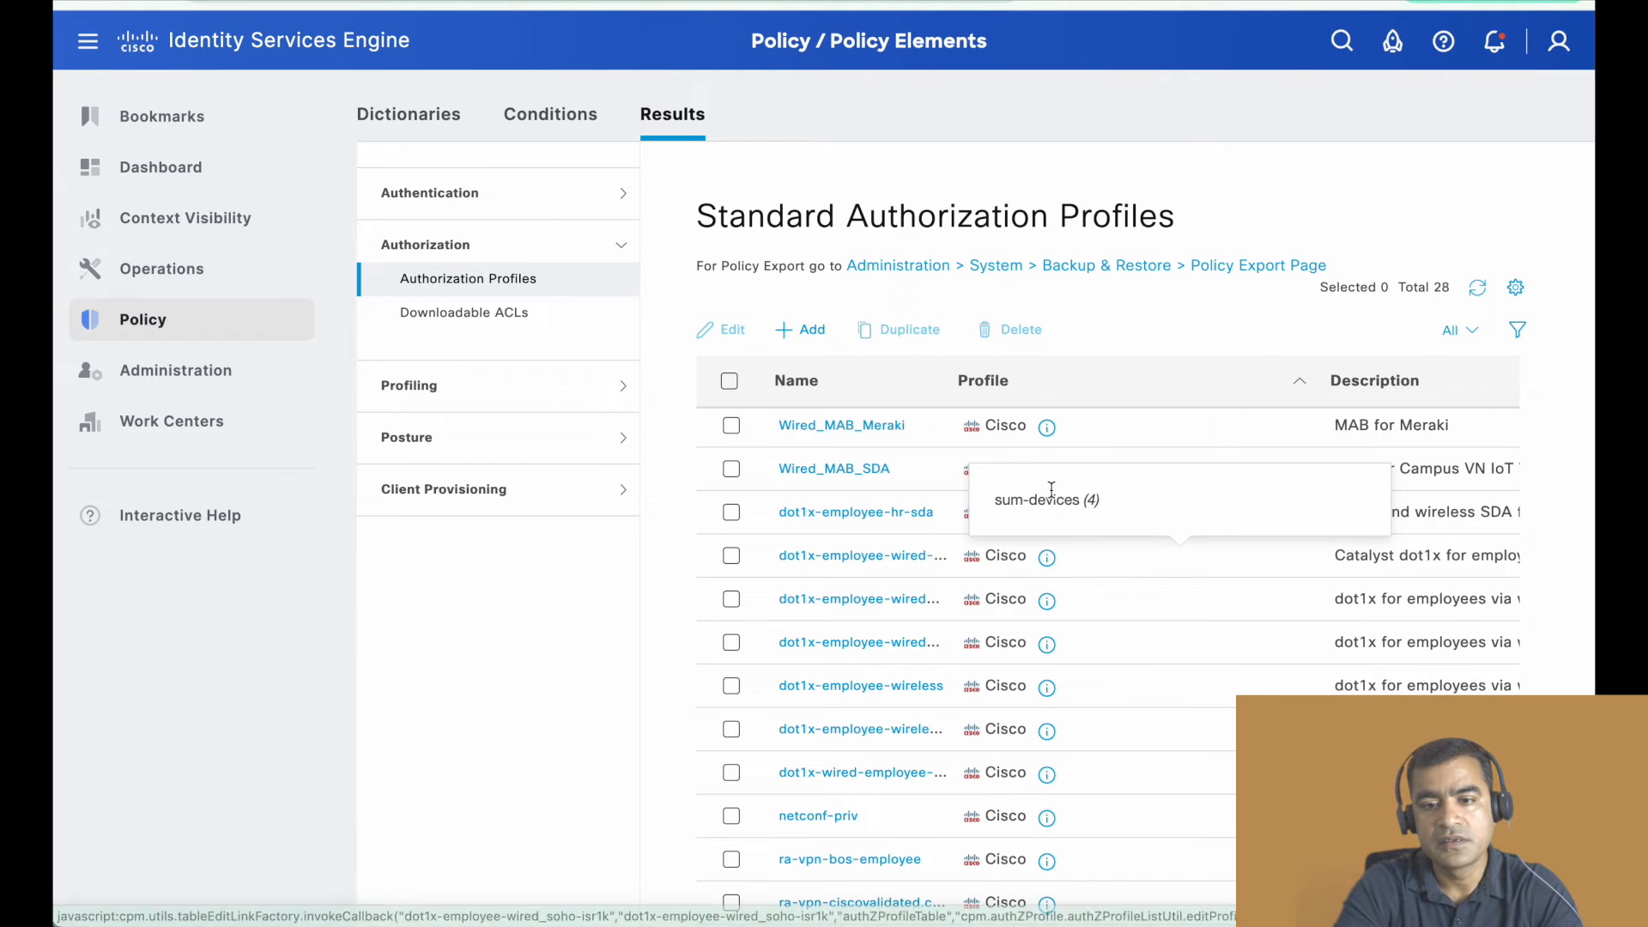
{"action": "scroll", "coordinate": [926, 510], "scroll_direction": "up", "scroll_amount": 8}
{"action": "scroll", "coordinate": [926, 509], "scroll_direction": "up", "scroll_amount": 4}
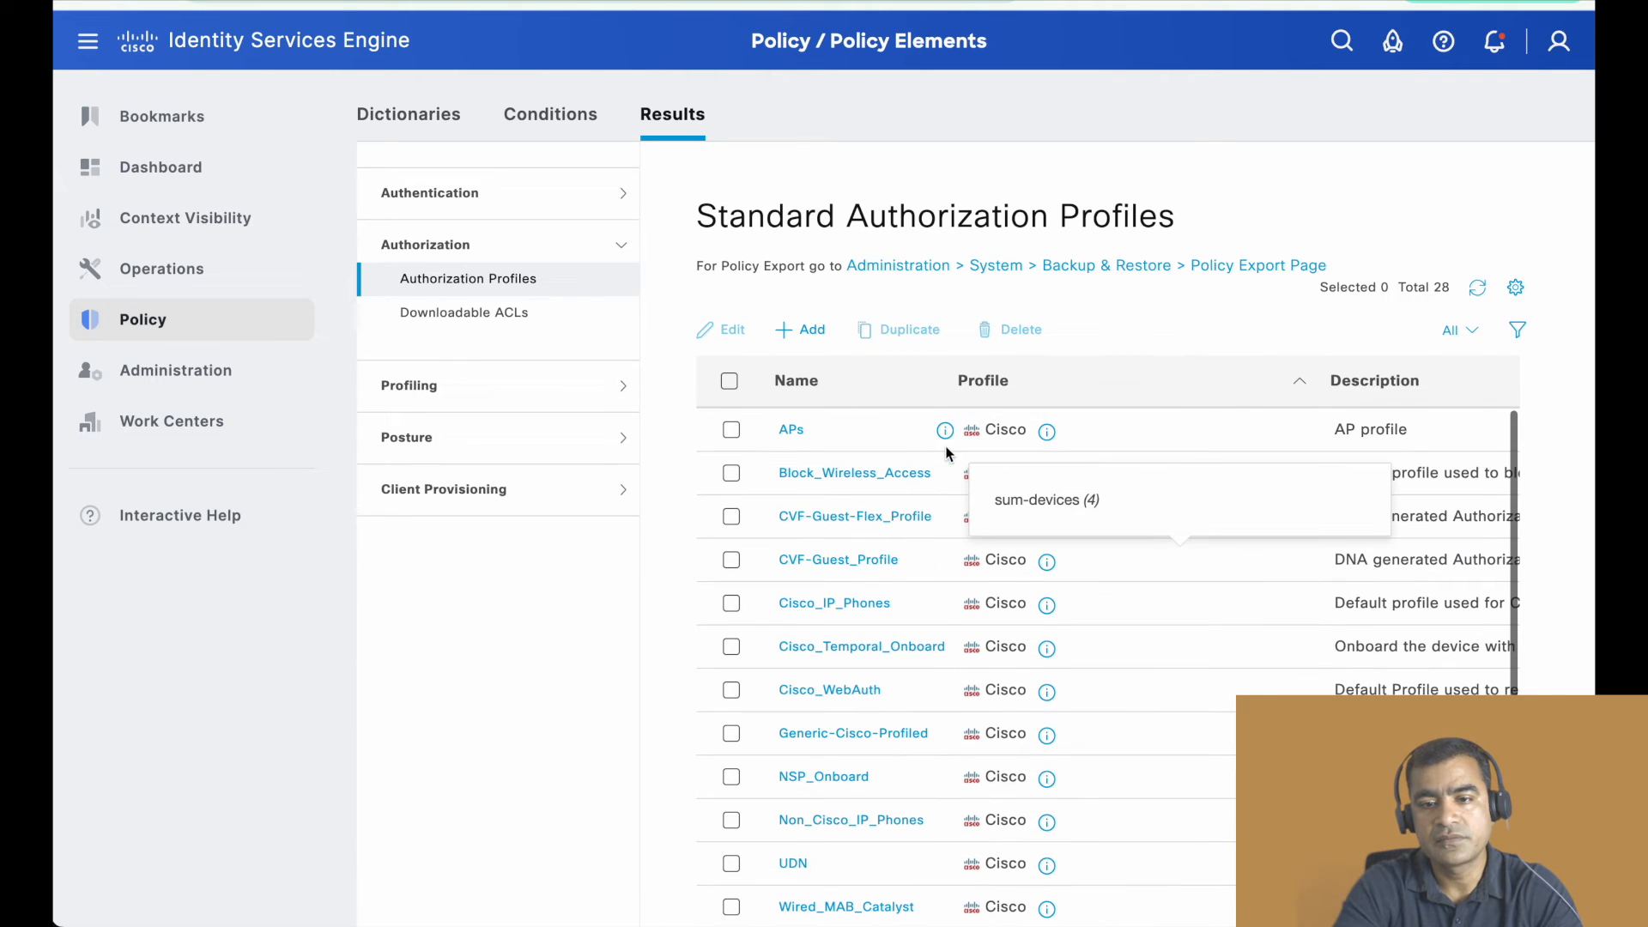
{"action": "scroll", "coordinate": [978, 441], "scroll_direction": "up", "scroll_amount": 2}
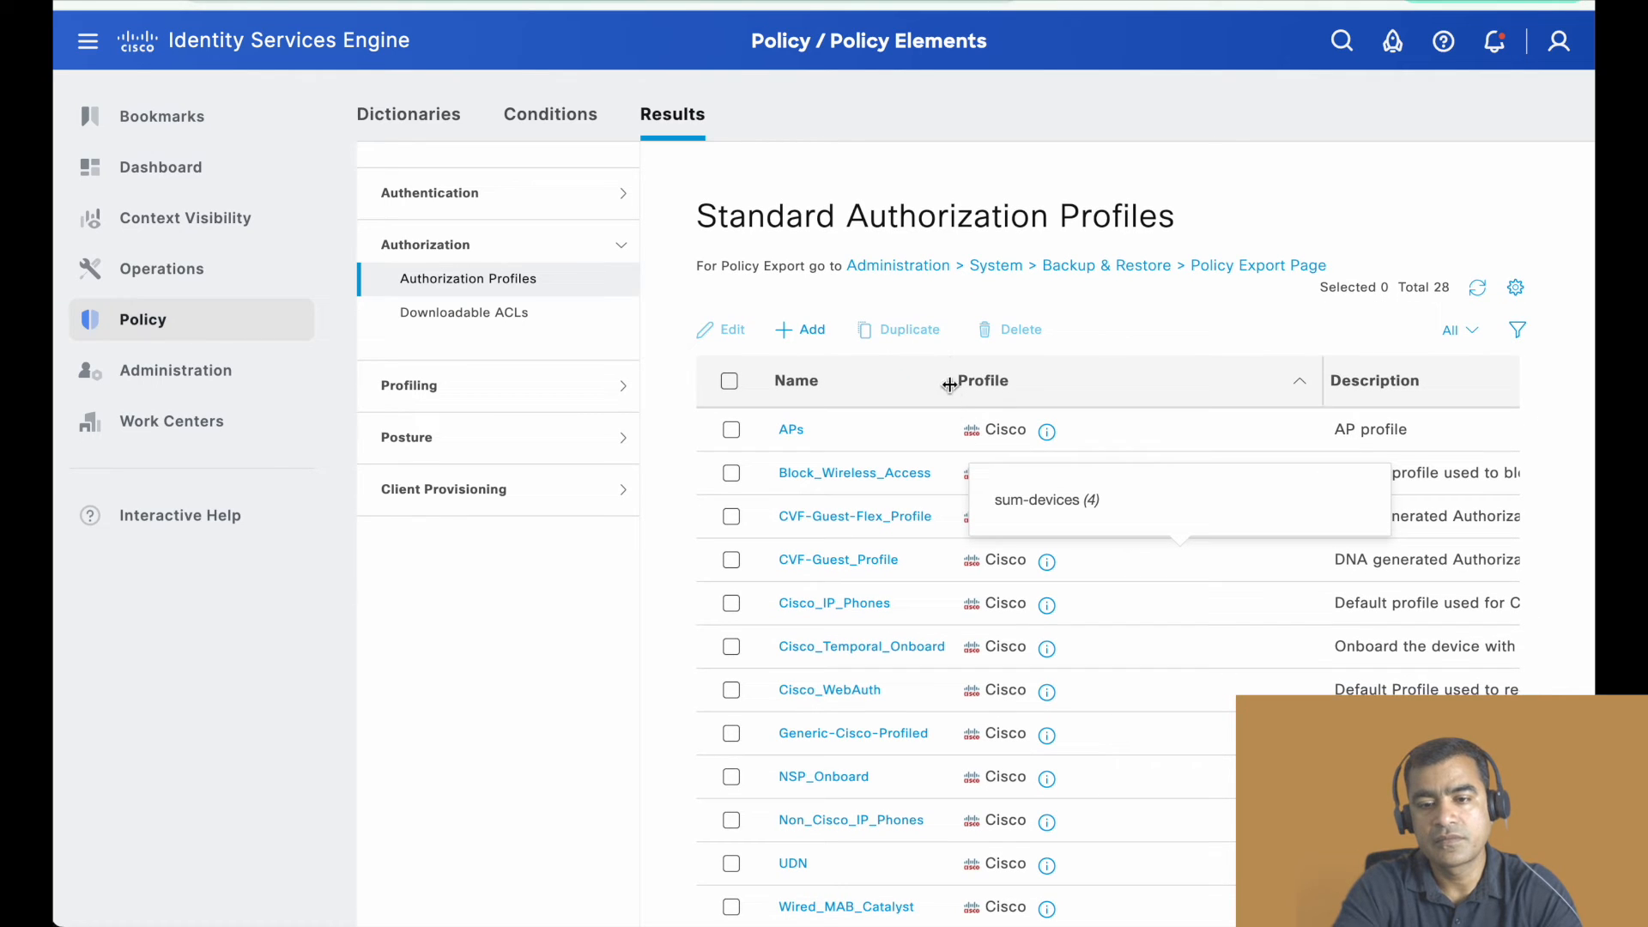
- Widen the Name column to show full profile names, and open the dot1x-employee-wired_Meraki authorization profile
{"action": "left_click_drag", "start_coordinate": [956, 382], "coordinate": [1051, 382]}
{"action": "scroll", "coordinate": [871, 458], "scroll_direction": "down", "scroll_amount": 5}
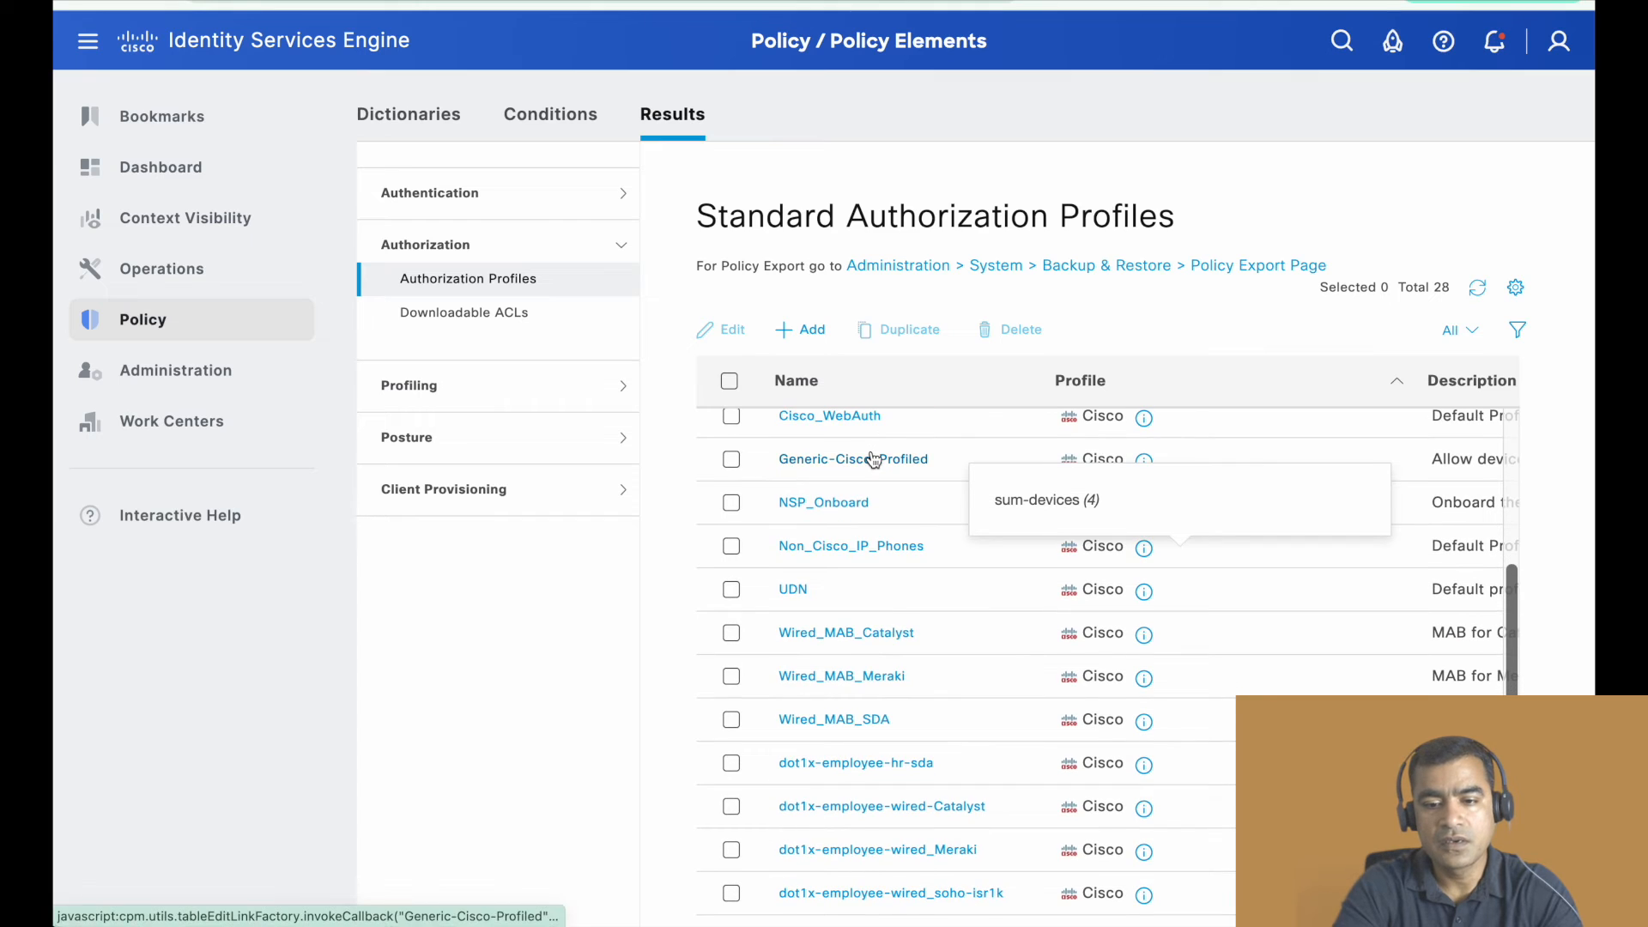
{"action": "scroll", "coordinate": [872, 457], "scroll_direction": "down", "scroll_amount": 5}
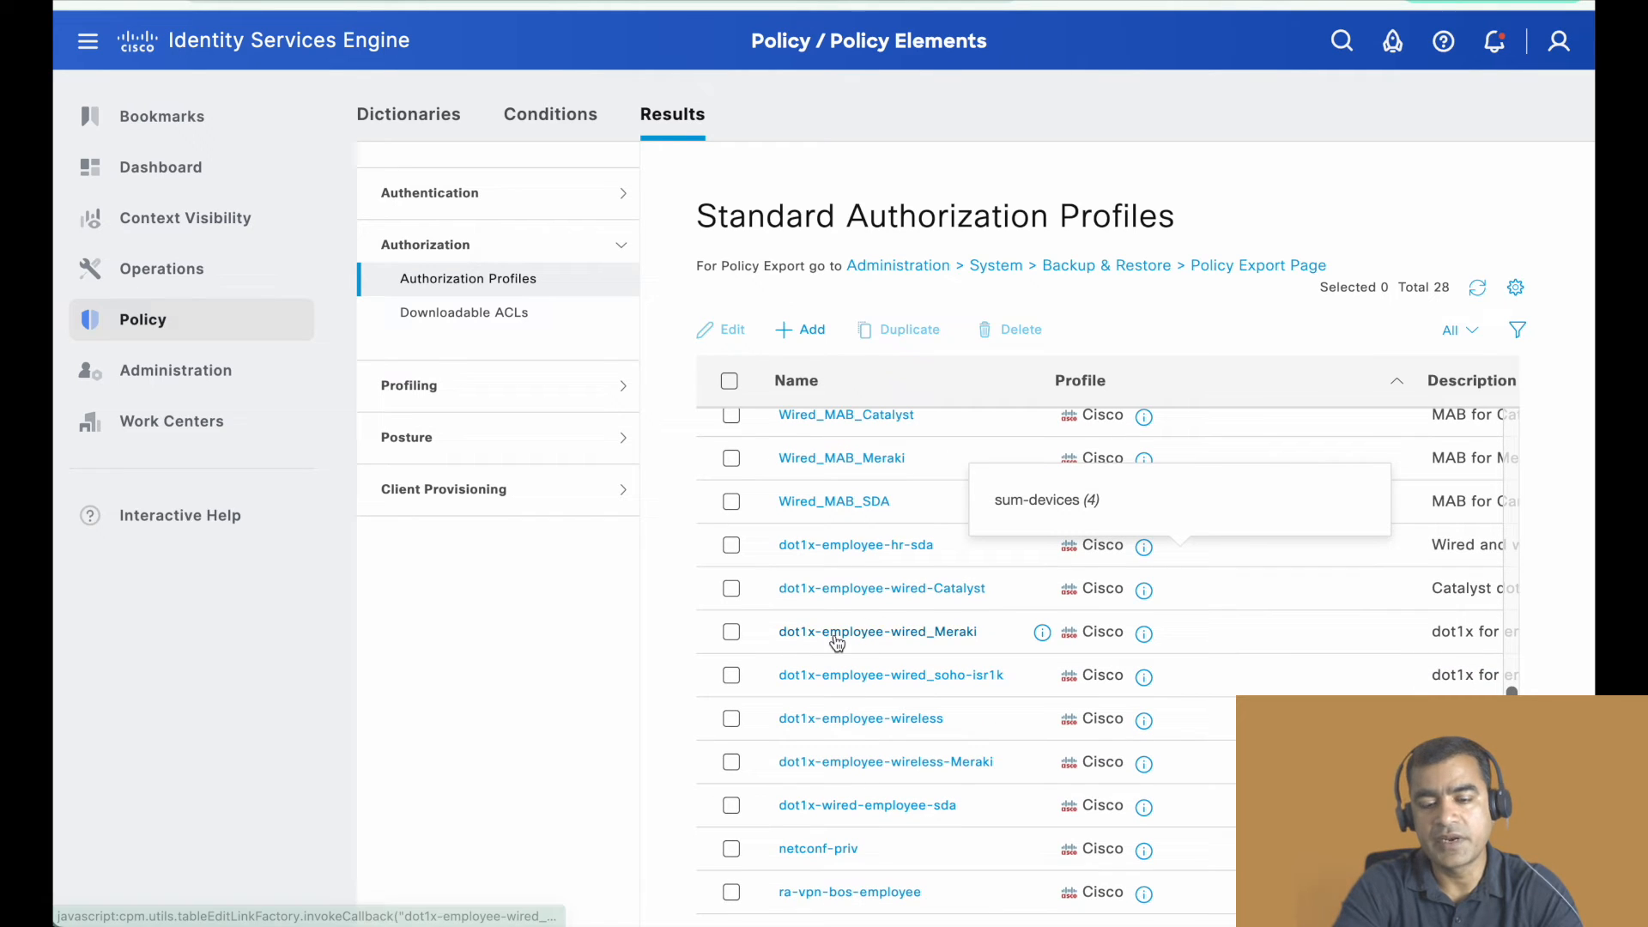
{"action": "left_click", "coordinate": [889, 637]}
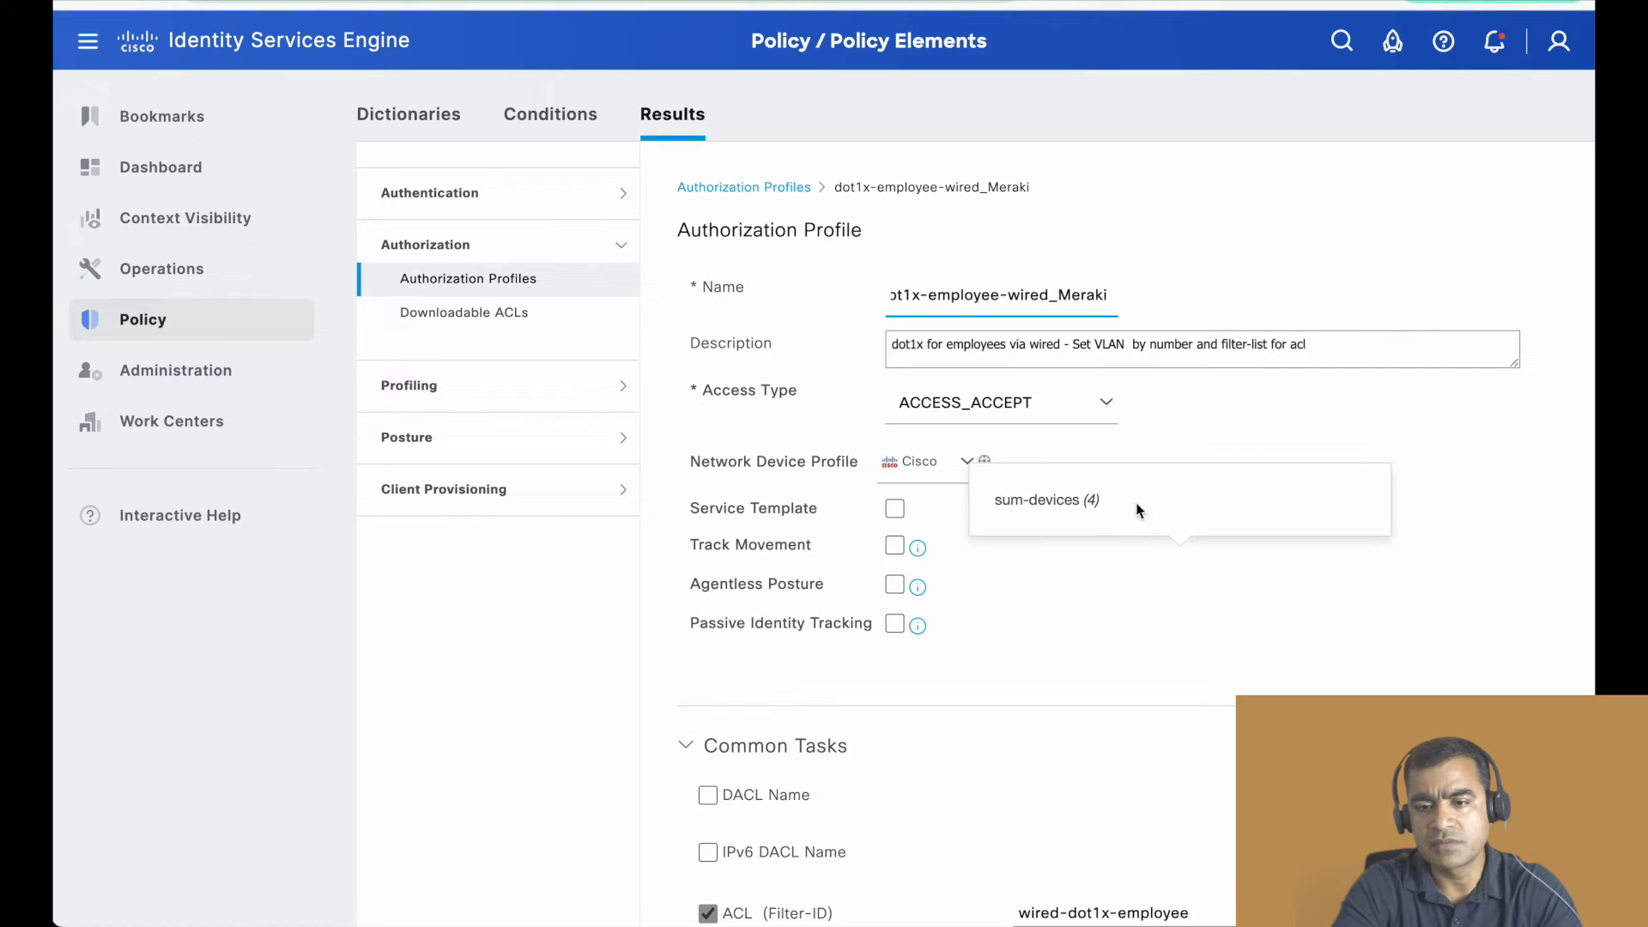
- Review the authorization profile's common tasks for the ACL filter ID and VLAN, and check the resulting attributes details
{"action": "left_click", "coordinate": [1231, 498]}
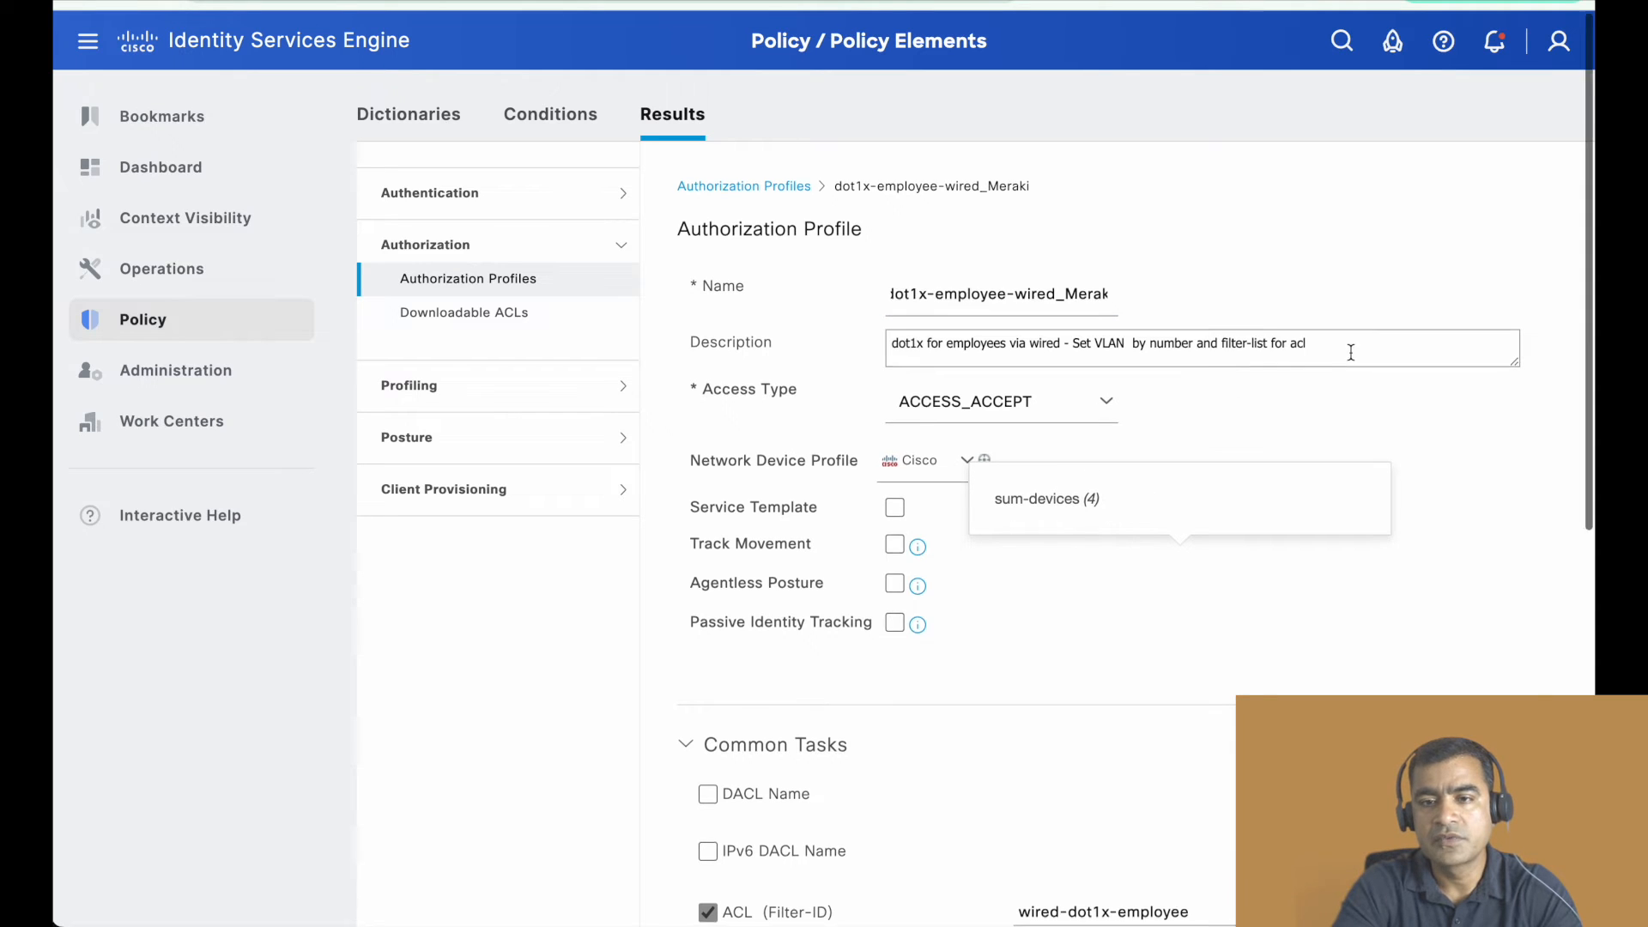
{"action": "scroll", "coordinate": [1351, 352], "scroll_direction": "down", "scroll_amount": 3}
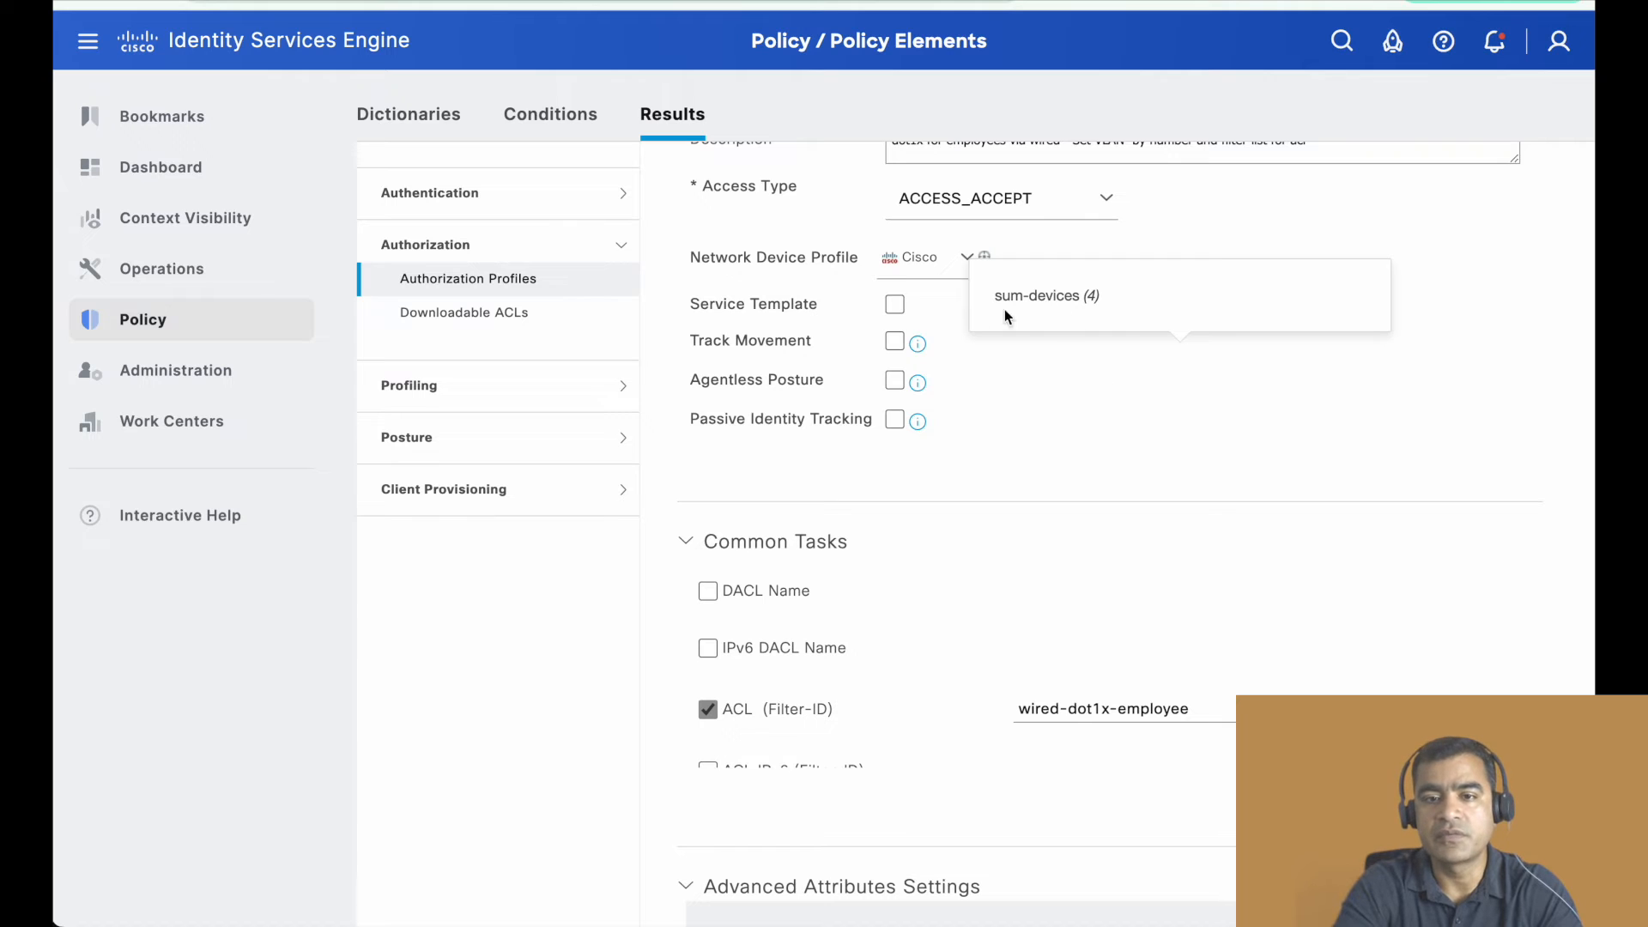
{"action": "scroll", "coordinate": [1313, 402], "scroll_direction": "up", "scroll_amount": 2}
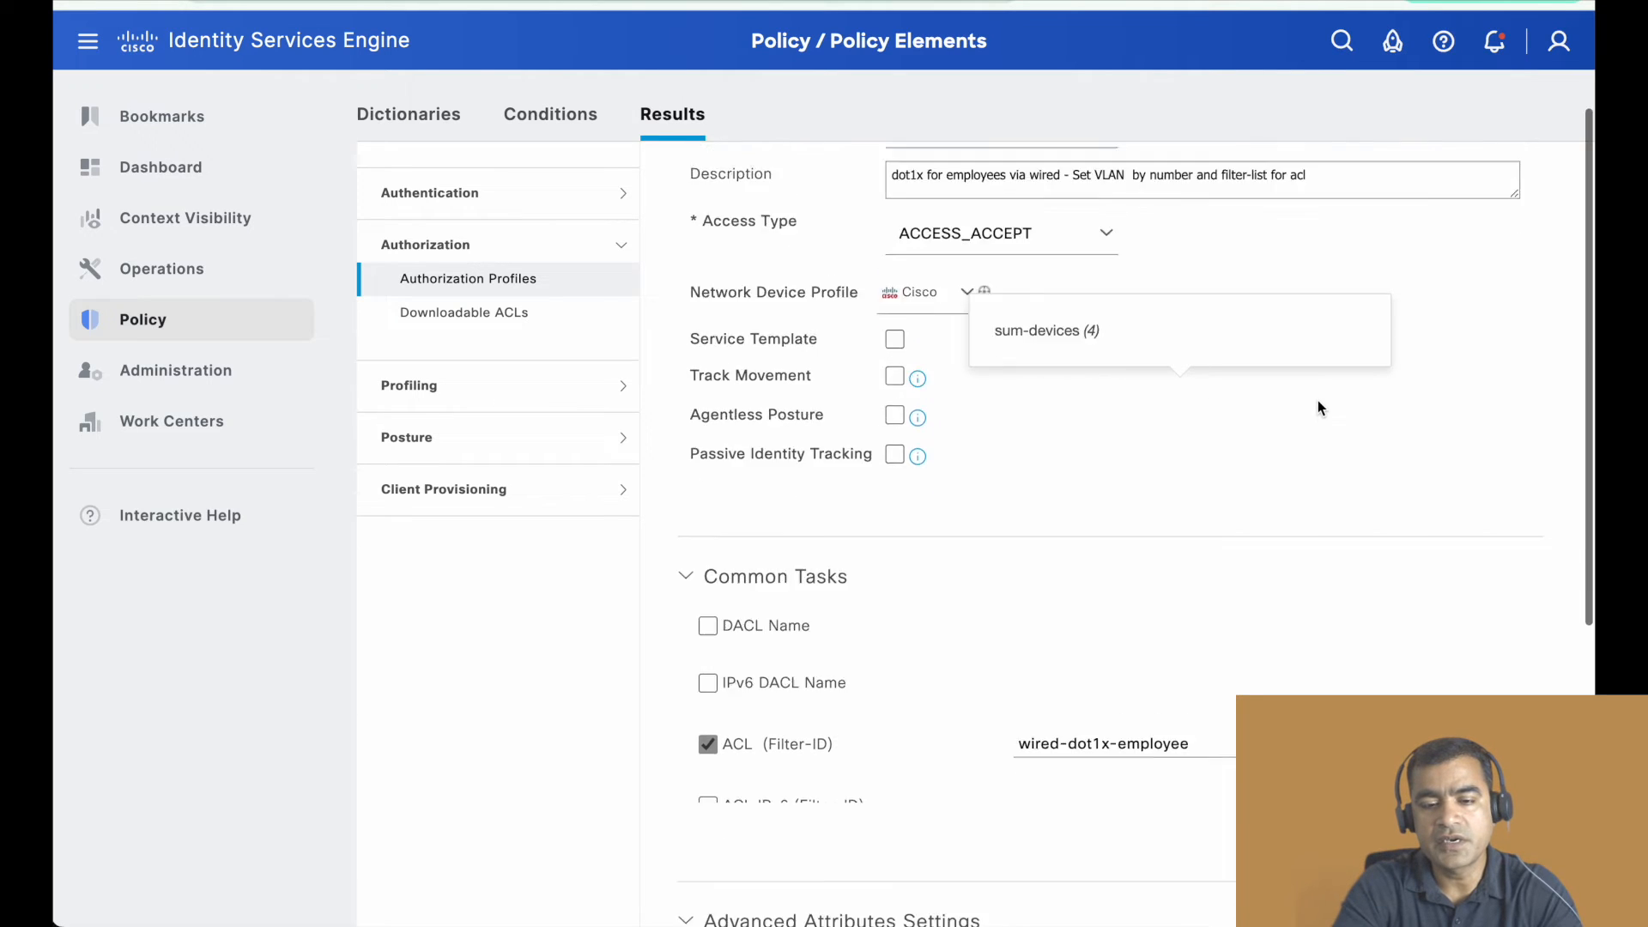
{"action": "scroll", "coordinate": [1319, 407], "scroll_direction": "down", "scroll_amount": 5}
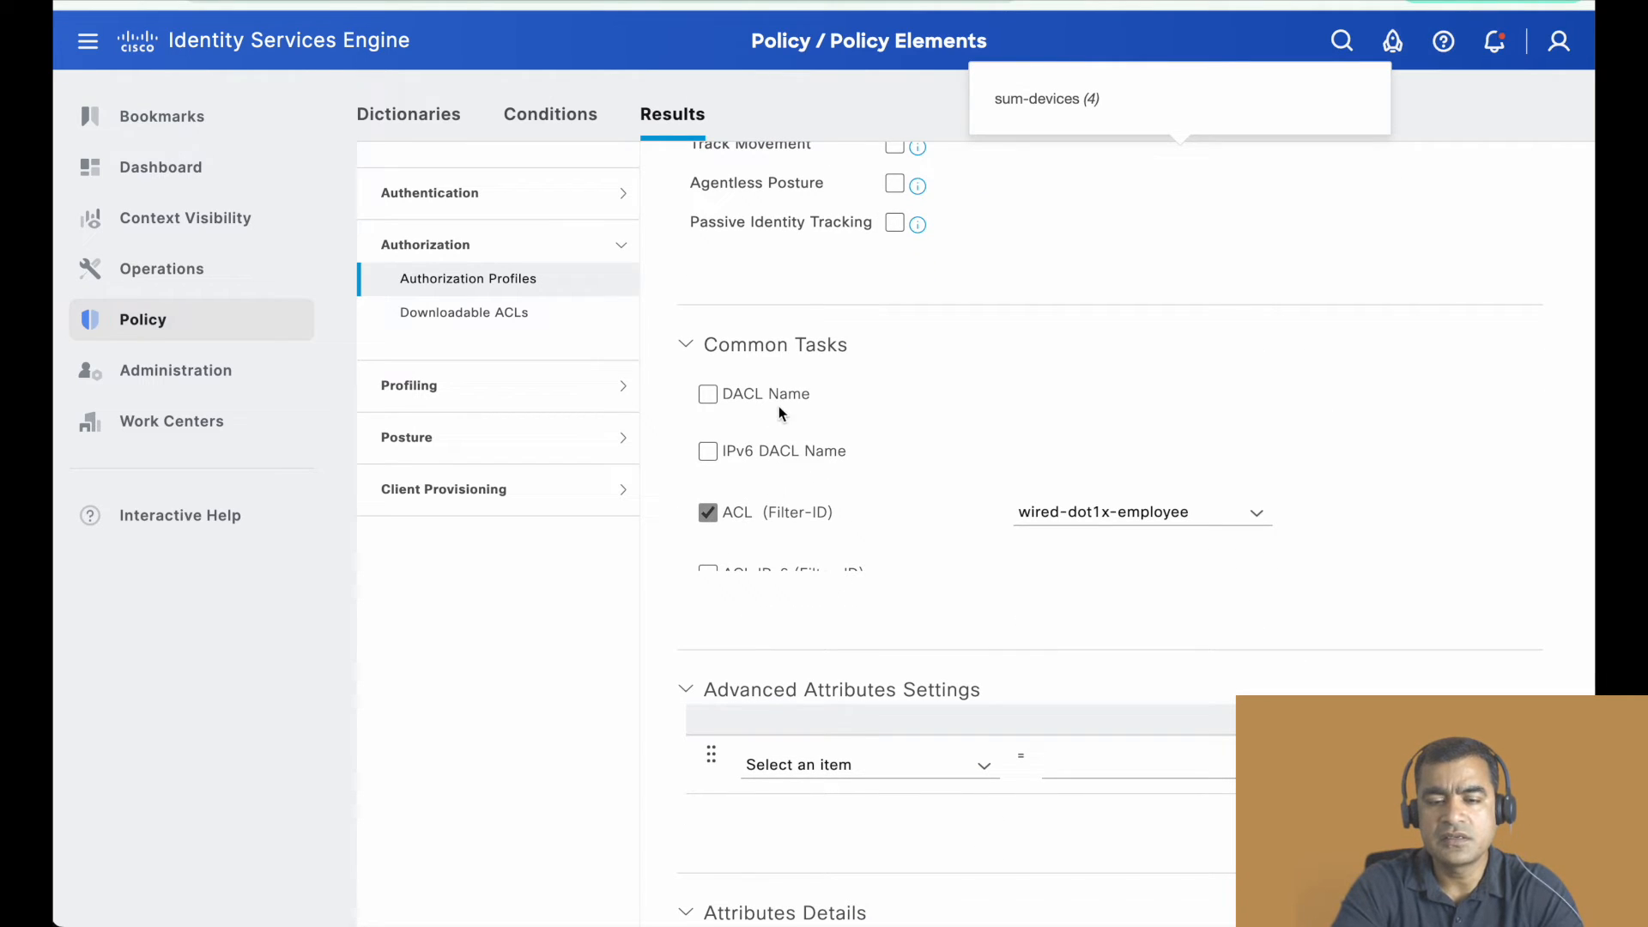
{"action": "left_click_drag", "start_coordinate": [810, 396], "coordinate": [735, 399]}
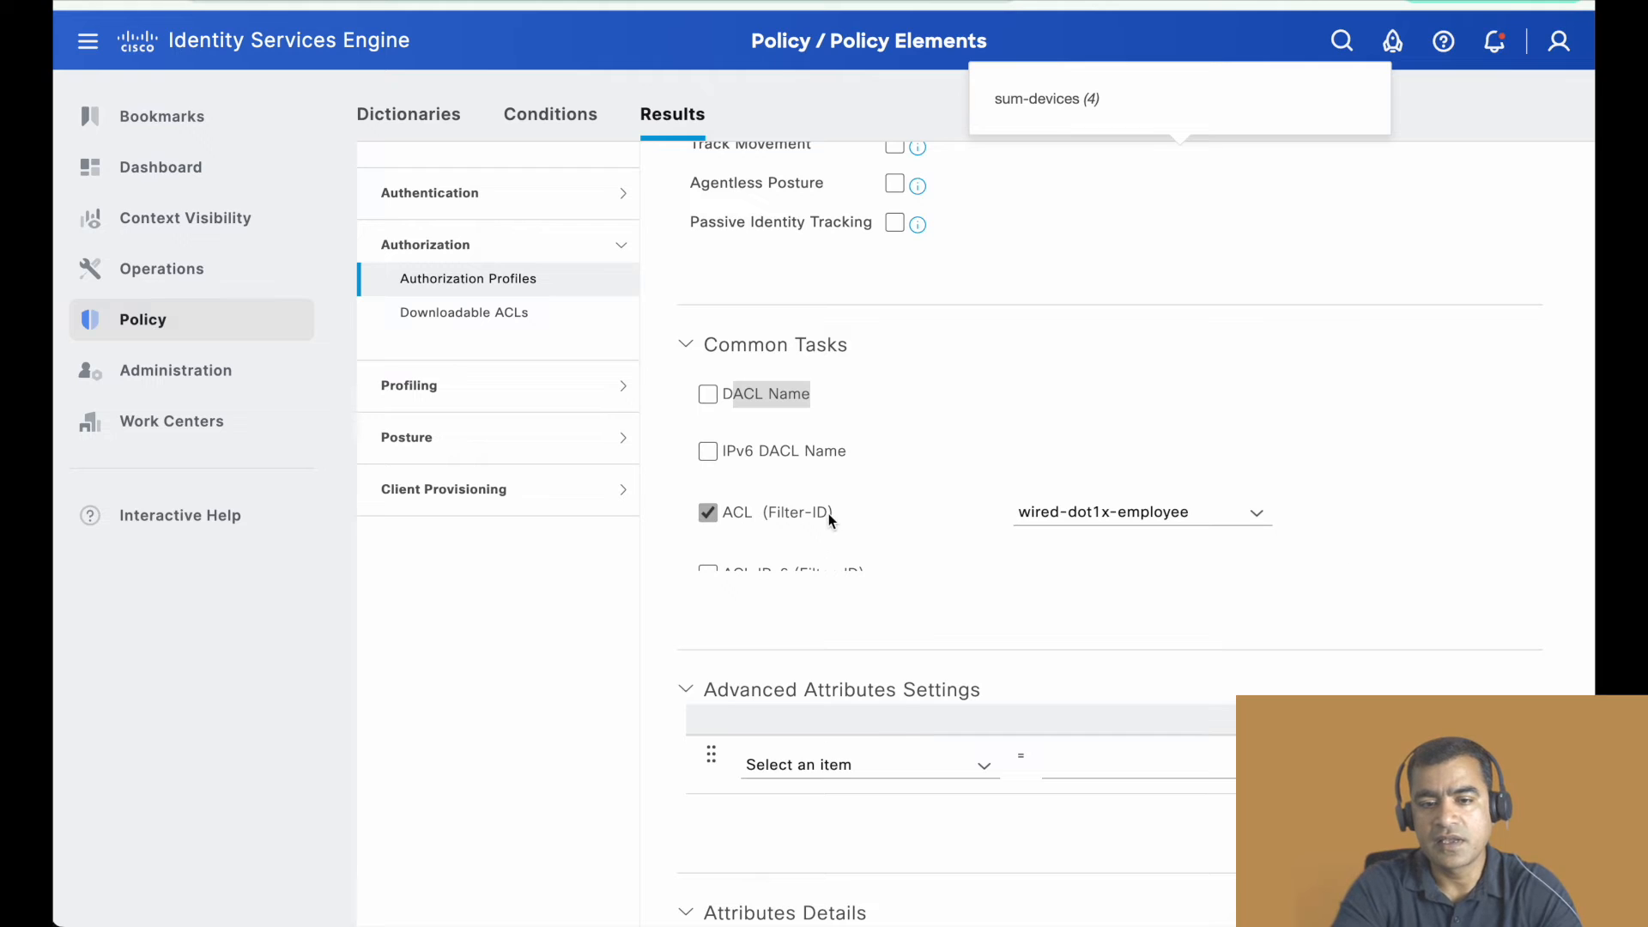
{"action": "scroll", "coordinate": [913, 485], "scroll_direction": "down", "scroll_amount": 3}
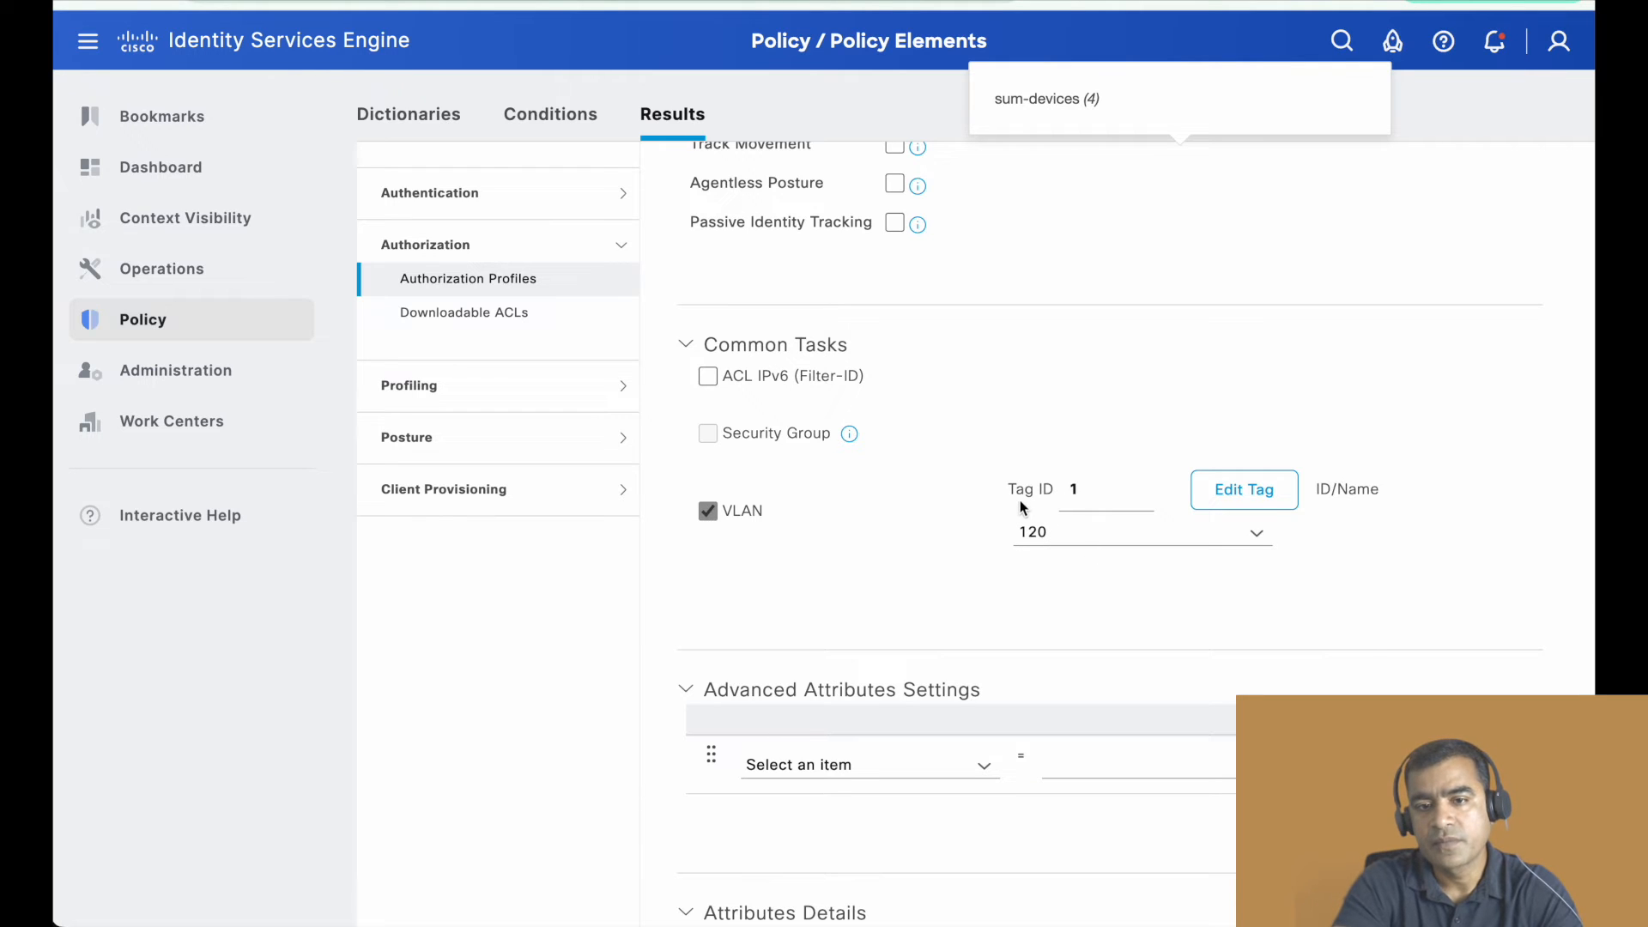
{"action": "scroll", "coordinate": [1011, 503], "scroll_direction": "up", "scroll_amount": 3}
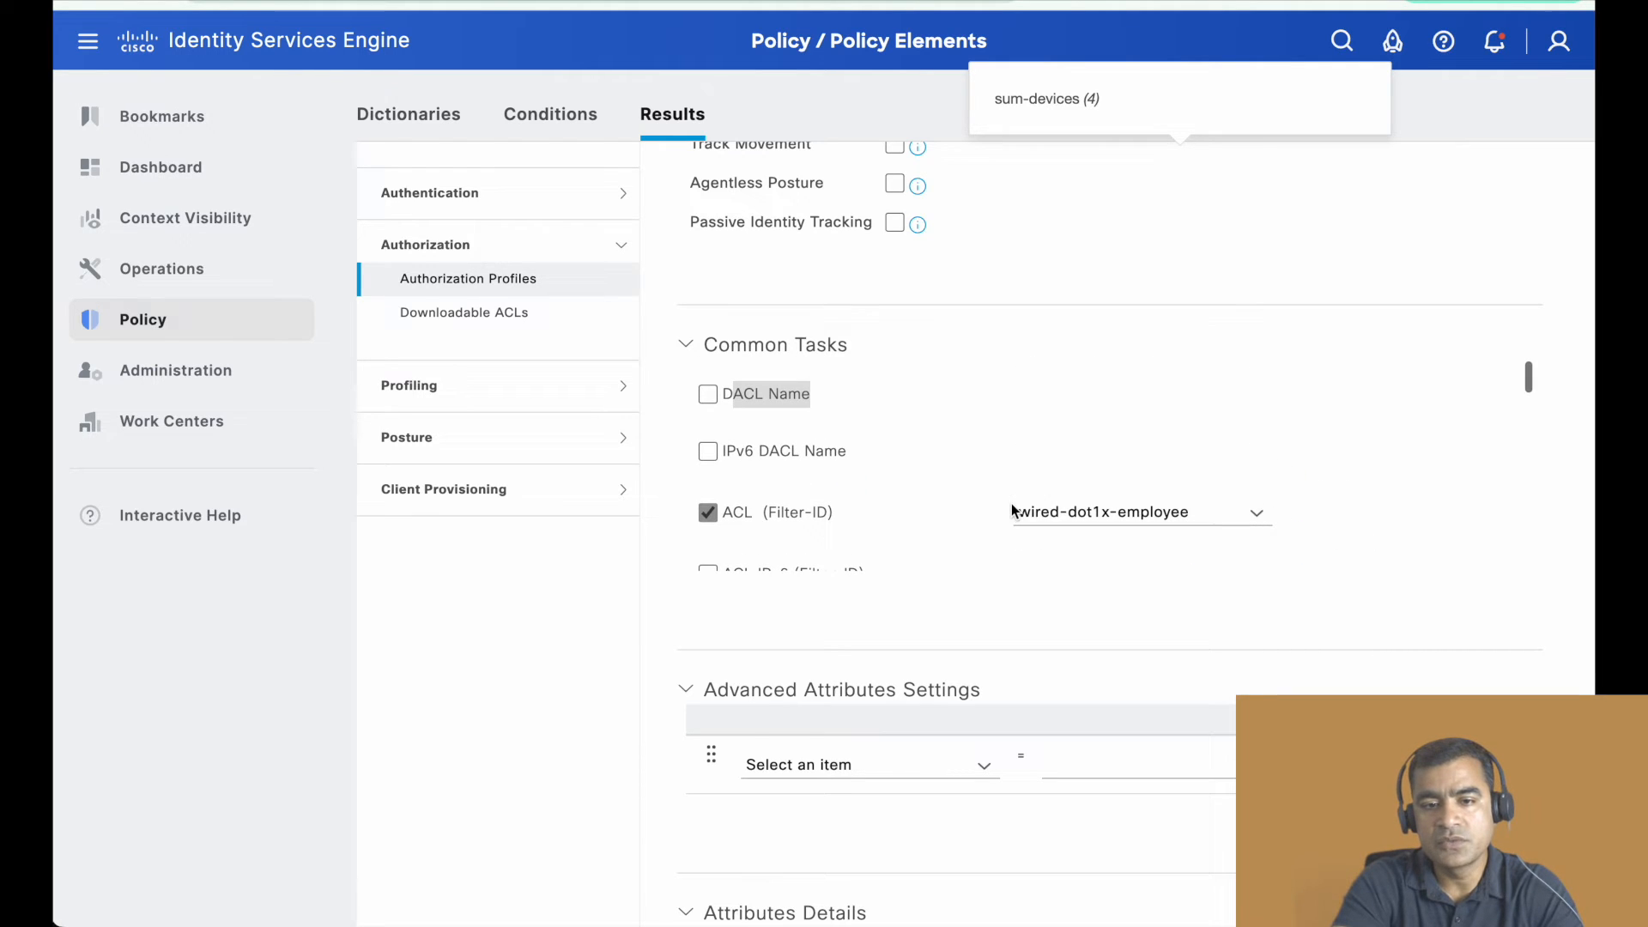
{"action": "scroll", "coordinate": [999, 491], "scroll_direction": "down", "scroll_amount": 3}
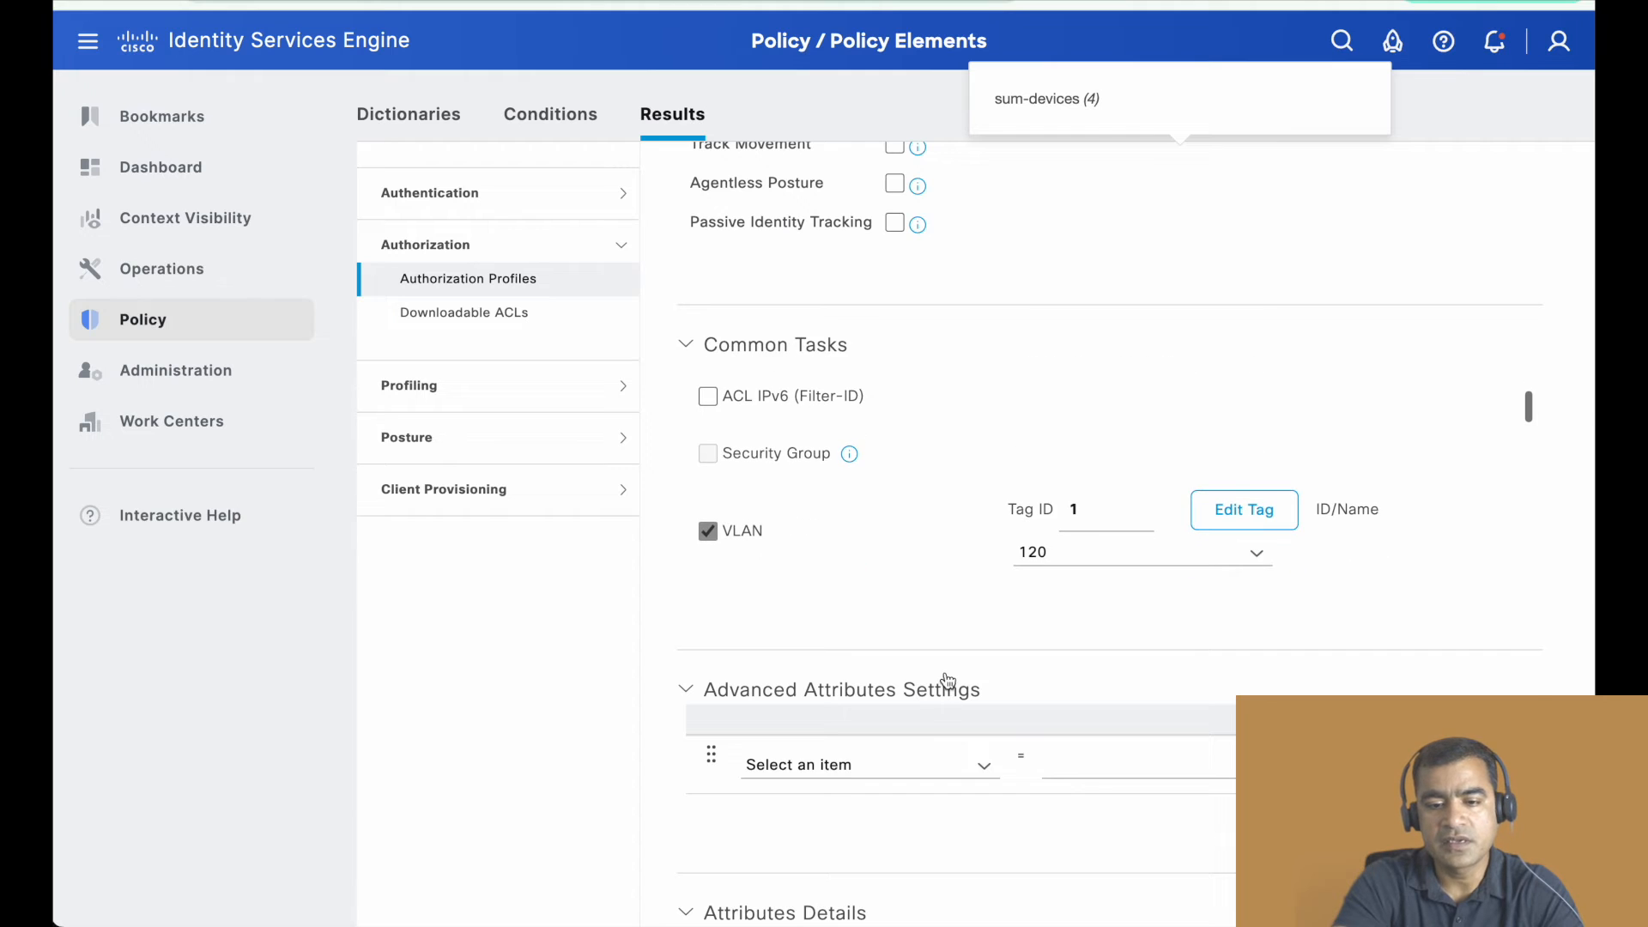
{"action": "scroll", "coordinate": [949, 678], "scroll_direction": "down", "scroll_amount": 3}
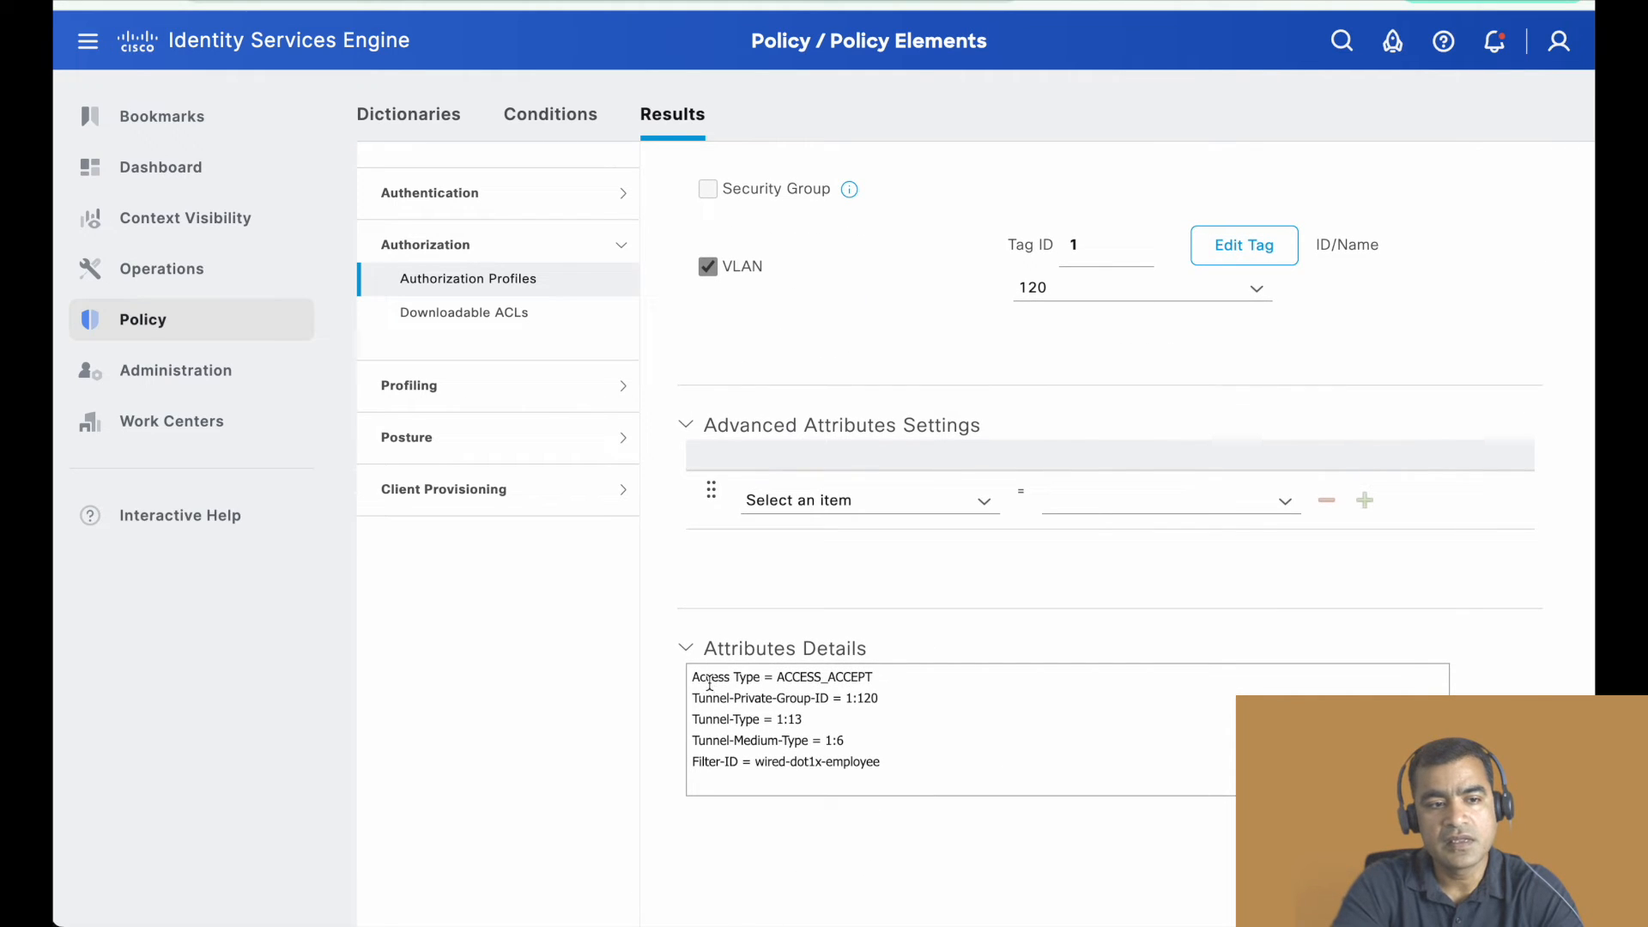
{"action": "left_click_drag", "start_coordinate": [709, 682], "coordinate": [832, 747]}
{"action": "left_click_drag", "start_coordinate": [930, 786], "coordinate": [927, 784]}
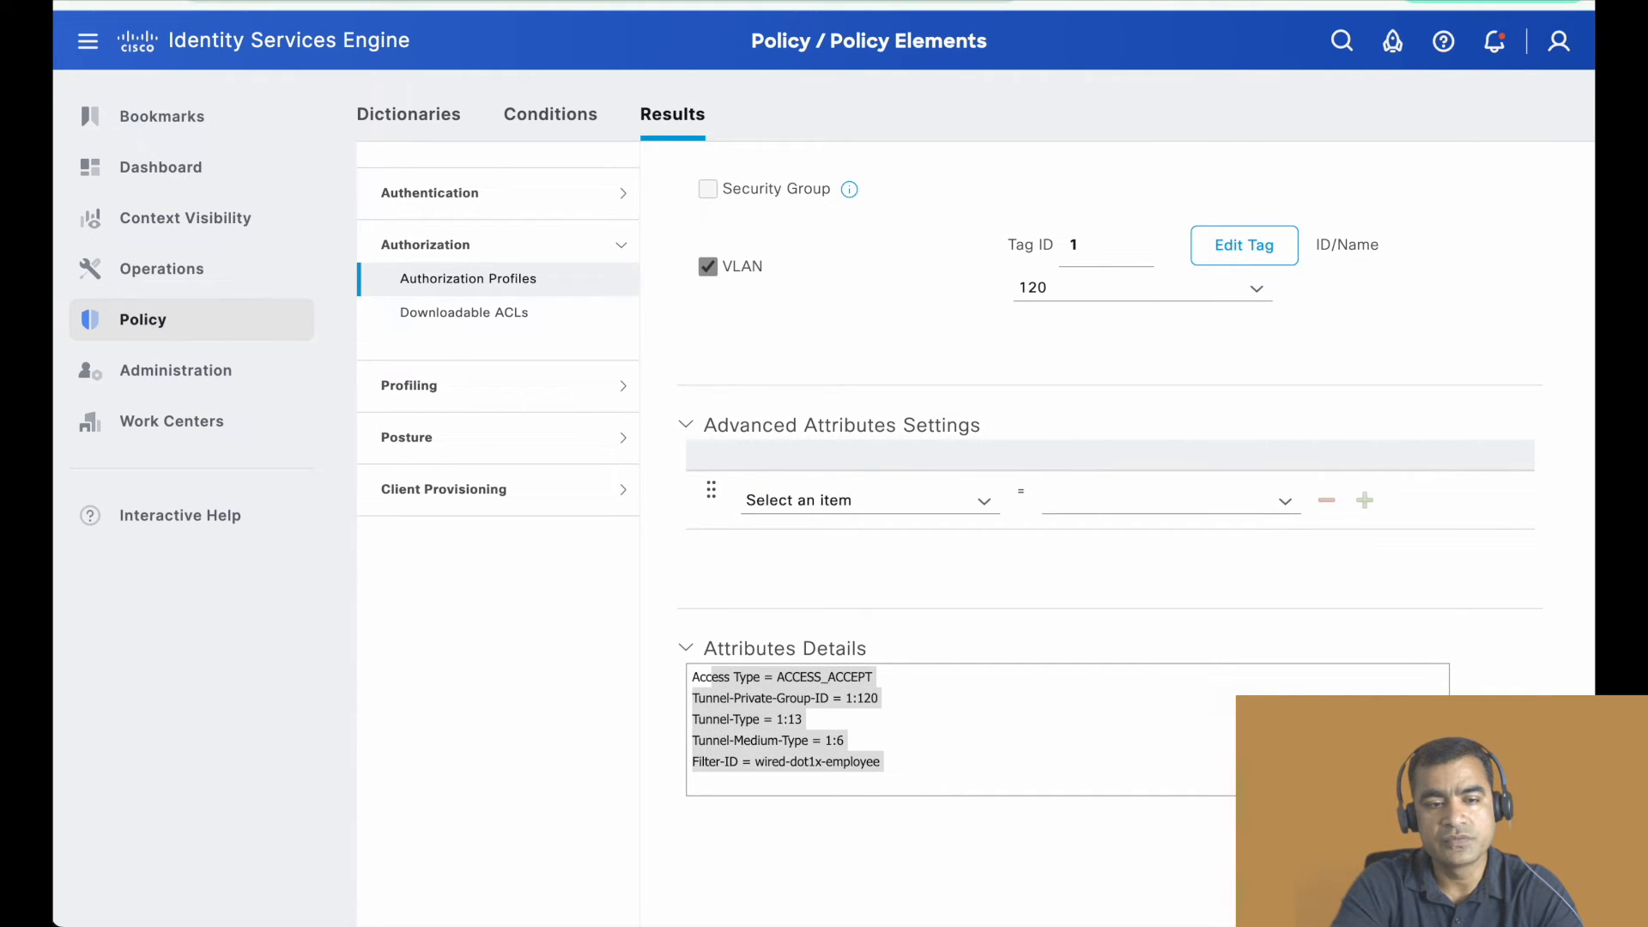
- Open the Default policy set, discarding unsaved changes to the authorization profile, and expand its Authorization Policy rules
{"action": "mouse_move", "coordinate": [221, 331]}
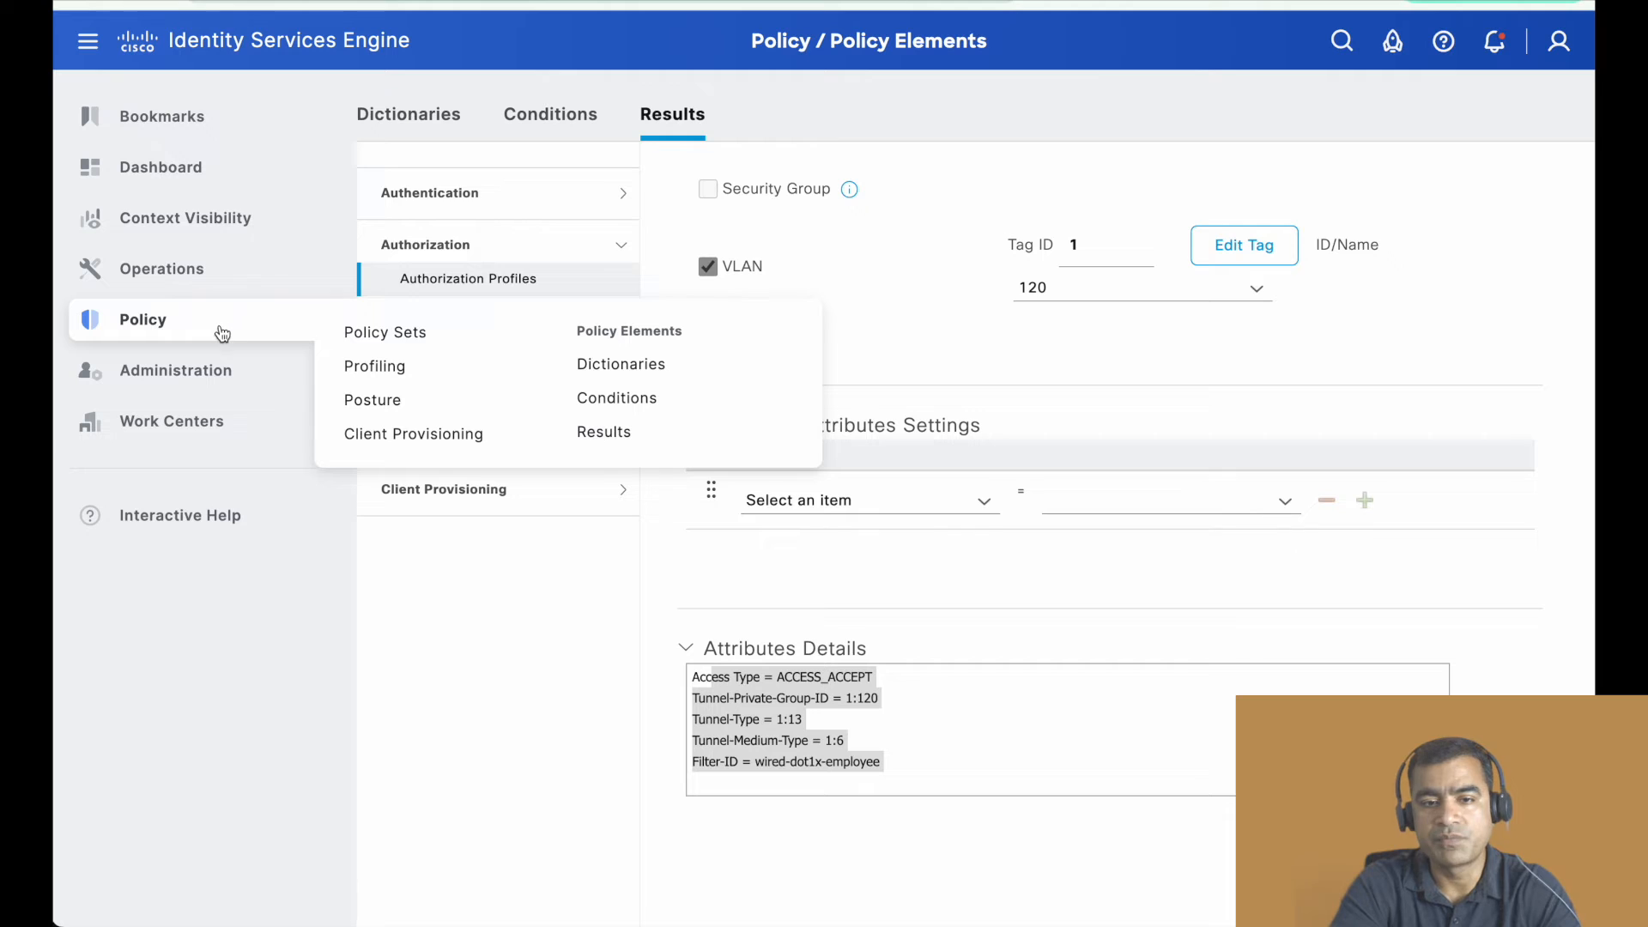
{"action": "left_click", "coordinate": [398, 343]}
{"action": "left_click", "coordinate": [845, 268]}
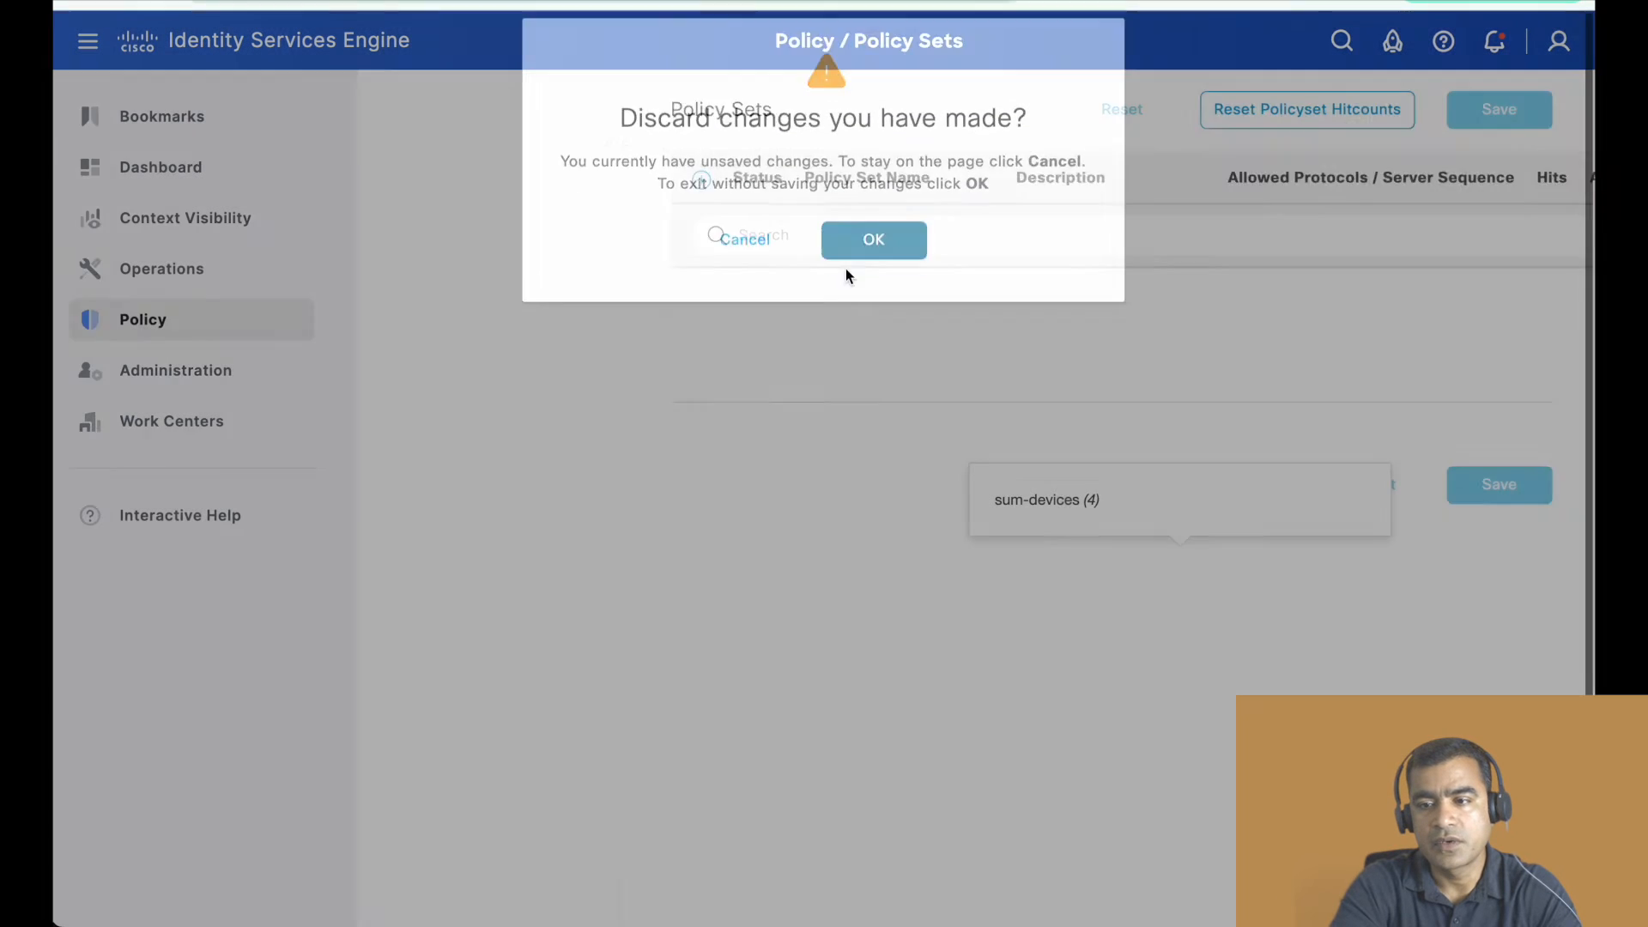
{"action": "left_click", "coordinate": [1510, 347]}
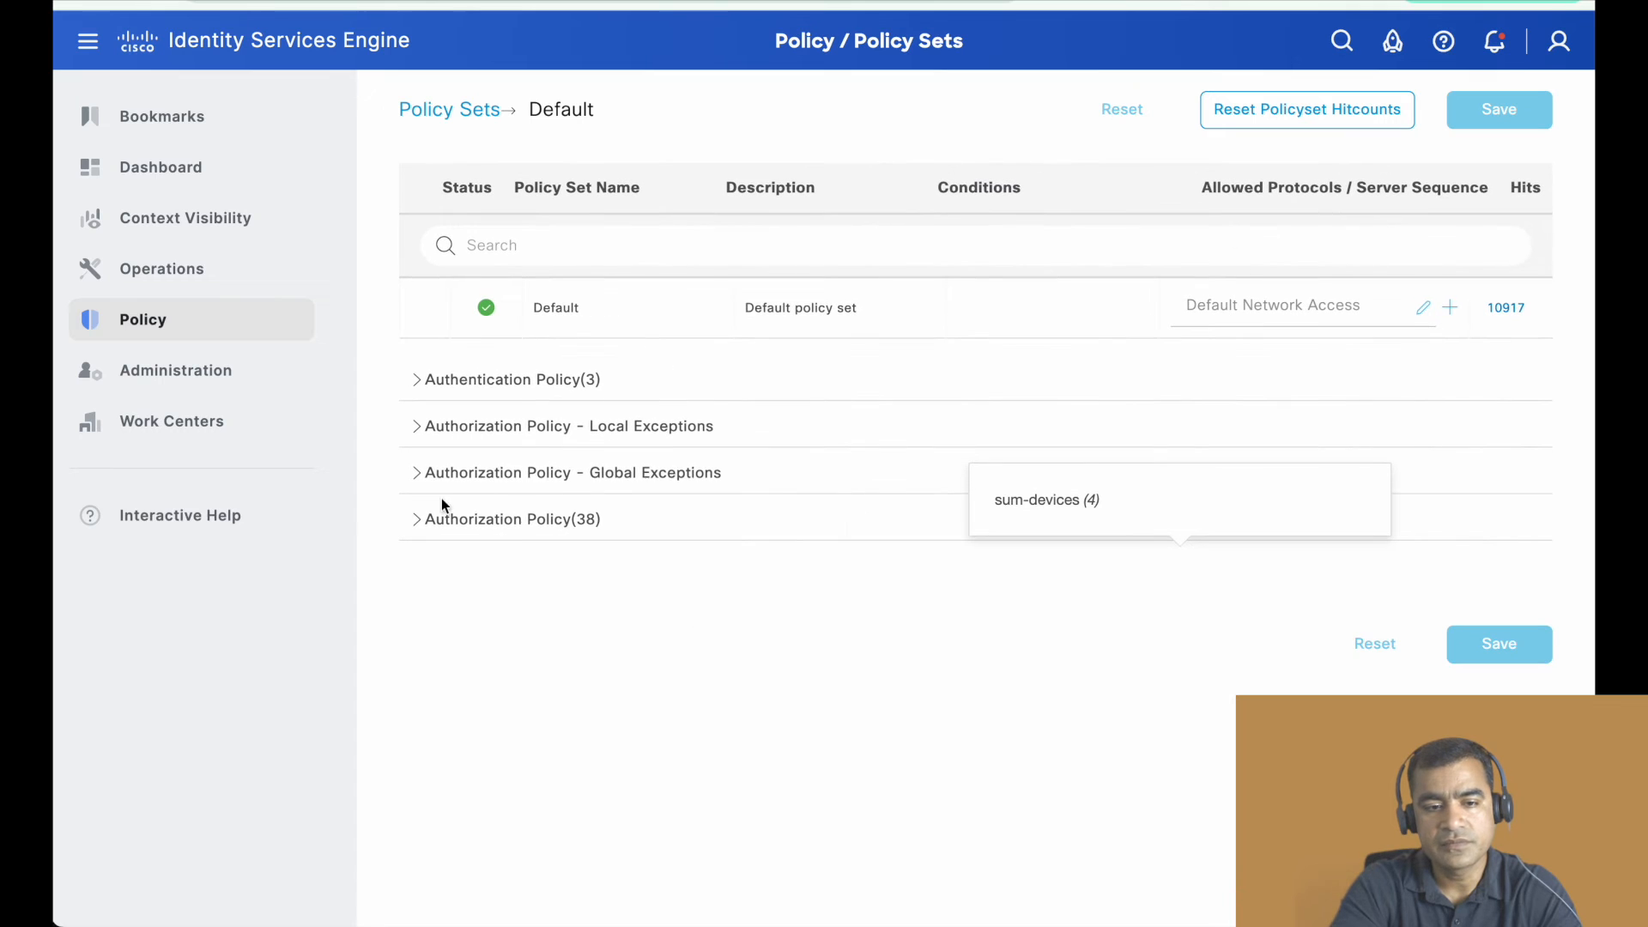
{"action": "left_click", "coordinate": [415, 521]}
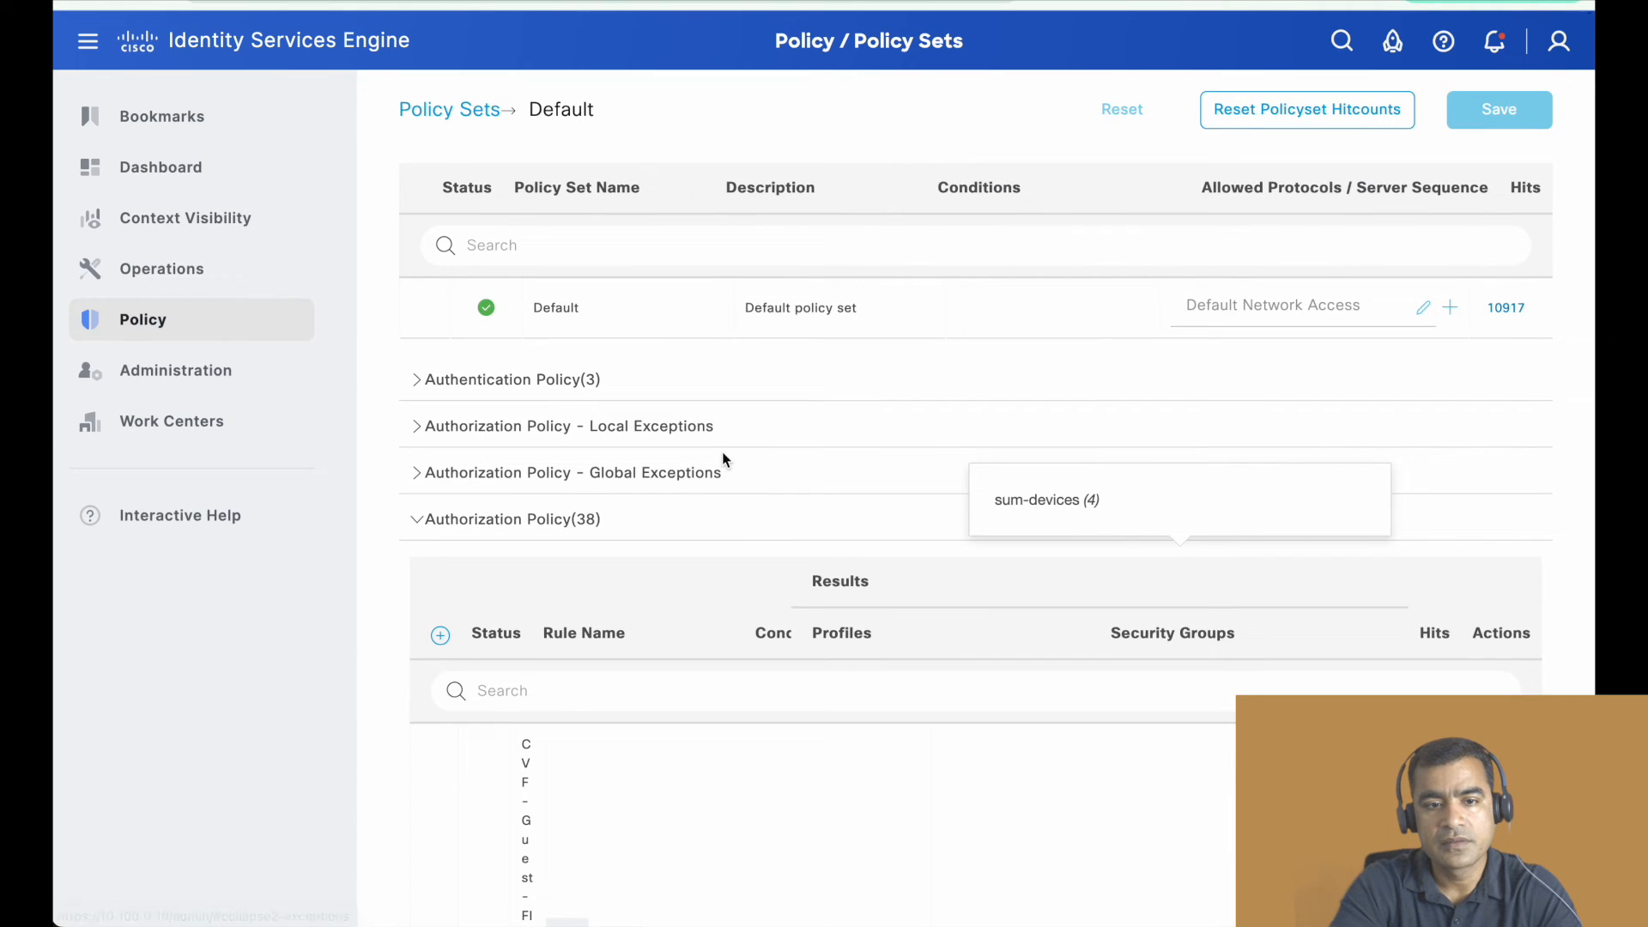
- Look through the authorization rules for the wired Meraki filter-list HR and Employee entries, examining their conditions, profiles and security groups
{"action": "scroll", "coordinate": [722, 451], "scroll_direction": "down", "scroll_amount": 5}
{"action": "scroll", "coordinate": [725, 464], "scroll_direction": "up", "scroll_amount": 3}
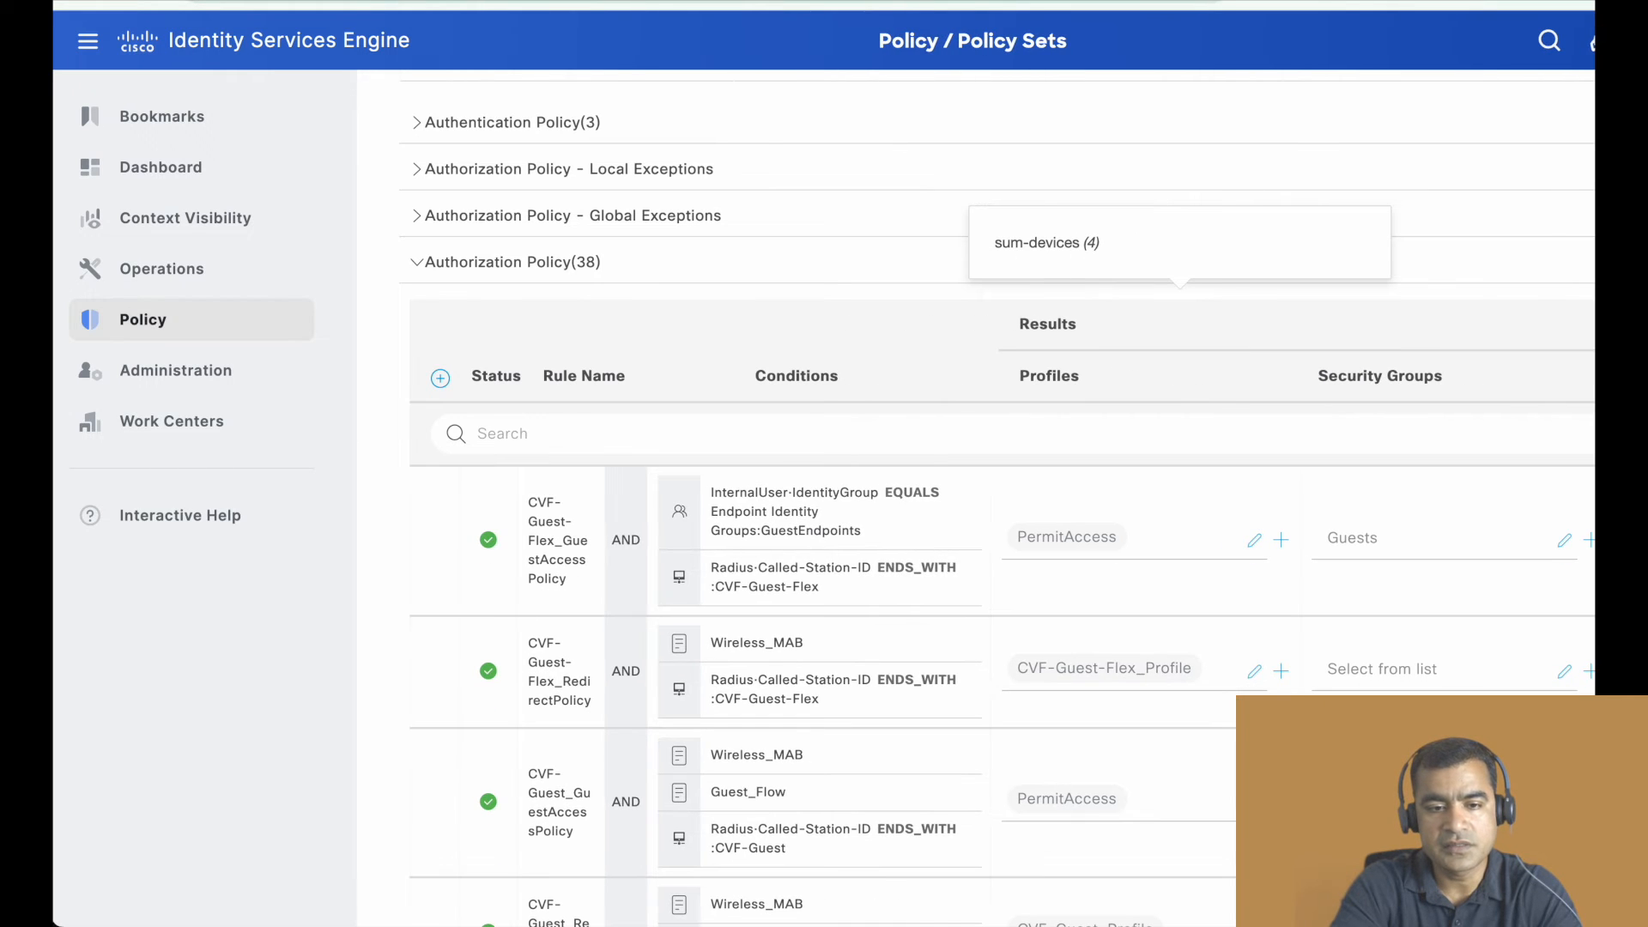
{"action": "scroll", "coordinate": [790, 575], "scroll_direction": "down", "scroll_amount": 10}
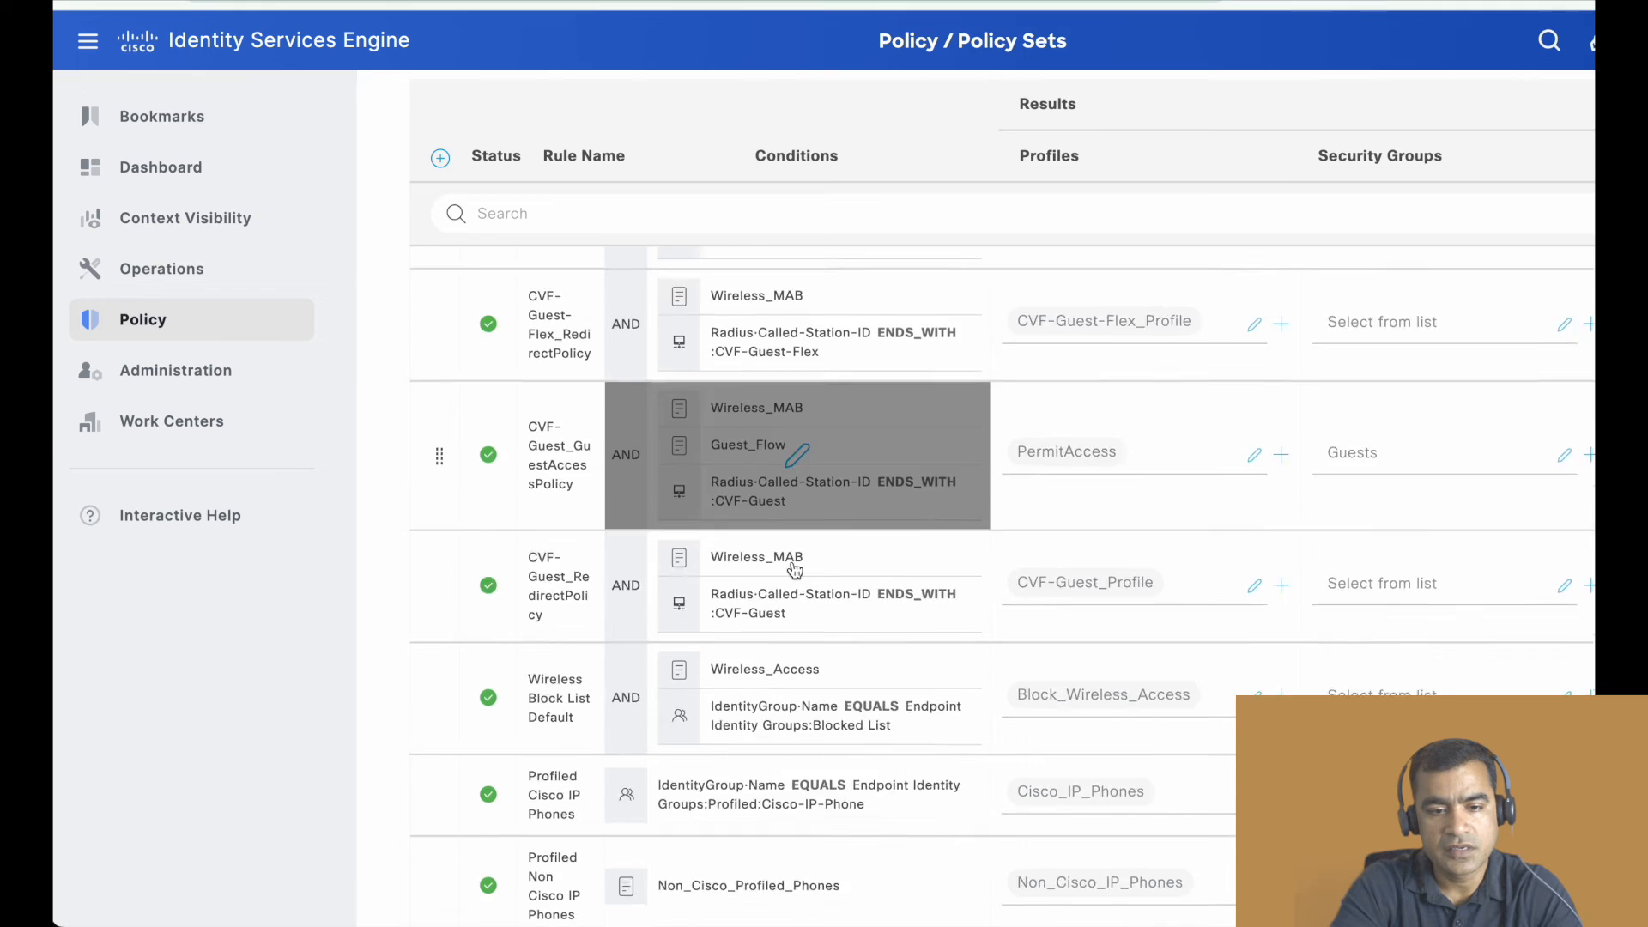
{"action": "scroll", "coordinate": [794, 571], "scroll_direction": "down", "scroll_amount": 7}
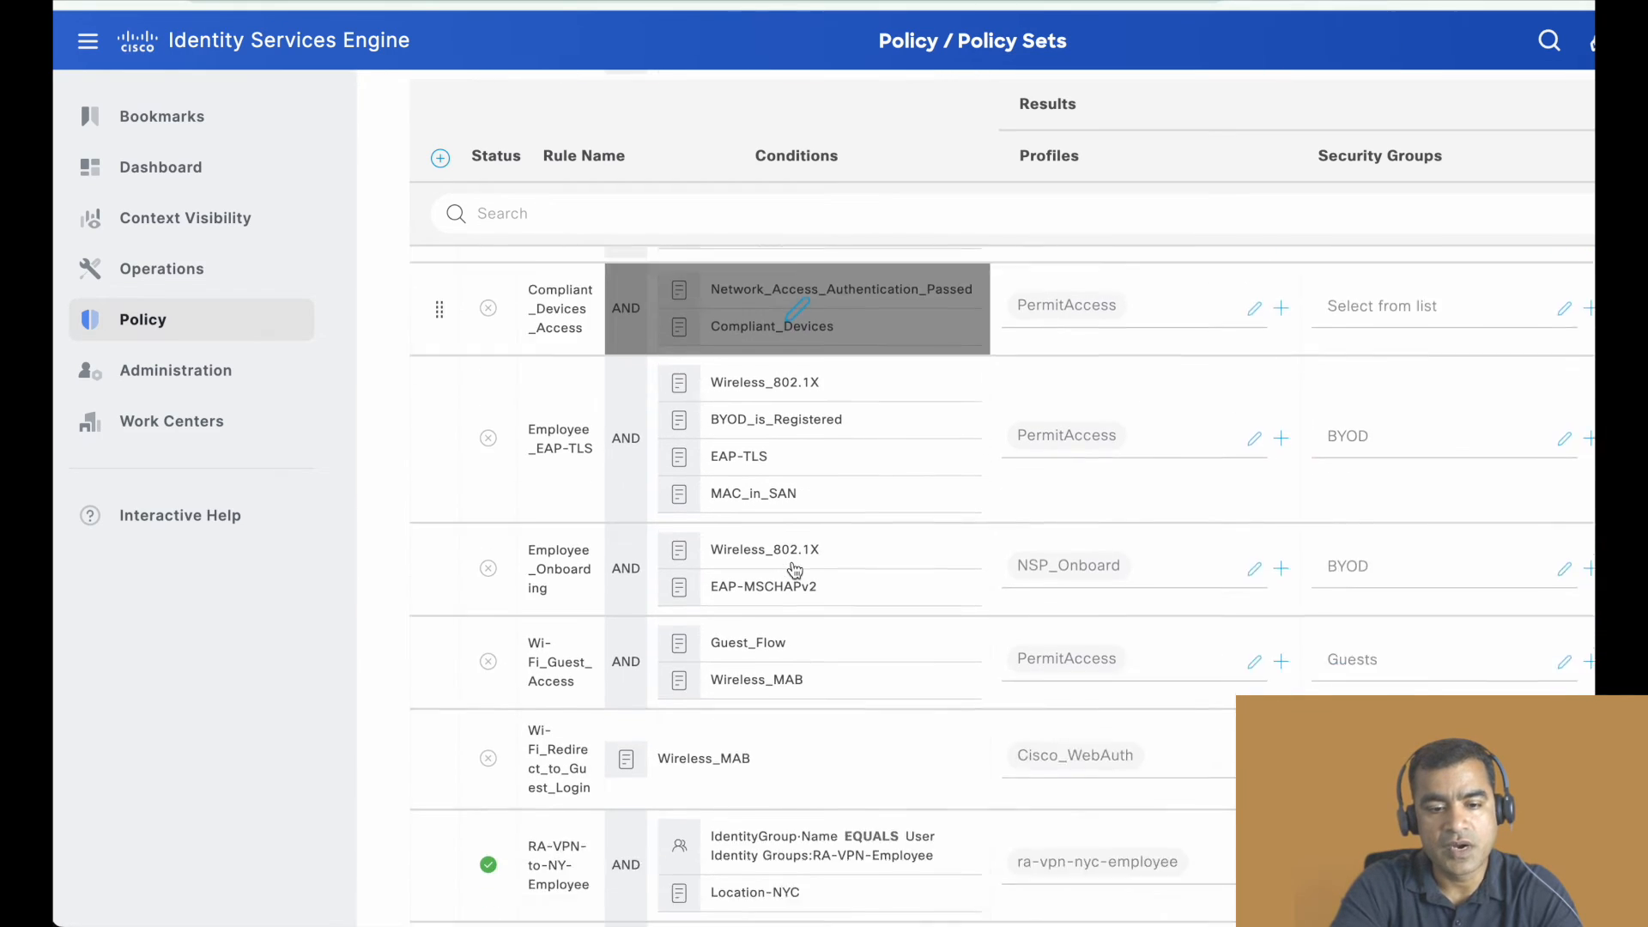
{"action": "scroll", "coordinate": [794, 571], "scroll_direction": "down", "scroll_amount": 6}
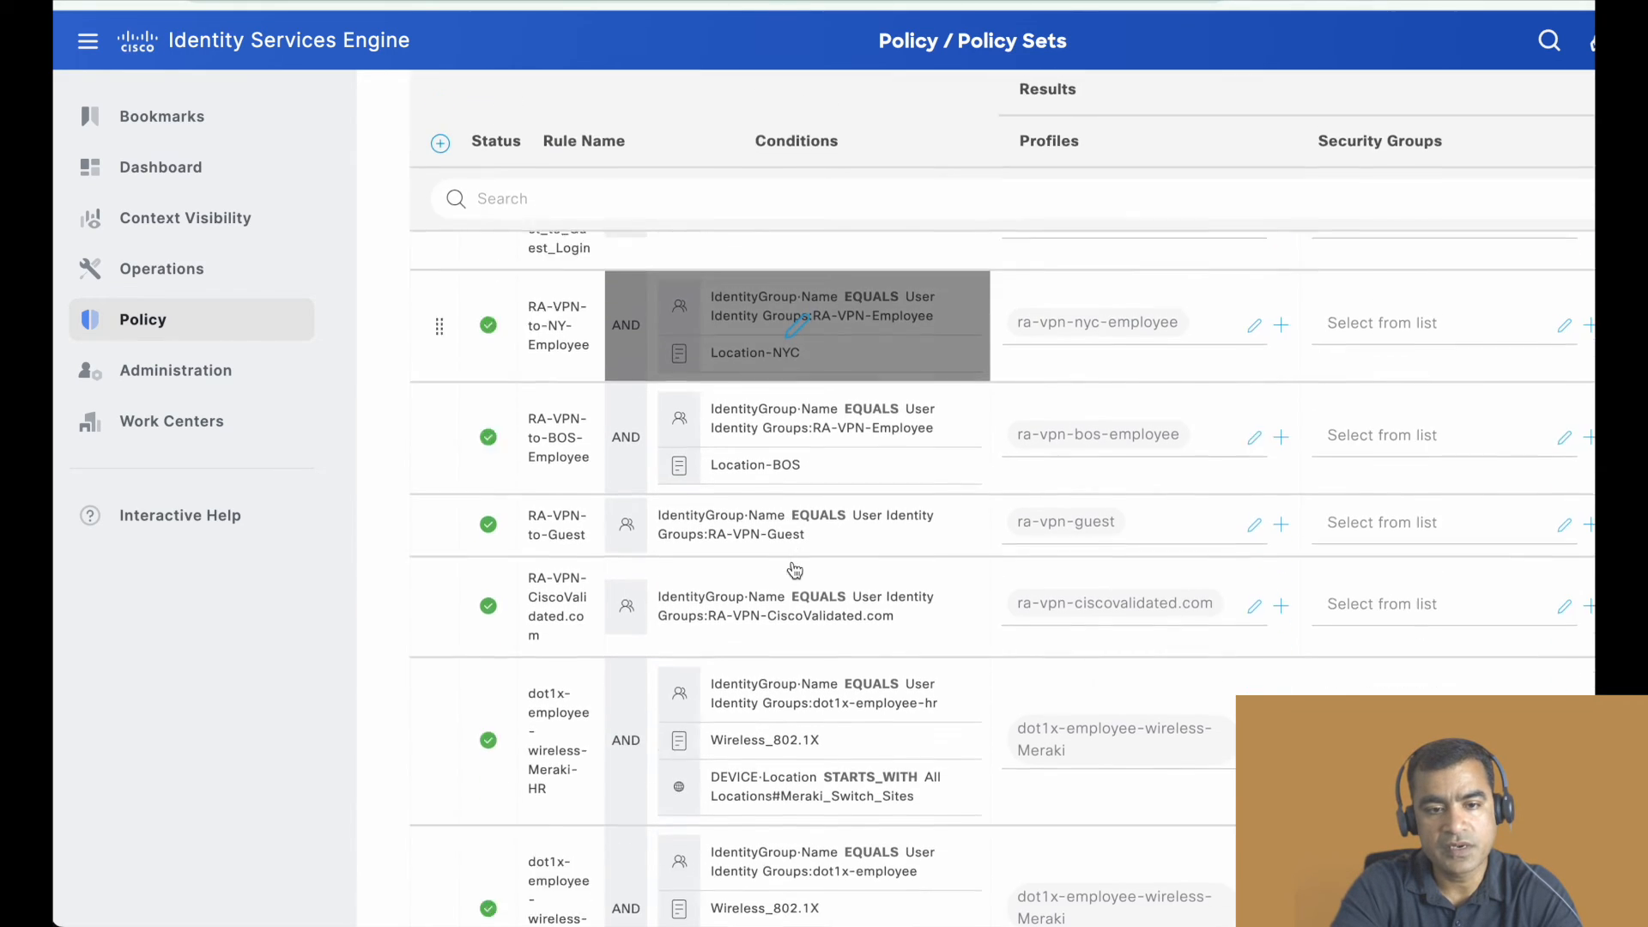
{"action": "scroll", "coordinate": [793, 571], "scroll_direction": "down", "scroll_amount": 3}
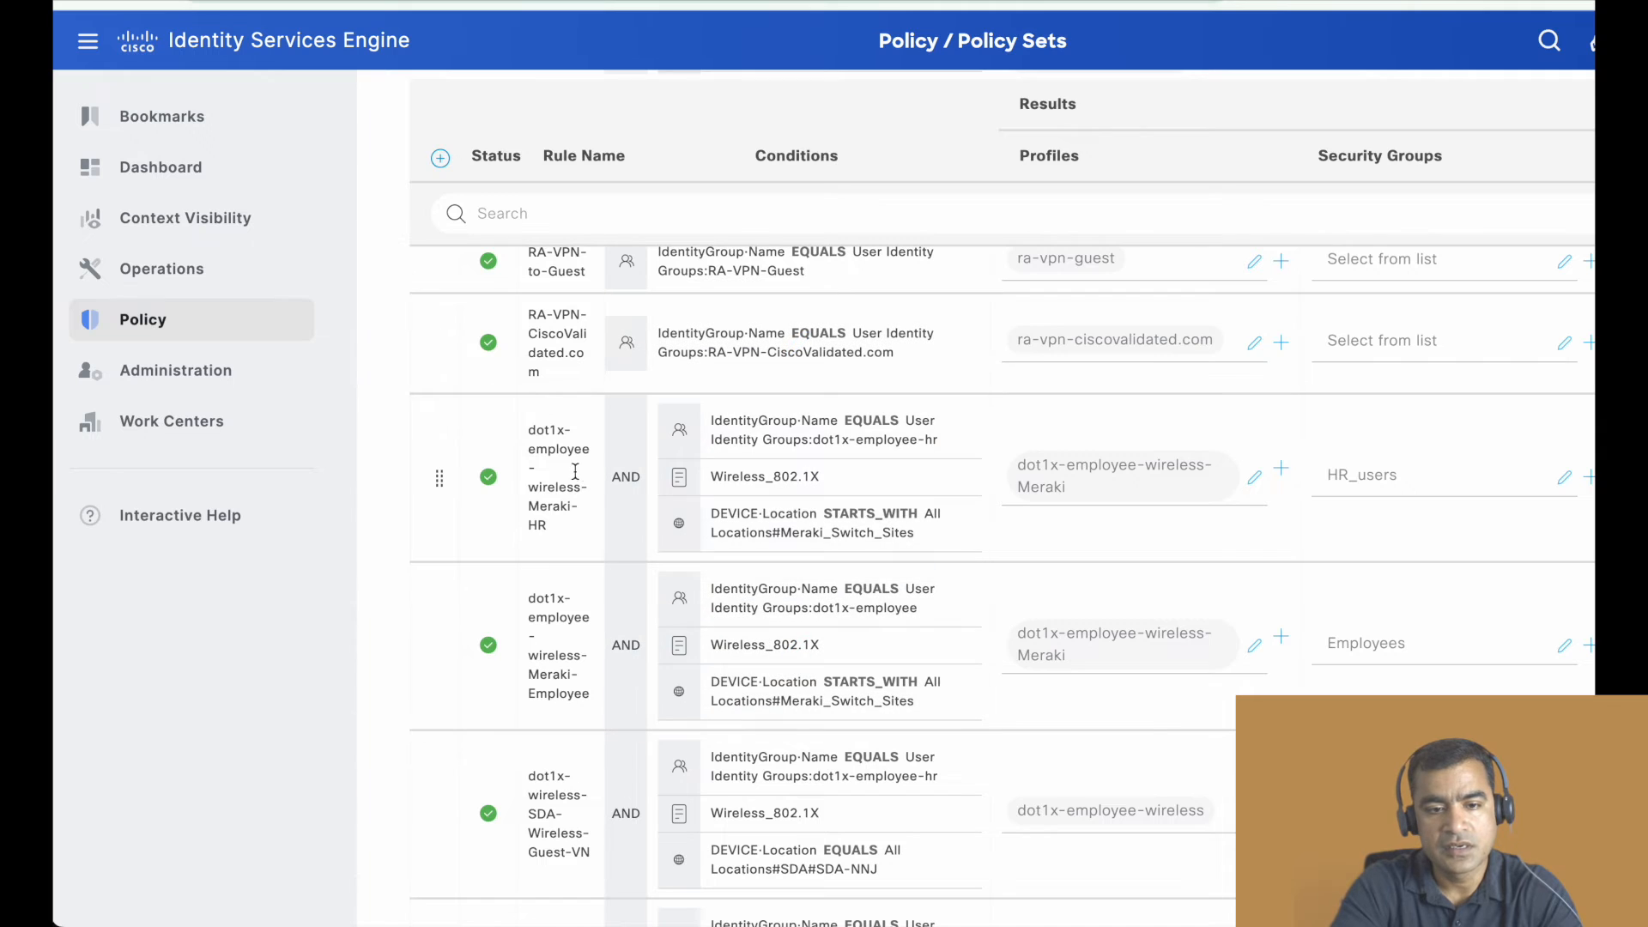
{"action": "scroll", "coordinate": [888, 523], "scroll_direction": "down", "scroll_amount": 2}
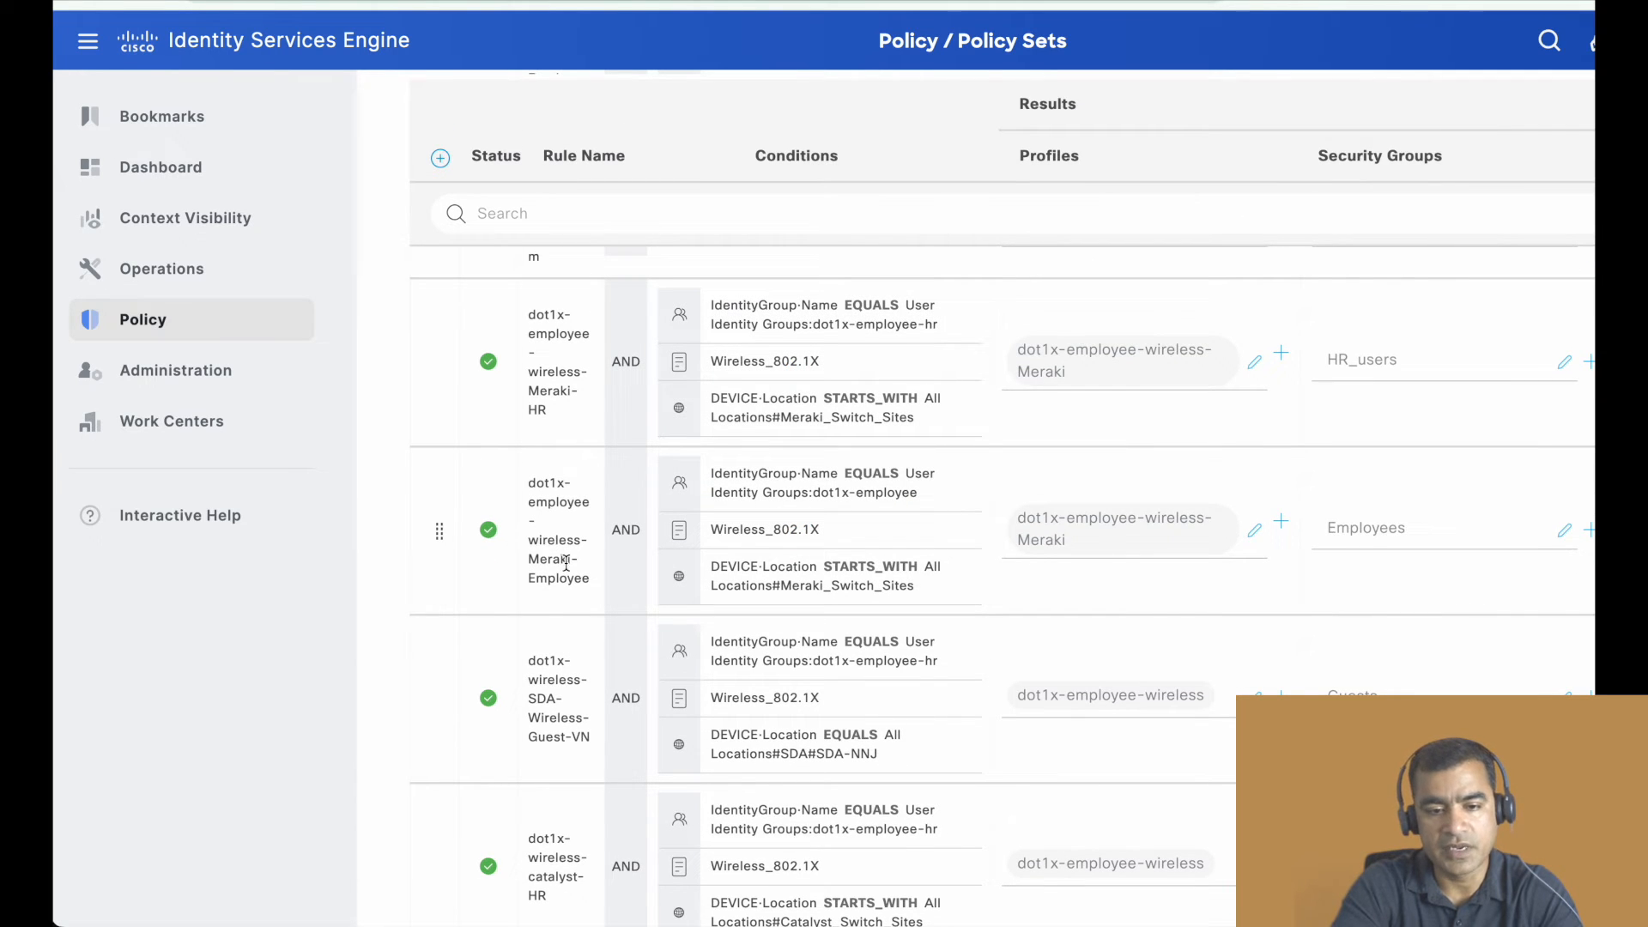
{"action": "scroll", "coordinate": [787, 582], "scroll_direction": "down", "scroll_amount": 1}
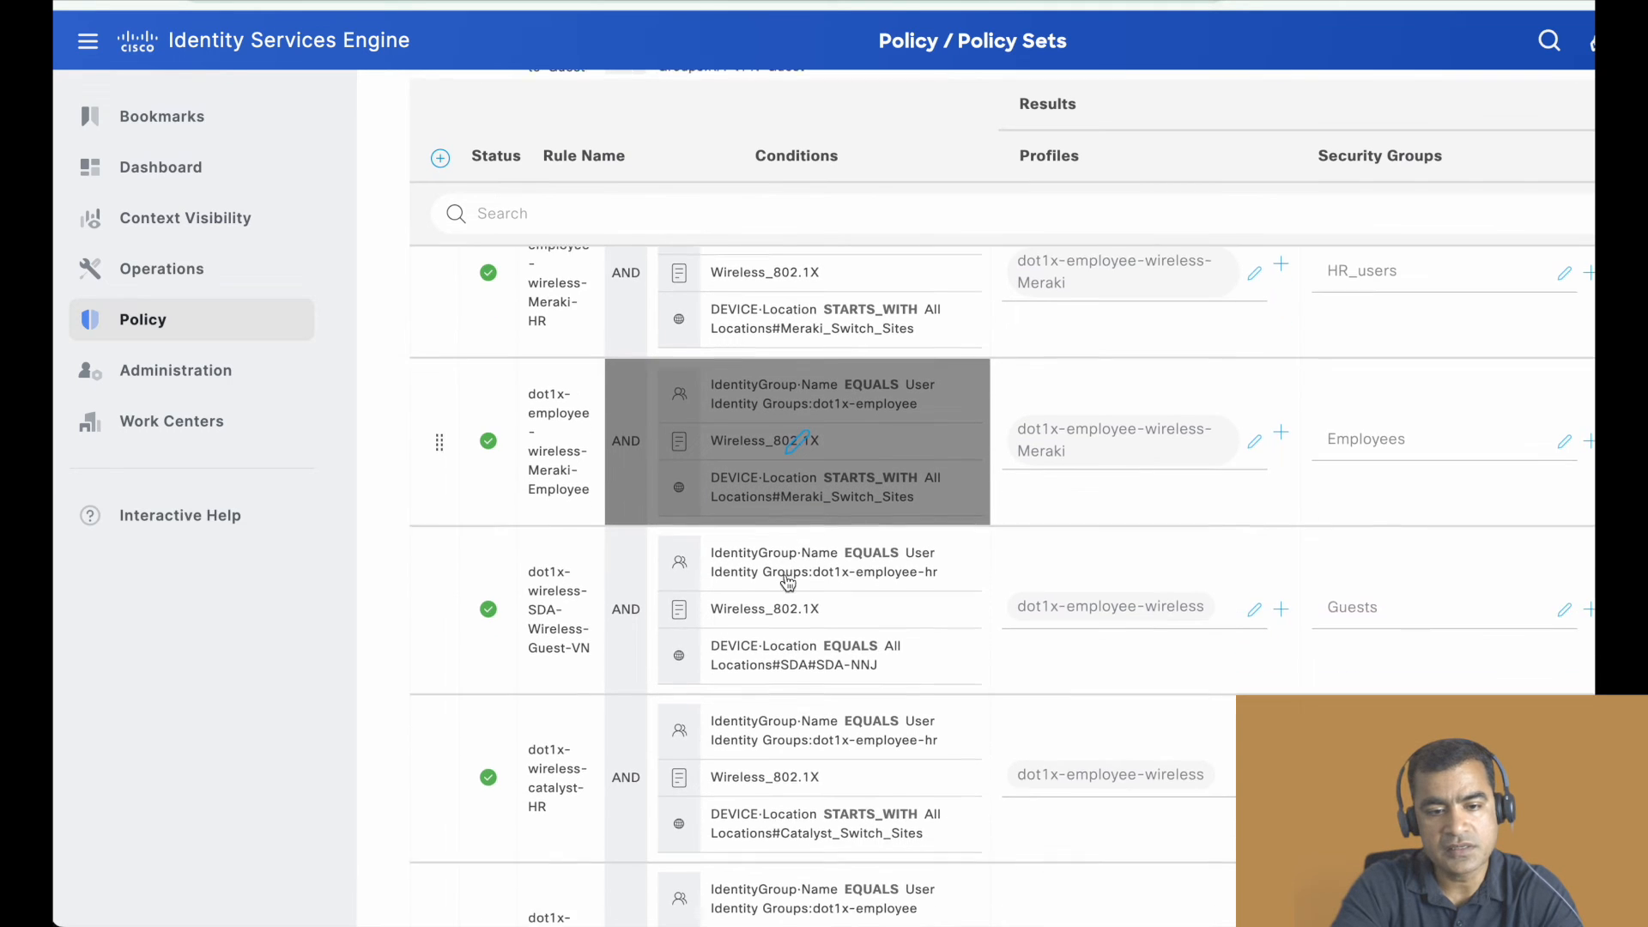
{"action": "scroll", "coordinate": [788, 582], "scroll_direction": "down", "scroll_amount": 1}
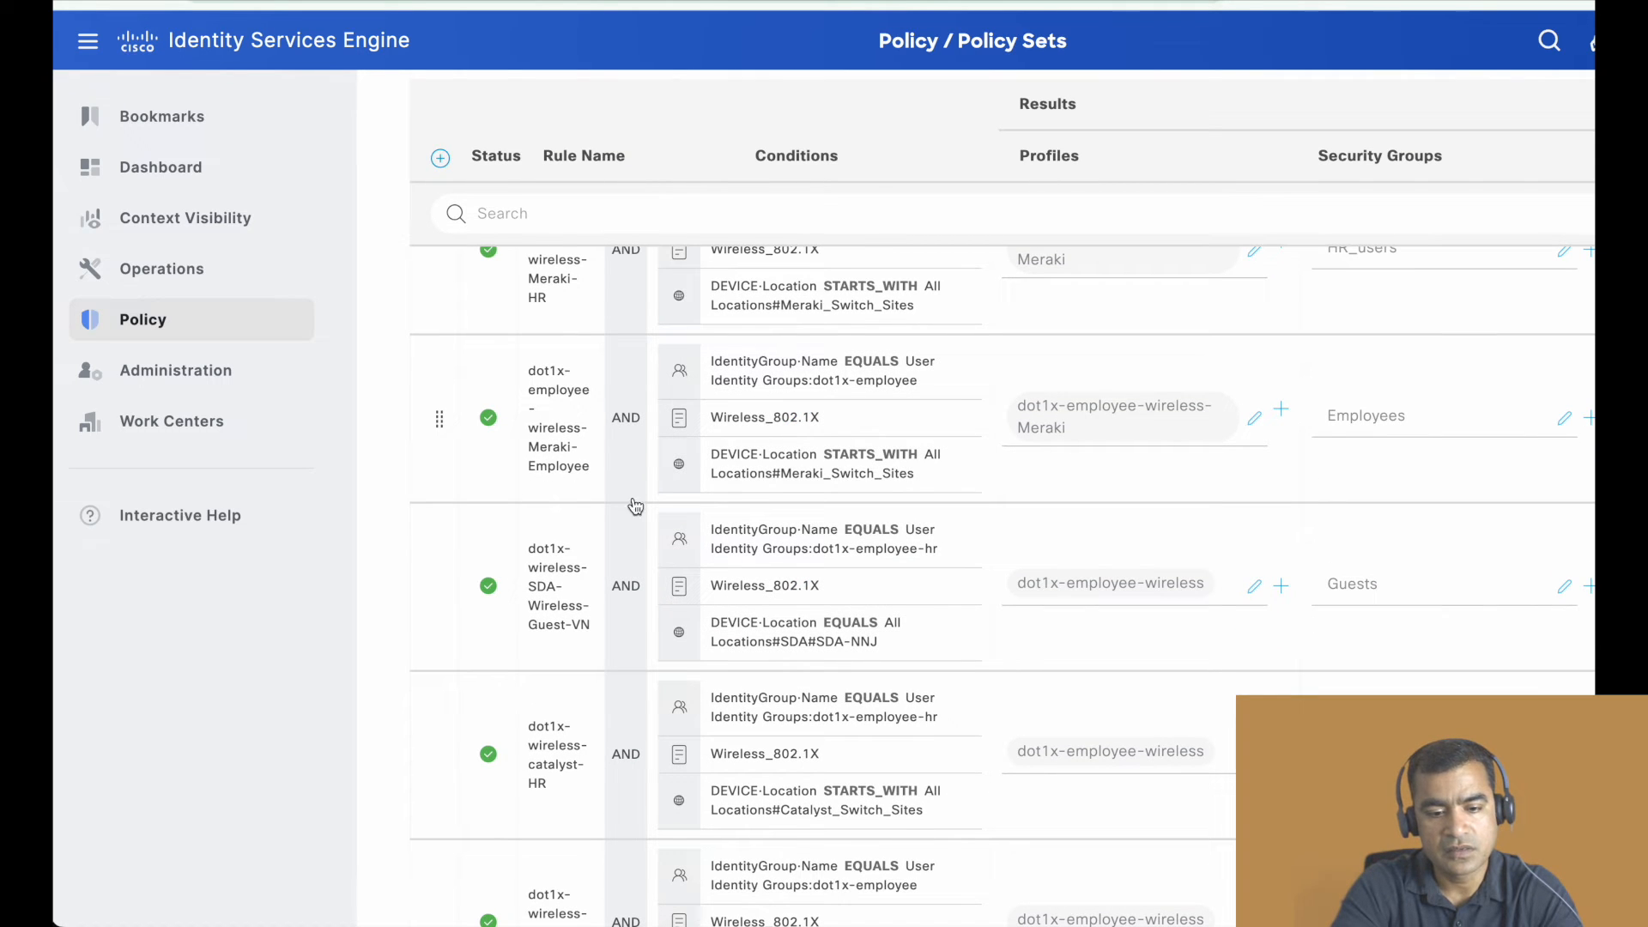
{"action": "scroll", "coordinate": [719, 515], "scroll_direction": "down", "scroll_amount": 4}
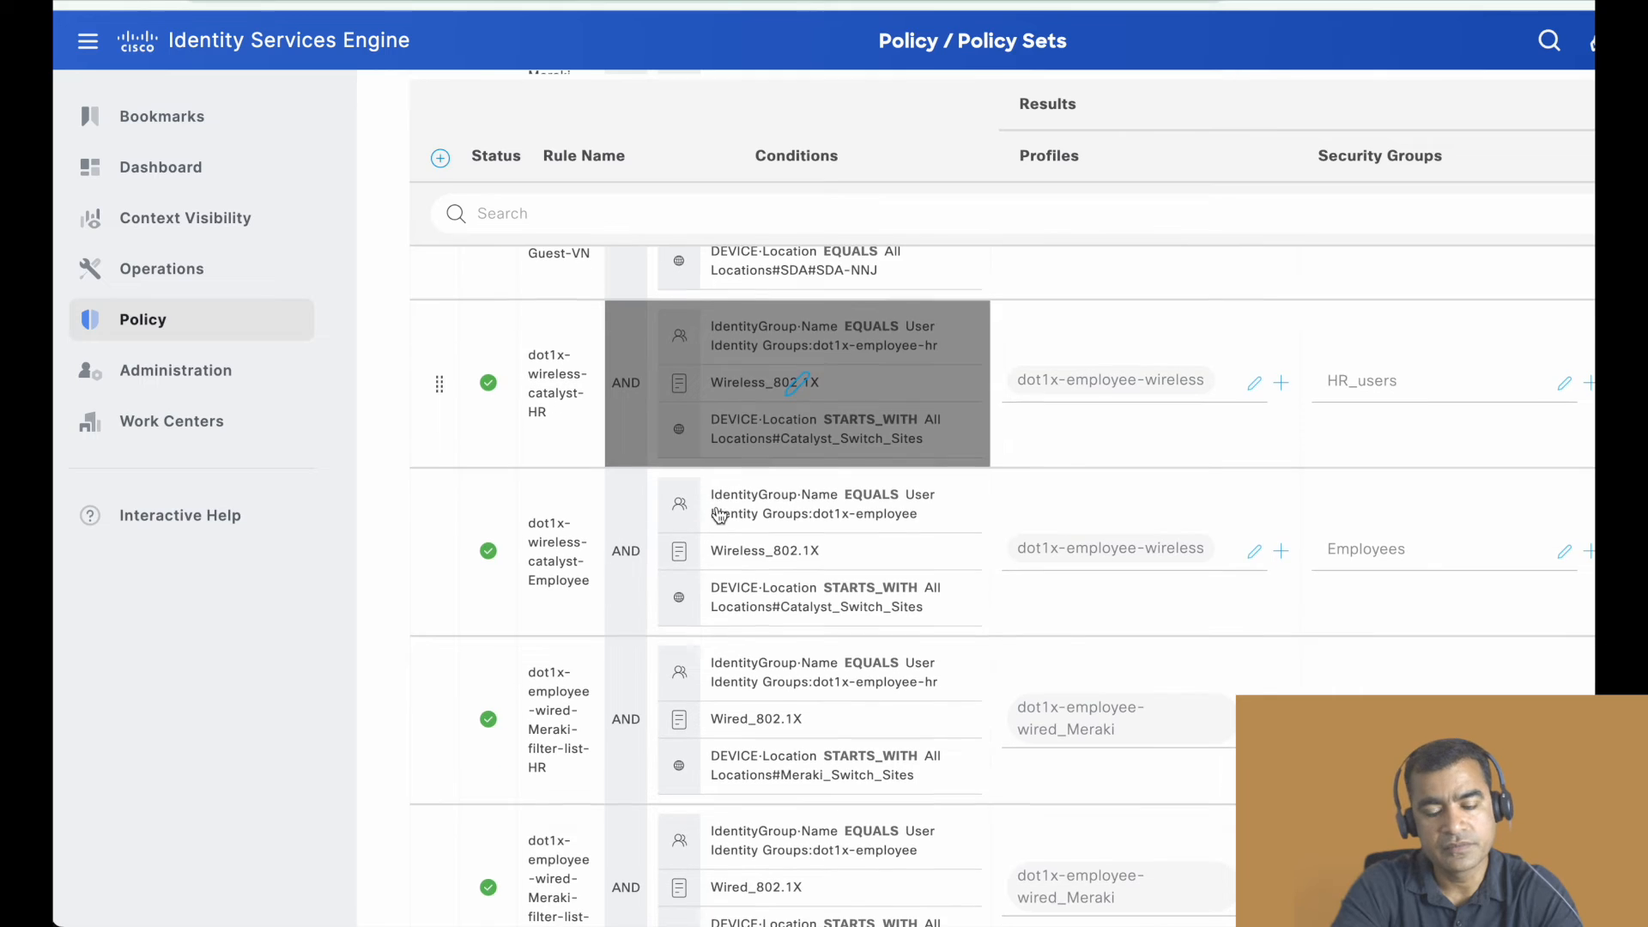
{"action": "scroll", "coordinate": [719, 515], "scroll_direction": "down", "scroll_amount": 2}
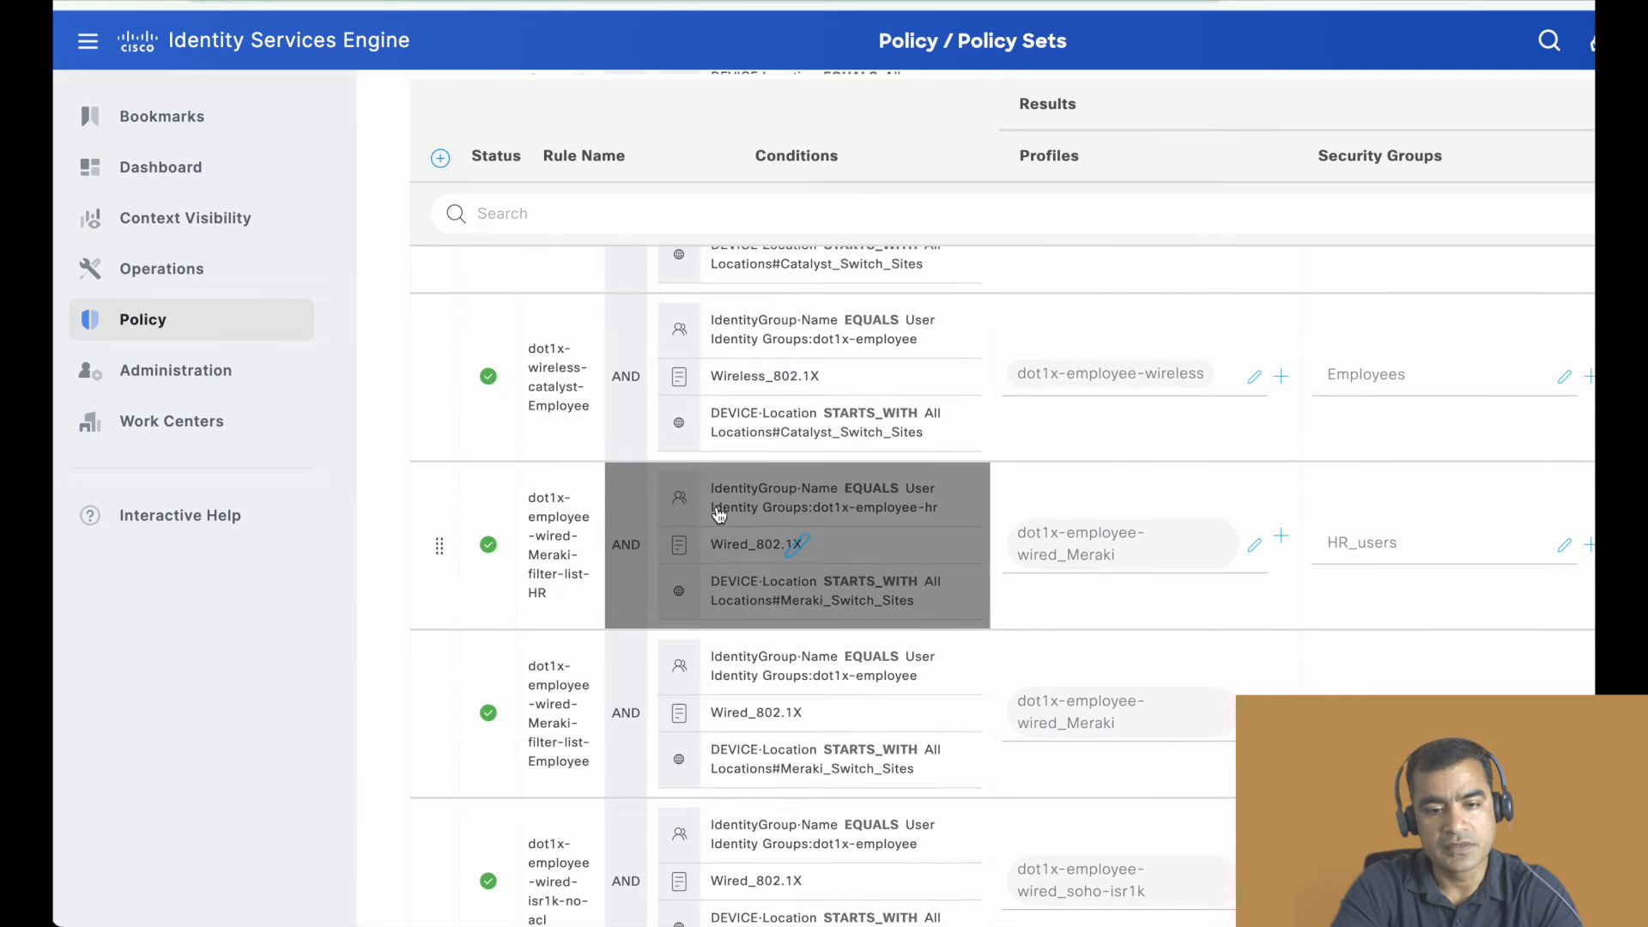
{"action": "scroll", "coordinate": [704, 592], "scroll_direction": "down", "scroll_amount": 2}
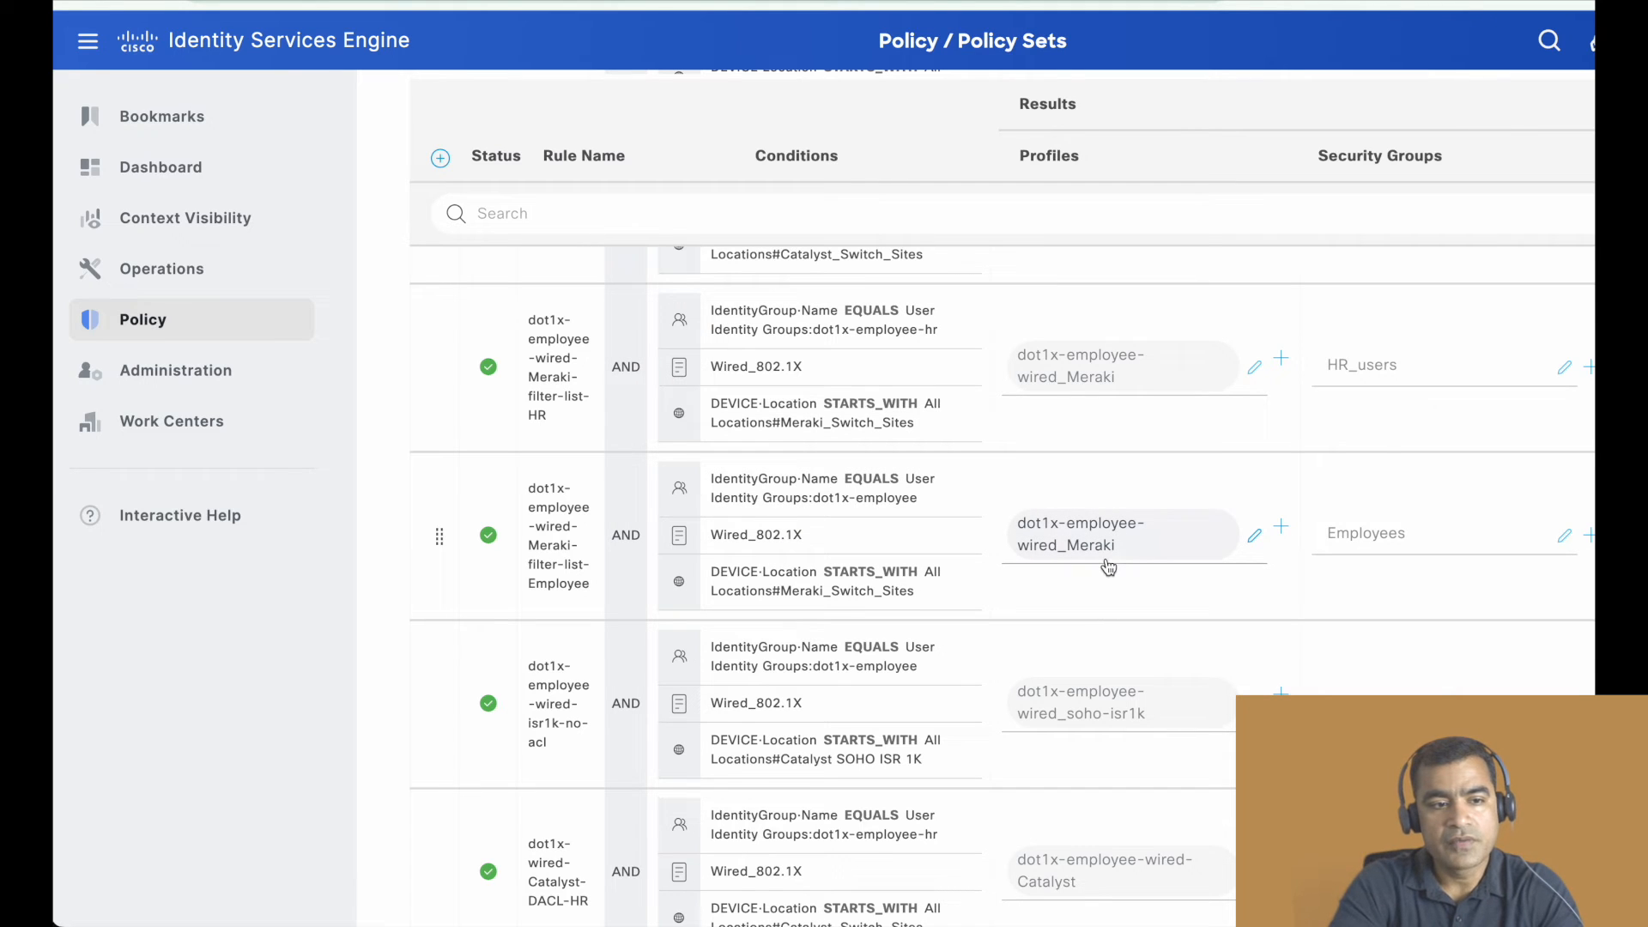
- Open the list of Security Group ACLs in the TrustSec components
{"action": "mouse_move", "coordinate": [214, 371]}
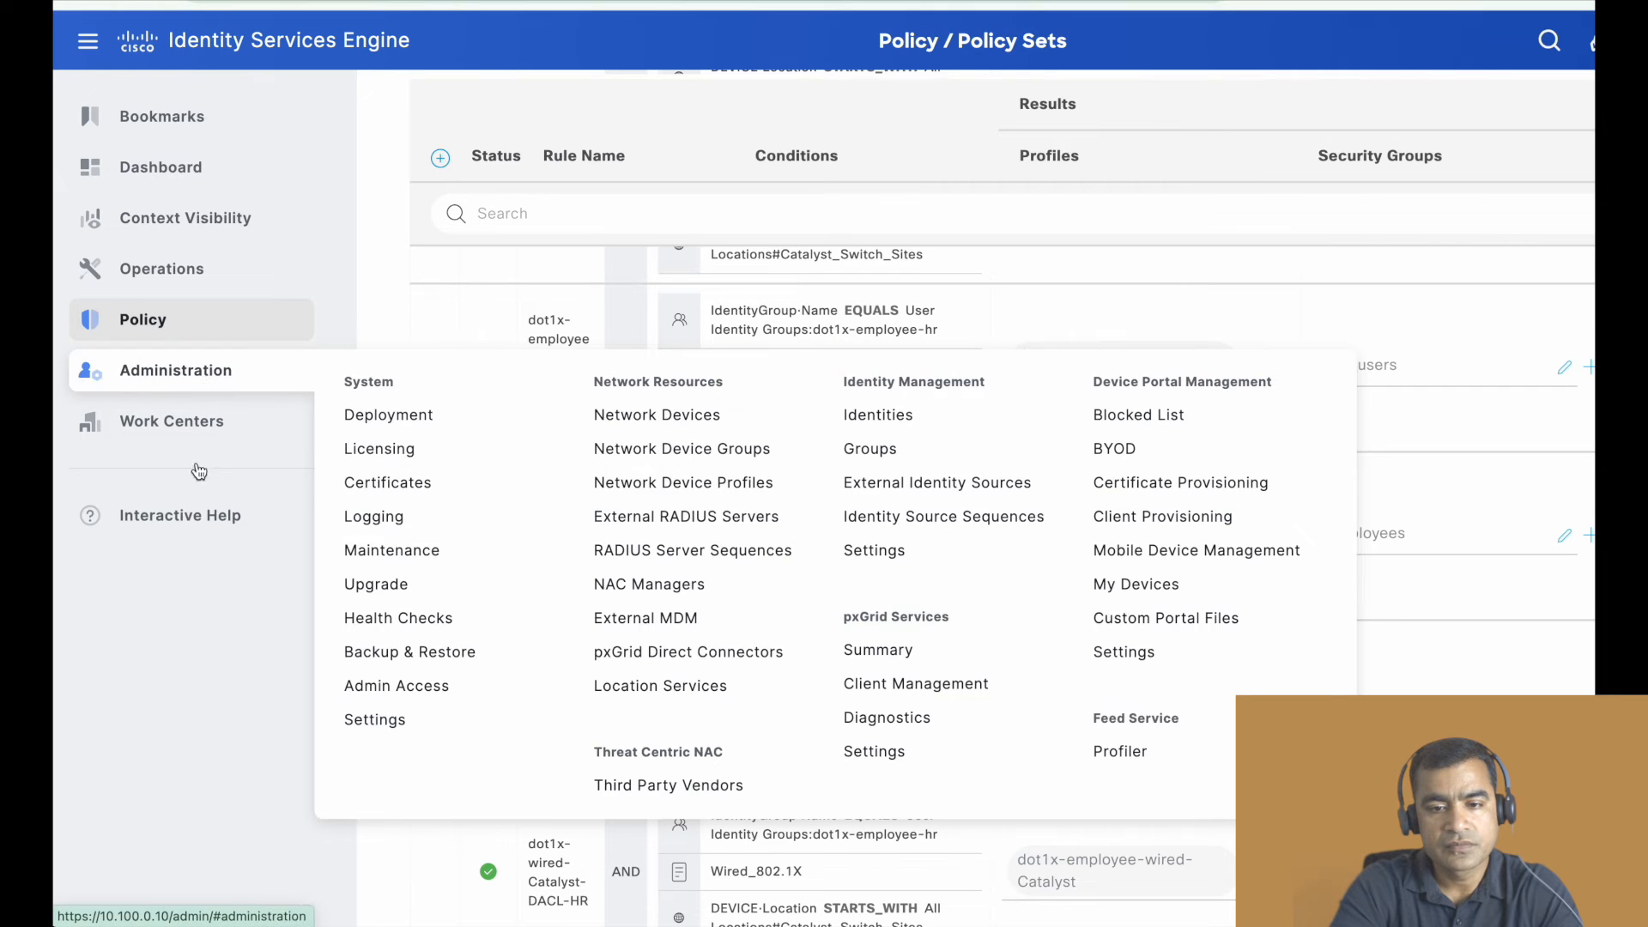
{"action": "mouse_move", "coordinate": [210, 426]}
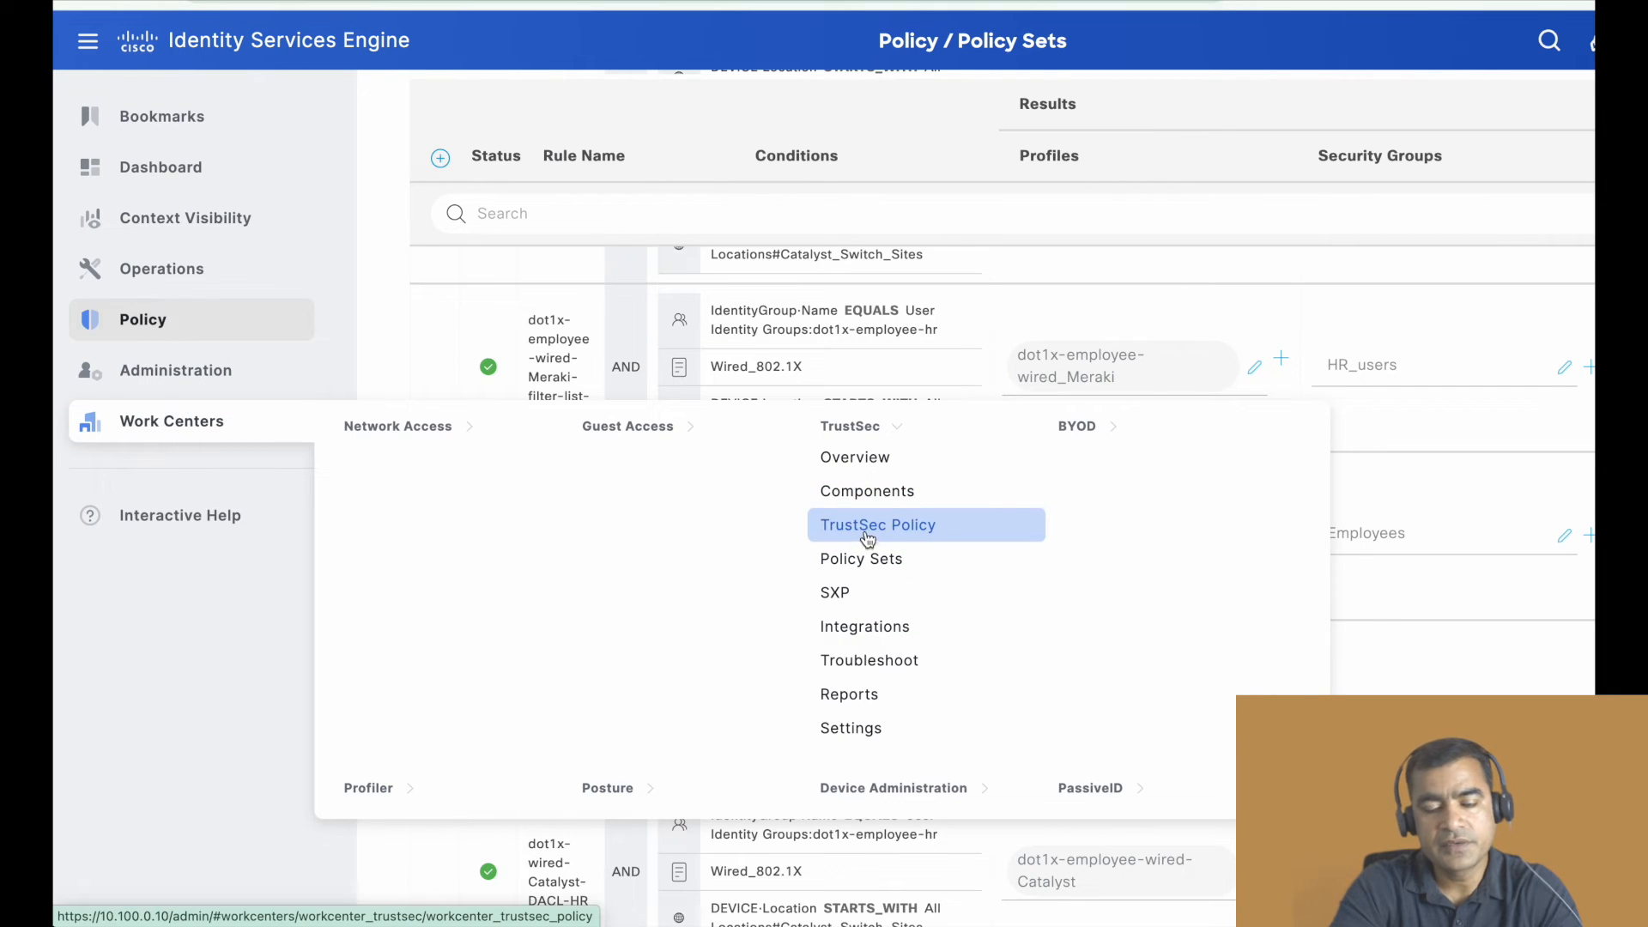
{"action": "left_click", "coordinate": [871, 491]}
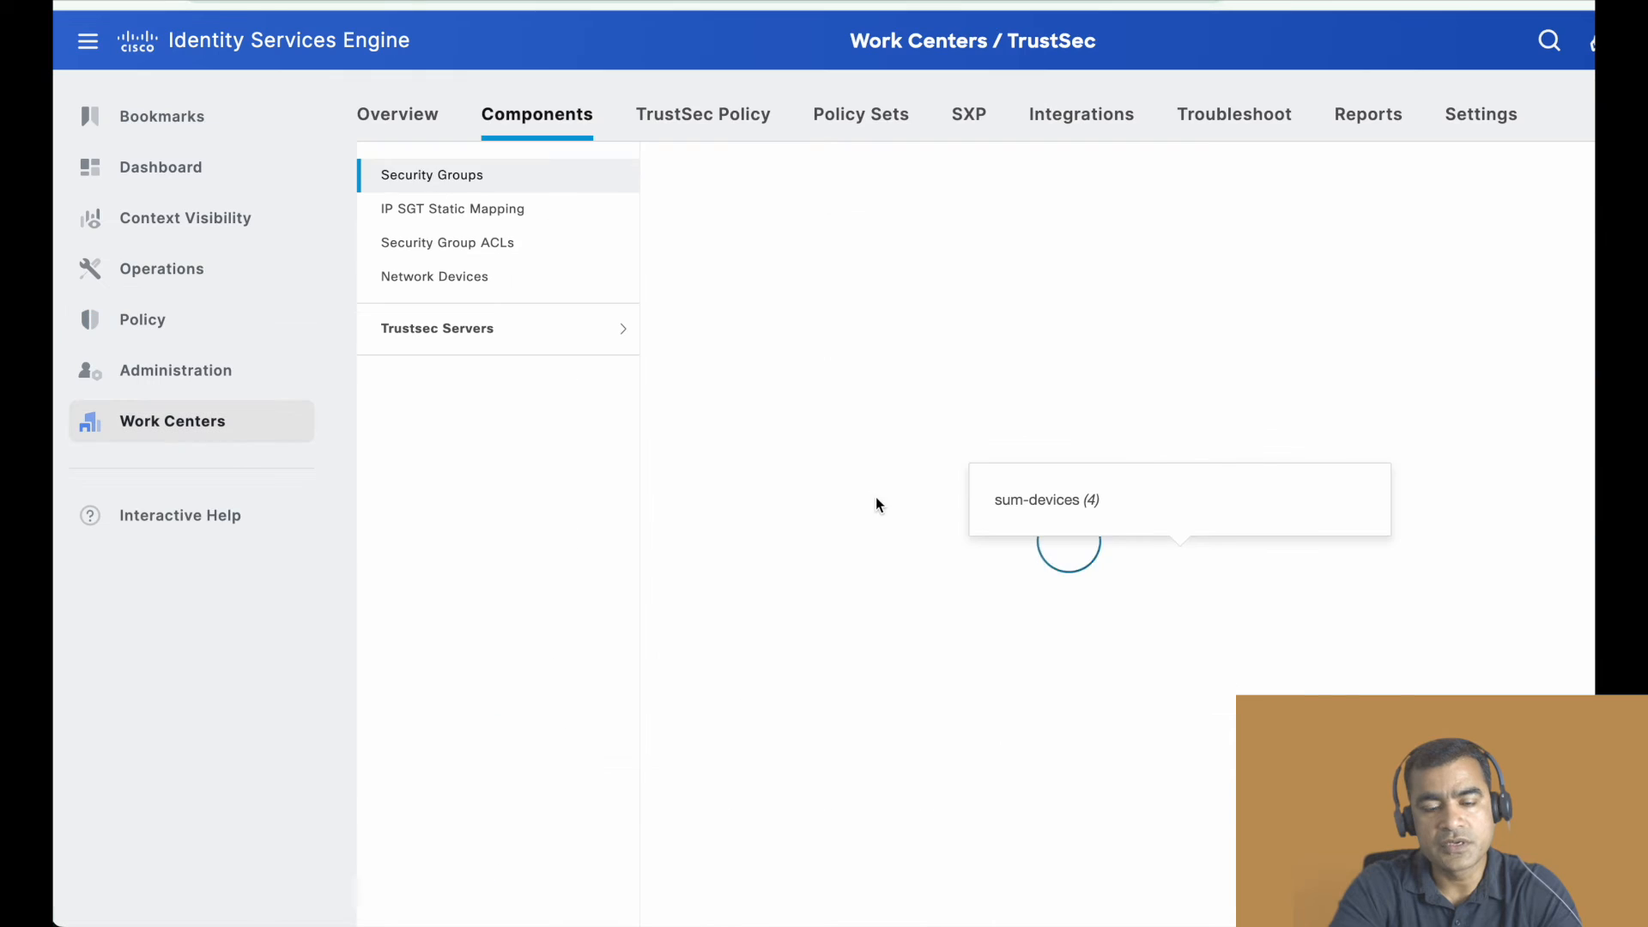
{"action": "left_click", "coordinate": [456, 245]}
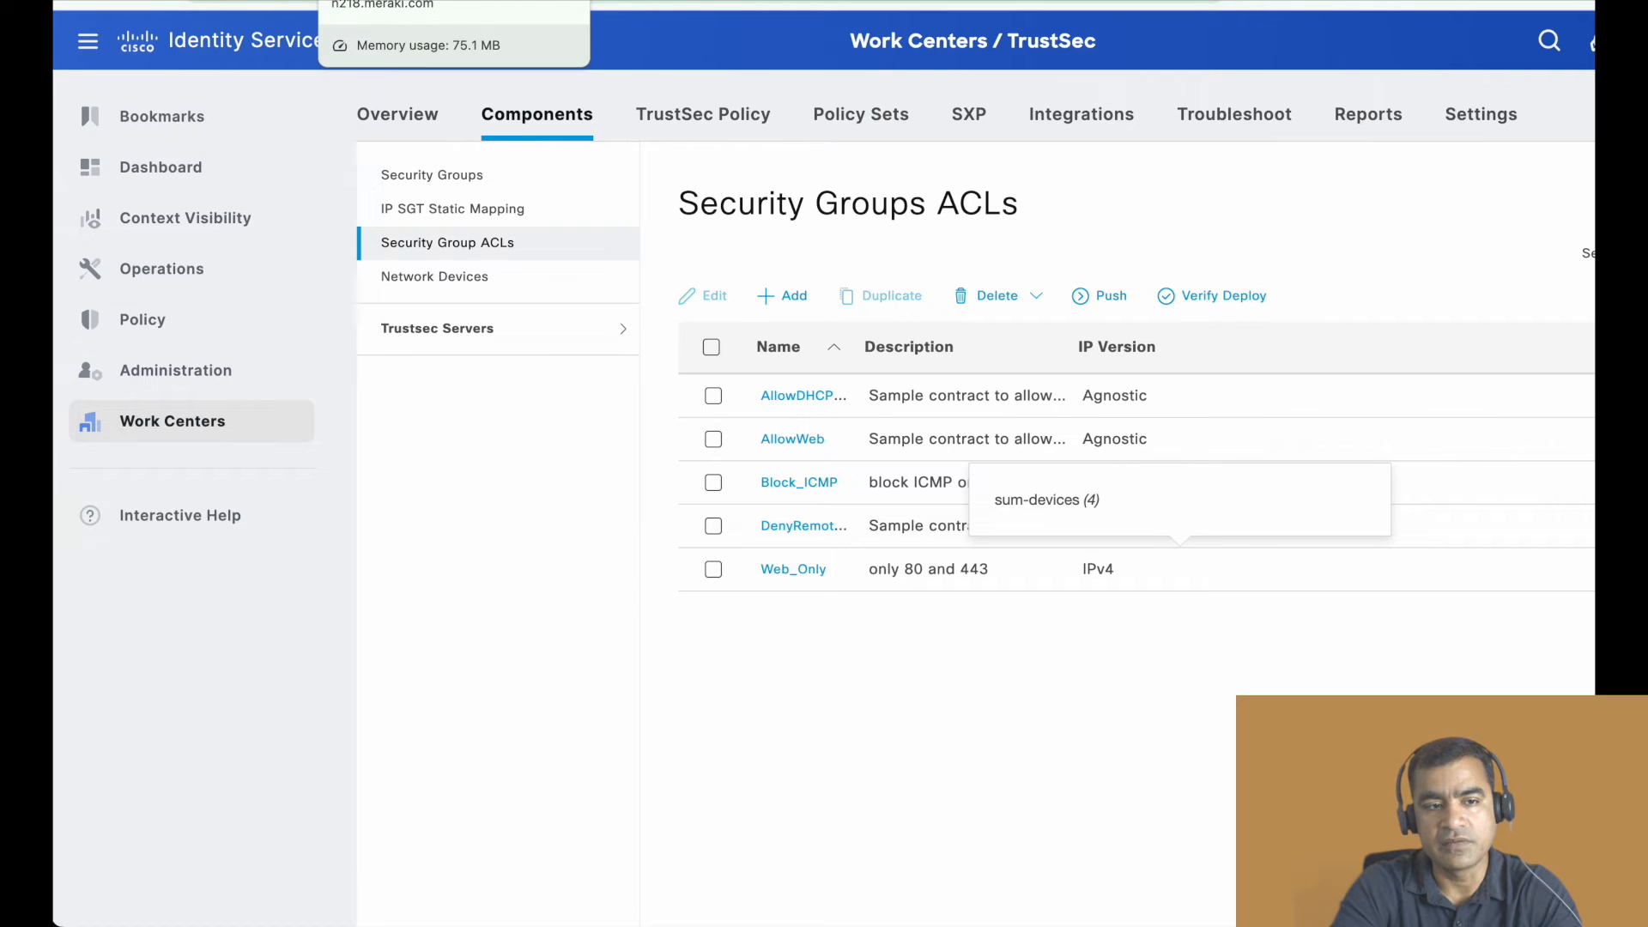
- Switch to the Meraki dashboard and open the wired-dot1x-employee group policy of the CVF-53-APX network to check its name
{"action": "left_click", "coordinate": [387, 1]}
{"action": "scroll", "coordinate": [718, 261], "scroll_direction": "up", "scroll_amount": 10}
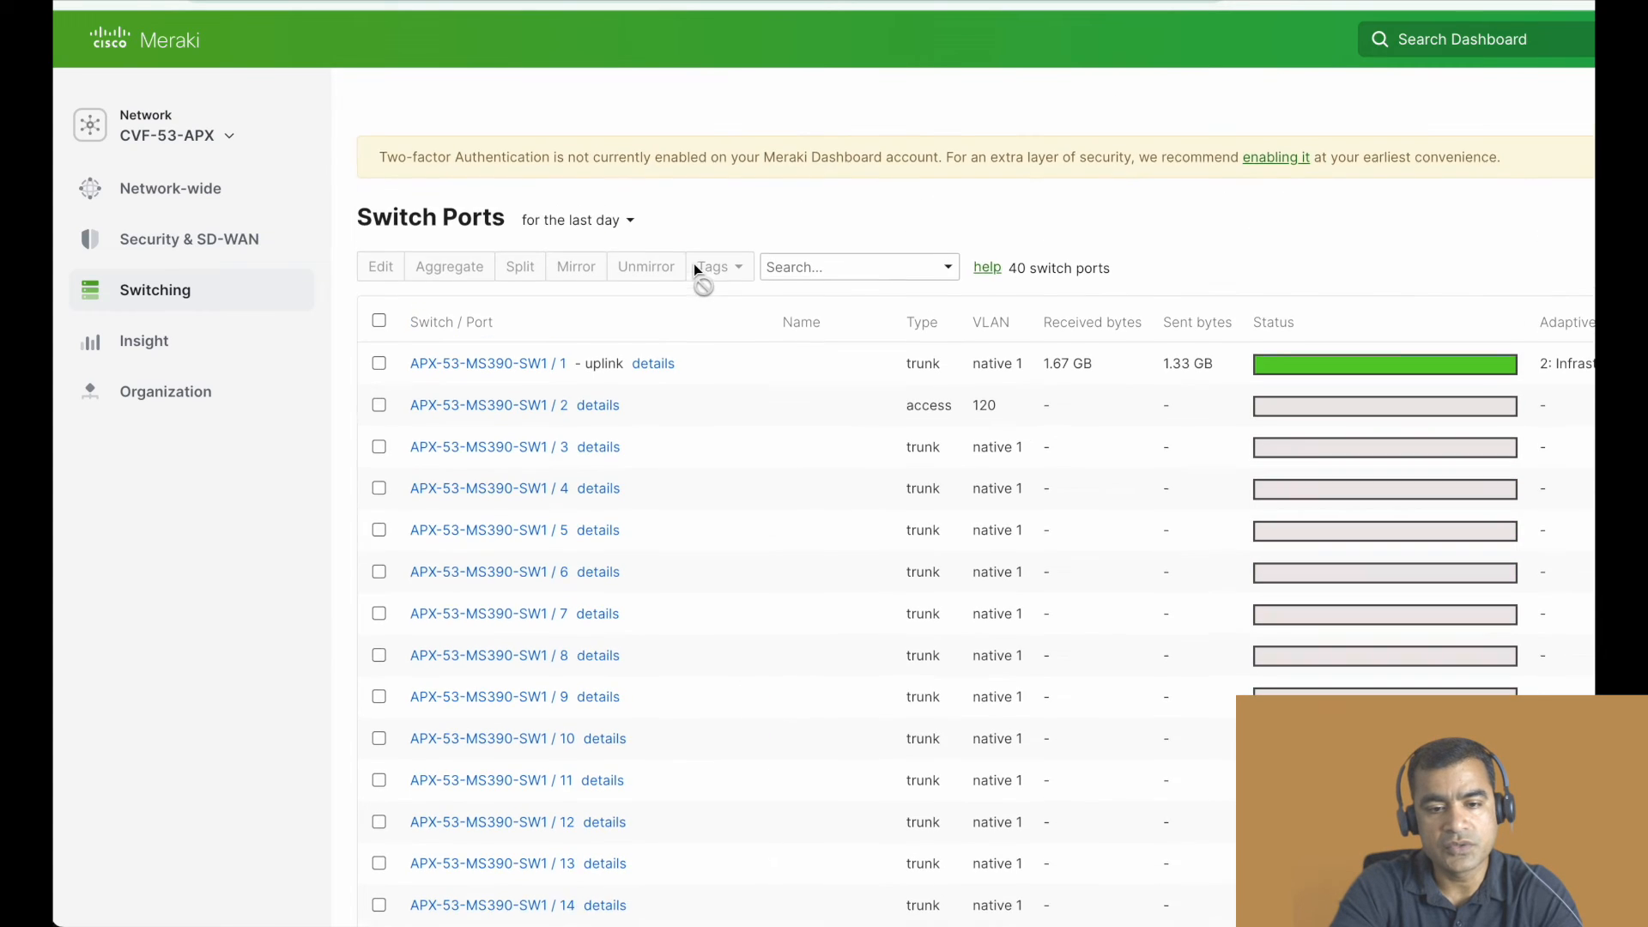
{"action": "mouse_move", "coordinate": [189, 408]}
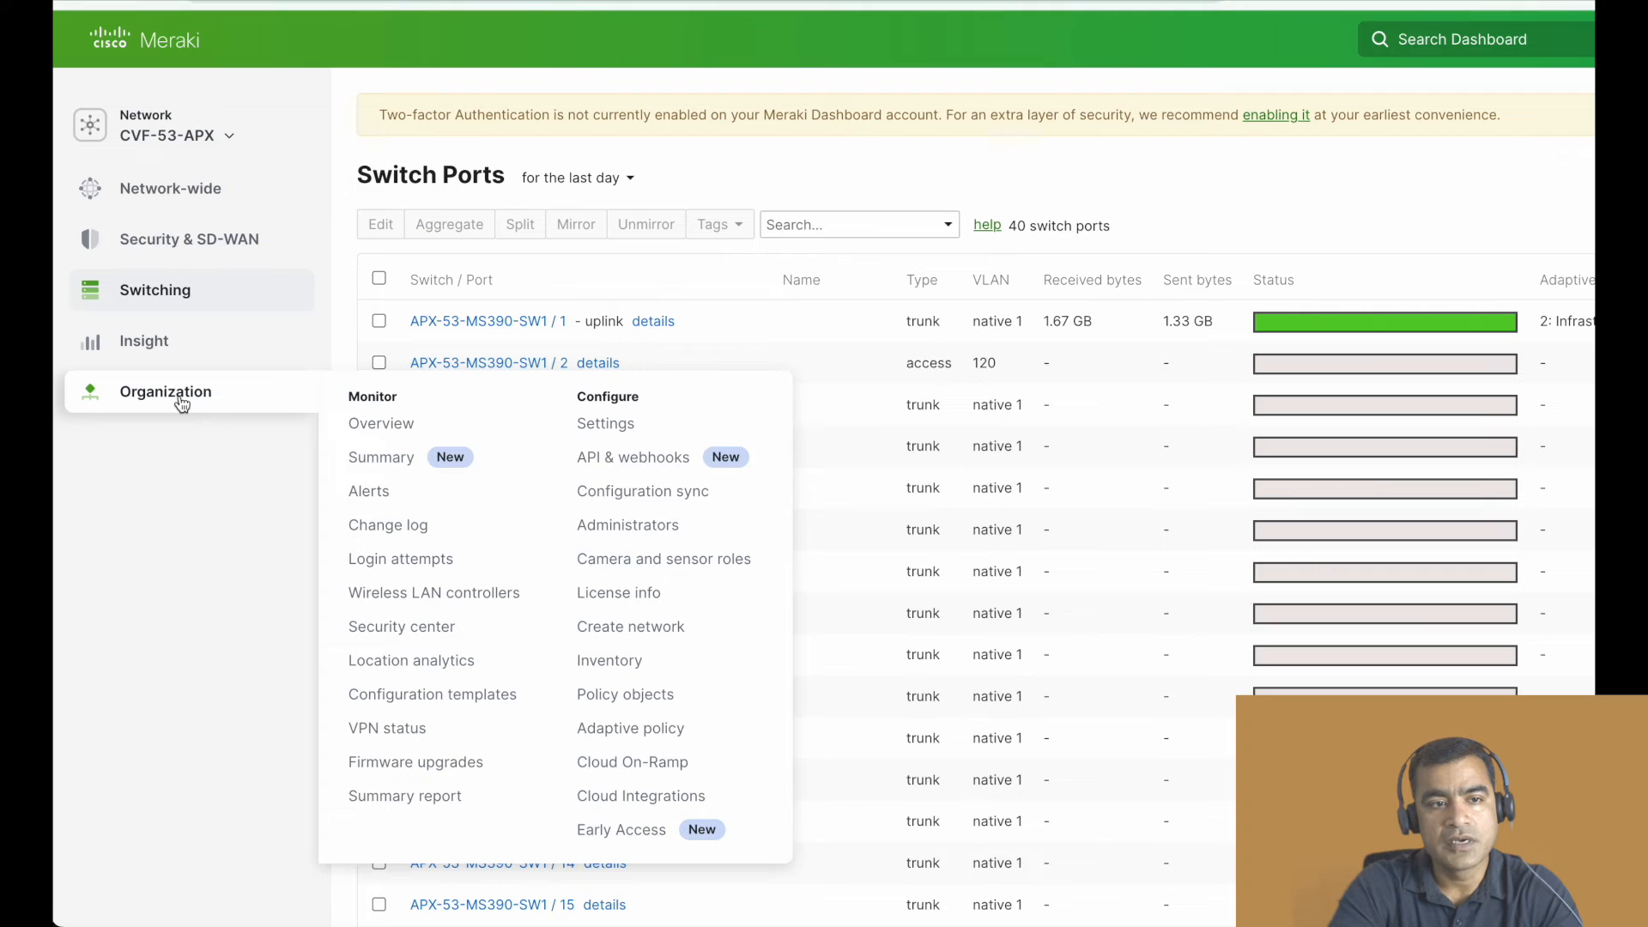
{"action": "mouse_move", "coordinate": [186, 284]}
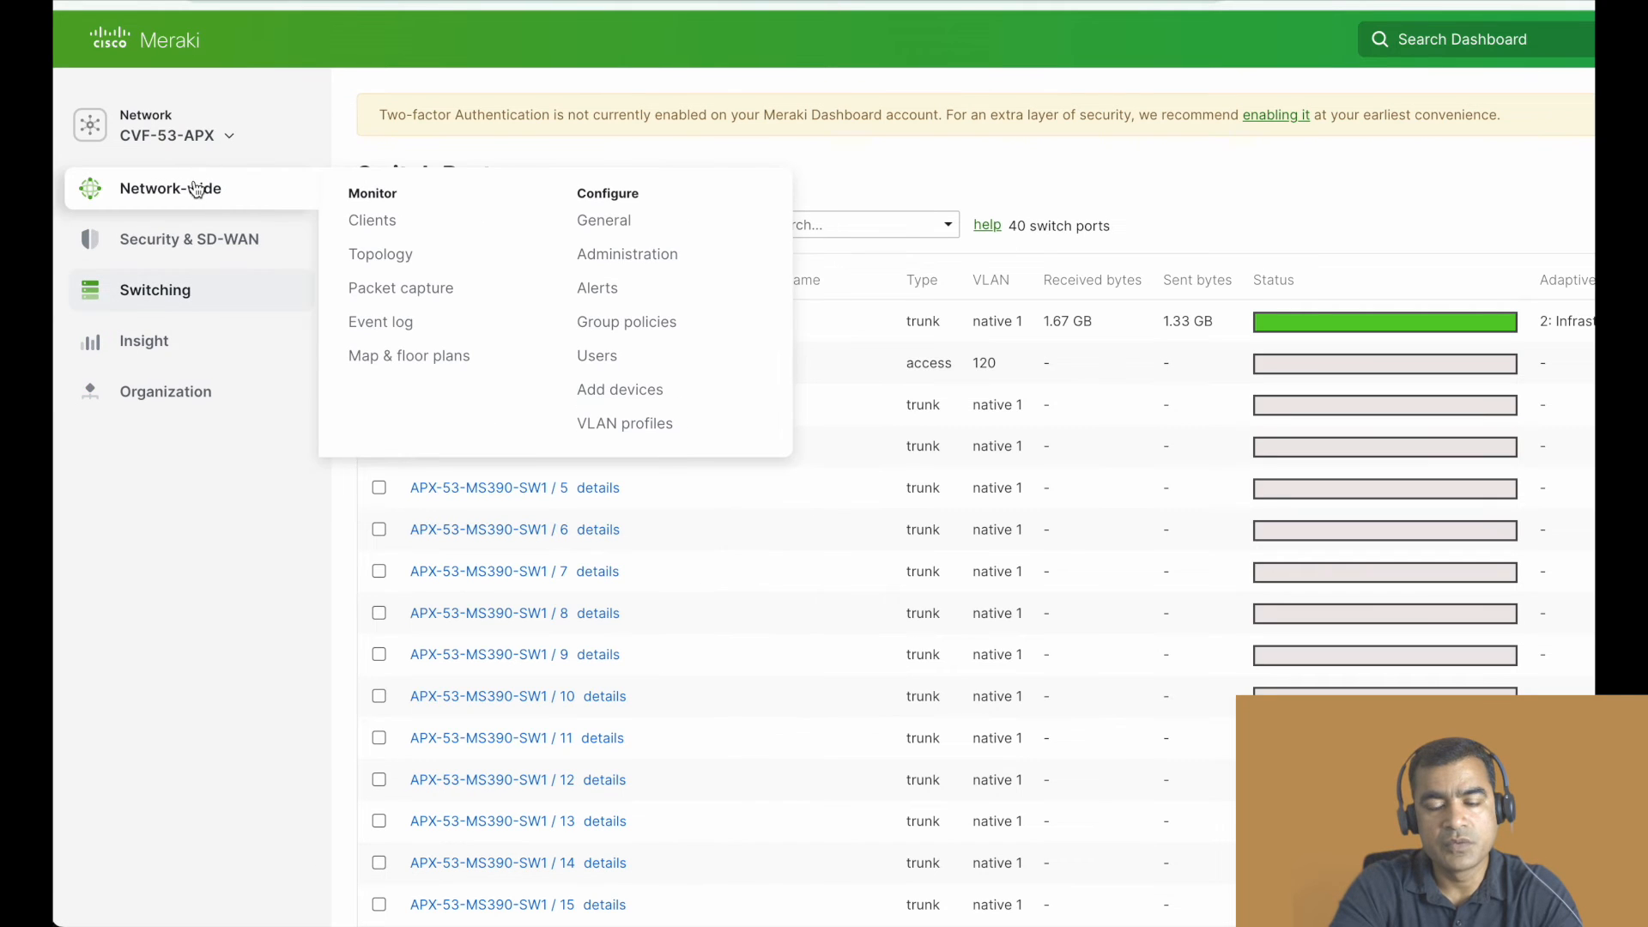
{"action": "left_click", "coordinate": [711, 343]}
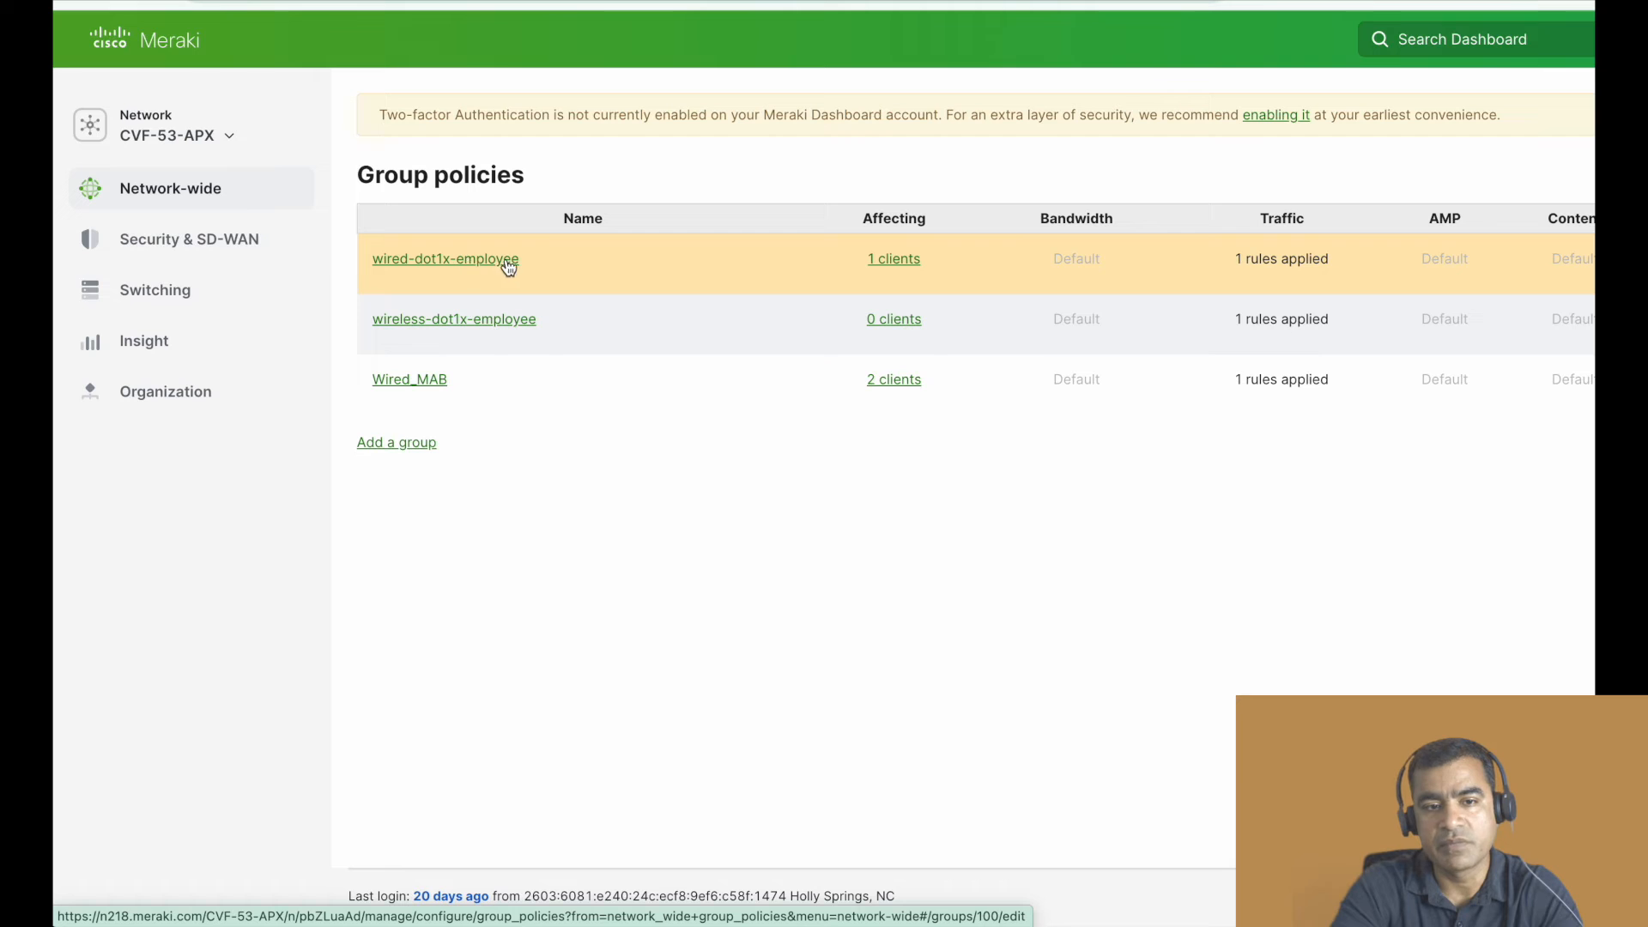
{"action": "left_click", "coordinate": [516, 266]}
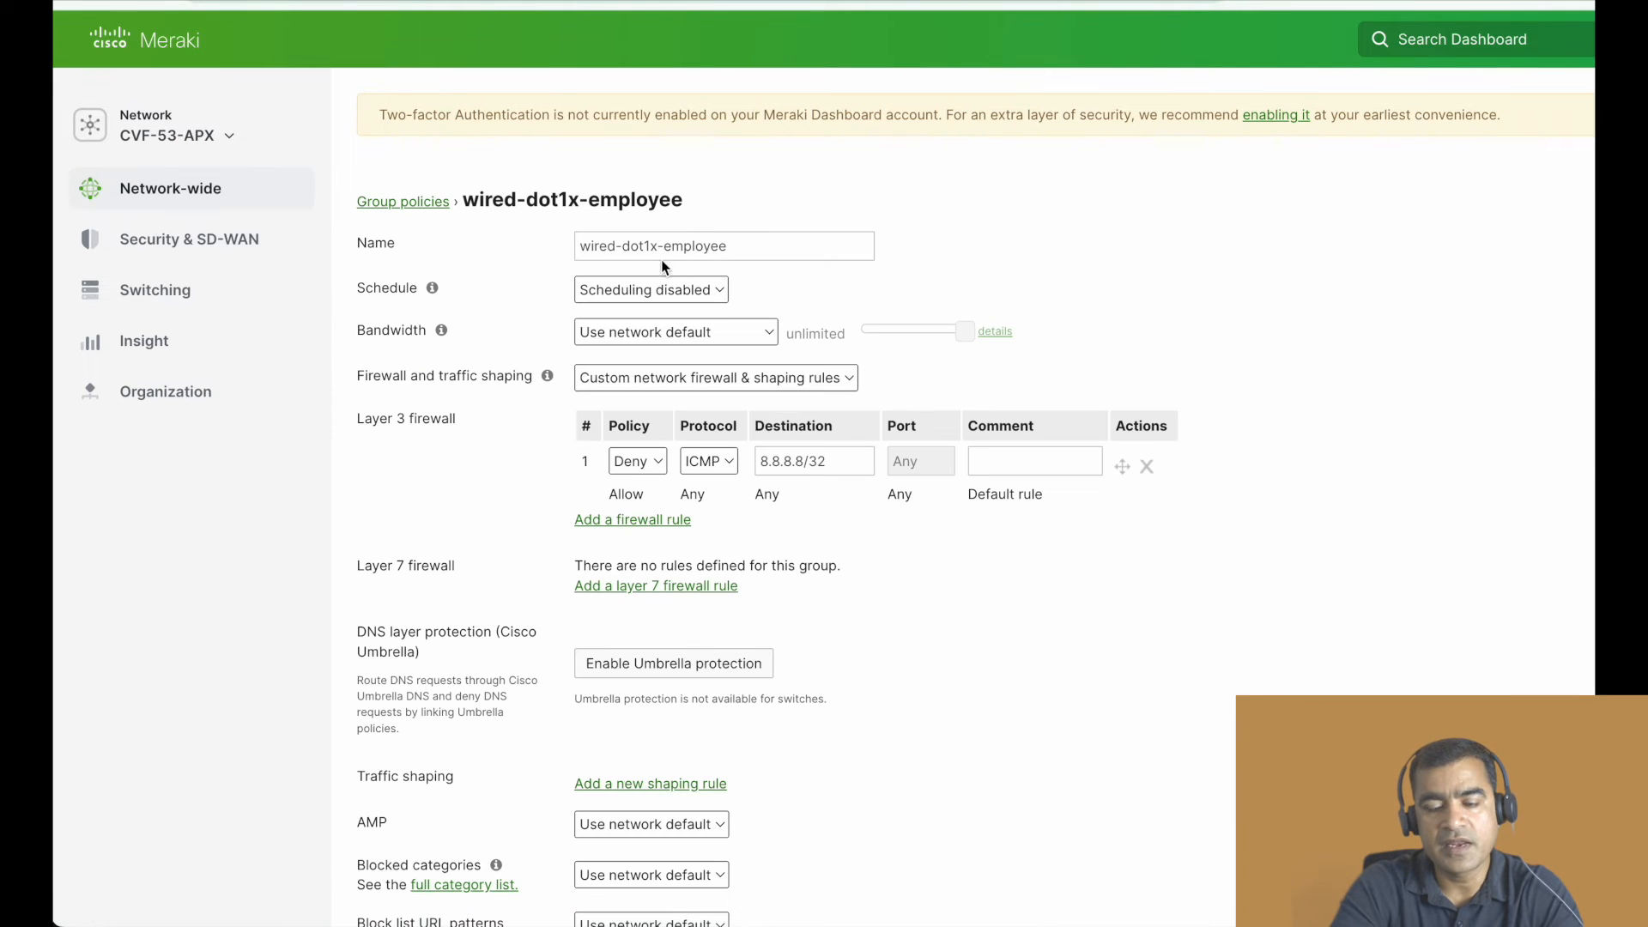
{"action": "left_click", "coordinate": [721, 249]}
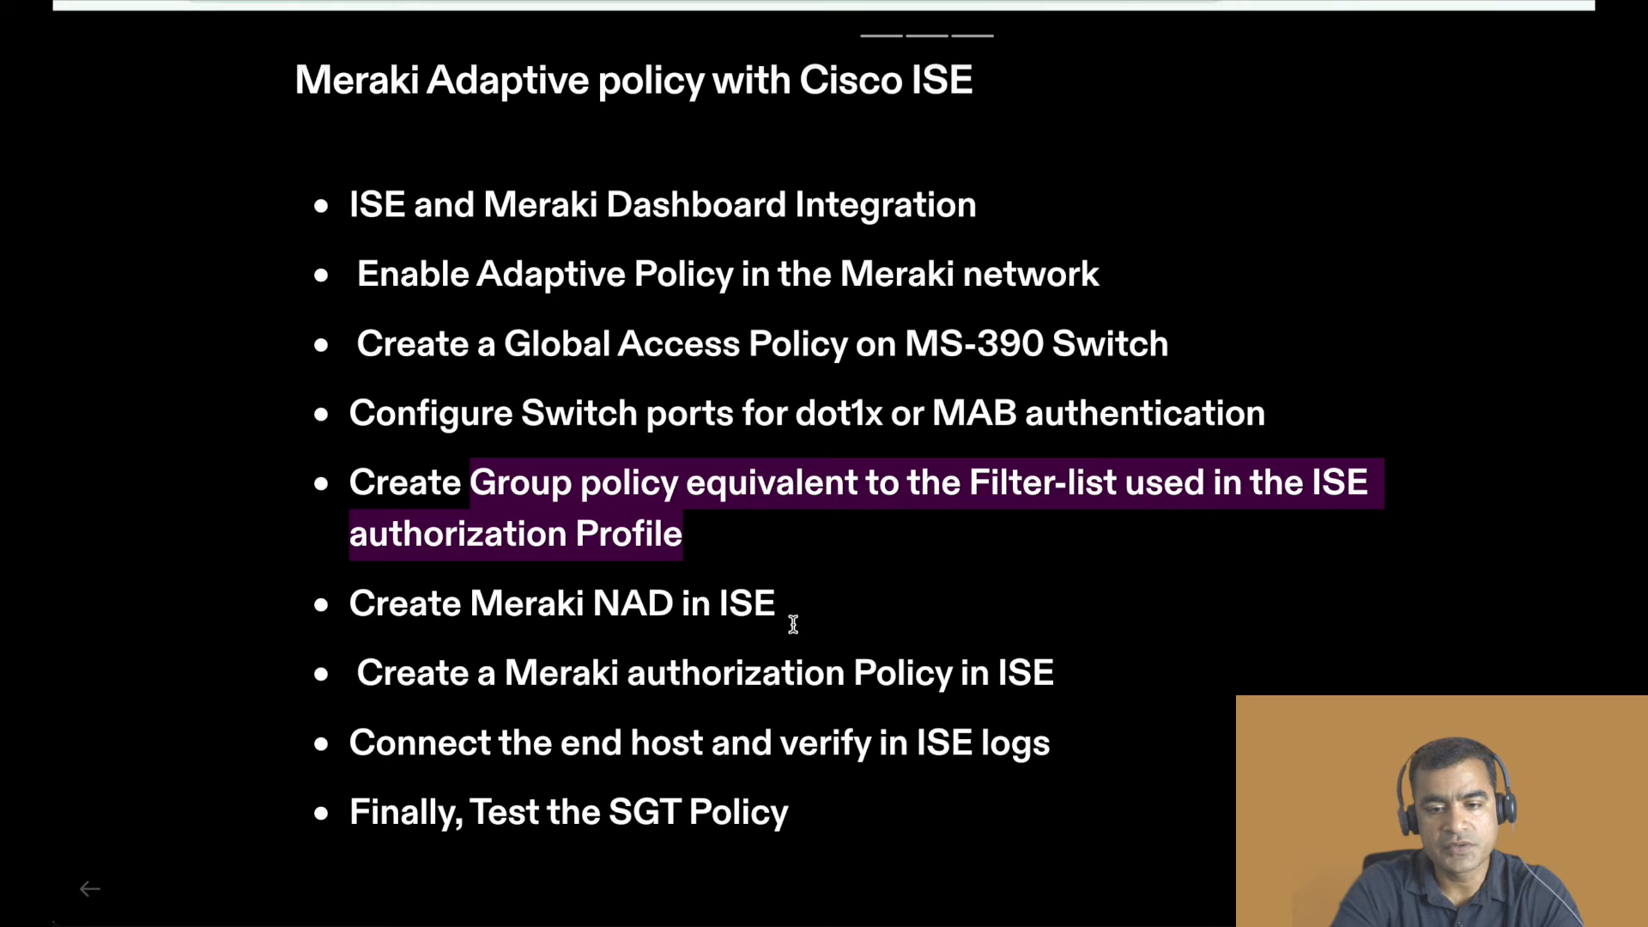
{"action": "left_click_drag", "start_coordinate": [793, 624], "coordinate": [397, 481]}
{"action": "left_click_drag", "start_coordinate": [1061, 686], "coordinate": [339, 620]}
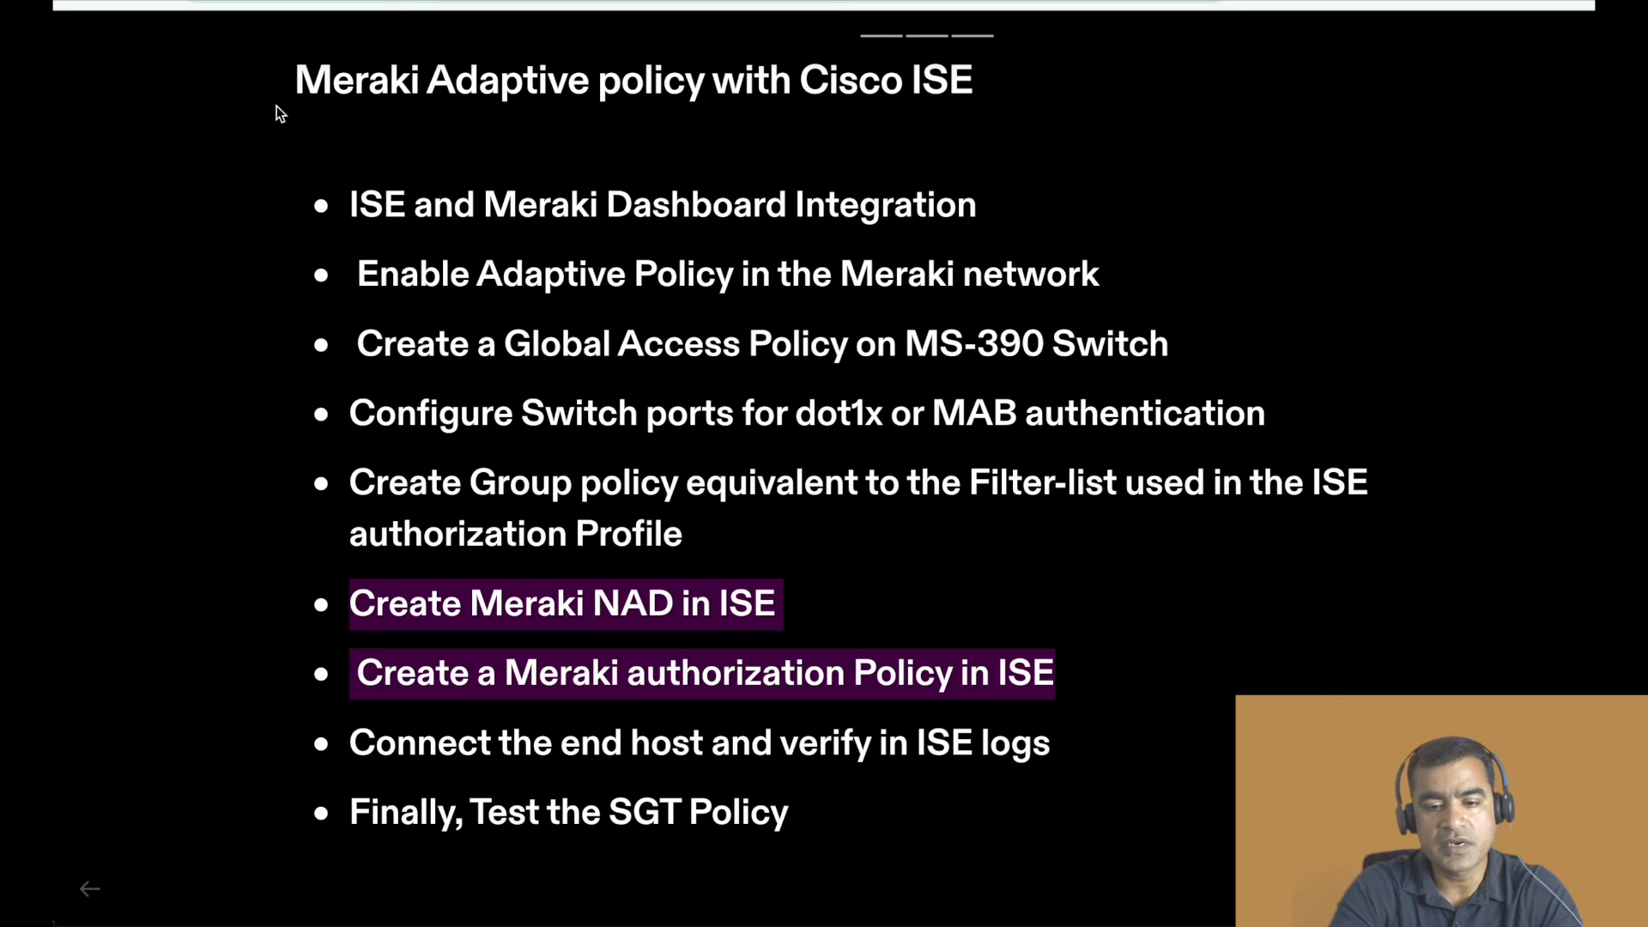
{"action": "left_click_drag", "start_coordinate": [820, 749], "coordinate": [326, 721]}
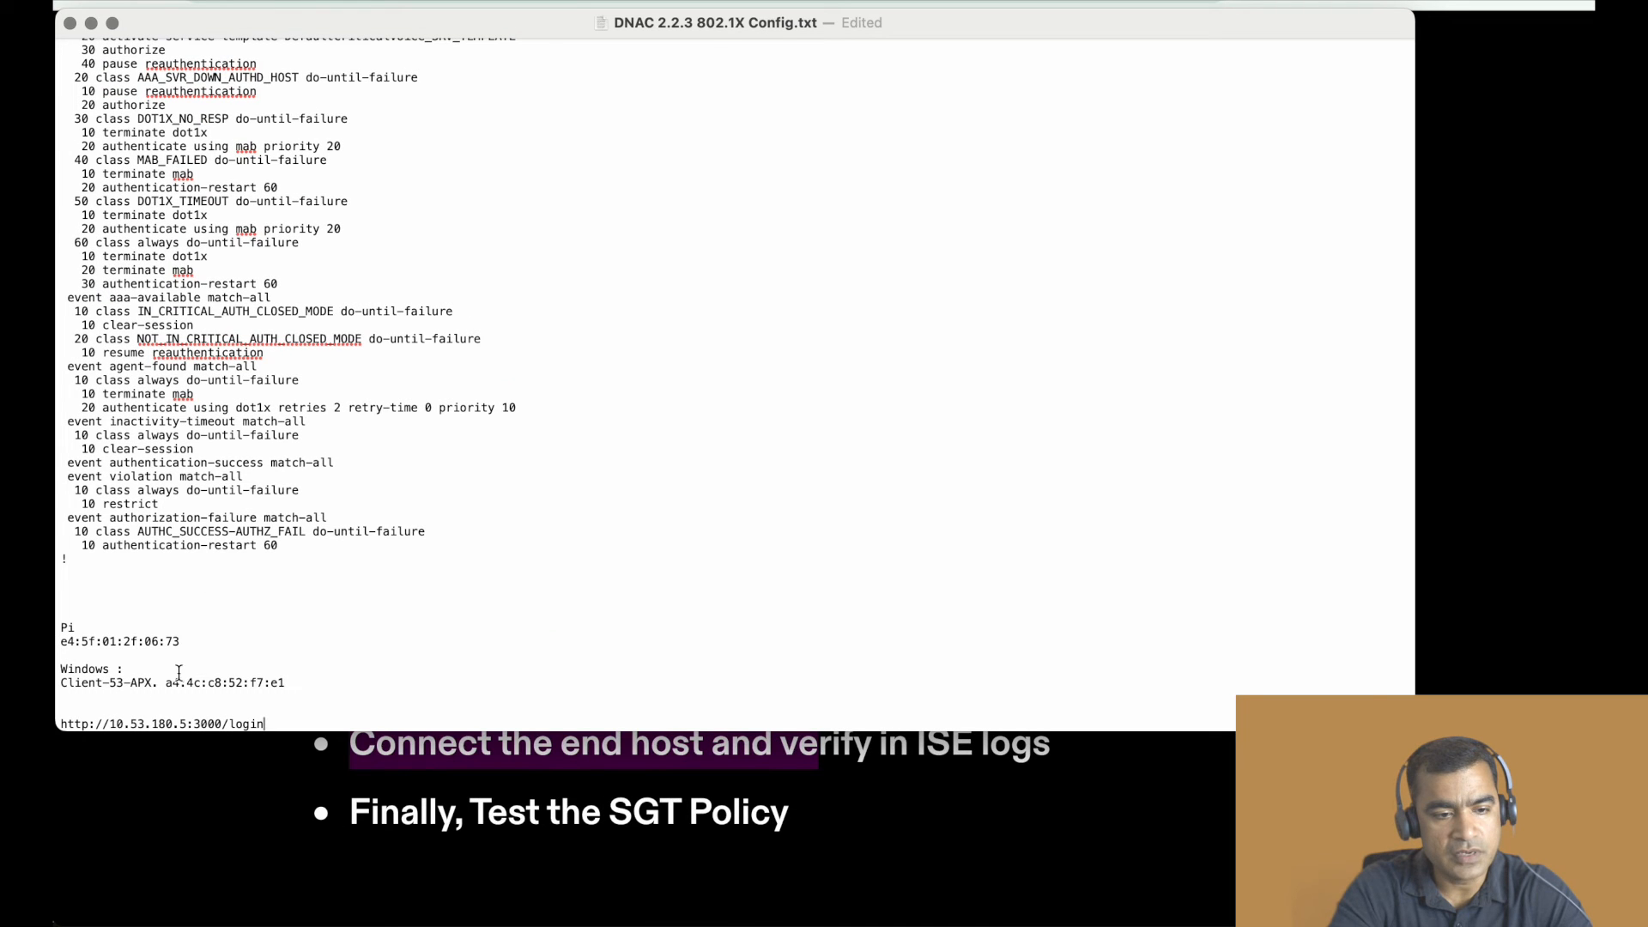
- Copy the Windows client's MAC address from DNAC 2.2.3 802.1X Config.txt, and switch to Cisco ISE to open the RADIUS Live Logs
{"action": "left_click_drag", "start_coordinate": [291, 683], "coordinate": [169, 686]}
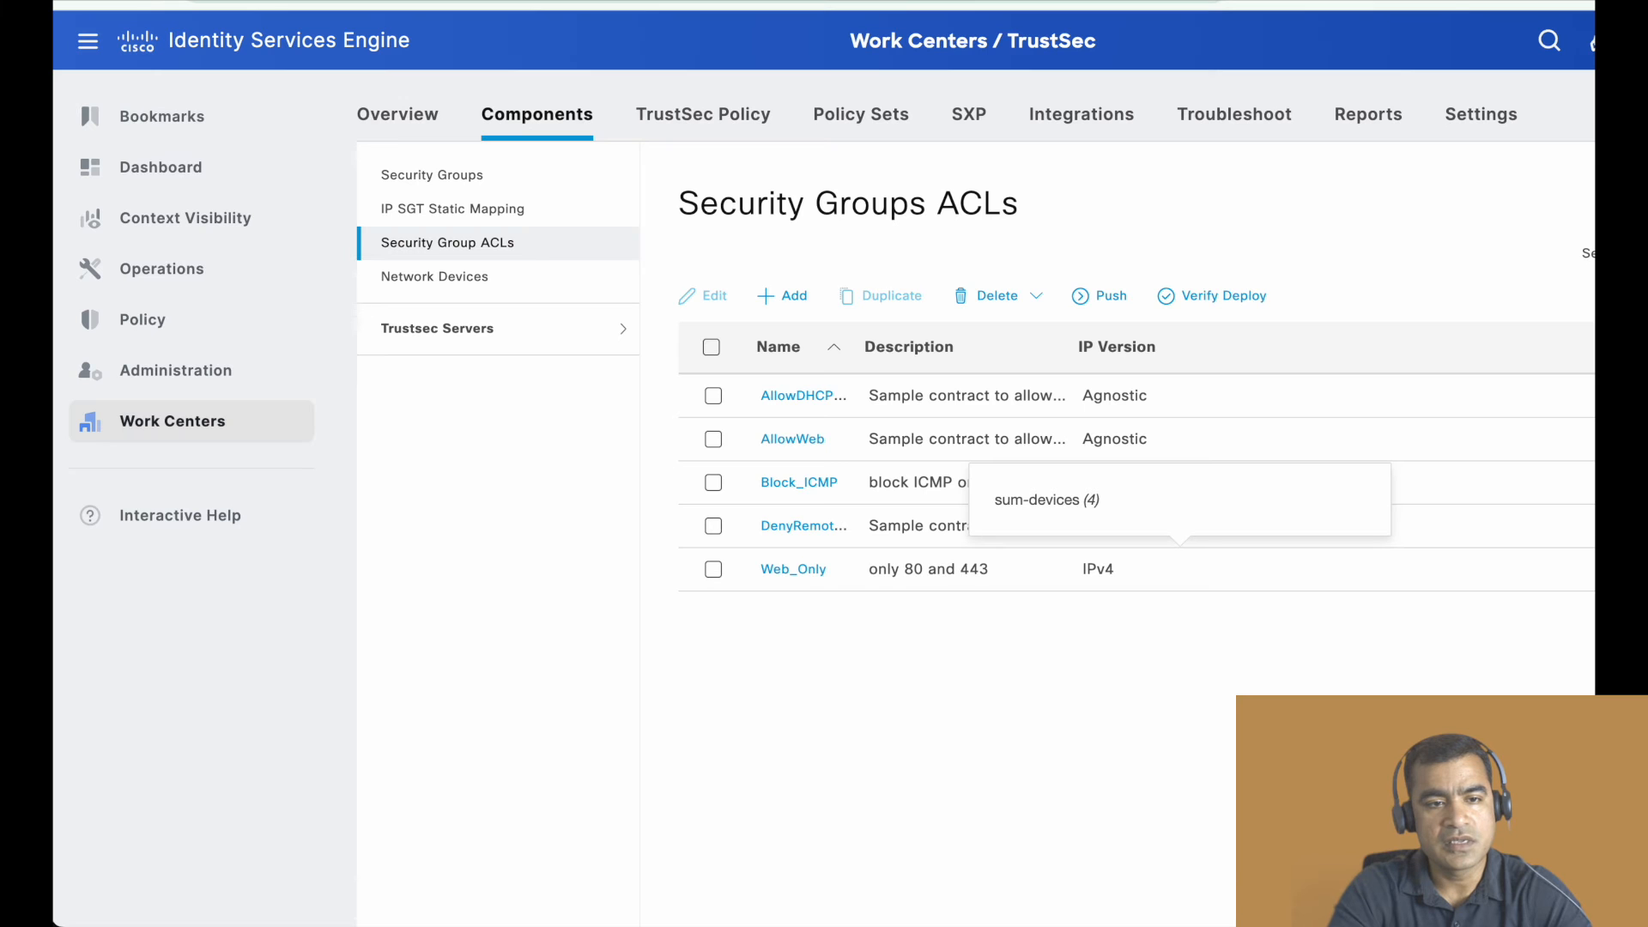
{"action": "mouse_move", "coordinate": [186, 279]}
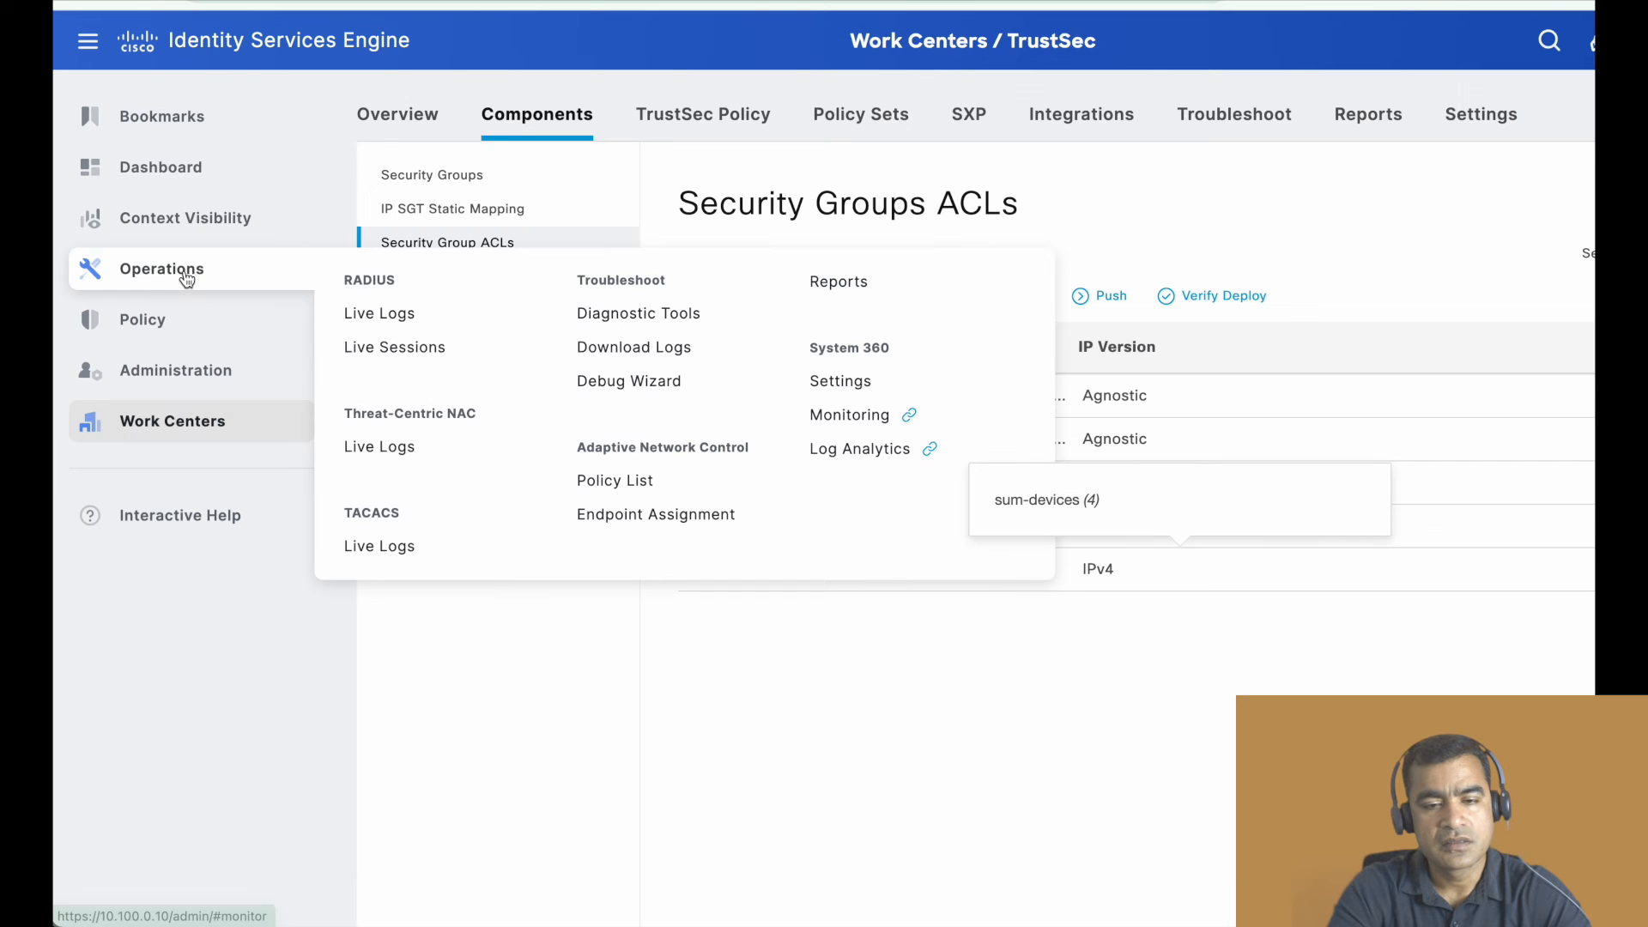
{"action": "left_click", "coordinate": [416, 316]}
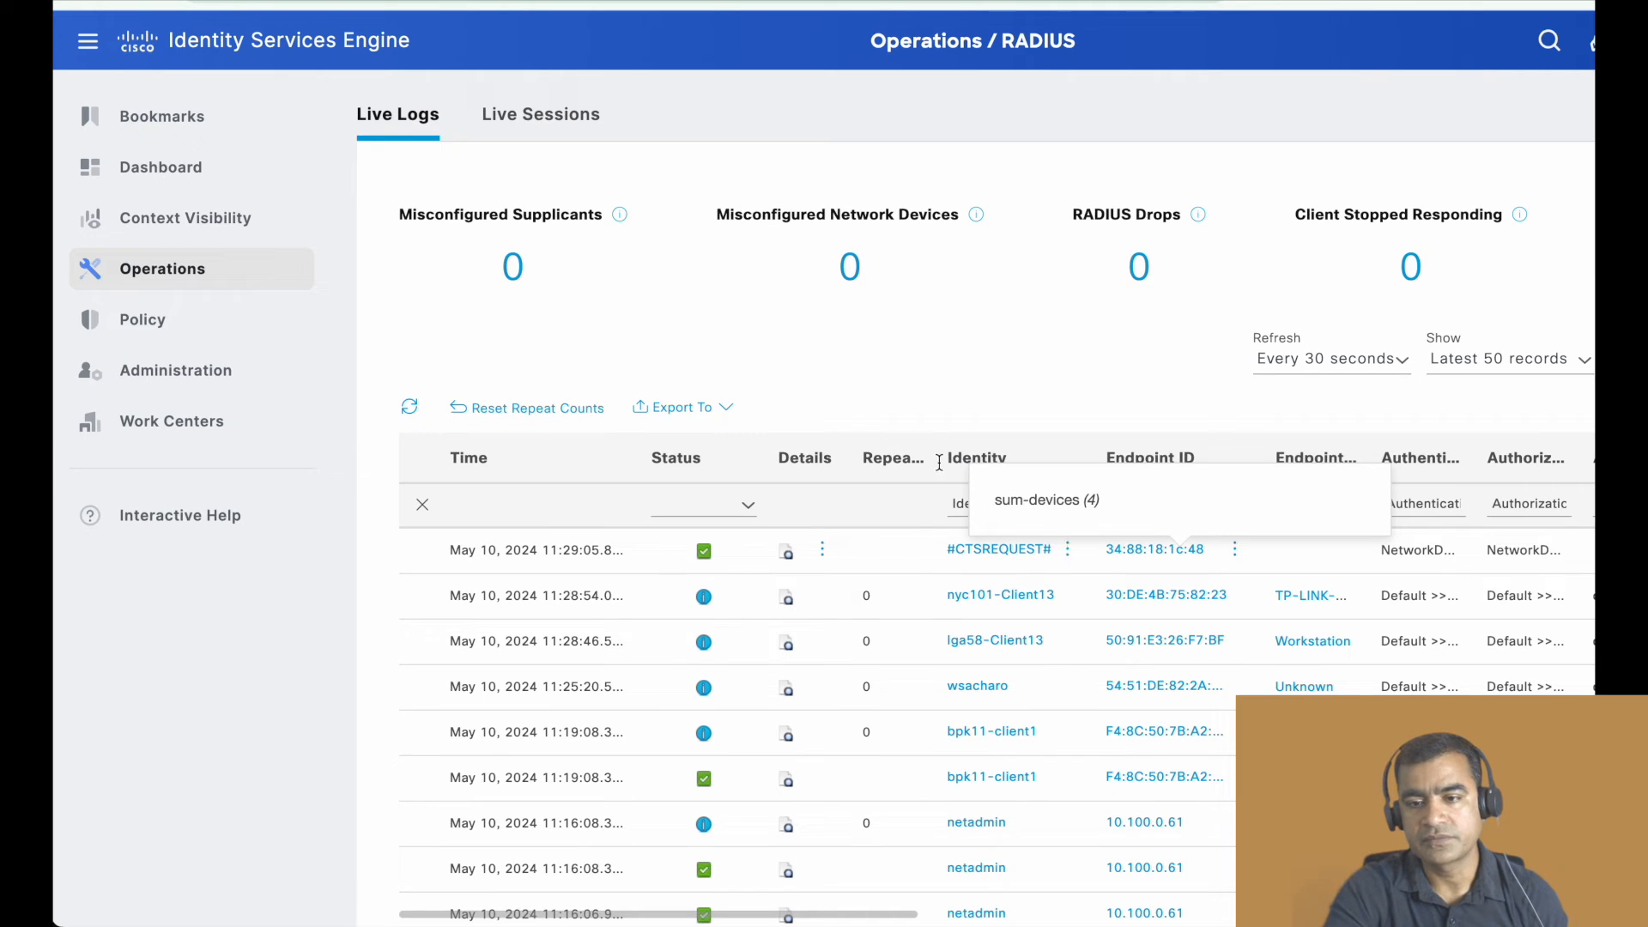
- Look over the latest RADIUS live log entries, checking their status, identities and endpoint IDs
{"action": "left_click_drag", "start_coordinate": [1116, 505], "coordinate": [1550, 413]}
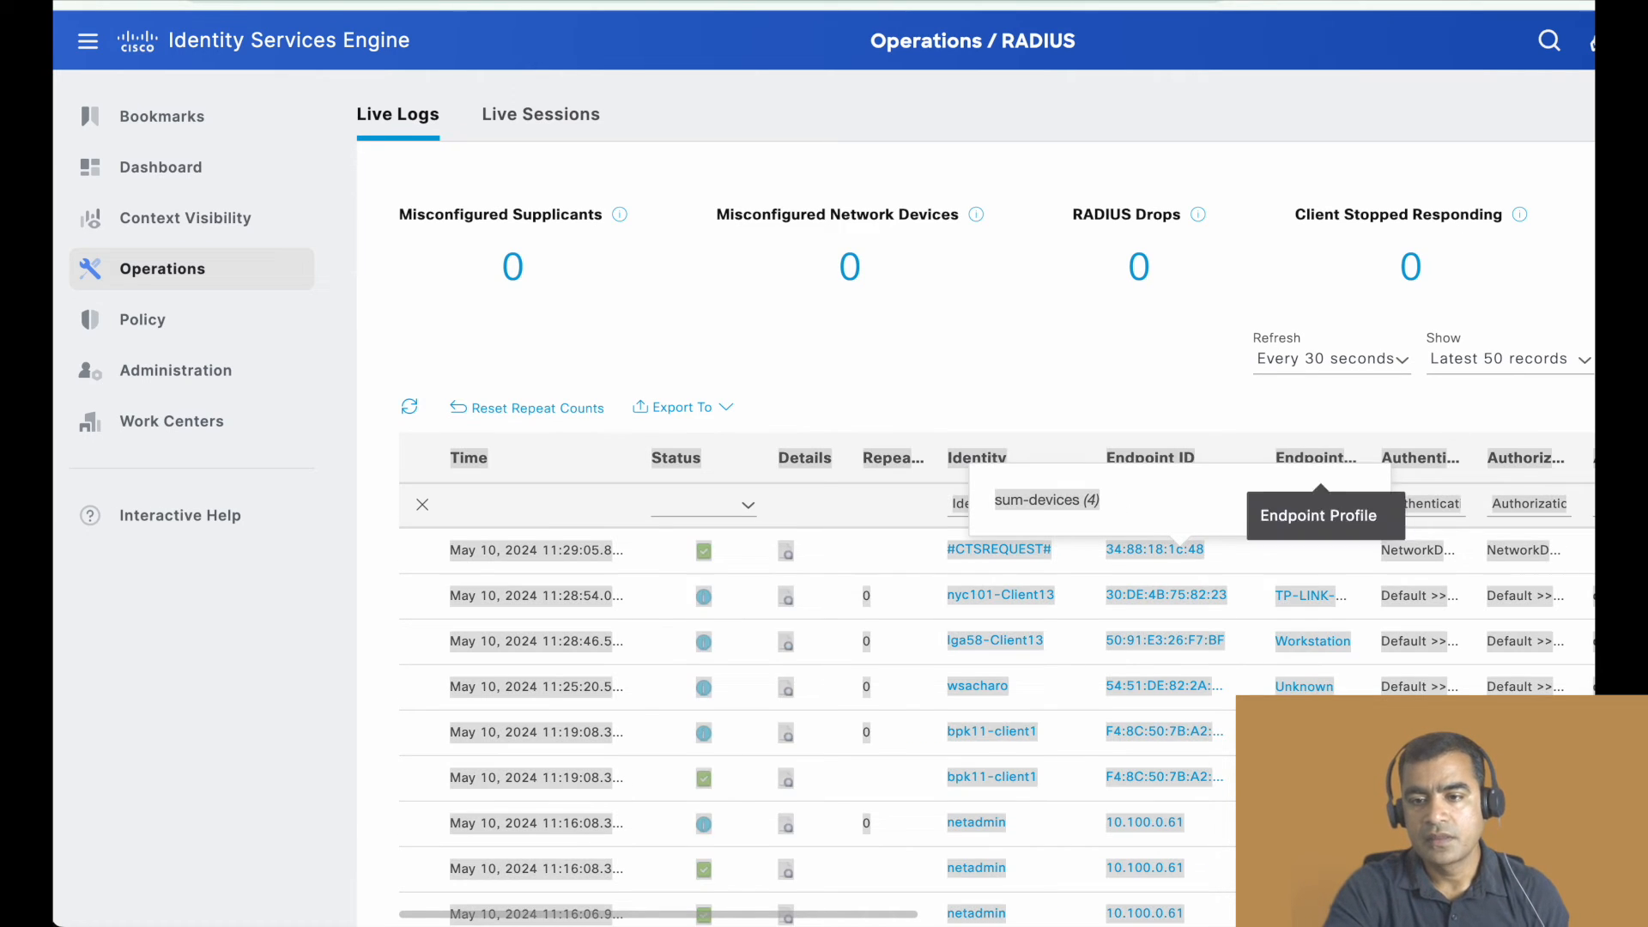
{"action": "left_click", "coordinate": [1277, 508]}
{"action": "scroll", "coordinate": [1274, 214], "scroll_direction": "down", "scroll_amount": 3}
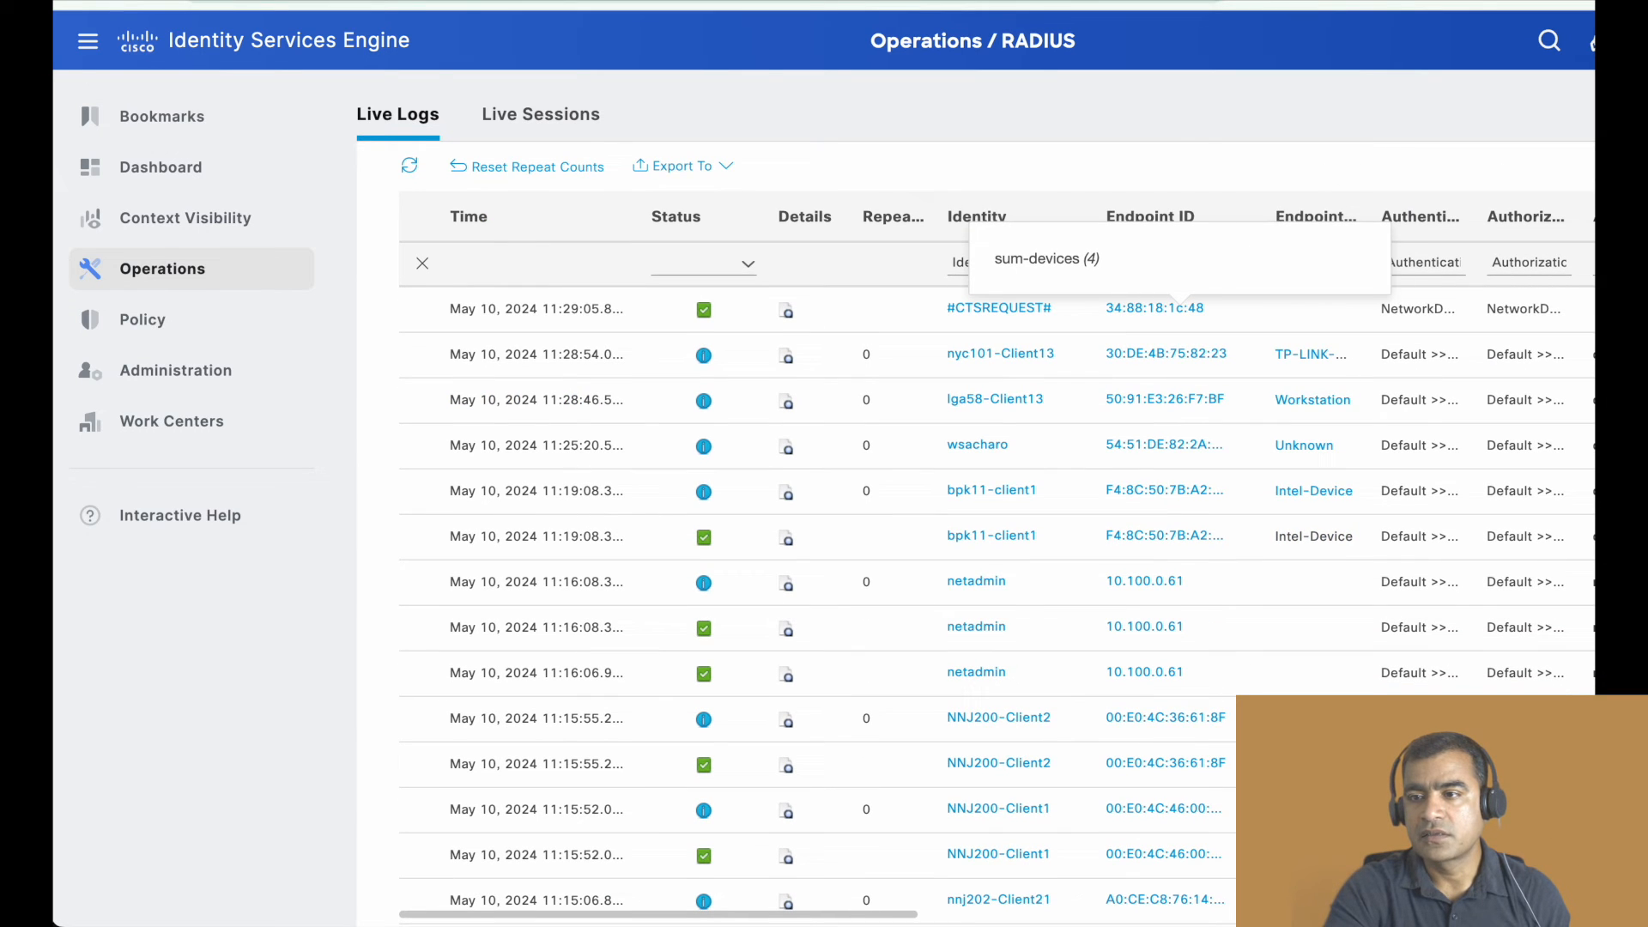
{"action": "left_click_drag", "start_coordinate": [1647, 195], "coordinate": [1592, 195]}
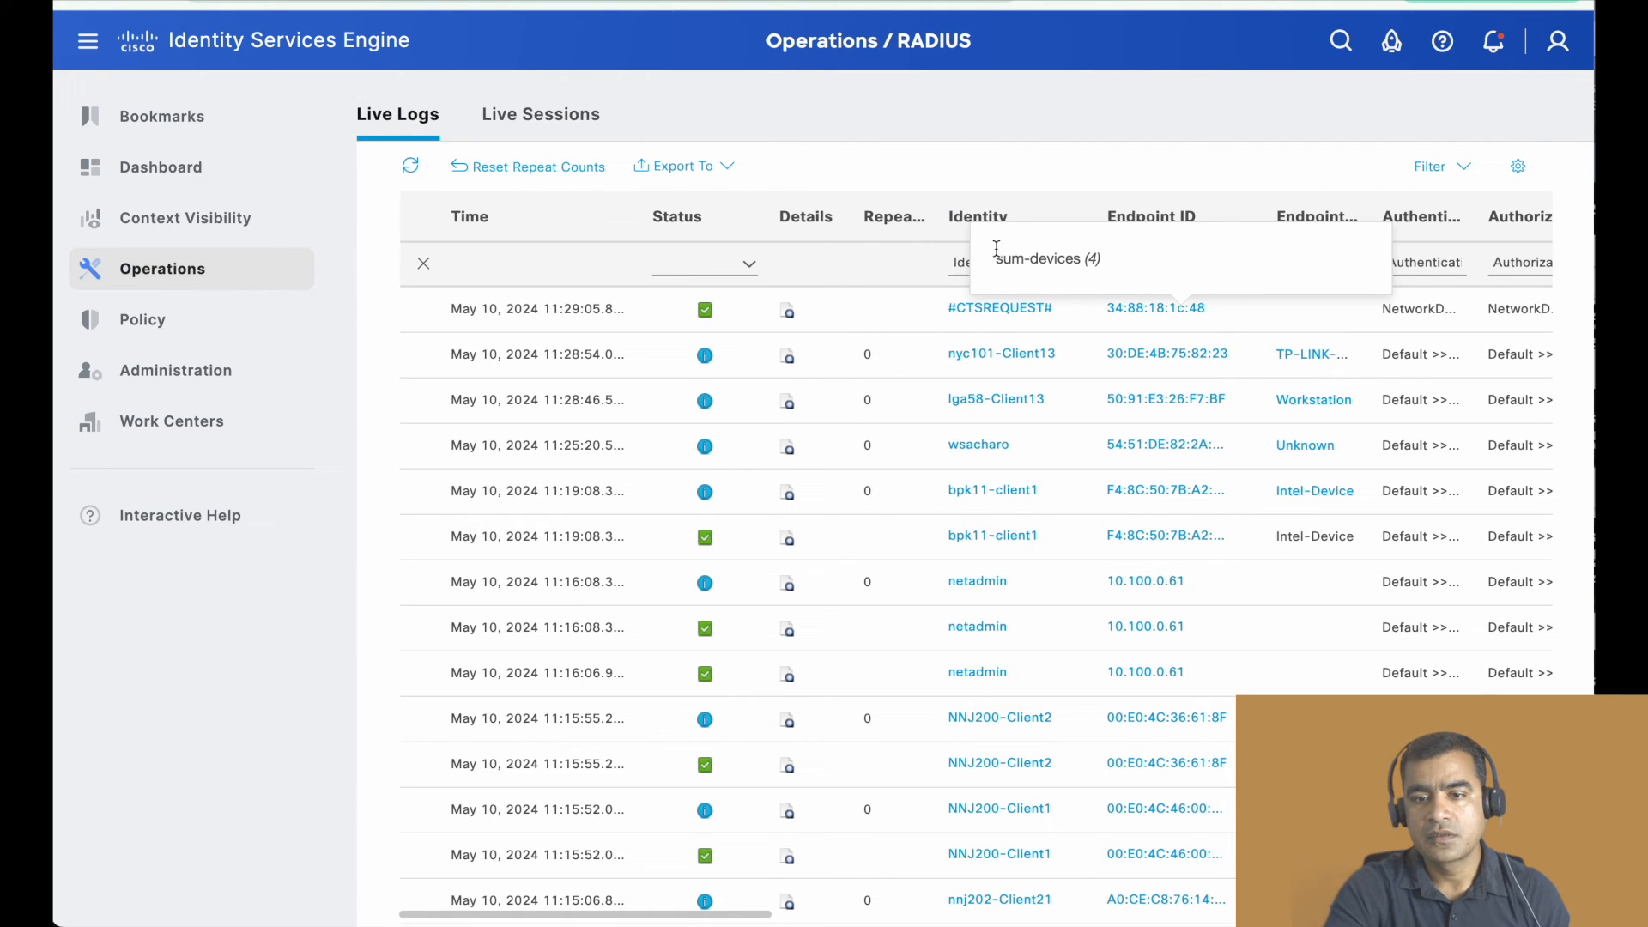
{"action": "scroll", "coordinate": [1166, 360], "scroll_direction": "up", "scroll_amount": 1}
{"action": "scroll", "coordinate": [1160, 378], "scroll_direction": "up", "scroll_amount": 1}
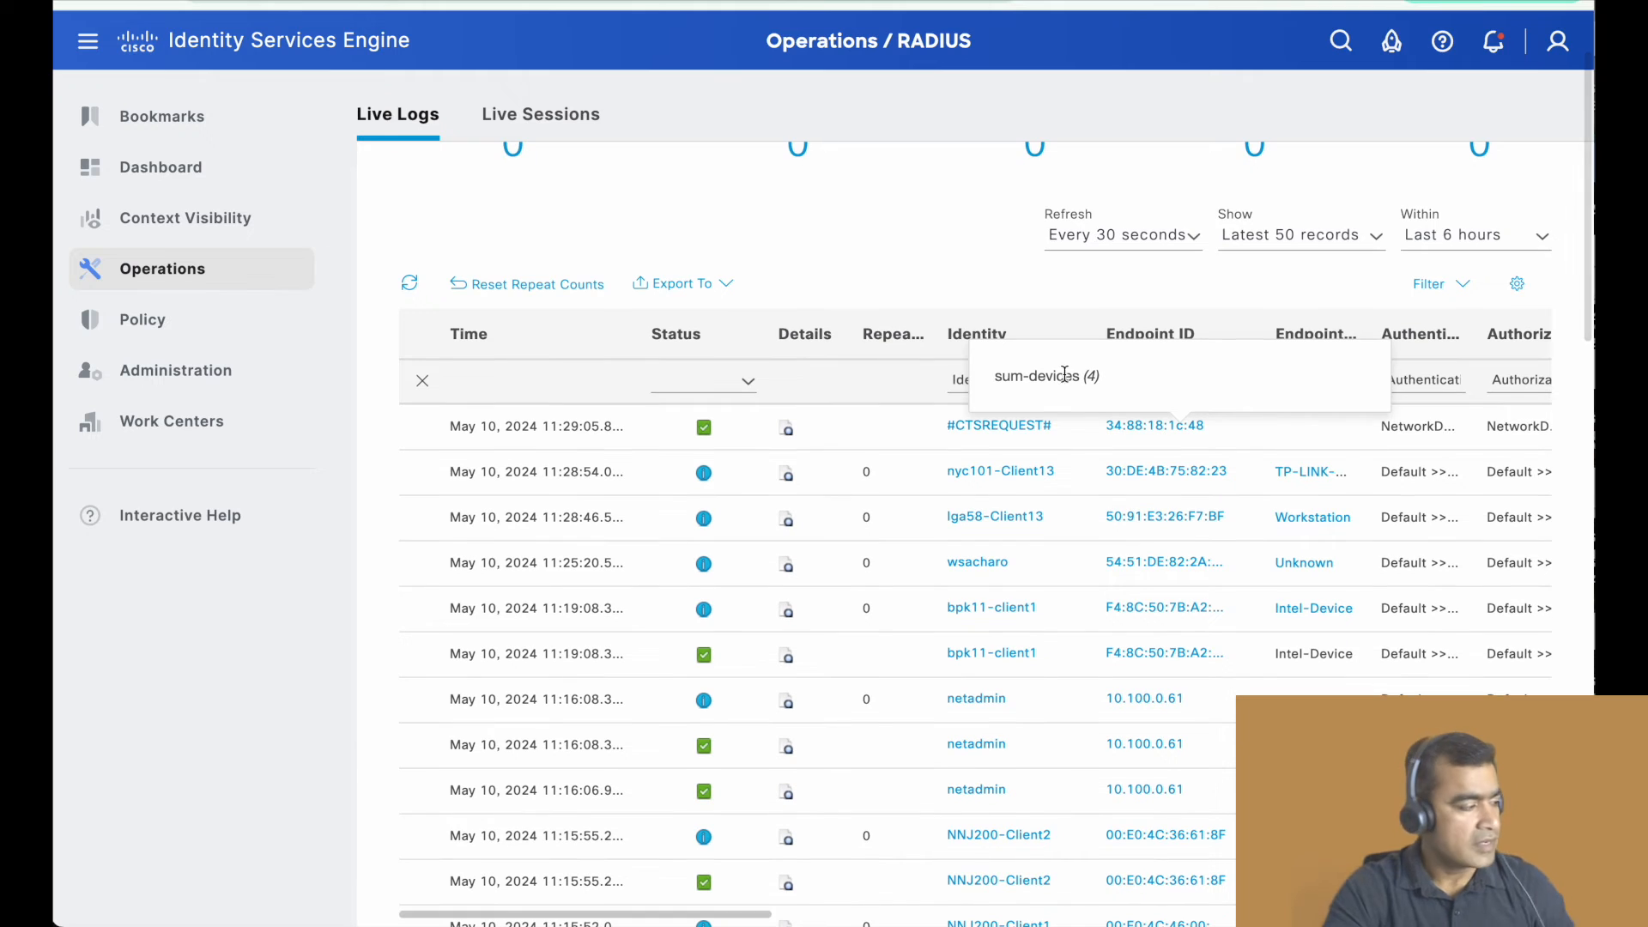
{"action": "mouse_move", "coordinate": [92, 376]}
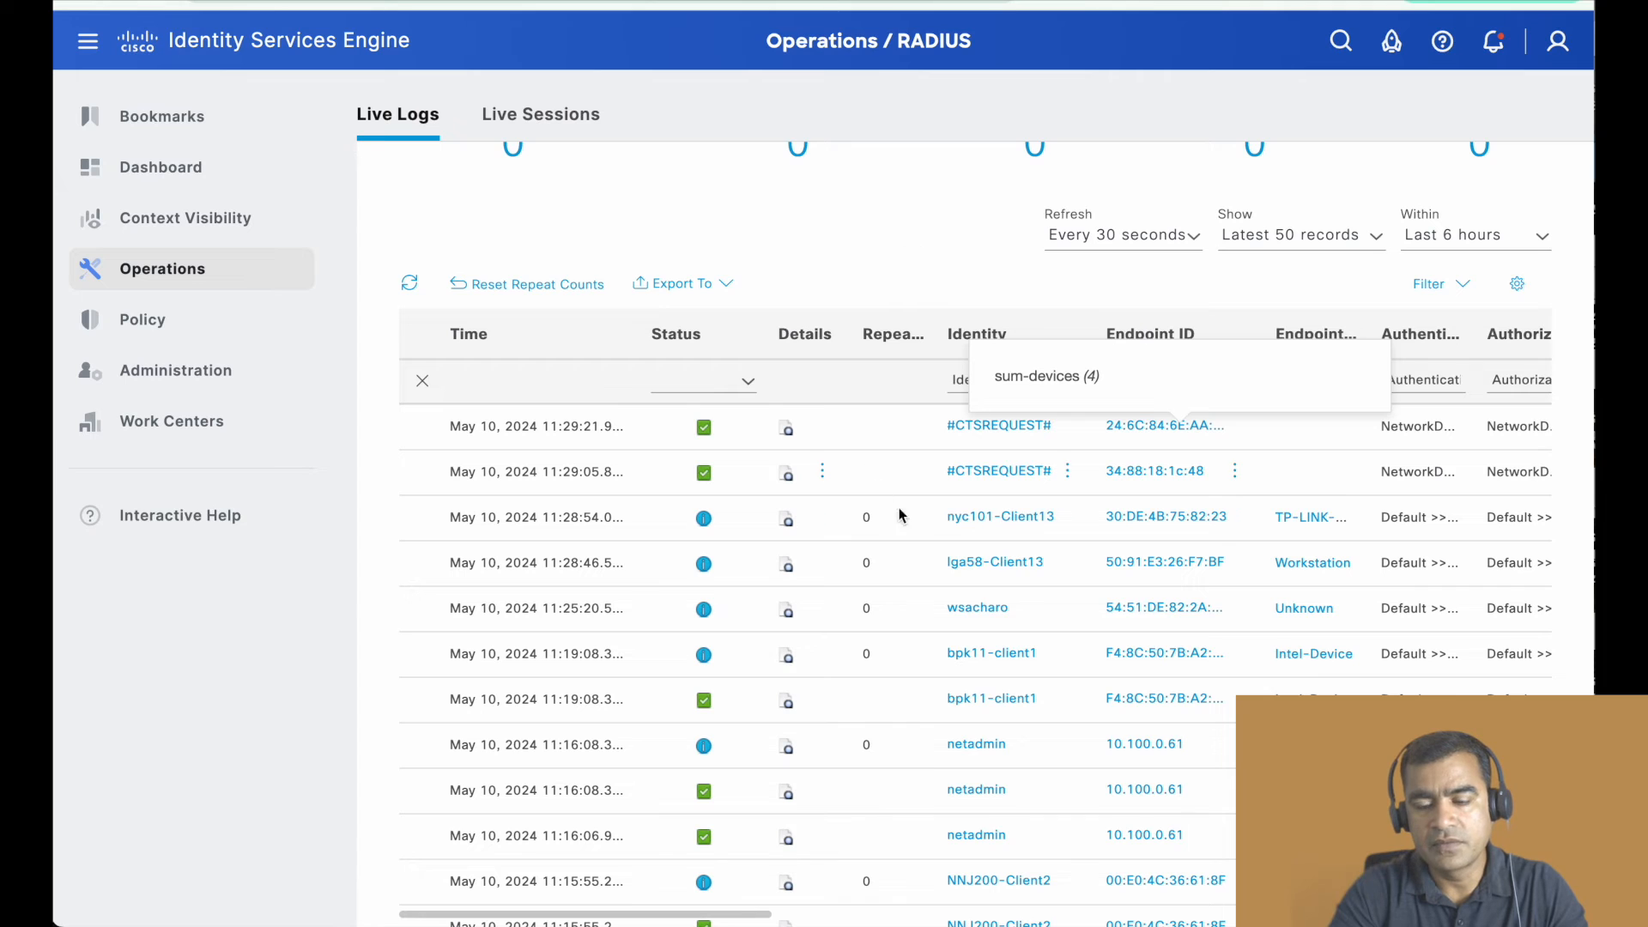
{"action": "scroll", "coordinate": [911, 248], "scroll_direction": "up", "scroll_amount": 2}
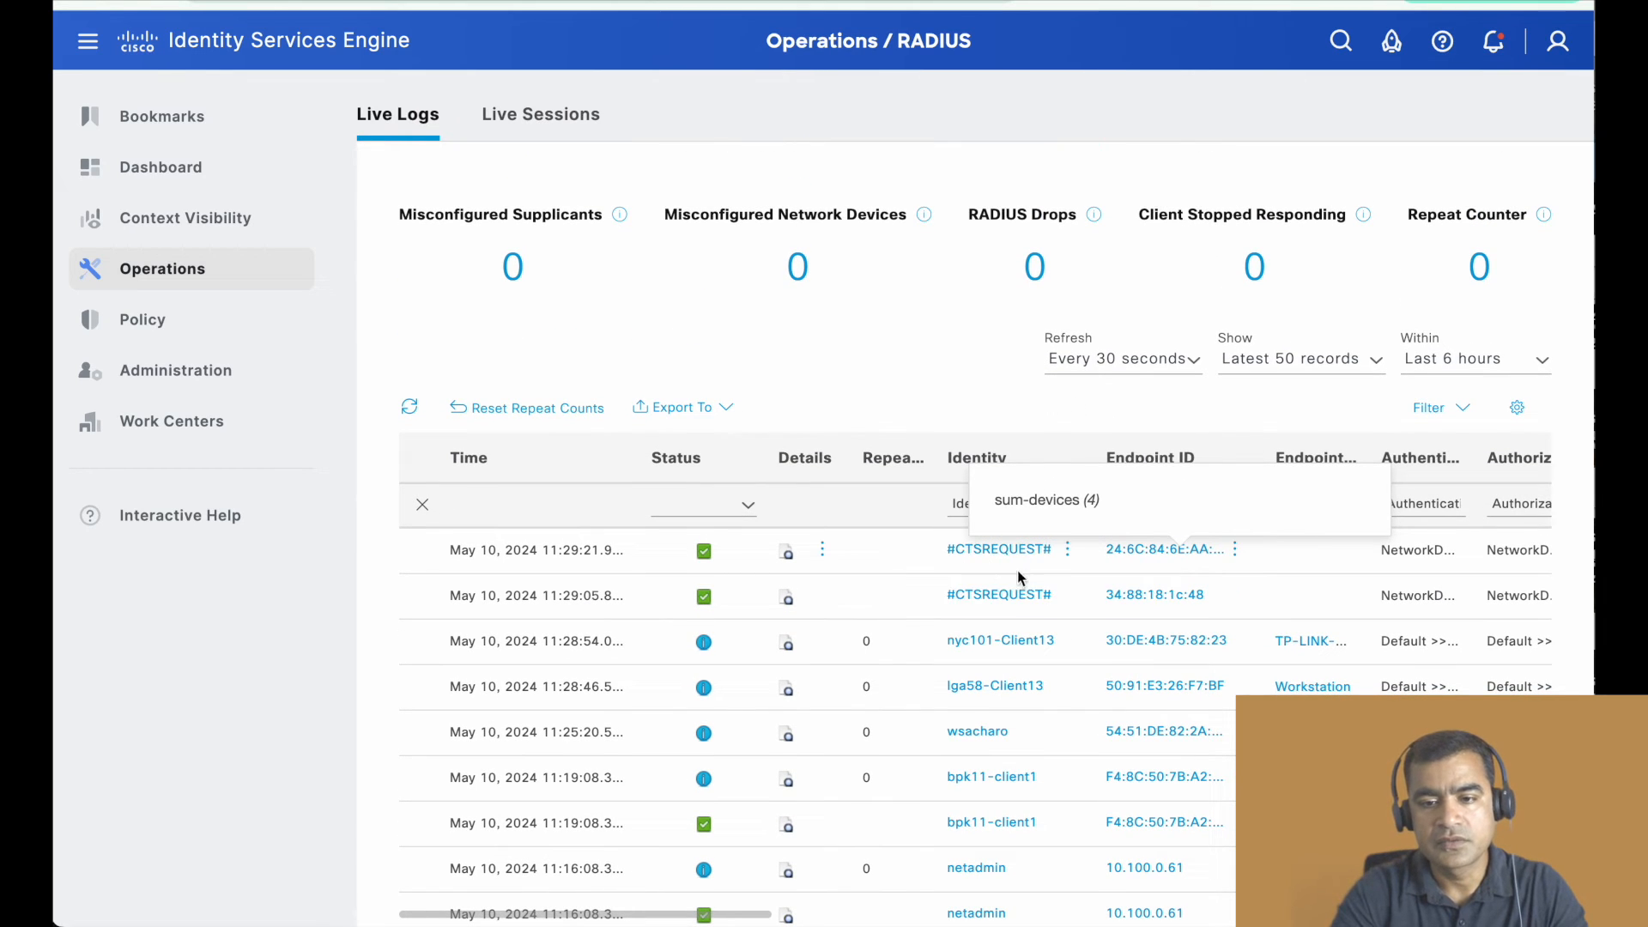
- Filter the RADIUS live logs by the endpoint ID a4:4c:c8:52:f7:e1
{"action": "scroll", "coordinate": [1002, 570], "scroll_direction": "right", "scroll_amount": 2}
{"action": "scroll", "coordinate": [1001, 570], "scroll_direction": "right", "scroll_amount": 5}
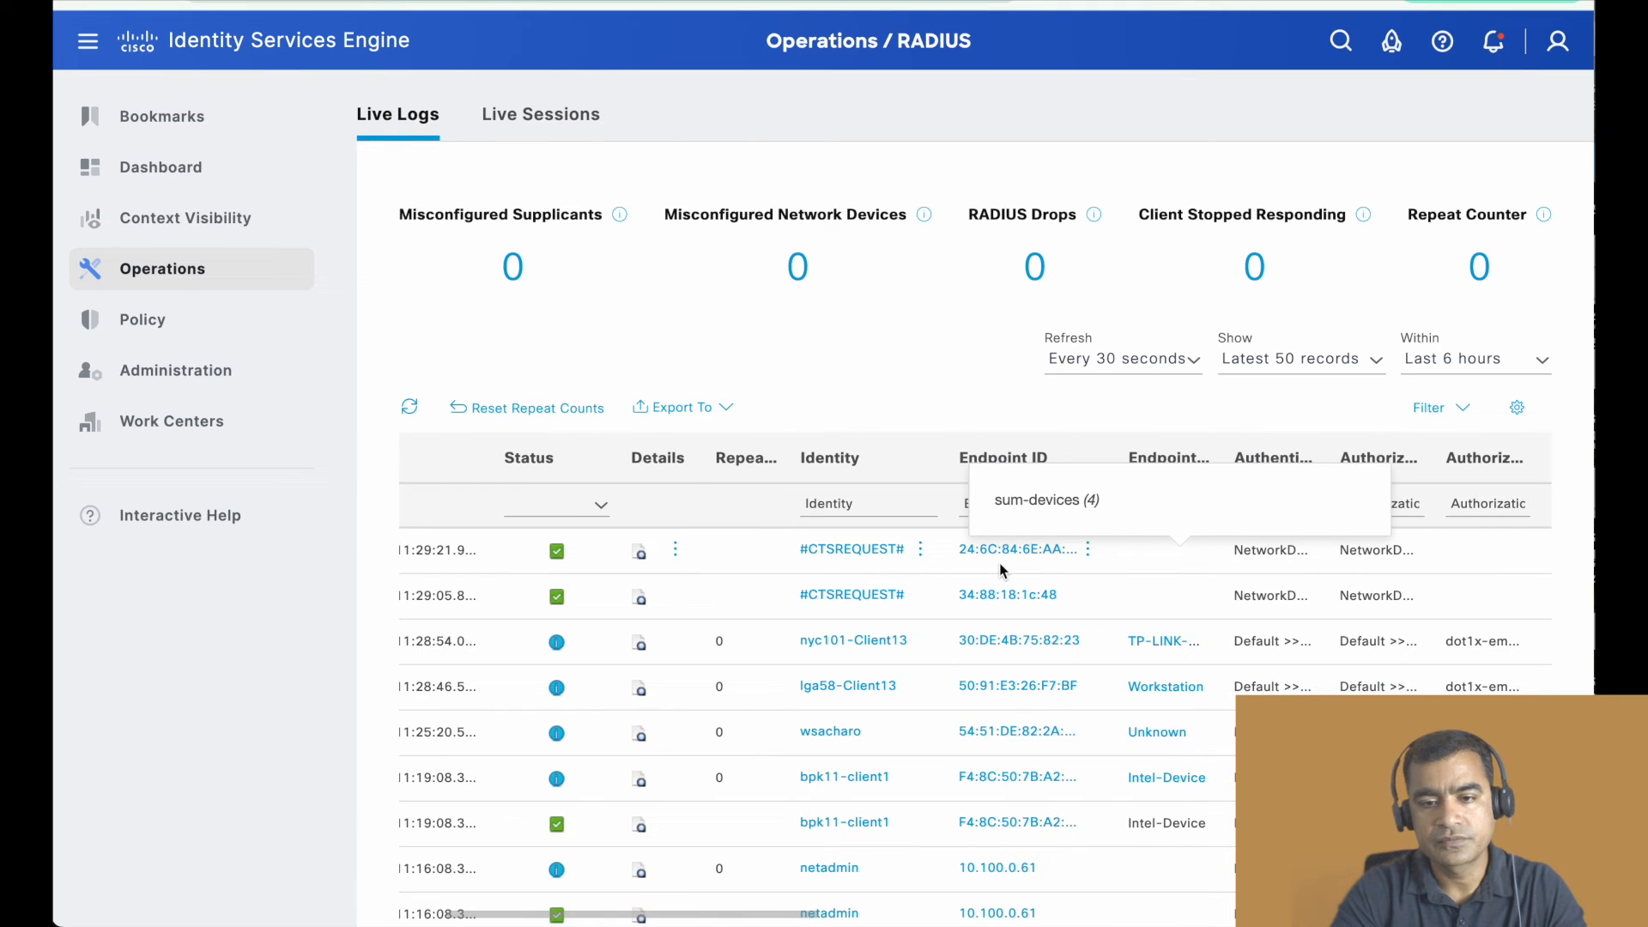
{"action": "left_click", "coordinate": [881, 503]}
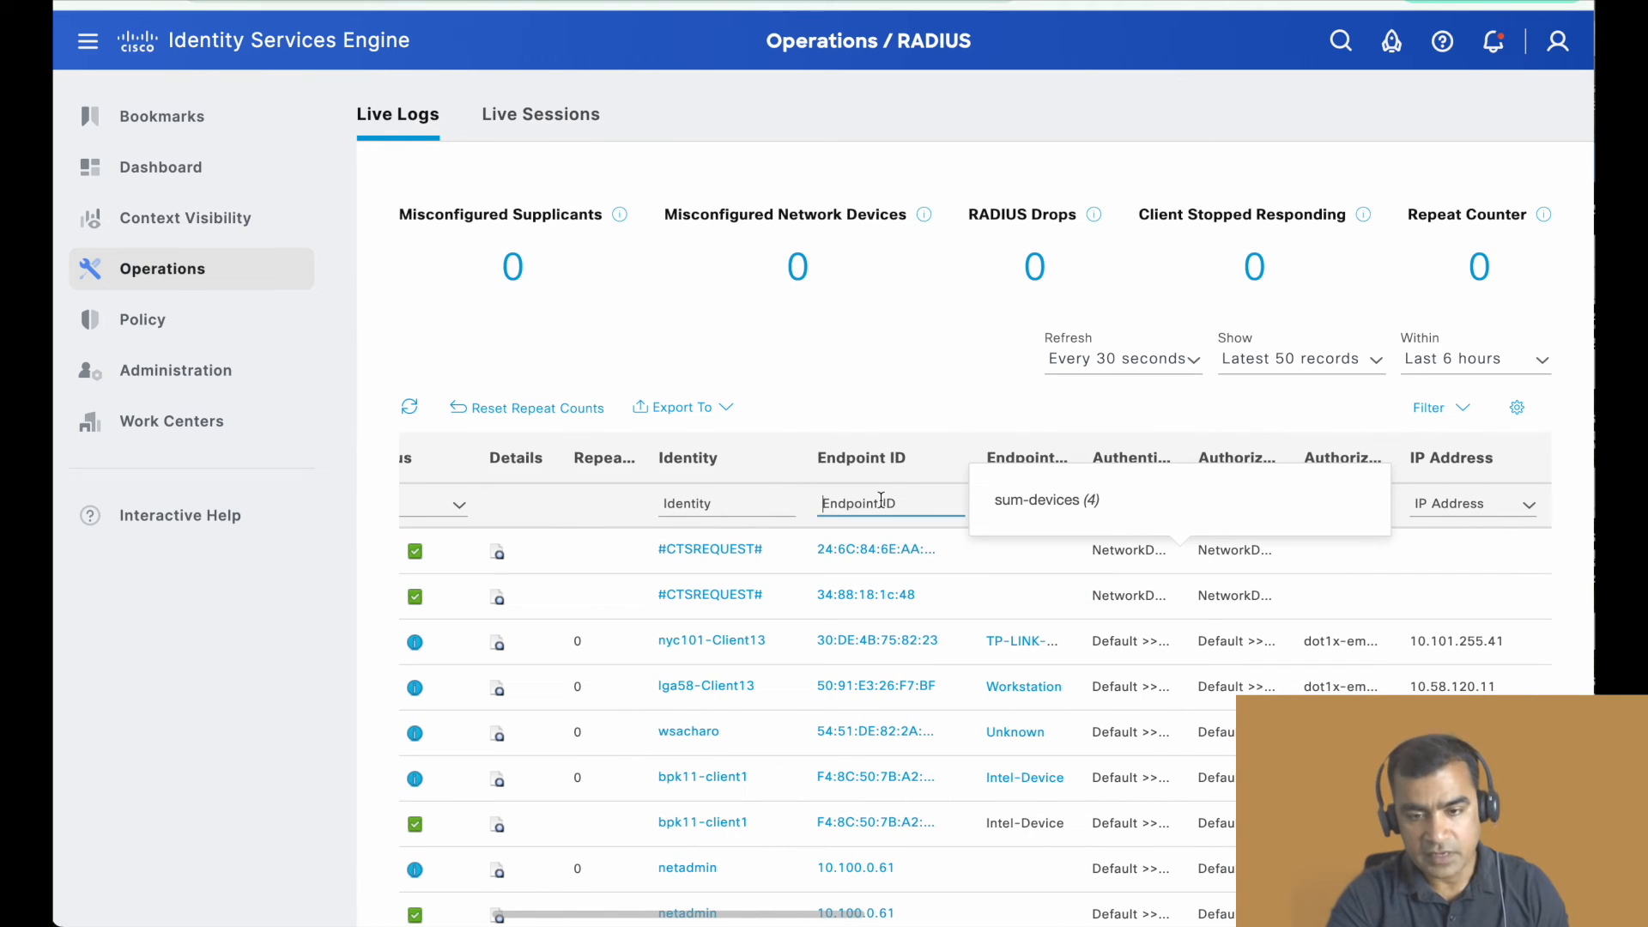
{"action": "type", "text": "a4:4c:c8:52:f7:e1"}
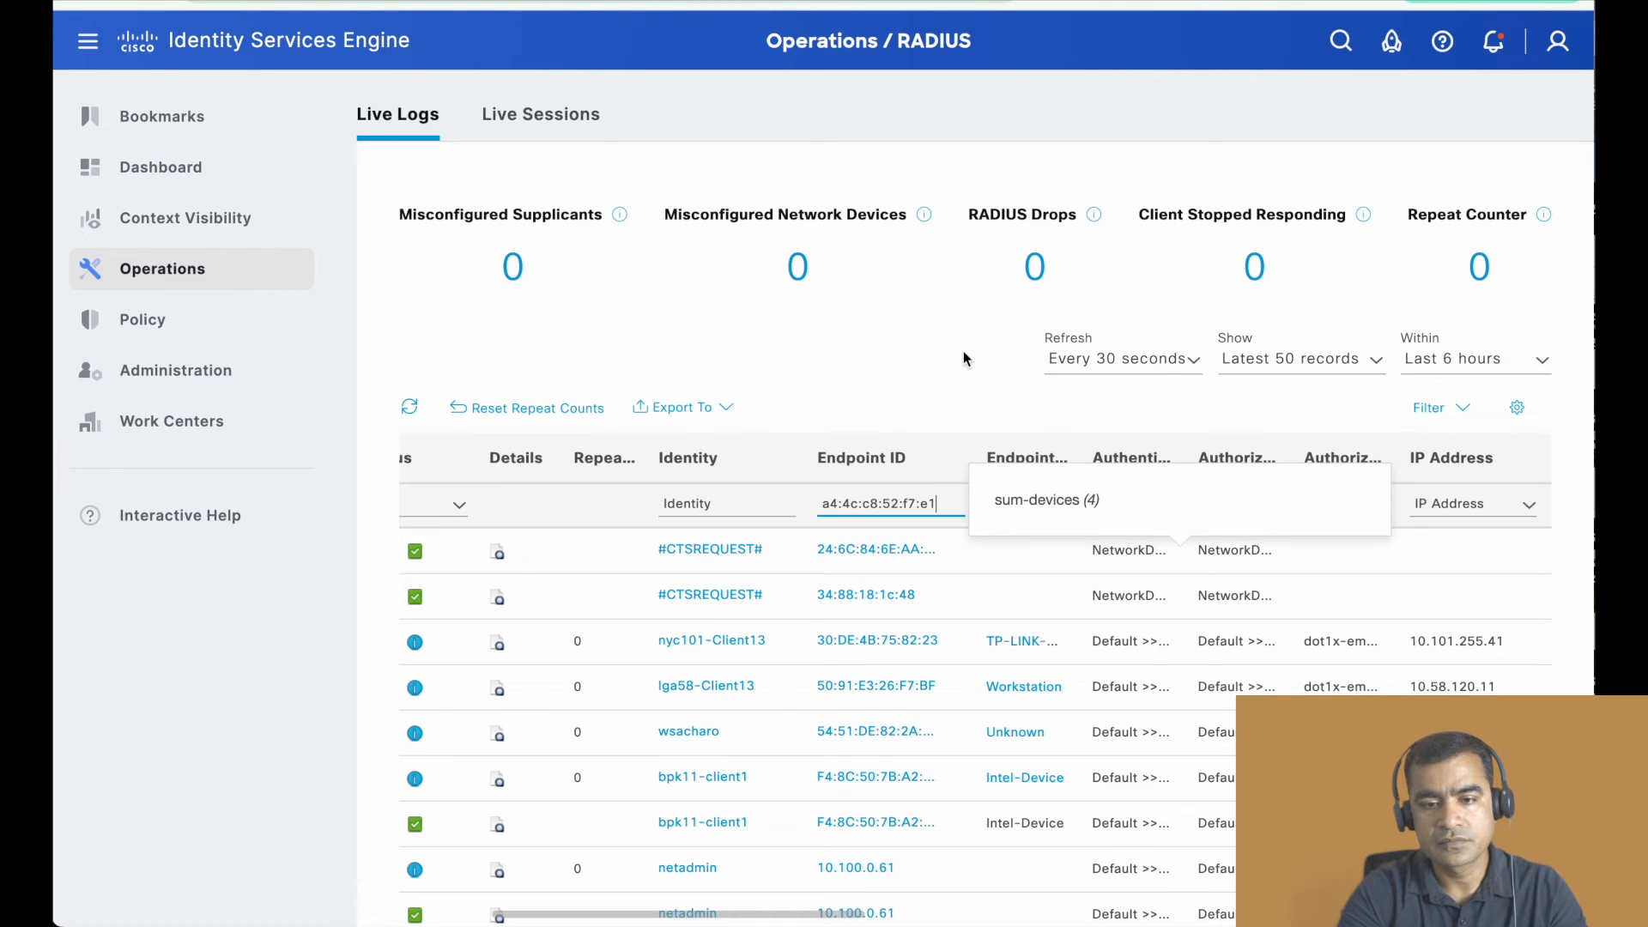
{"action": "key", "text": "Return"}
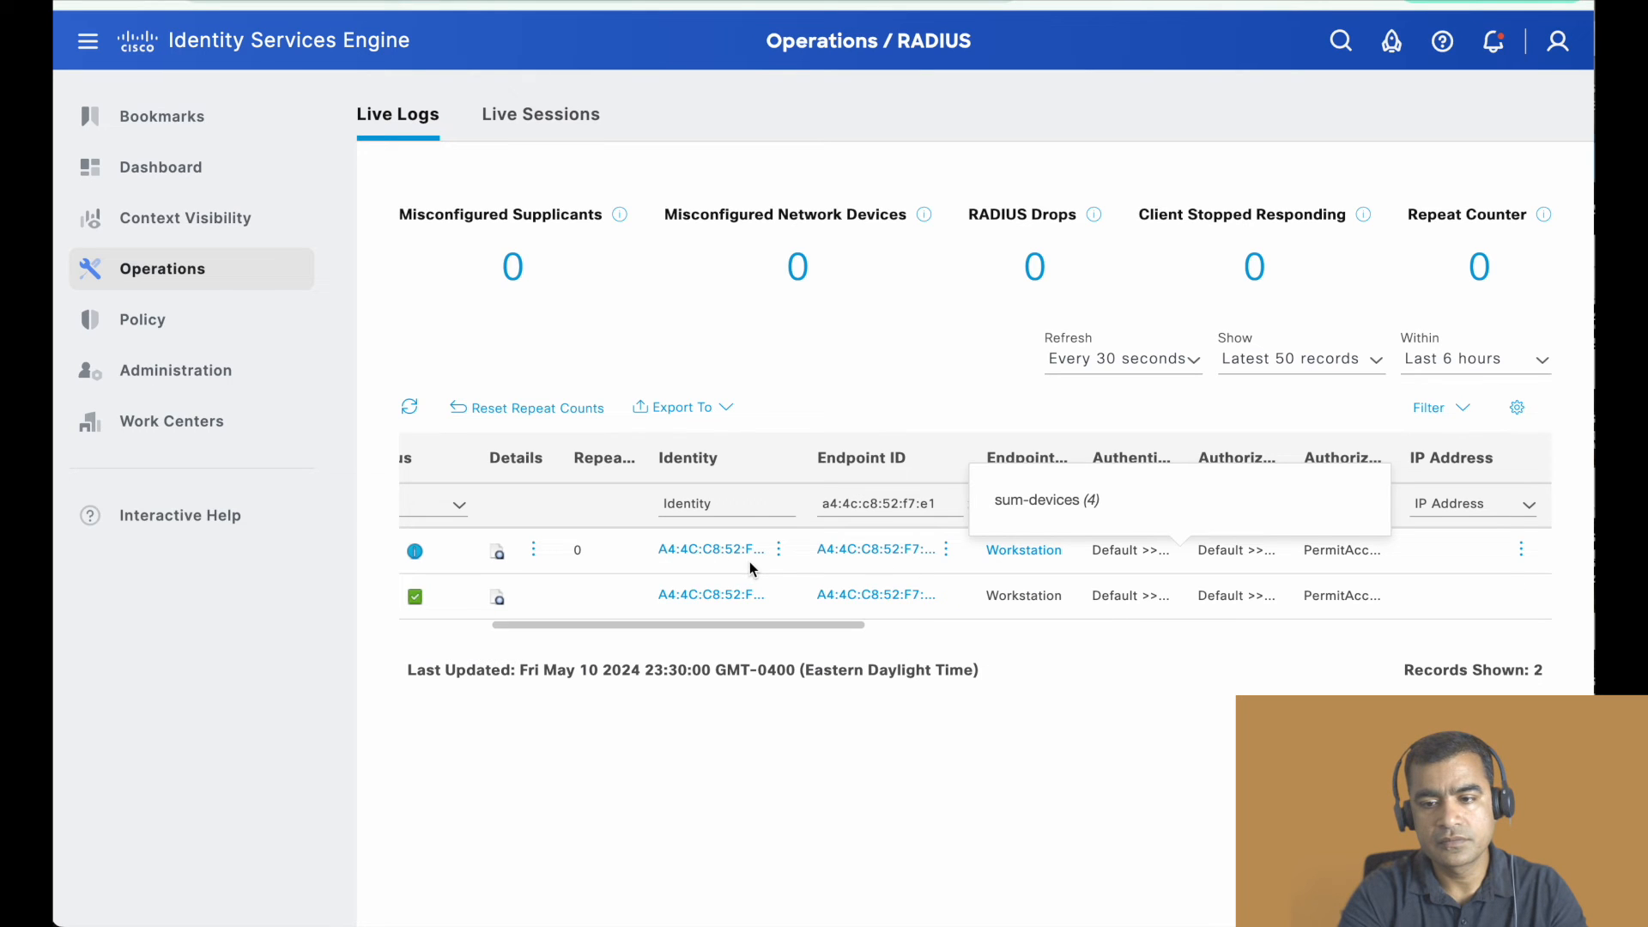
- Review the filtered client's authorization and network device columns, open the detail report of its newest log entry and close it again
{"action": "scroll", "coordinate": [795, 563], "scroll_direction": "right", "scroll_amount": 3}
{"action": "scroll", "coordinate": [795, 565], "scroll_direction": "right", "scroll_amount": 5}
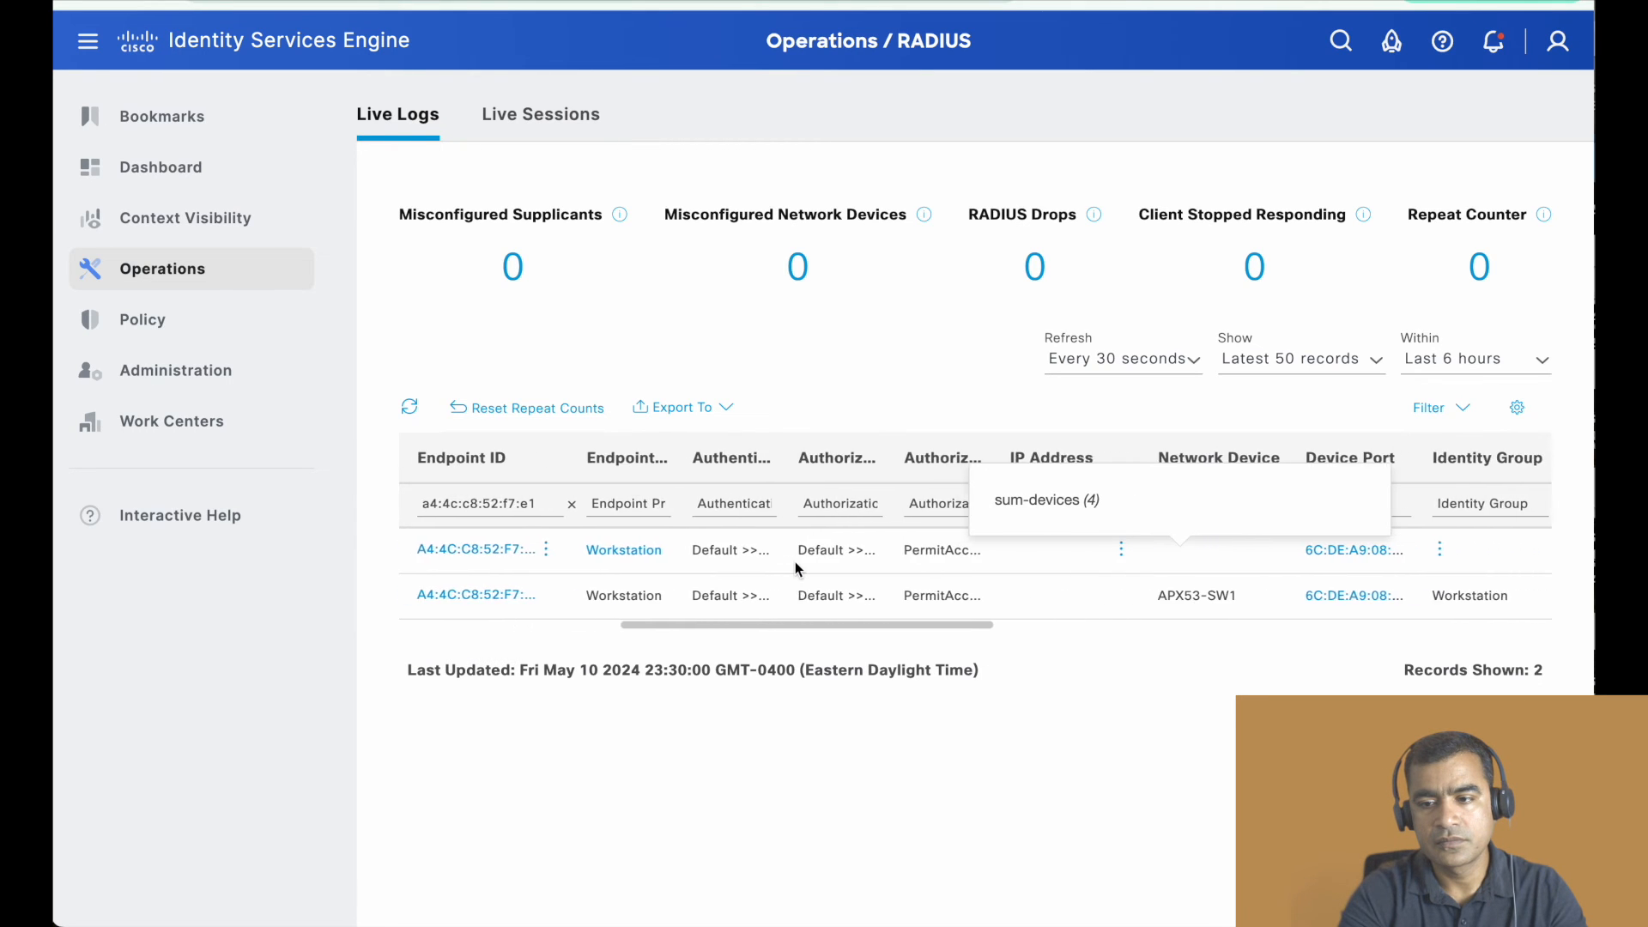
{"action": "scroll", "coordinate": [794, 563], "scroll_direction": "right", "scroll_amount": 6}
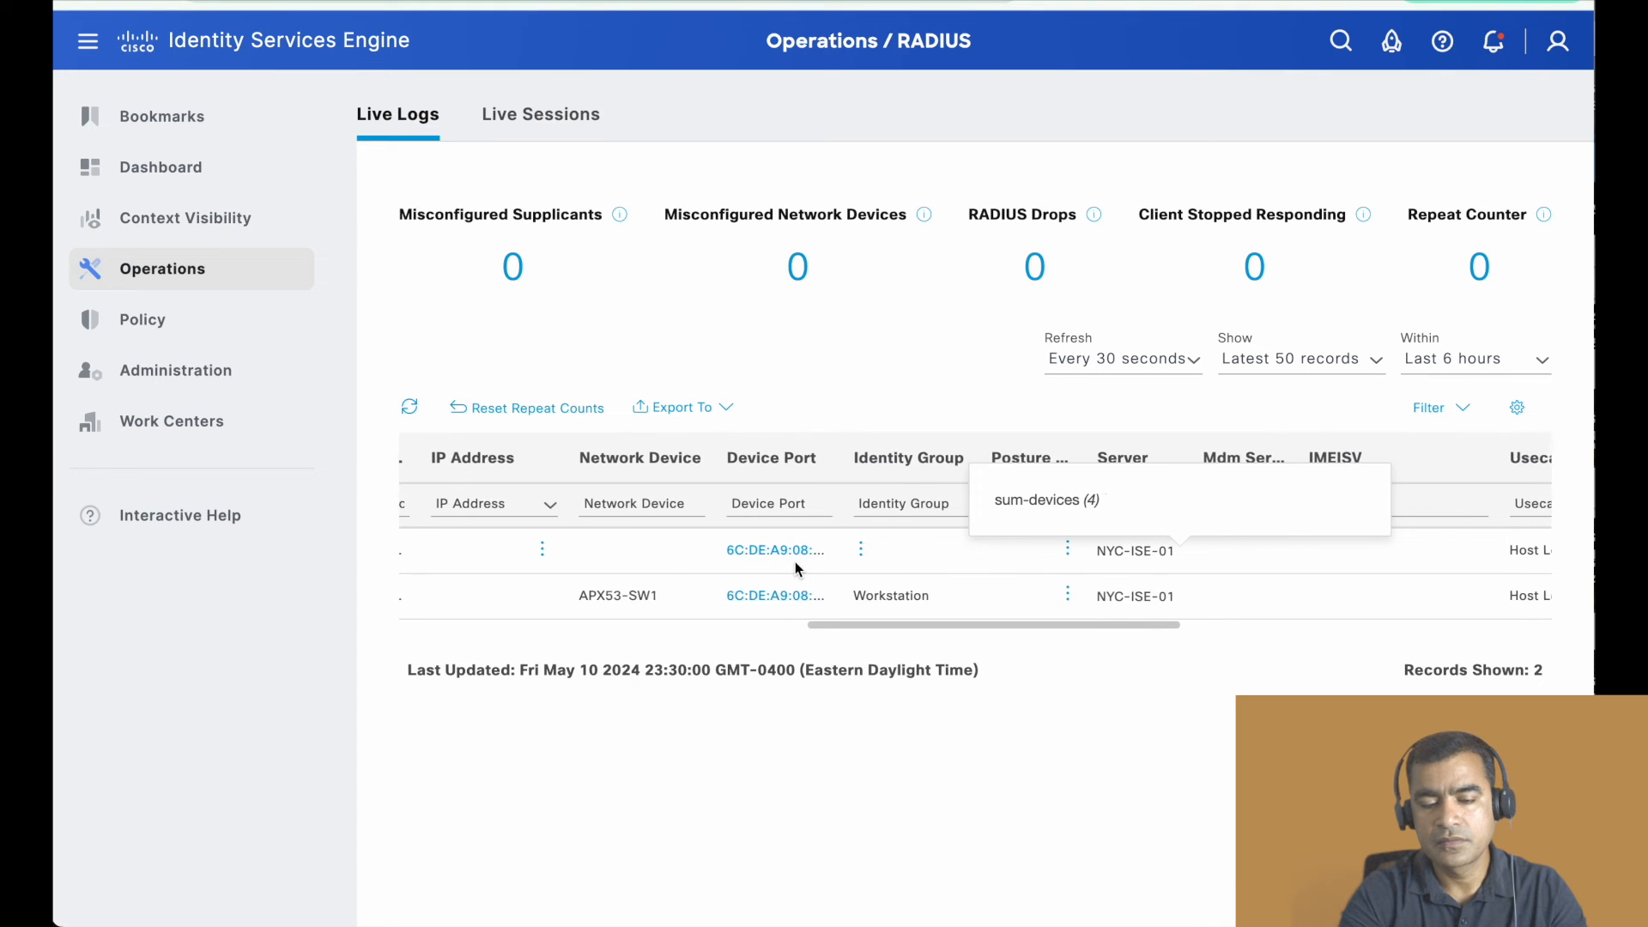
{"action": "scroll", "coordinate": [795, 561], "scroll_direction": "left", "scroll_amount": 10}
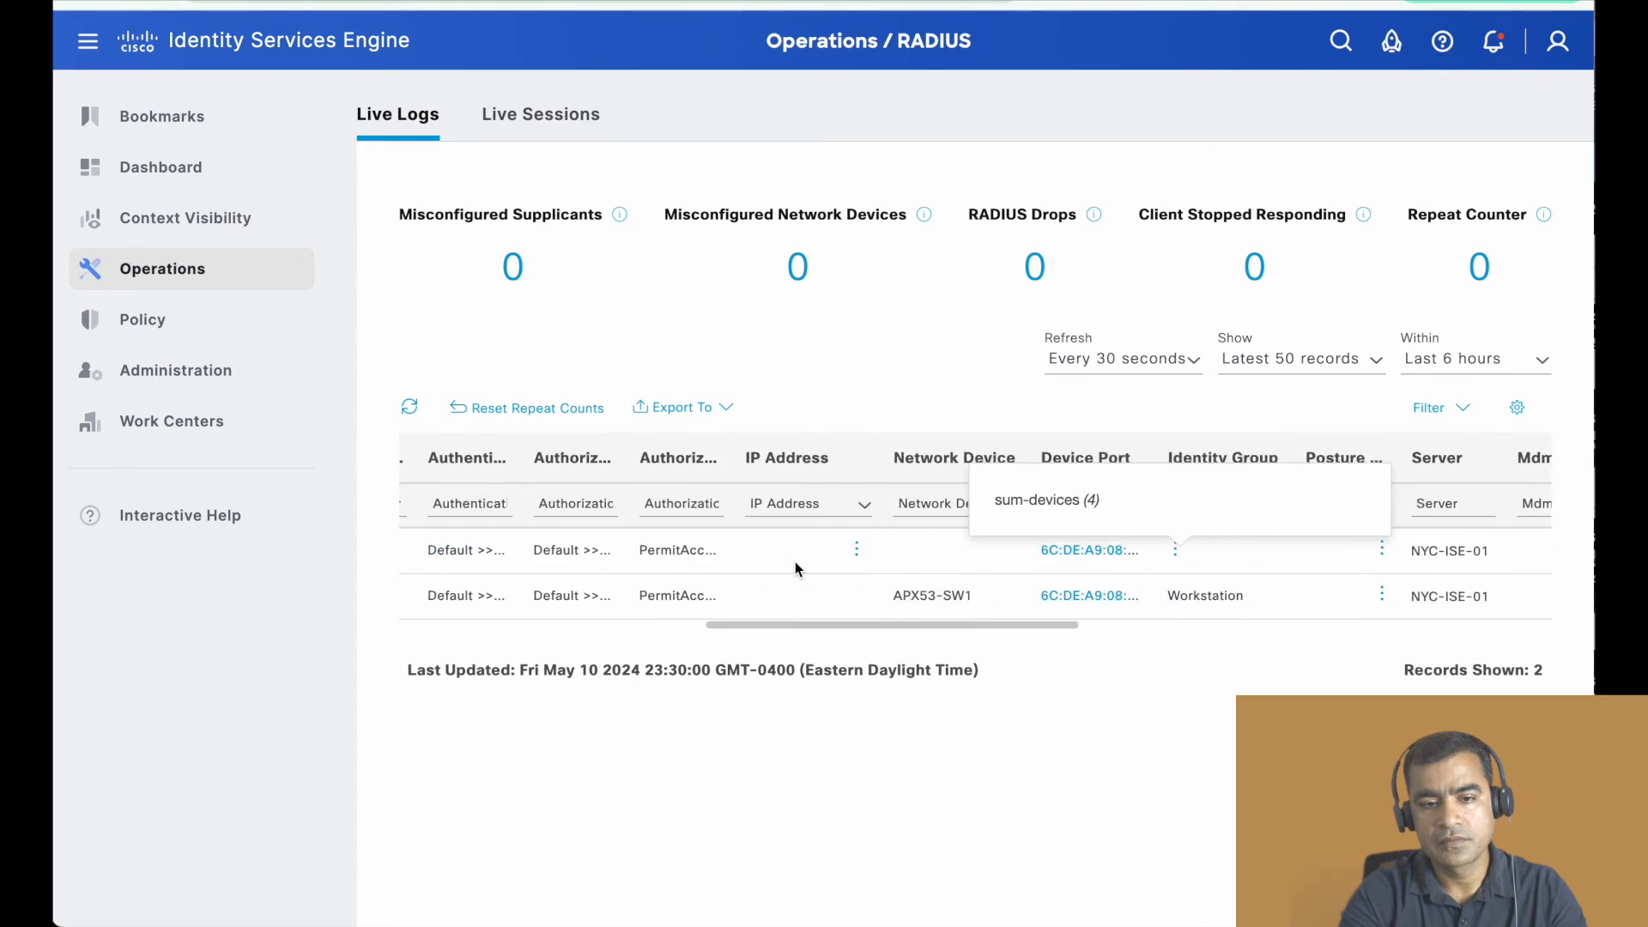
{"action": "scroll", "coordinate": [794, 561], "scroll_direction": "left", "scroll_amount": 10}
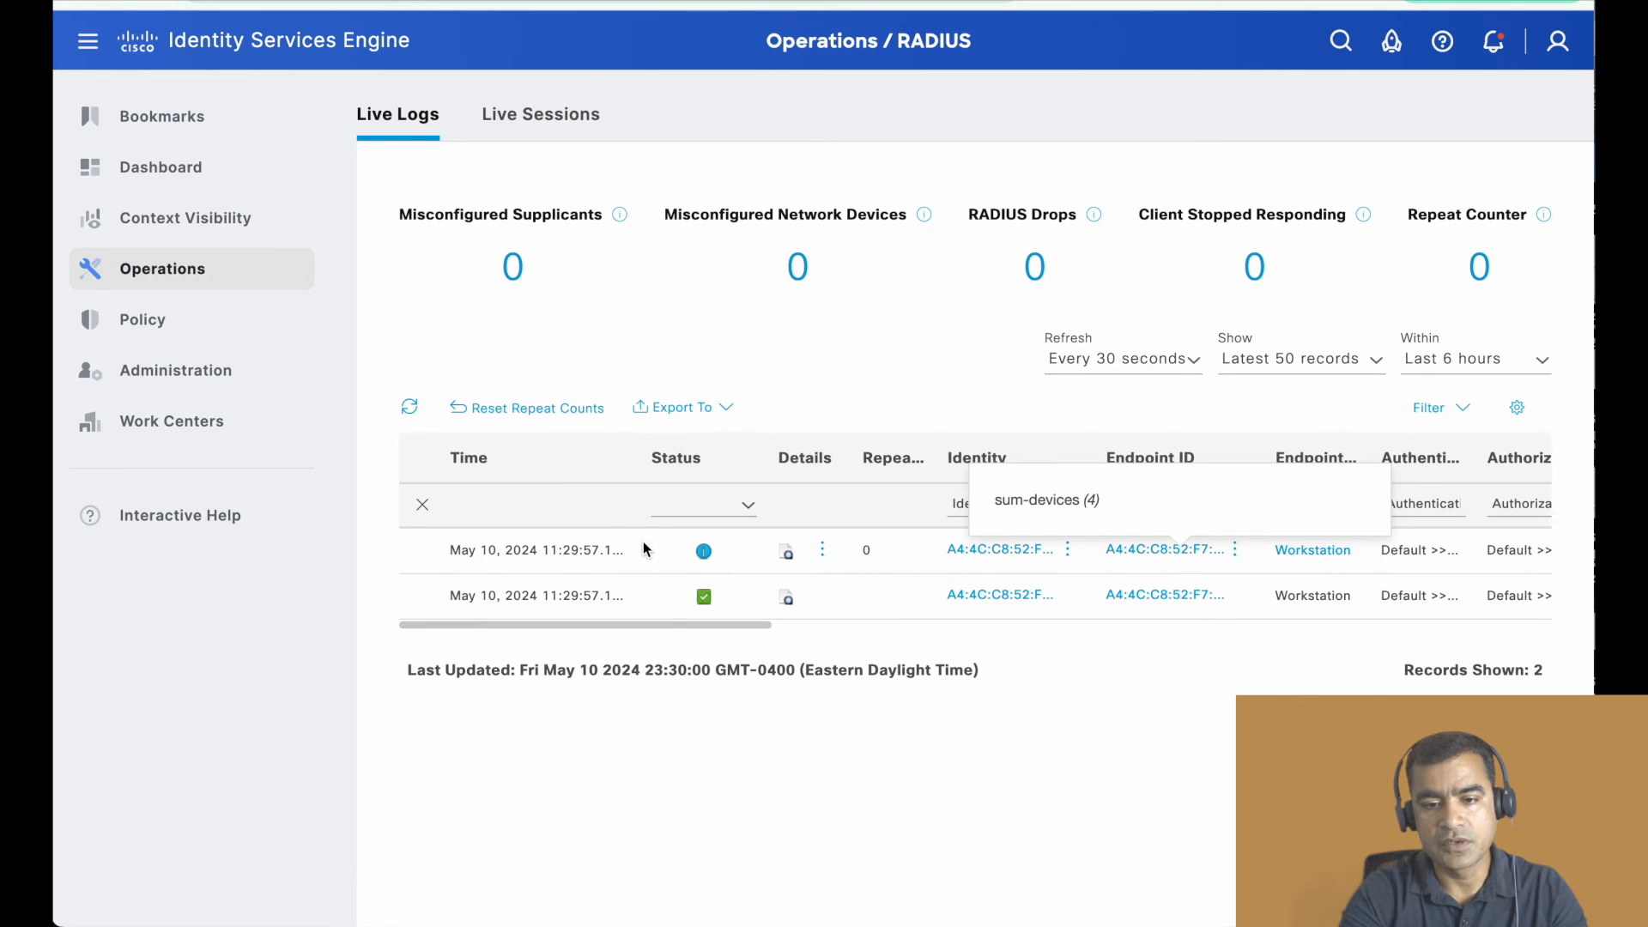
{"action": "left_click", "coordinate": [788, 557]}
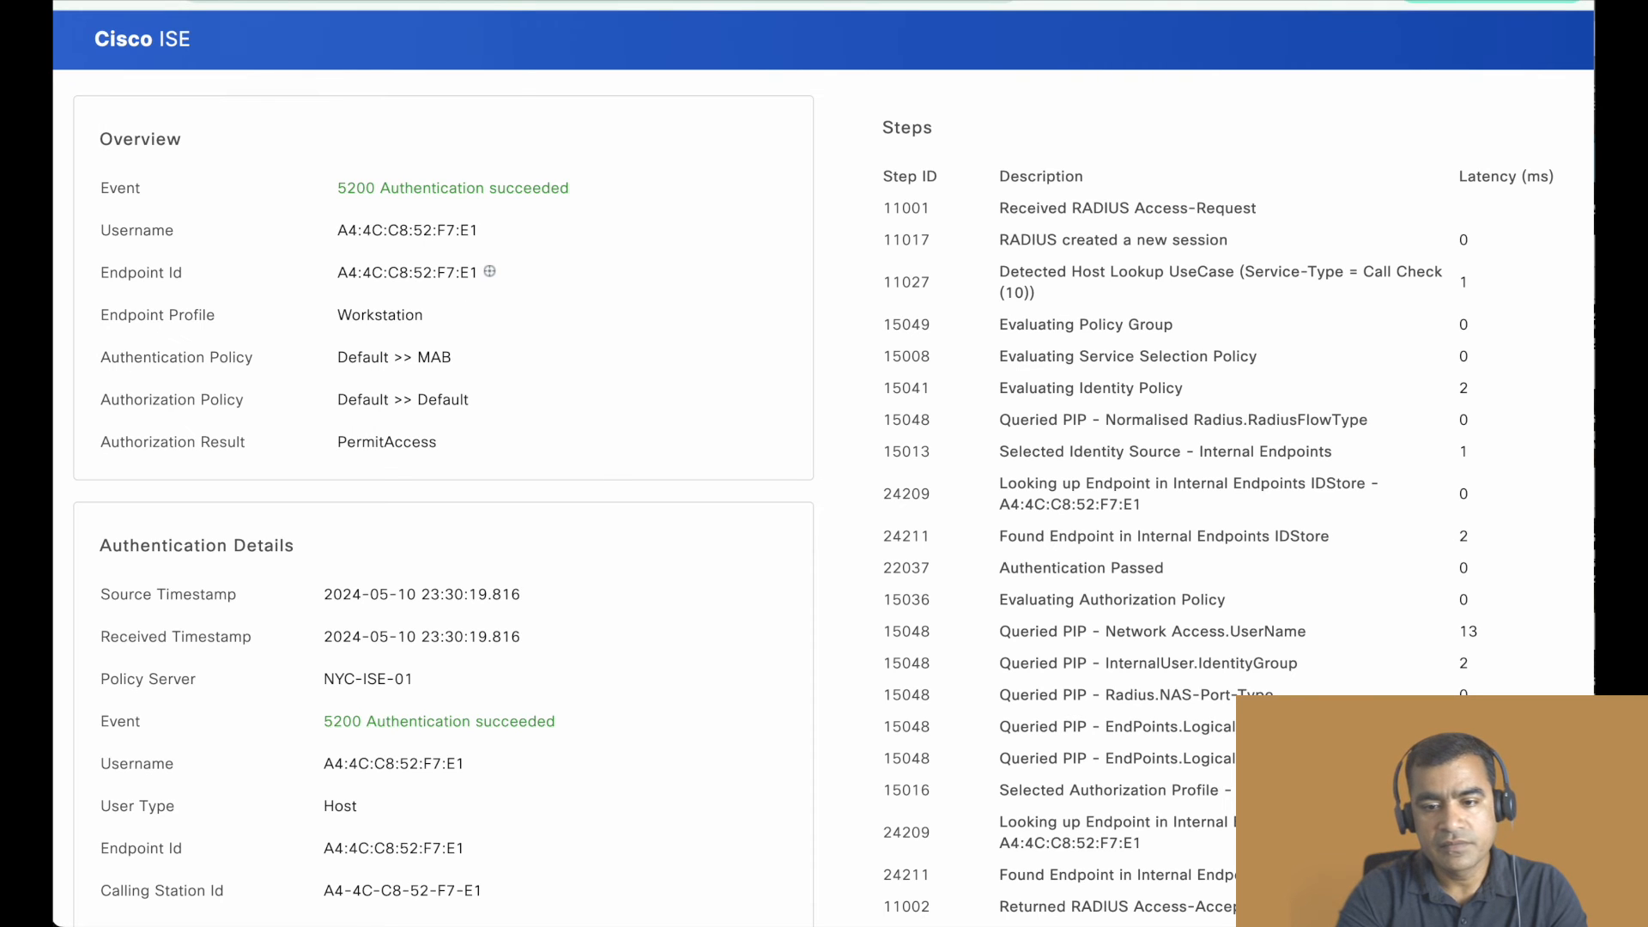
{"action": "key", "text": "super+w"}
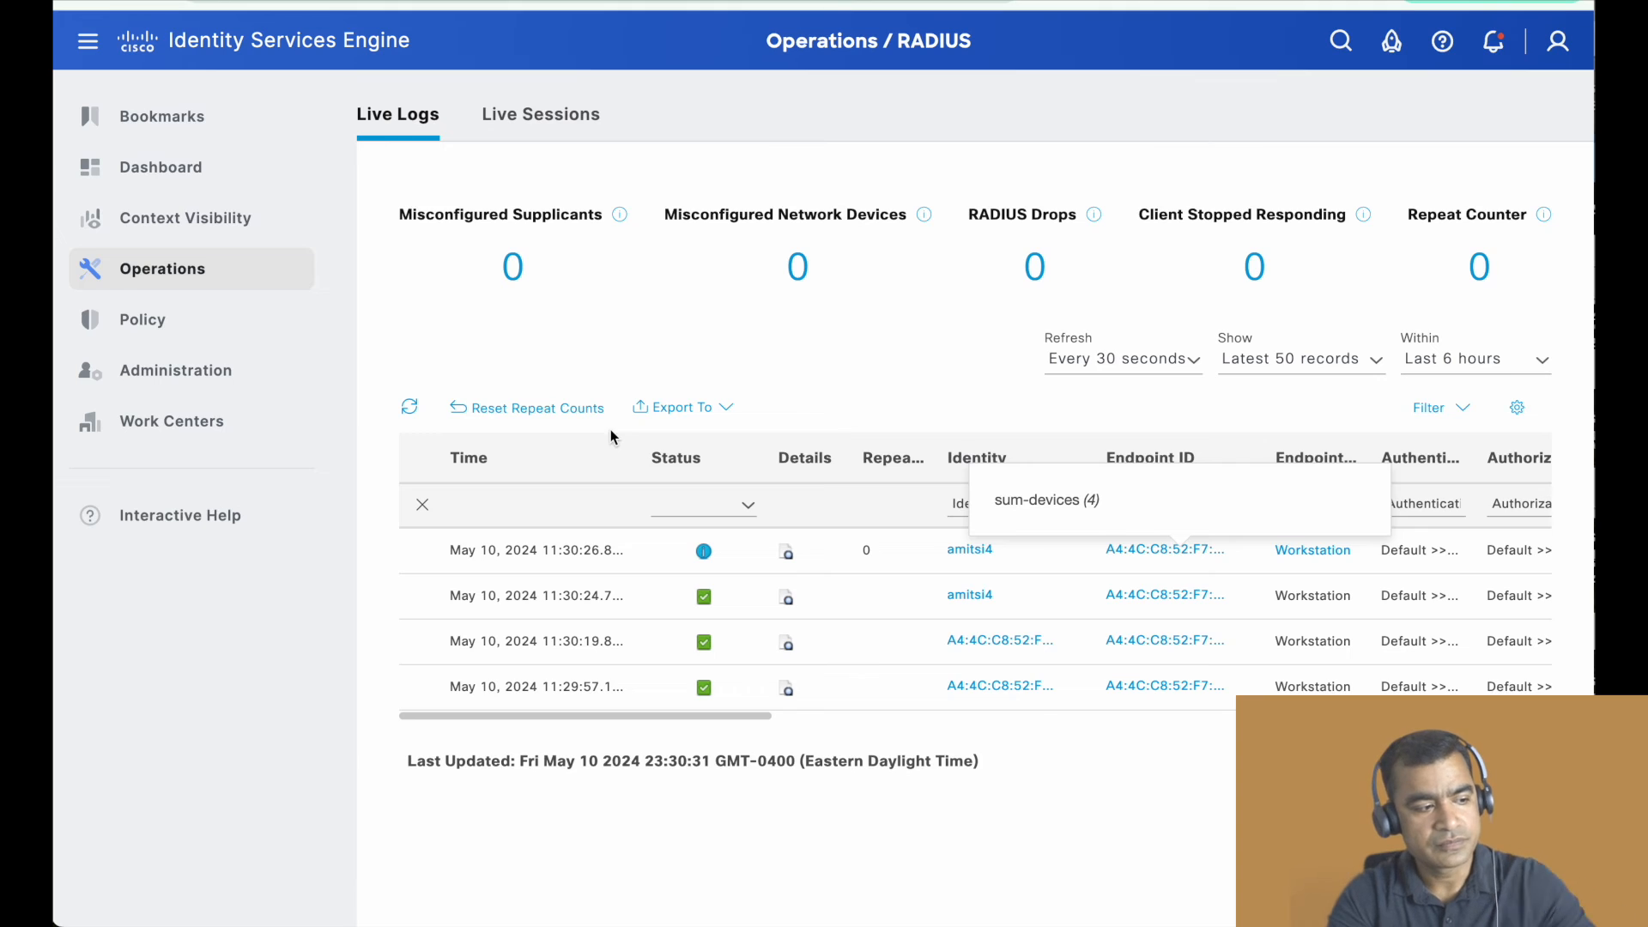
{"action": "scroll", "coordinate": [515, 506], "scroll_direction": "down", "scroll_amount": 2}
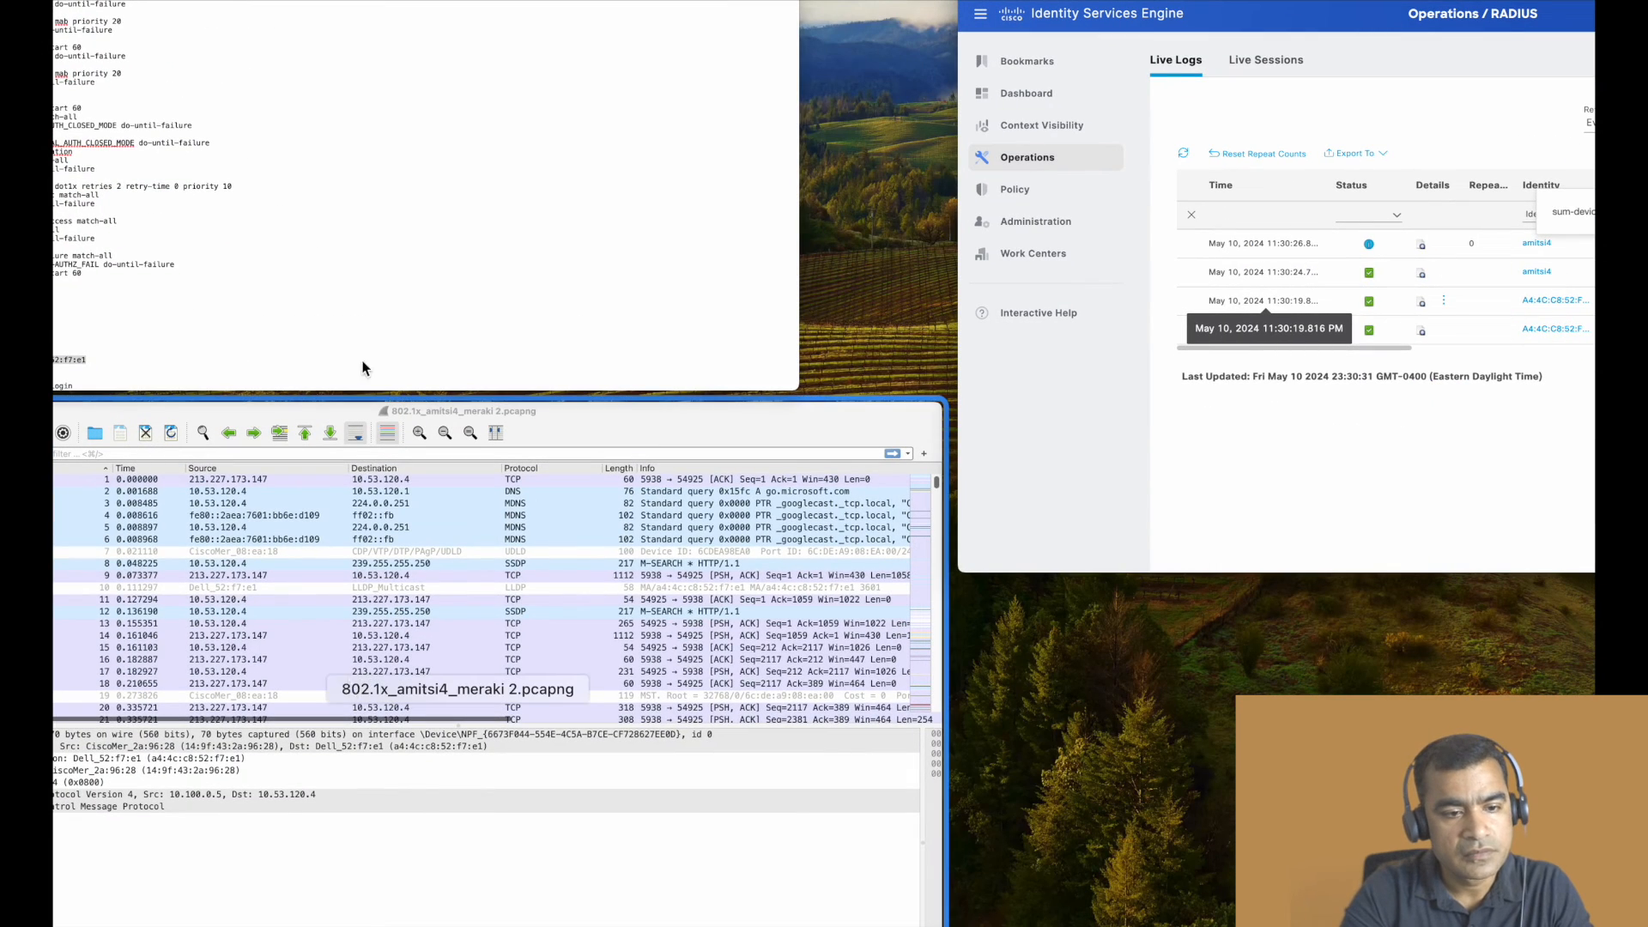
{"action": "left_click", "coordinate": [417, 328]}
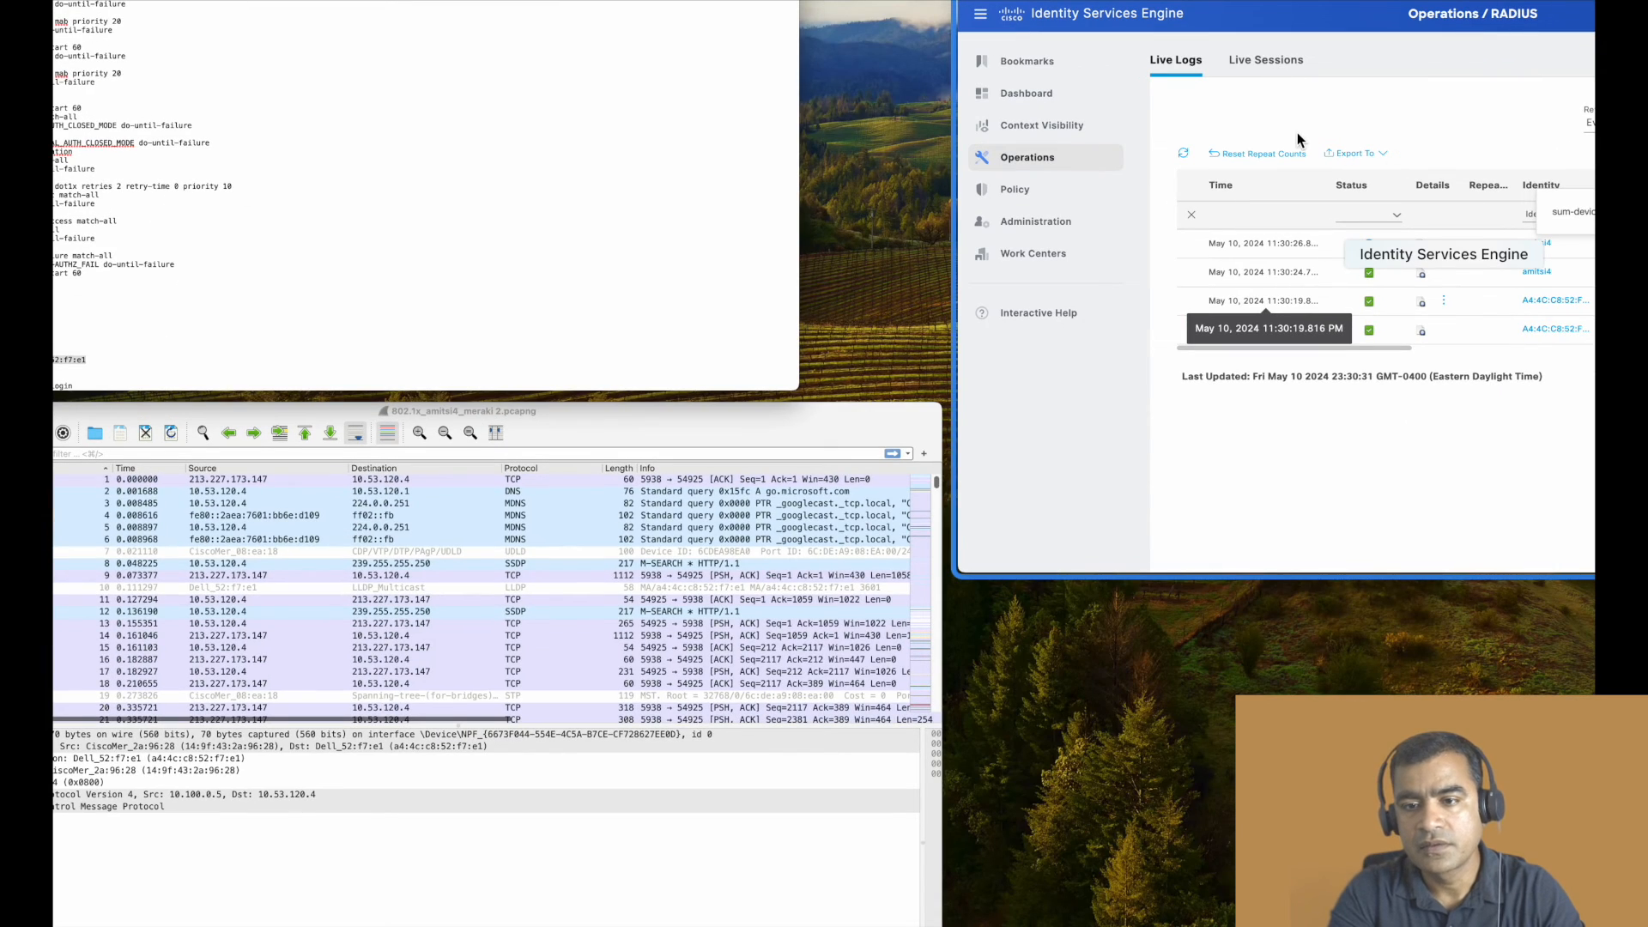
{"action": "left_click", "coordinate": [1296, 132]}
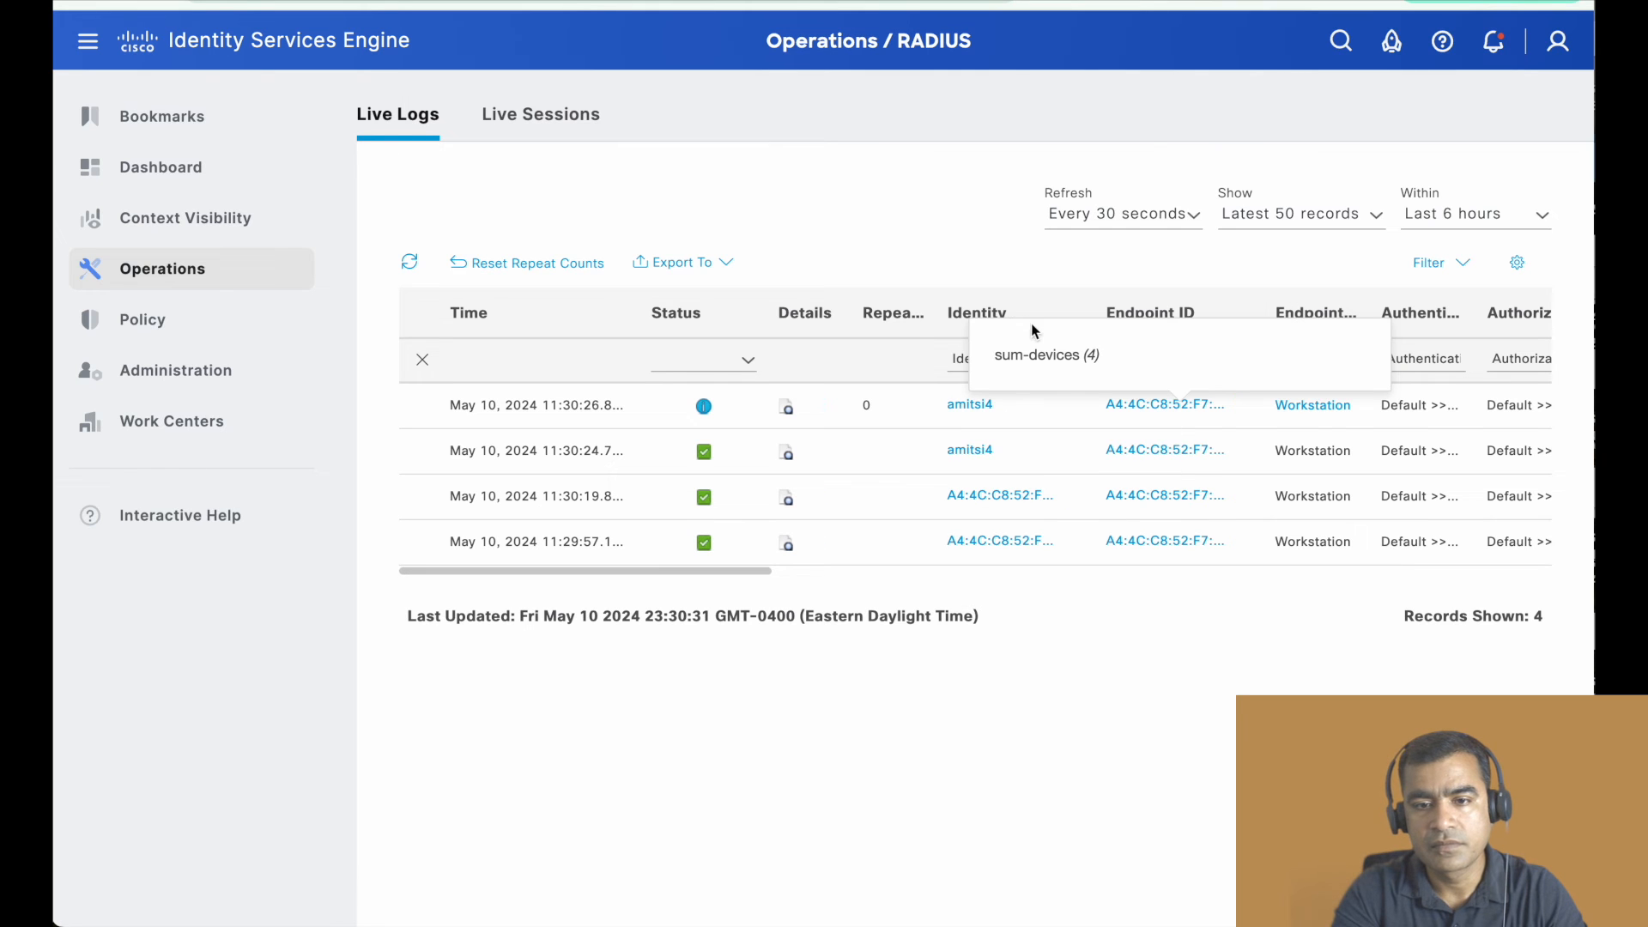
- Examine the client's newest live log entries for identity, authorization profile, IP address, network device, port and identity group
{"action": "scroll", "coordinate": [858, 381], "scroll_direction": "right", "scroll_amount": 3}
{"action": "scroll", "coordinate": [858, 381], "scroll_direction": "right", "scroll_amount": 1}
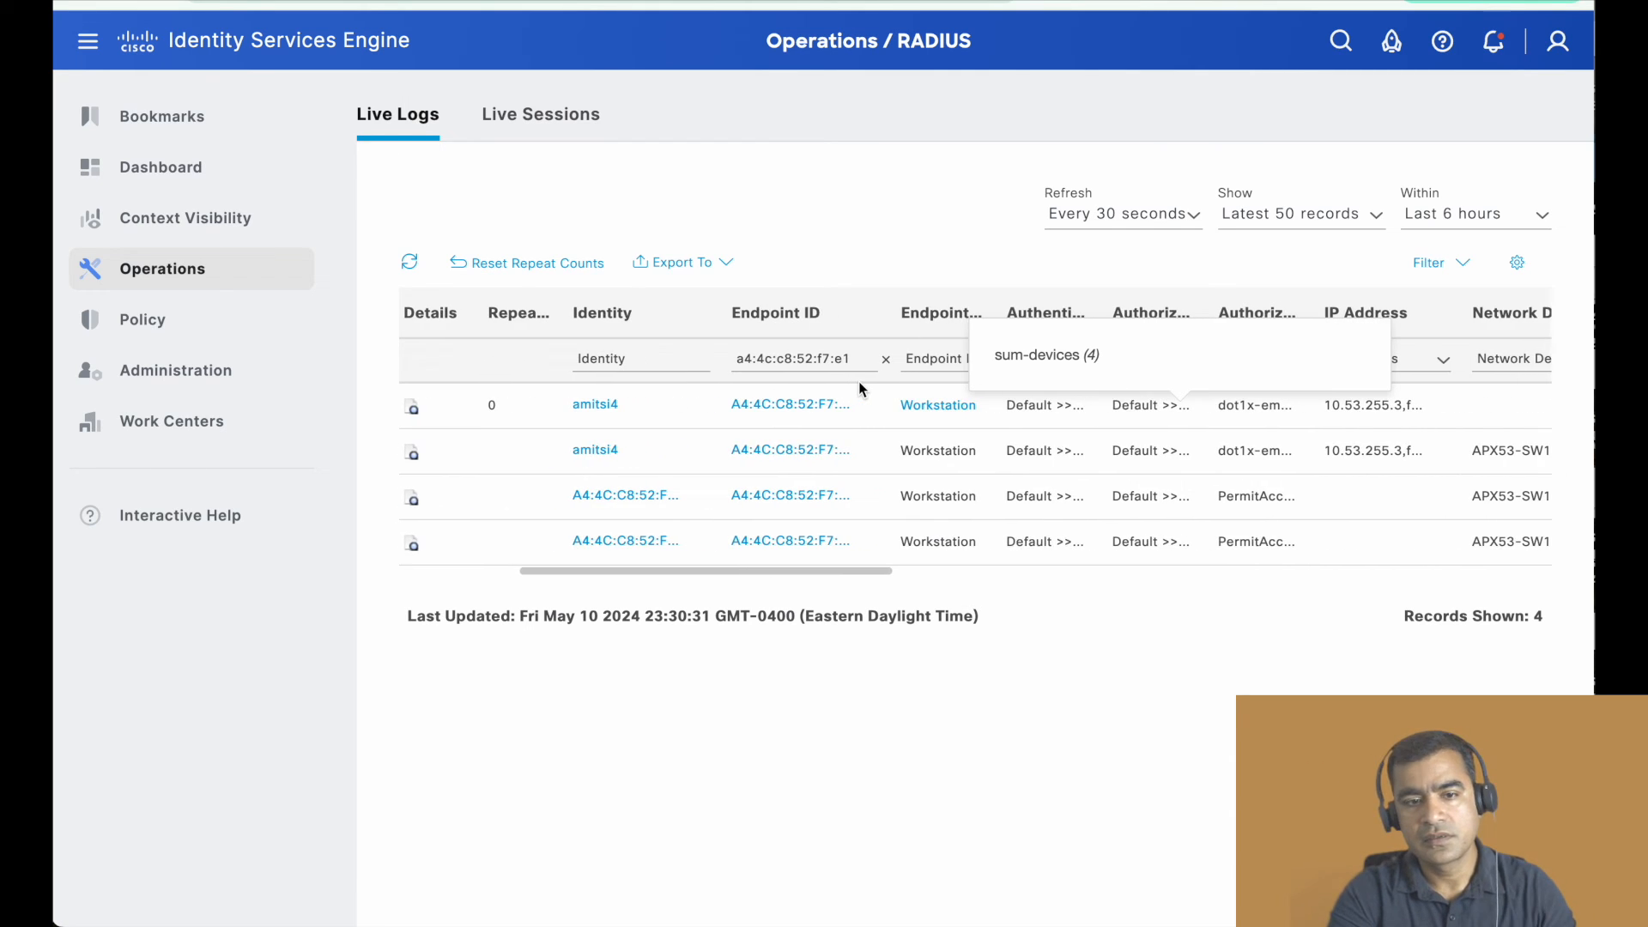
{"action": "scroll", "coordinate": [858, 381], "scroll_direction": "left", "scroll_amount": 3}
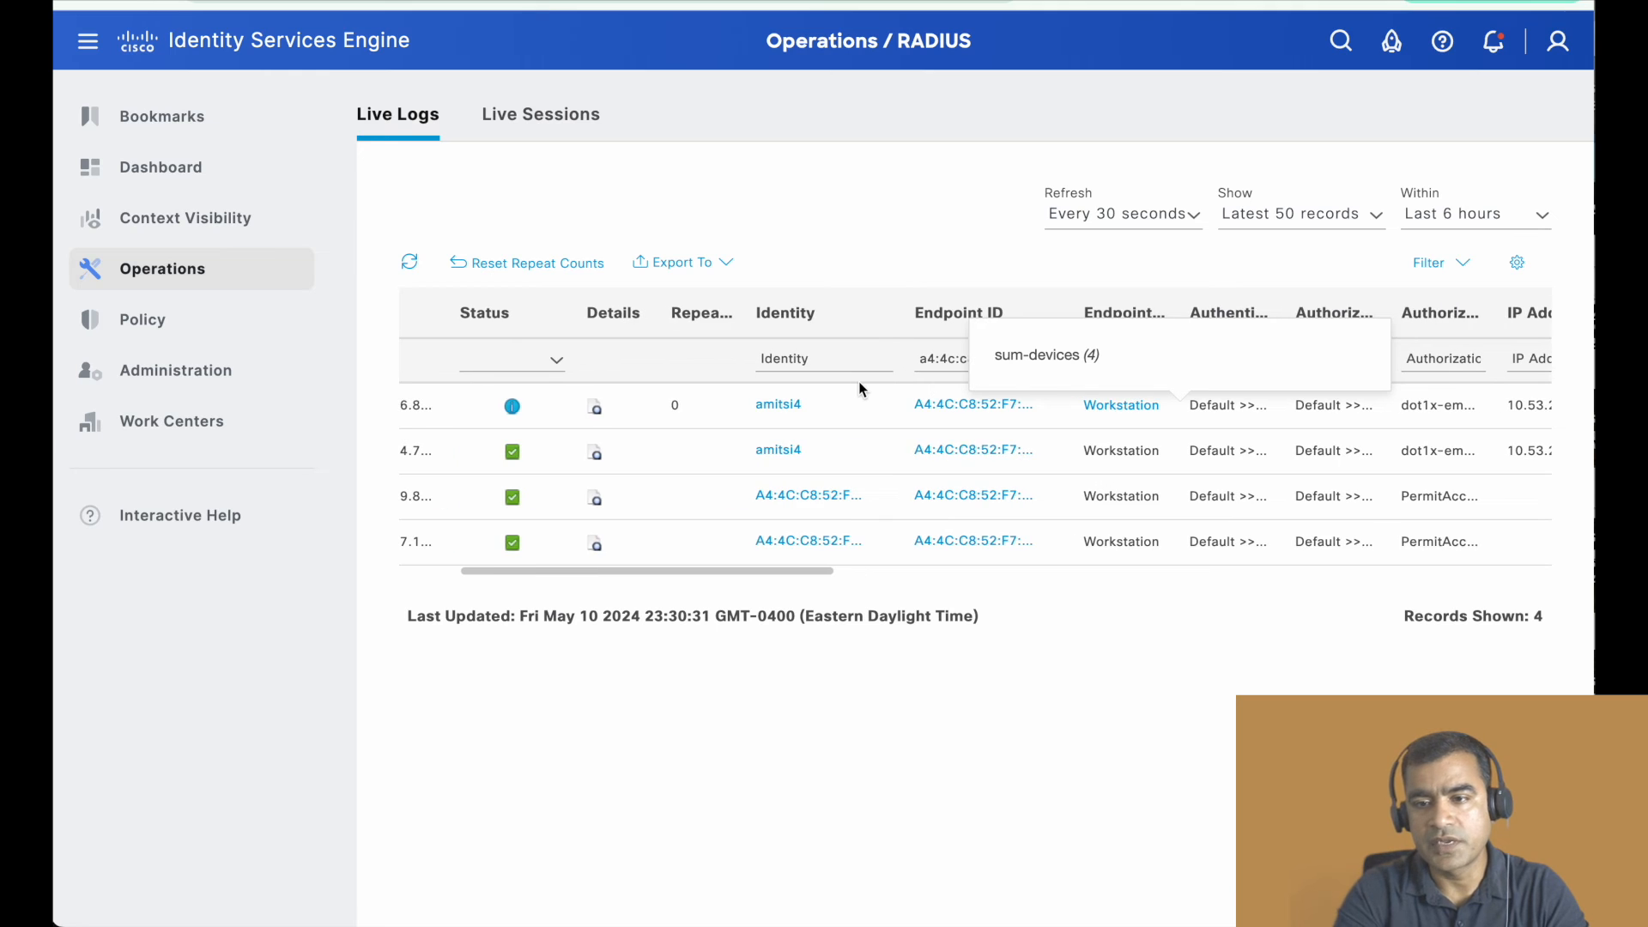
{"action": "scroll", "coordinate": [859, 384], "scroll_direction": "right", "scroll_amount": 2}
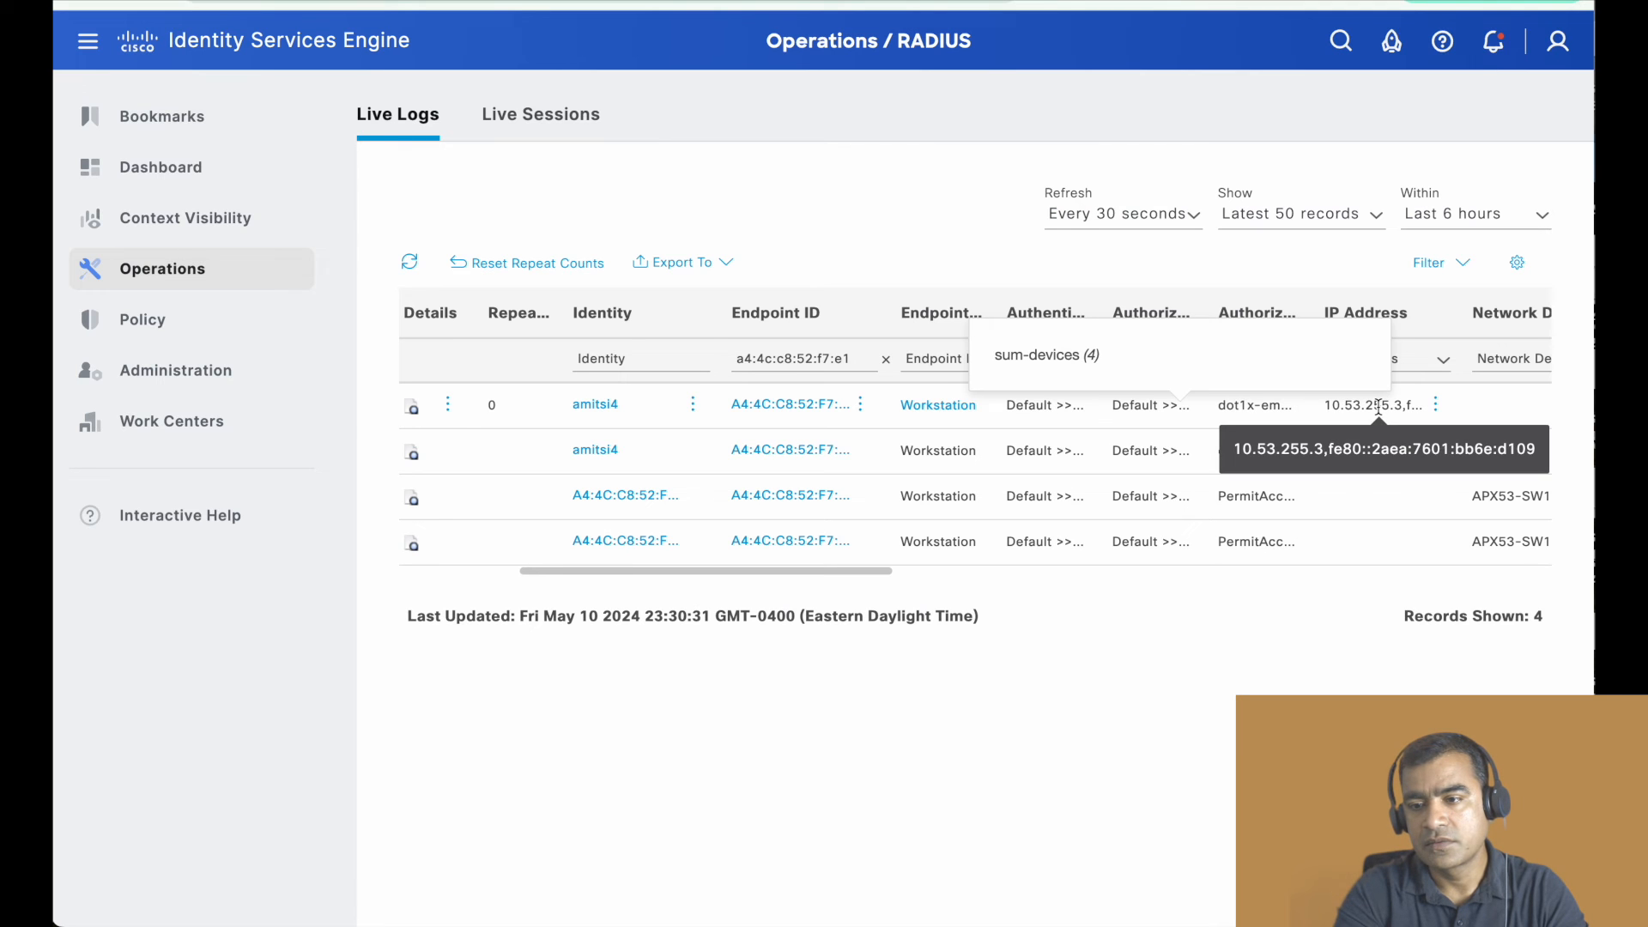
{"action": "scroll", "coordinate": [1377, 405], "scroll_direction": "right", "scroll_amount": 6}
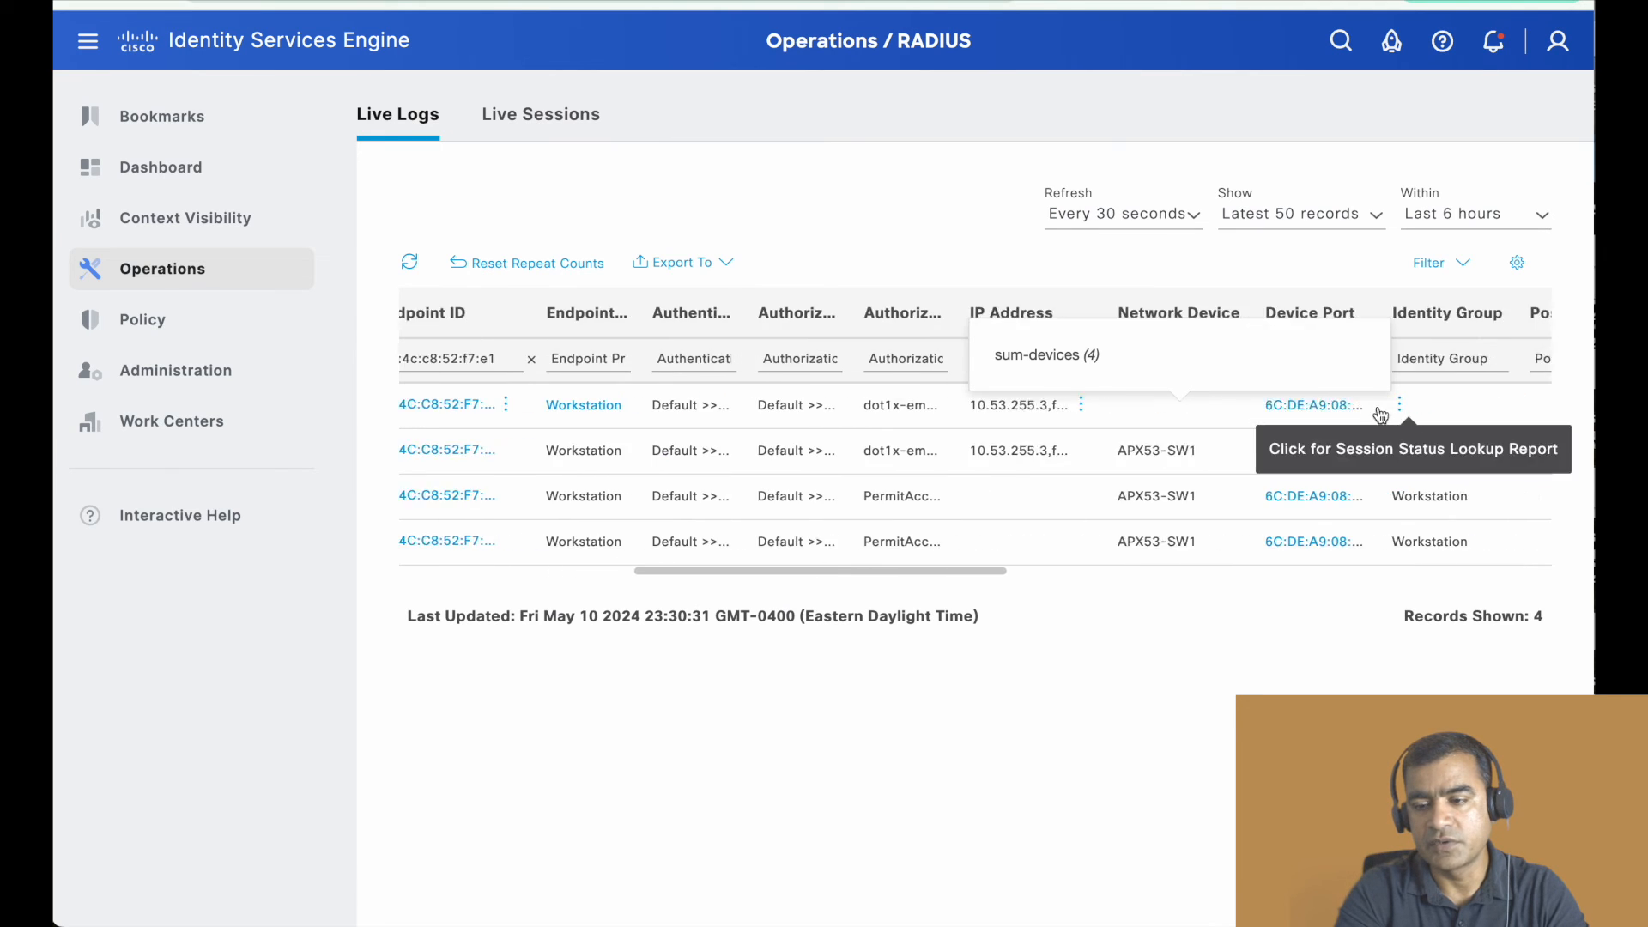
{"action": "scroll", "coordinate": [1378, 413], "scroll_direction": "right", "scroll_amount": 8}
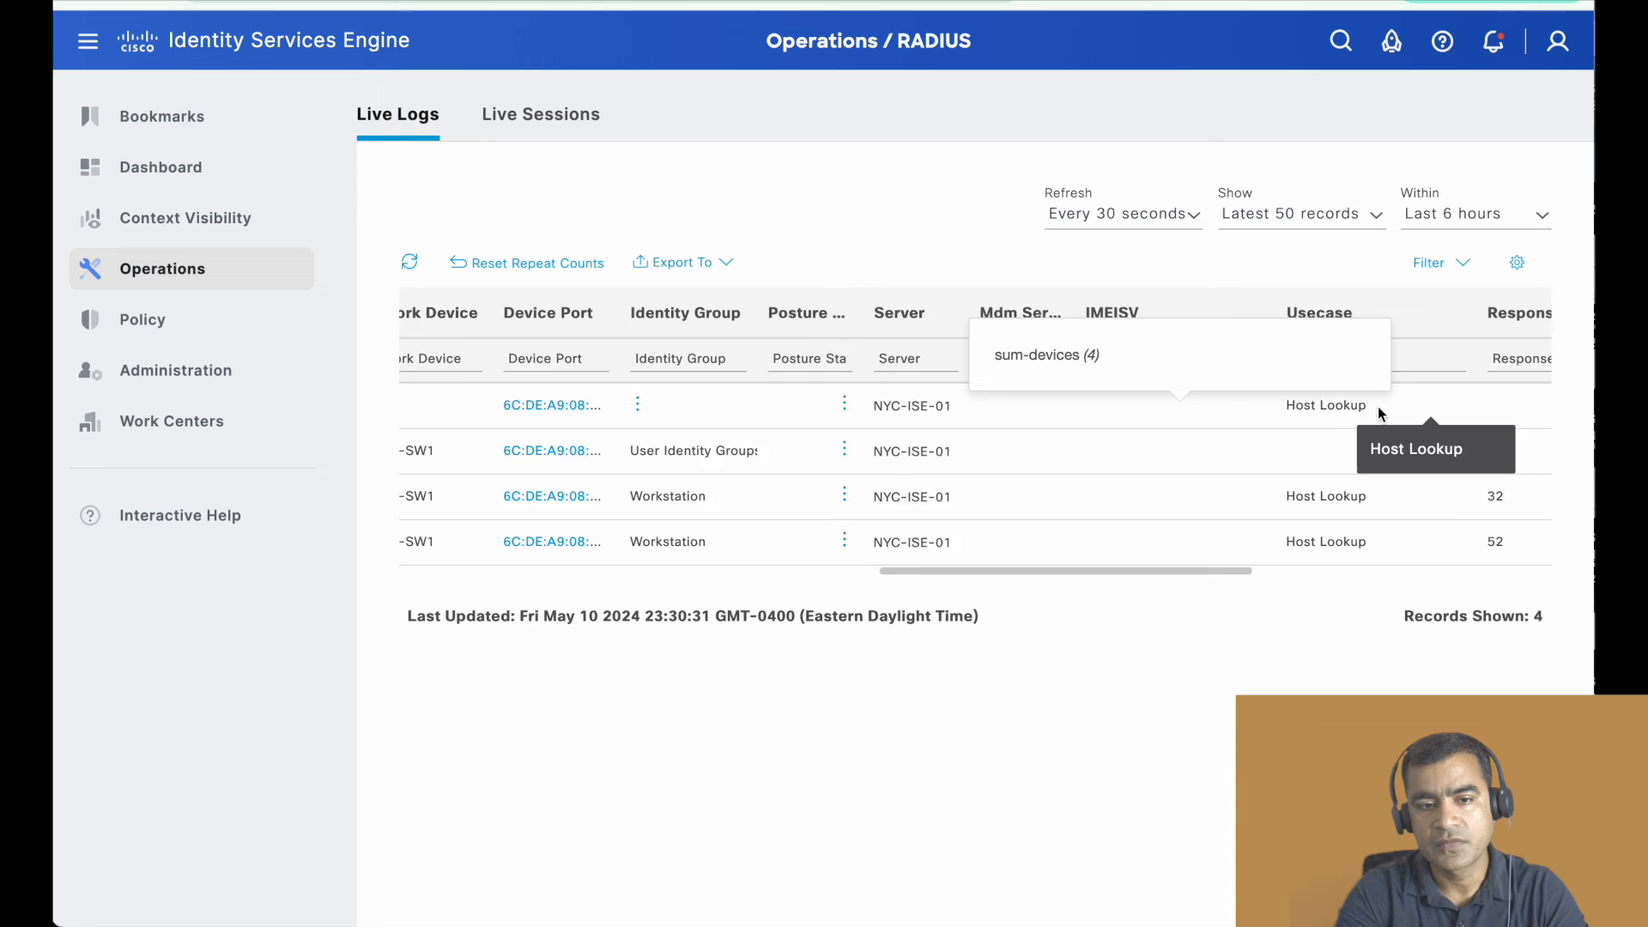
{"action": "scroll", "coordinate": [1378, 405], "scroll_direction": "left", "scroll_amount": 14}
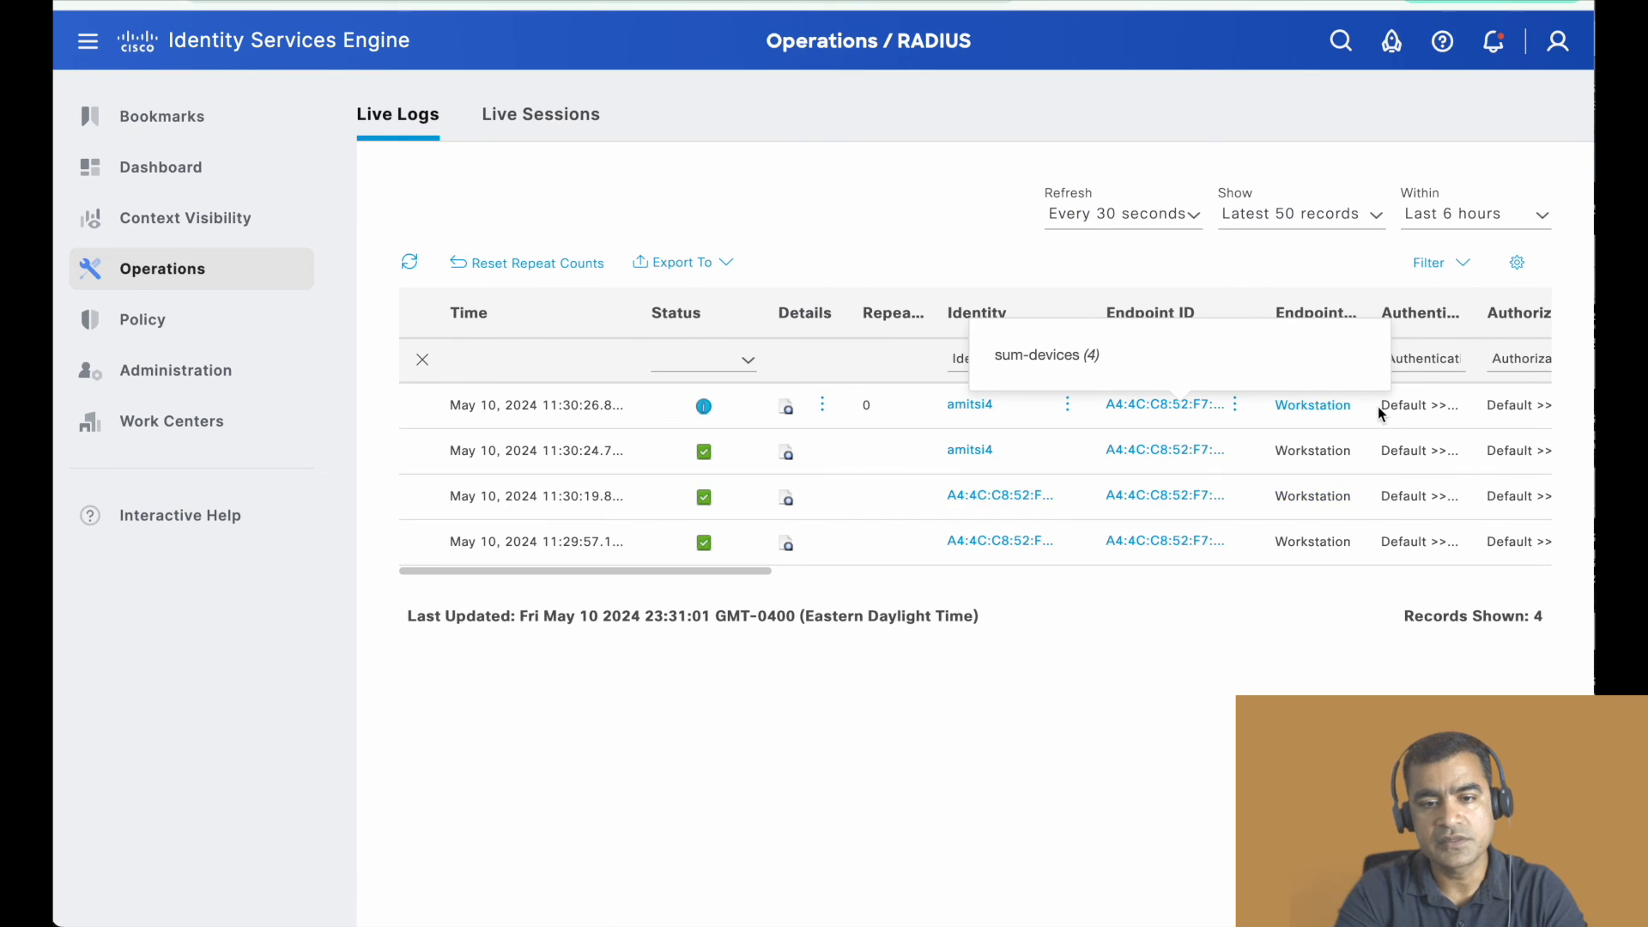
- Open the detail report of the newest log entry and check its event, authentication policy, authorization policy and authorization result
{"action": "left_click", "coordinate": [788, 408]}
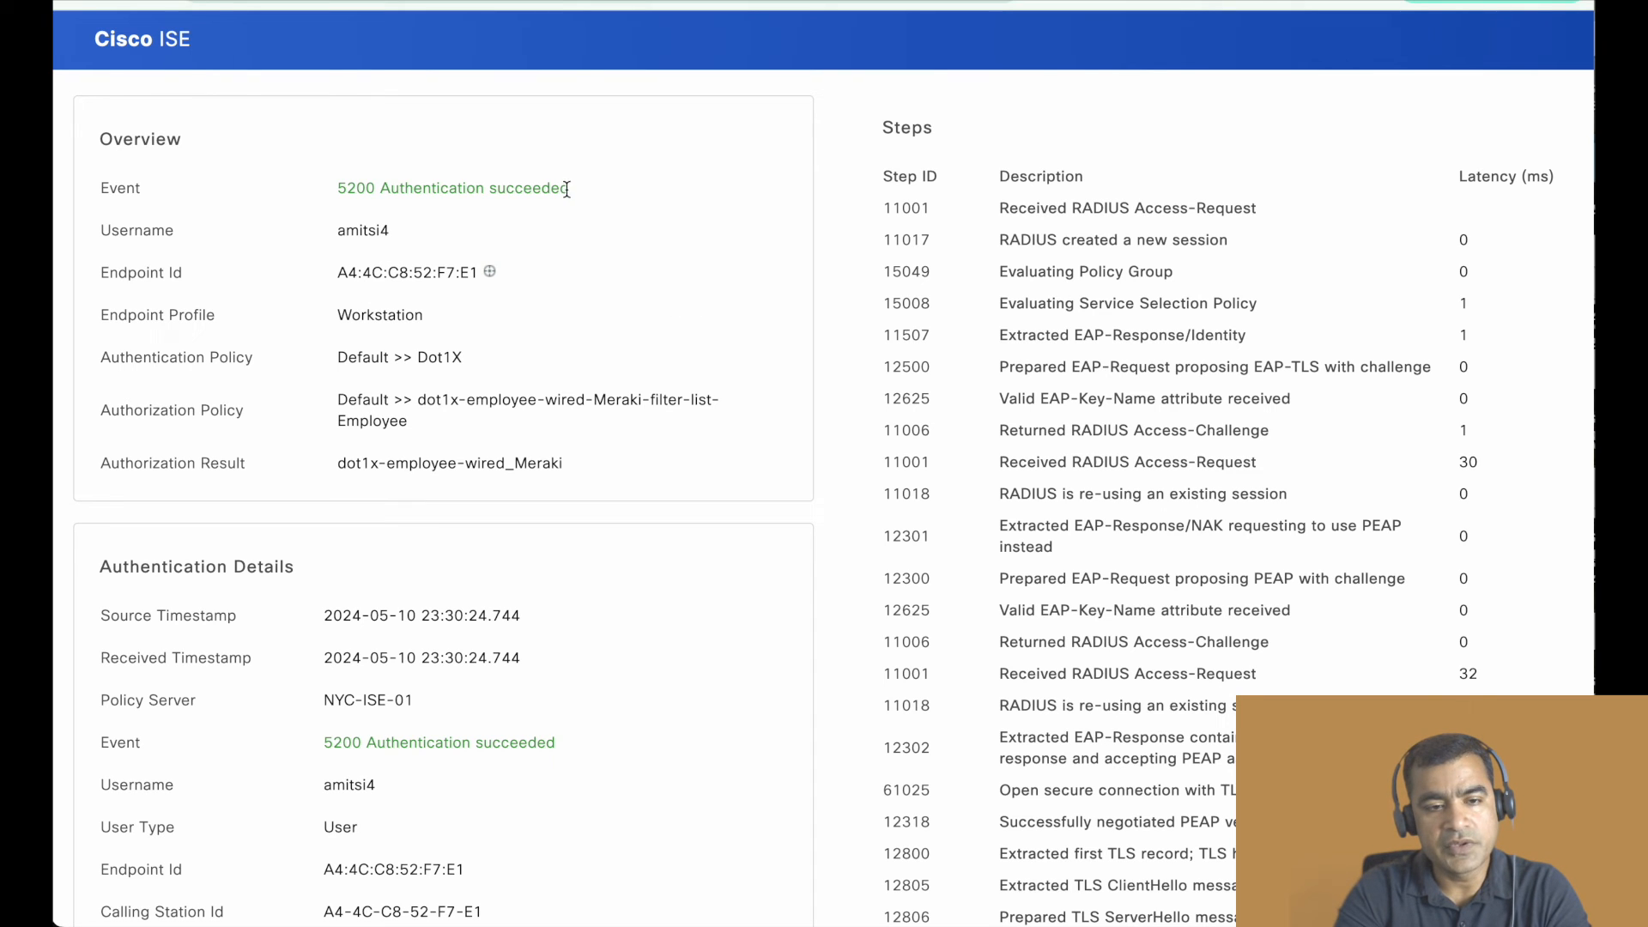
{"action": "left_click_drag", "start_coordinate": [567, 189], "coordinate": [430, 190]}
{"action": "left_click_drag", "start_coordinate": [466, 357], "coordinate": [470, 437]}
{"action": "left_click_drag", "start_coordinate": [568, 466], "coordinate": [335, 462]}
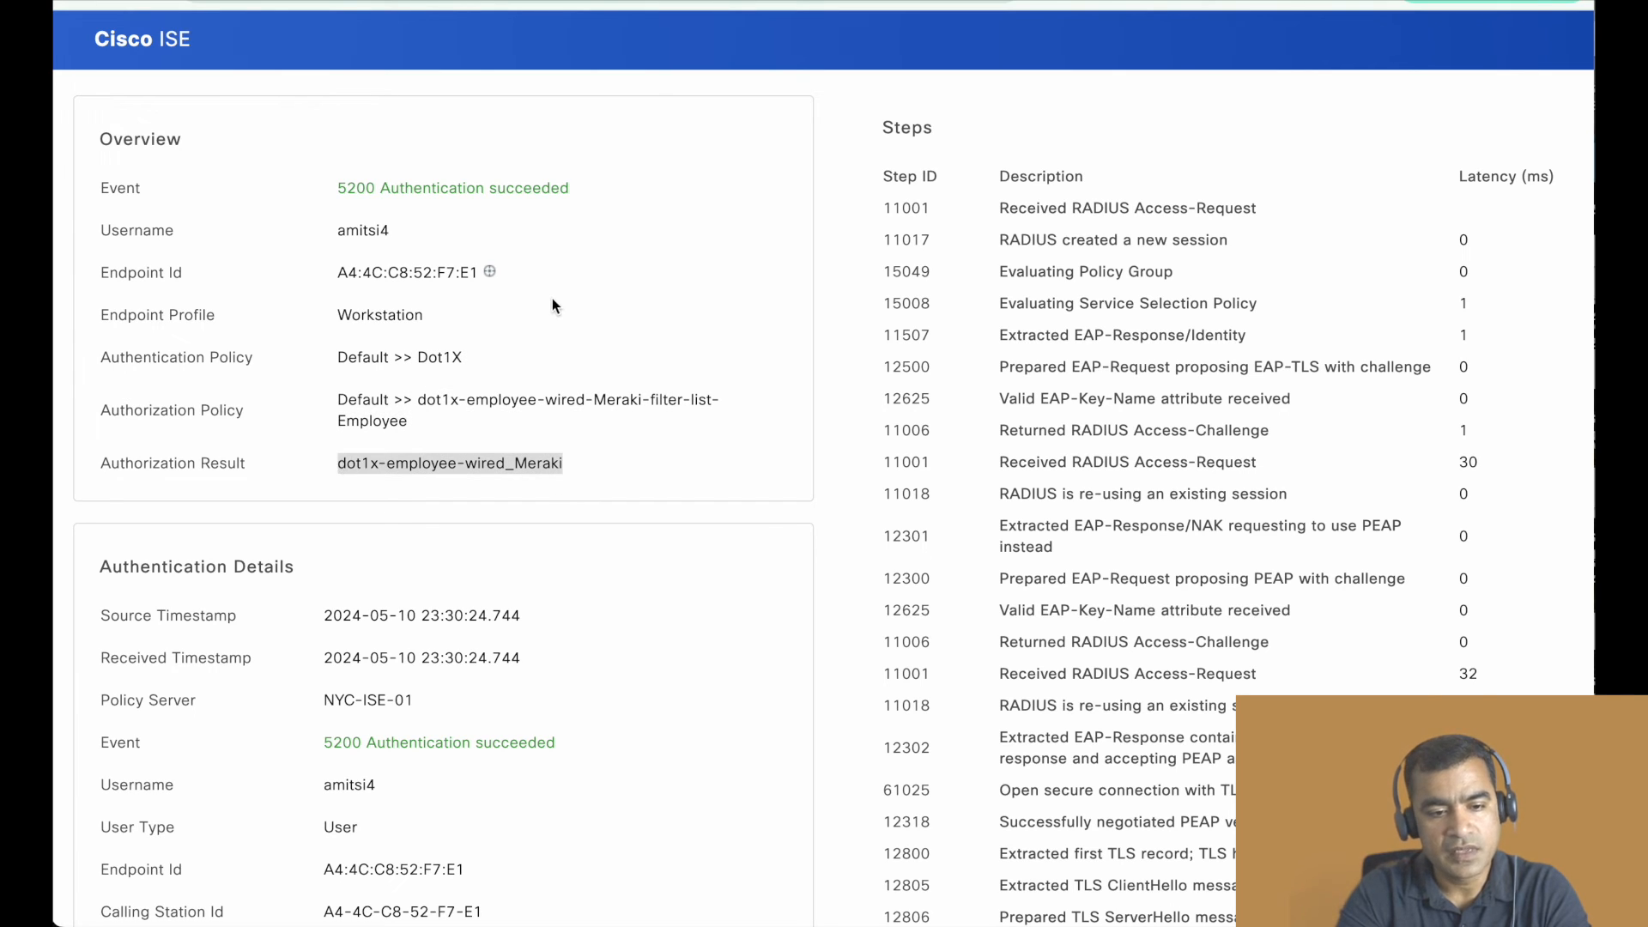
- Read the report's Authentication Details, from identity group and network device down to the authorization profile and security group
{"action": "scroll", "coordinate": [553, 297], "scroll_direction": "down", "scroll_amount": 3}
{"action": "scroll", "coordinate": [553, 297], "scroll_direction": "down", "scroll_amount": 3}
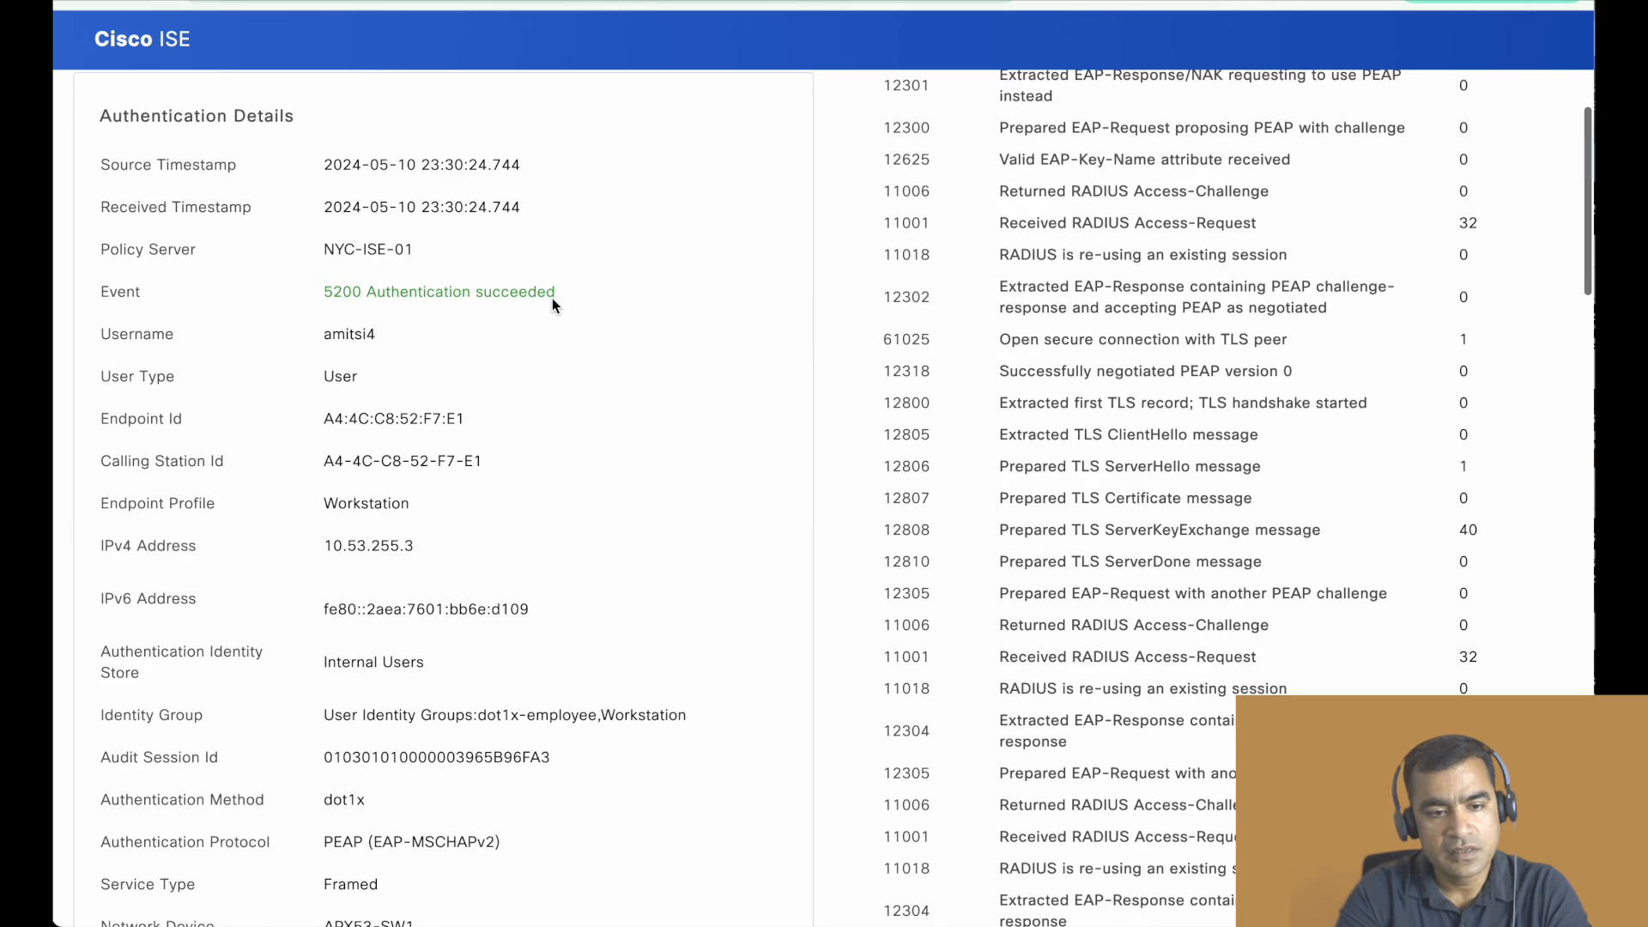
{"action": "scroll", "coordinate": [496, 527], "scroll_direction": "down", "scroll_amount": 5}
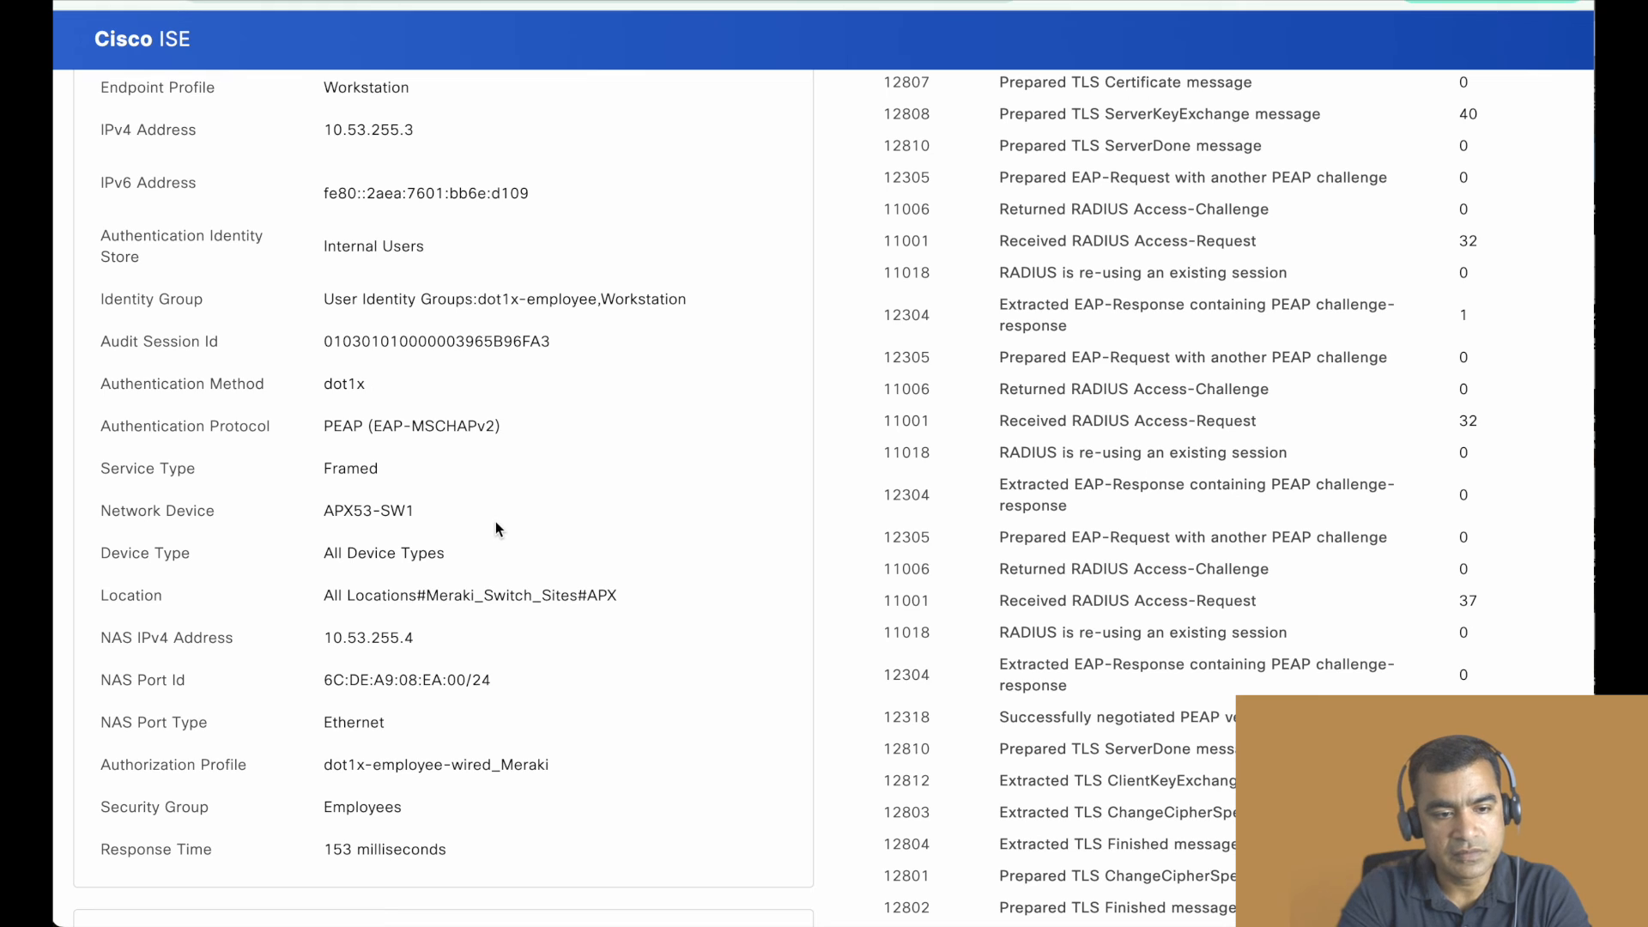
{"action": "scroll", "coordinate": [498, 527], "scroll_direction": "down", "scroll_amount": 2}
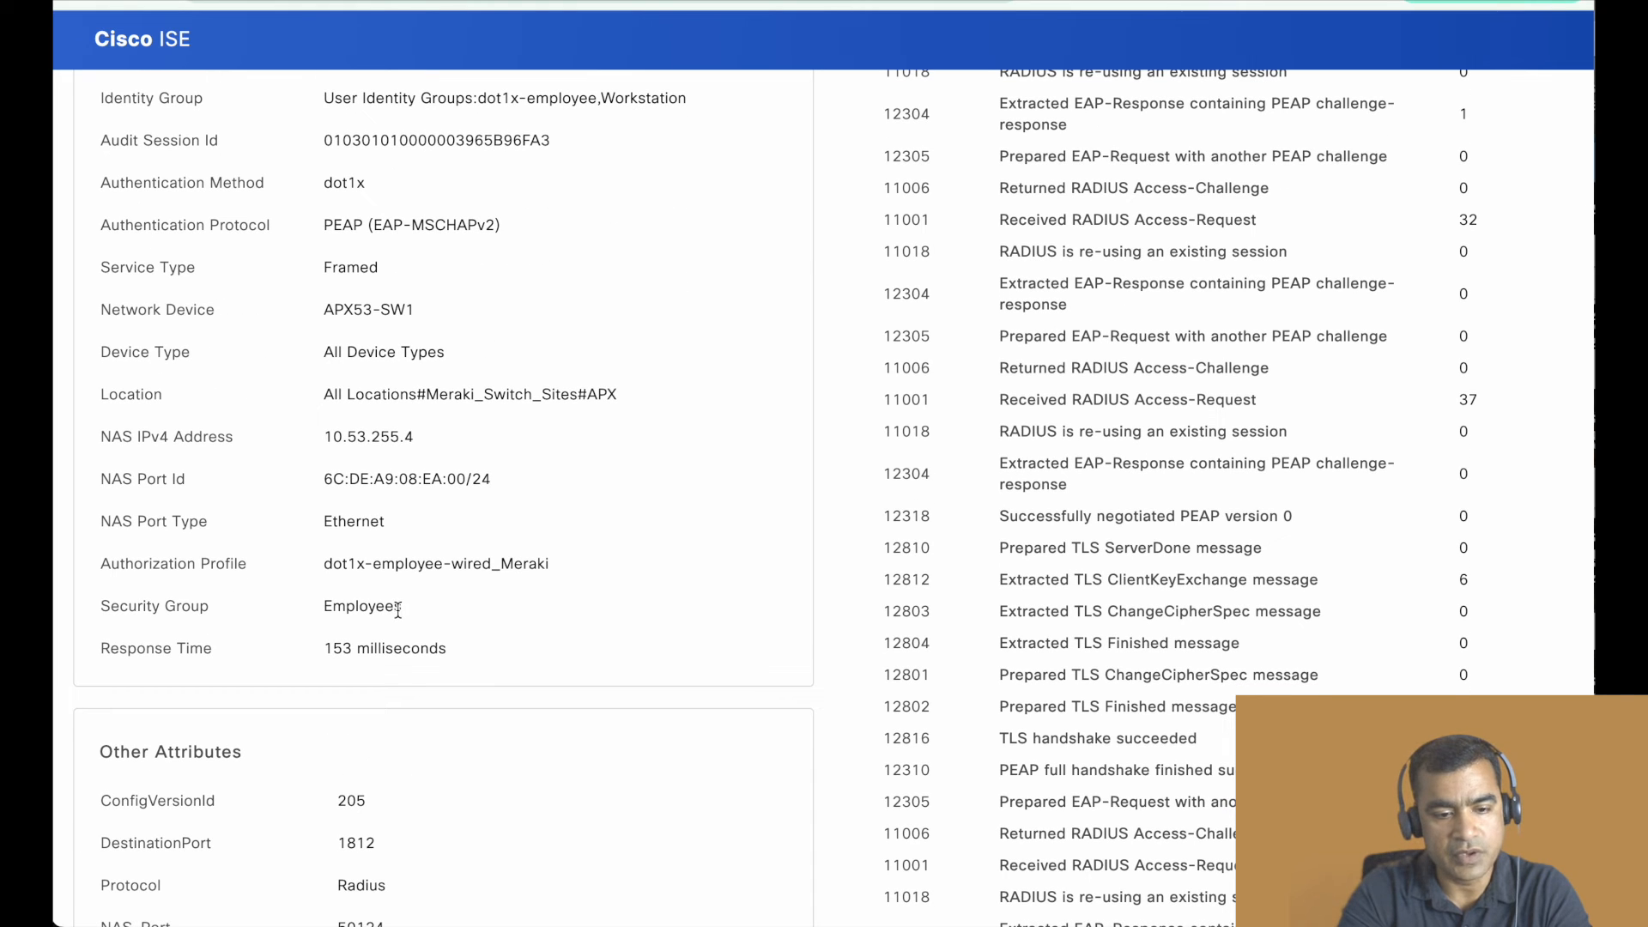
- Read the report's Security Group and Other Attributes, including the device IP address and the CiscoAVPair values
{"action": "double_click", "coordinate": [397, 610]}
{"action": "scroll", "coordinate": [573, 527], "scroll_direction": "down", "scroll_amount": 6}
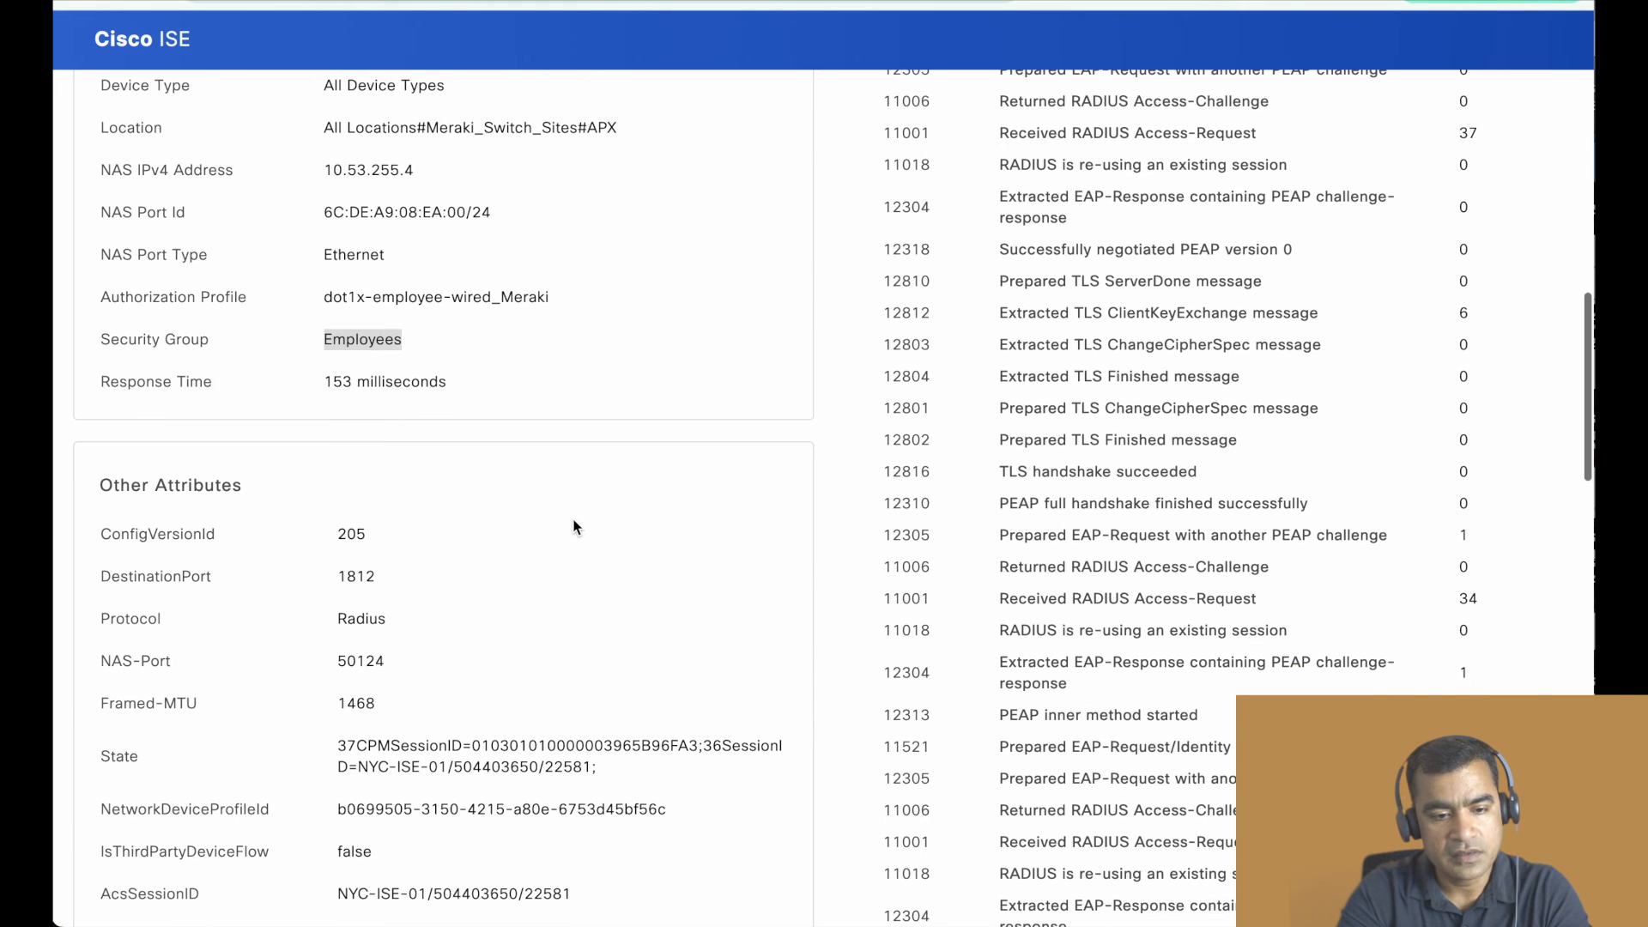
{"action": "scroll", "coordinate": [573, 527], "scroll_direction": "down", "scroll_amount": 8}
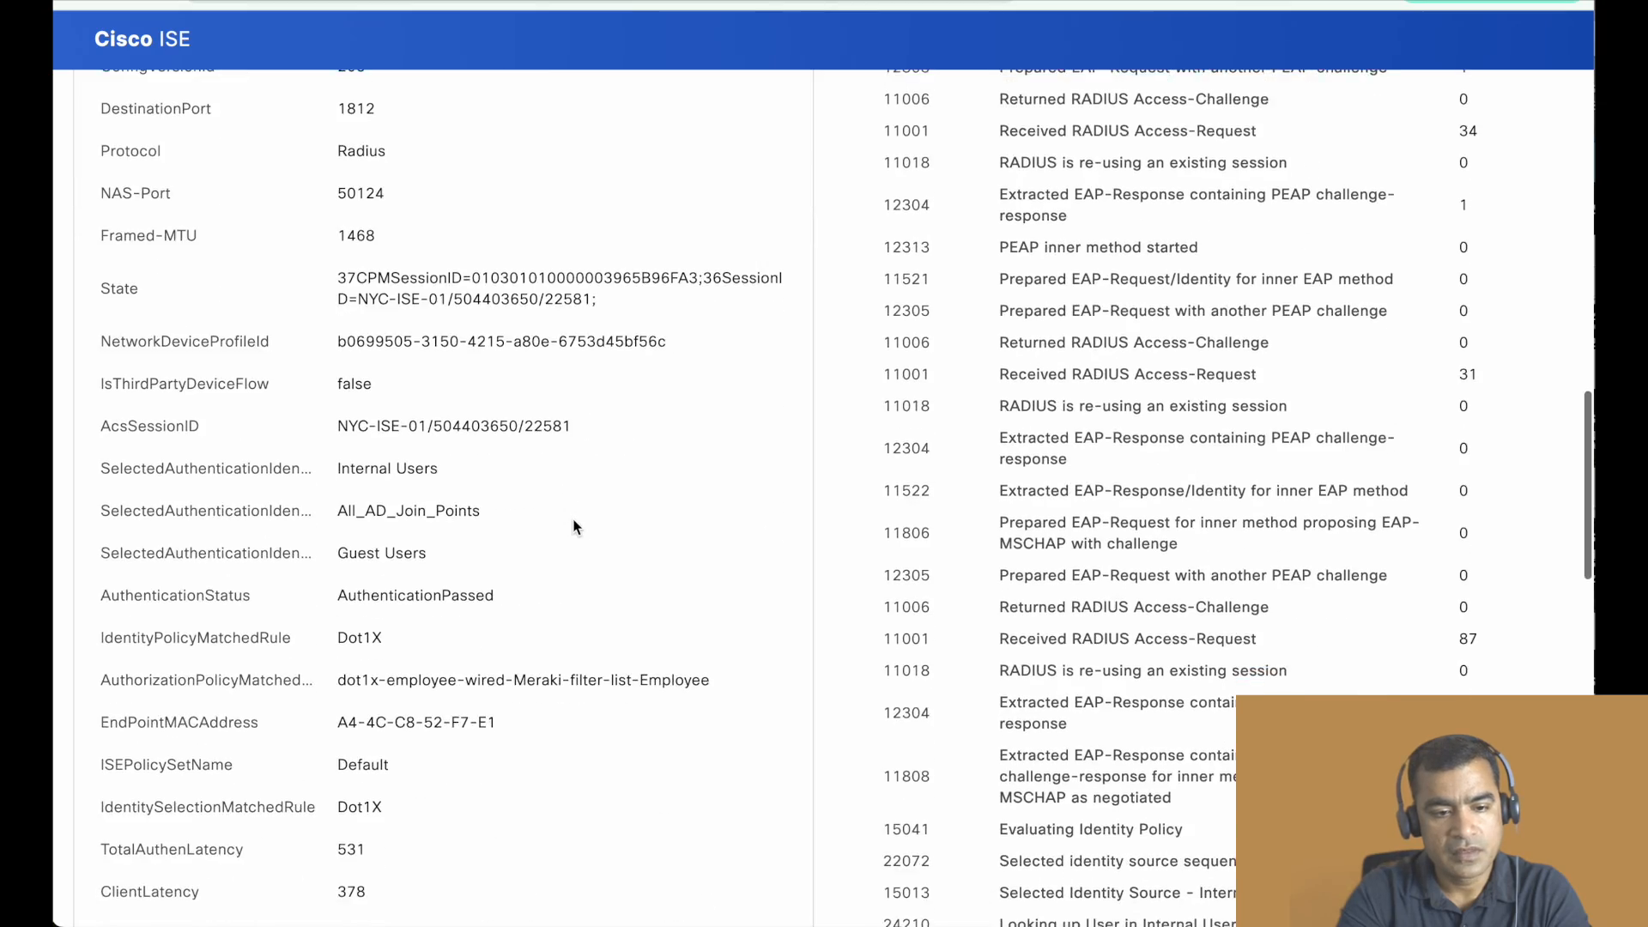
{"action": "scroll", "coordinate": [573, 527], "scroll_direction": "down", "scroll_amount": 6}
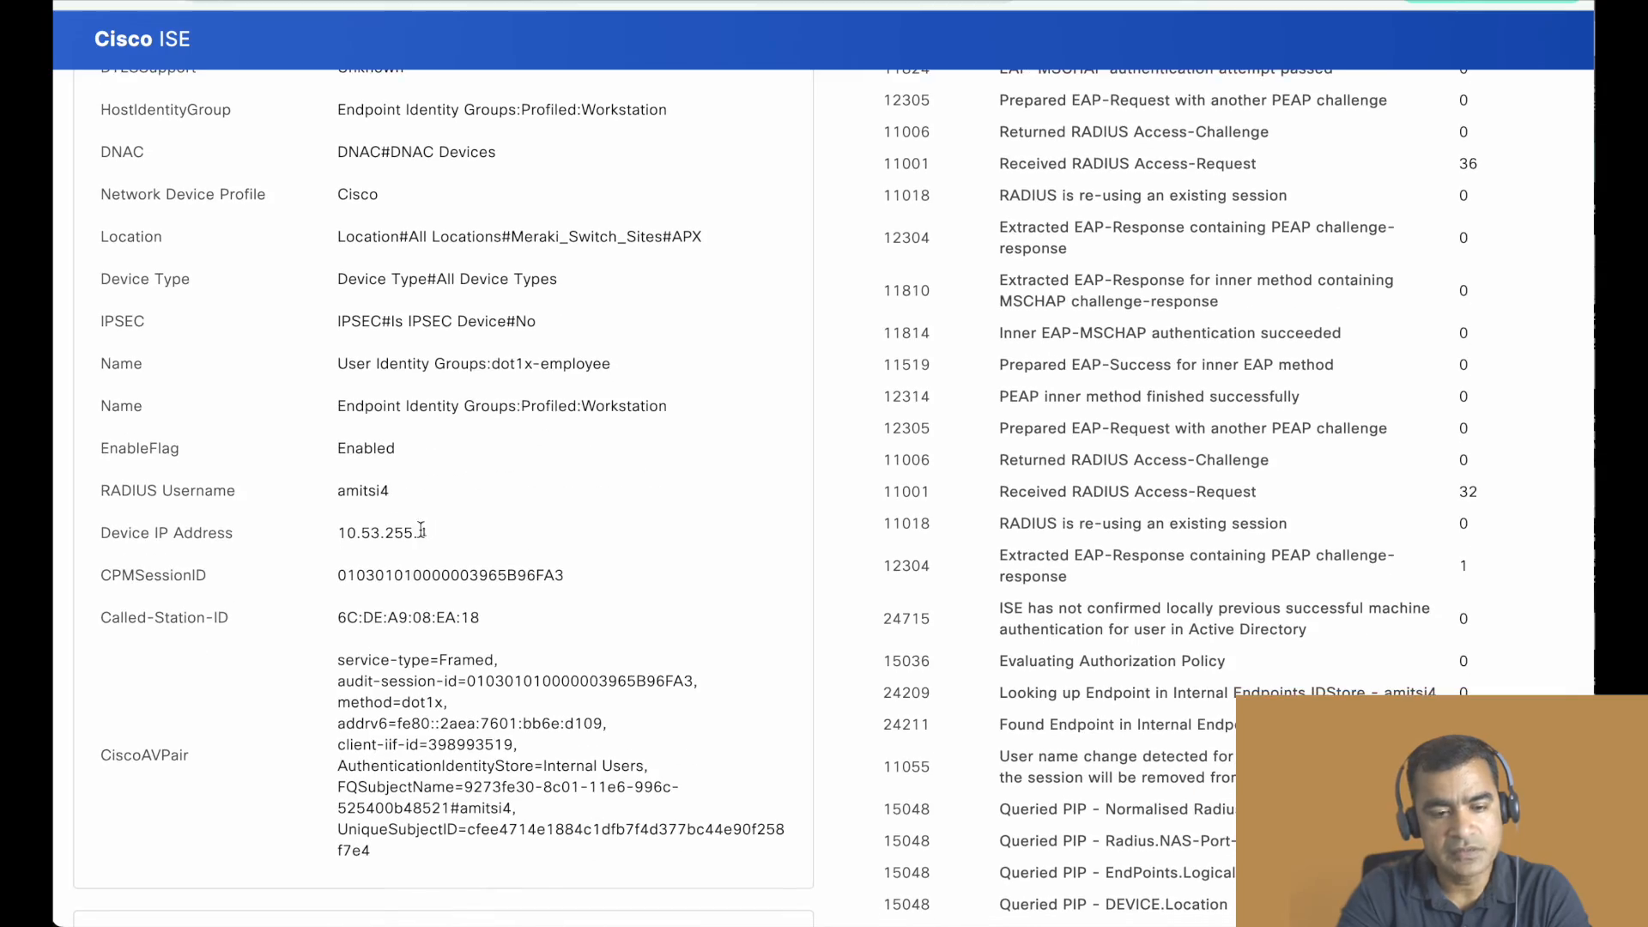
{"action": "left_click_drag", "start_coordinate": [430, 532], "coordinate": [331, 549]}
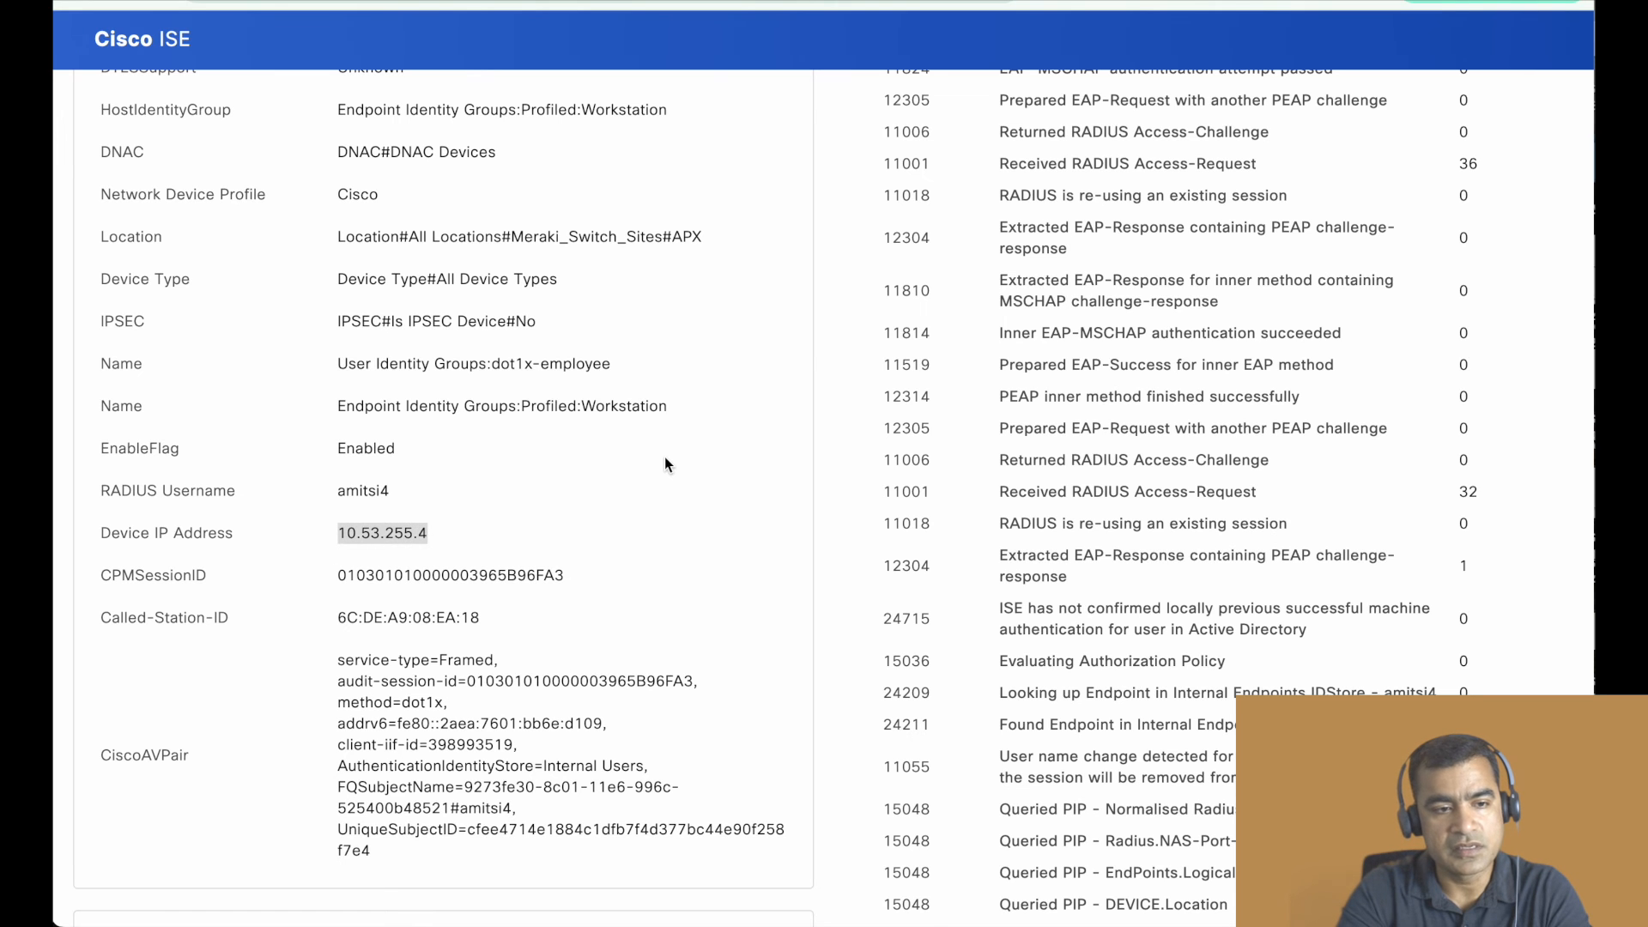
{"action": "scroll", "coordinate": [664, 456], "scroll_direction": "down", "scroll_amount": 2}
{"action": "left_click_drag", "start_coordinate": [332, 464], "coordinate": [646, 654]}
{"action": "scroll", "coordinate": [646, 653], "scroll_direction": "down", "scroll_amount": 4}
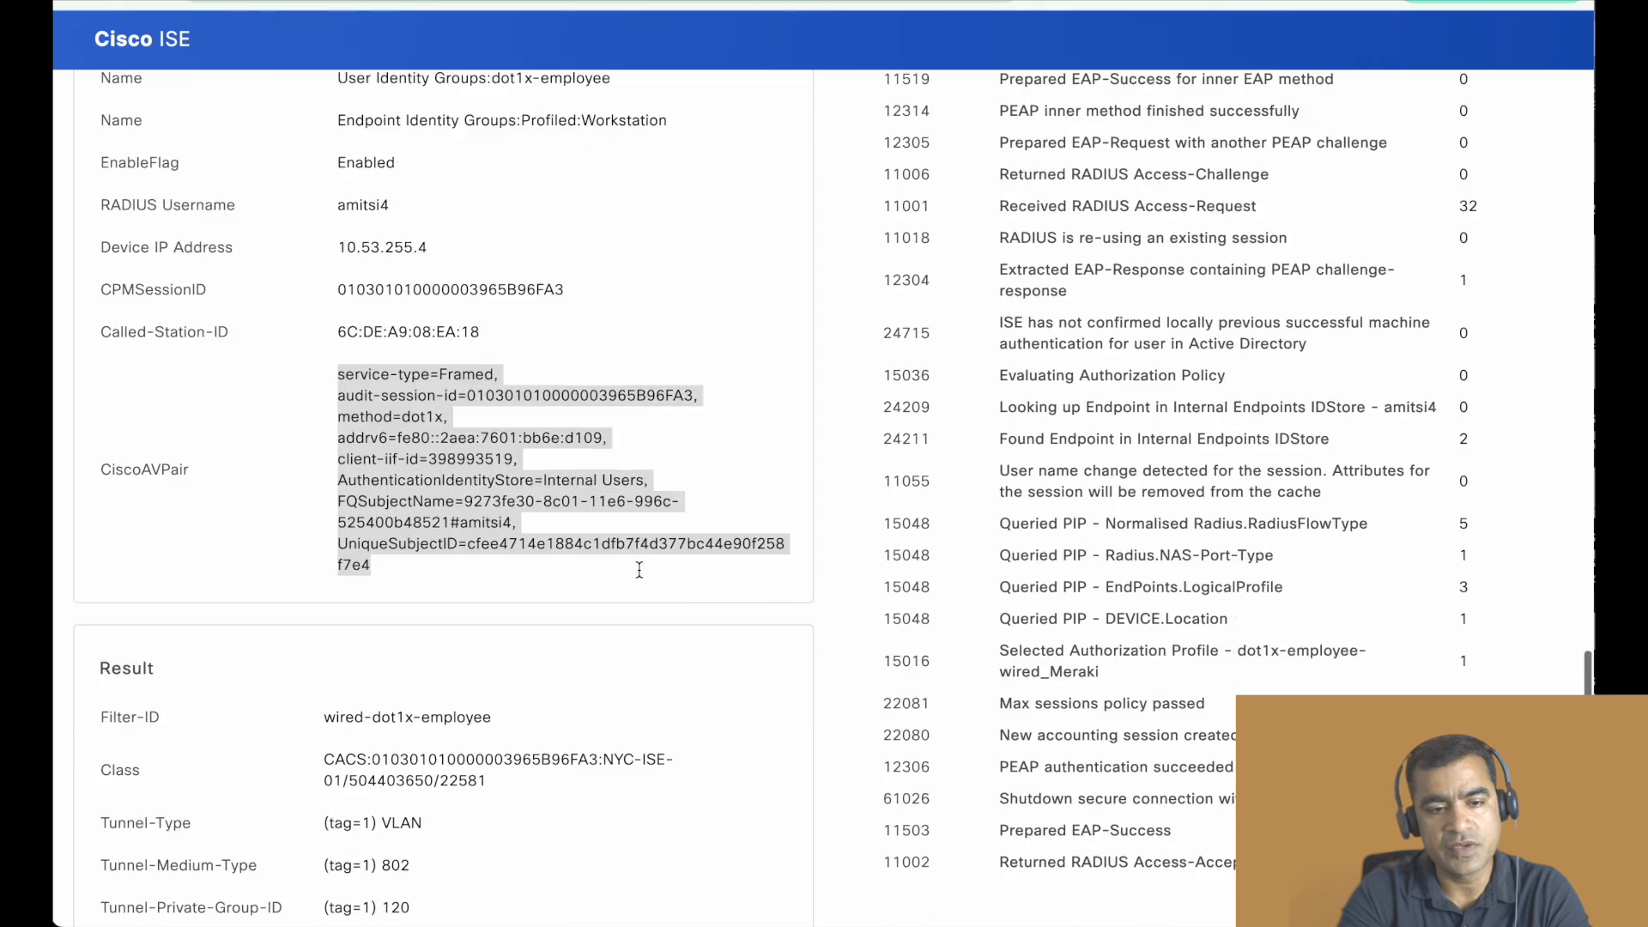
- Check the Tunnel-Private-Group-ID and the security group tag in the report's Result section, and return to the RADIUS live logs
{"action": "left_click_drag", "start_coordinate": [427, 583], "coordinate": [360, 581]}
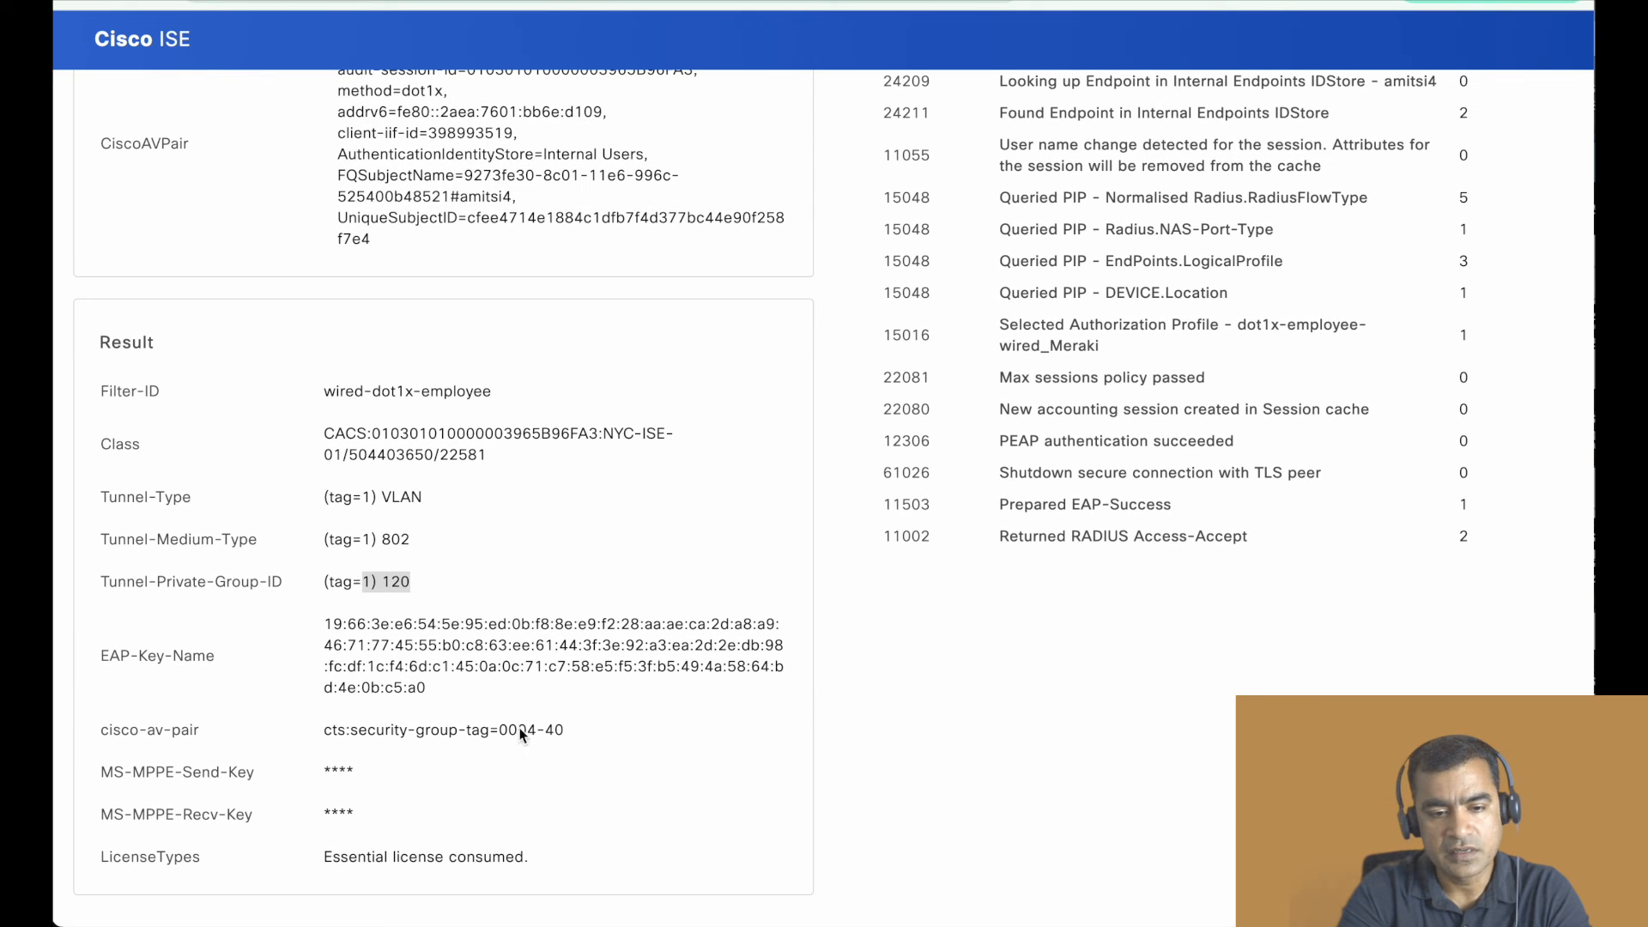
{"action": "left_click_drag", "start_coordinate": [565, 731], "coordinate": [466, 737]}
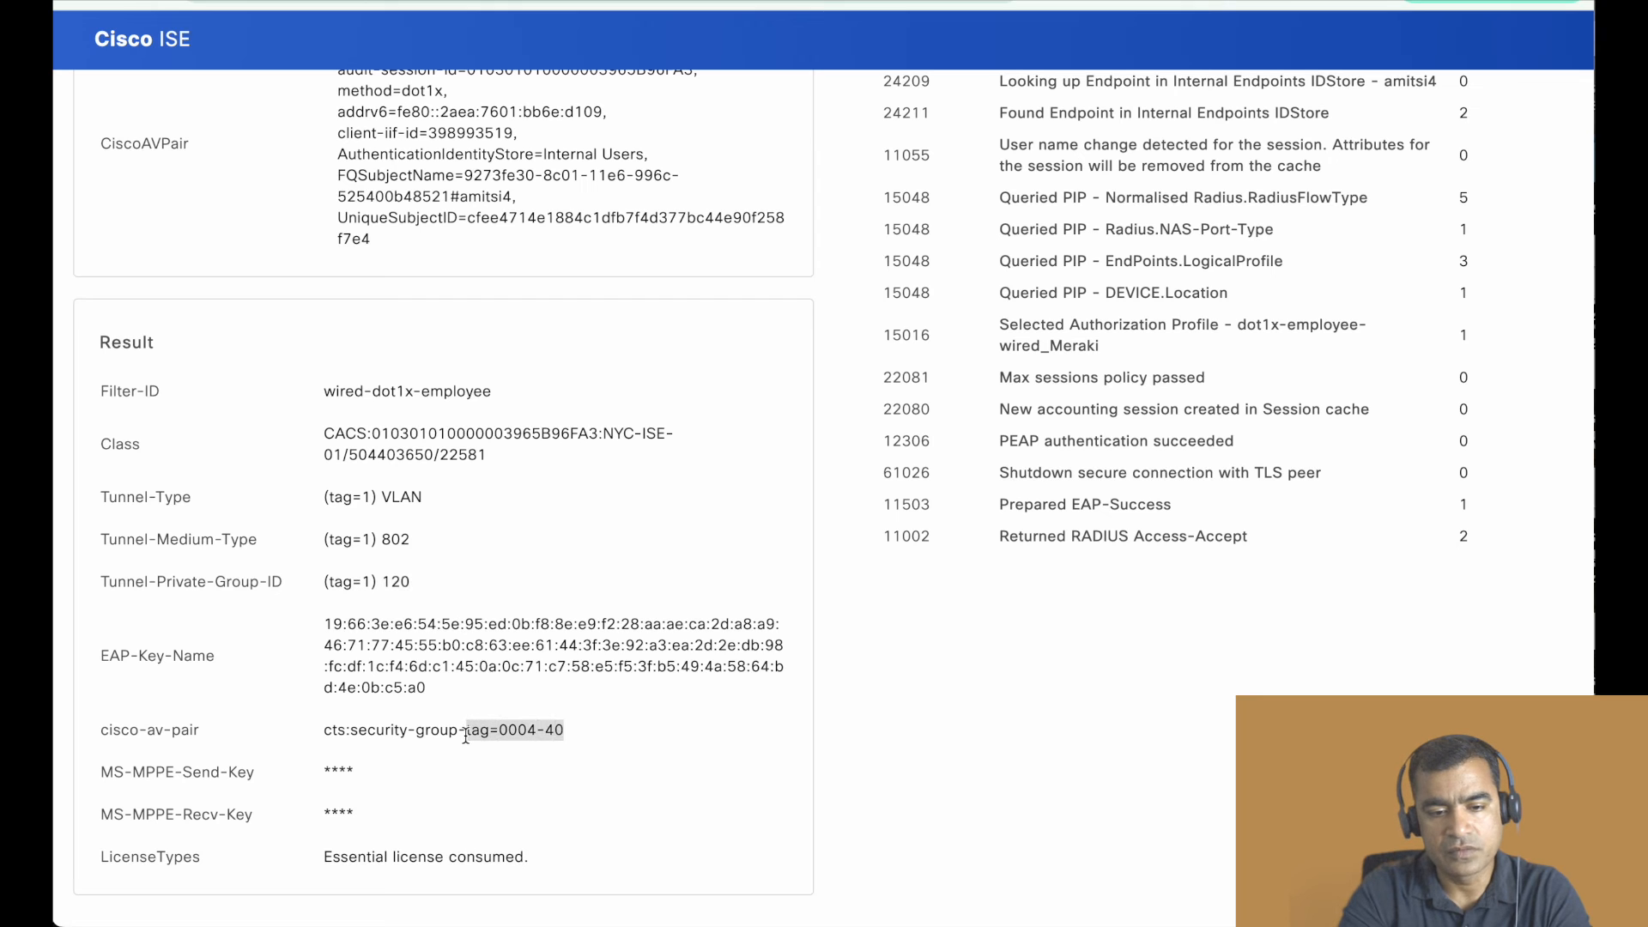
{"action": "left_click", "coordinate": [579, 736]}
{"action": "scroll", "coordinate": [762, 557], "scroll_direction": "up", "scroll_amount": 15}
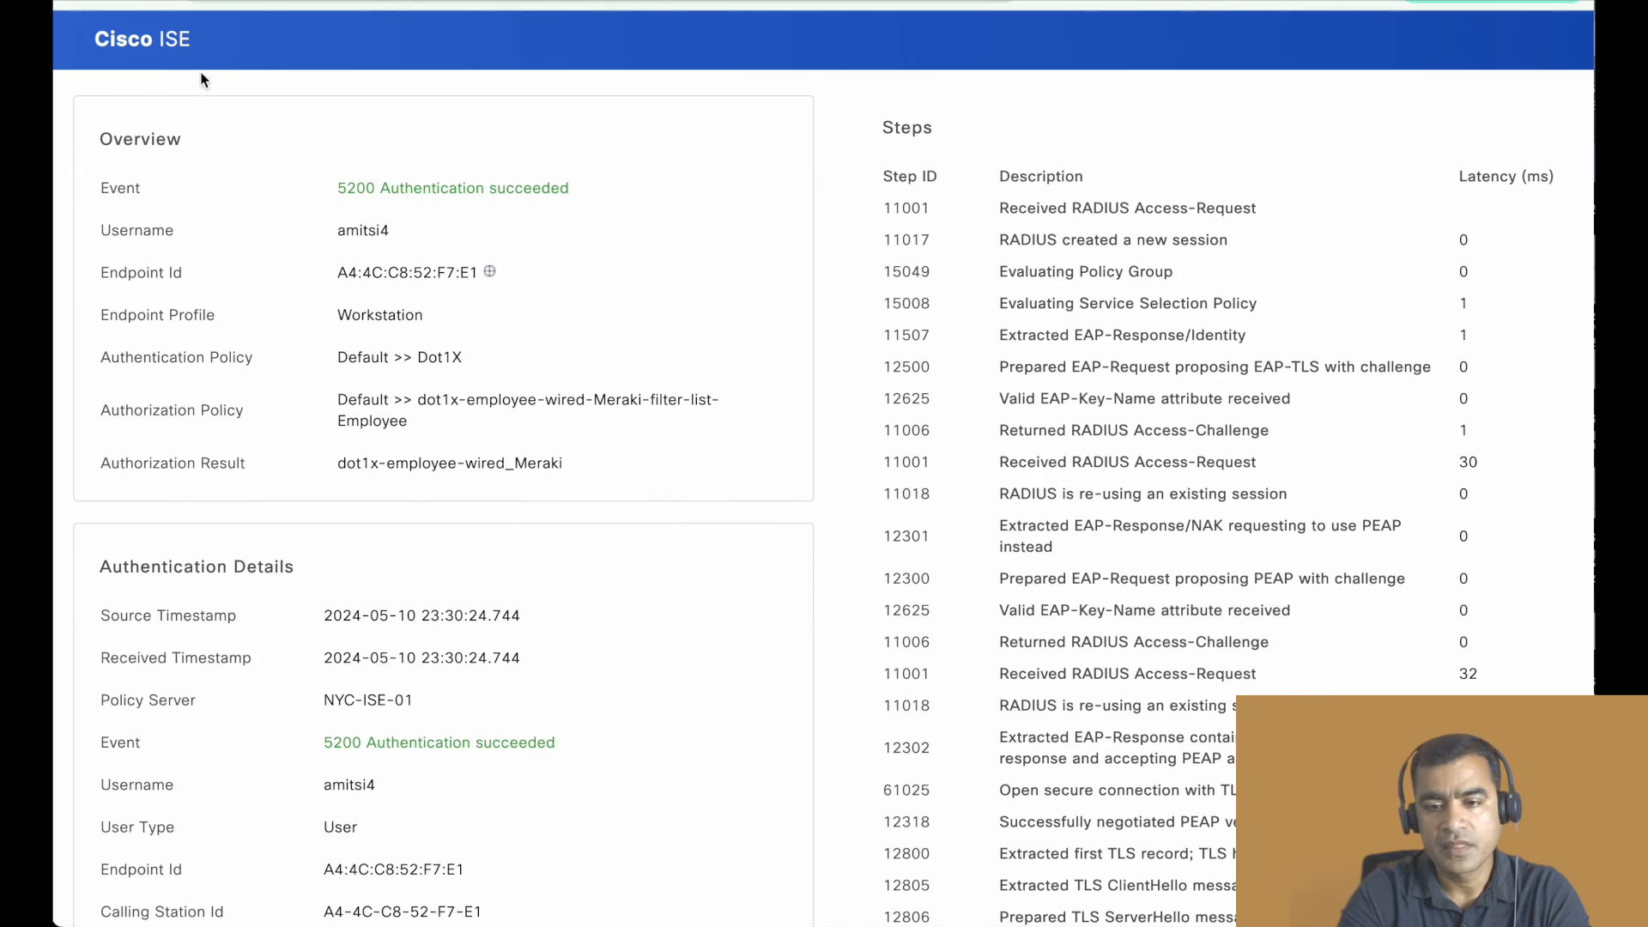
{"action": "left_click", "coordinate": [343, 2]}
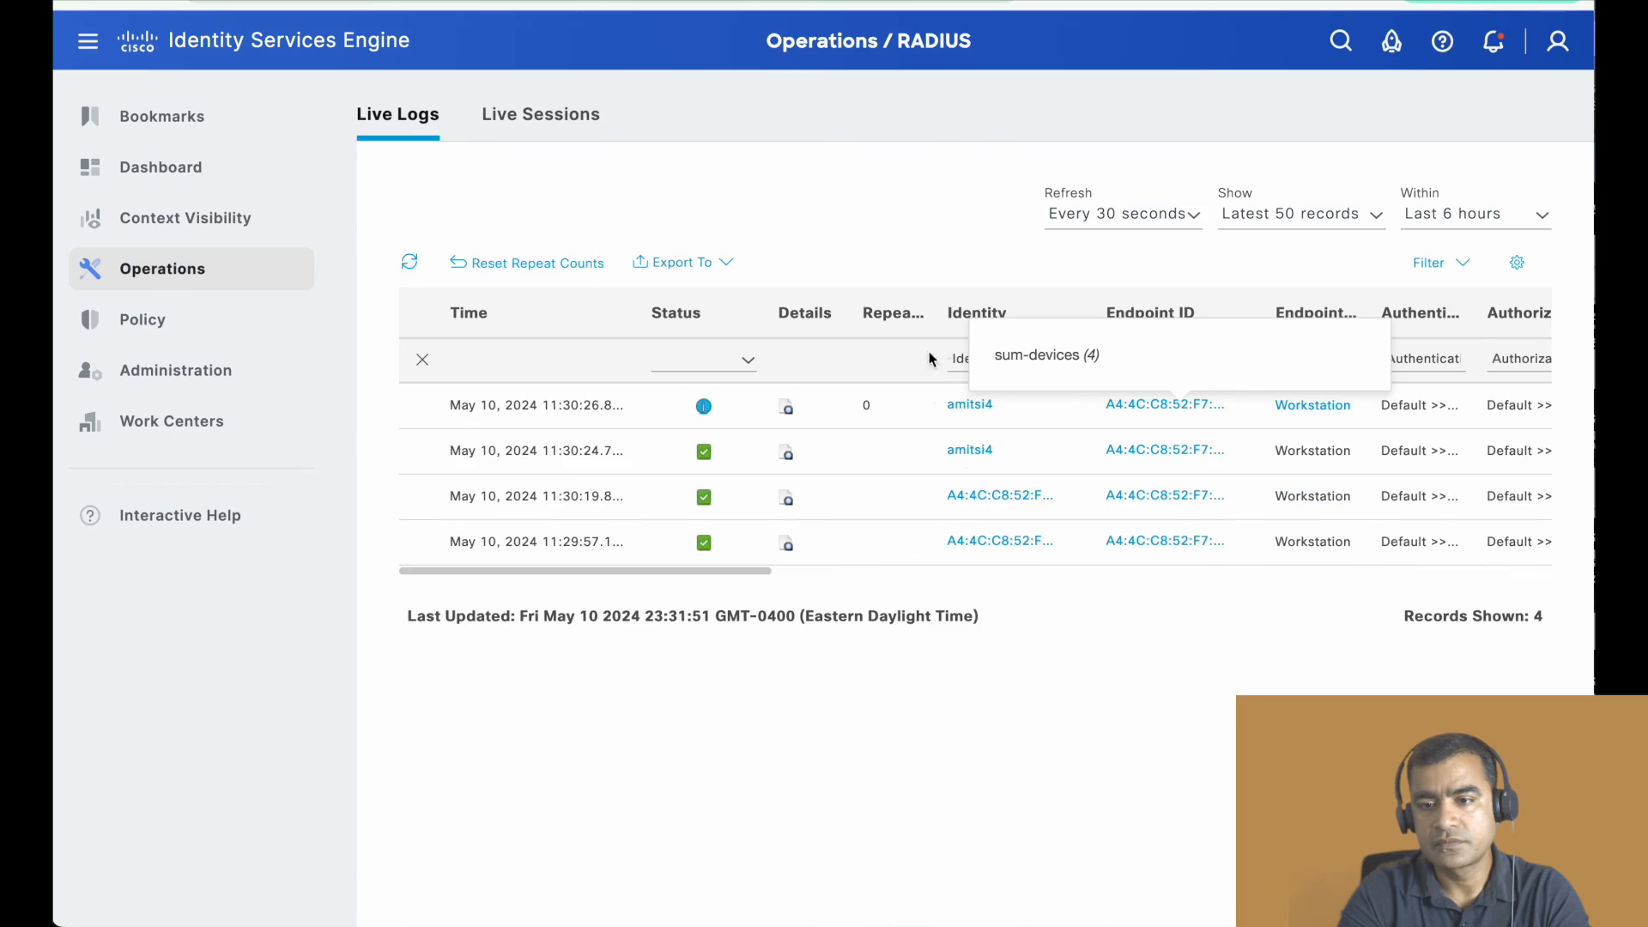
- Compare the client's live log entries across the authorization, IP address, network device and identity group columns, back to the entry times
{"action": "scroll", "coordinate": [1072, 477], "scroll_direction": "right", "scroll_amount": 8}
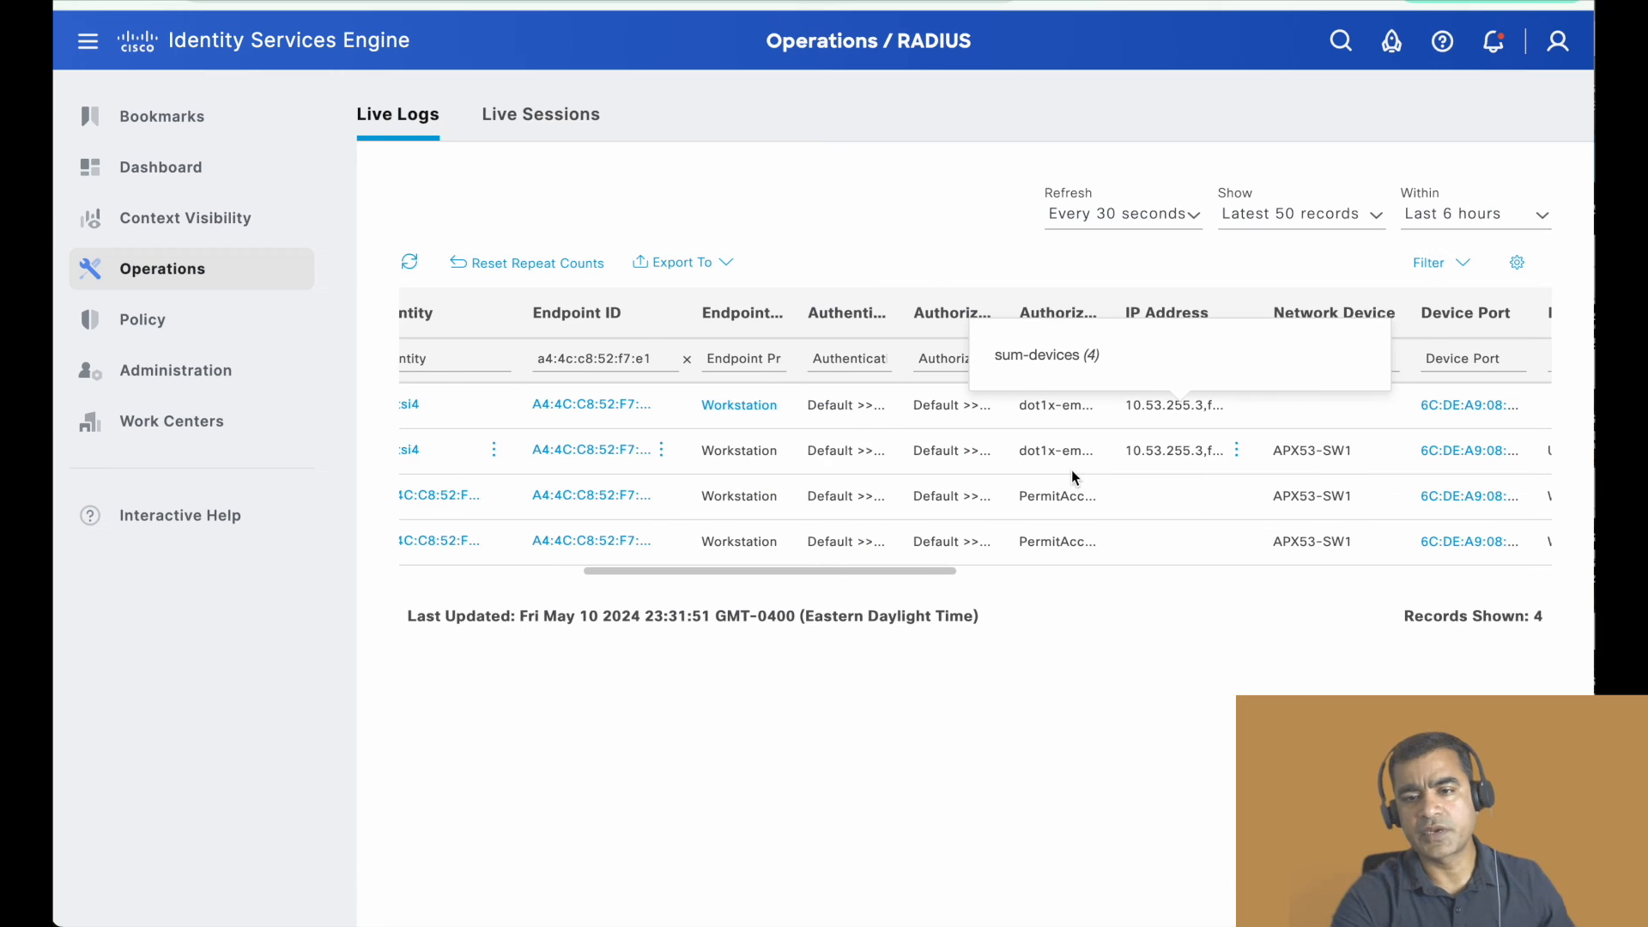
{"action": "scroll", "coordinate": [1072, 471], "scroll_direction": "right", "scroll_amount": 1}
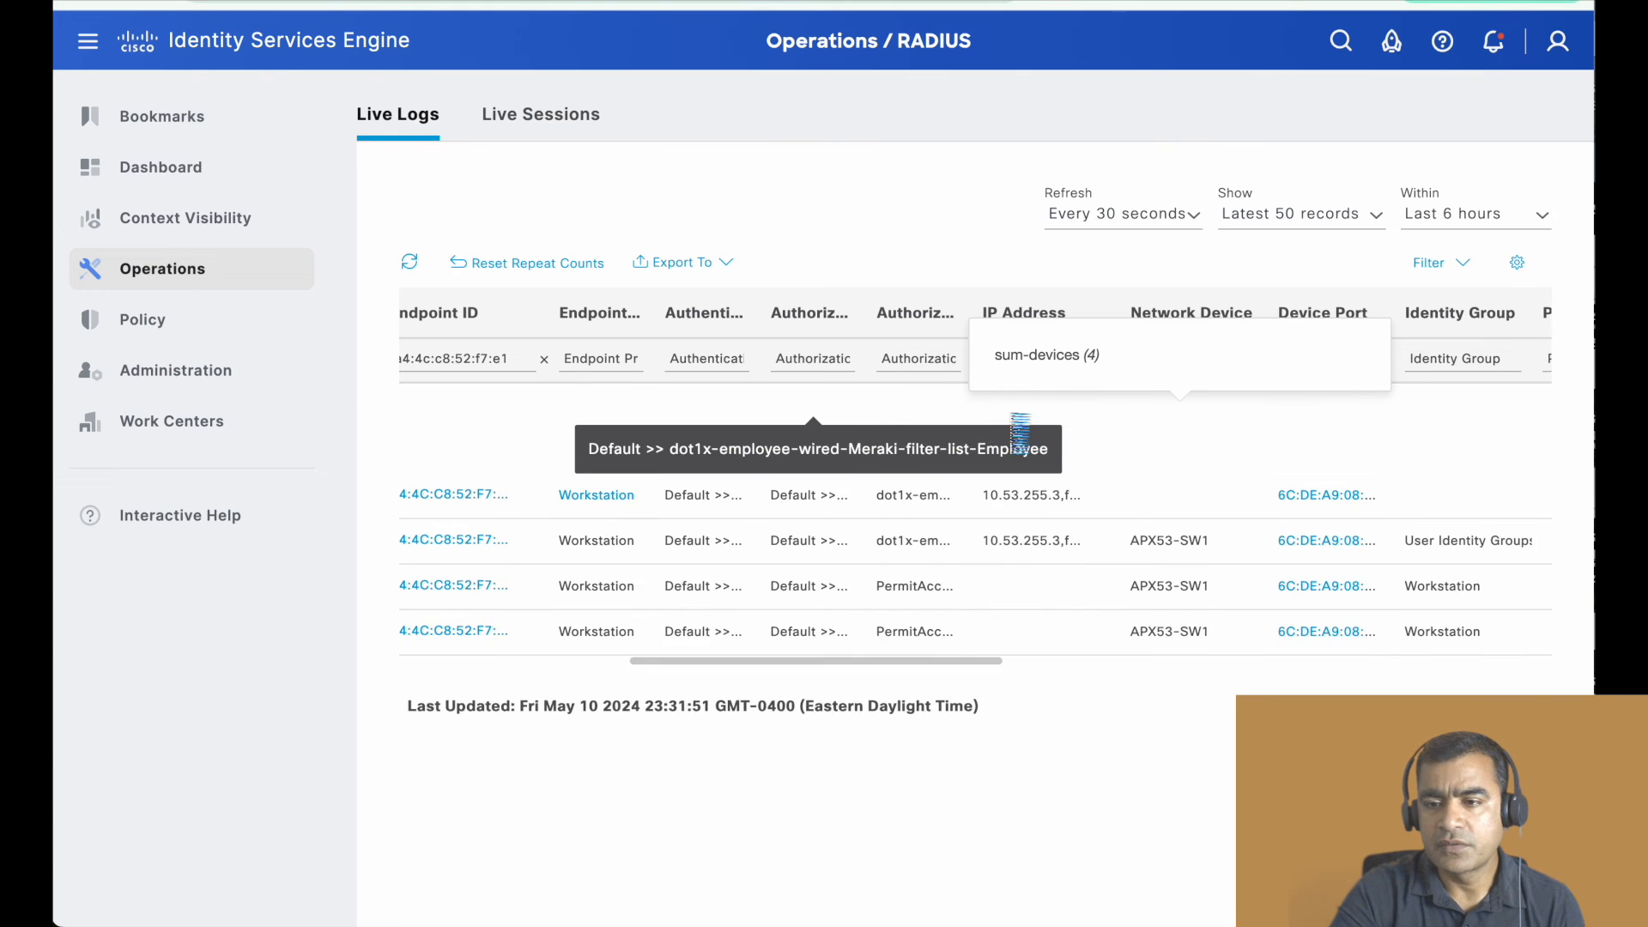
{"action": "scroll", "coordinate": [1034, 440], "scroll_direction": "right", "scroll_amount": 3}
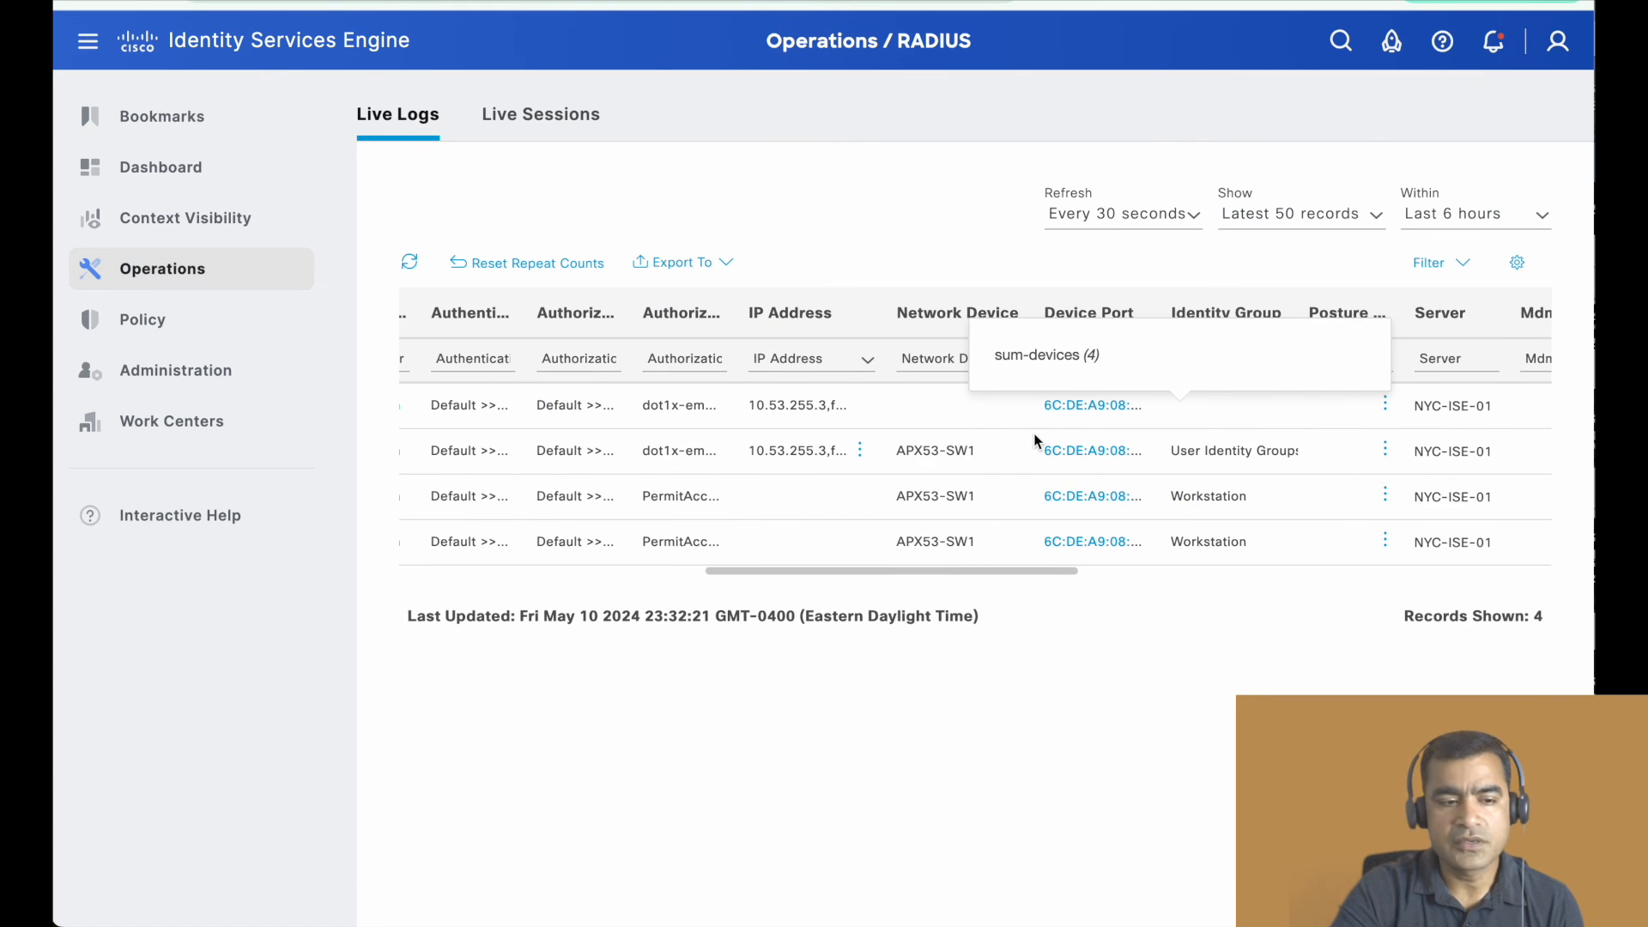
{"action": "scroll", "coordinate": [1034, 440], "scroll_direction": "left", "scroll_amount": 10}
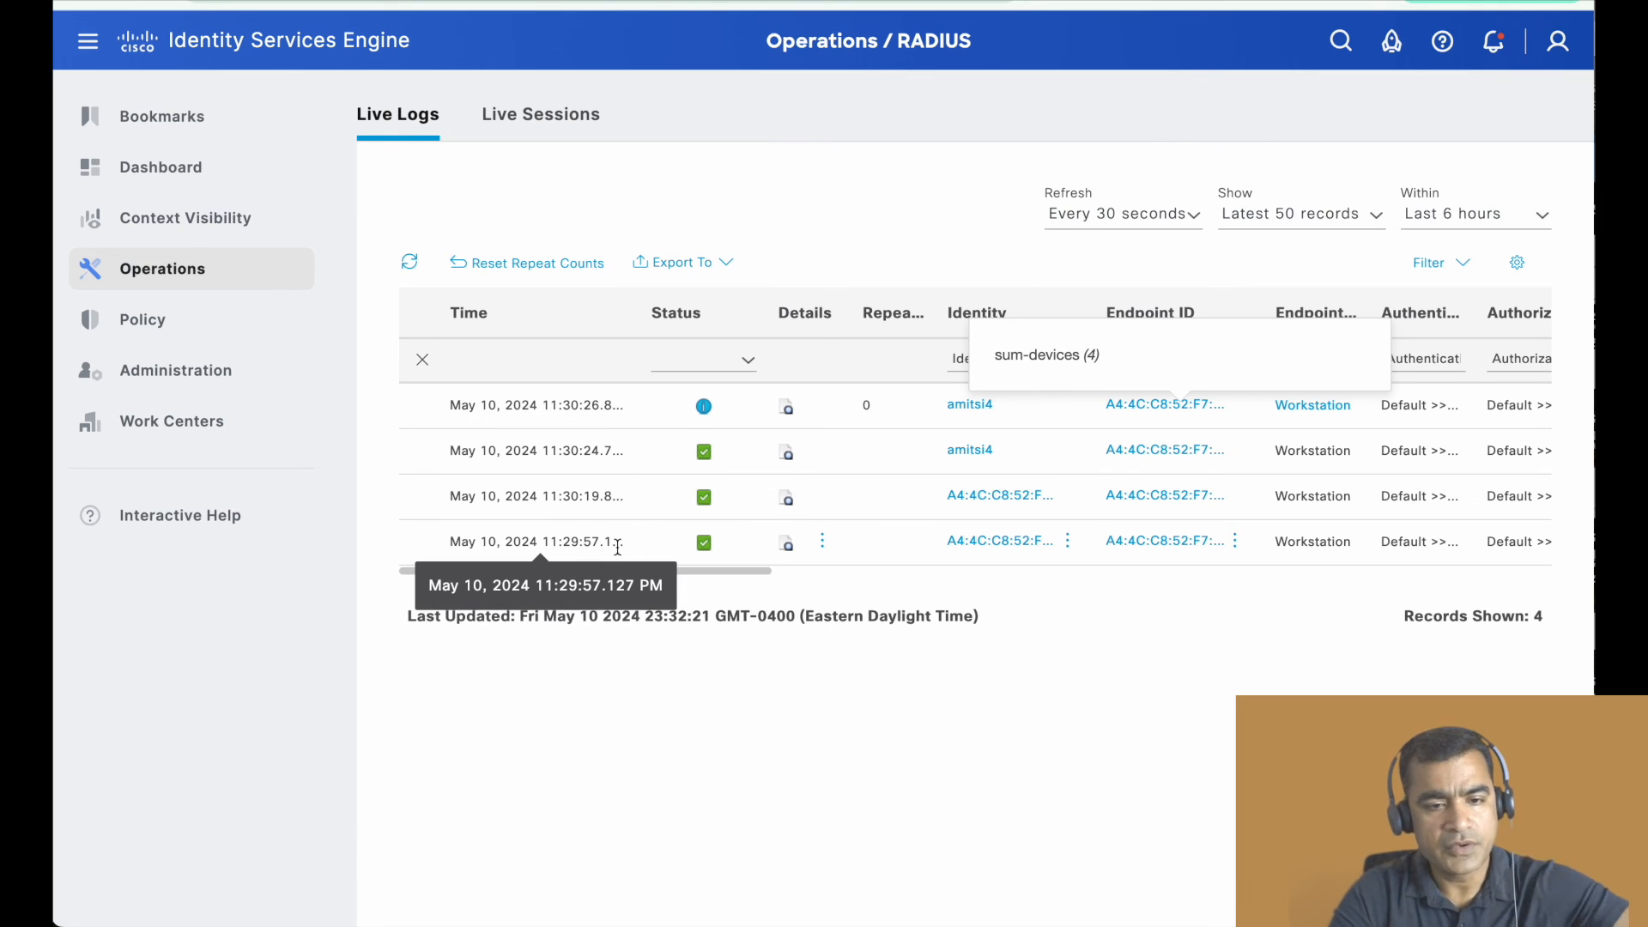
{"action": "key", "text": "ctrl+Up"}
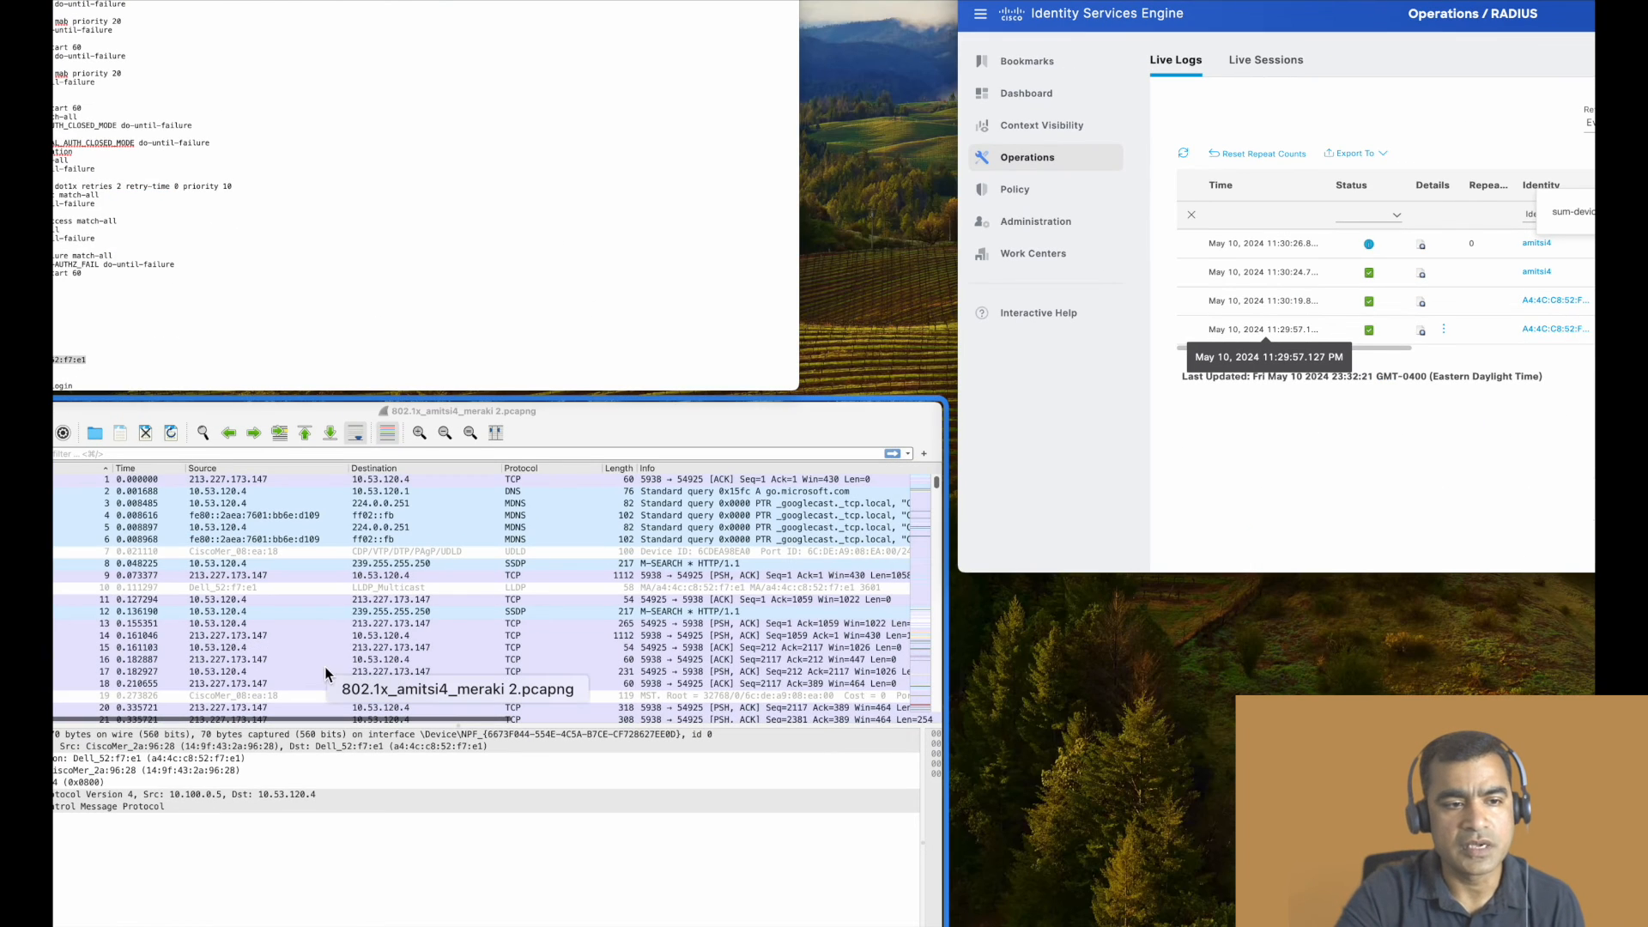
{"action": "left_click", "coordinate": [440, 359]}
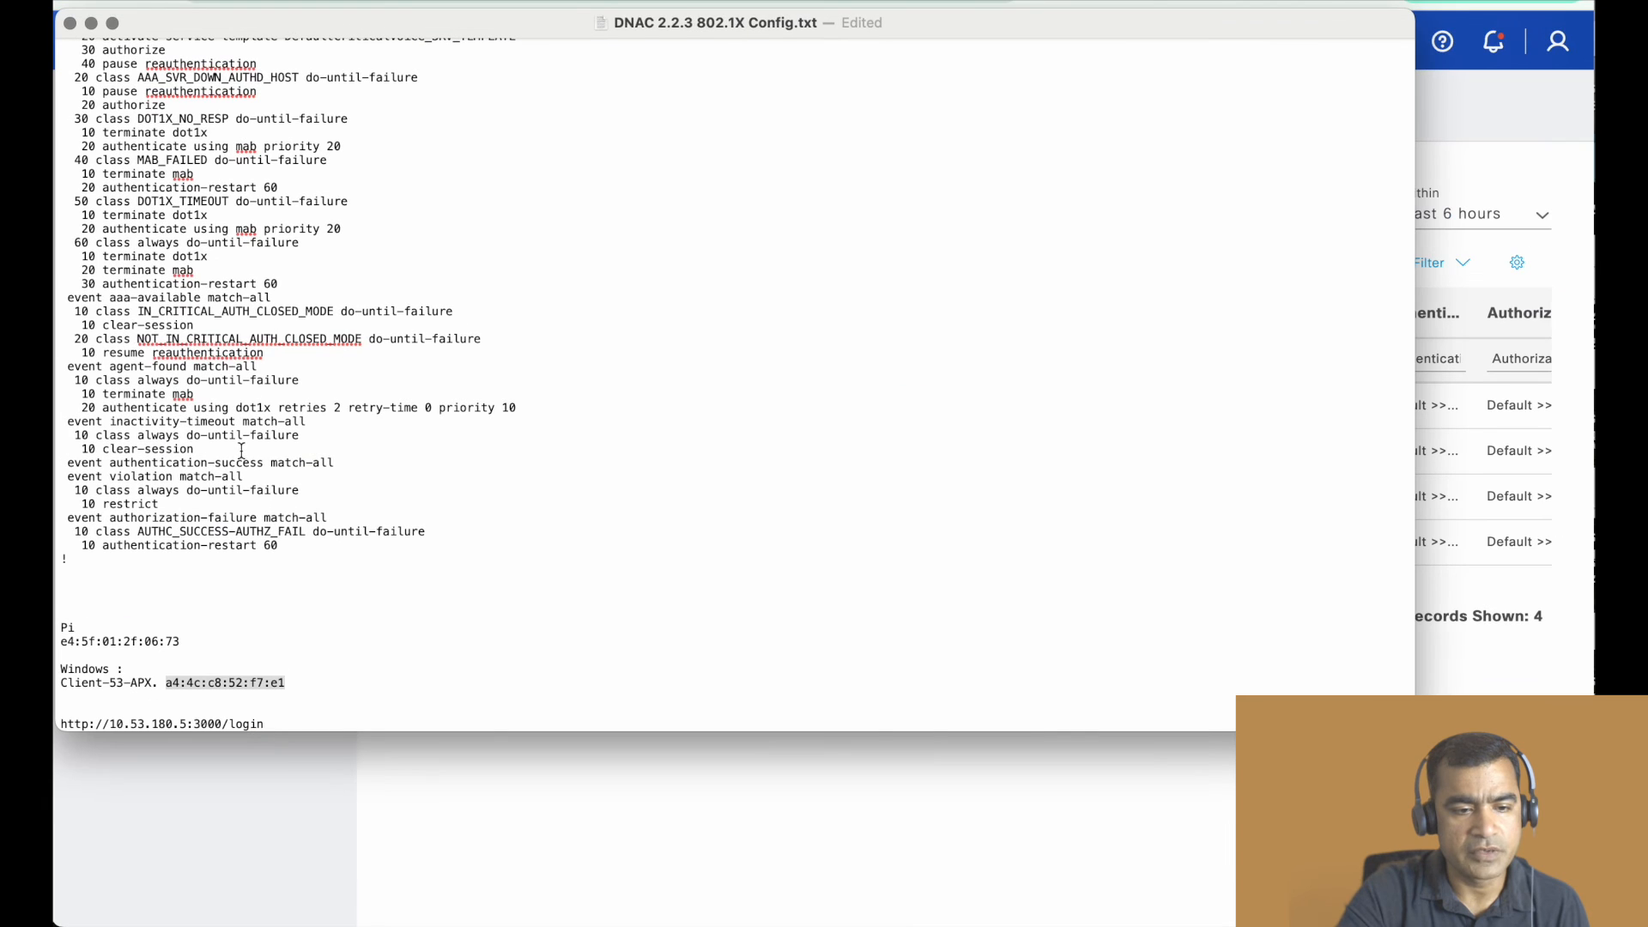
{"action": "left_click_drag", "start_coordinate": [266, 726], "coordinate": [56, 725]}
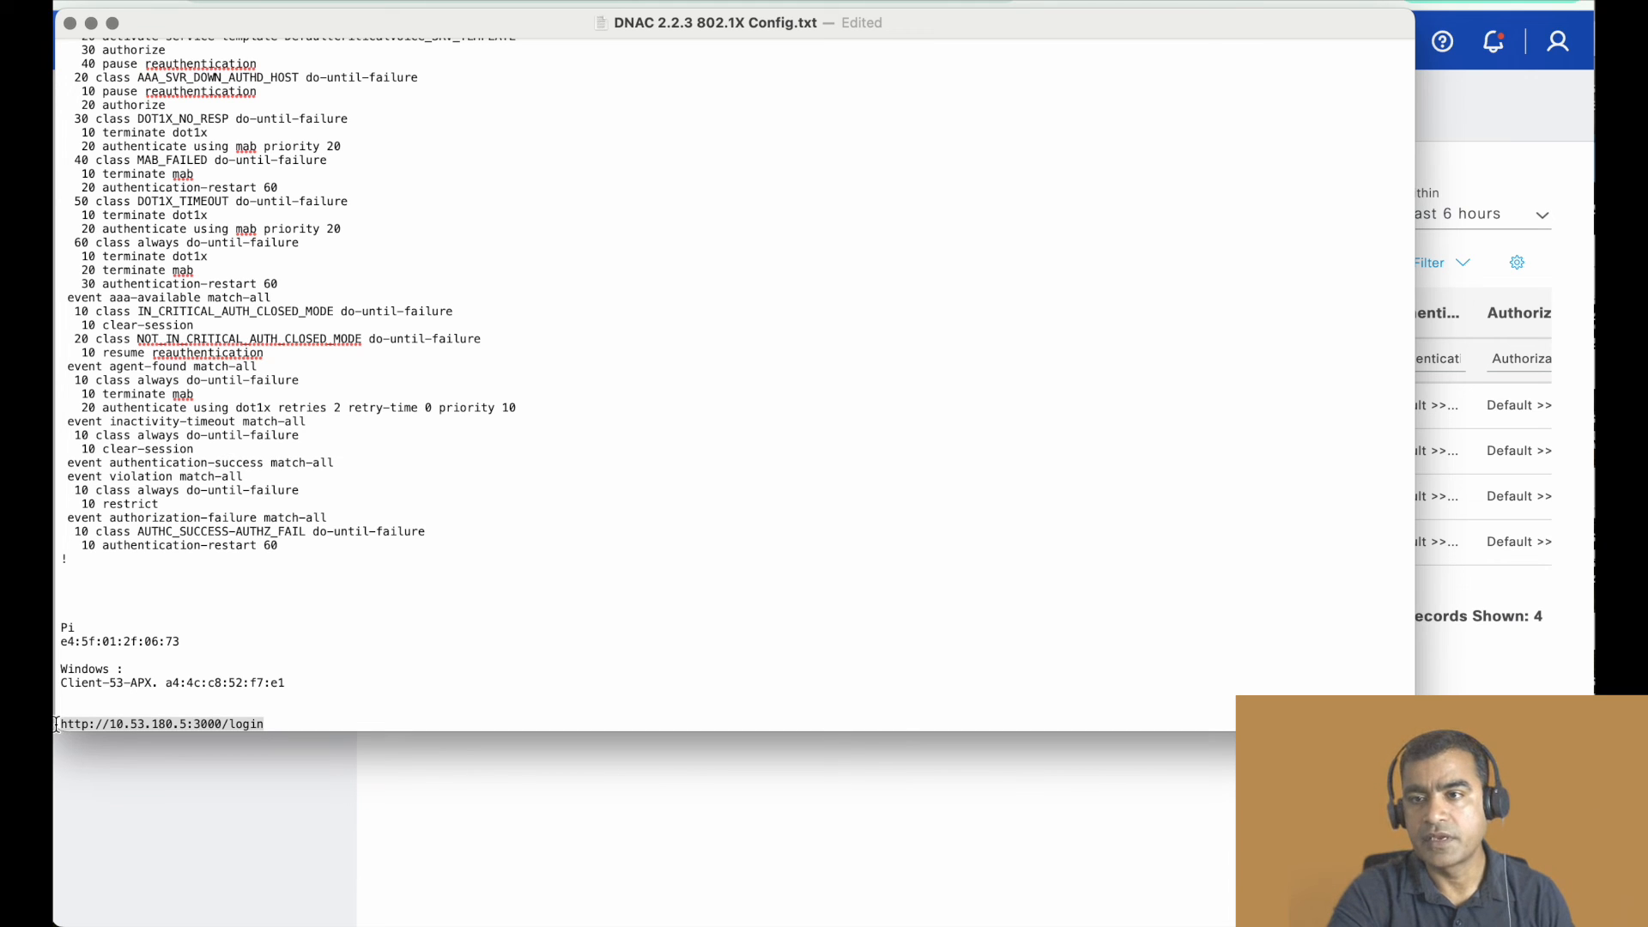
{"action": "left_click", "coordinate": [1524, 139]}
{"action": "key", "text": "ctrl+t"}
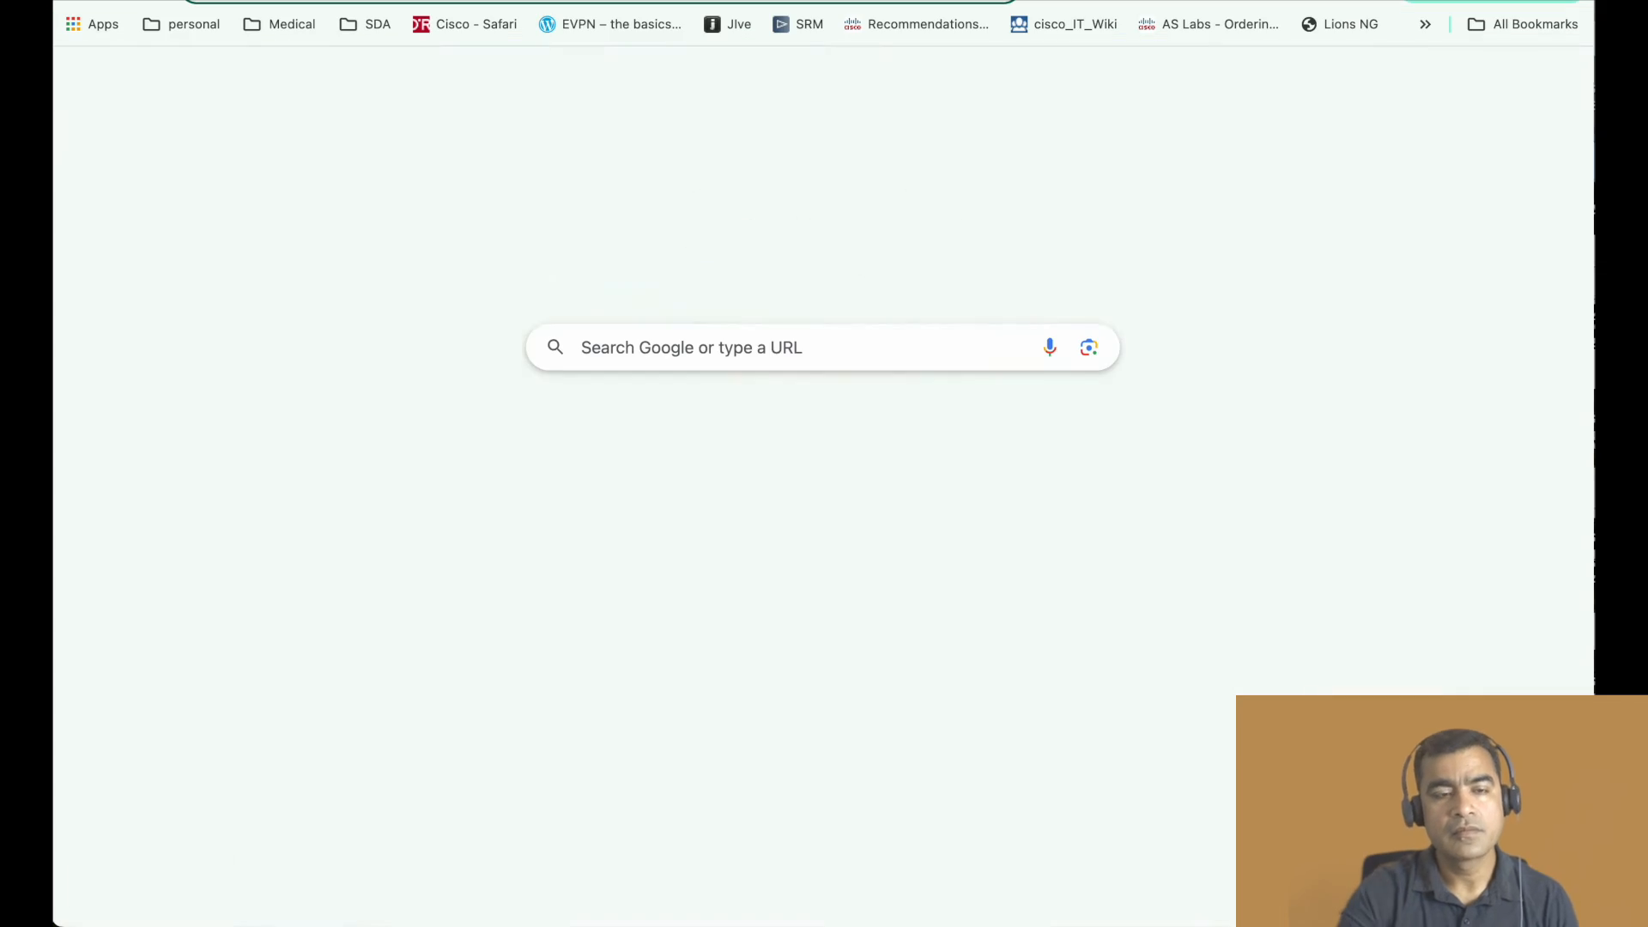
{"action": "key", "text": "Return"}
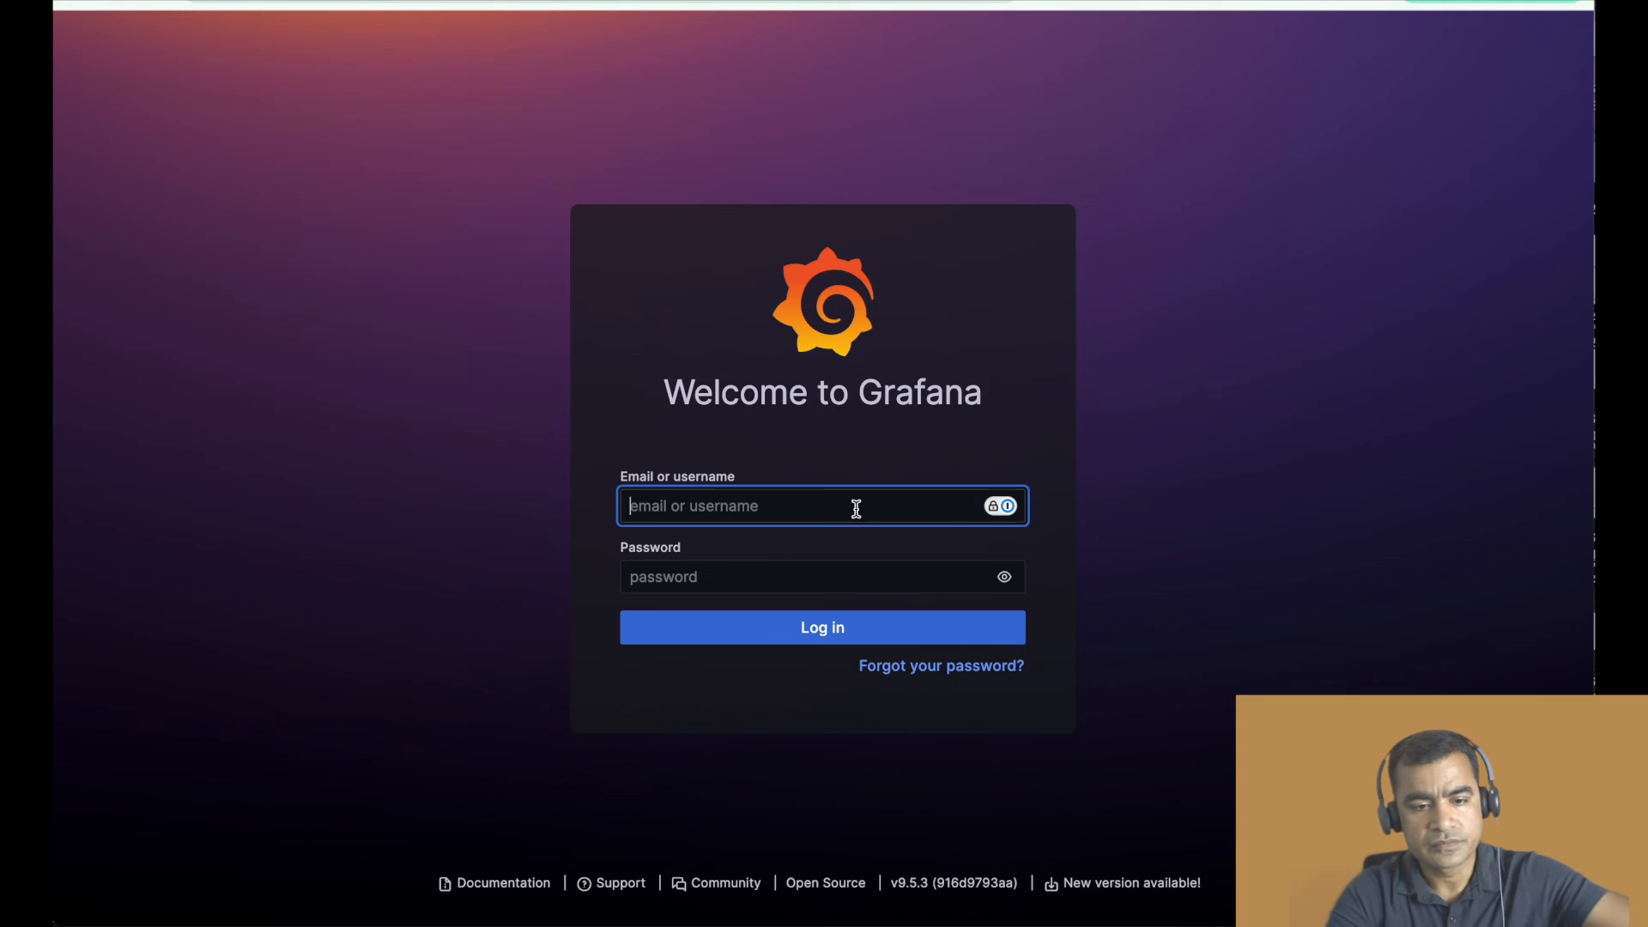
- Switch to the terminal window and get an empty local command prompt ready
{"action": "key", "text": "ctrl+Up"}
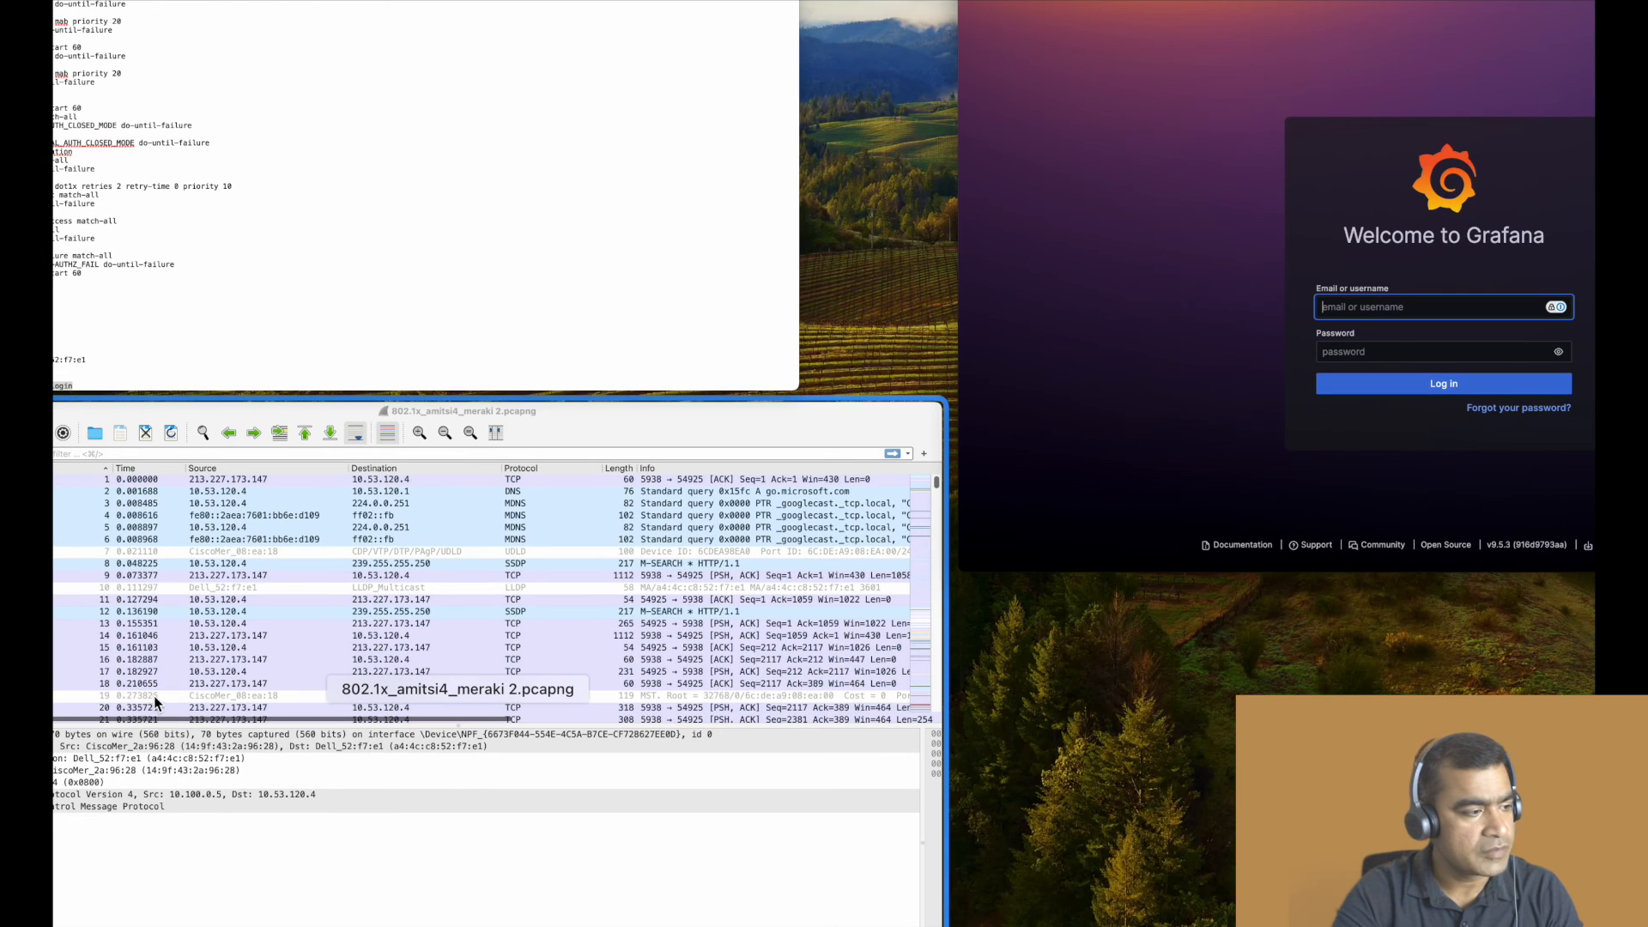
{"action": "left_click", "coordinate": [597, 312]}
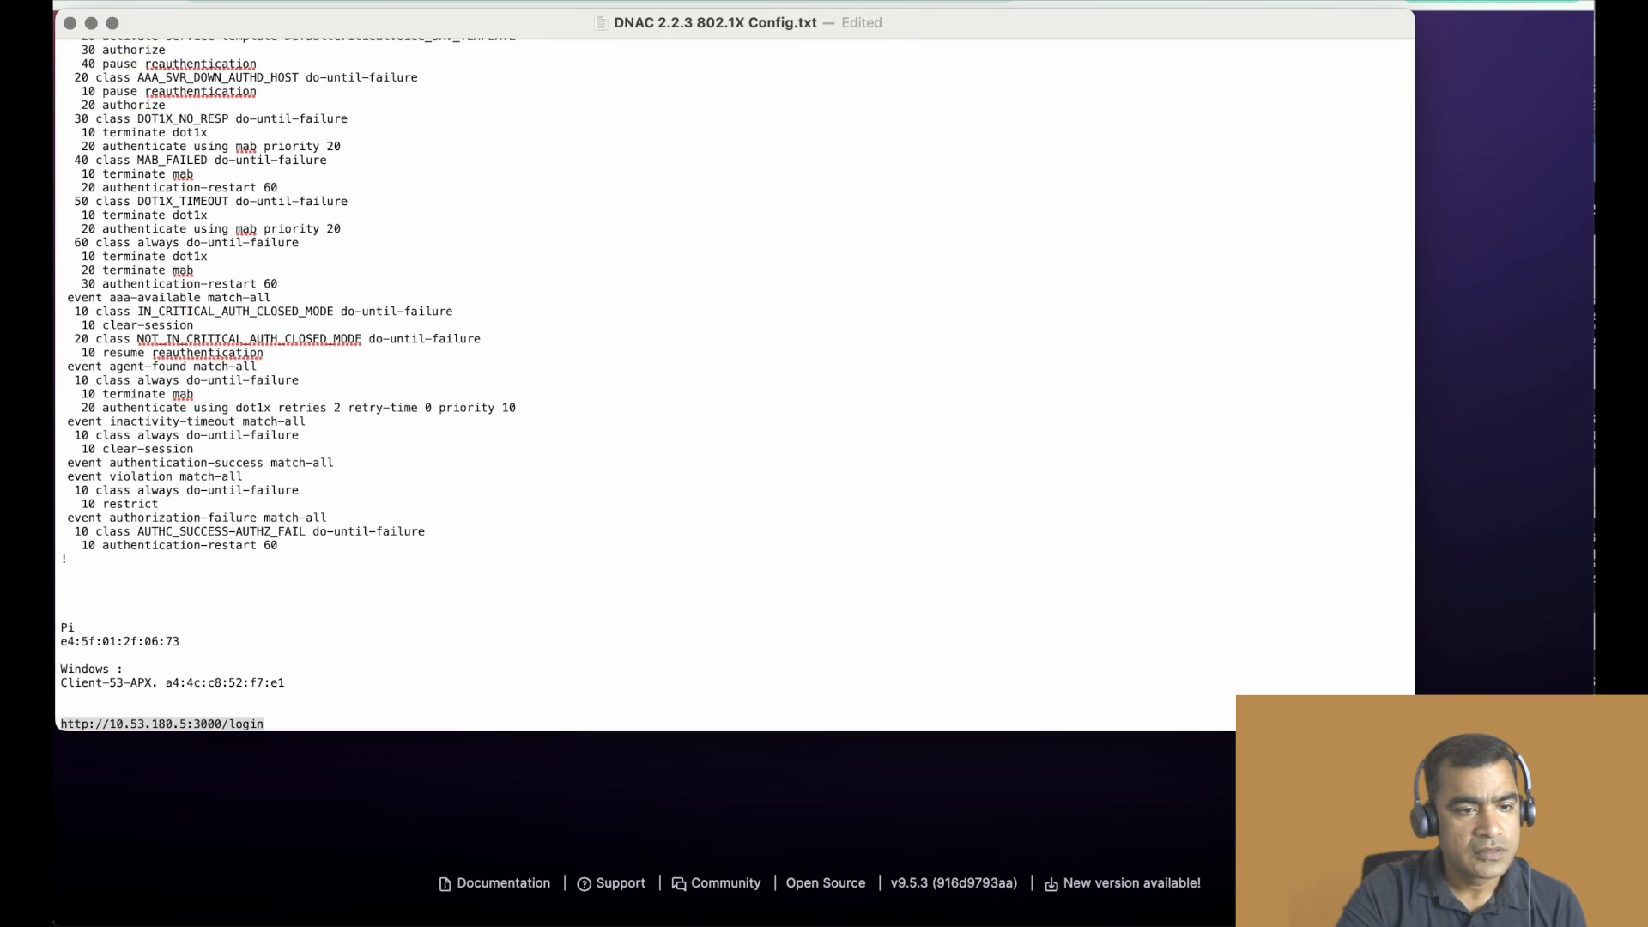
{"action": "key", "text": "super+Tab"}
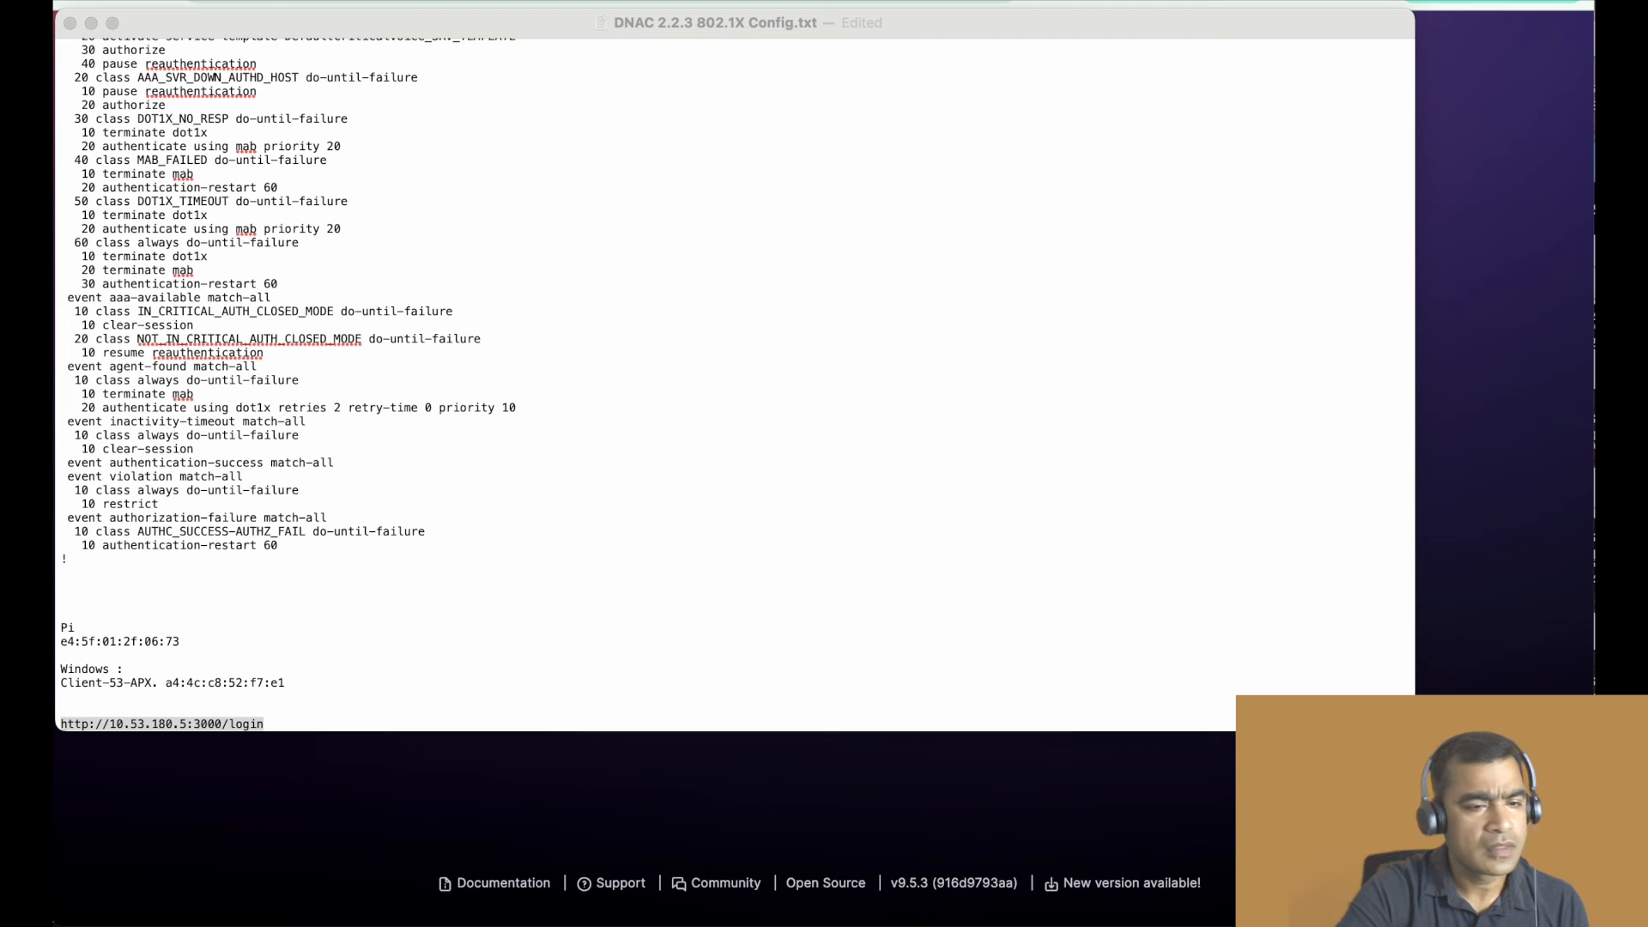
{"action": "left_click_drag", "start_coordinate": [469, 377], "coordinate": [328, 36]}
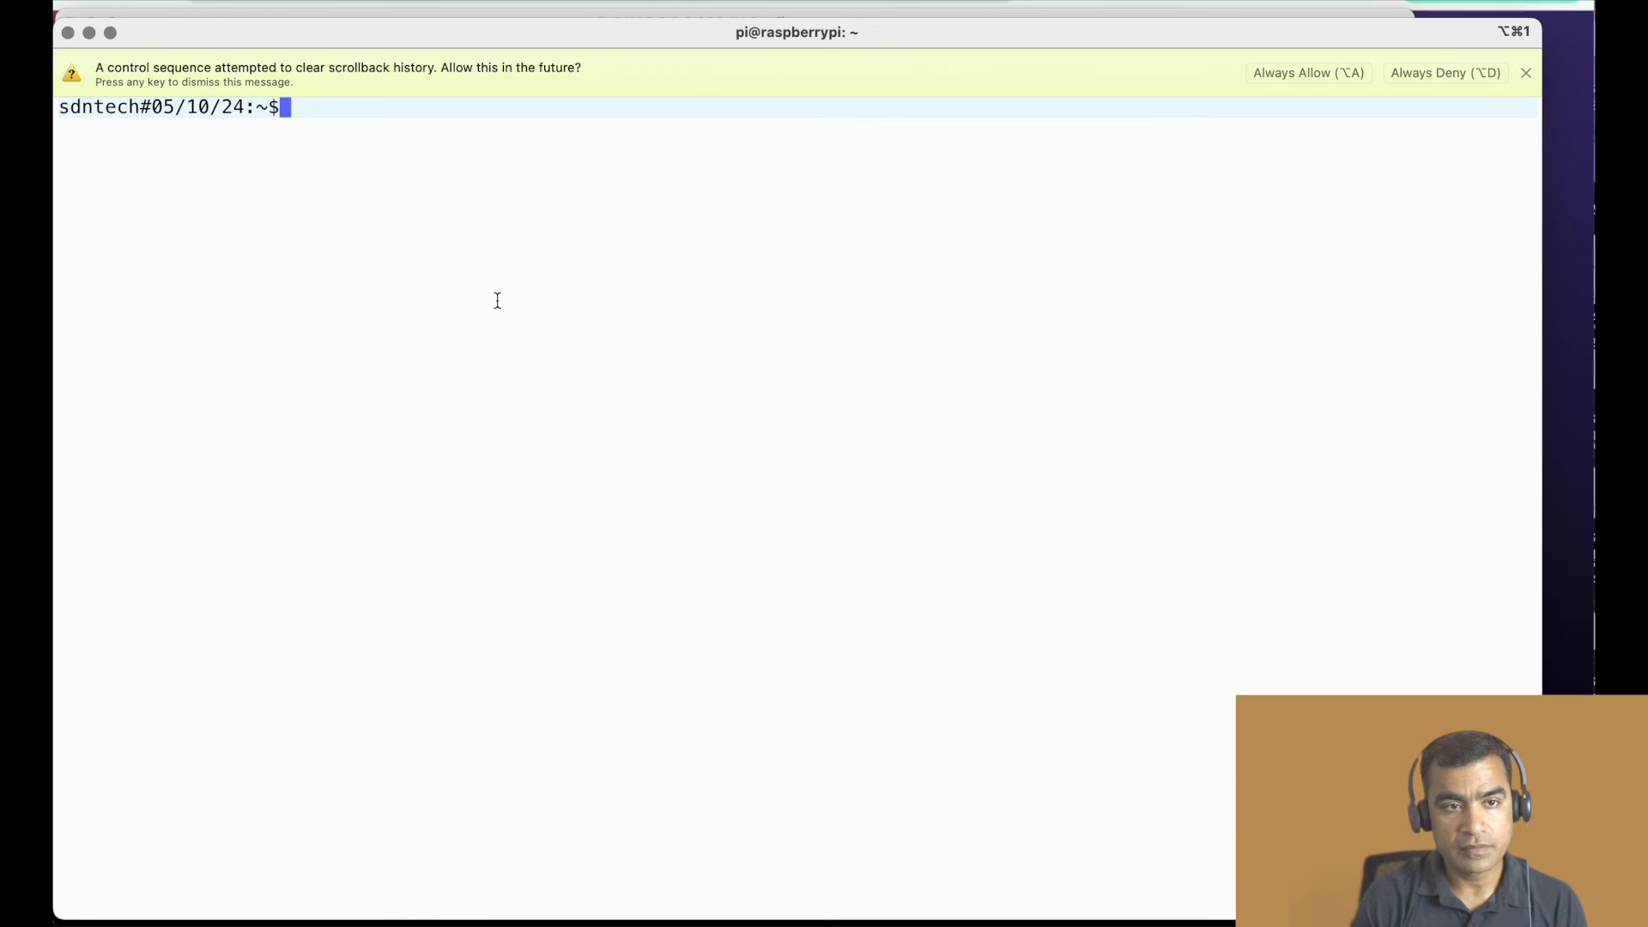
{"action": "type", "text": "ear"}
{"action": "key", "text": "BackSpace"}
{"action": "key", "text": "BackSpace"}
{"action": "key", "text": "BackSpace"}
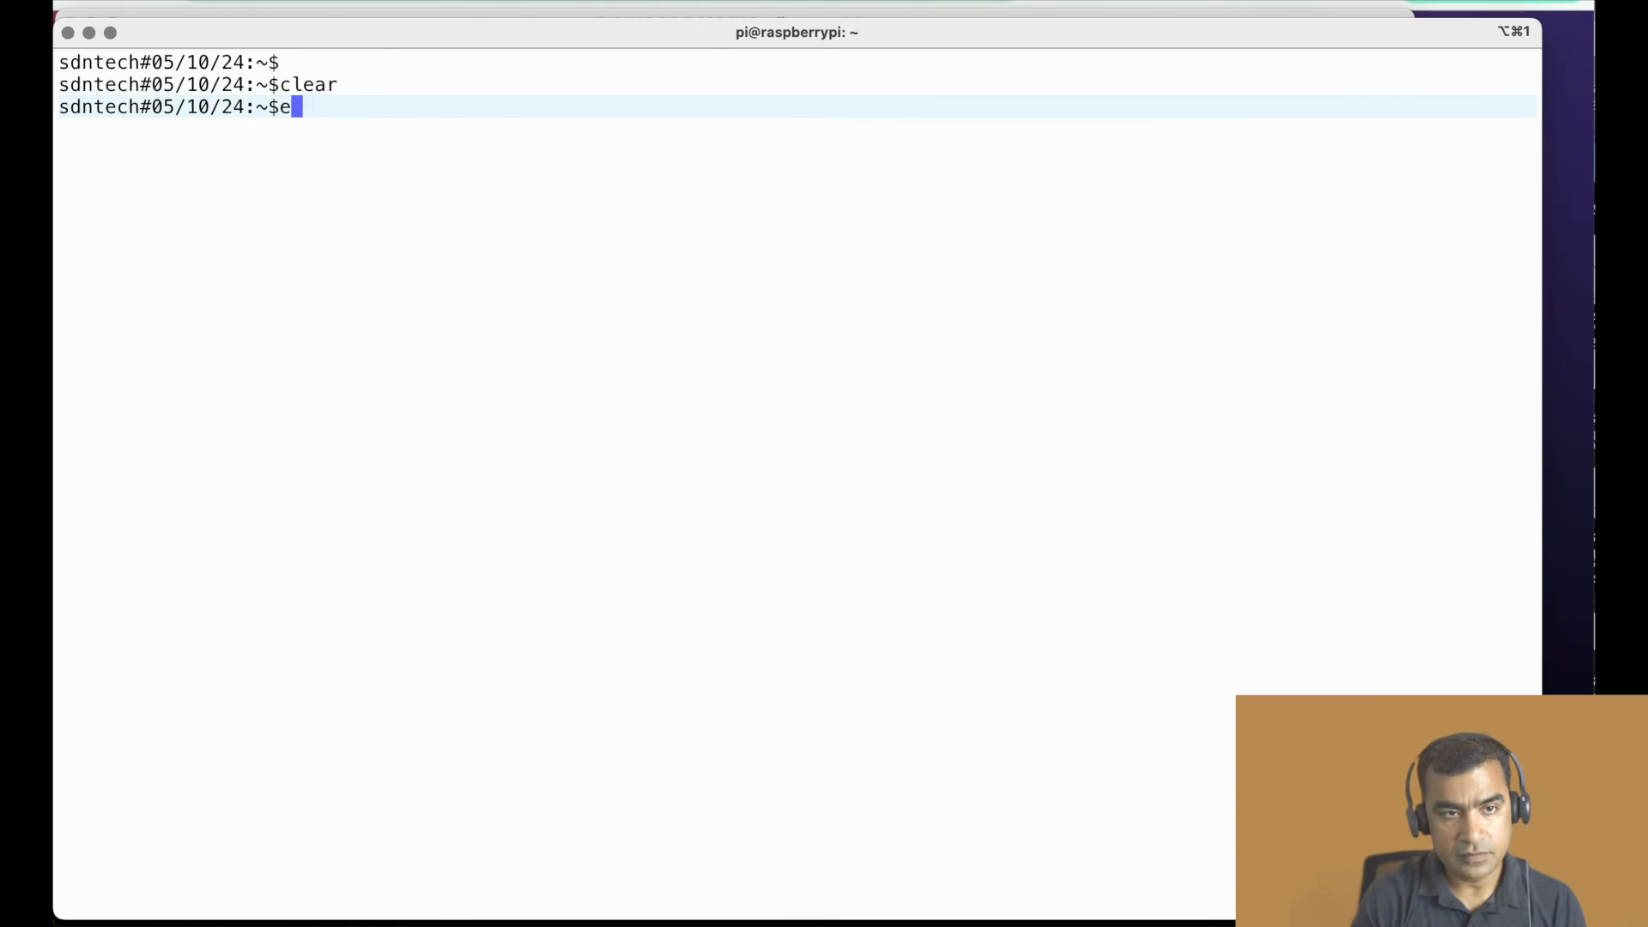
{"action": "type", "text": "ssh "}
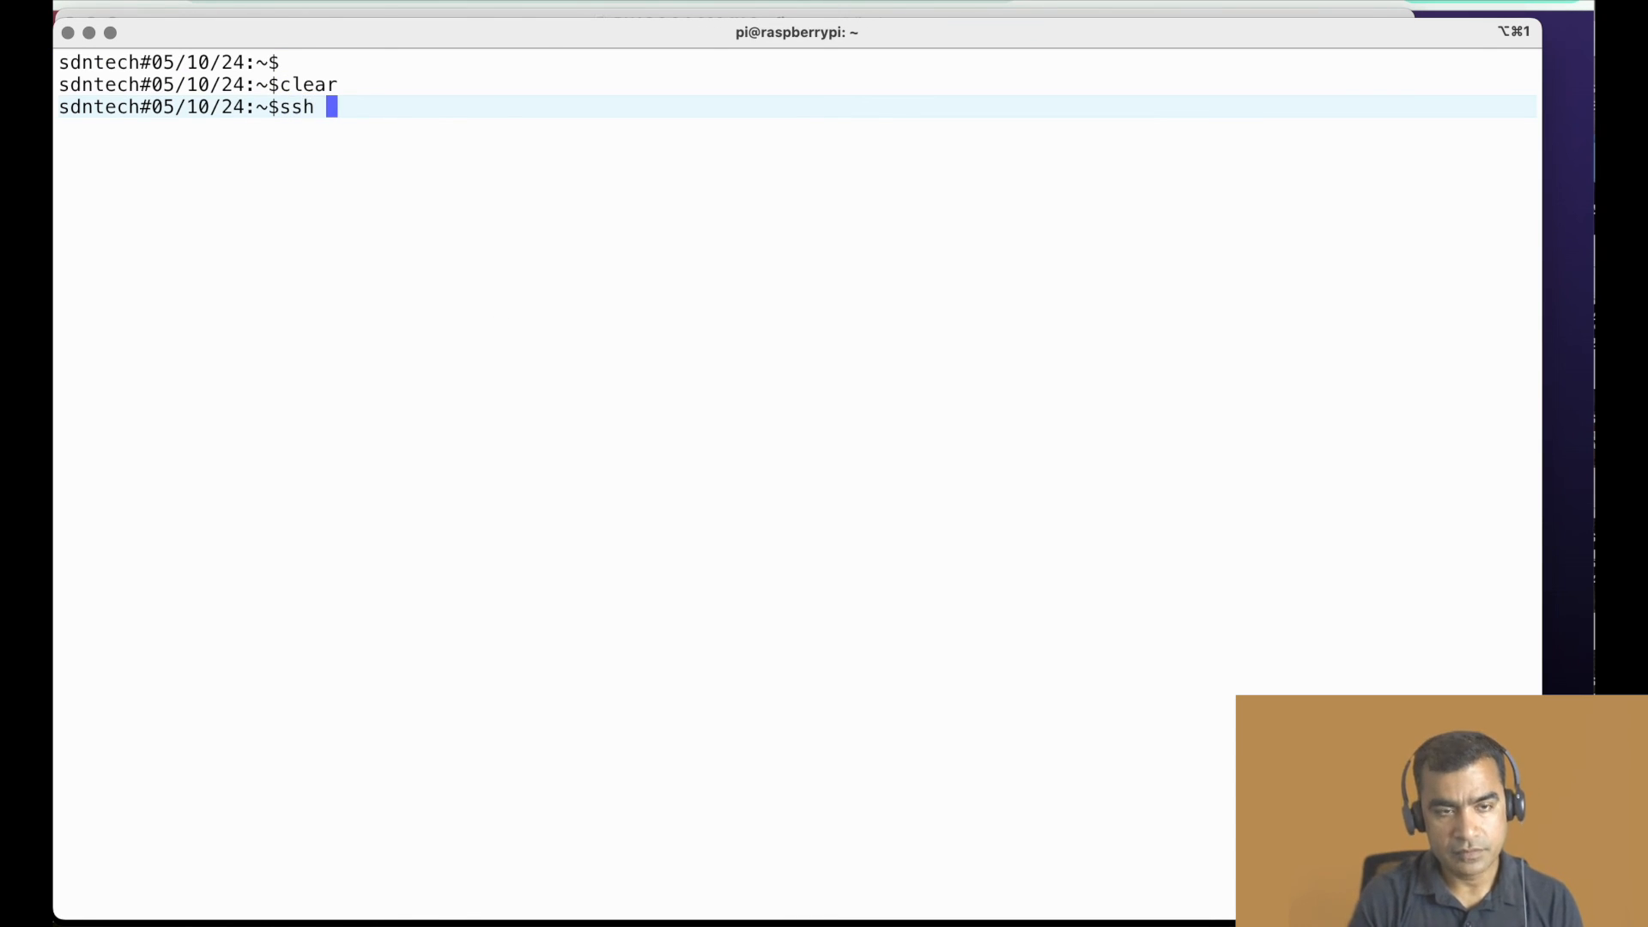
{"action": "type", "text": "pi@10.53.180.5"}
{"action": "key", "text": "Return"}
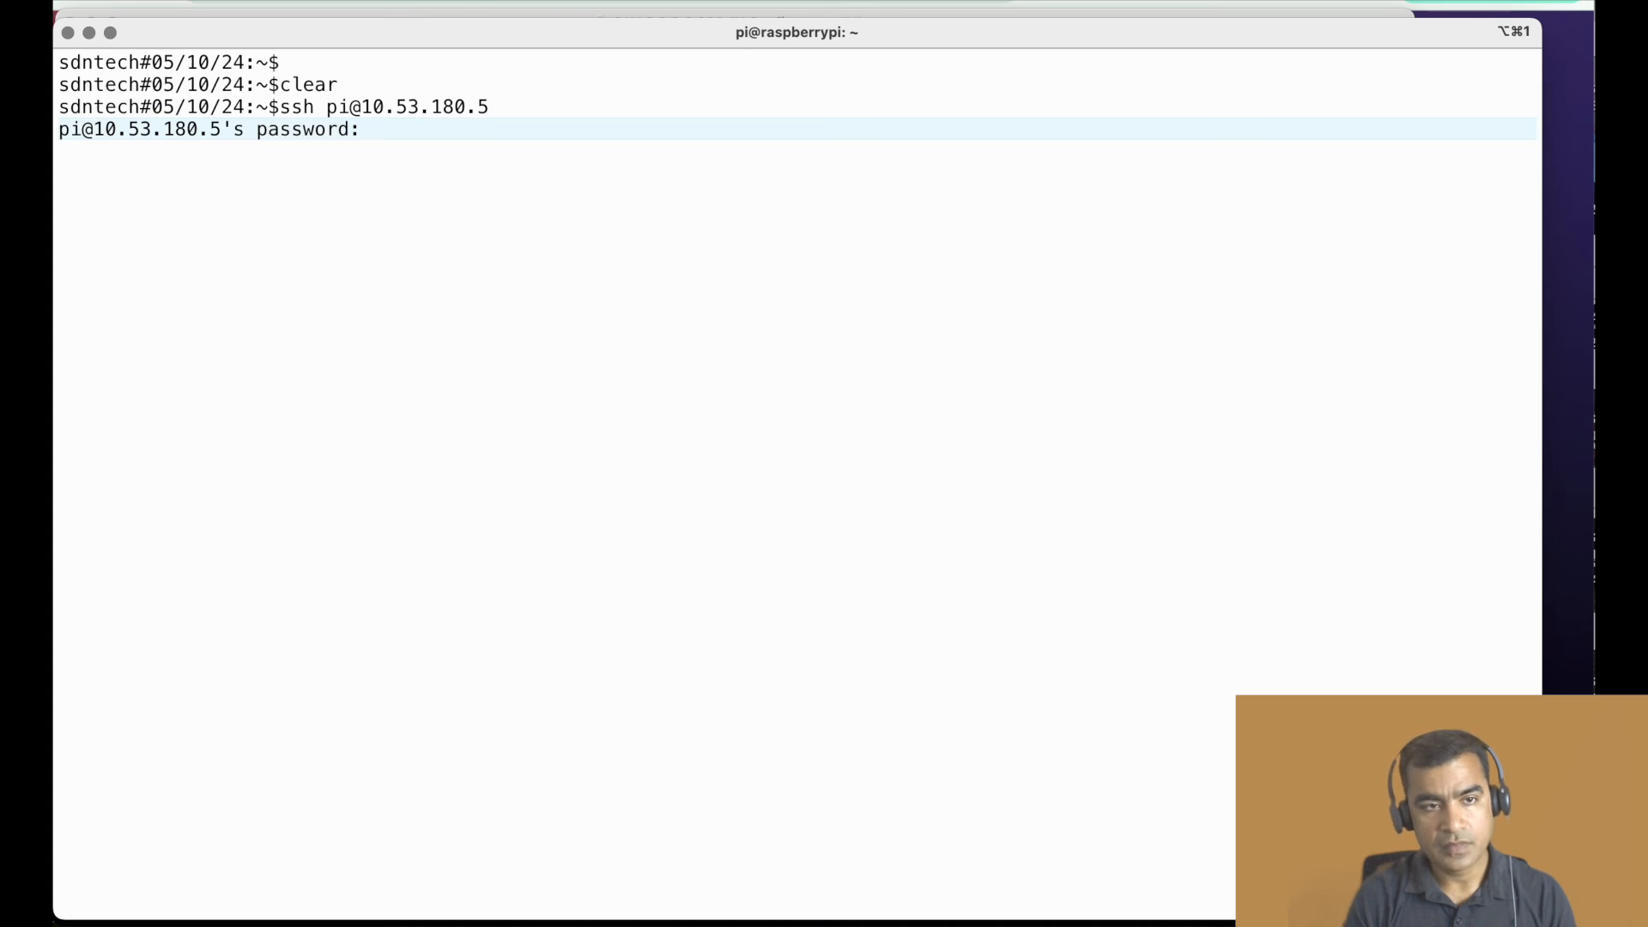
{"action": "key", "text": "Return"}
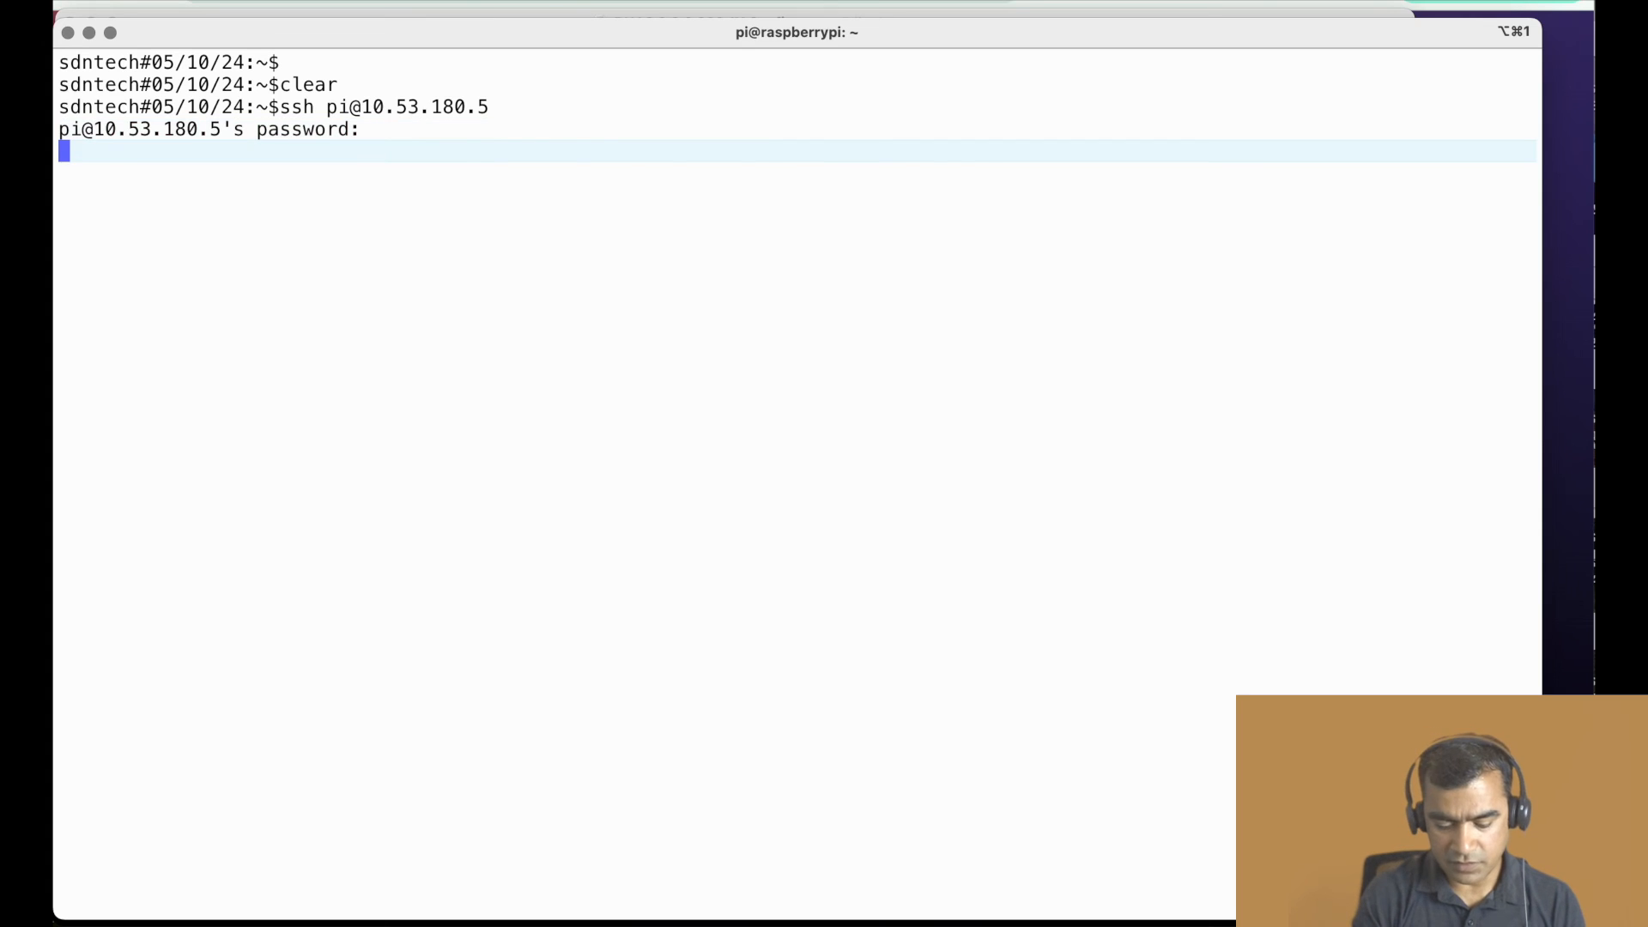
{"action": "key", "text": "Return"}
{"action": "key", "text": "Return"}
{"action": "key", "text": "Return"}
- Ping the wired client at 10.53.120.4 from the Raspberry Pi, let it run for a while and stop it
{"action": "type", "text": "pin"}
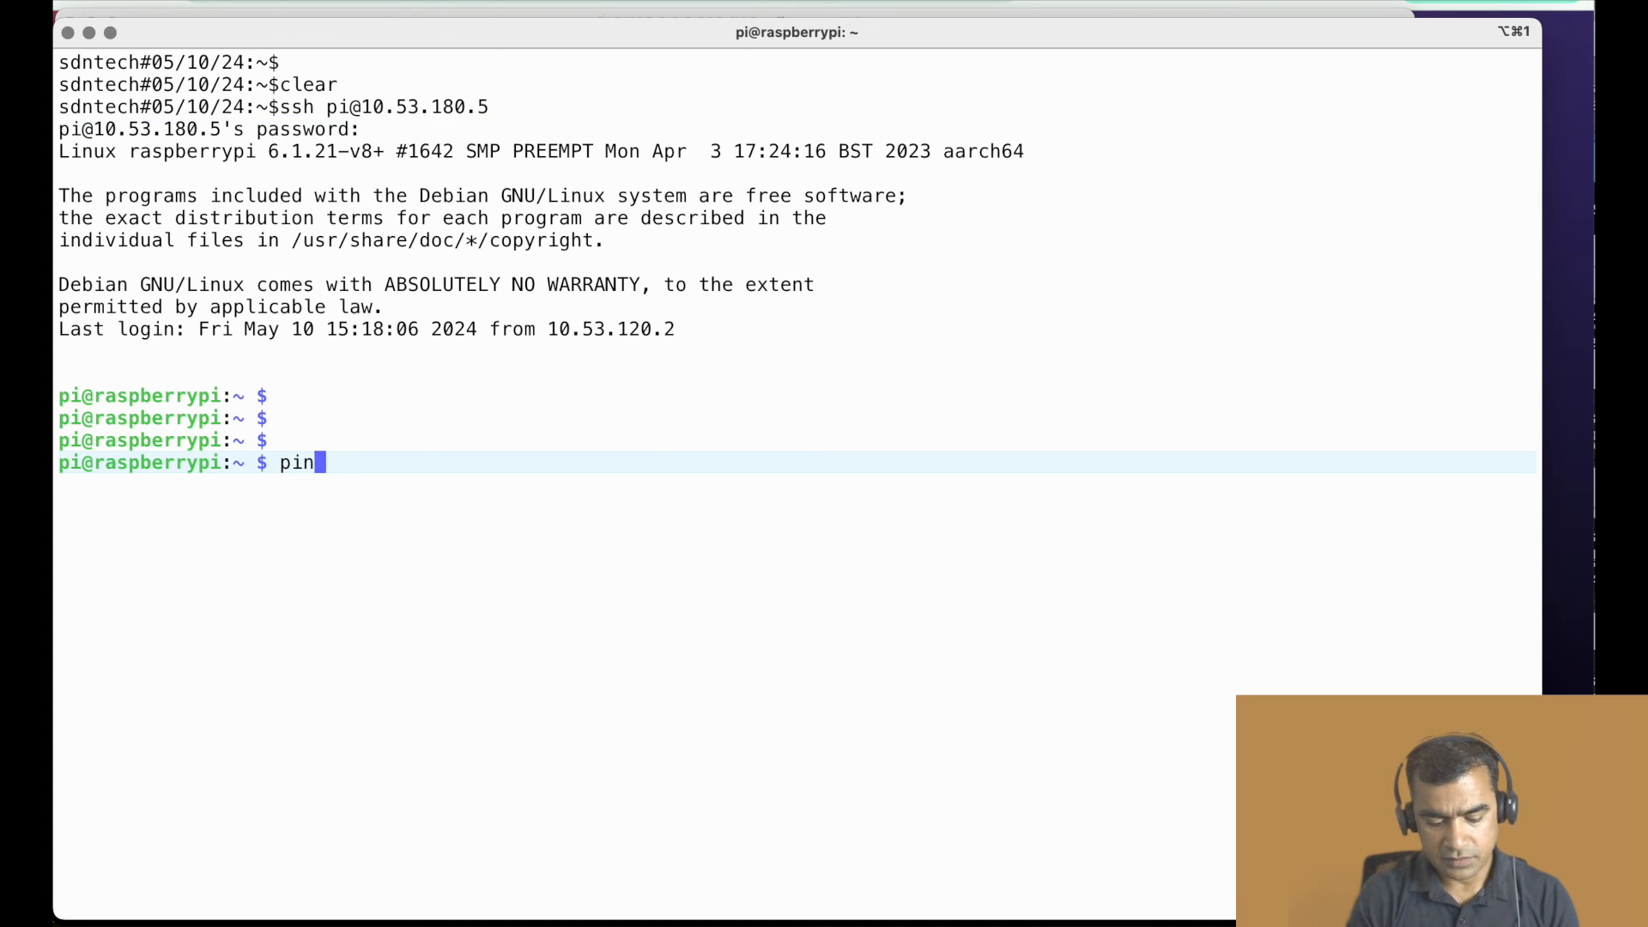
{"action": "type", "text": "g 10.5"}
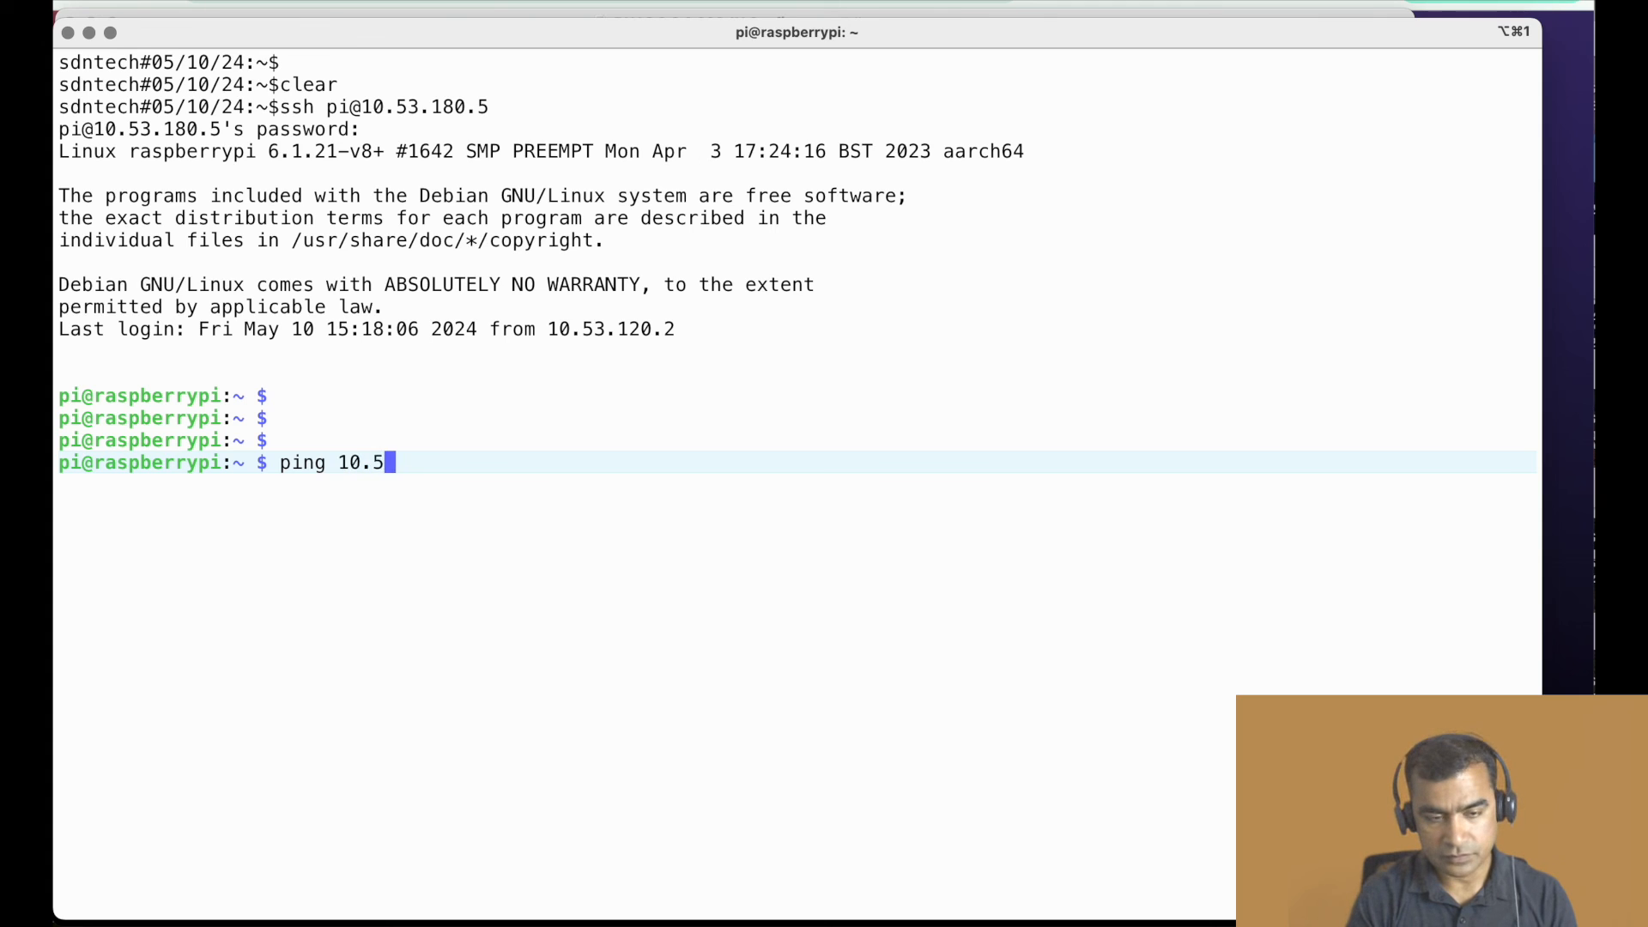
{"action": "type", "text": "3.120."}
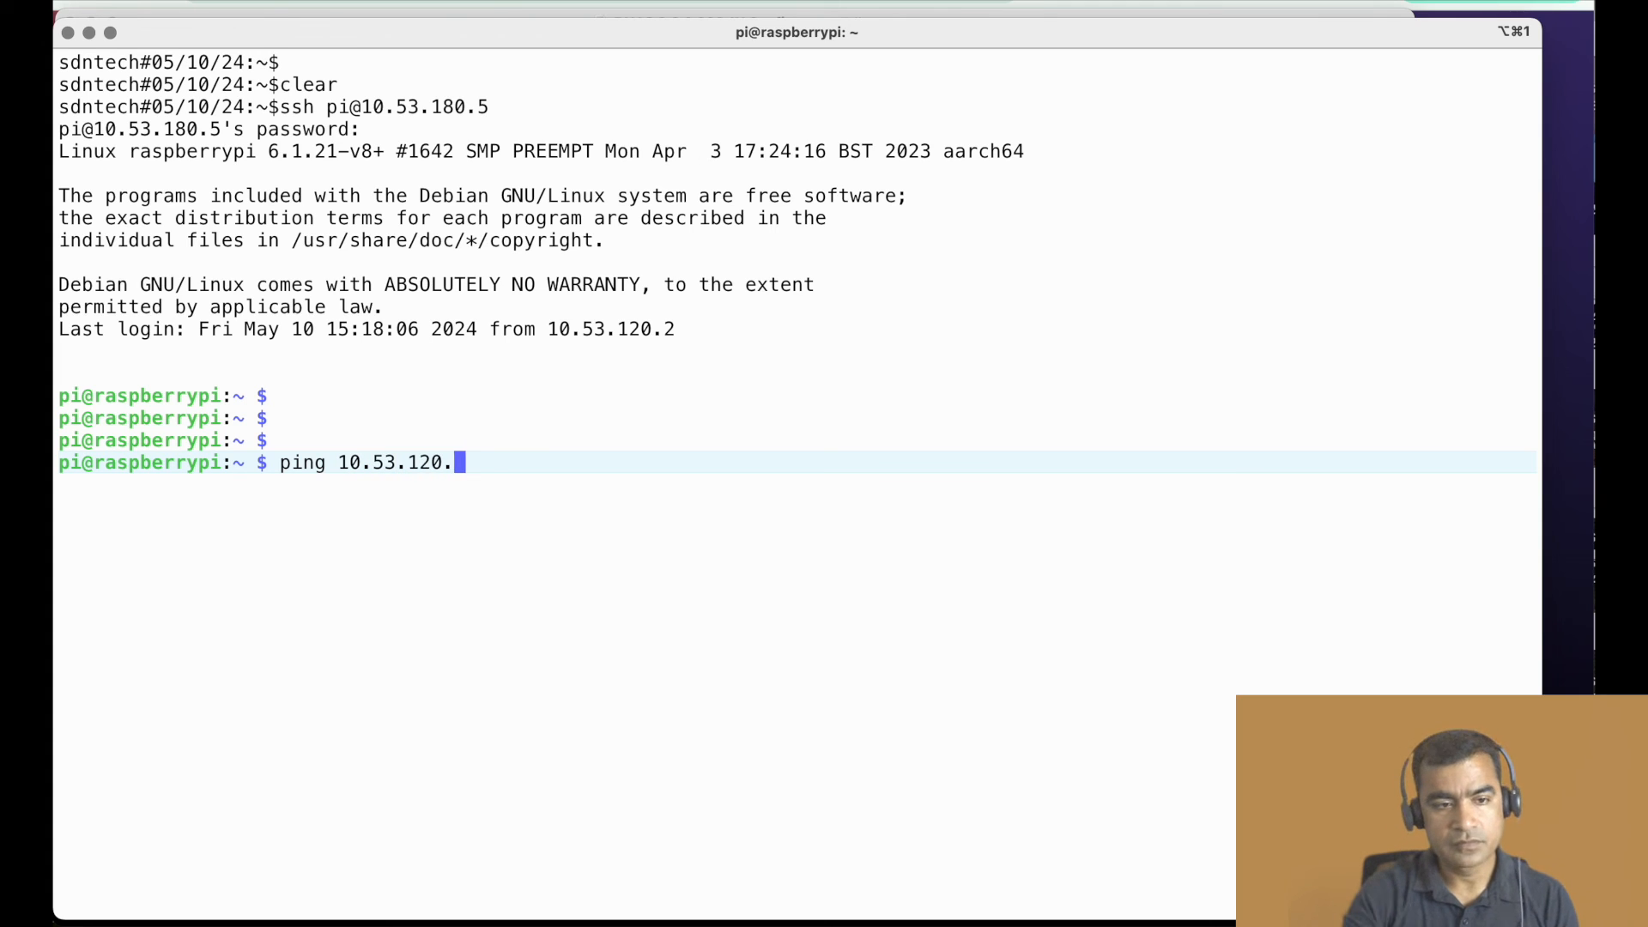
{"action": "type", "text": "4"}
{"action": "key", "text": "Return"}
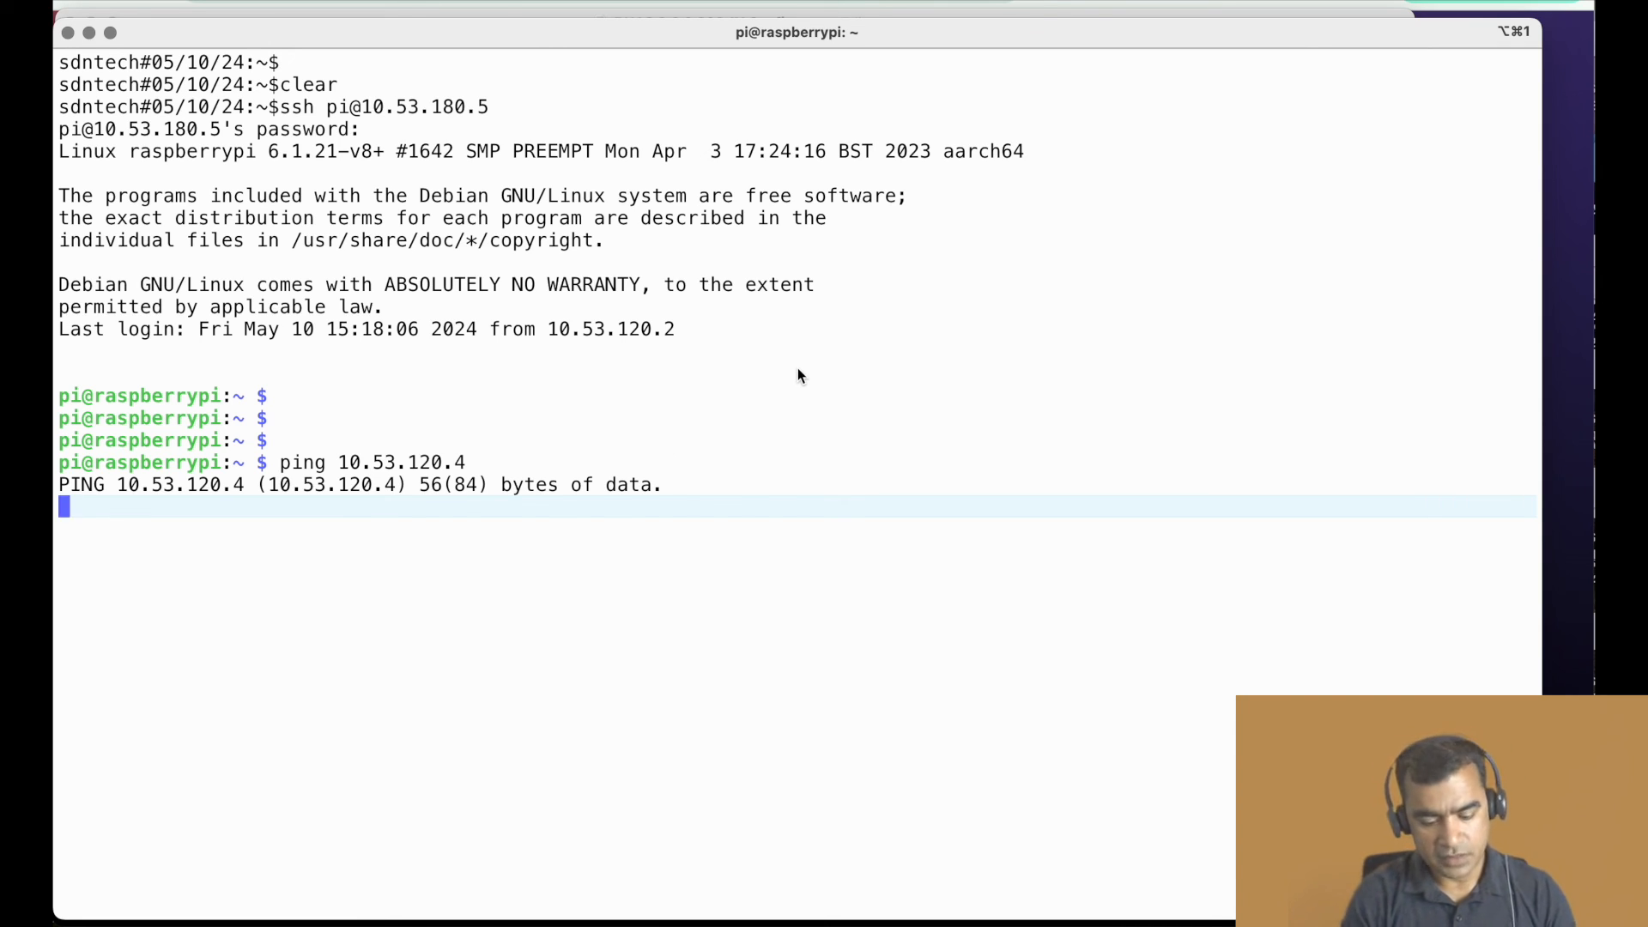
{"action": "key", "text": "ctrl+c"}
{"action": "key", "text": "ctrl+c"}
{"action": "key", "text": "ctrl+c"}
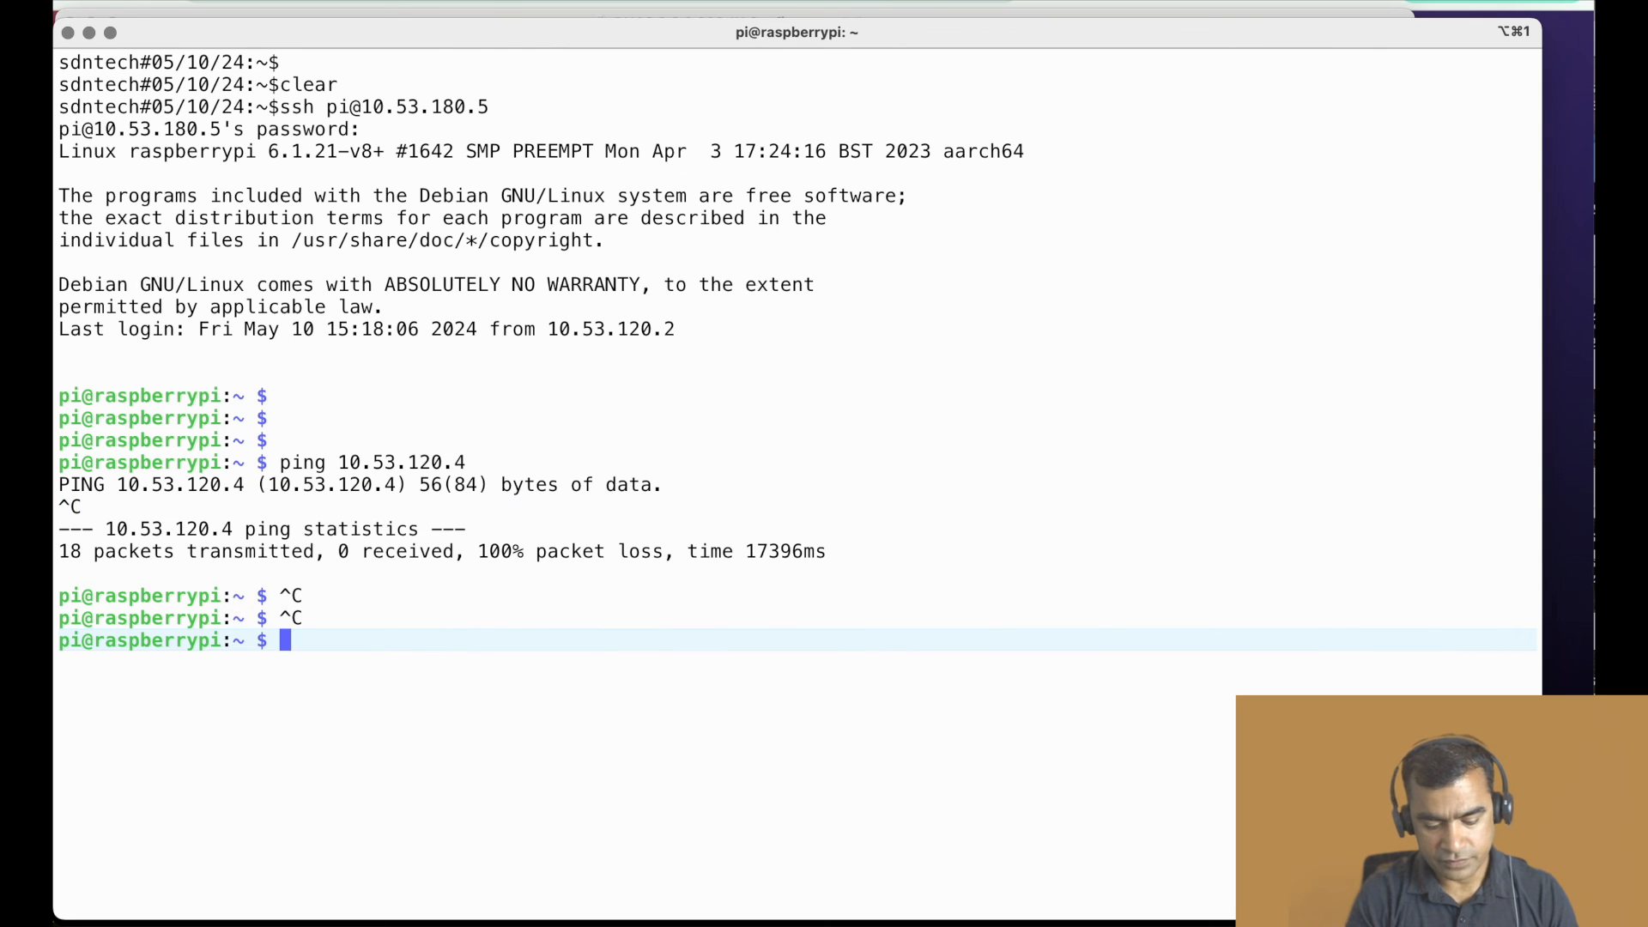
- Run ifconfig on the Raspberry Pi and bring the eth0 interface details into view
{"action": "type", "text": "ifocing"}
{"action": "key", "text": "BackSpace"}
{"action": "key", "text": "BackSpace"}
{"action": "key", "text": "BackSpace"}
{"action": "key", "text": "BackSpace"}
{"action": "key", "text": "BackSpace"}
{"action": "key", "text": "BackSpace"}
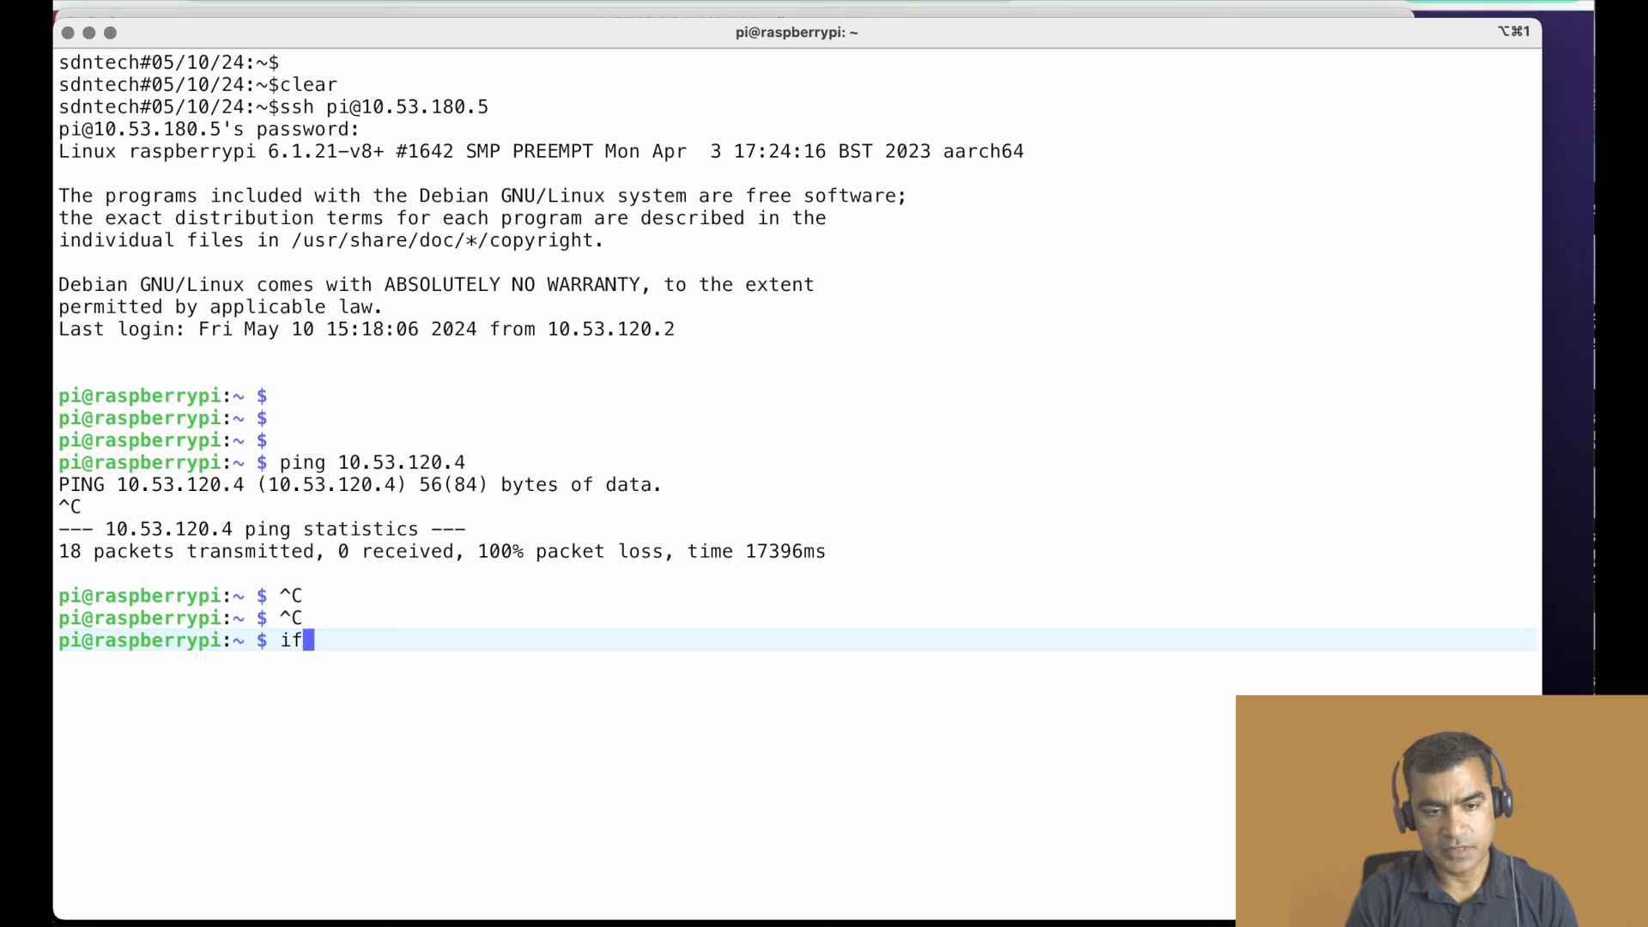
{"action": "type", "text": "conf"}
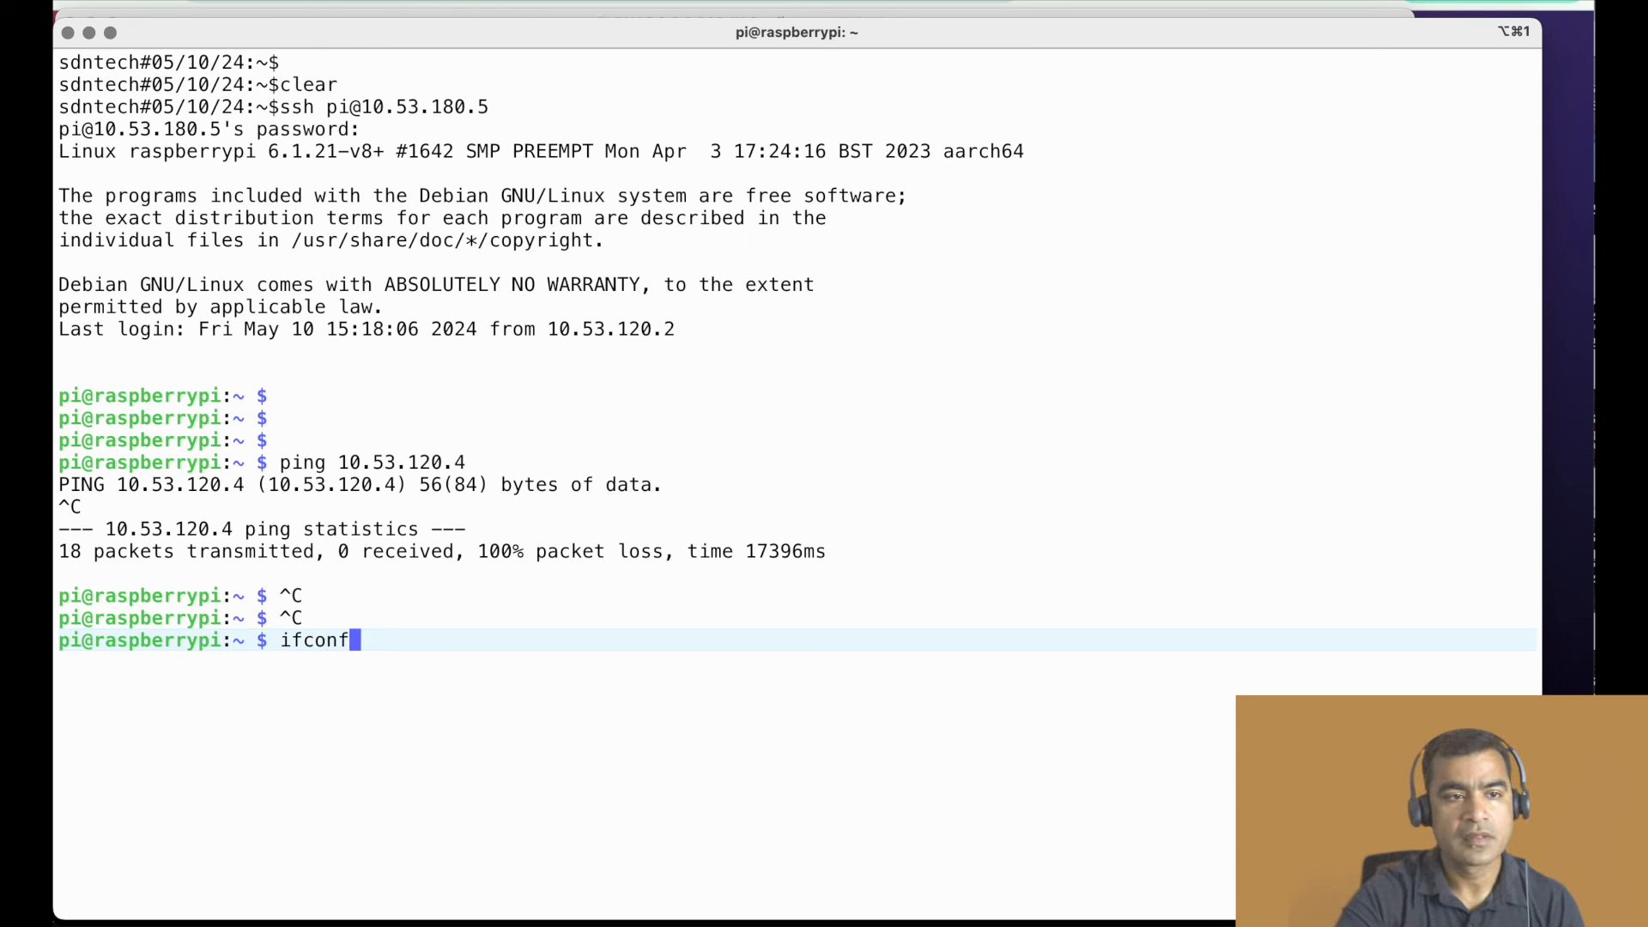
{"action": "type", "text": "ig"}
{"action": "key", "text": "Return"}
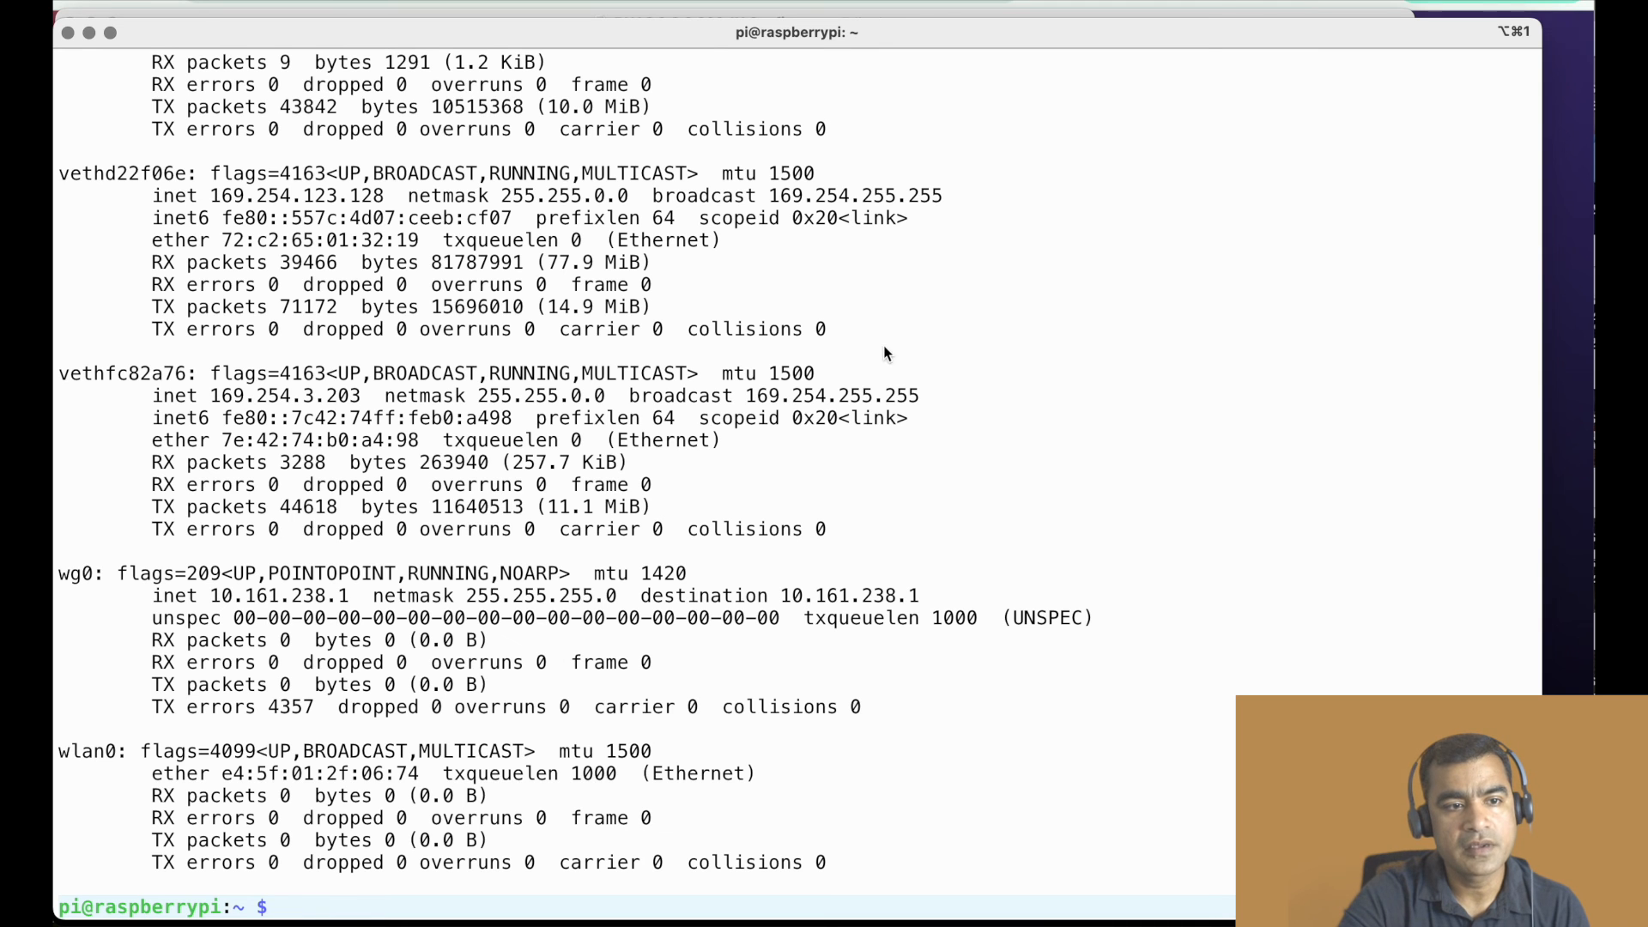
{"action": "scroll", "coordinate": [589, 281], "scroll_direction": "up", "scroll_amount": 10}
{"action": "scroll", "coordinate": [588, 280], "scroll_direction": "up", "scroll_amount": 5}
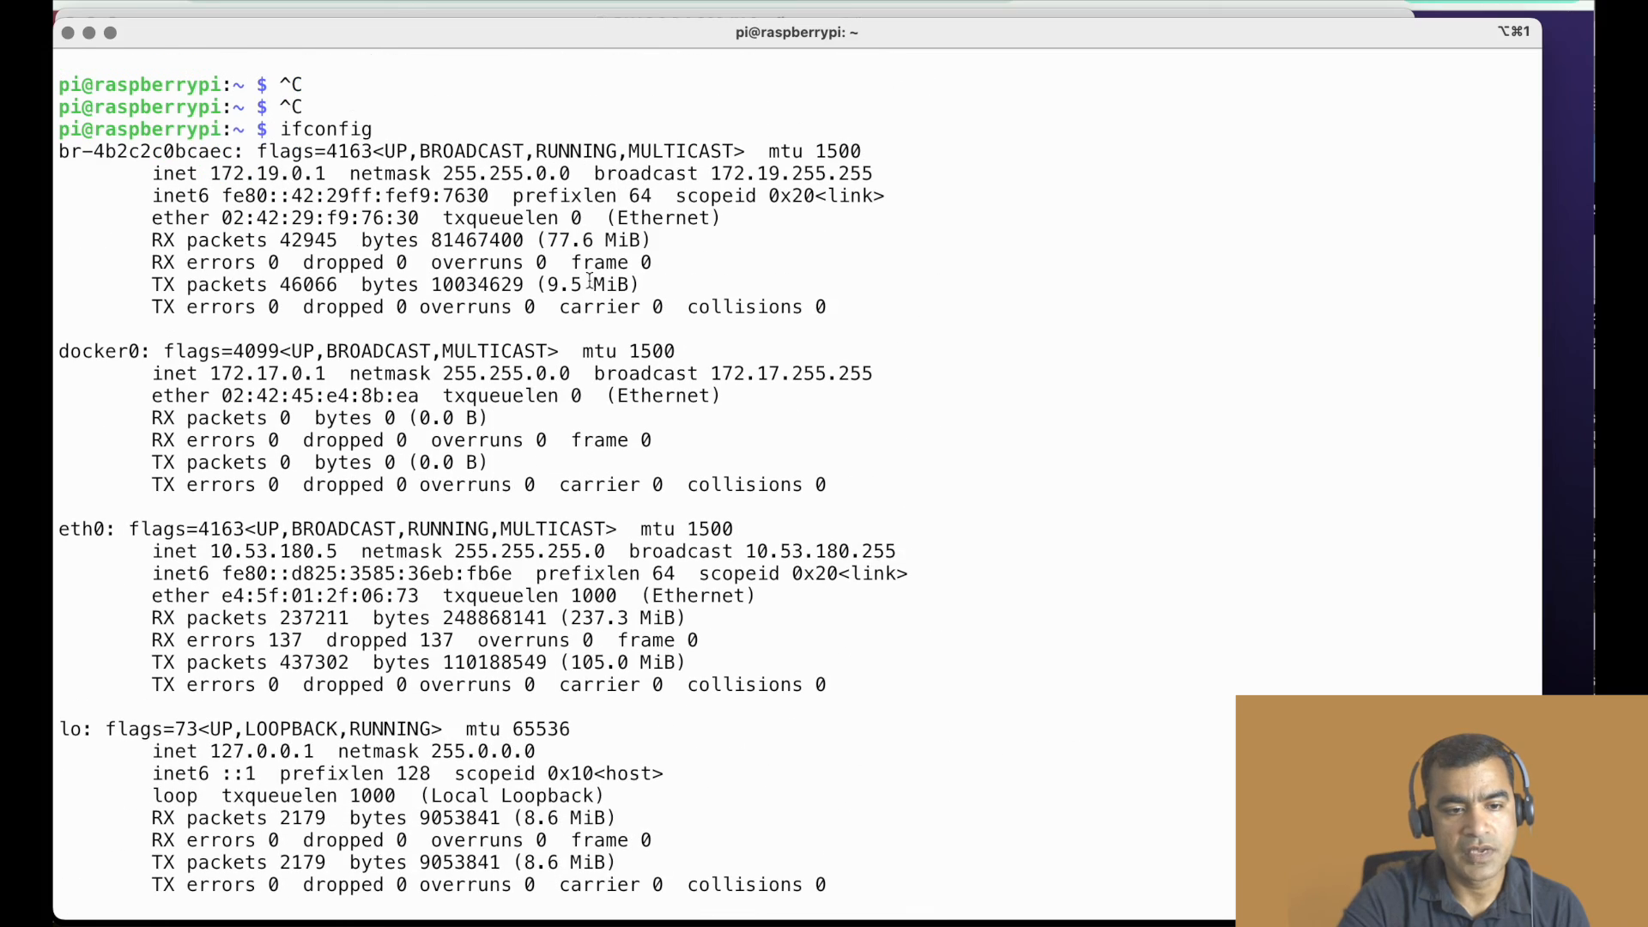
- Highlight the Raspberry Pi's eth0 IP address in the terminal and switch to the 802.1x packet capture in Wireshark
{"action": "left_click_drag", "start_coordinate": [341, 554], "coordinate": [211, 554]}
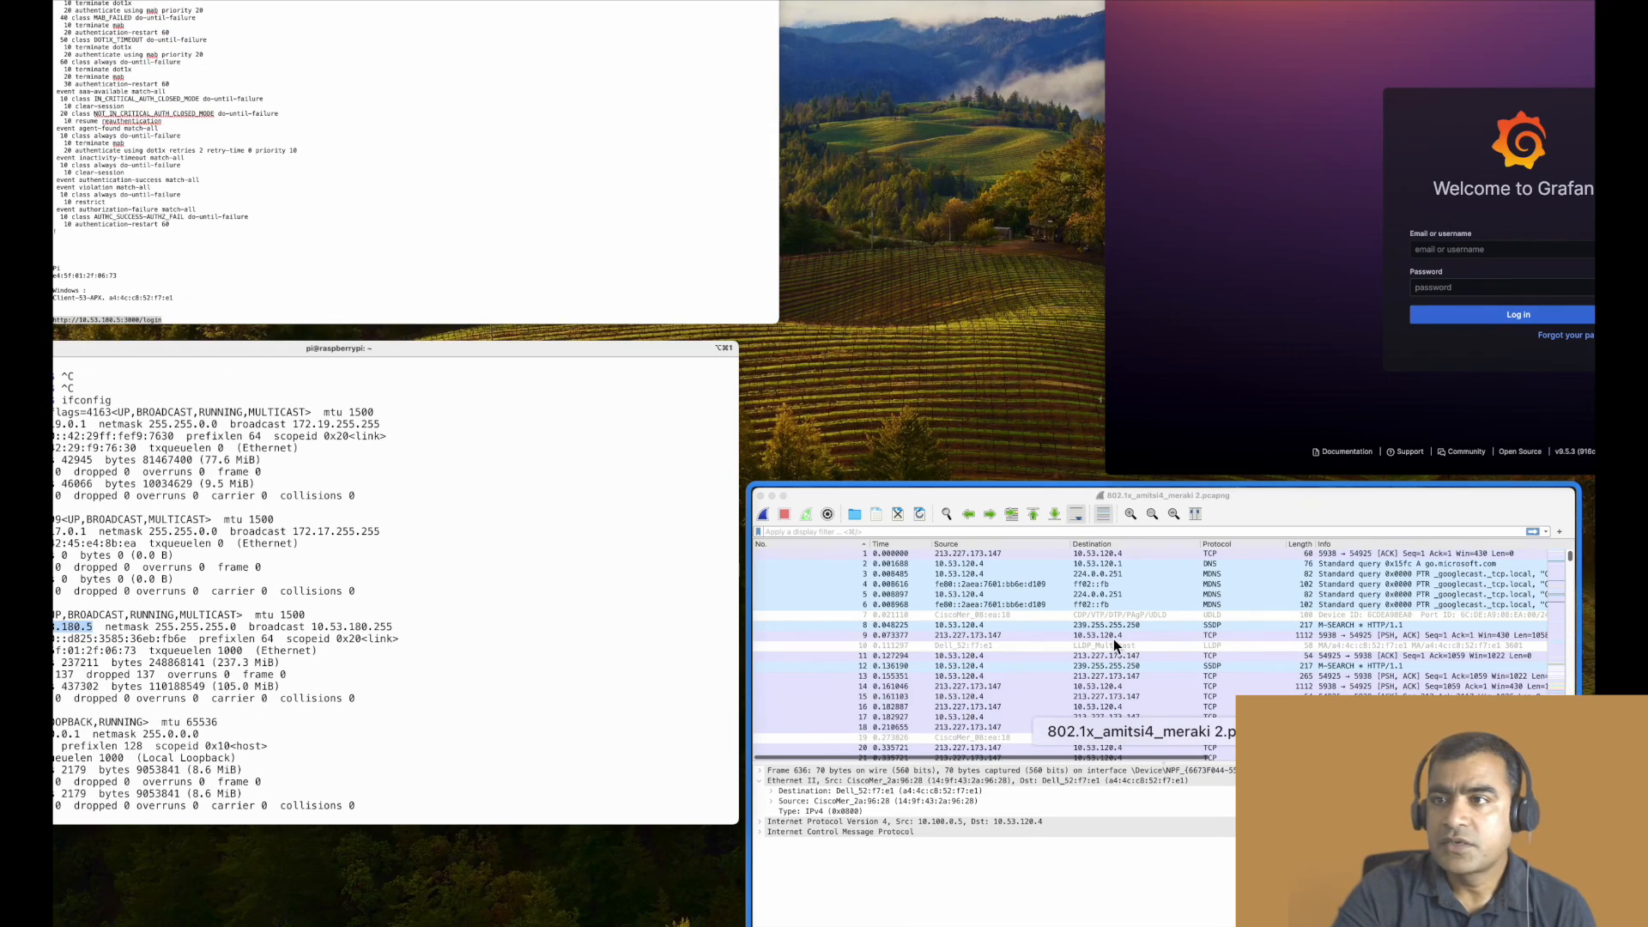
{"action": "left_click", "coordinate": [1114, 639]}
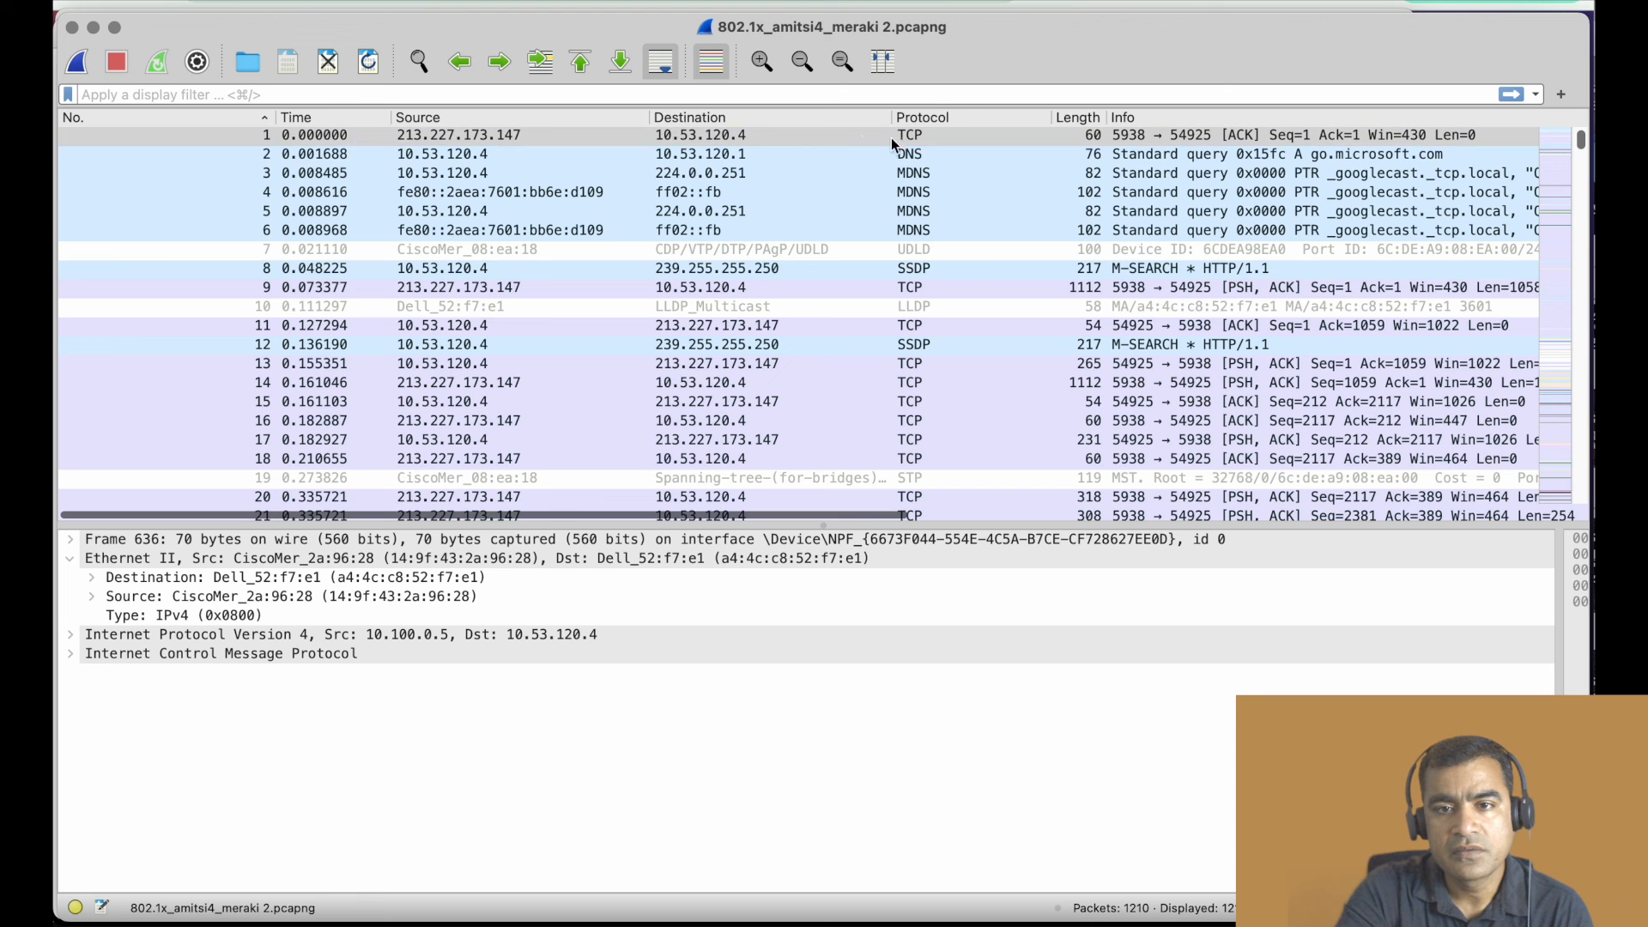
- Sort the captured packets by protocol and bring the start of the EAP exchange into view
{"action": "left_click", "coordinate": [925, 116]}
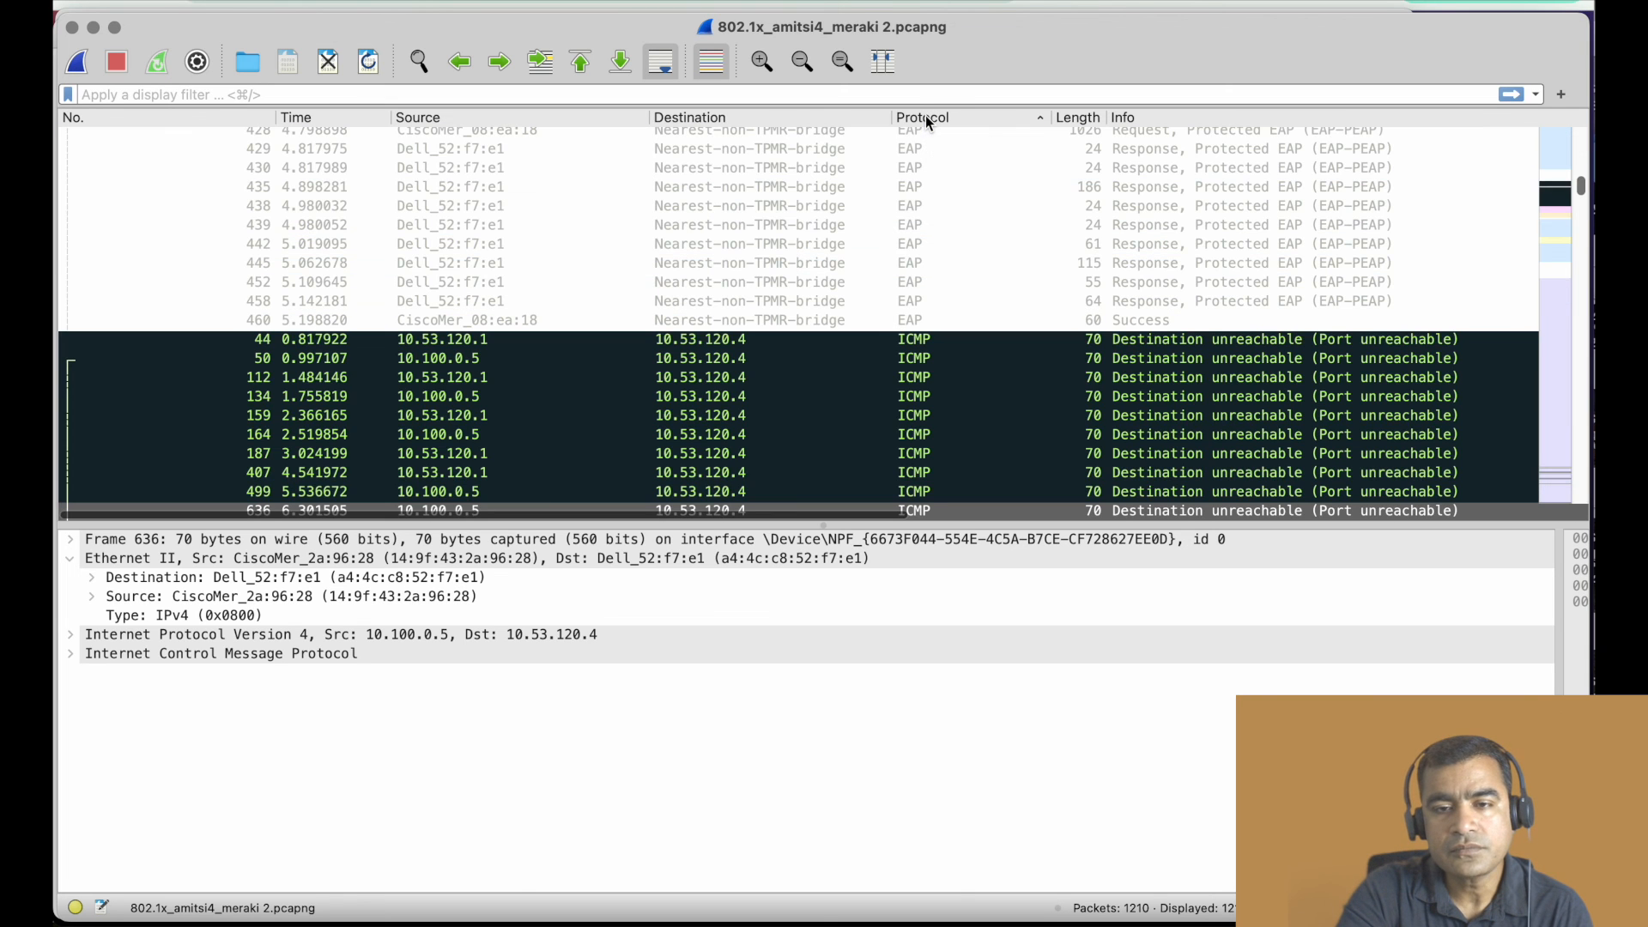
{"action": "scroll", "coordinate": [909, 265], "scroll_direction": "up", "scroll_amount": 4}
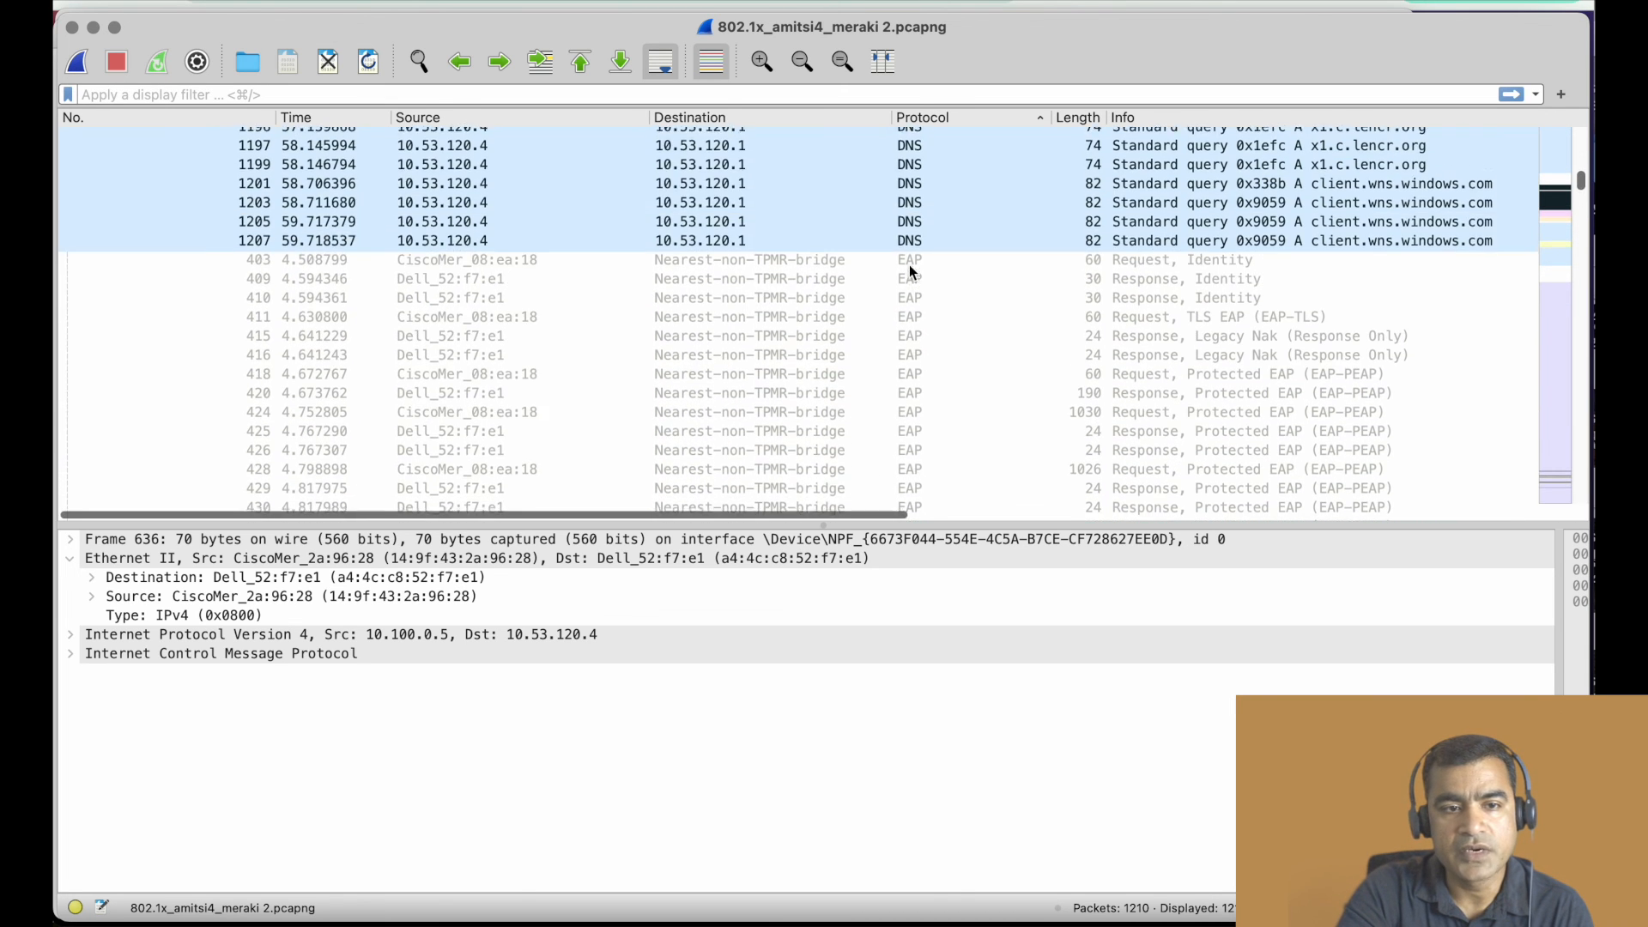
{"action": "scroll", "coordinate": [780, 294], "scroll_direction": "right", "scroll_amount": 2}
{"action": "scroll", "coordinate": [431, 281], "scroll_direction": "left", "scroll_amount": 2}
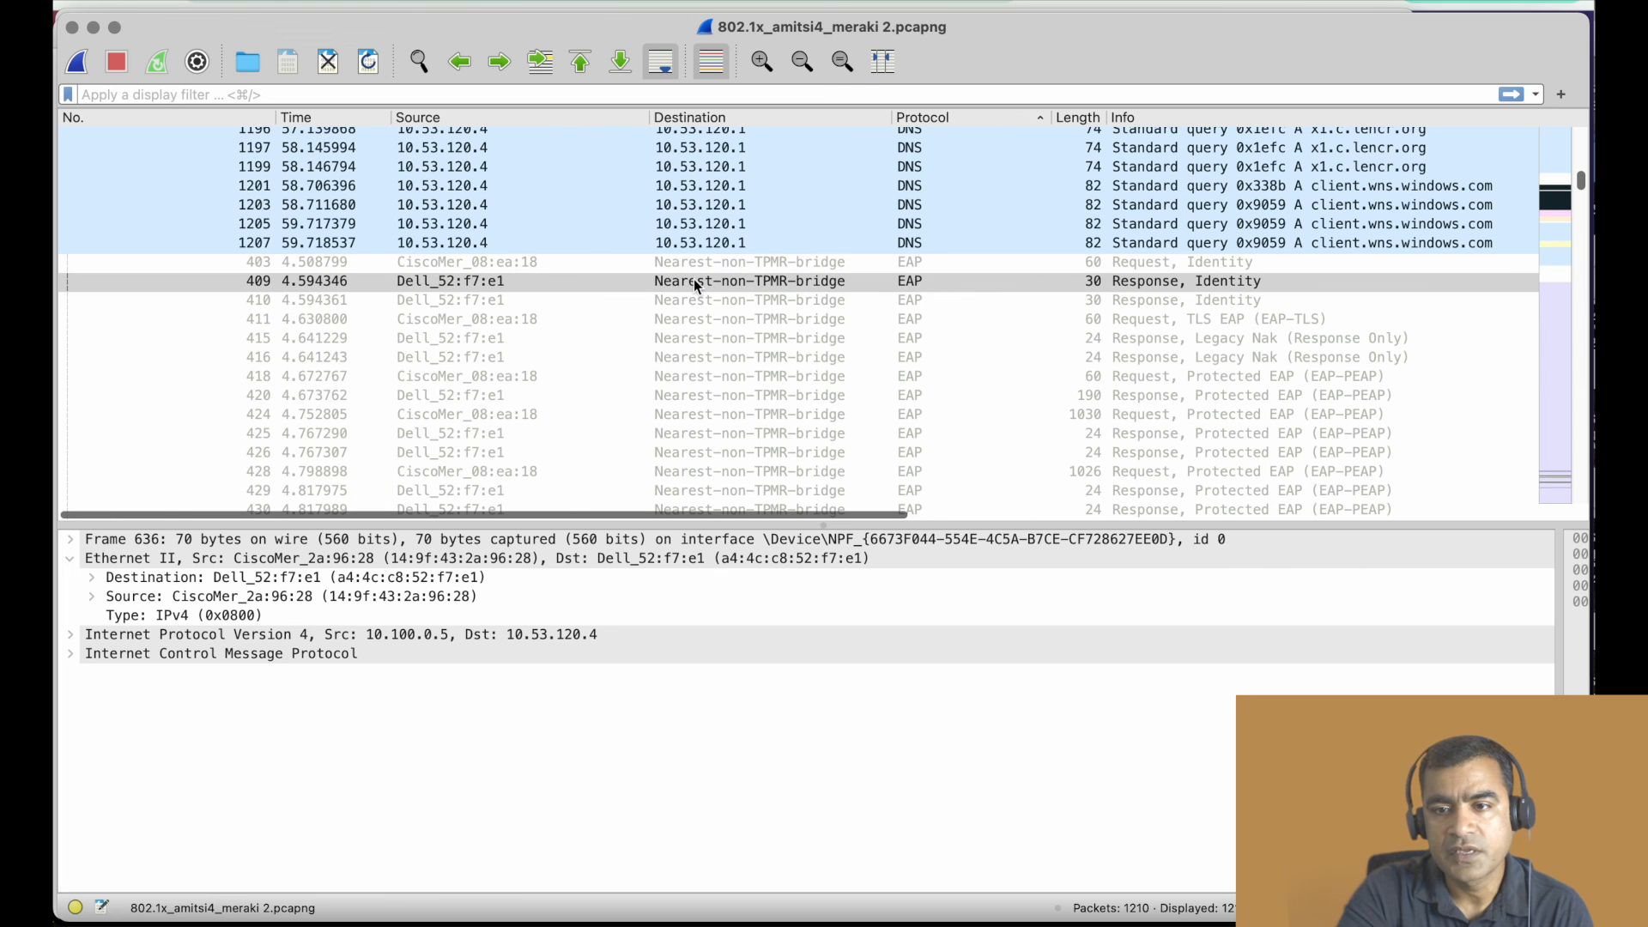
- Inspect the EAP exchange packet by packet: the identity request, the Legacy Nak response, the Protected EAP request and the final Success
{"action": "left_click", "coordinate": [654, 261]}
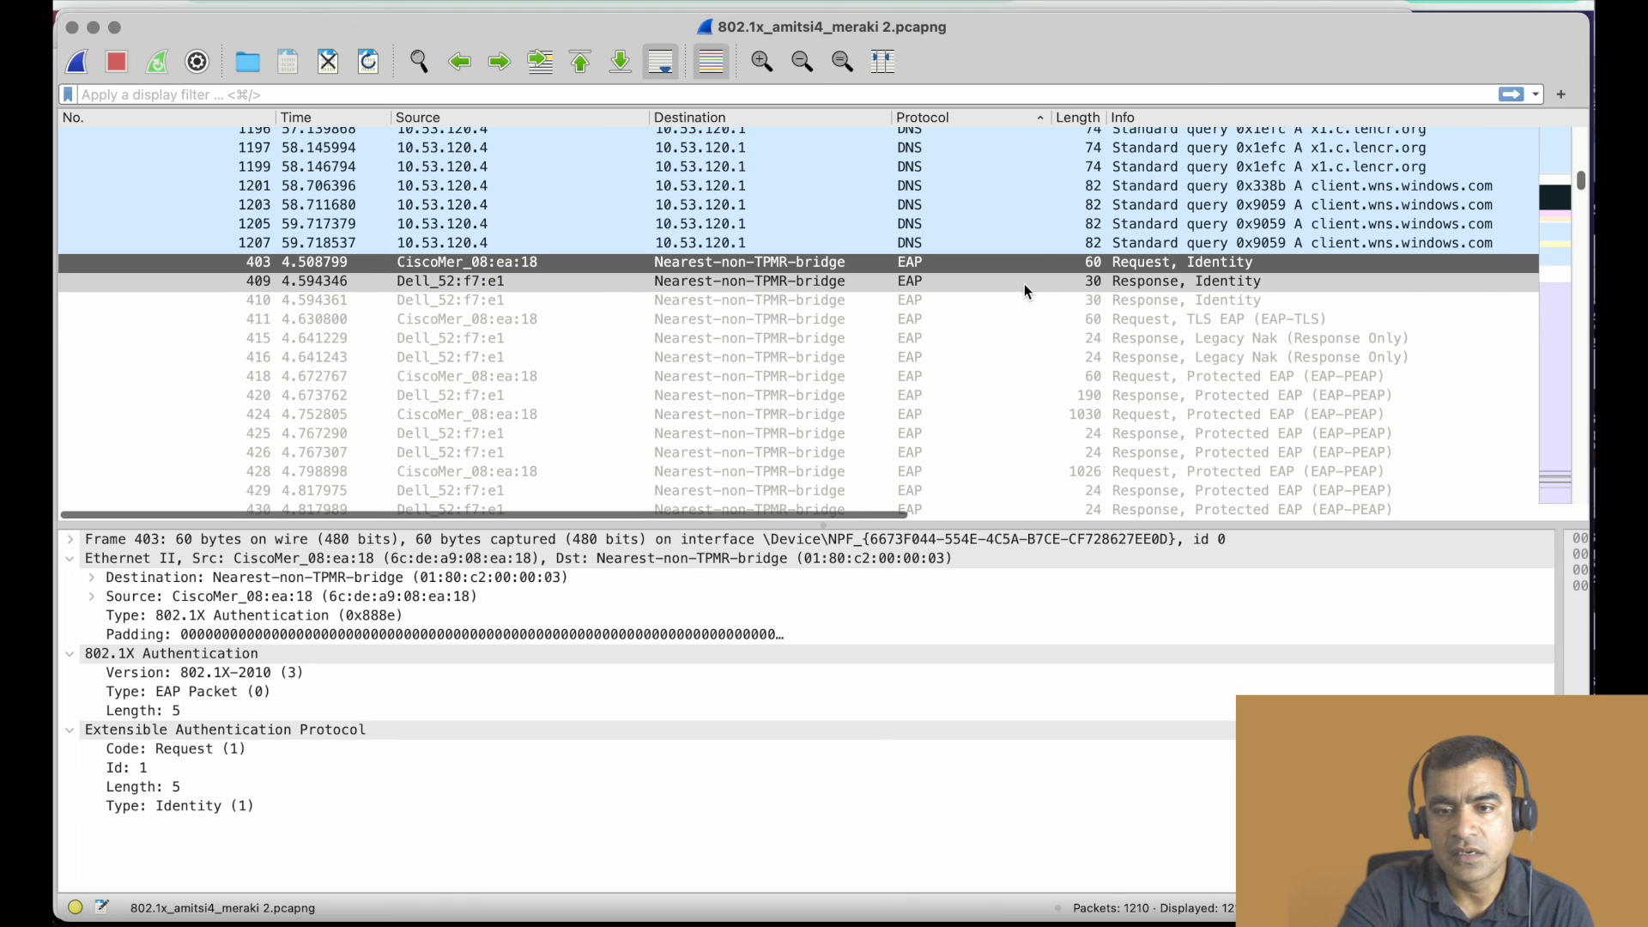
{"action": "left_click", "coordinate": [933, 345]}
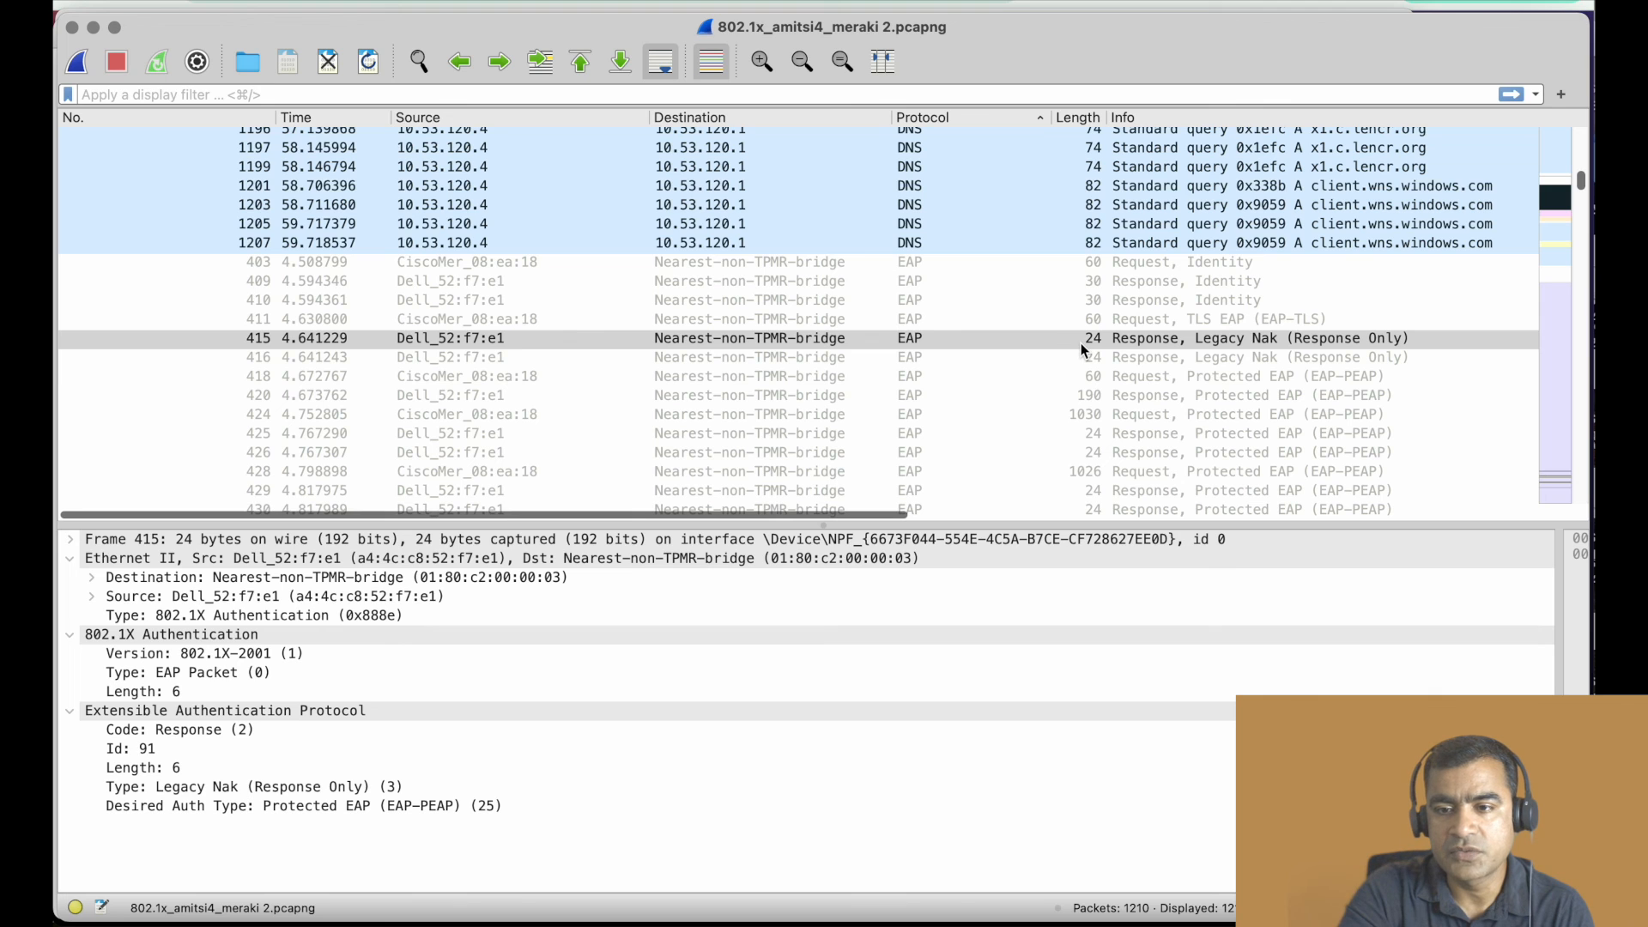
{"action": "scroll", "coordinate": [1073, 343], "scroll_direction": "down", "scroll_amount": 2}
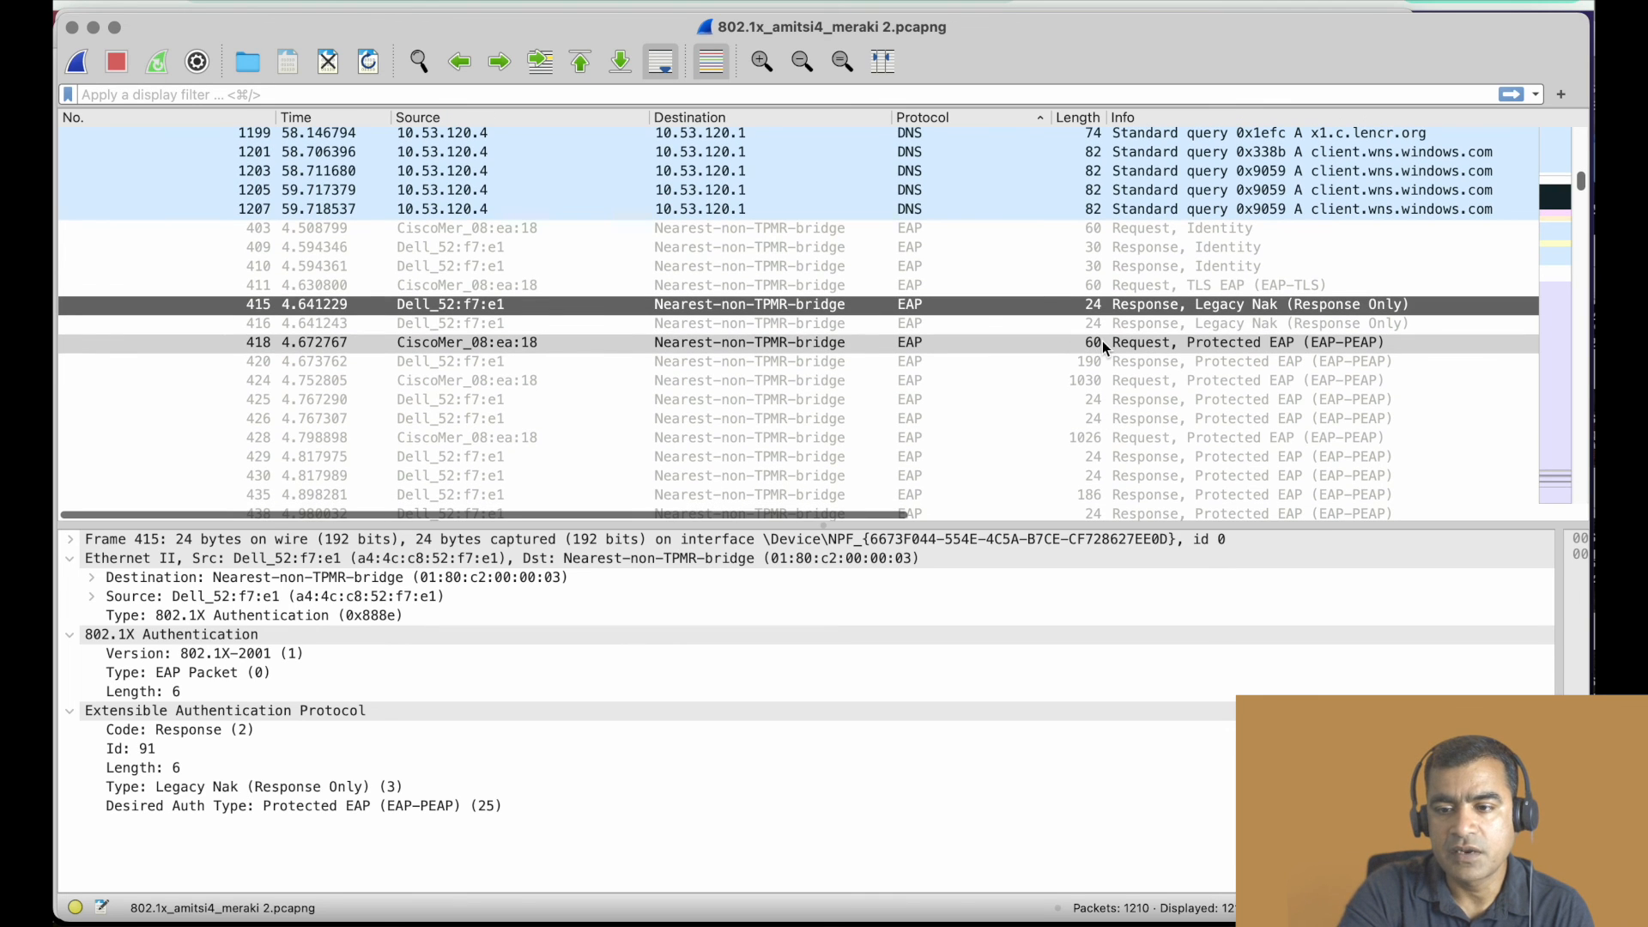
{"action": "left_click", "coordinate": [1102, 342]}
{"action": "scroll", "coordinate": [1102, 341], "scroll_direction": "down", "scroll_amount": 6}
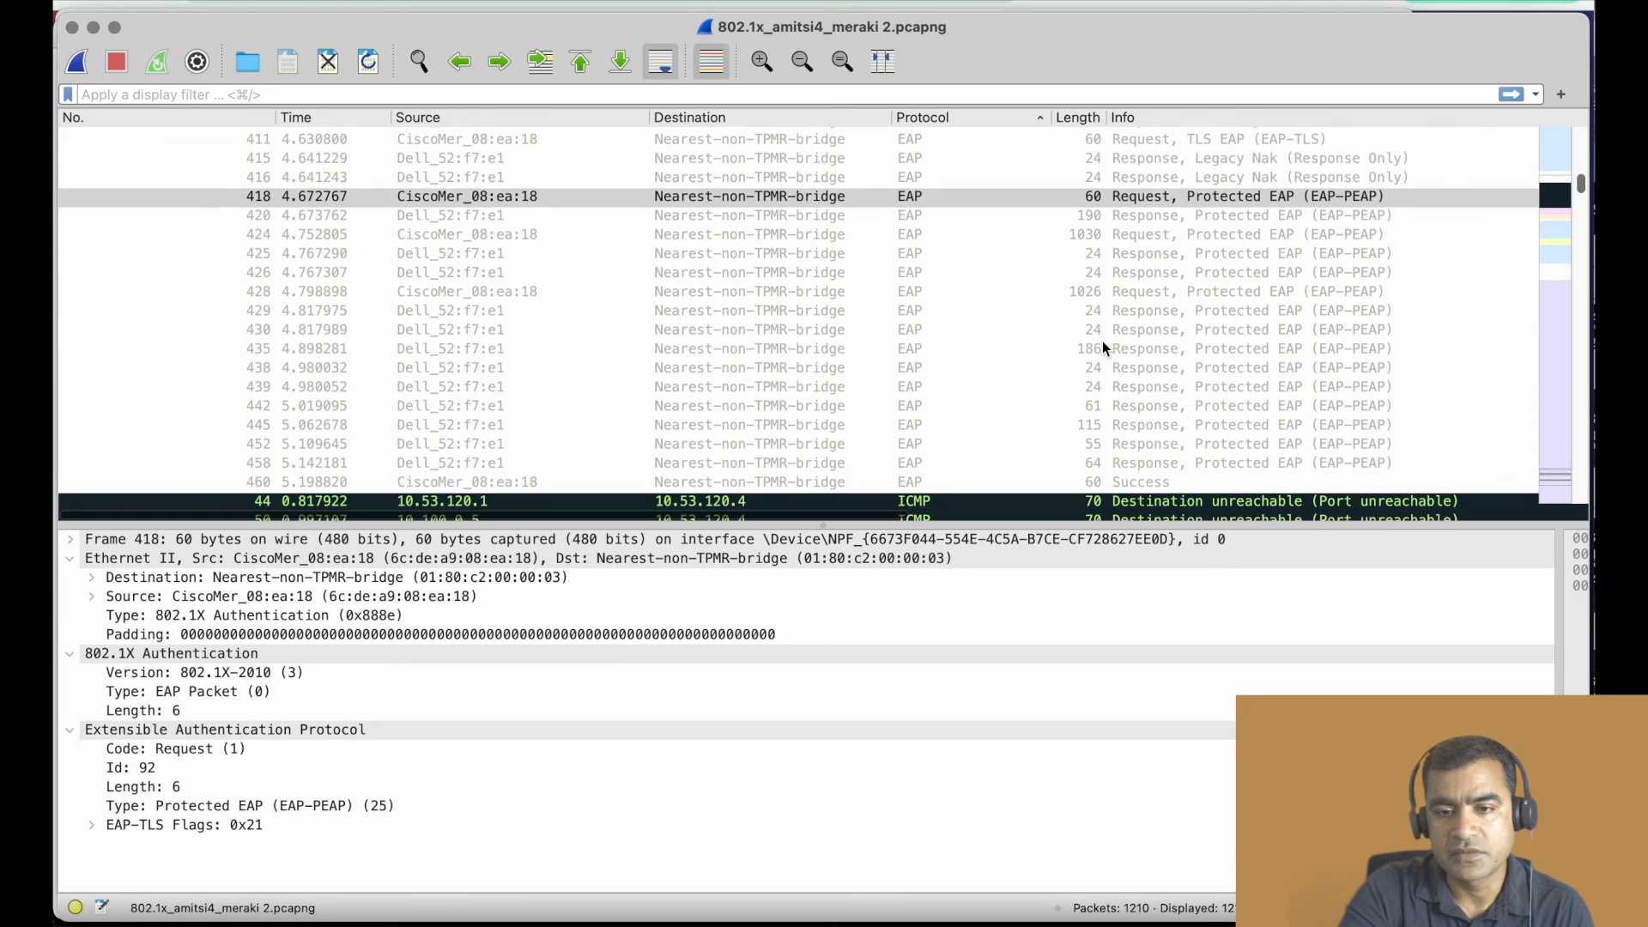
{"action": "left_click", "coordinate": [1086, 384]}
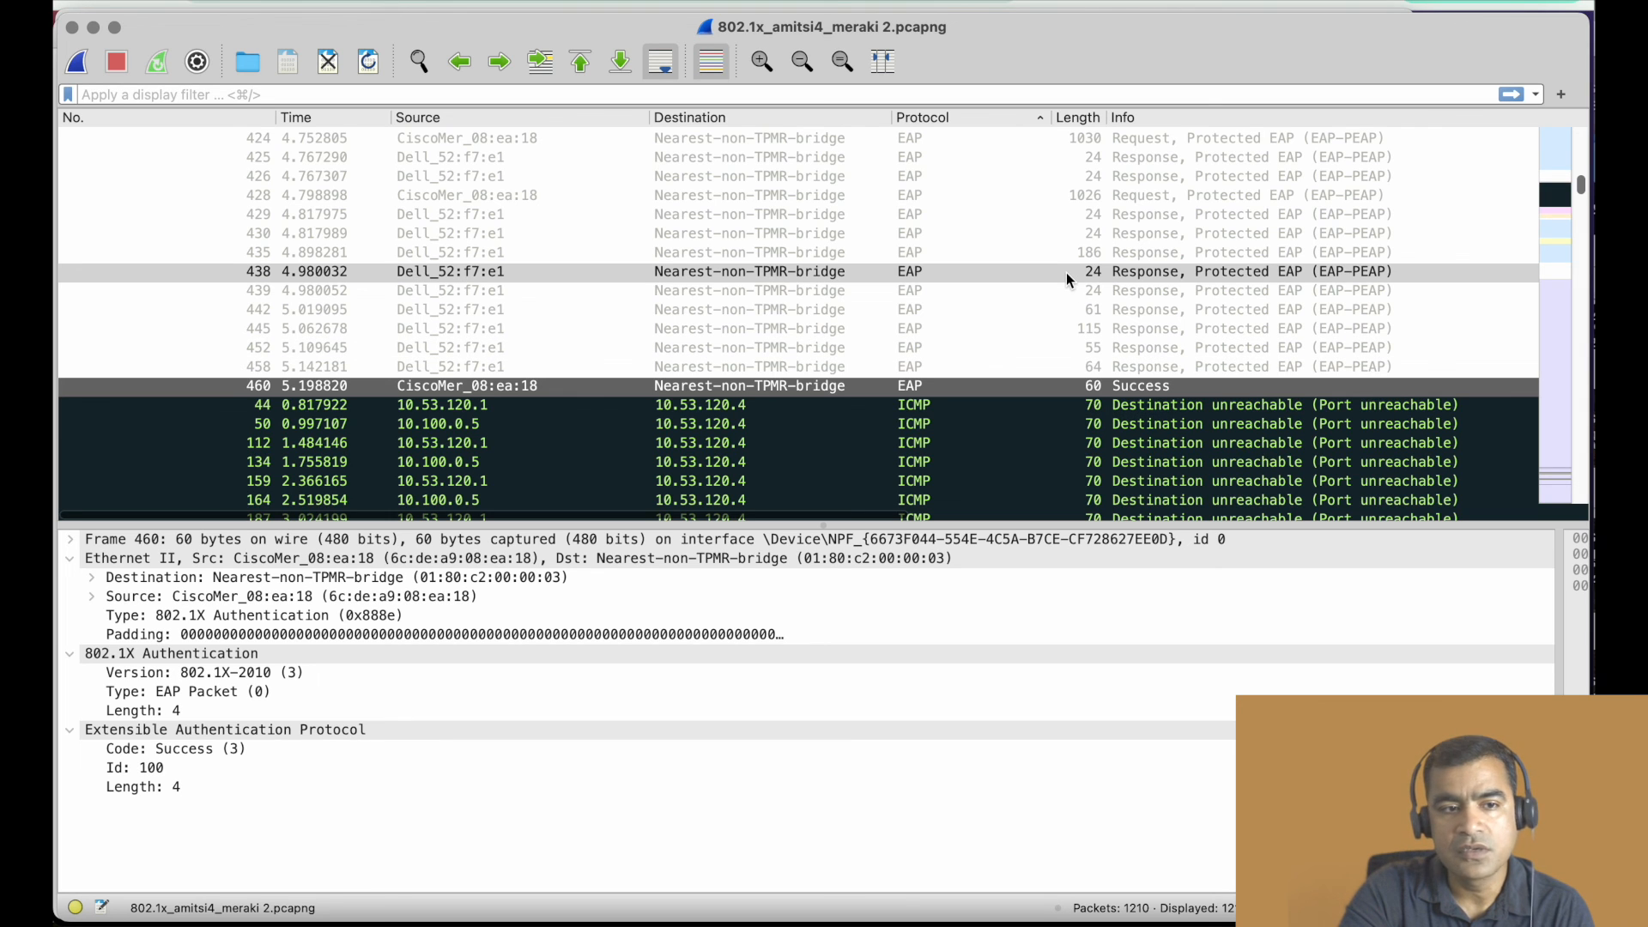
{"action": "scroll", "coordinate": [1065, 271], "scroll_direction": "down", "scroll_amount": 2}
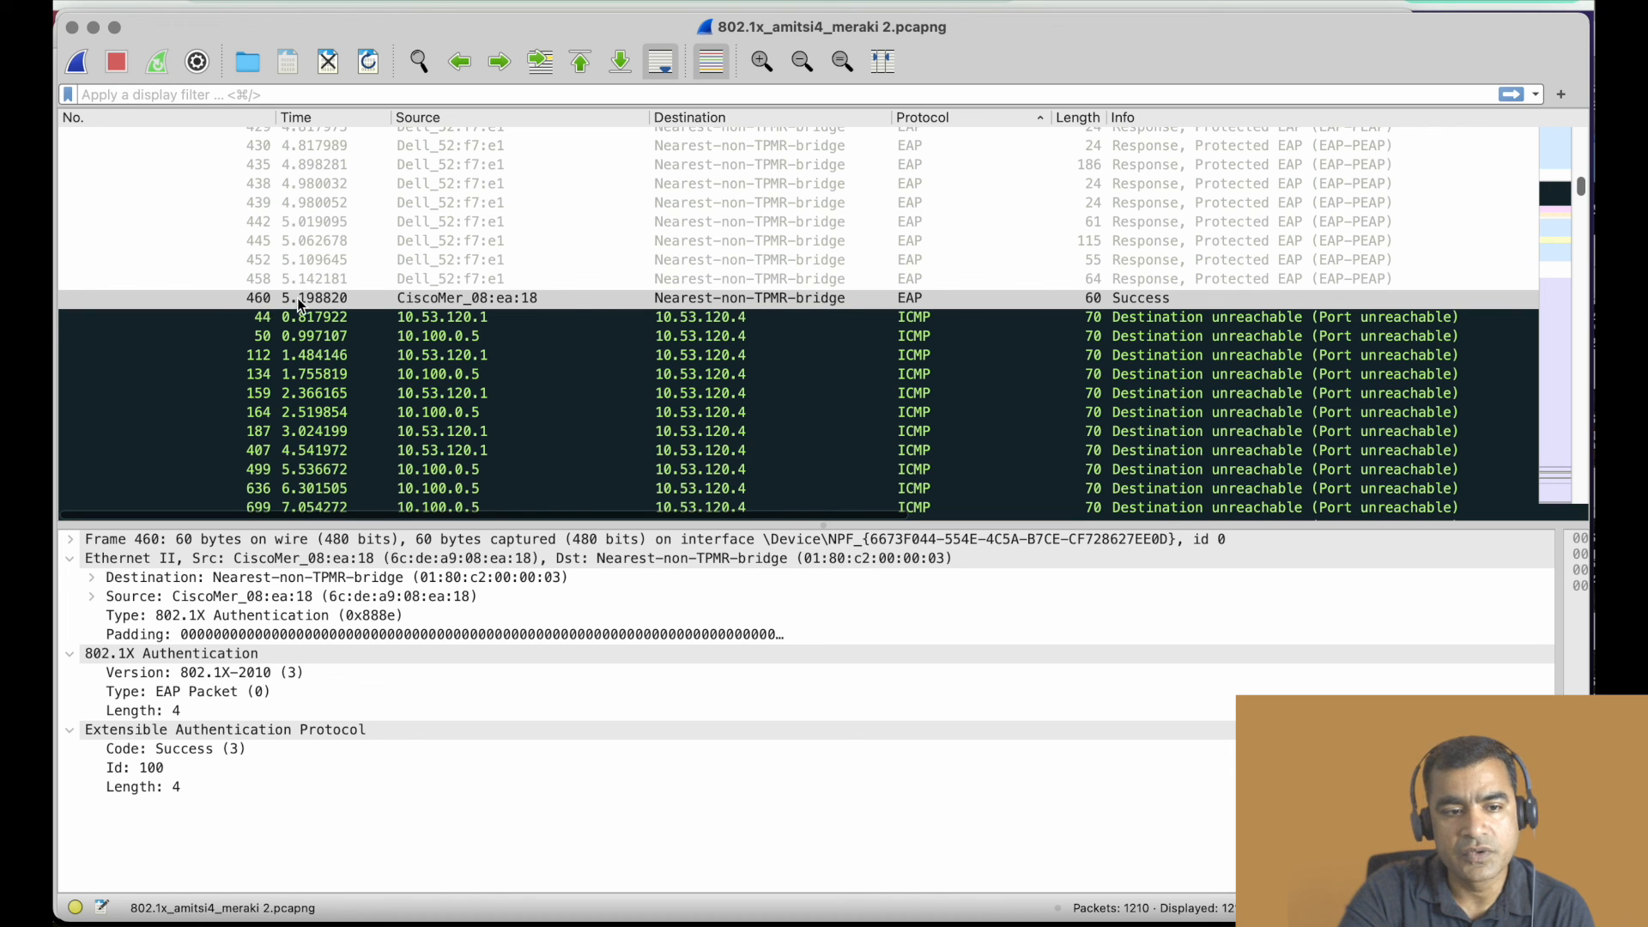
- Find the DHCP packets that follow the EAP Success and examine the DHCP Request and the DHCP ACK
{"action": "scroll", "coordinate": [468, 308], "scroll_direction": "down", "scroll_amount": 5}
{"action": "scroll", "coordinate": [469, 309], "scroll_direction": "up", "scroll_amount": 15}
{"action": "scroll", "coordinate": [467, 305], "scroll_direction": "up", "scroll_amount": 10}
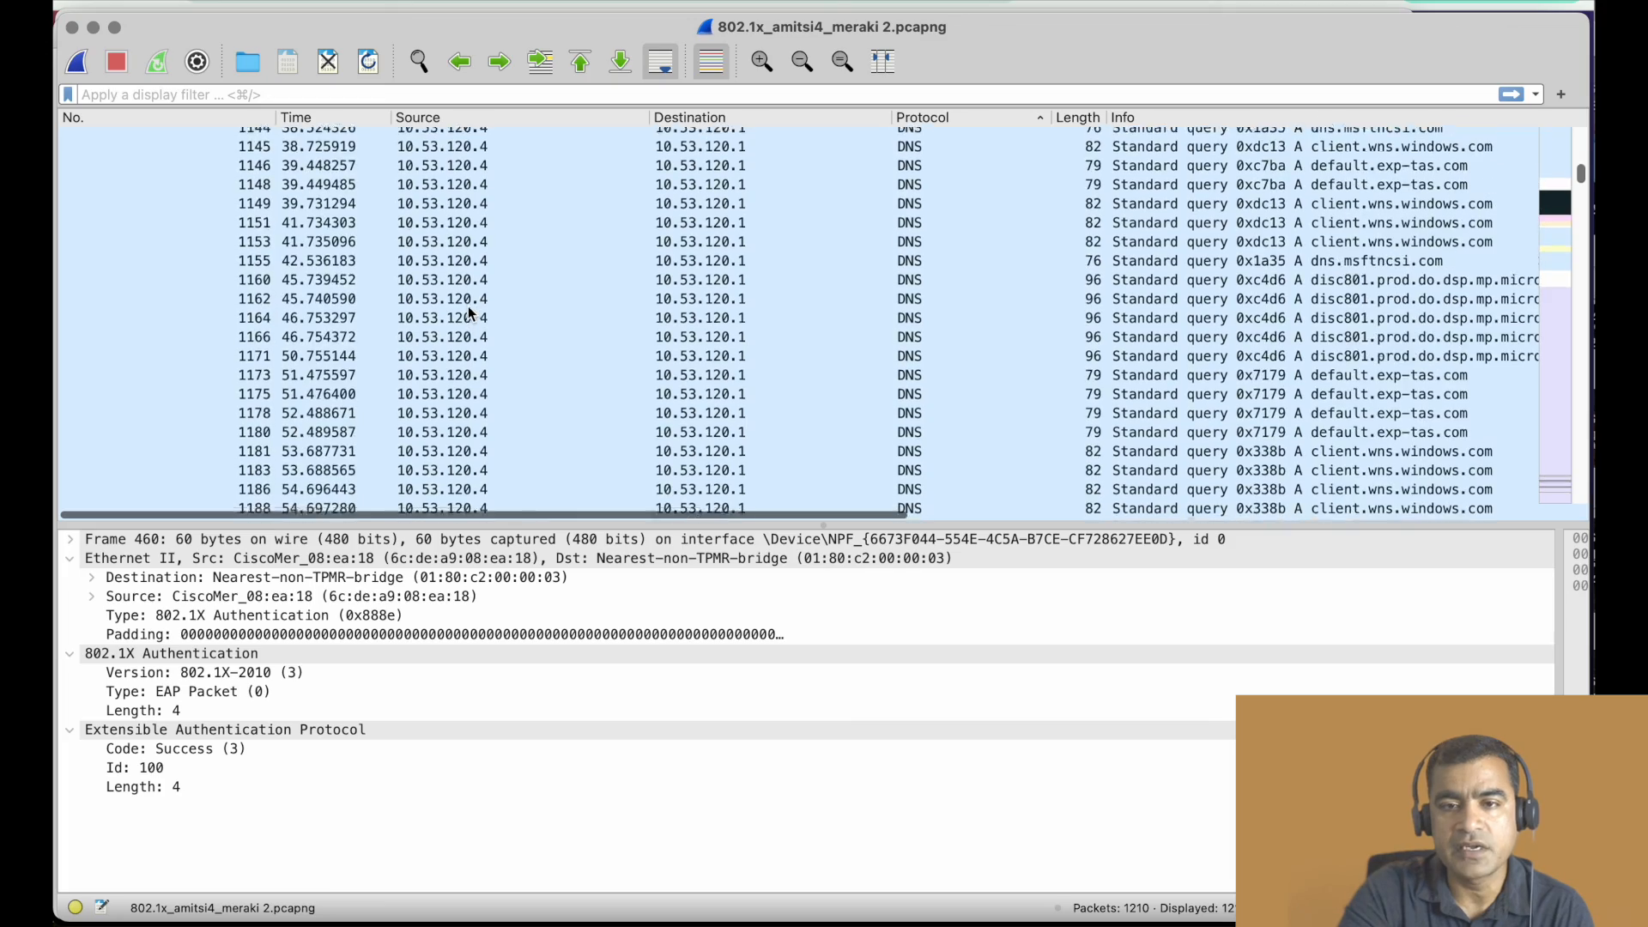
{"action": "scroll", "coordinate": [468, 309], "scroll_direction": "up", "scroll_amount": 10}
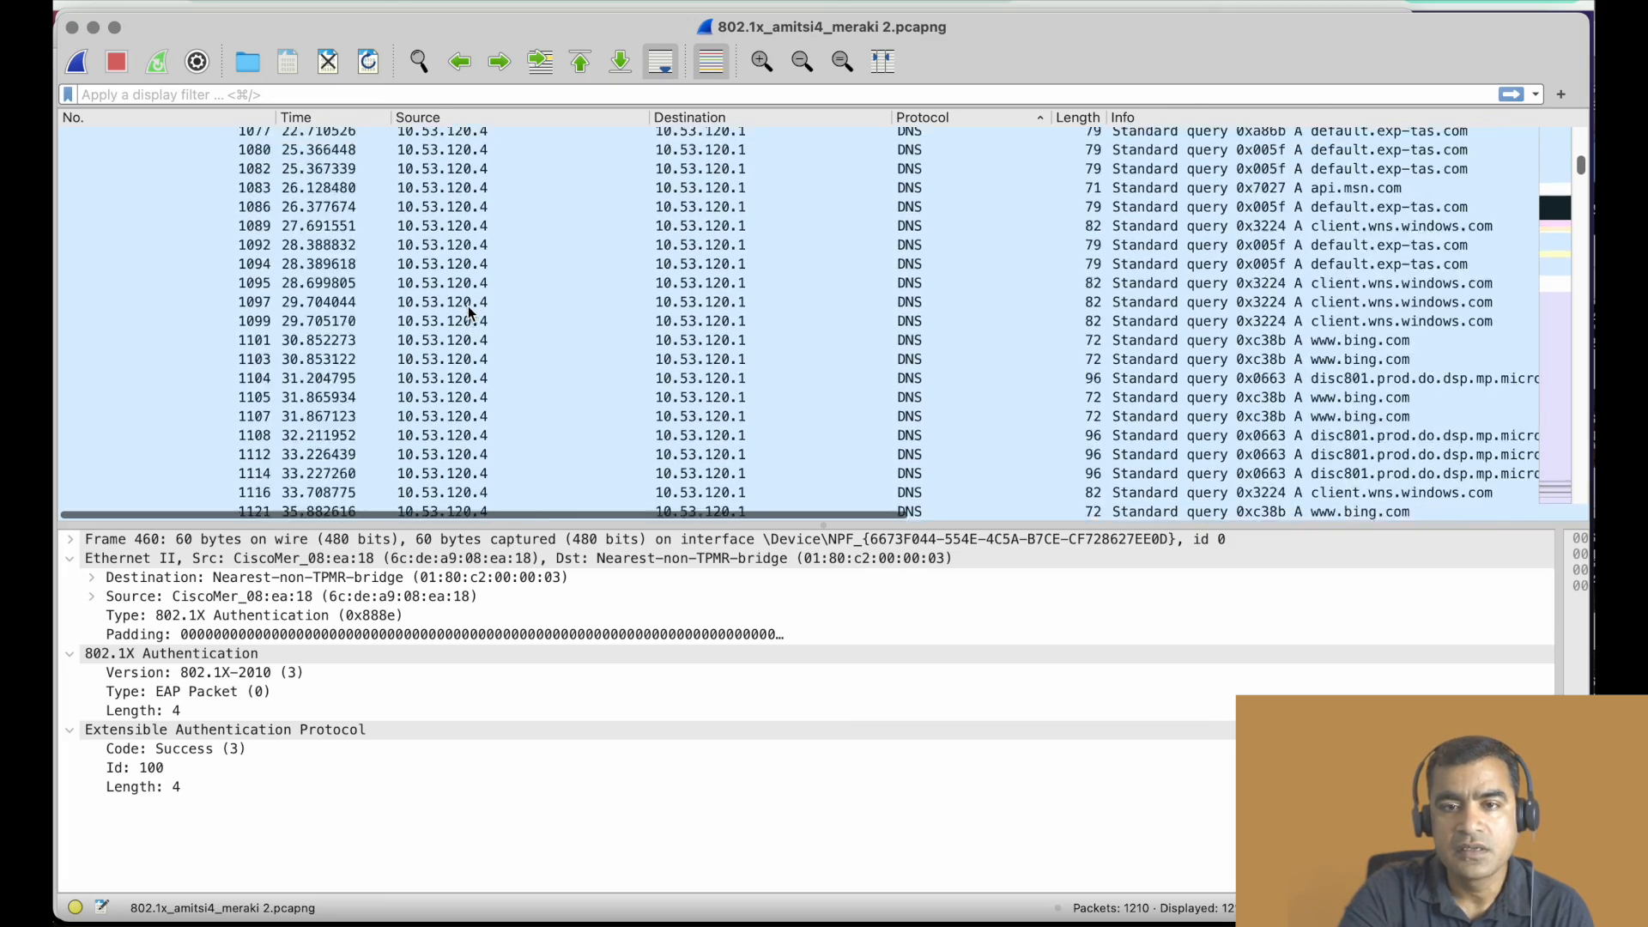
{"action": "scroll", "coordinate": [466, 305], "scroll_direction": "up", "scroll_amount": 10}
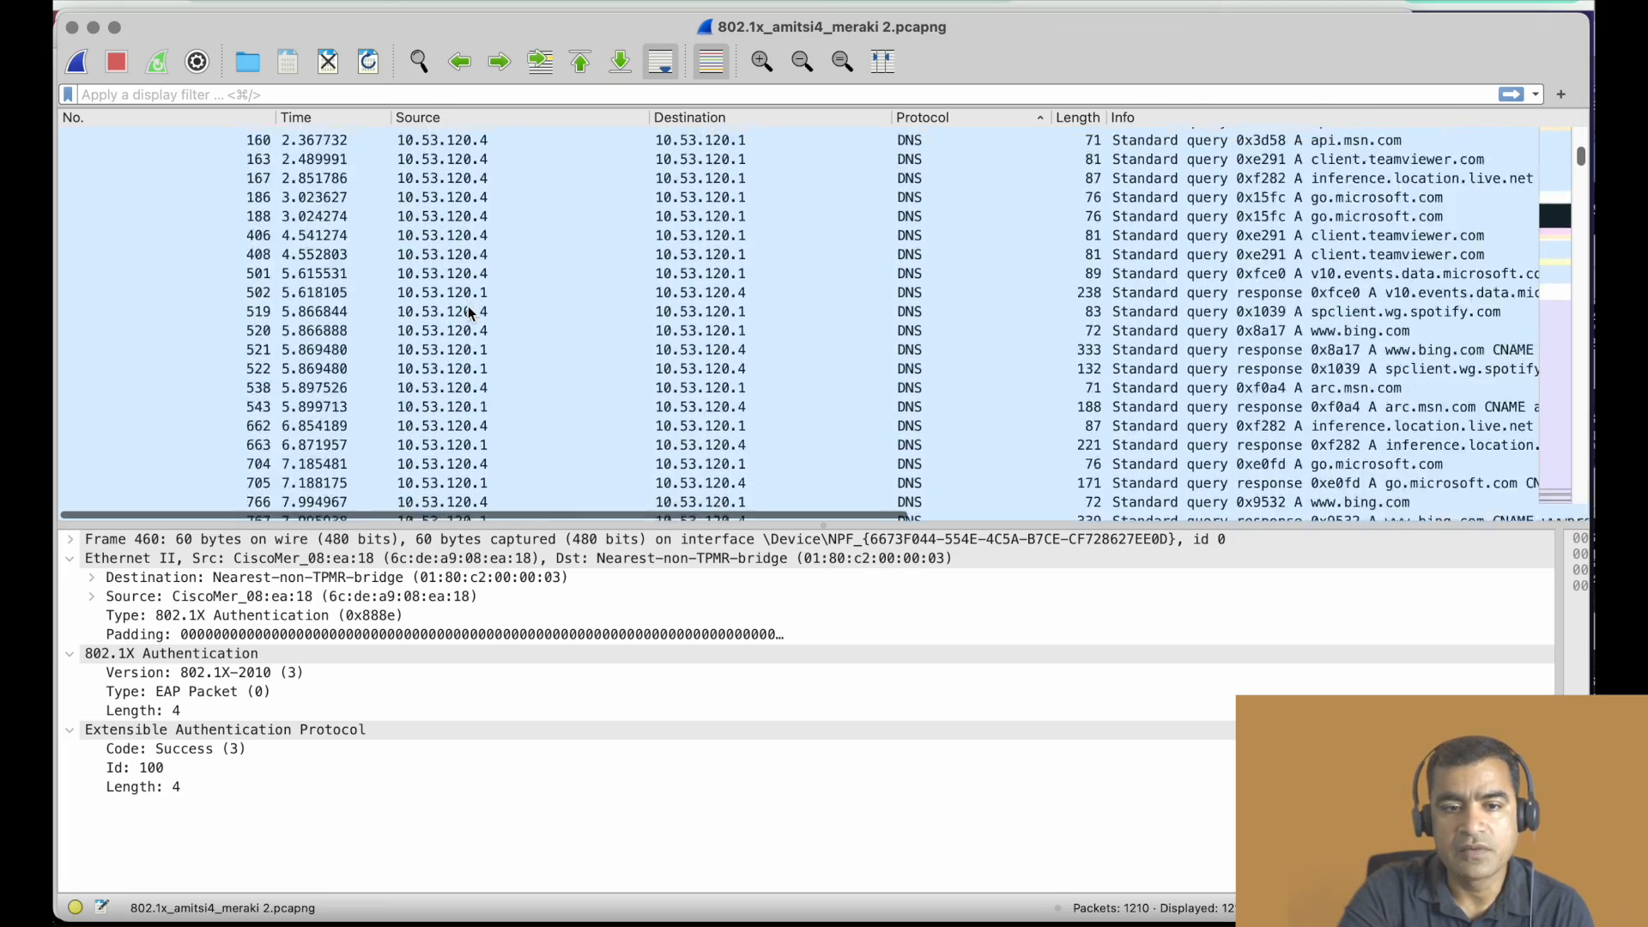
{"action": "scroll", "coordinate": [434, 344], "scroll_direction": "right", "scroll_amount": 2}
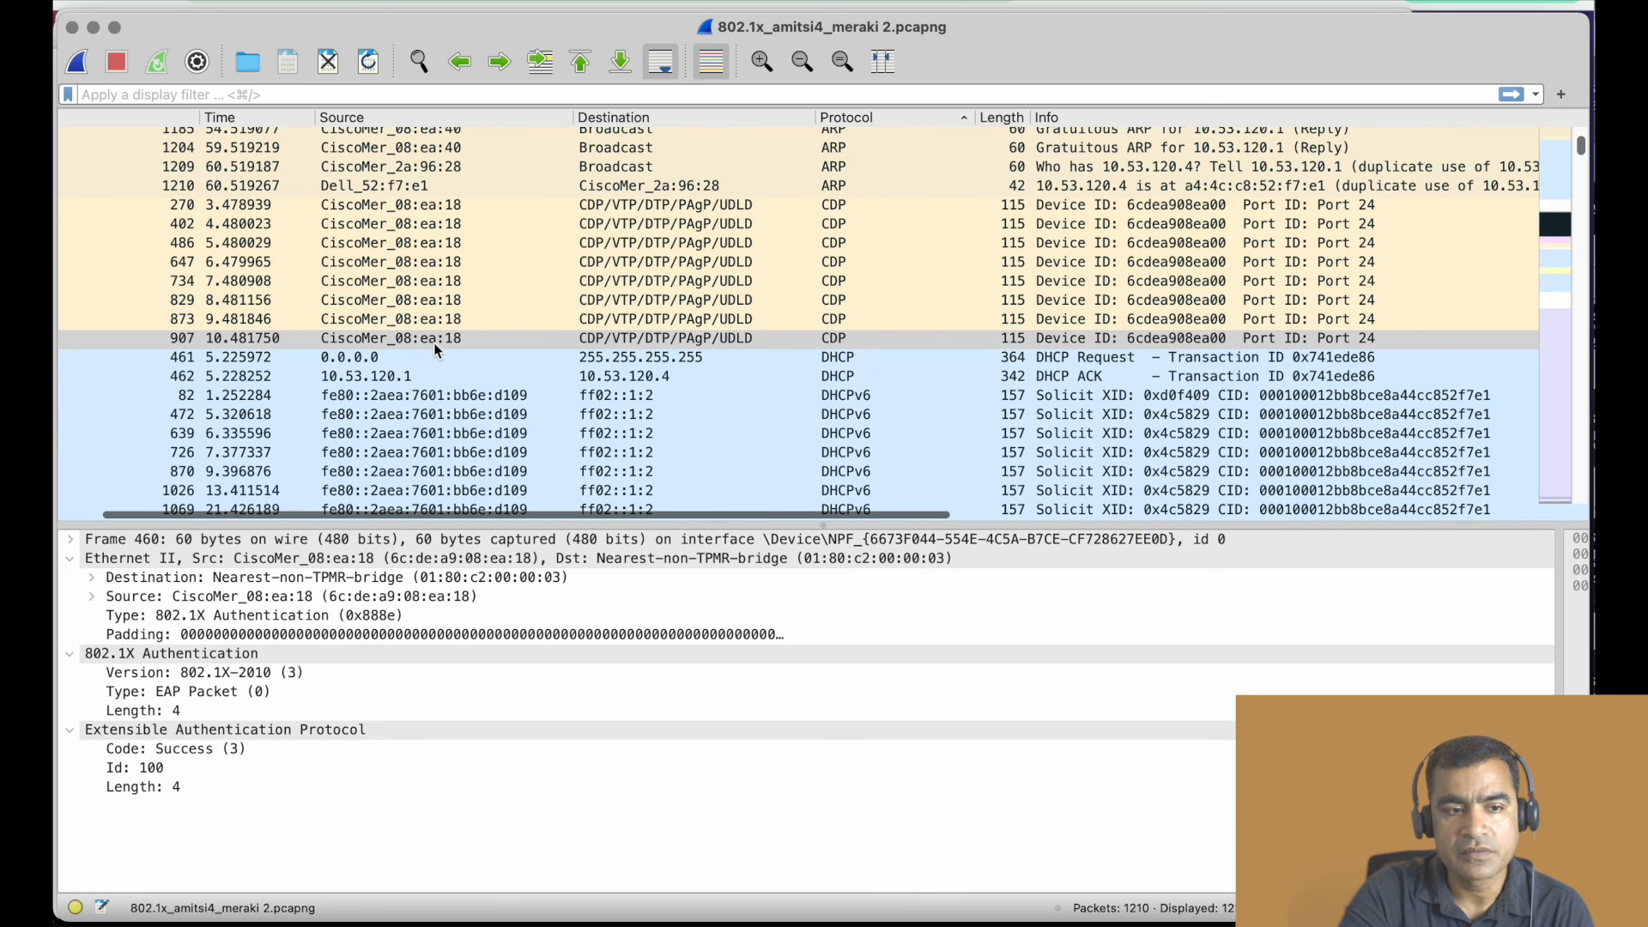
{"action": "left_click", "coordinate": [431, 346]}
{"action": "left_click", "coordinate": [446, 357]}
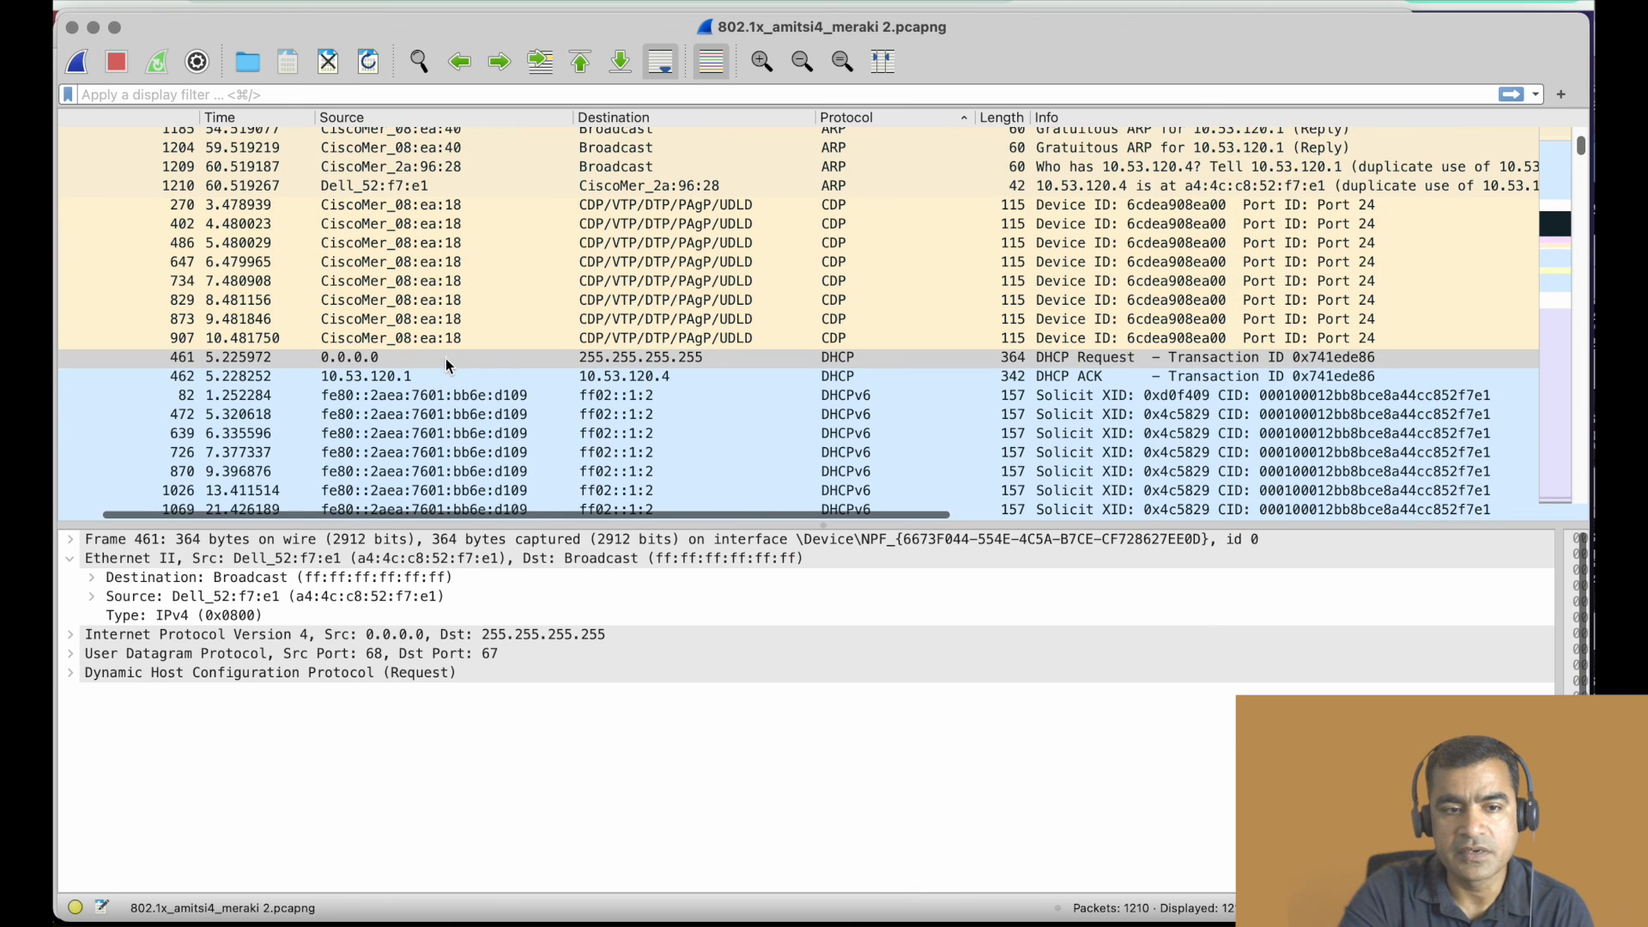
{"action": "left_click", "coordinate": [472, 379]}
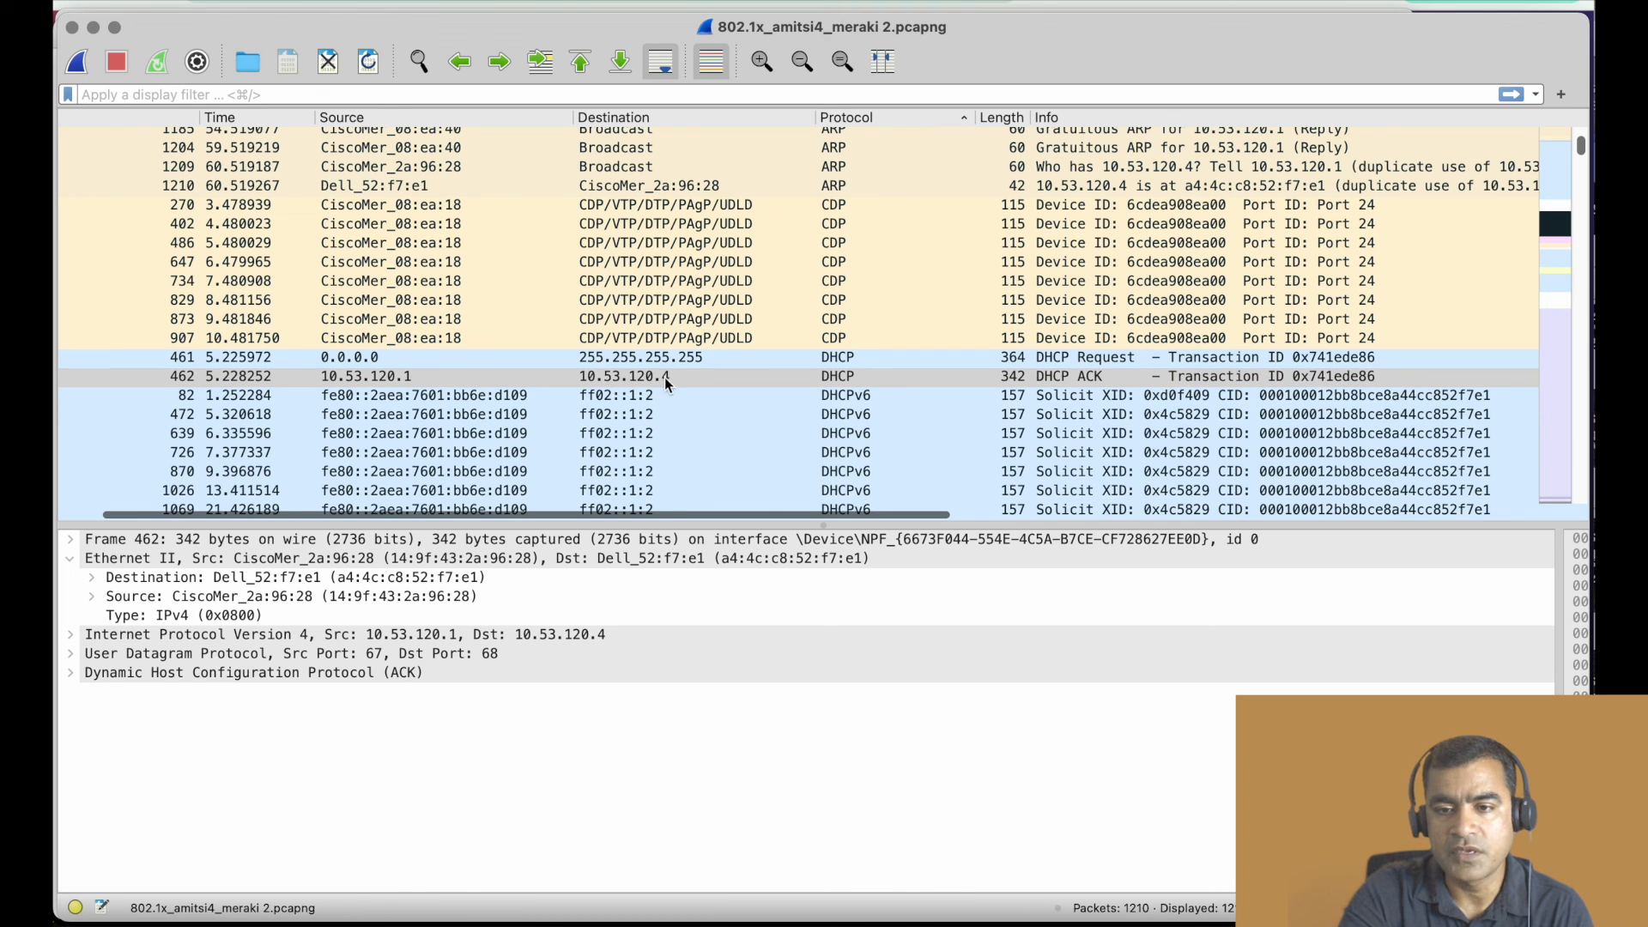
{"action": "scroll", "coordinate": [946, 362], "scroll_direction": "left", "scroll_amount": 1}
{"action": "scroll", "coordinate": [1028, 364], "scroll_direction": "down", "scroll_amount": 3}
{"action": "scroll", "coordinate": [1028, 364], "scroll_direction": "down", "scroll_amount": 20}
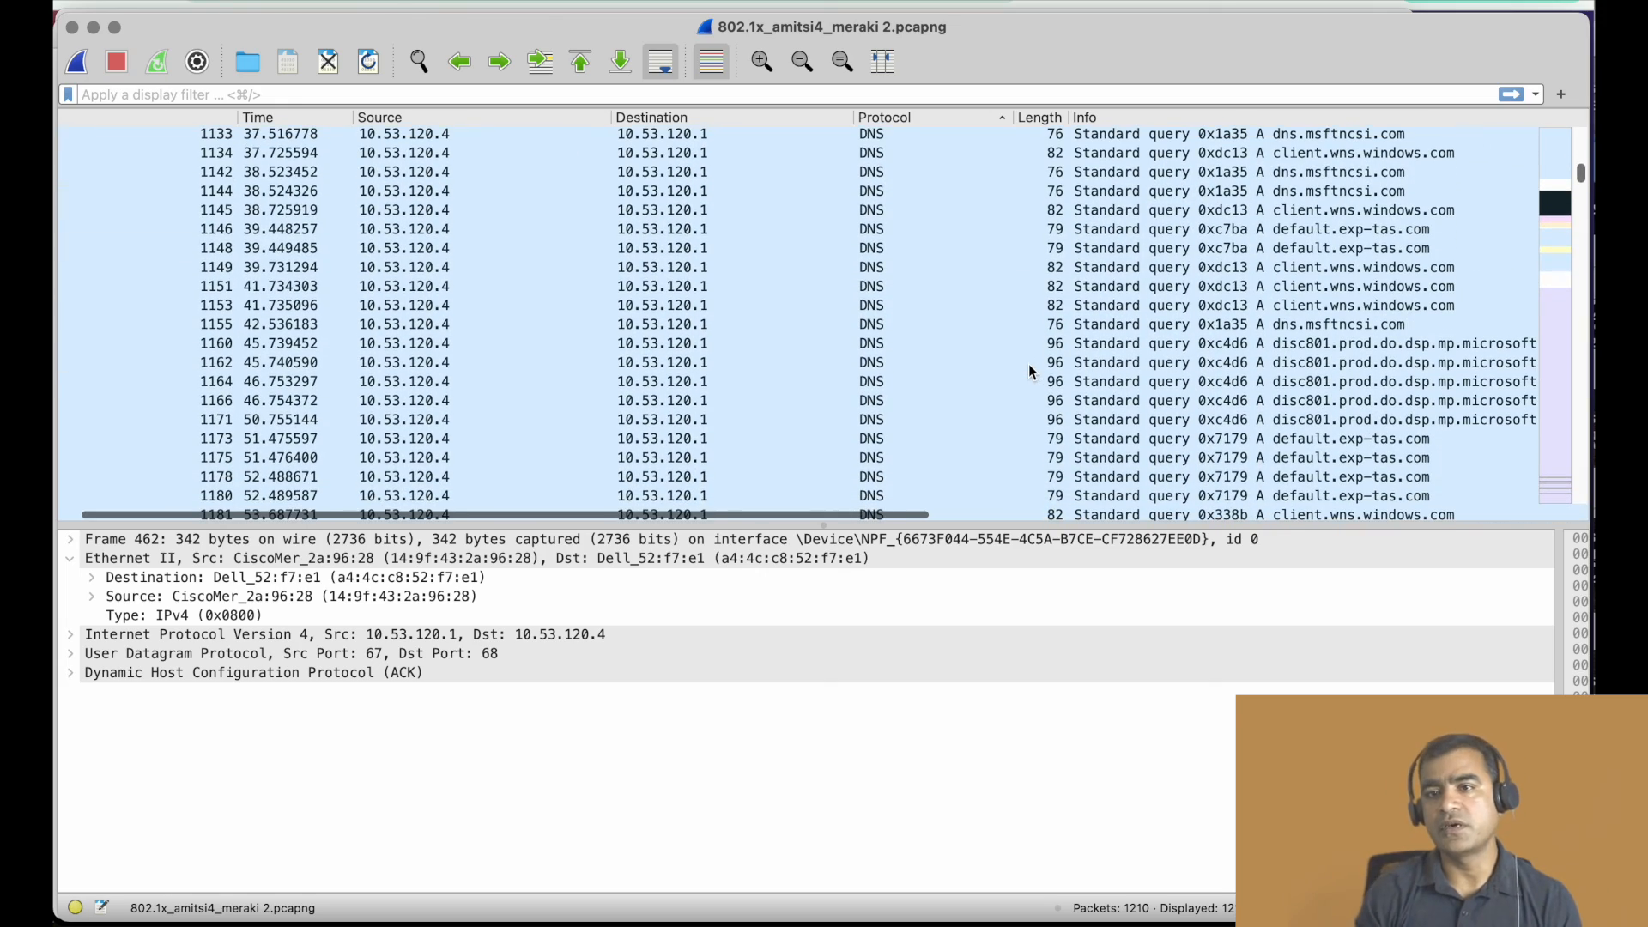